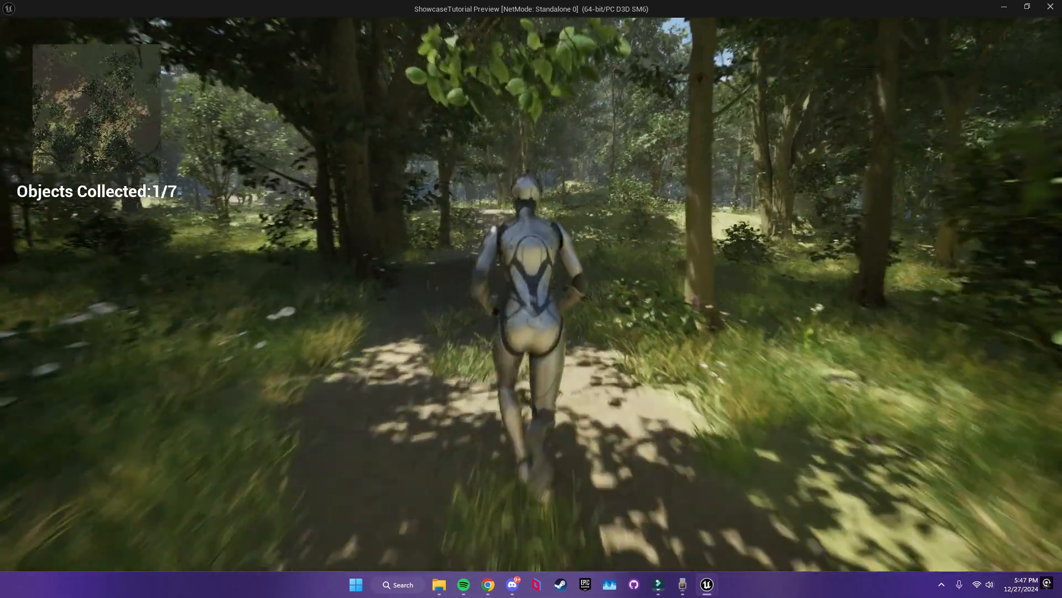
# - Run the character forward along the forest path in the game preview
pyautogui.press('w')
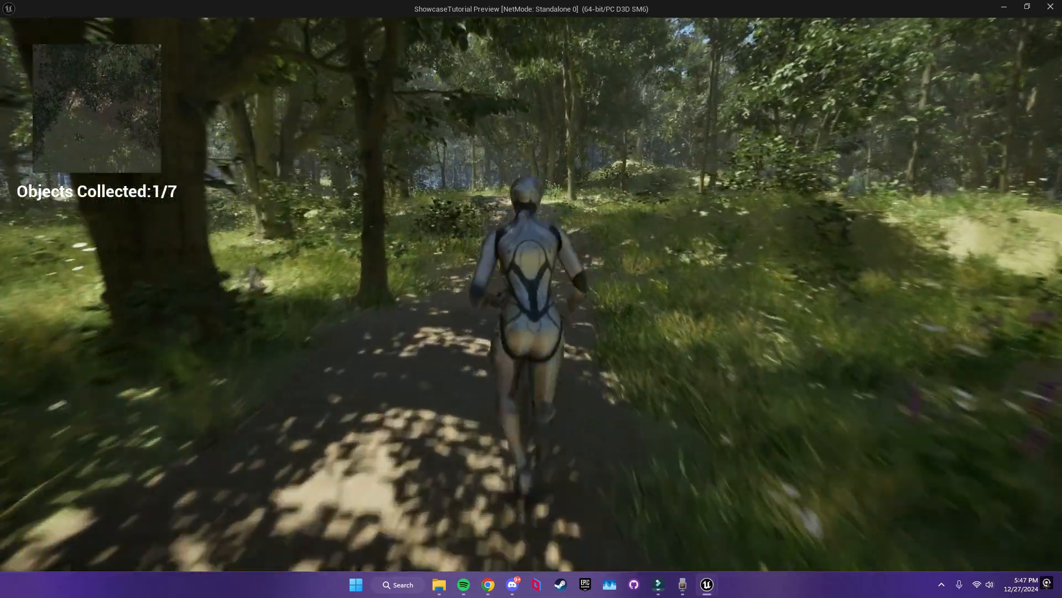
pyautogui.press('w')
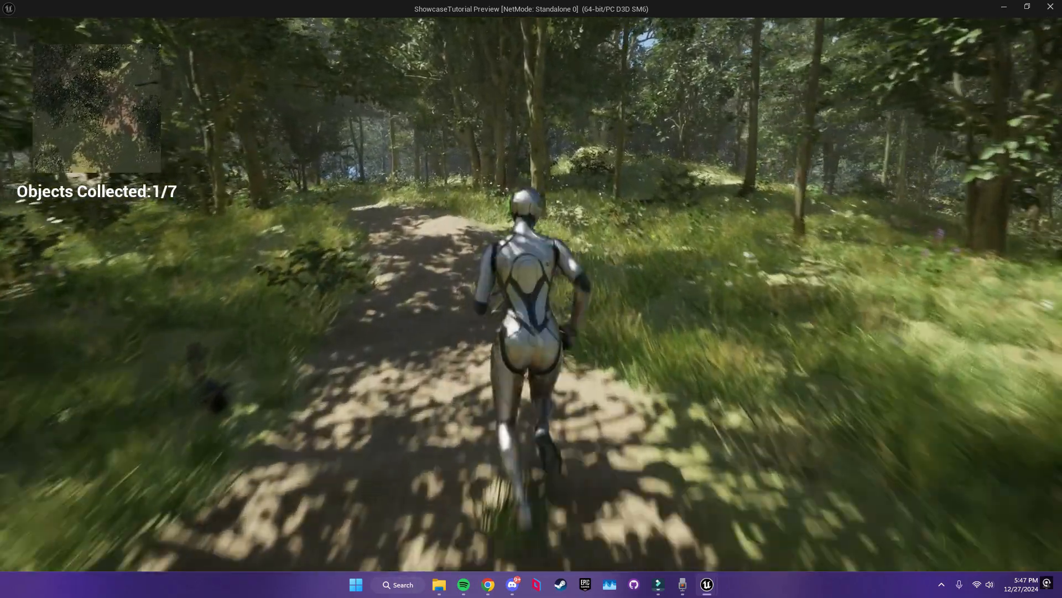
pyautogui.press('w')
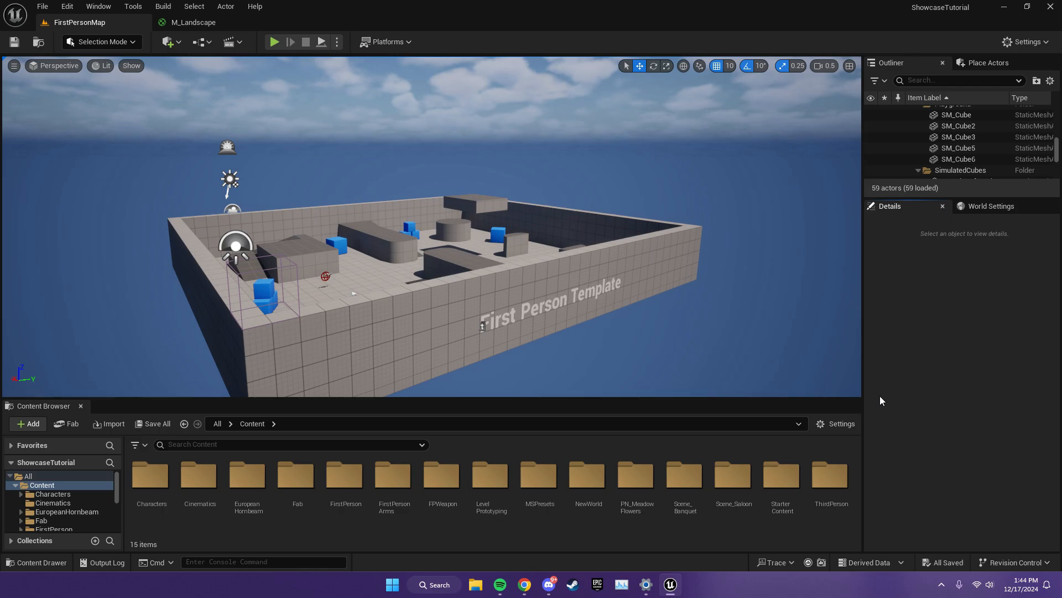
# - Create a level named L_Game in the NewWorld/Level folder, and save and open it
pyautogui.doubleClick(600, 497)
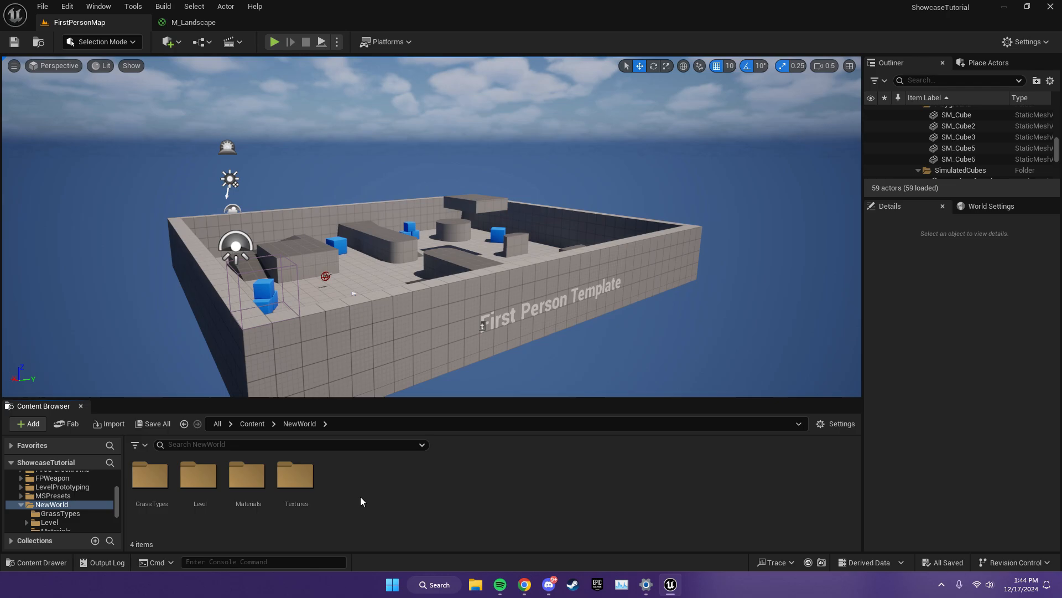
pyautogui.doubleClick(198, 475)
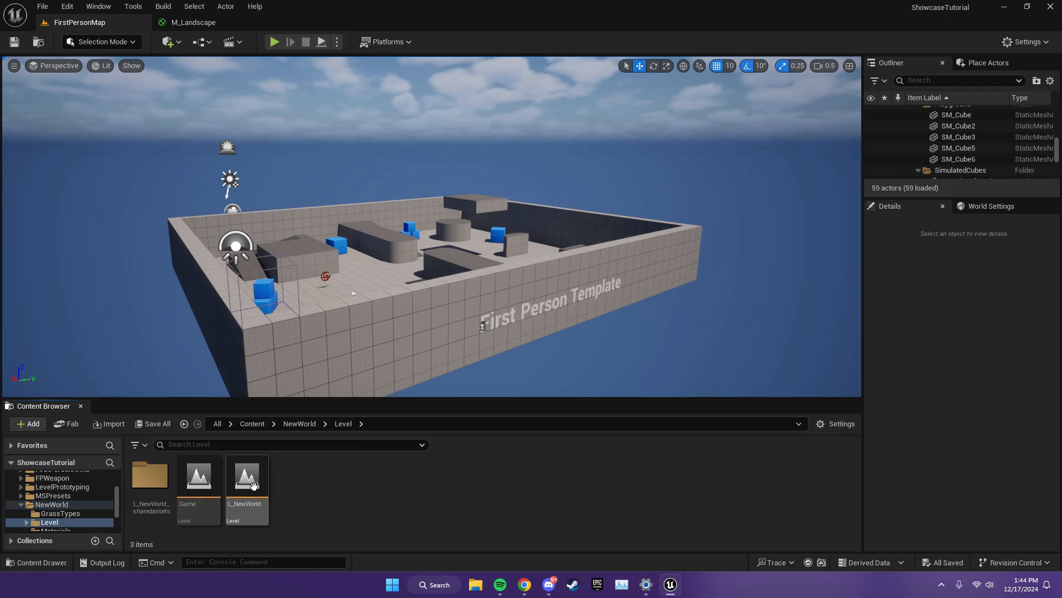
pyautogui.rightClick(310, 490)
pyautogui.click(372, 181)
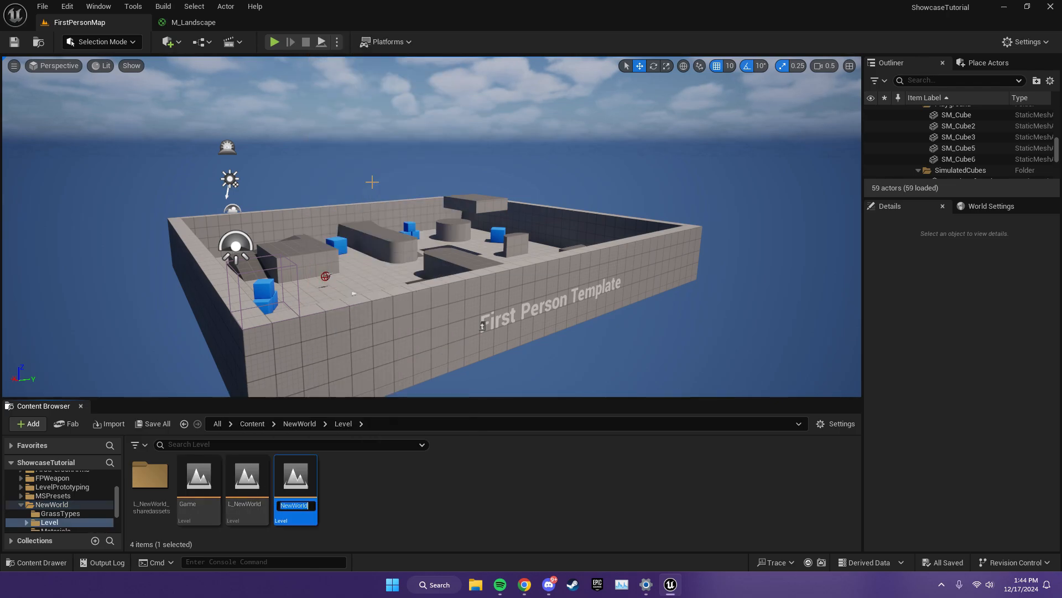
pyautogui.write('L_Game')
pyautogui.press('Return')
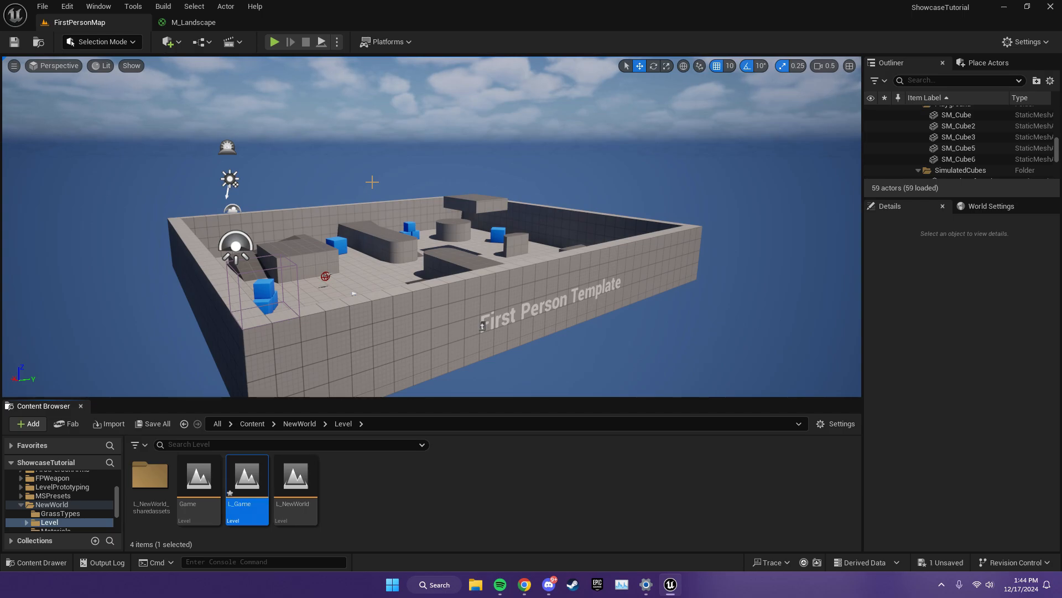
pyautogui.doubleClick(236, 479)
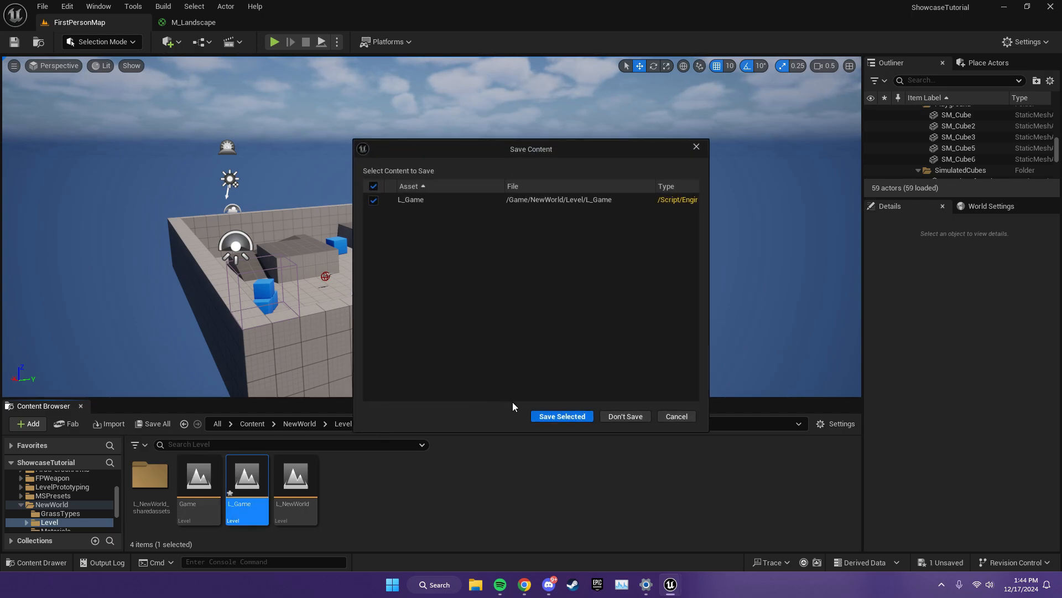
pyautogui.click(566, 413)
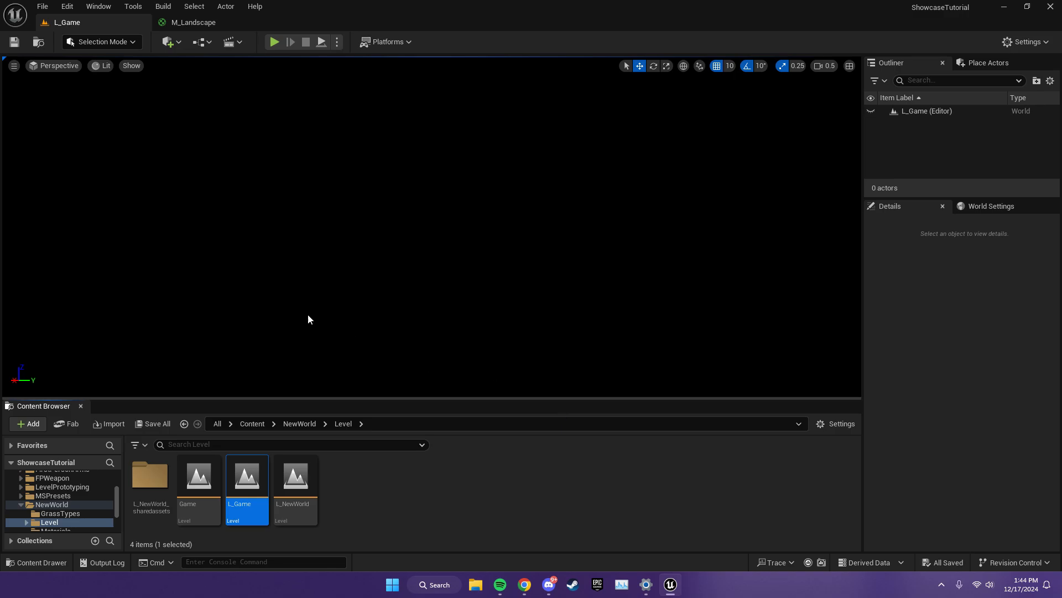
# - Place a Directional Light and a Sky Light in the empty level
pyautogui.click(975, 63)
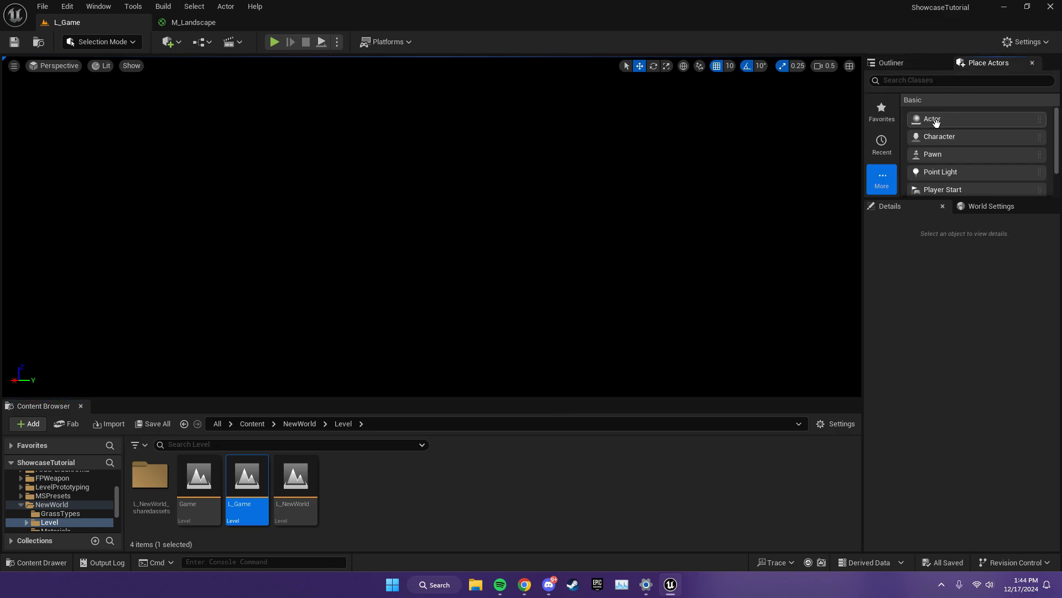
pyautogui.moveTo(943, 208); pyautogui.dragTo(942, 389)
pyautogui.click(882, 213)
pyautogui.moveTo(950, 118); pyautogui.dragTo(642, 232)
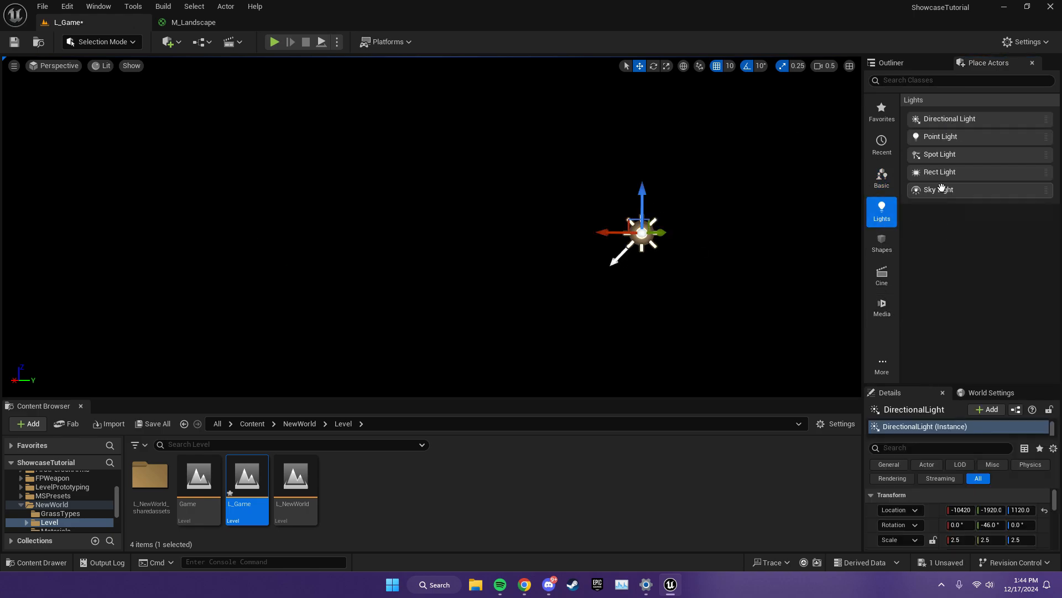
pyautogui.moveTo(939, 190); pyautogui.dragTo(658, 253)
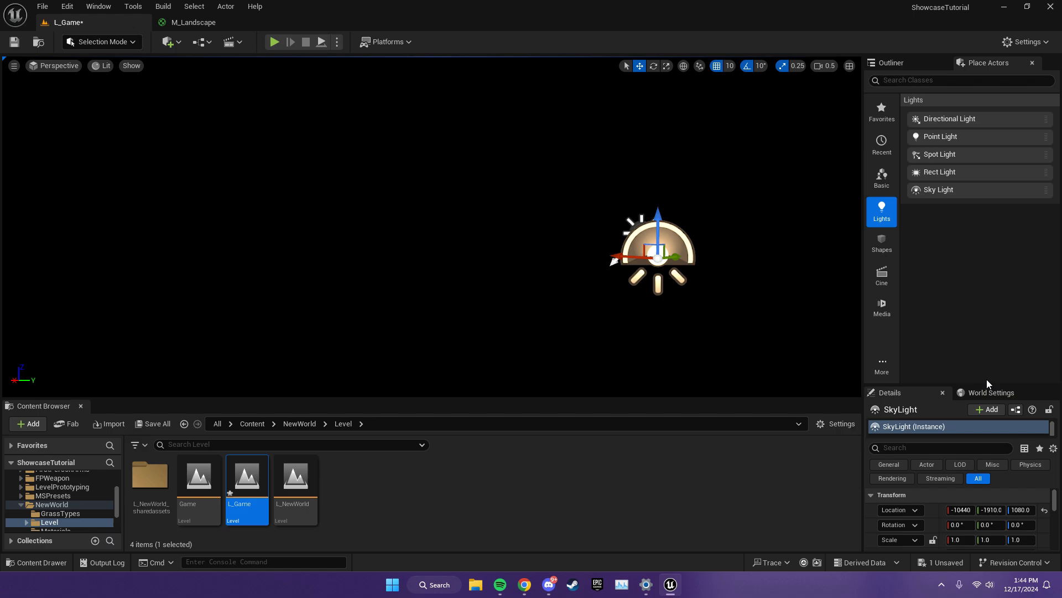
# - Set the Sky Light's mobility to Movable and enable its Real Time Capture
pyautogui.moveTo(984, 388); pyautogui.dragTo(985, 280)
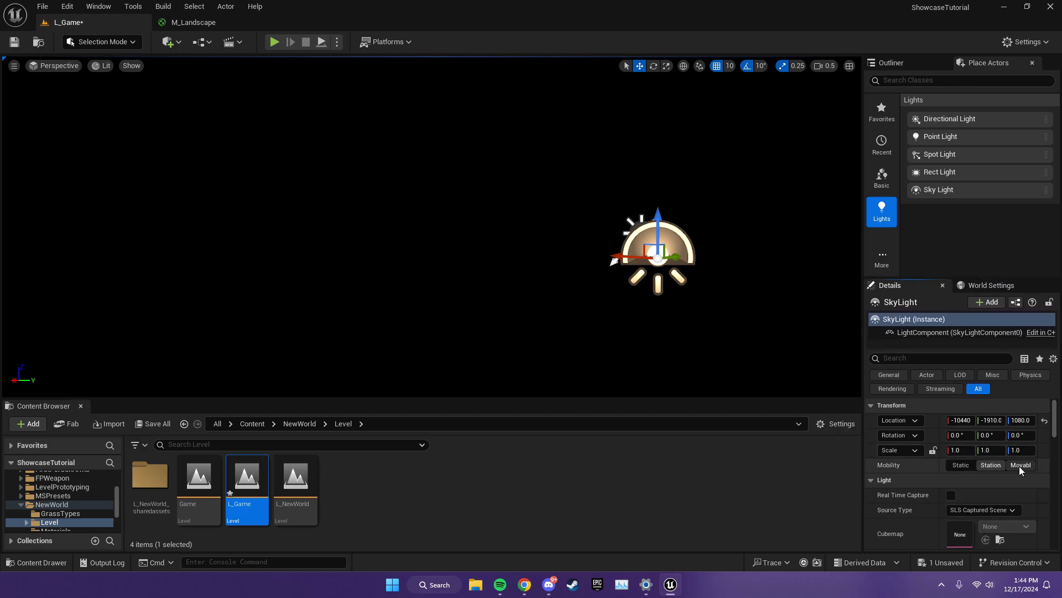
pyautogui.click(1021, 464)
pyautogui.click(952, 495)
pyautogui.click(634, 228)
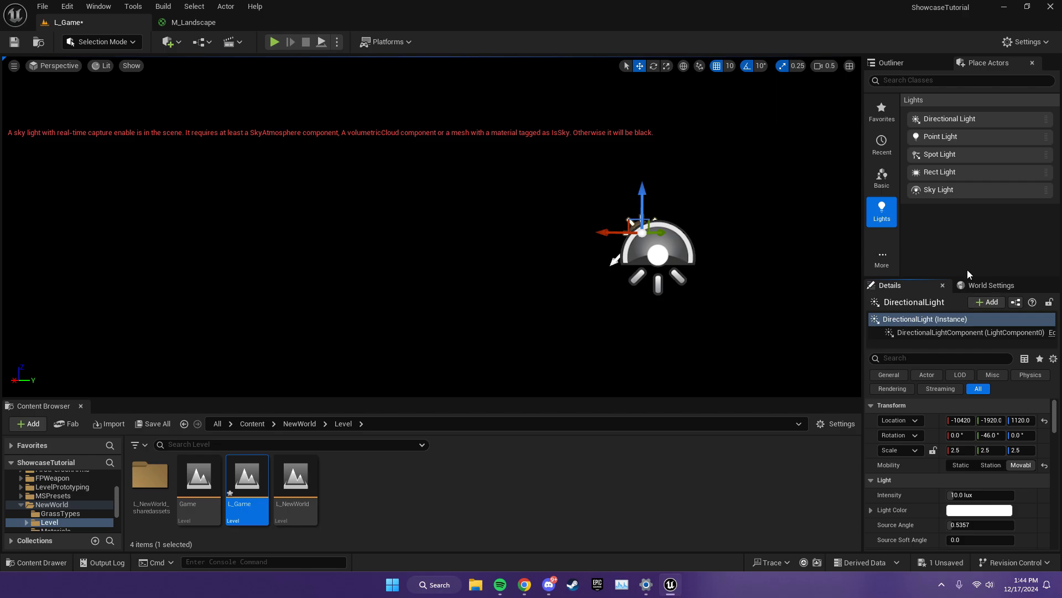
# - Place a Post Process Volume, Sky Atmosphere, Volumetric Cloud and Exponential Height Fog near the lights
pyautogui.moveTo(966, 278); pyautogui.dragTo(953, 400)
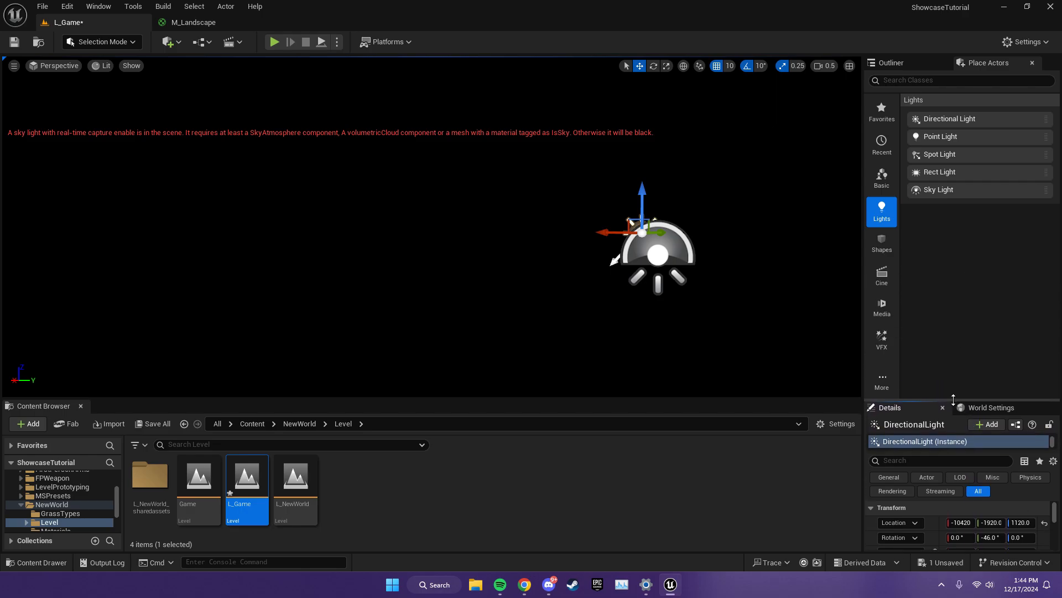
pyautogui.click(882, 339)
pyautogui.moveTo(950, 121); pyautogui.dragTo(700, 286)
pyautogui.moveTo(951, 153); pyautogui.dragTo(691, 287)
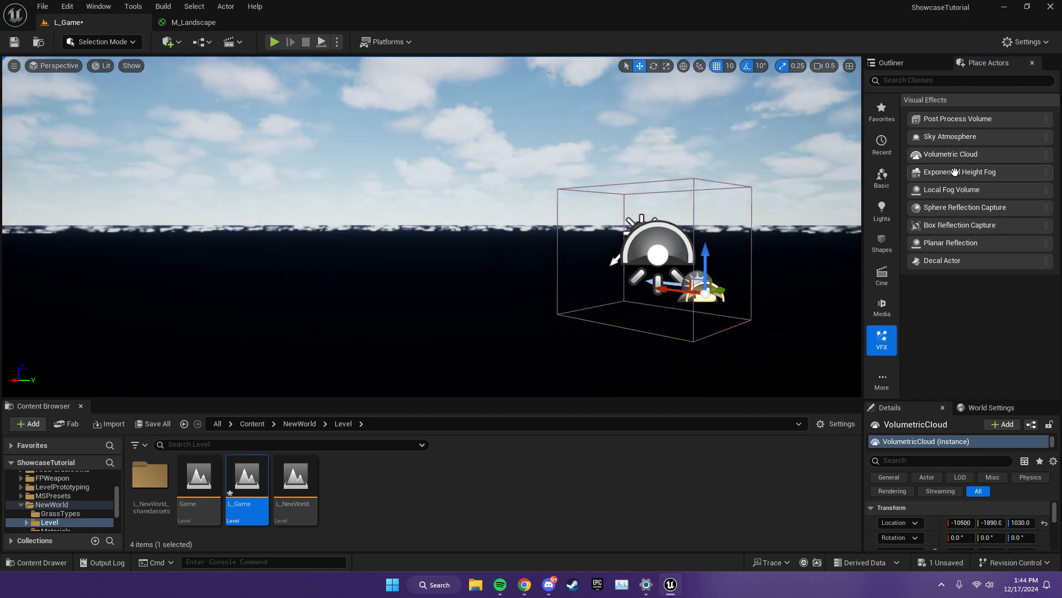
pyautogui.moveTo(954, 172); pyautogui.dragTo(689, 281)
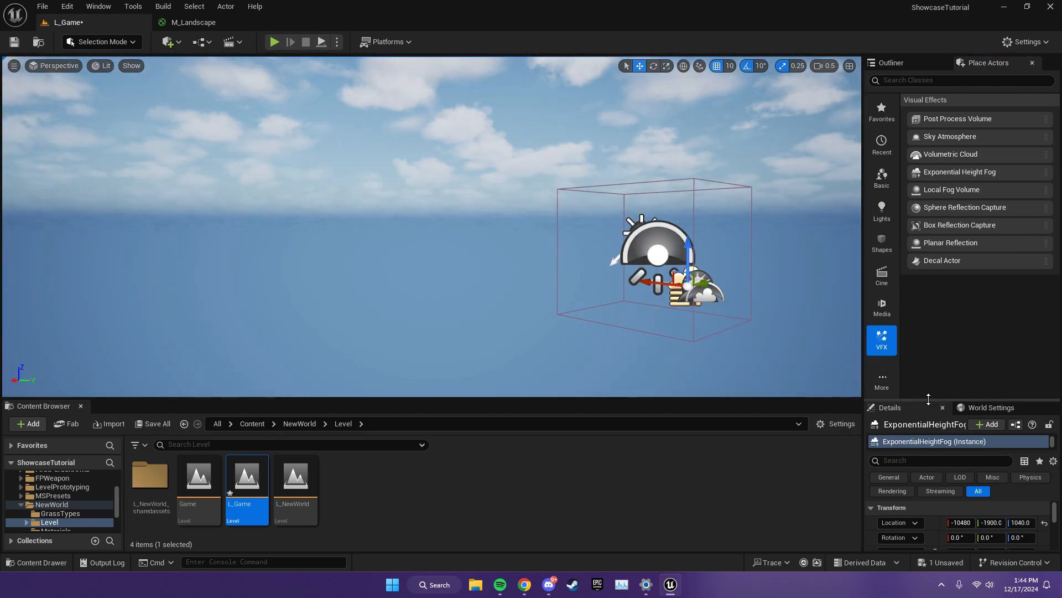
pyautogui.moveTo(928, 399); pyautogui.dragTo(928, 225)
# - Load the Rugged Terrain with Rocky Peaks Height Map PNG as the heightmap for a new landscape and save all unsaved content
pyautogui.click(100, 43)
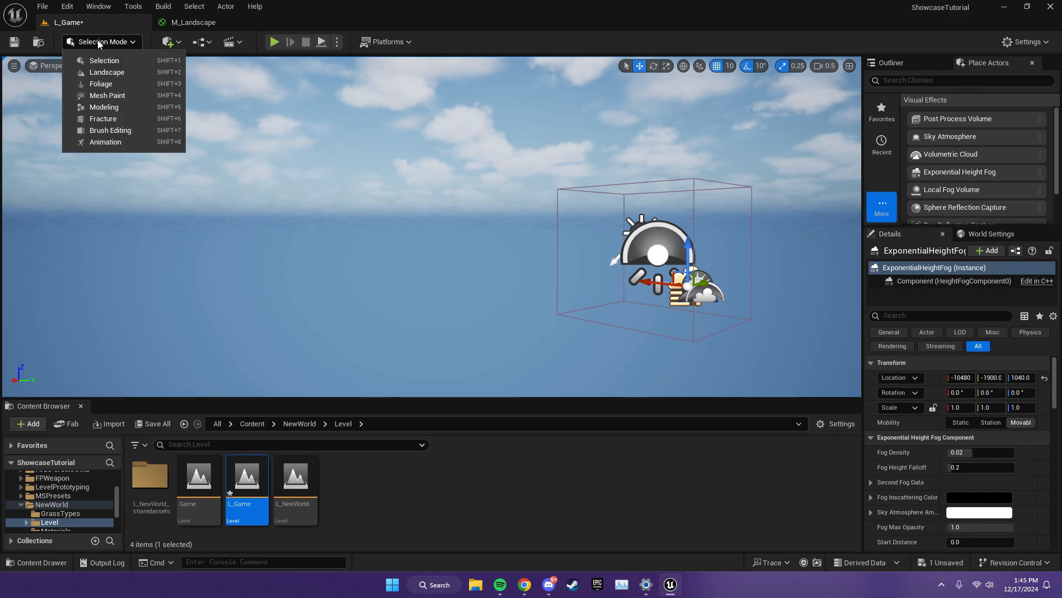
pyautogui.click(105, 72)
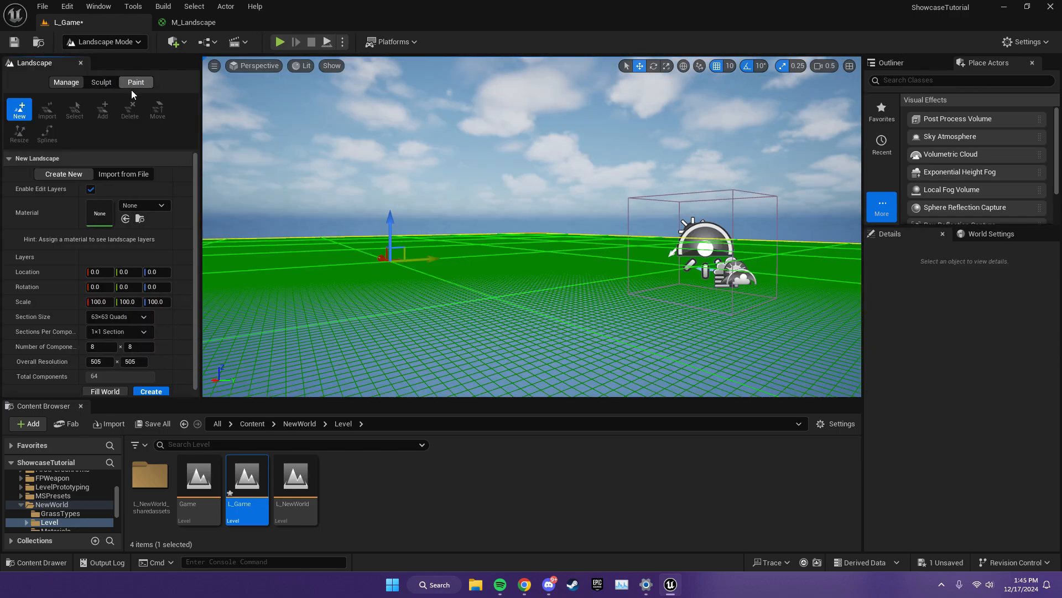
pyautogui.press('s')
pyautogui.moveTo(318, 198)
pyautogui.mouseDown(button='right')
pyautogui.moveTo(360, 221)
pyautogui.moveTo(327, 222)
pyautogui.moveTo(319, 198)
pyautogui.mouseUp(button='right')
pyautogui.scroll(1, 319, 198)
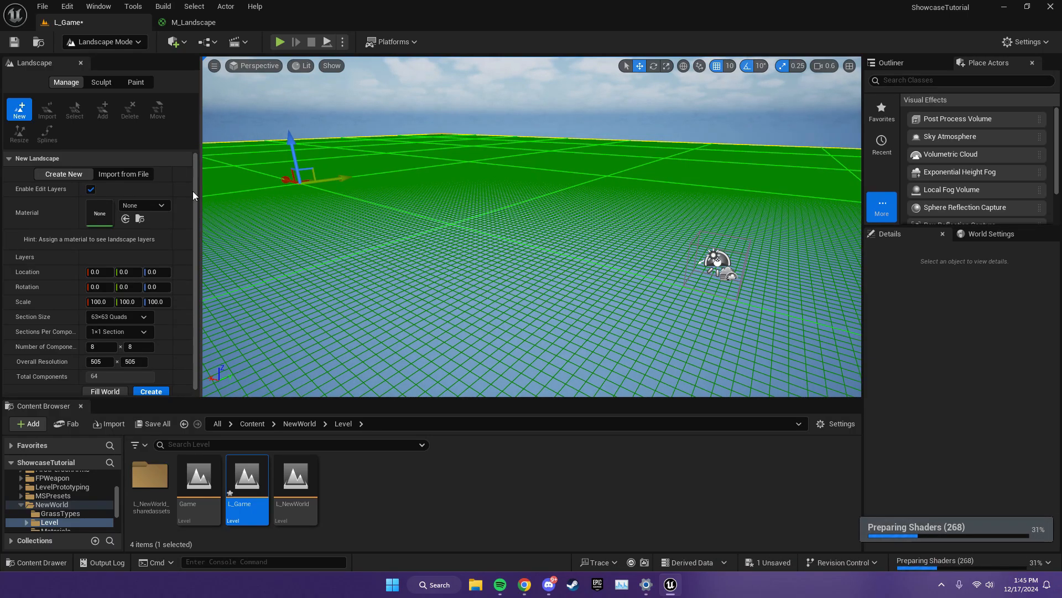
pyautogui.click(124, 174)
pyautogui.click(161, 203)
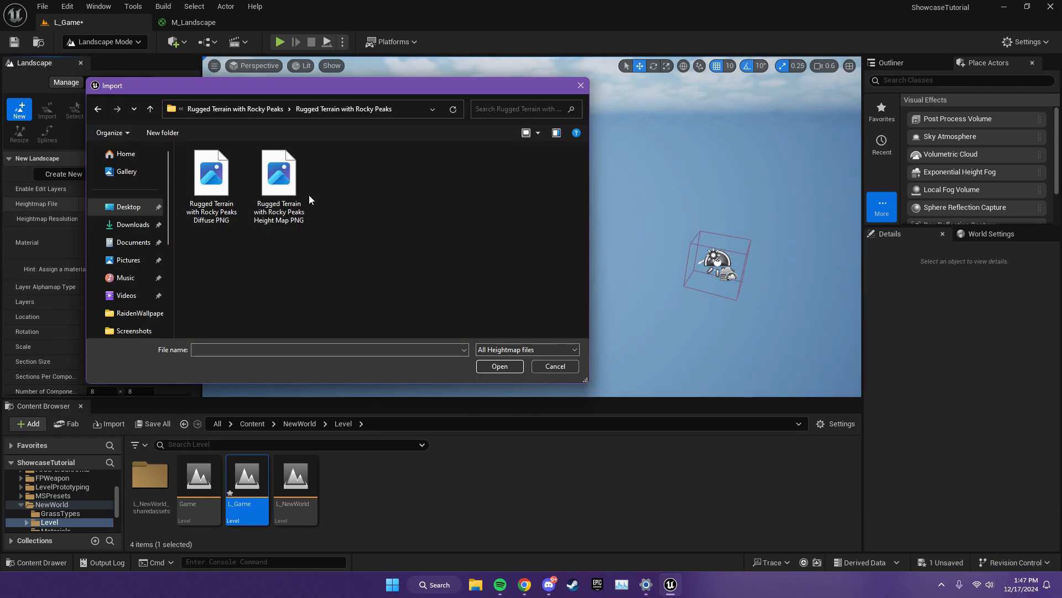
pyautogui.click(306, 214)
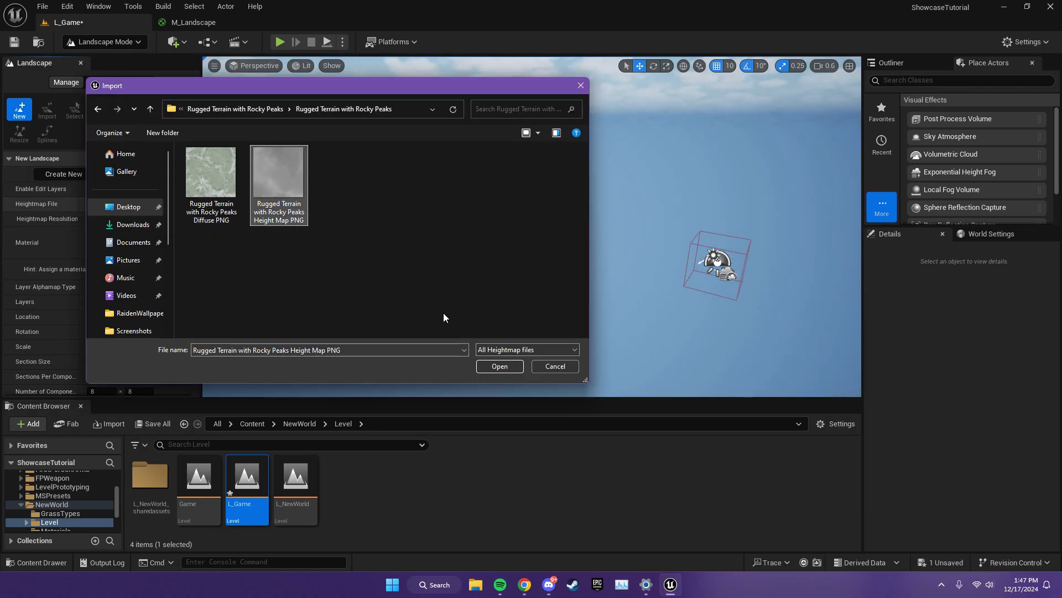
pyautogui.click(503, 370)
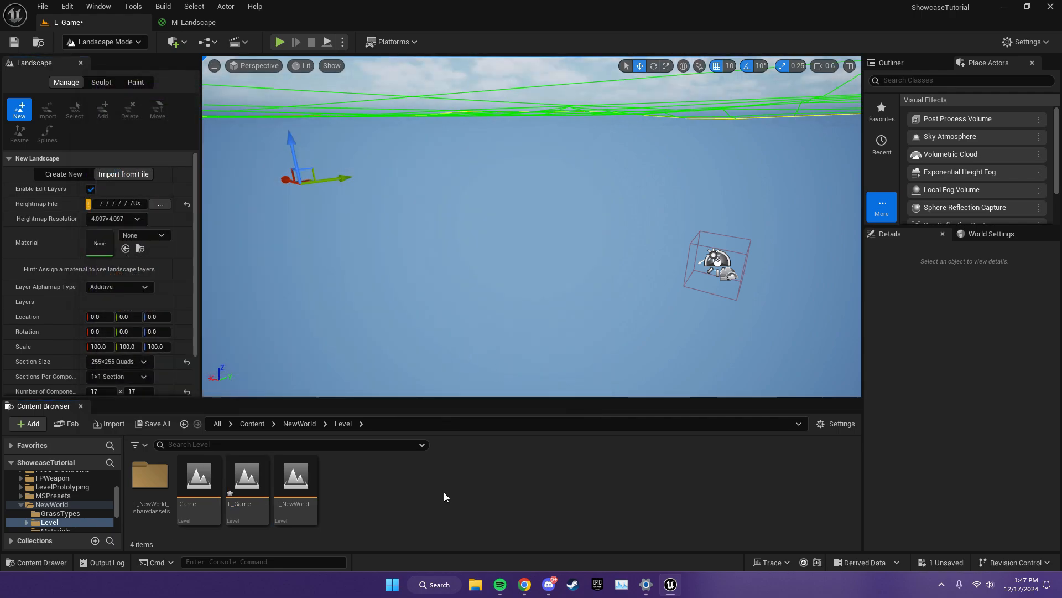
pyautogui.click(155, 424)
pyautogui.click(608, 416)
# - Set the new landscape's X and Y scale to 7
pyautogui.press('s')
pyautogui.moveTo(592, 332); pyautogui.dragTo(652, 354, button='right')
pyautogui.scroll(4, 625, 335)
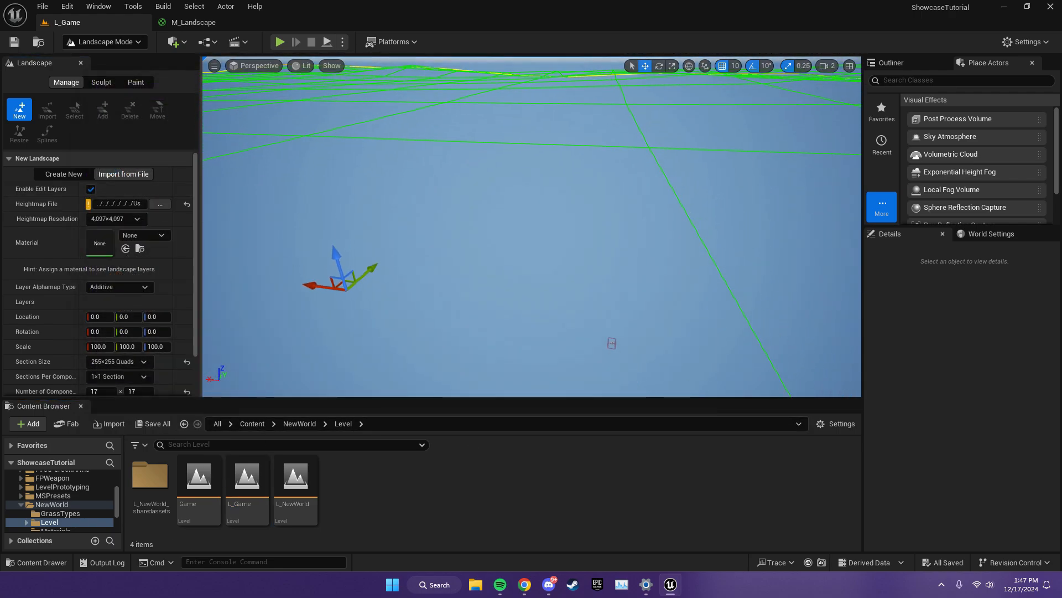
pyautogui.moveTo(437, 299); pyautogui.dragTo(441, 289, button='right')
pyautogui.scroll(-2, 123, 343)
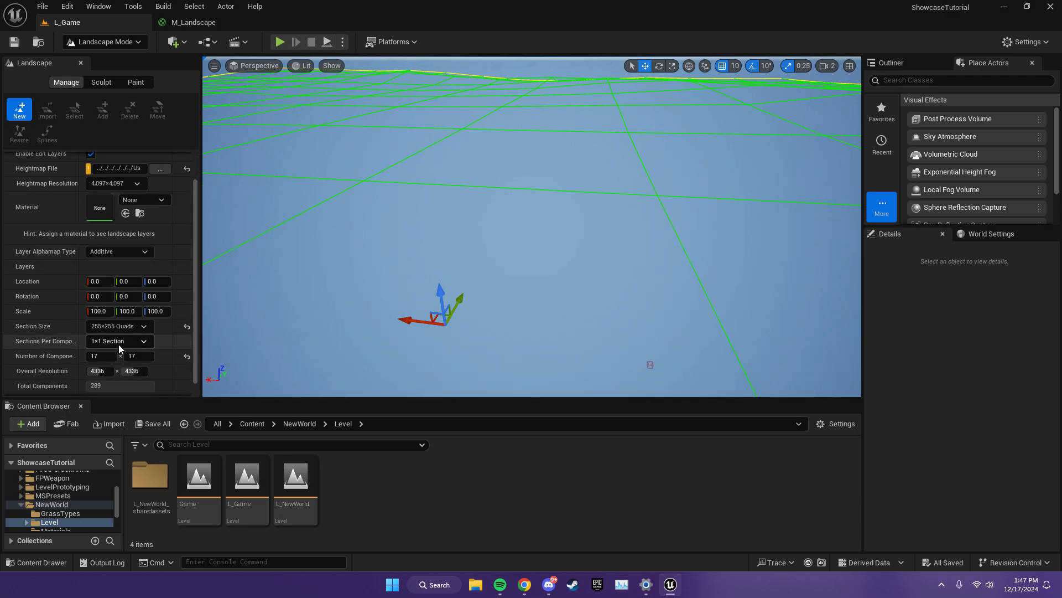
pyautogui.click(96, 315)
pyautogui.write('7')
pyautogui.press('Return')
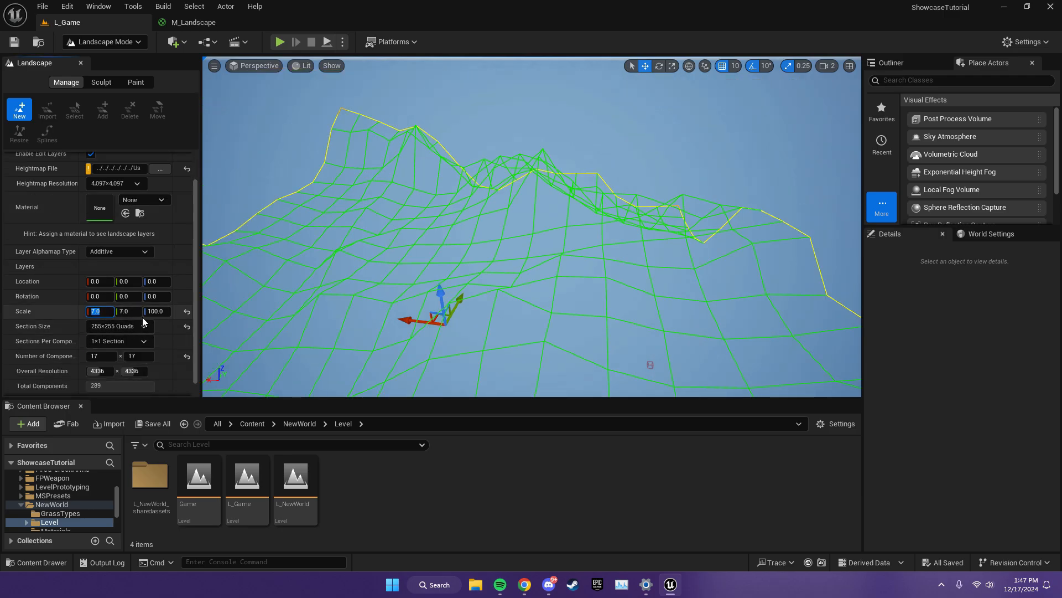
# - Try Z scale values of 12, 15 and 20 on the landscape preview
pyautogui.click(159, 311)
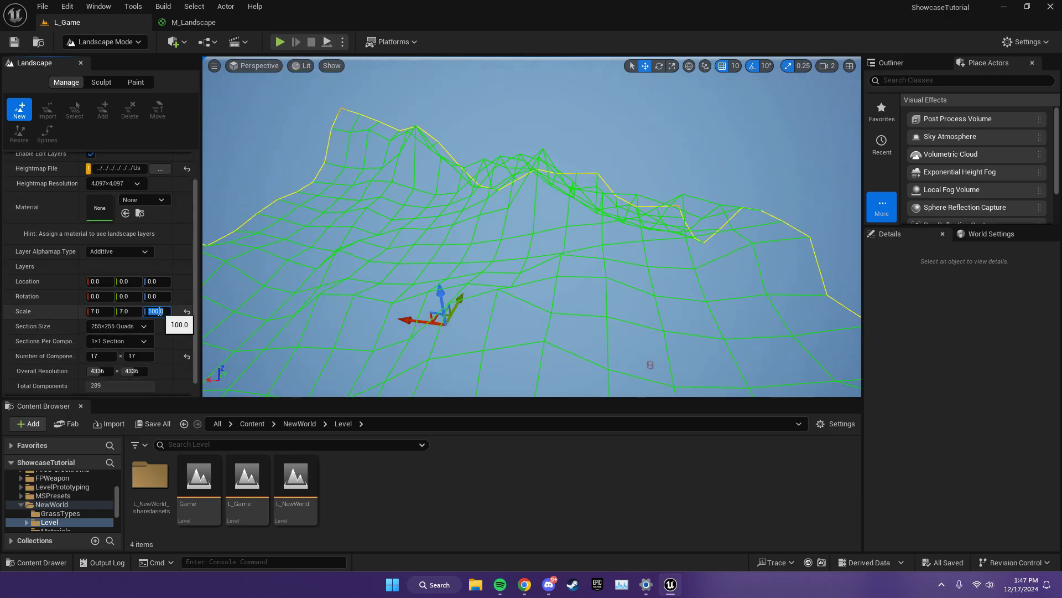
pyautogui.write('12')
pyautogui.press('Return')
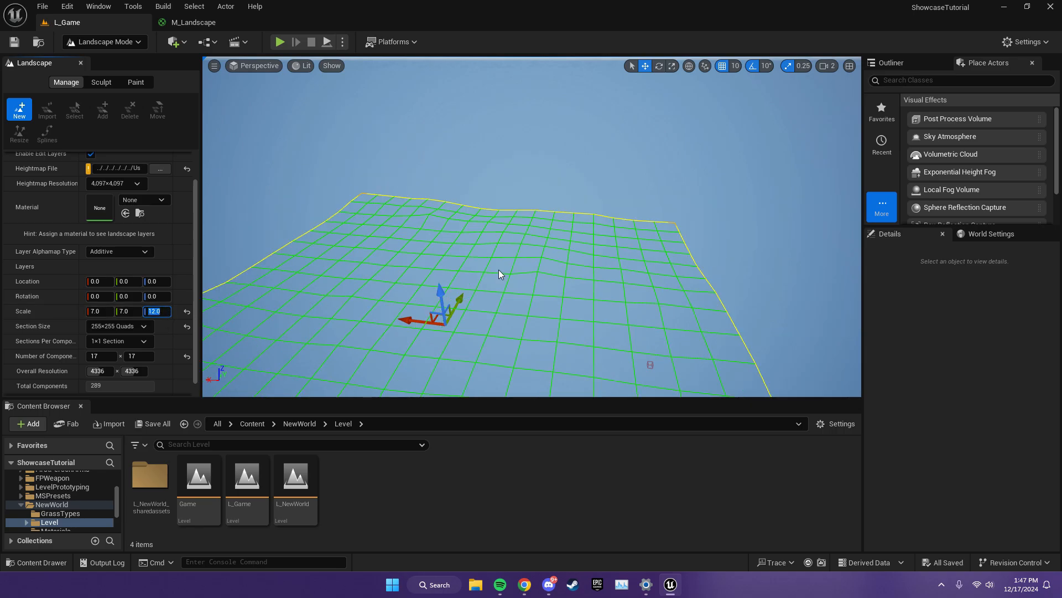
pyautogui.moveTo(535, 275)
pyautogui.mouseDown(button='right')
pyautogui.moveTo(534, 227)
pyautogui.moveTo(535, 275)
pyautogui.mouseUp(button='right')
pyautogui.click(158, 311)
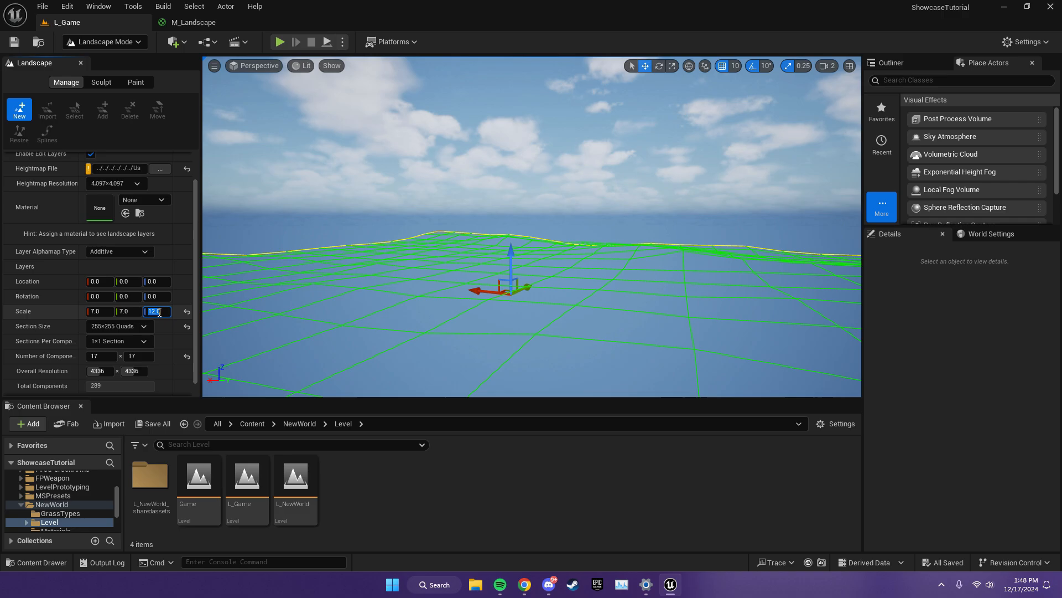
pyautogui.write('15')
pyautogui.press('Return')
pyautogui.write('20')
pyautogui.scroll(-1, 170, 350)
pyautogui.press('Return')
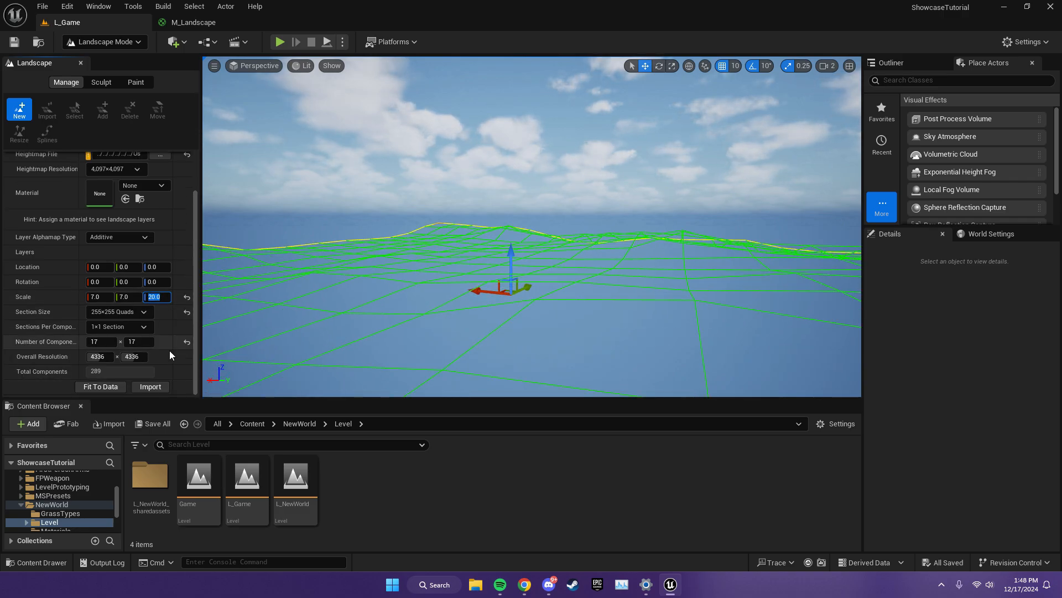
# - Set the landscape's Z scale to 18 and import the heightmap terrain
pyautogui.write('18')
pyautogui.press('Return')
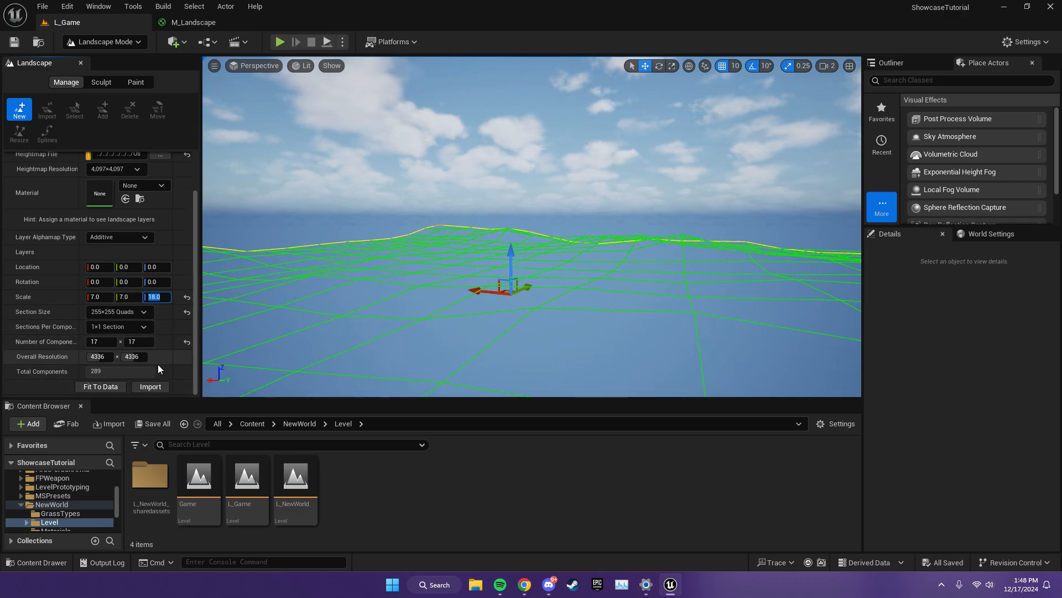
pyautogui.click(154, 387)
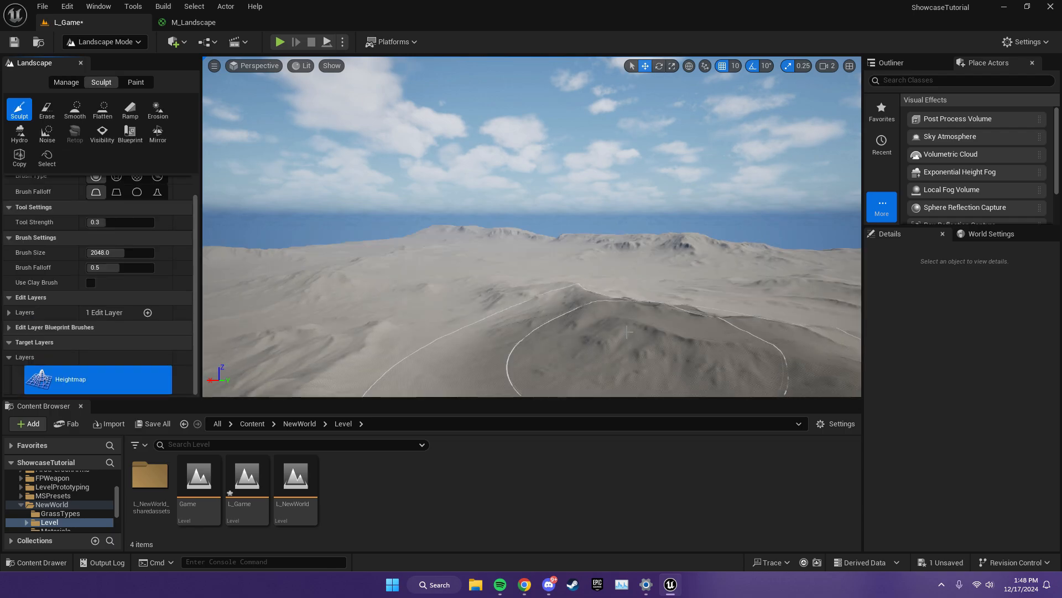
# - Leave landscape editing and return to Selection mode
pyautogui.moveTo(633, 344)
pyautogui.mouseDown(button='right')
pyautogui.moveTo(686, 382)
pyautogui.moveTo(764, 373)
pyautogui.moveTo(653, 354)
pyautogui.moveTo(532, 351)
pyautogui.mouseUp(button='right')
pyautogui.click(108, 43)
pyautogui.click(107, 61)
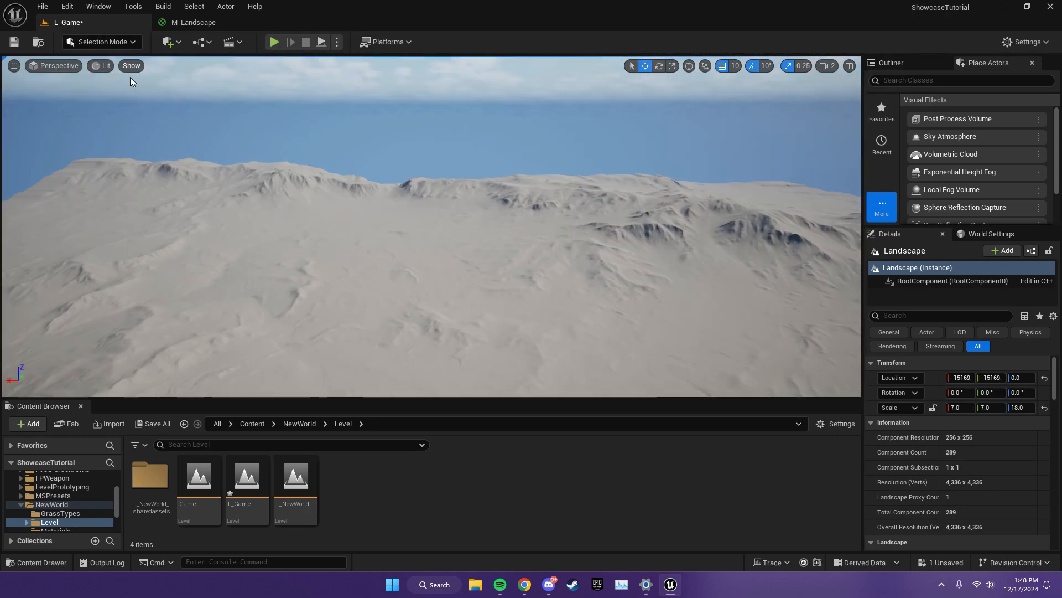
# - Override the level's game mode with BP_ThirdPersonGameMode and play-test the character on the terrain
pyautogui.moveTo(353, 246)
pyautogui.mouseDown(button='right')
pyautogui.moveTo(428, 271)
pyautogui.moveTo(536, 270)
pyautogui.moveTo(357, 260)
pyautogui.mouseUp(button='right')
pyautogui.click(992, 233)
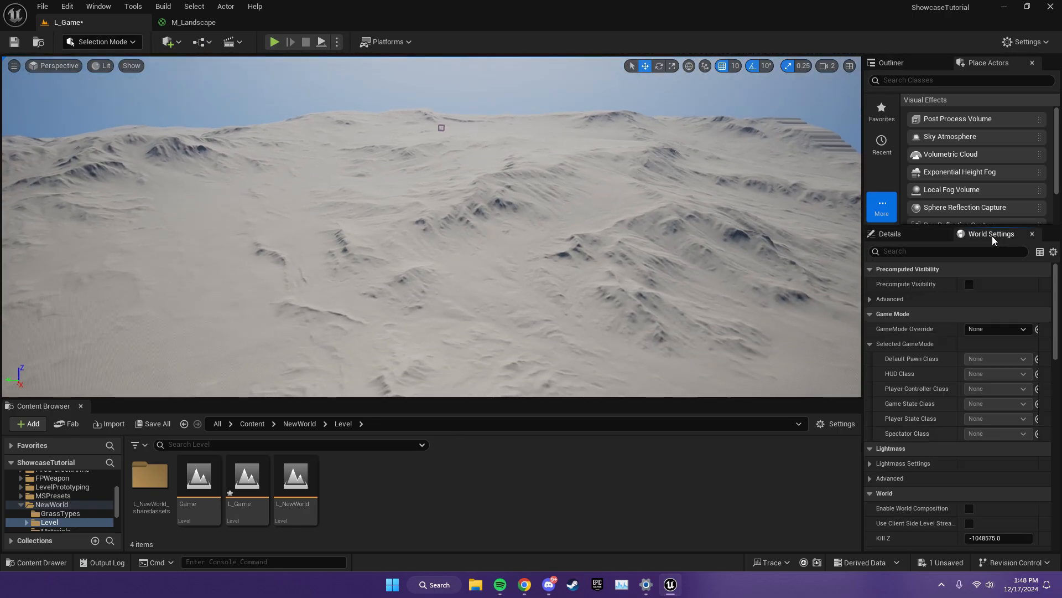
pyautogui.click(982, 333)
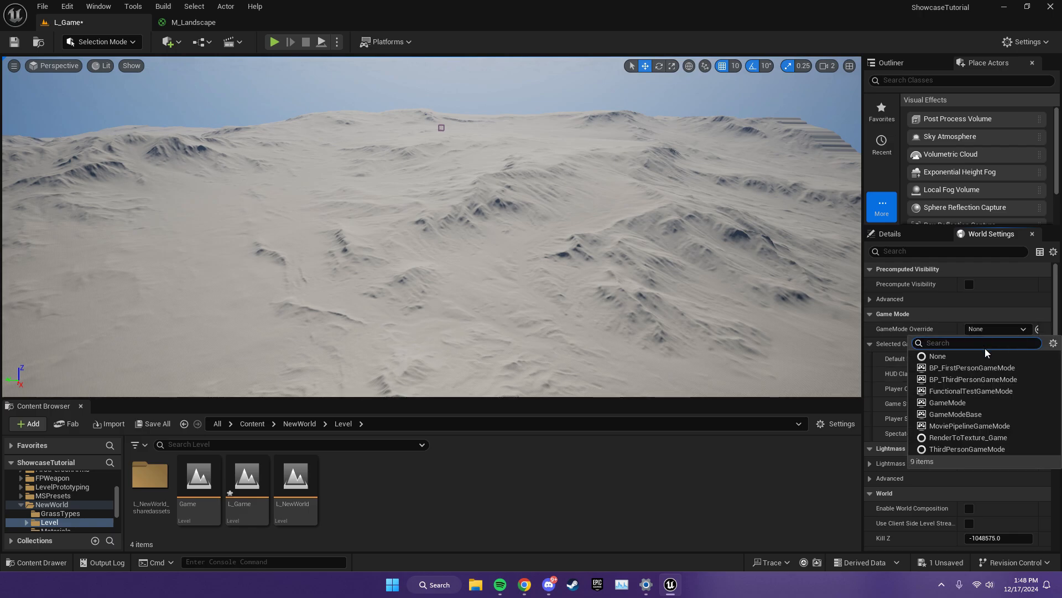
pyautogui.click(966, 382)
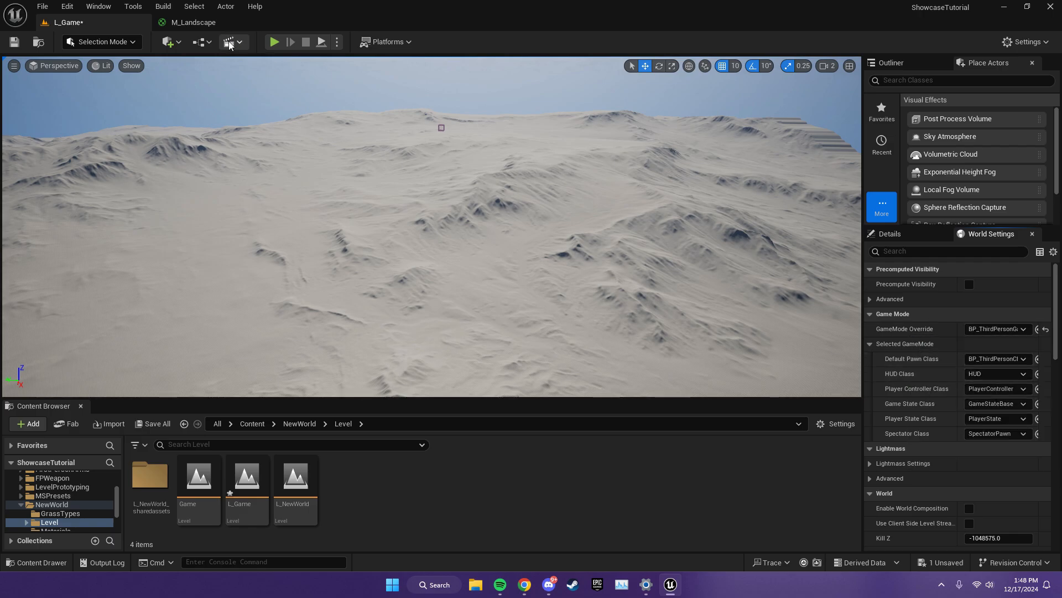
pyautogui.click(274, 42)
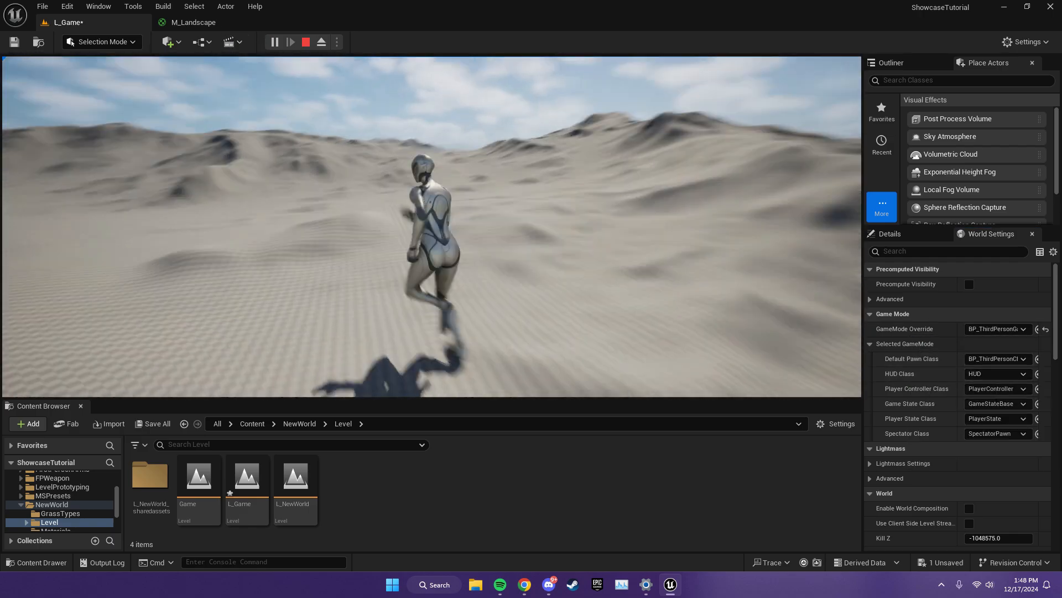
pyautogui.press('Escape')
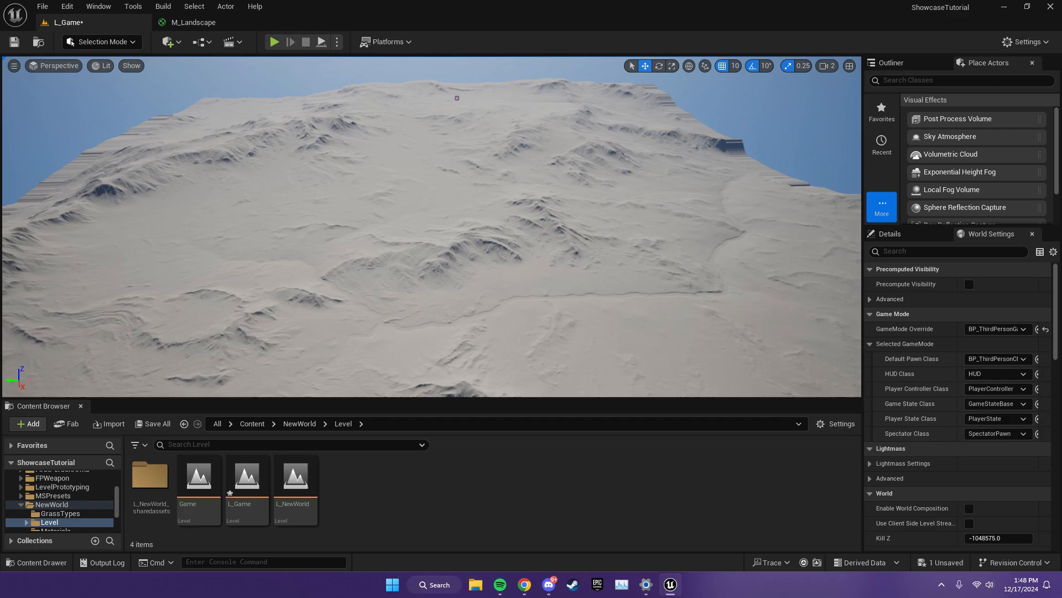
# - Assign the MI_Landscape instance from the NewWorld Materials folder as the landscape's material
pyautogui.click(300, 424)
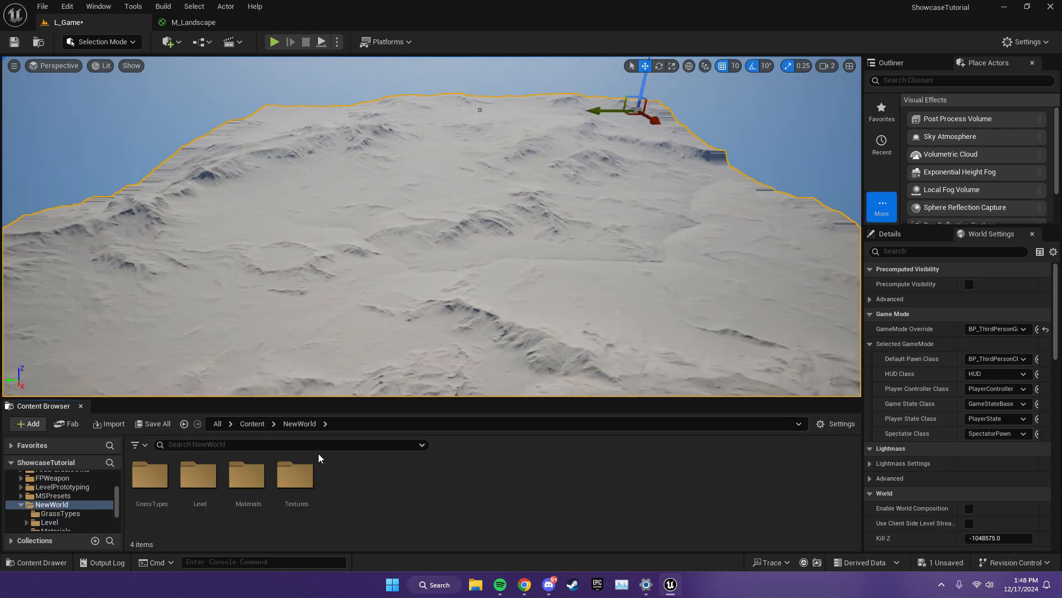
pyautogui.click(216, 483)
pyautogui.doubleClick(247, 475)
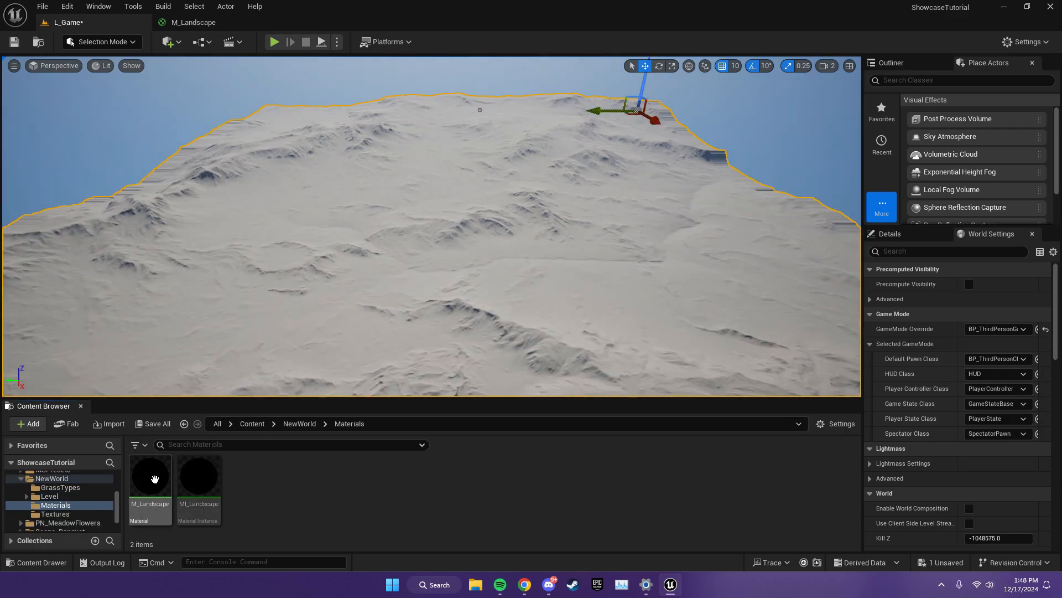
pyautogui.click(150, 481)
pyautogui.click(199, 481)
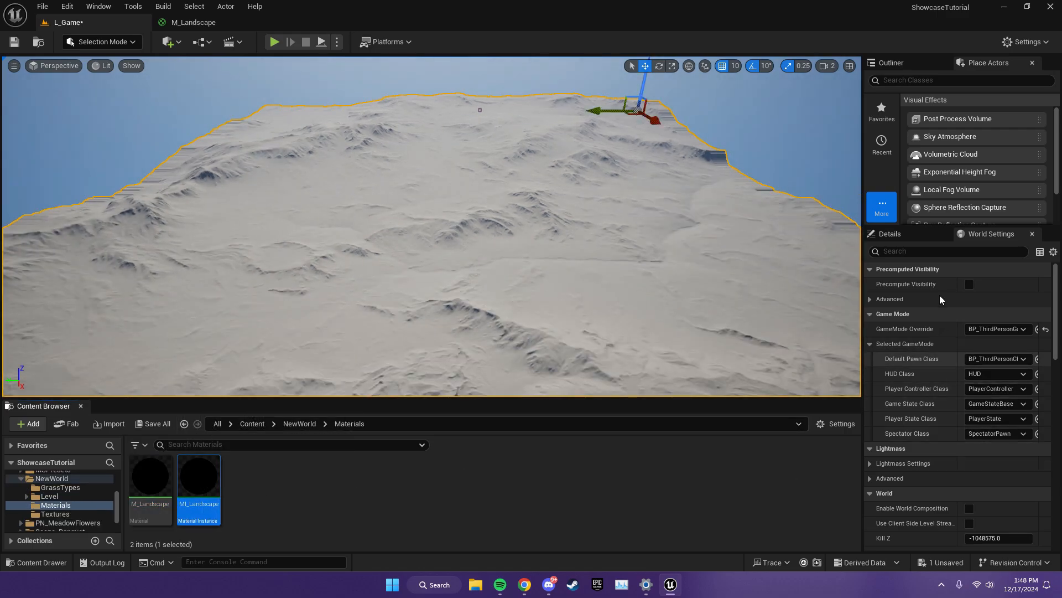
pyautogui.click(908, 235)
pyautogui.scroll(-6, 929, 377)
pyautogui.click(985, 453)
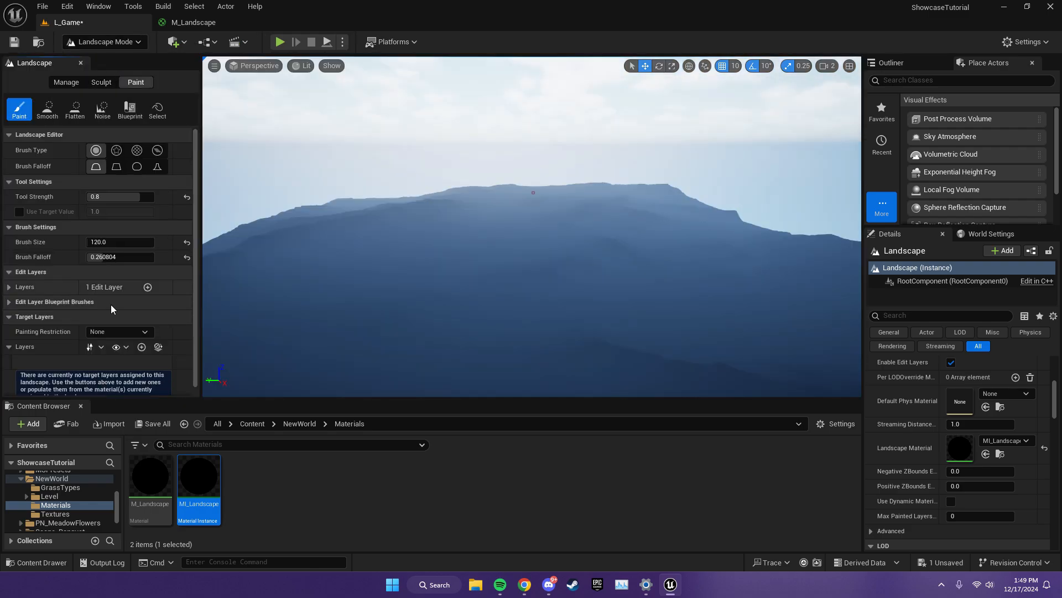
# - Populate the landscape's paint target layers from its material and fill the terrain with the Grass layer
pyautogui.scroll(-1, 110, 304)
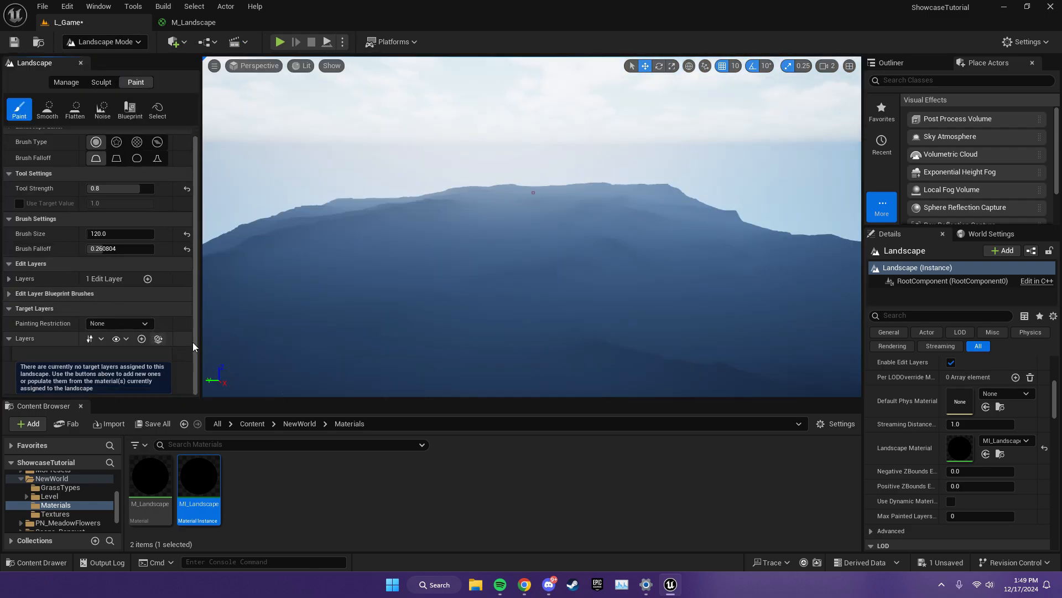
pyautogui.scroll(-3, 181, 342)
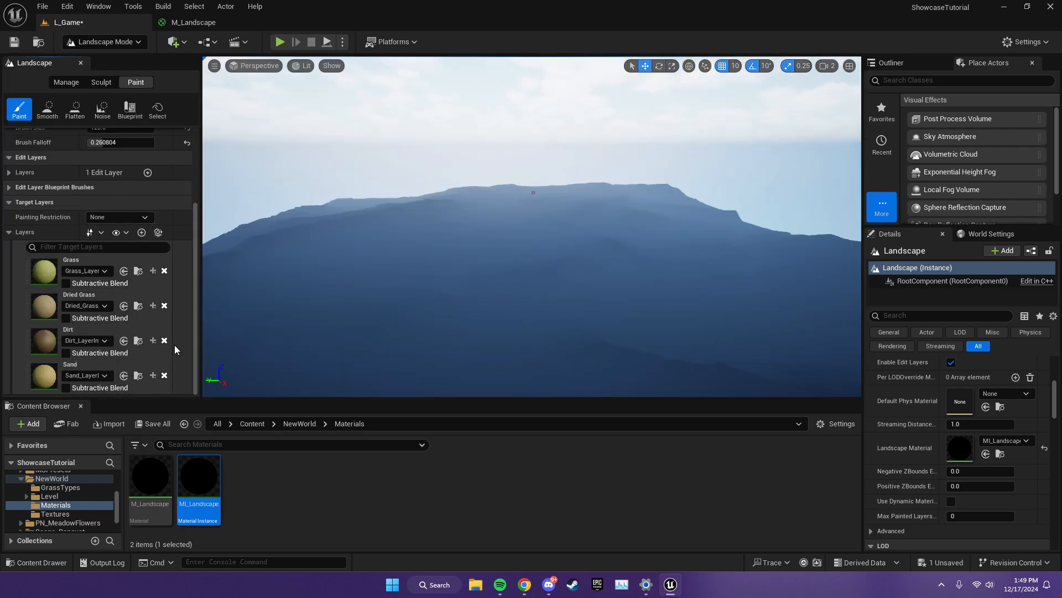
pyautogui.rightClick(48, 274)
pyautogui.click(79, 316)
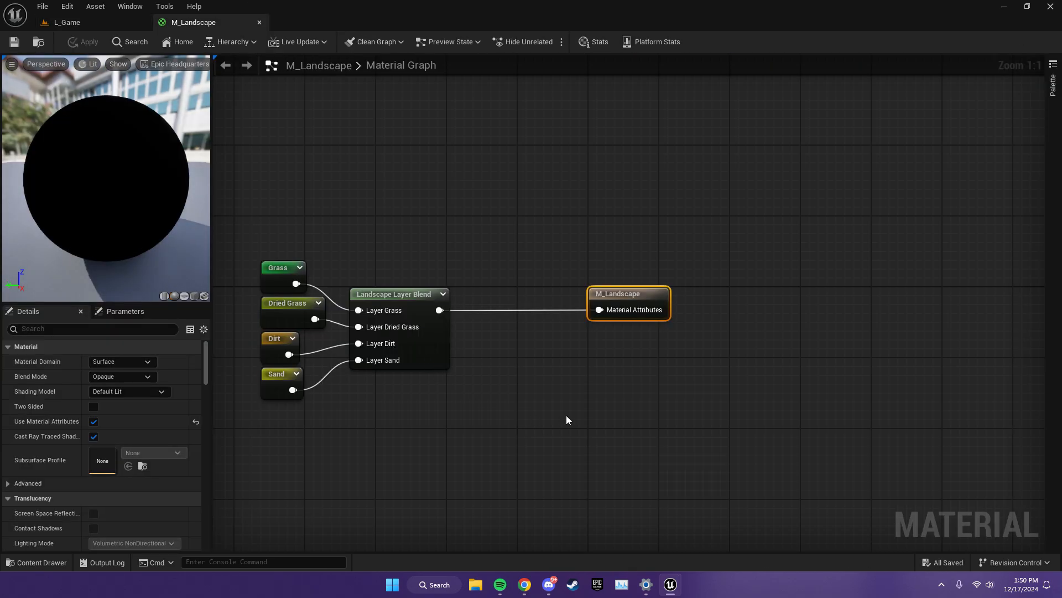
# - Add a LandscapeGrassOutput node to the M_Landscape material graph, placed below the main material output node
pyautogui.click(566, 419)
pyautogui.moveTo(566, 419); pyautogui.dragTo(619, 245, button='right')
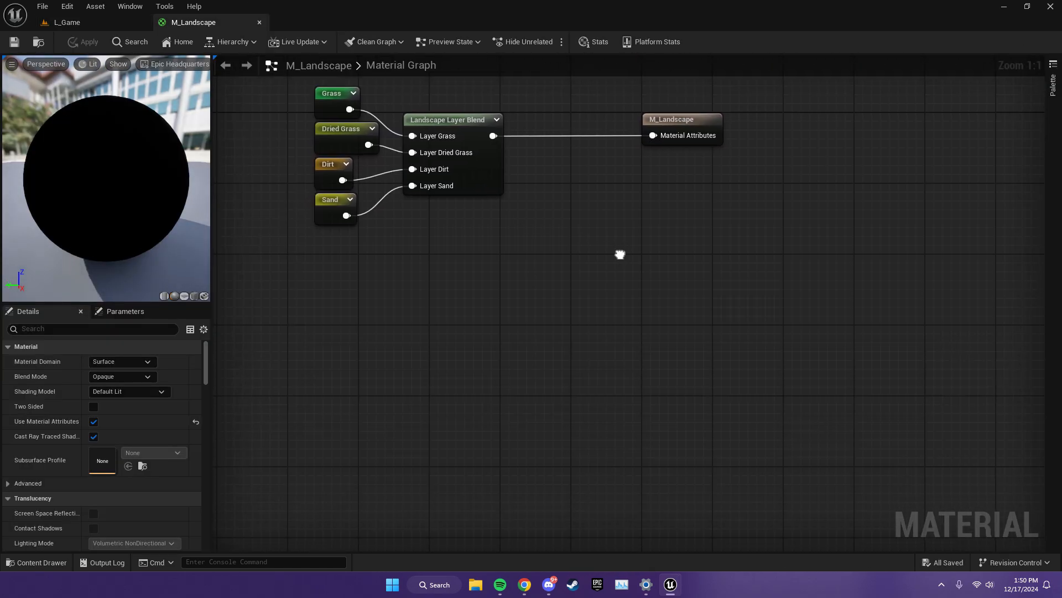
pyautogui.rightClick(596, 277)
pyautogui.write('grass')
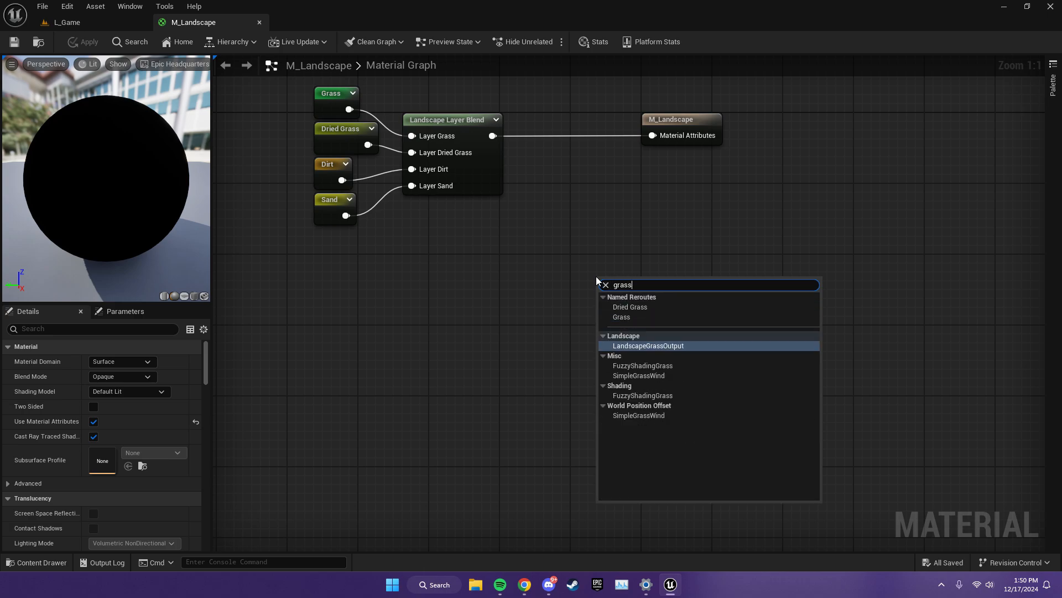
pyautogui.press('Return')
pyautogui.moveTo(649, 295); pyautogui.dragTo(661, 315)
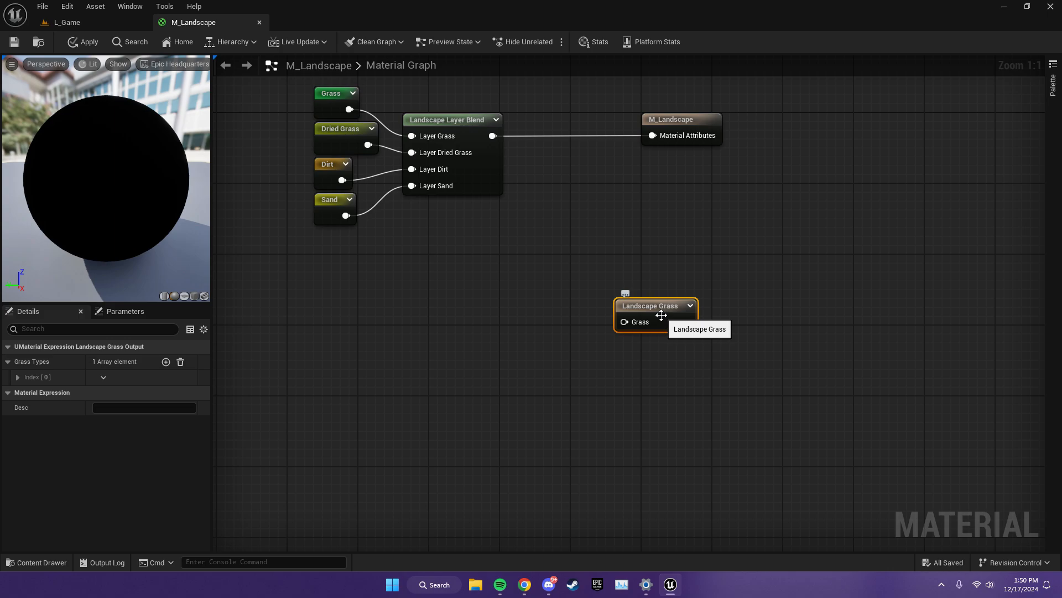
pyautogui.moveTo(662, 315); pyautogui.dragTo(689, 303)
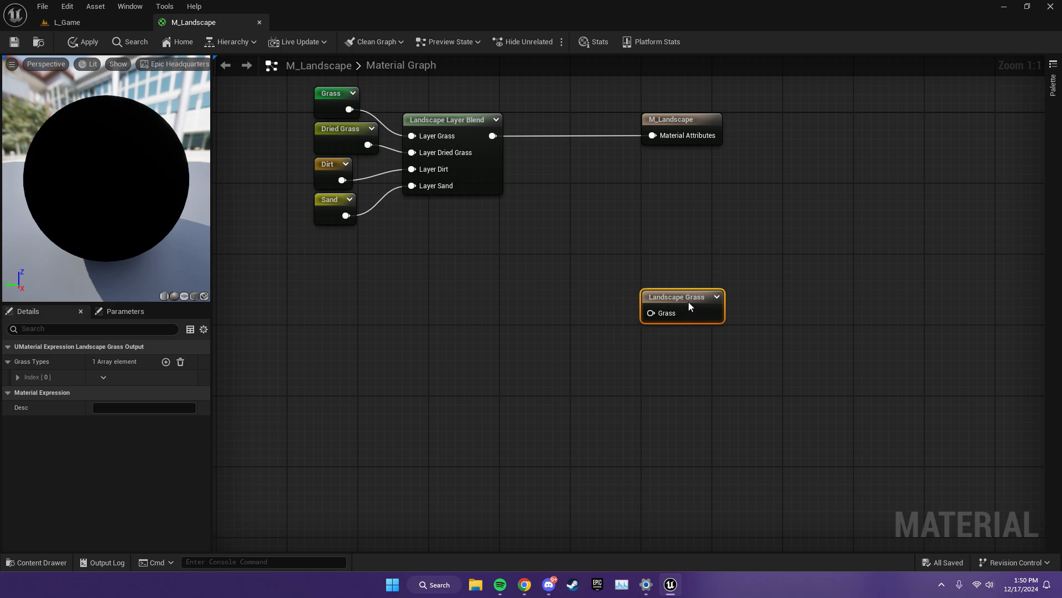
# - Create a landscape grass type named Grass_101 in NewWorld/GrassTypes and assign it to the Landscape Grass node's first entry
pyautogui.click(19, 377)
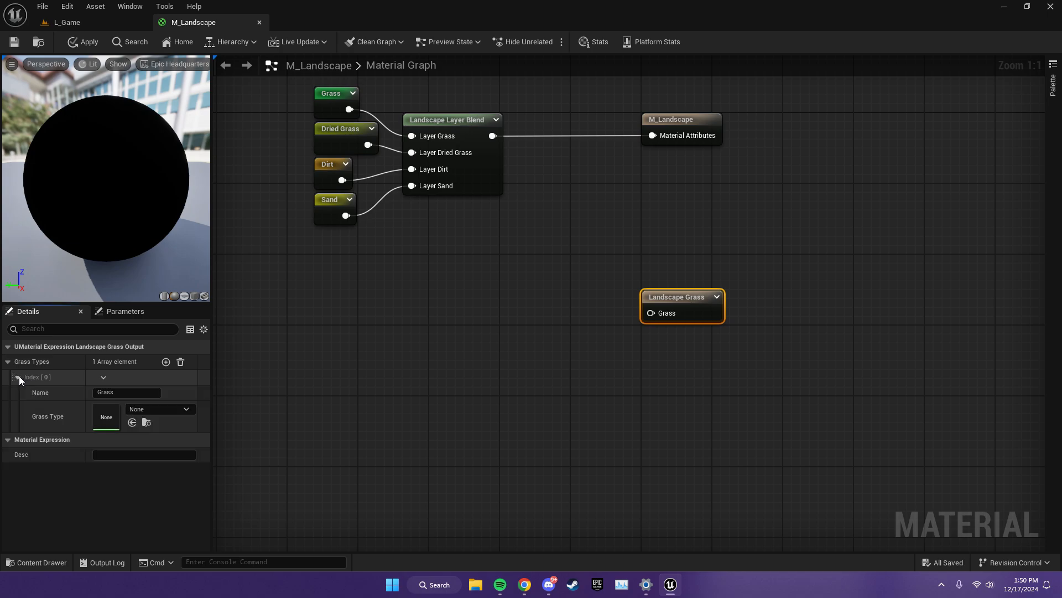
pyautogui.click(136, 413)
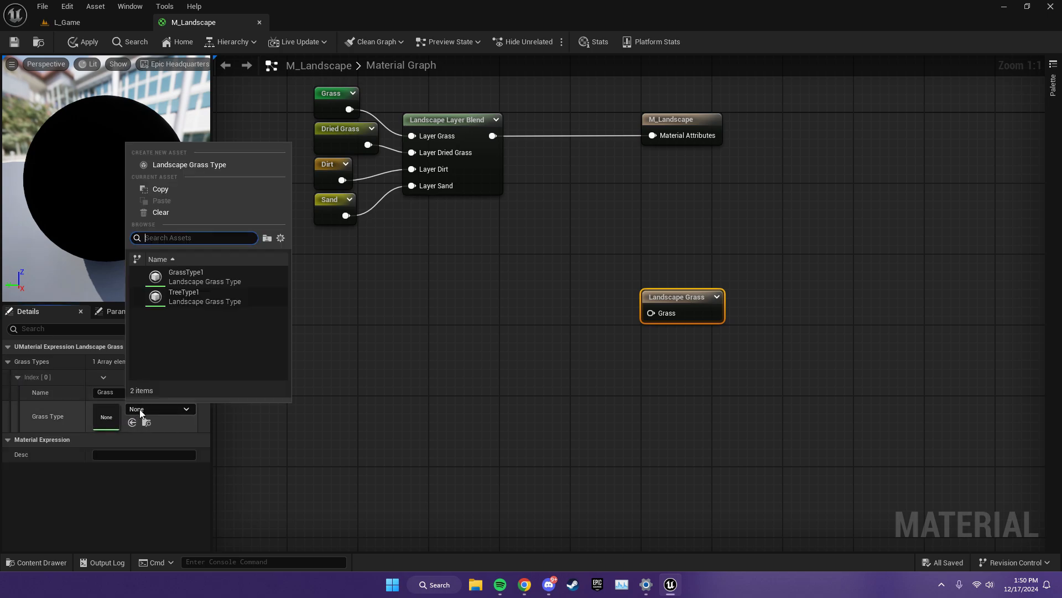
pyautogui.click(197, 166)
pyautogui.click(495, 349)
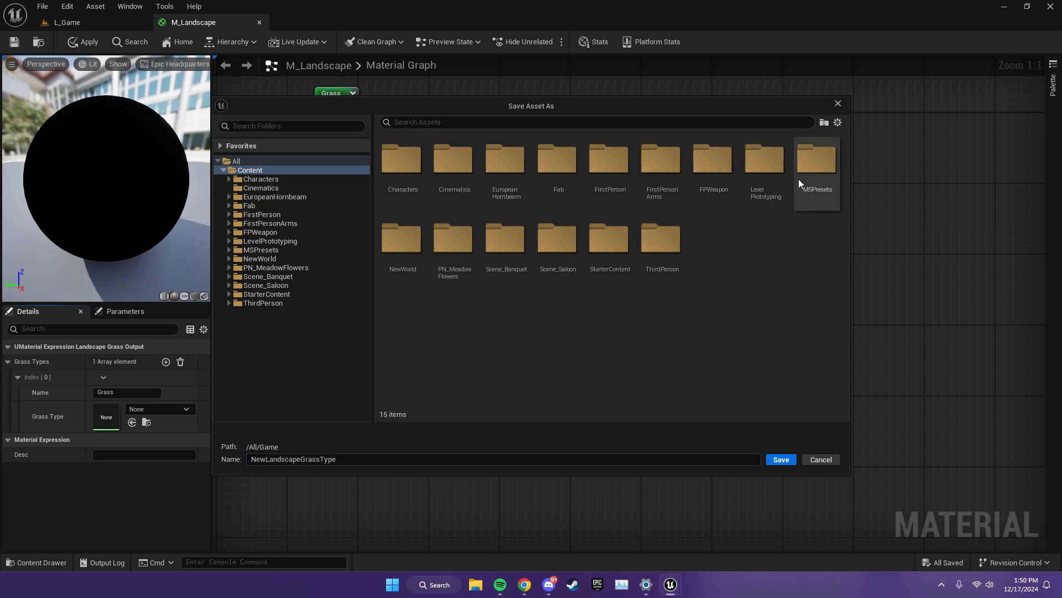
pyautogui.doubleClick(410, 243)
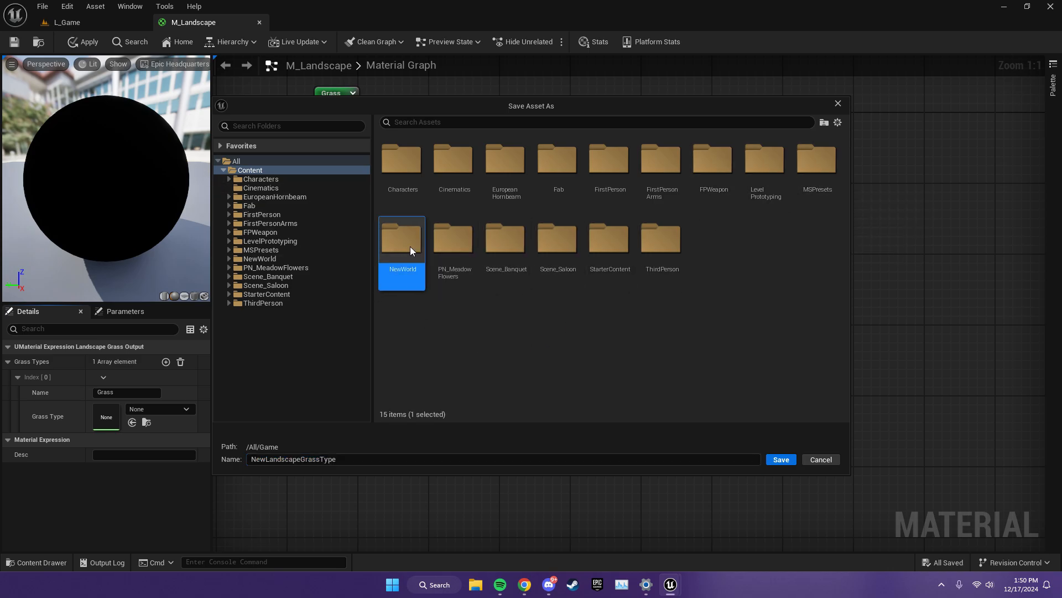
pyautogui.doubleClick(407, 175)
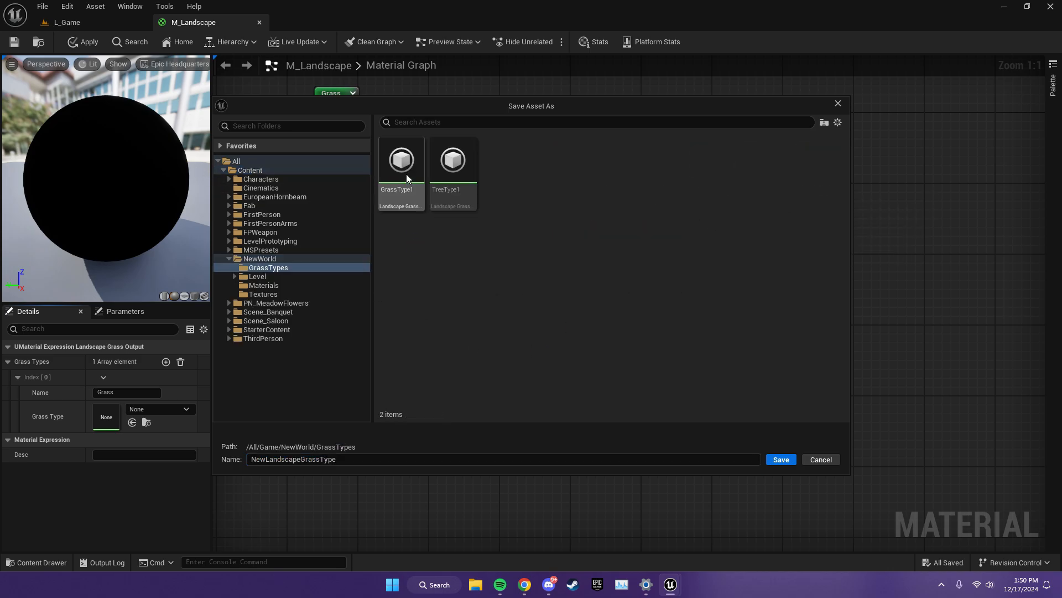
pyautogui.click(367, 457)
pyautogui.write('Grass_101')
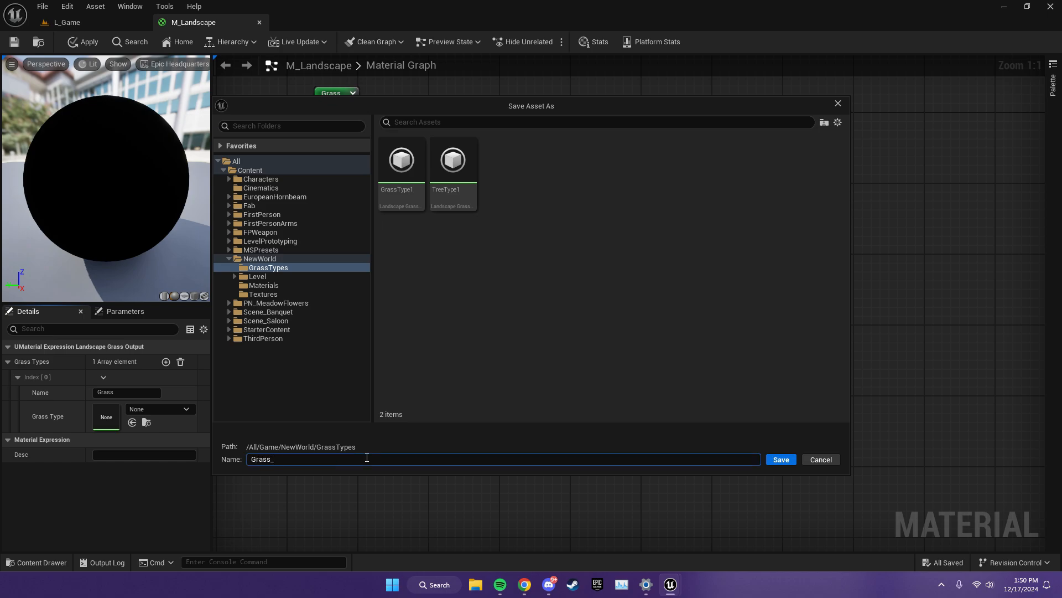
pyautogui.press('Return')
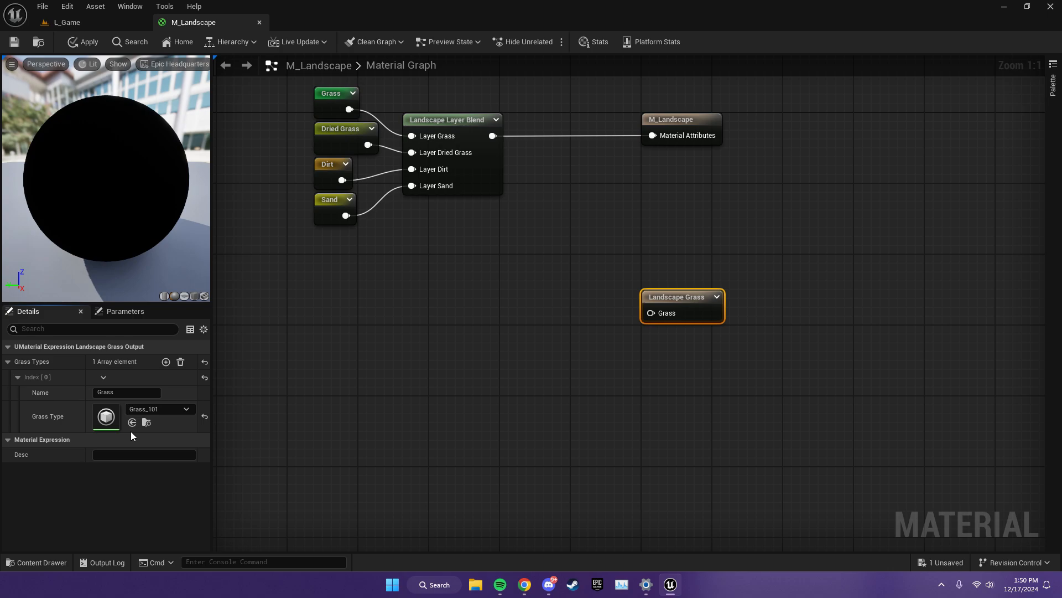
# - Open the Grass_101 asset and add ten entries to its Grass Varieties array
pyautogui.doubleClick(105, 415)
pyautogui.moveTo(0, 176); pyautogui.dragTo(827, 93)
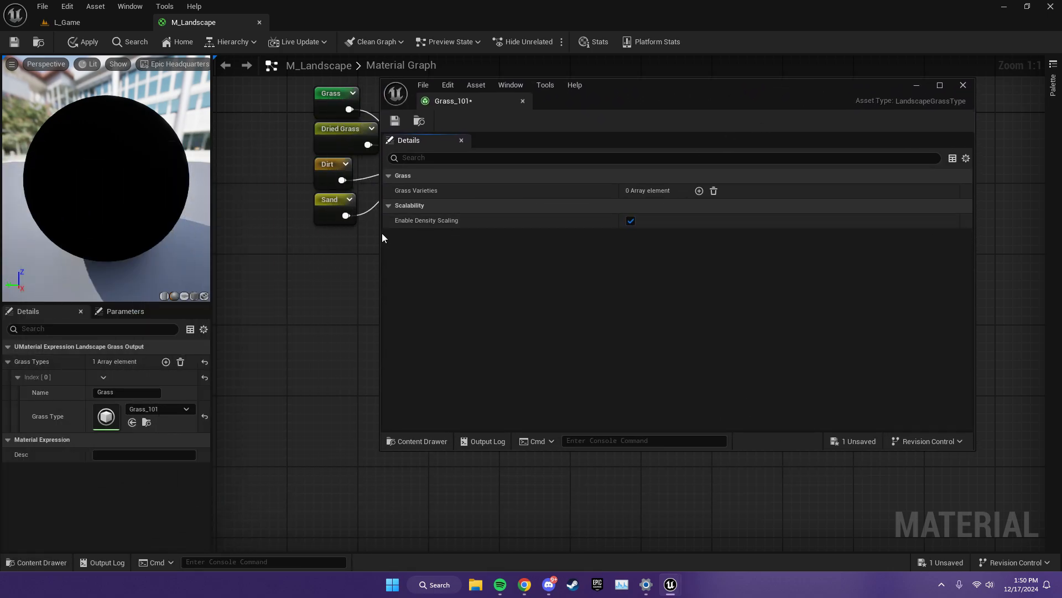
pyautogui.moveTo(382, 234); pyautogui.dragTo(521, 237)
pyautogui.moveTo(714, 102); pyautogui.dragTo(702, 101)
pyautogui.click(772, 192)
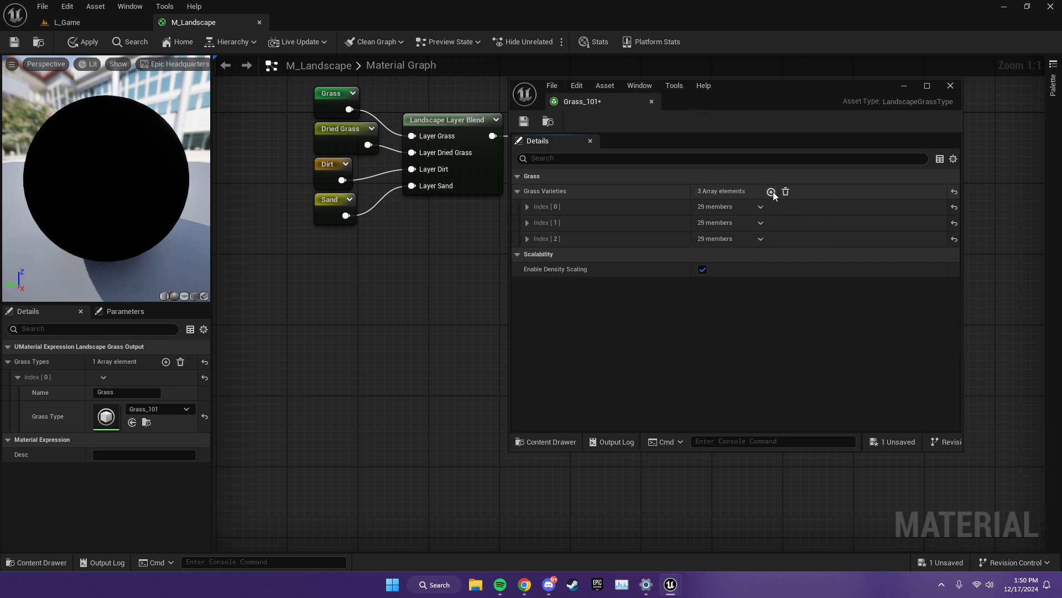
pyautogui.click(773, 192)
pyautogui.click(773, 191)
pyautogui.click(773, 192)
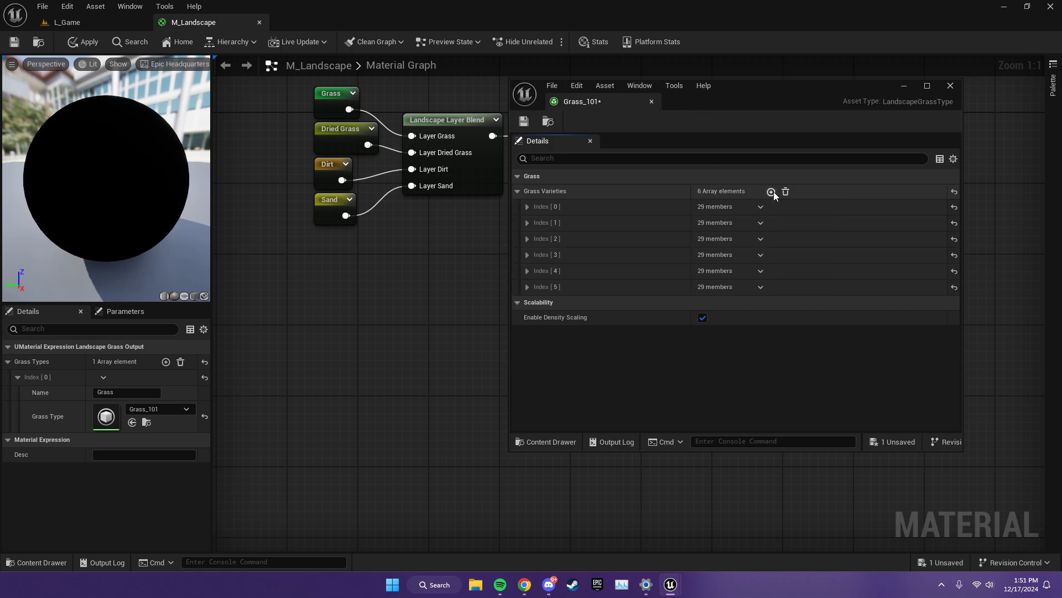
pyautogui.click(773, 191)
pyautogui.click(773, 191)
pyautogui.click(772, 191)
pyautogui.click(772, 192)
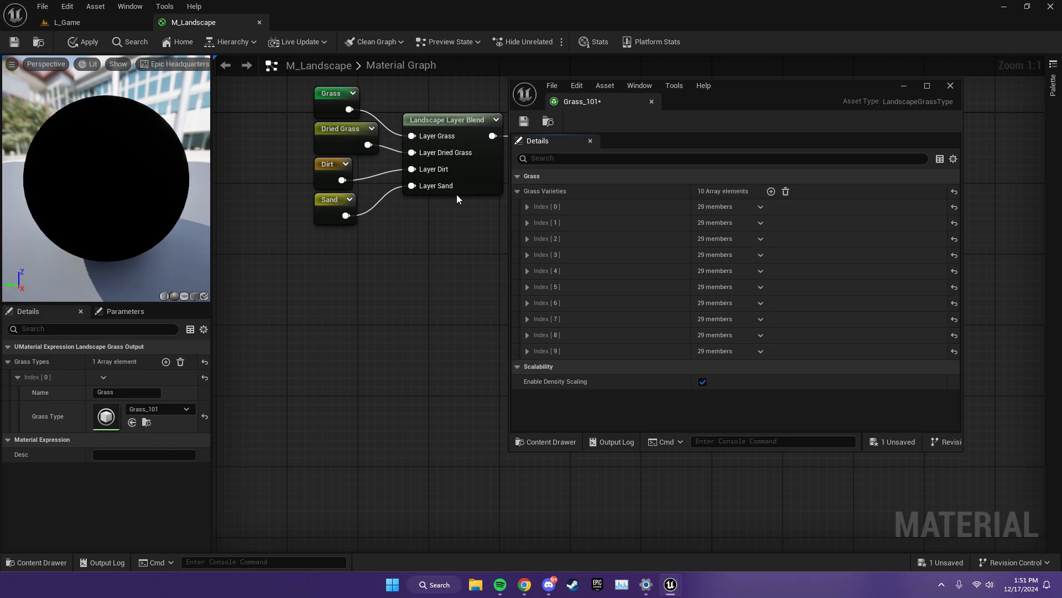
# - Add a LandscapeLayerSample node beside the Landscape Grass node in the material graph and name it Grass
pyautogui.click(72, 26)
pyautogui.moveTo(806, 93); pyautogui.dragTo(818, 69)
pyautogui.moveTo(818, 69); pyautogui.dragTo(844, 33)
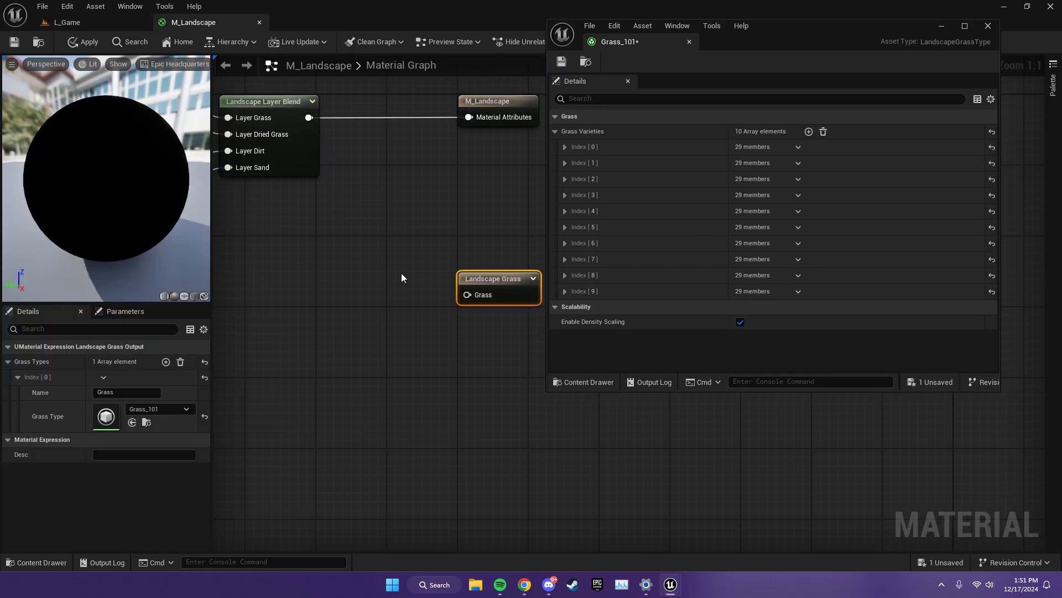
pyautogui.click(325, 301)
pyautogui.moveTo(400, 274)
pyautogui.mouseDown(button='right')
pyautogui.moveTo(371, 262)
pyautogui.moveTo(397, 281)
pyautogui.mouseUp(button='right')
pyautogui.click(464, 284)
pyautogui.click(362, 272)
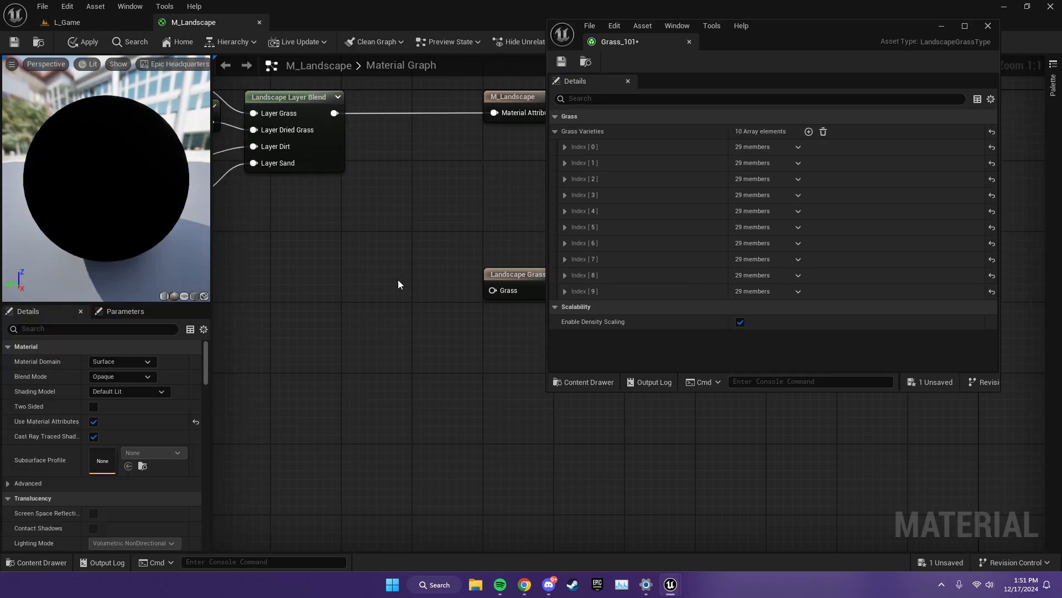
pyautogui.rightClick(351, 281)
pyautogui.write('landscape')
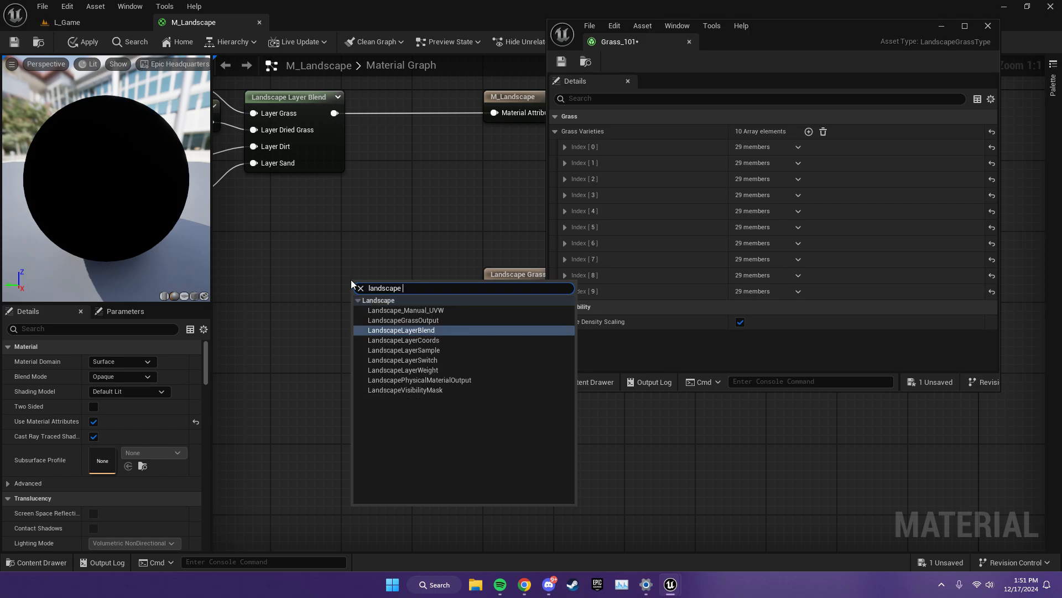
pyautogui.press('Down')
pyautogui.press('Down')
pyautogui.press('Return')
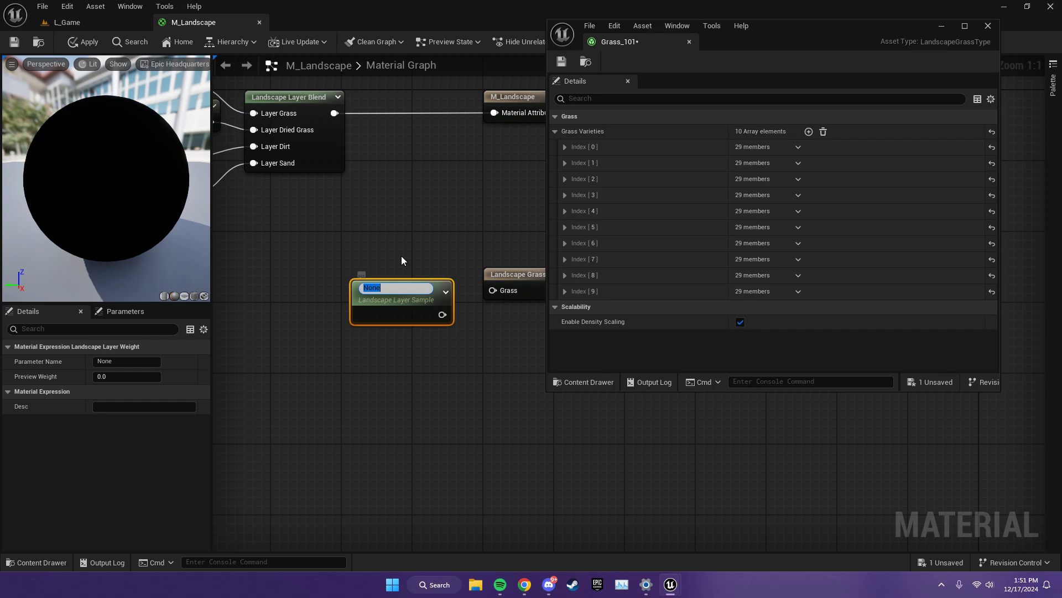
pyautogui.write('Grass')
pyautogui.press('Return')
# - Set the Grass sample's preview weight to 1.0, connect it to the Landscape Grass input, and apply and save the material
pyautogui.moveTo(265, 124); pyautogui.dragTo(407, 147, button='right')
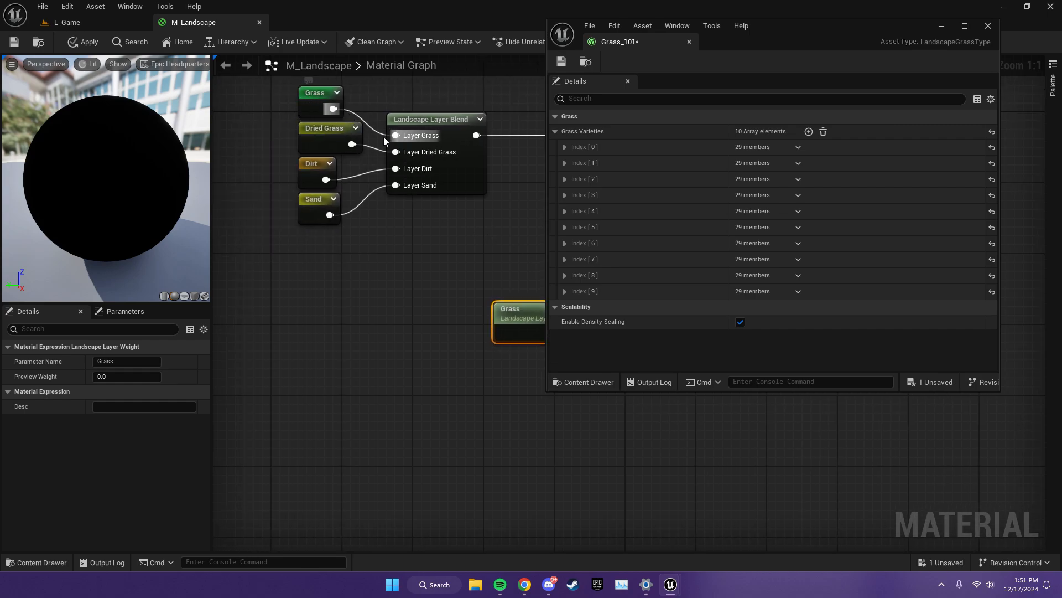
pyautogui.moveTo(476, 256); pyautogui.dragTo(238, 240, button='right')
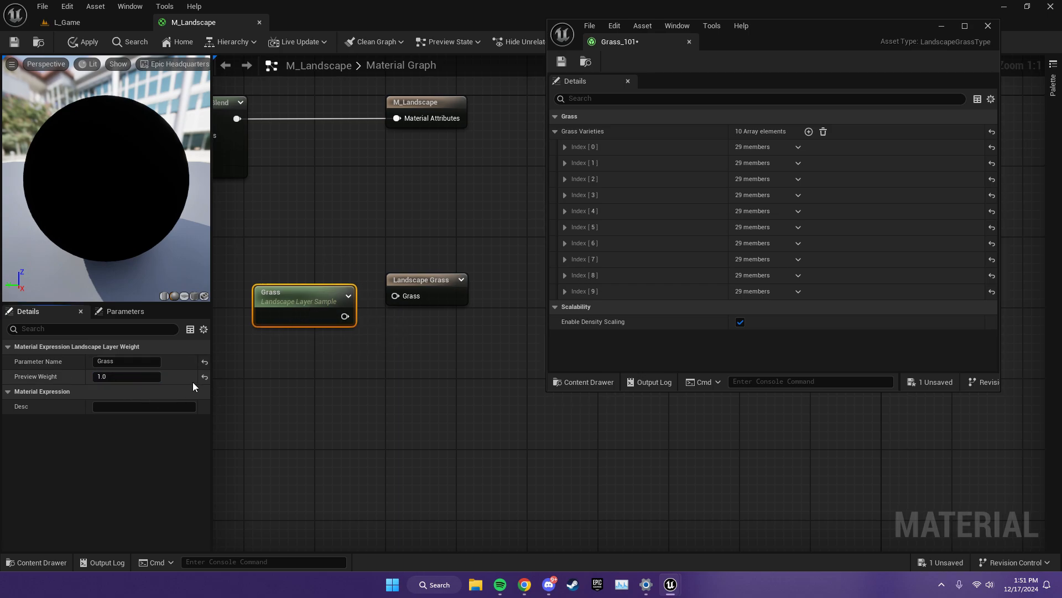
pyautogui.moveTo(273, 324); pyautogui.dragTo(281, 293)
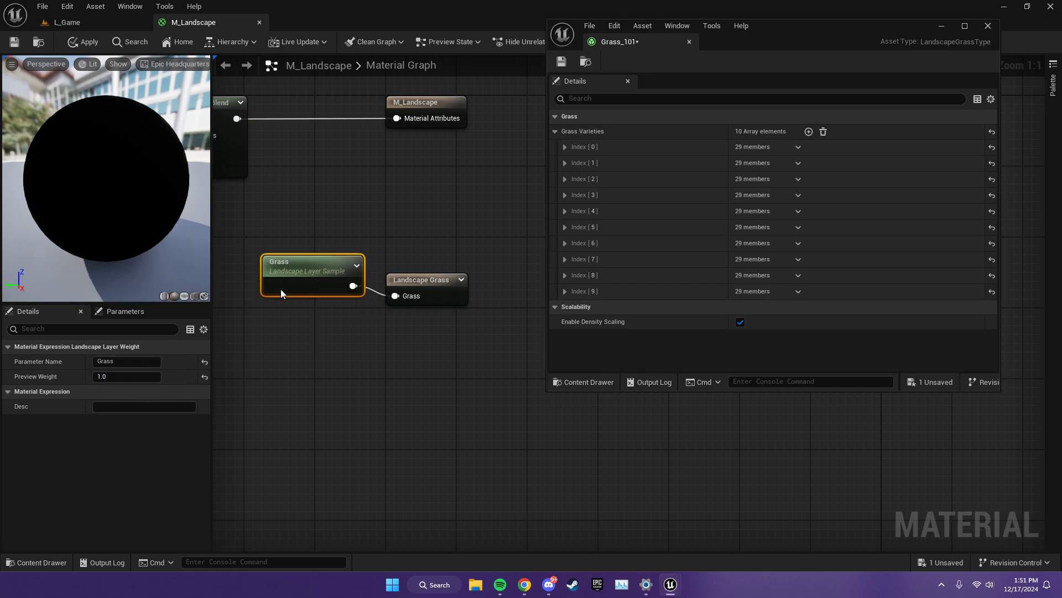
pyautogui.click(82, 42)
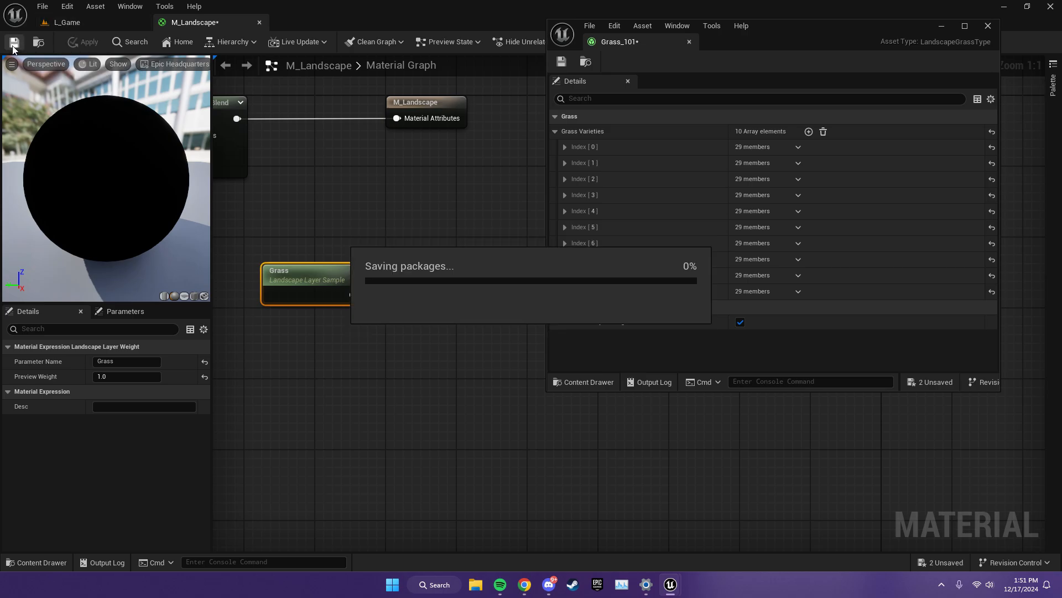
# - Assign the SM_xchjef3ia_VarH static mesh from the Megascans Yellow_Flower Raw folder to grass variety Index 9 in Grass_101
pyautogui.click(98, 22)
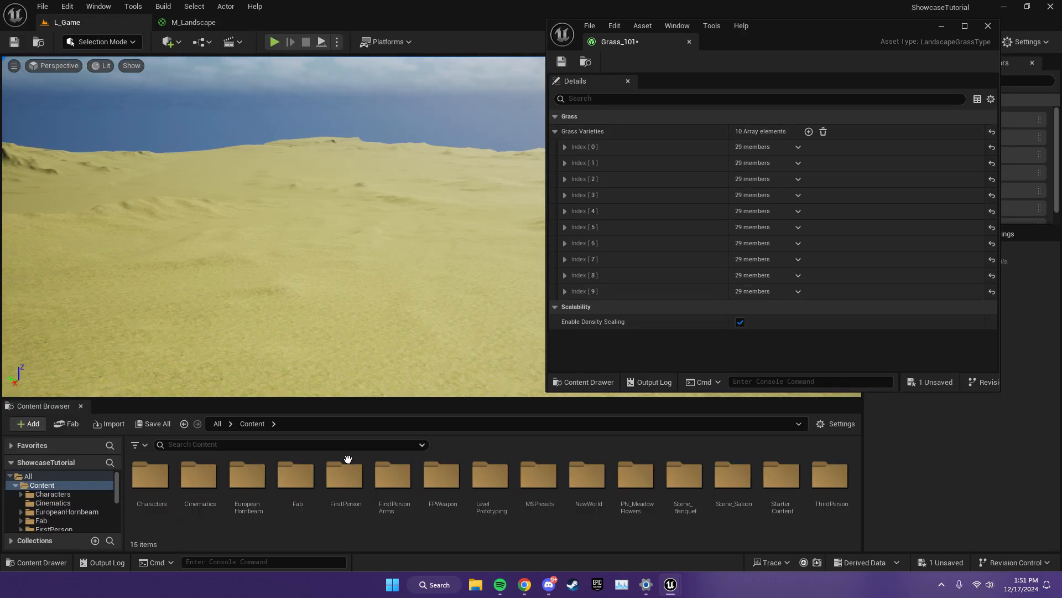
pyautogui.doubleClick(282, 495)
pyautogui.doubleClick(157, 490)
pyautogui.doubleClick(158, 490)
pyautogui.hotkey('alt', 'Left')
pyautogui.doubleClick(207, 485)
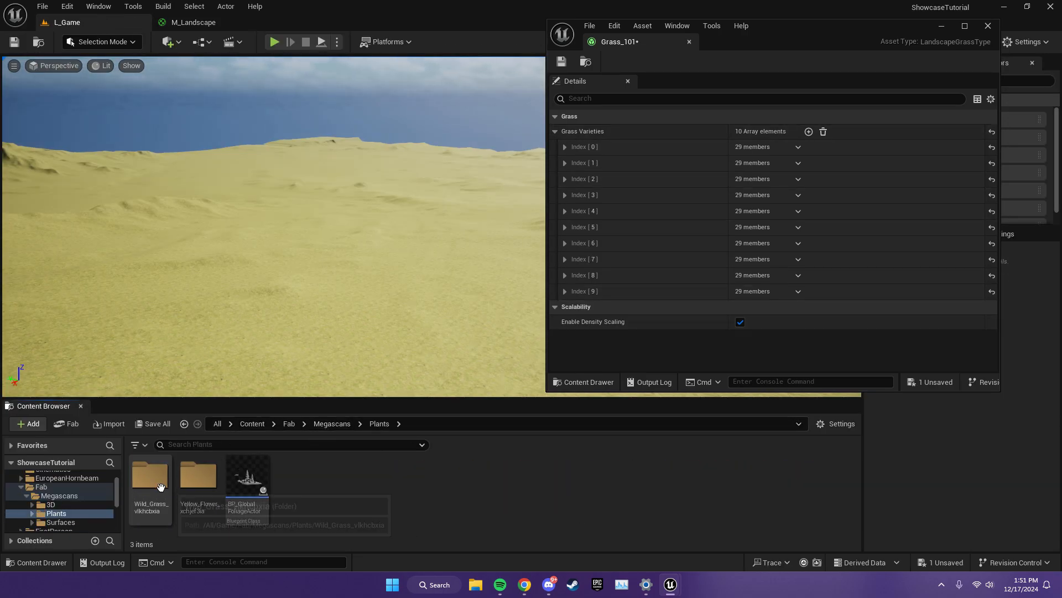
pyautogui.doubleClick(197, 486)
pyautogui.doubleClick(158, 484)
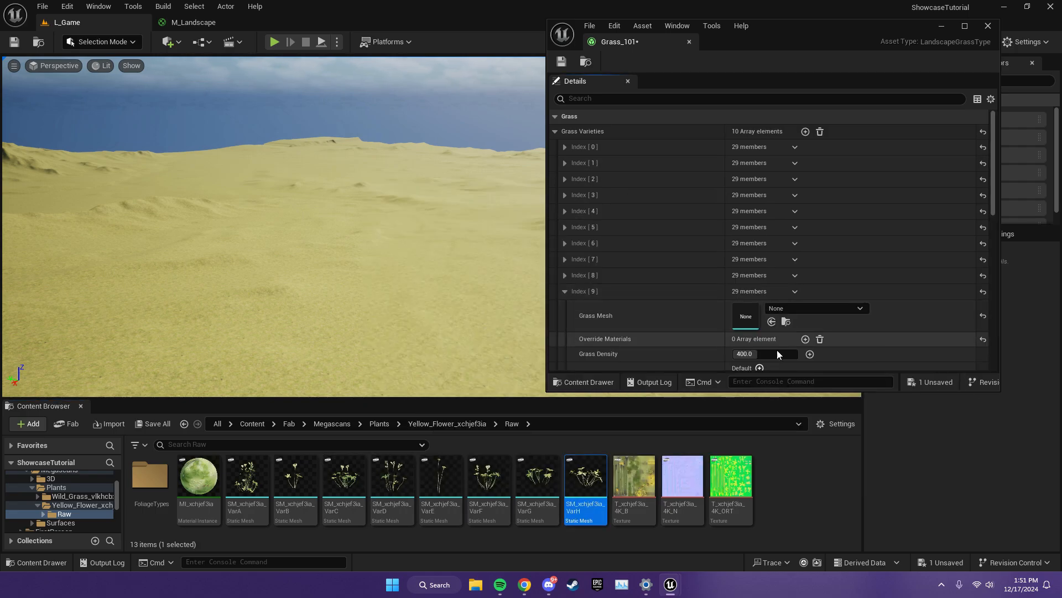
pyautogui.click(772, 322)
# - Run the console command grass.FlushCache to refresh the landscape grass
pyautogui.click(206, 561)
pyautogui.write('grass')
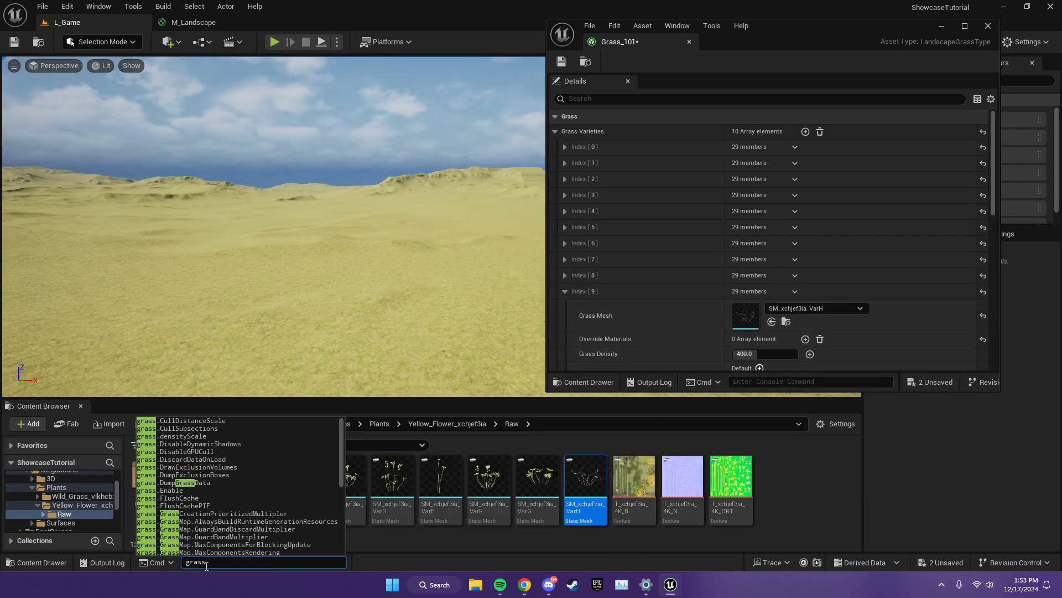
pyautogui.write('.')
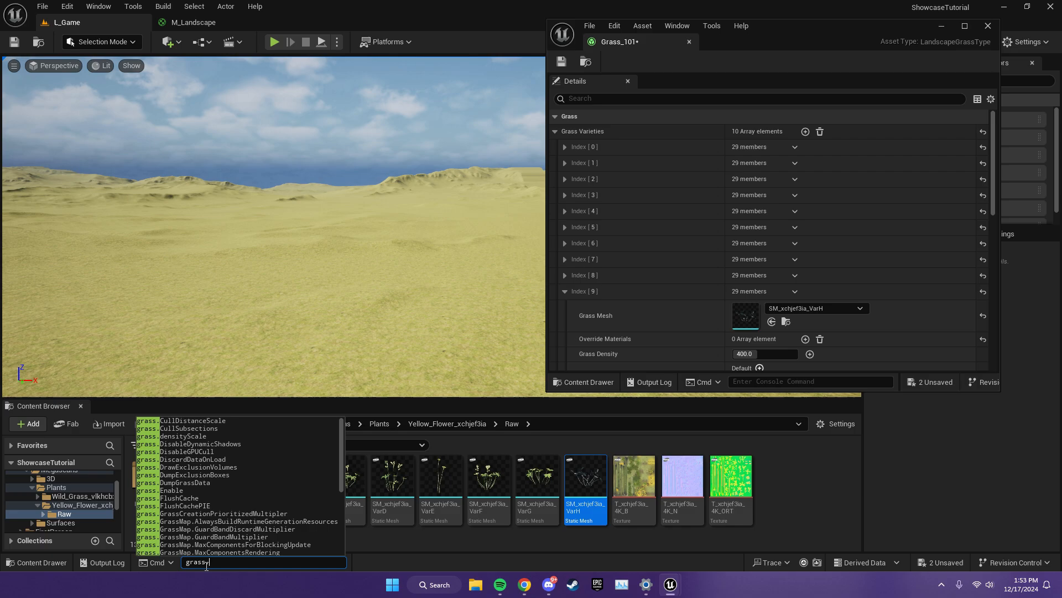
pyautogui.write('fl')
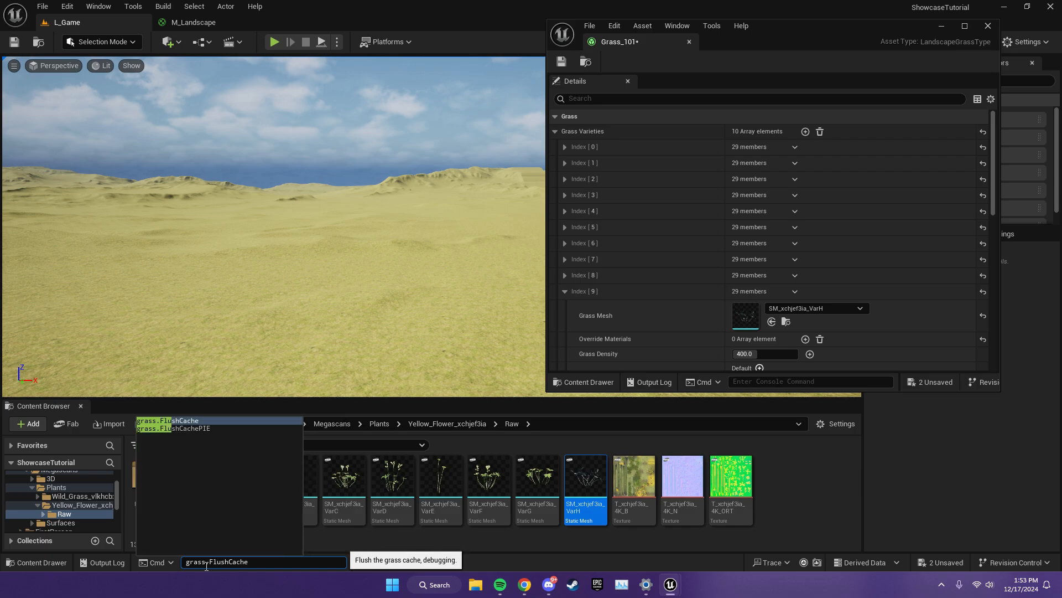
pyautogui.press('Return')
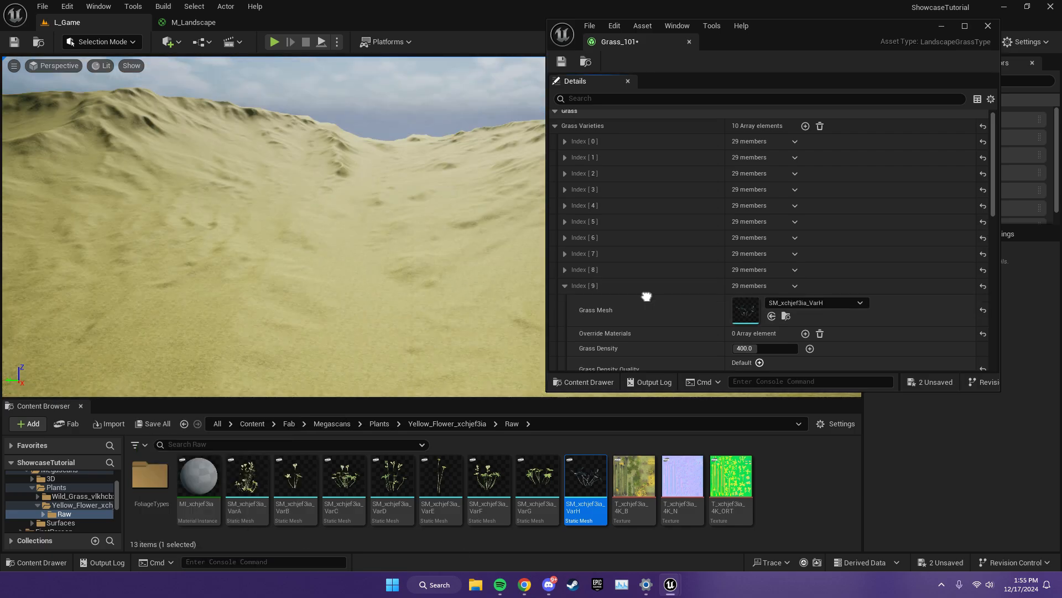
# - Assign the yellow flower mesh SM_xchjef3ia_VarD to grass variety Index 8
pyautogui.click(565, 291)
pyautogui.click(565, 275)
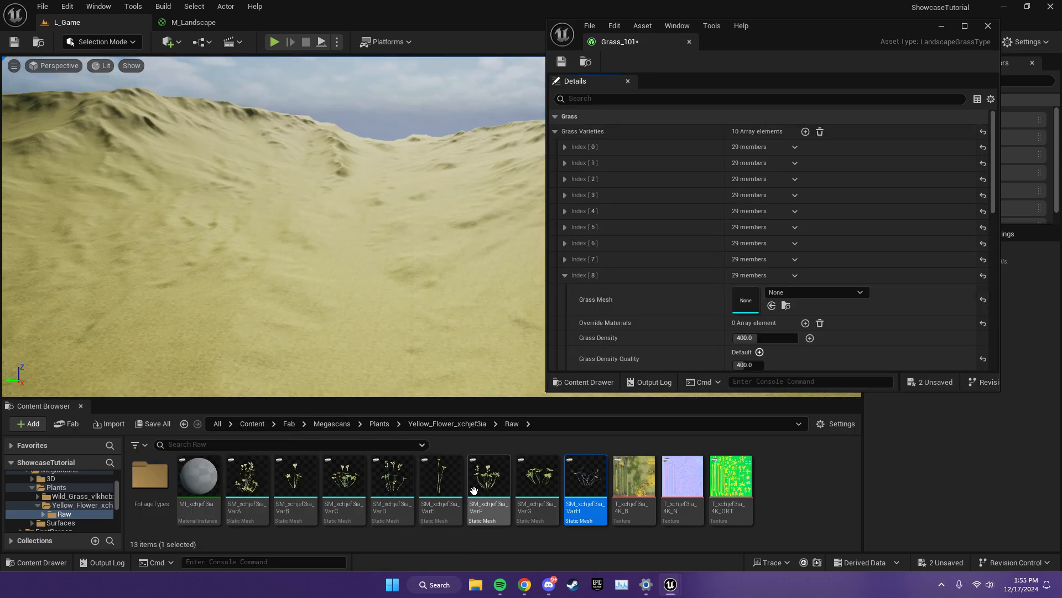
pyautogui.click(449, 490)
pyautogui.click(772, 305)
pyautogui.click(565, 275)
# - Assign the Wild_Grass meshes SM_vlkhcbxia_VarA and SM_vlkhcbxia_VarG from the High folder to grass varieties Index 6 and Index 7
pyautogui.click(565, 259)
pyautogui.click(422, 425)
pyautogui.click(380, 424)
pyautogui.doubleClick(150, 482)
pyautogui.doubleClick(150, 483)
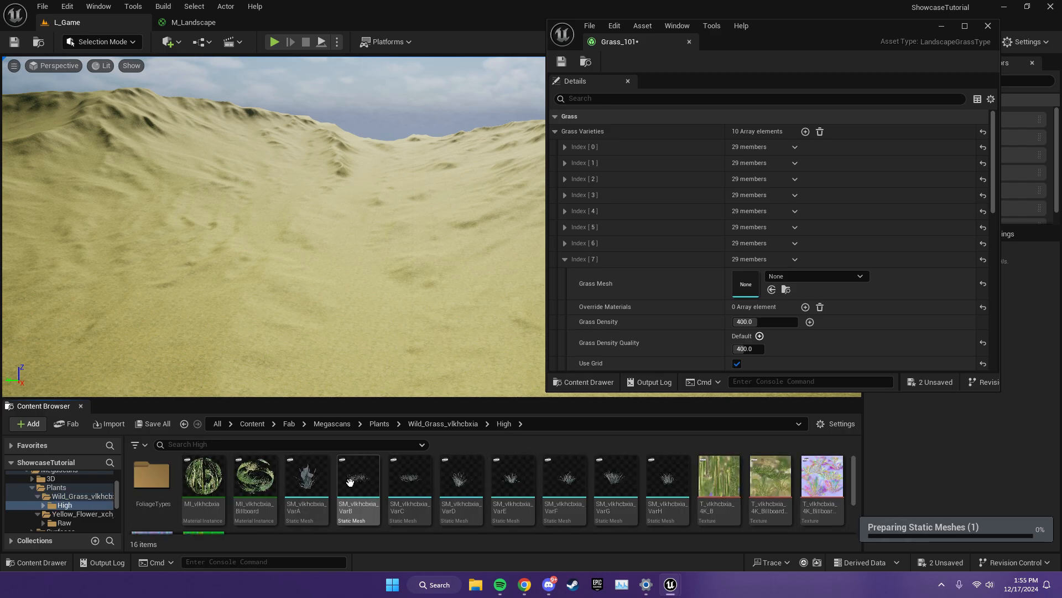
pyautogui.click(309, 483)
pyautogui.click(772, 289)
pyautogui.click(565, 259)
pyautogui.click(564, 243)
pyautogui.click(614, 484)
pyautogui.click(771, 273)
pyautogui.click(565, 243)
pyautogui.click(565, 226)
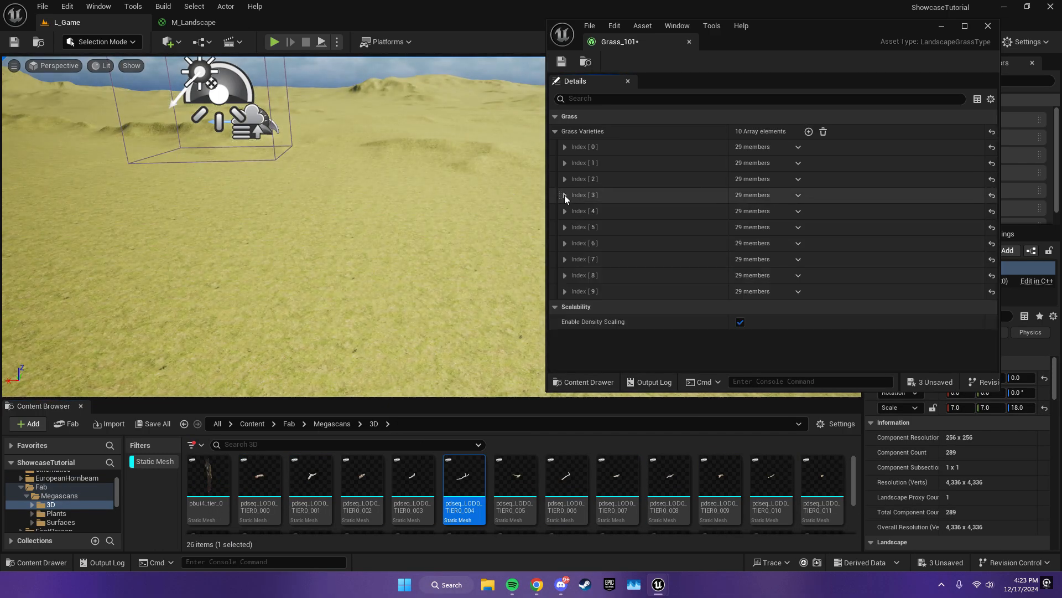
# - Assign the vcsaeeyfa_tier_0 log mesh from Megascans/3D to grass variety Index 1
pyautogui.click(565, 163)
pyautogui.click(362, 487)
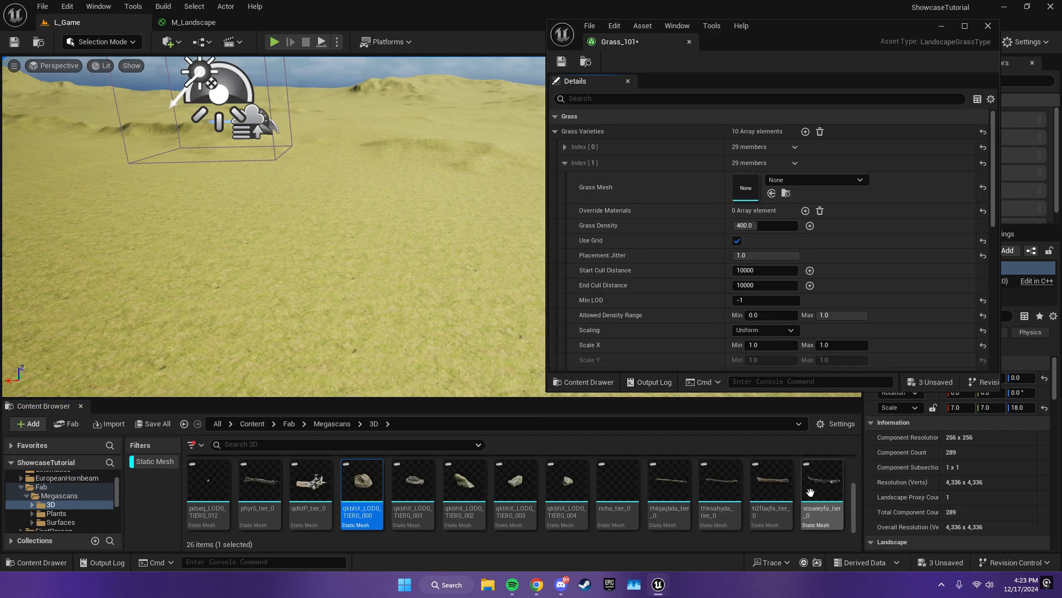
pyautogui.click(810, 492)
pyautogui.click(772, 193)
pyautogui.click(565, 163)
# - Assign the thksahyda_tier_0 log mesh to grass variety Index 0 and save all modified assets
pyautogui.click(565, 147)
pyautogui.click(719, 476)
pyautogui.click(565, 147)
pyautogui.click(152, 423)
pyautogui.click(619, 413)
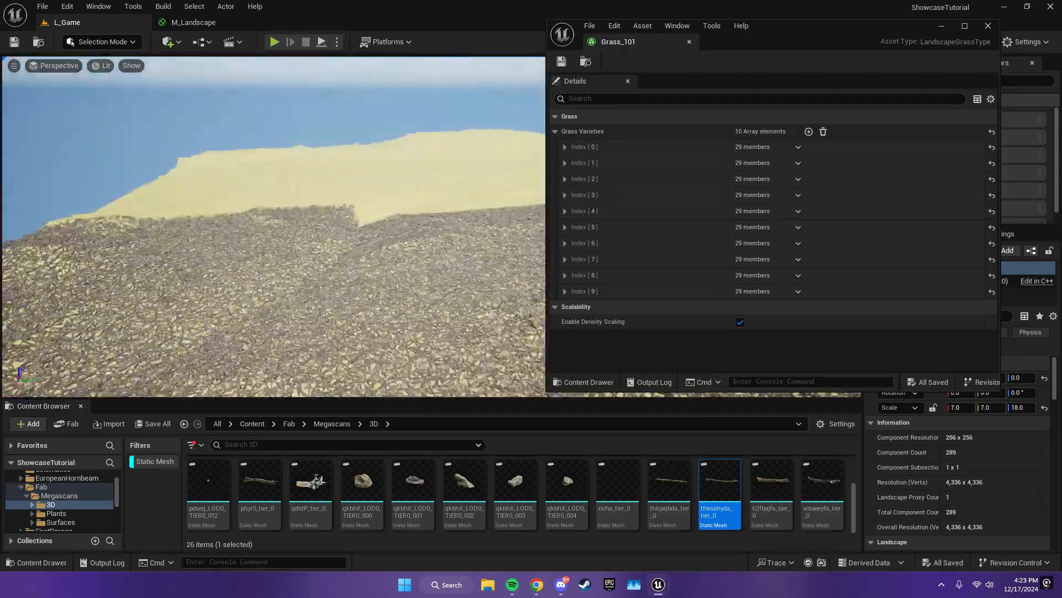
# - Set the Start Cull Distance of grass variety Index 9 to 0 and adjust its Grass Density
pyautogui.click(565, 291)
pyautogui.scroll(-4, 758, 244)
pyautogui.click(759, 246)
pyautogui.write('0')
pyautogui.click(750, 202)
pyautogui.click(565, 138)
# - Set grass variety Index 8 to a Start Cull Distance of 0 and a Grass Density of 10
pyautogui.click(565, 275)
pyautogui.scroll(-2, 762, 269)
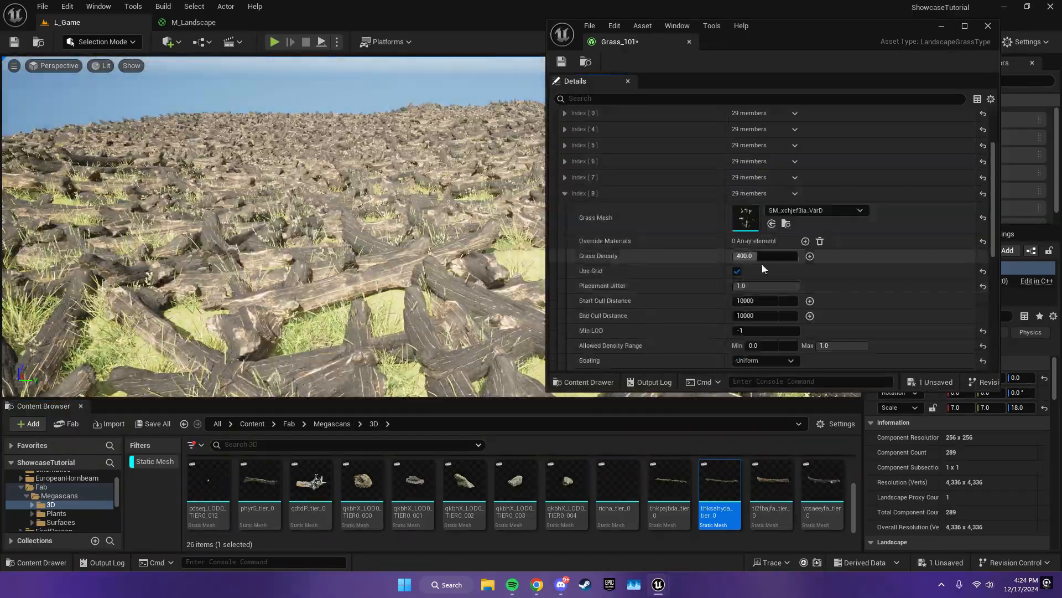
pyautogui.click(756, 300)
pyautogui.write('0')
pyautogui.click(751, 256)
pyautogui.write('10')
pyautogui.click(565, 193)
# - Set the Start Cull Distance of grass variety Index 7 to 0 and open the settings of Index 1
pyautogui.click(565, 259)
pyautogui.click(754, 365)
pyautogui.write('0')
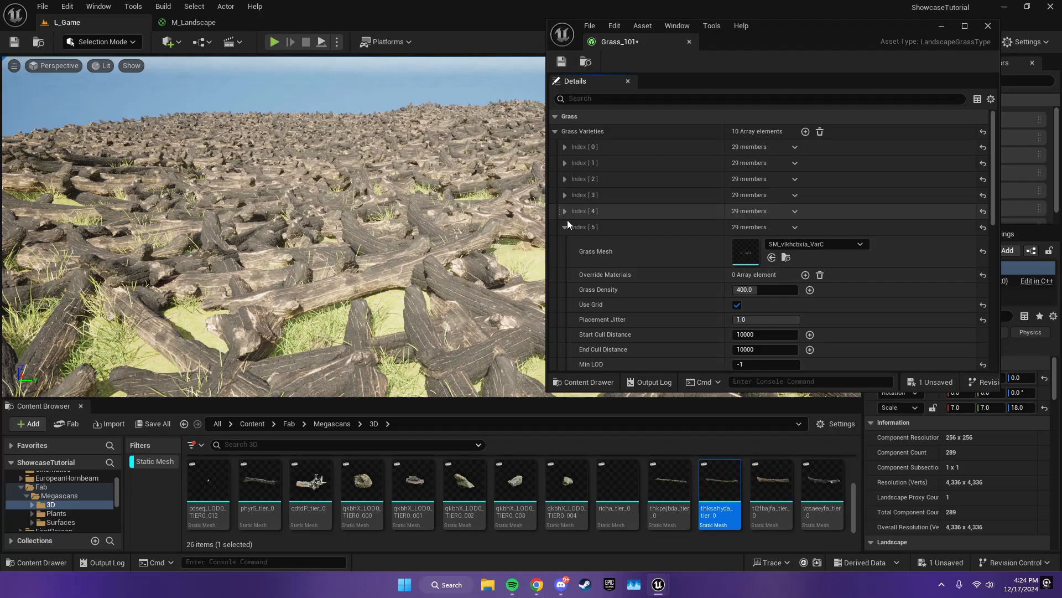
pyautogui.click(565, 162)
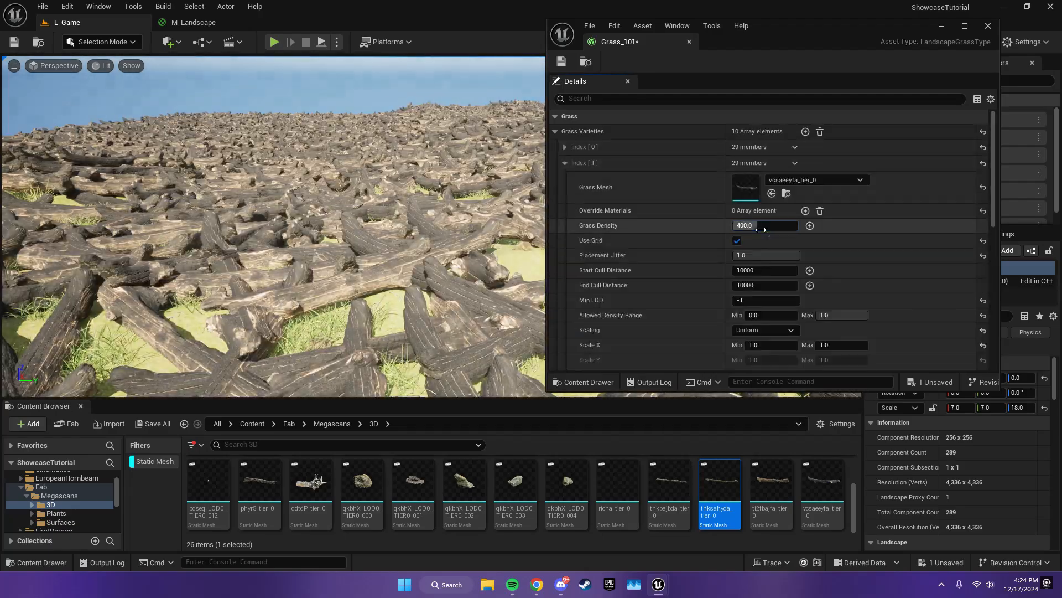
pyautogui.click(565, 163)
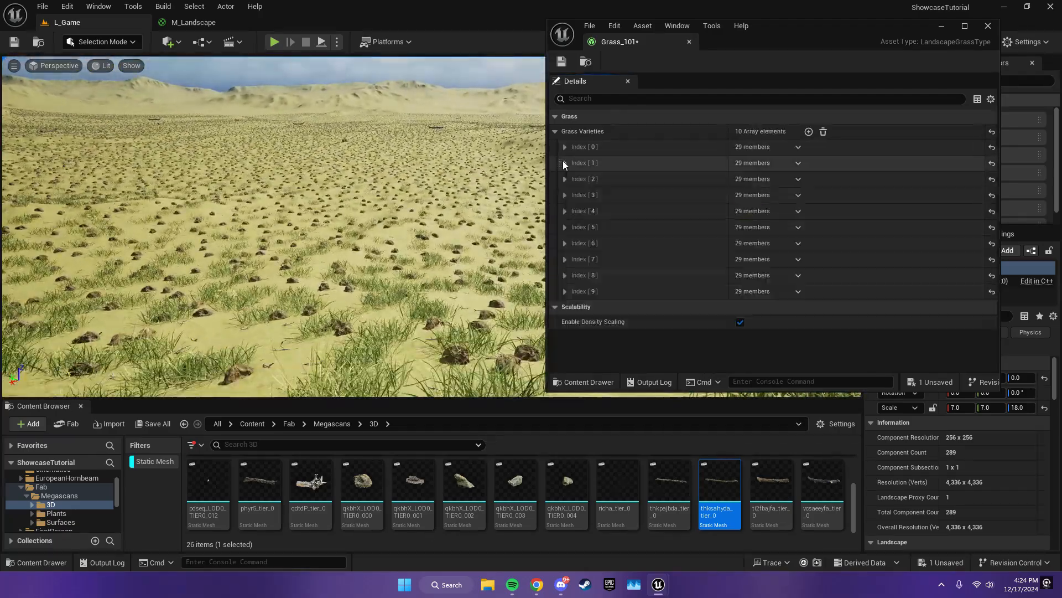
# - Set the Grass Density of the rock mesh in grass variety Index 2 to 5
pyautogui.click(565, 179)
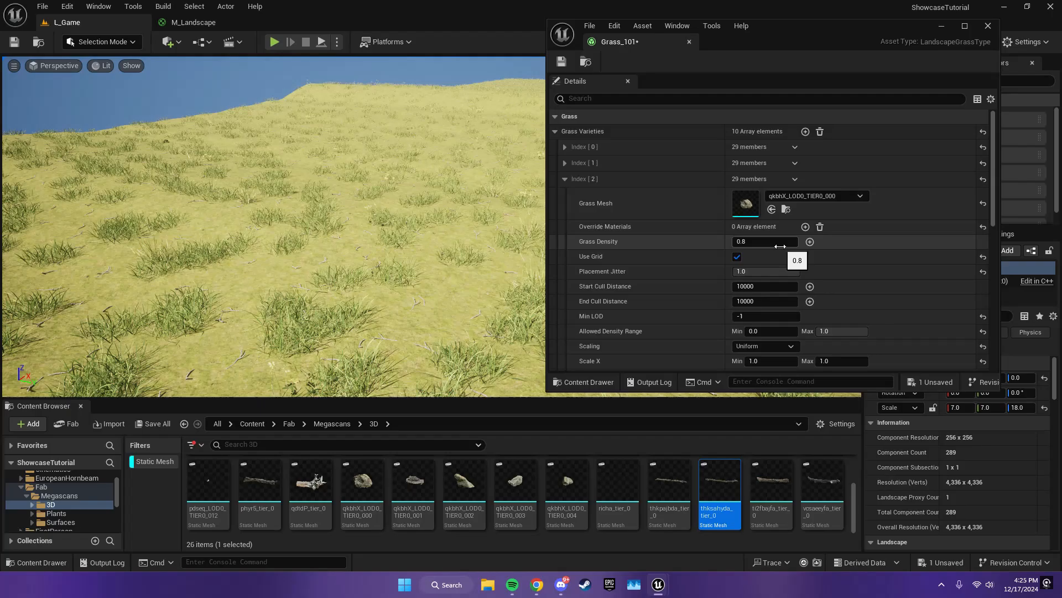
pyautogui.click(780, 246)
pyautogui.write('1')
pyautogui.press('Return')
pyautogui.click(775, 241)
pyautogui.write('5')
pyautogui.press('Return')
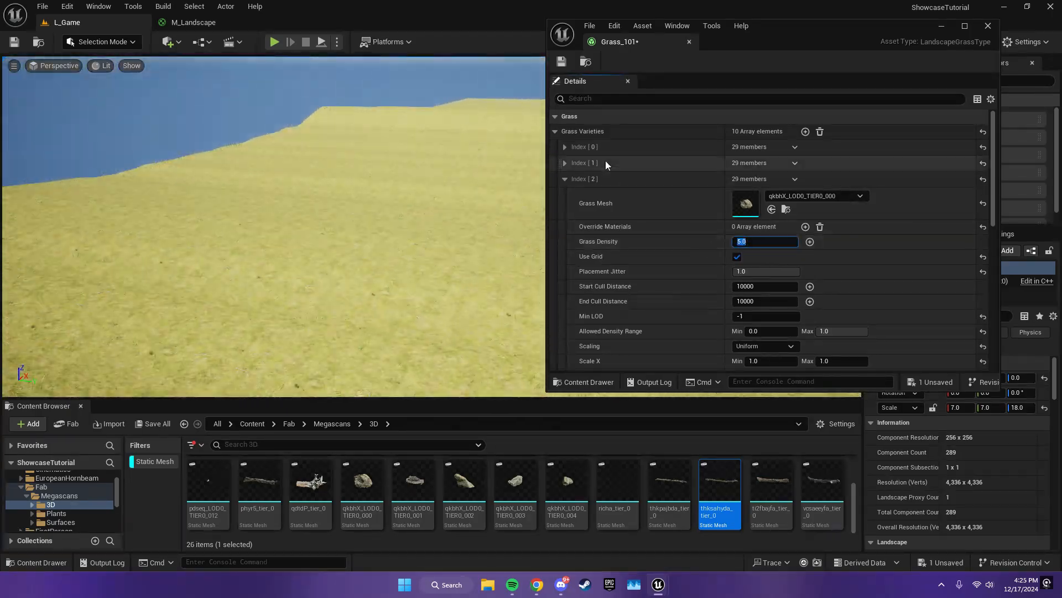
# - Adjust the Grass Density of grass variety Index 3 and set that of Index 4 to 10
pyautogui.click(564, 178)
pyautogui.click(565, 195)
pyautogui.click(756, 258)
pyautogui.click(565, 195)
pyautogui.click(565, 211)
pyautogui.click(756, 273)
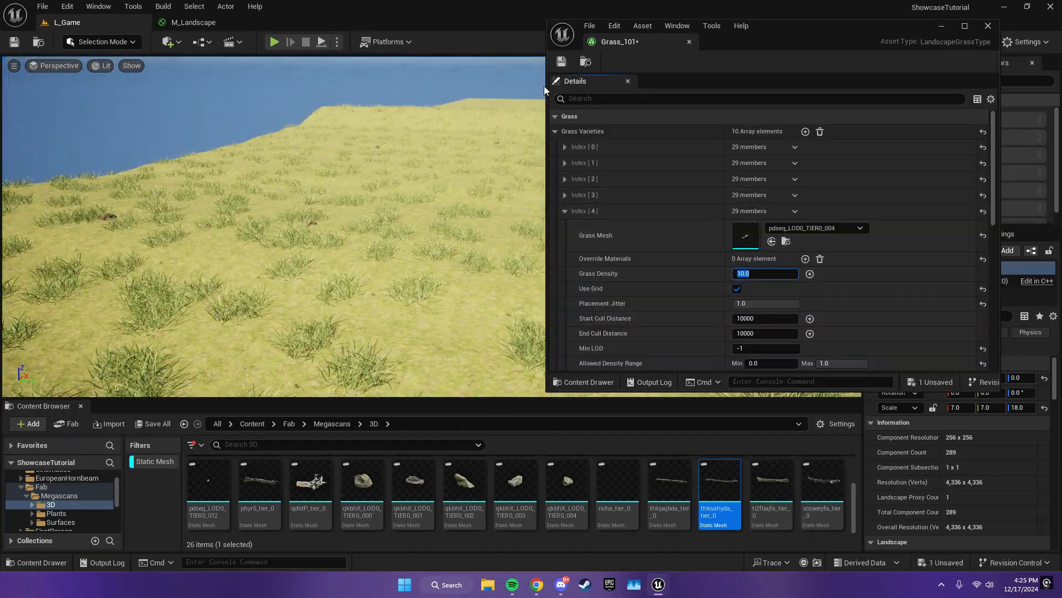
pyautogui.click(565, 210)
# - Adjust the Grass Density of the wild grass in variety Index 5 and open the Index 6 settings
pyautogui.click(565, 227)
pyautogui.click(761, 289)
pyautogui.click(564, 226)
pyautogui.click(564, 243)
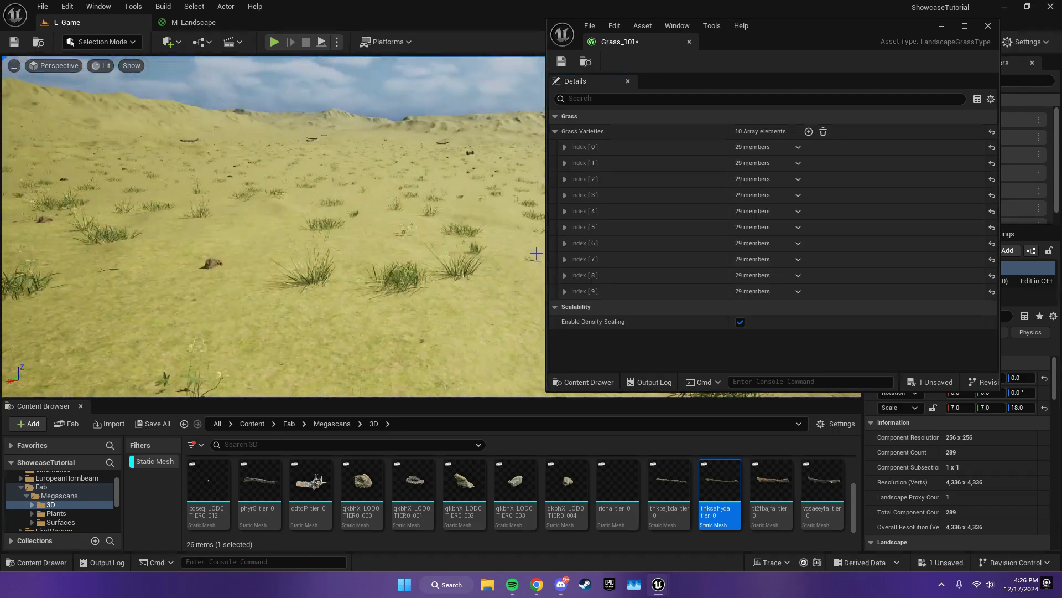
# - Review grass variety Index 9 and adjust the Grass Density of Index 7
pyautogui.click(565, 291)
pyautogui.scroll(-3, 613, 241)
pyautogui.click(565, 183)
pyautogui.click(565, 259)
pyautogui.click(756, 321)
pyautogui.click(565, 259)
# - Readjust the Grass Density of grass variety Index 5 and set that of Index 0 to 10
pyautogui.click(564, 227)
pyautogui.click(760, 289)
pyautogui.click(565, 227)
pyautogui.click(565, 146)
pyautogui.click(755, 209)
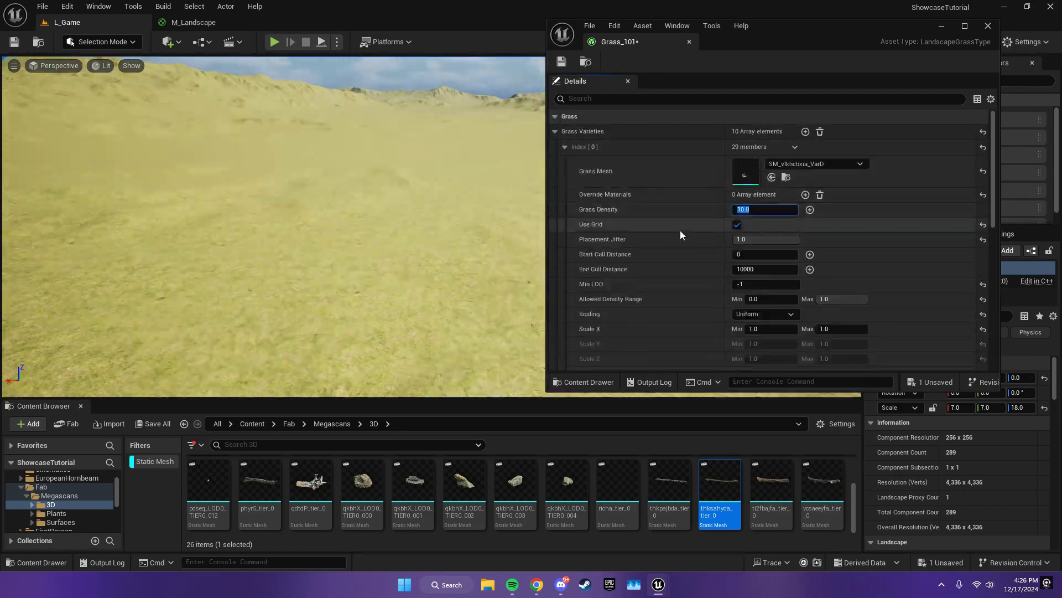
# - Play-test the level and adjust the Scale X ranges of grass varieties Index 0 and Index 1
pyautogui.click(274, 42)
pyautogui.scroll(-2, 679, 238)
pyautogui.click(838, 236)
pyautogui.click(565, 163)
pyautogui.click(761, 344)
pyautogui.click(565, 163)
# - Adjust the Scale X ranges of the grass varieties from Index 2 through Index 6
pyautogui.click(565, 179)
pyautogui.scroll(-2, 681, 238)
pyautogui.click(825, 311)
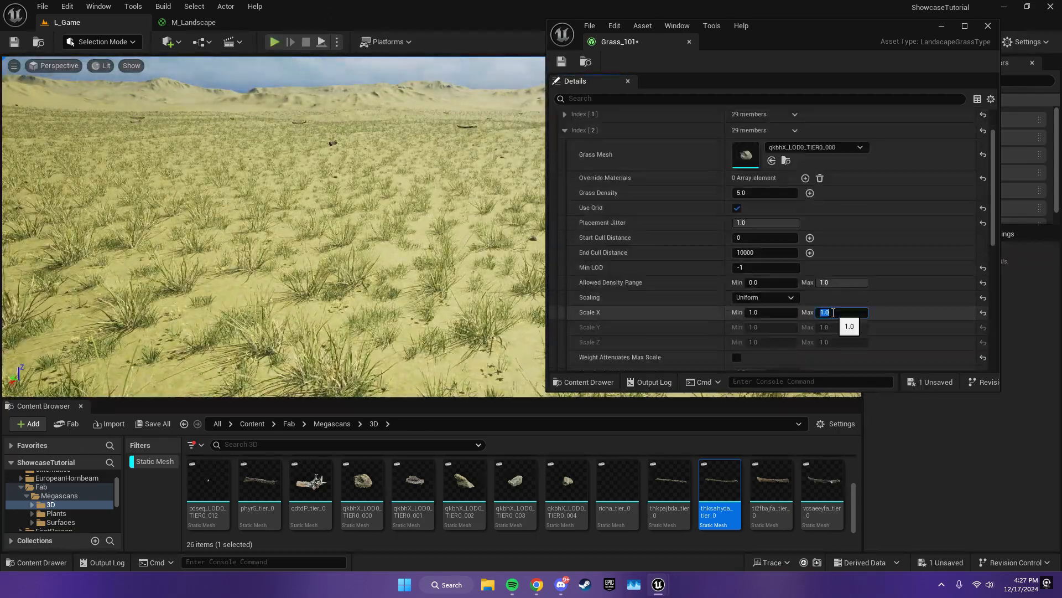
pyautogui.click(842, 303)
pyautogui.click(848, 338)
pyautogui.click(758, 338)
pyautogui.write('0')
pyautogui.scroll(-3, 705, 301)
pyautogui.click(766, 294)
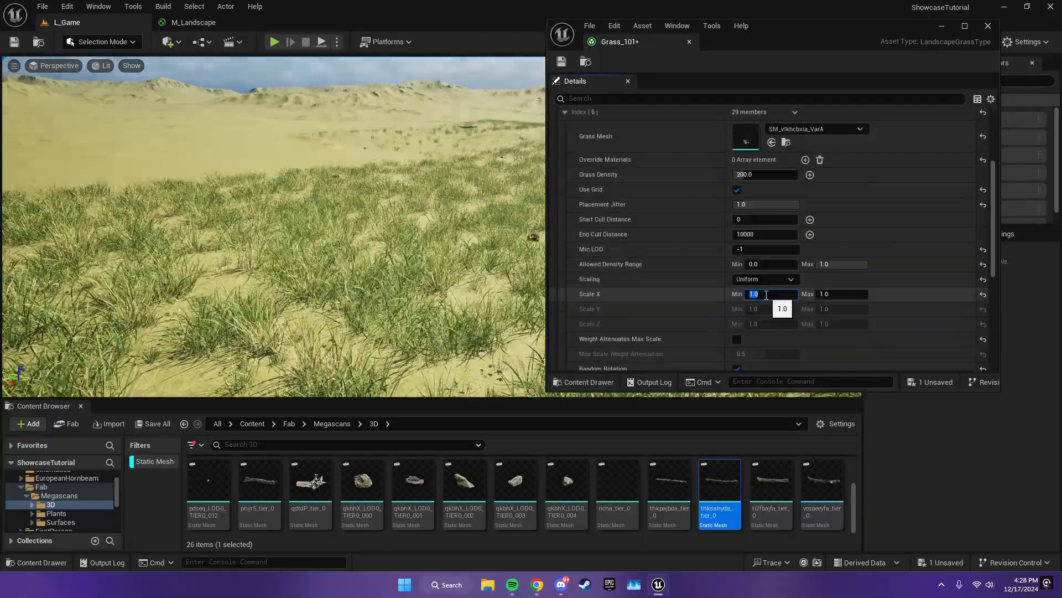
# - Play-test the level briefly and set the minimum Scale X of the SM_vlkhcbxia_VarG grass variety to 2
pyautogui.click(565, 112)
pyautogui.click(565, 208)
pyautogui.click(275, 42)
pyautogui.press('Escape')
pyautogui.scroll(-3, 705, 301)
pyautogui.click(764, 287)
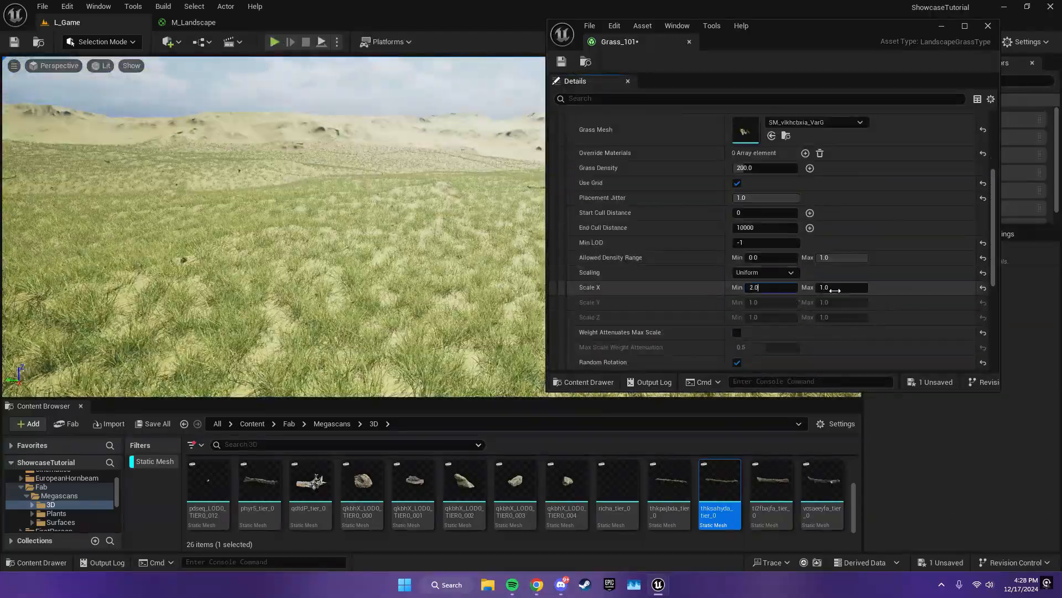
# - Fine-tune the numeric settings of the grass varieties, entering 20 and 33.5, while checking the coverage on the landscape
pyautogui.click(756, 187)
pyautogui.write('20')
pyautogui.moveTo(310, 222); pyautogui.dragTo(387, 238, button='right')
pyautogui.click(769, 306)
pyautogui.write('33.5')
pyautogui.scroll(3, 753, 256)
pyautogui.click(752, 256)
# - Open the grass mesh assigned to Index 0 for inspection and enter 1 in the variety's settings
pyautogui.moveTo(310, 221); pyautogui.dragTo(310, 254, button='right')
pyautogui.scroll(5, 752, 256)
pyautogui.click(565, 147)
pyautogui.doubleClick(745, 171)
pyautogui.click(806, 42)
pyautogui.click(761, 259)
pyautogui.write('1')
# - Save all assets and play the level, running the character across the grassy landscape
pyautogui.click(988, 26)
pyautogui.click(155, 425)
pyautogui.click(275, 42)
pyautogui.click(341, 226)
pyautogui.press('w')
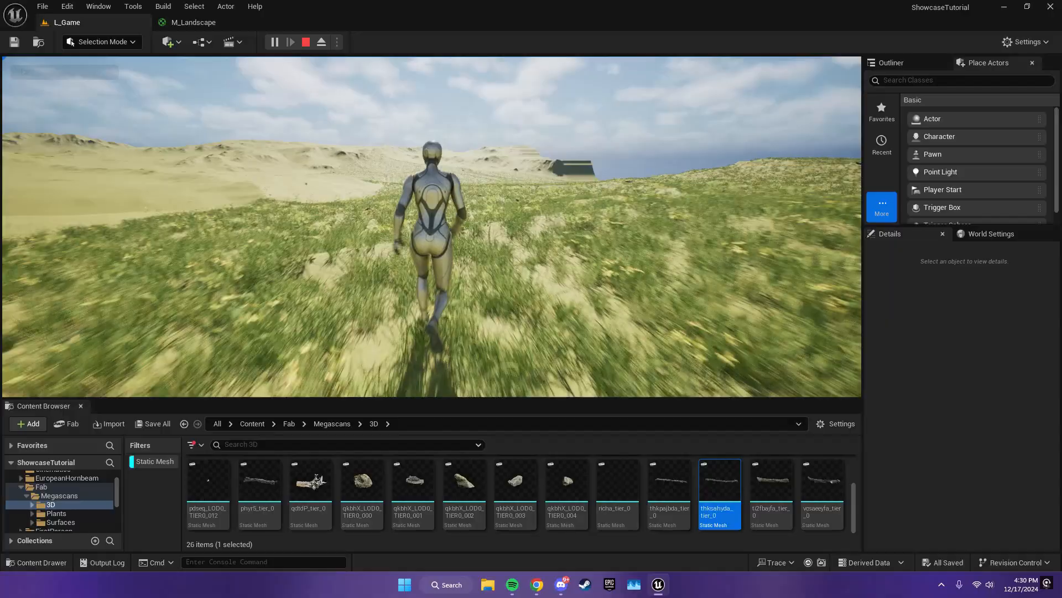
pyautogui.press('d')
pyautogui.press('w')
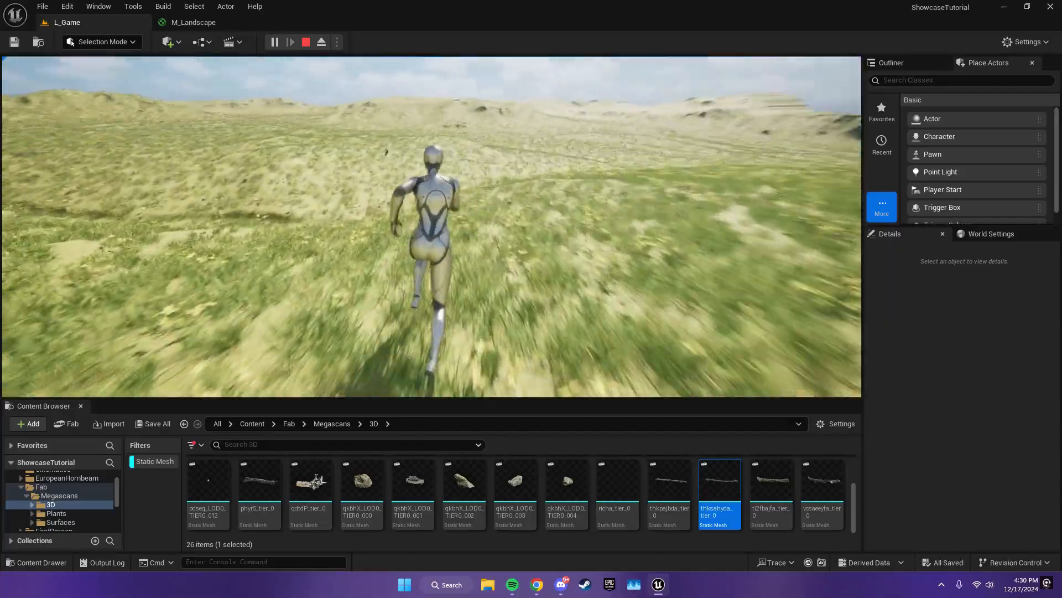
pyautogui.press('Escape')
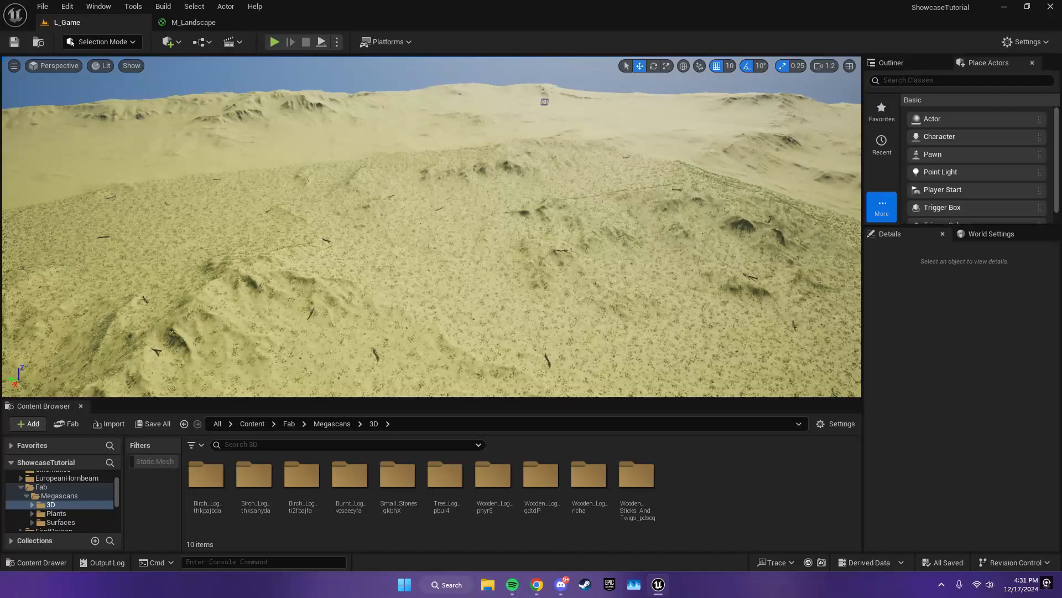
# - Switch the level editor to Foliage mode for painting on the whole landscape
pyautogui.scroll(5, 432, 227)
pyautogui.press('s')
pyautogui.moveTo(432, 227); pyautogui.dragTo(431, 271, button='right')
pyautogui.click(101, 42)
pyautogui.click(92, 87)
# - Add the European Hornbeam static meshes from EuropeanHornbeam/Geometry/PivotPainter to the foliage palette and save all assets
pyautogui.click(253, 424)
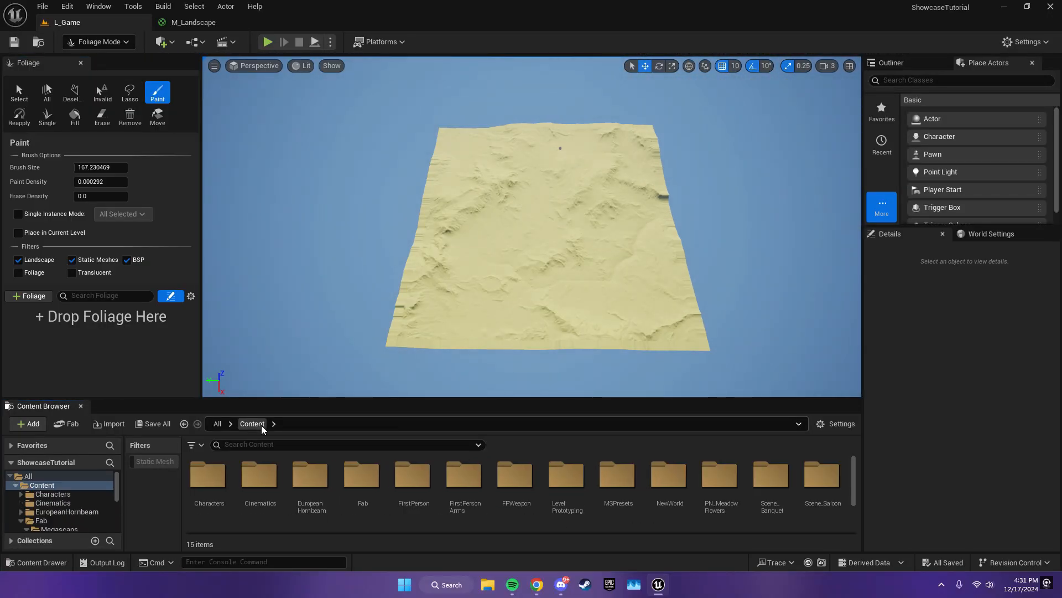
pyautogui.doubleClick(305, 480)
pyautogui.doubleClick(236, 483)
pyautogui.doubleClick(213, 481)
pyautogui.click(407, 485)
pyautogui.scroll(-3, 484, 486)
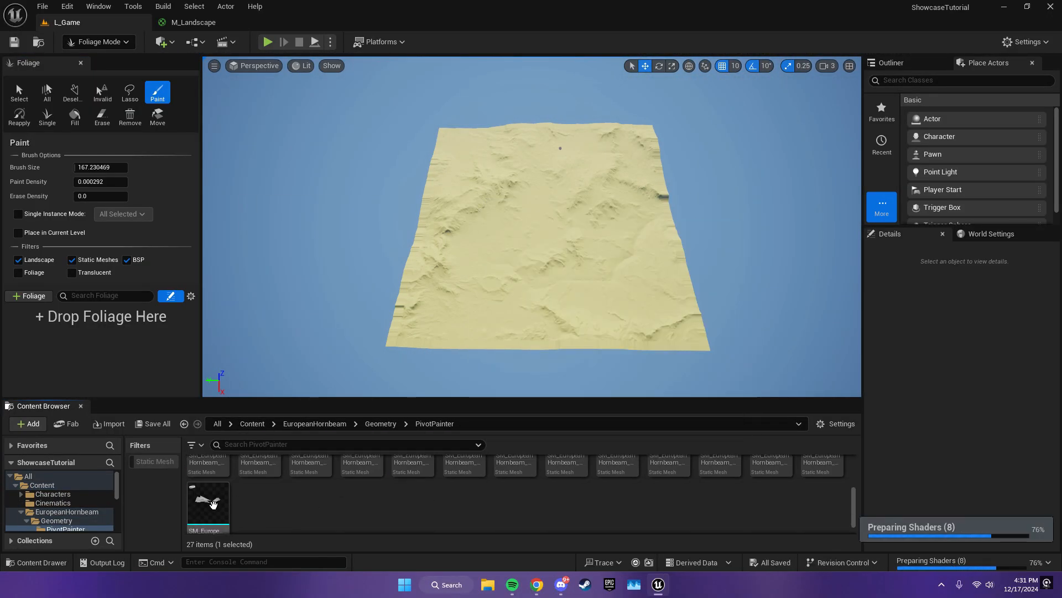
pyautogui.keyDown('shift'); pyautogui.click(209, 503); pyautogui.keyUp('shift')
pyautogui.rightClick(264, 471)
pyautogui.moveTo(370, 118)
pyautogui.moveTo(213, 496); pyautogui.dragTo(122, 335)
pyautogui.click(153, 425)
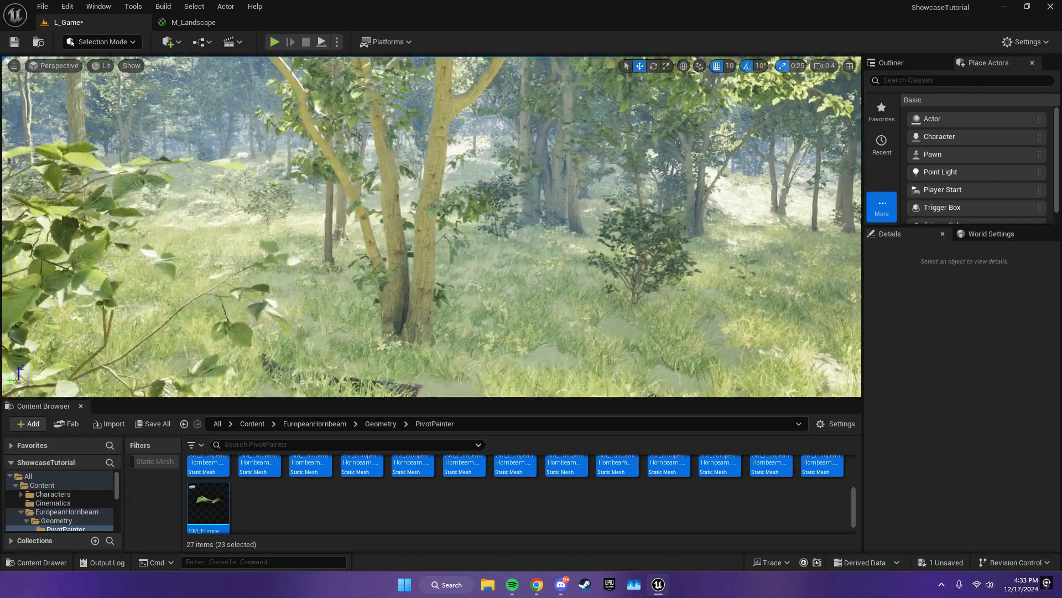
# - Examine the painted forest up close, checking the tree trunks, undergrowth and grass on the ground
pyautogui.press('w')
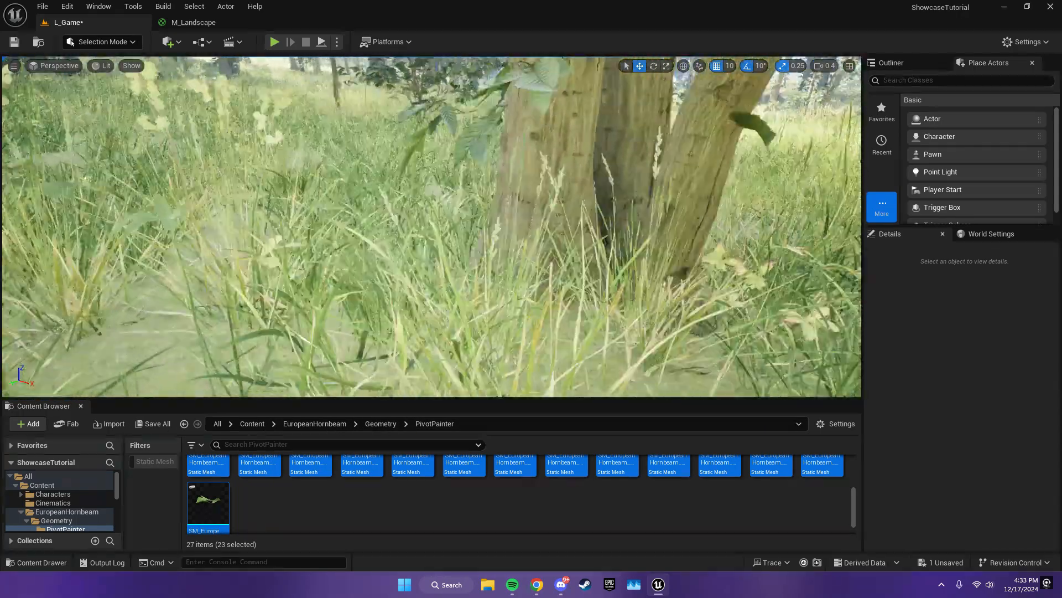
pyautogui.press('w')
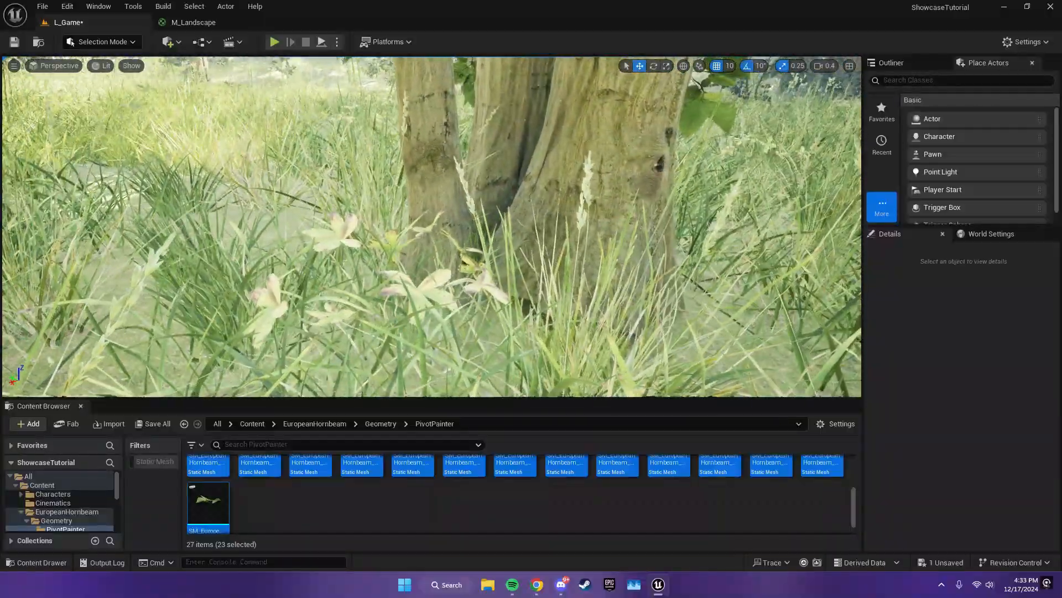
pyautogui.press('w')
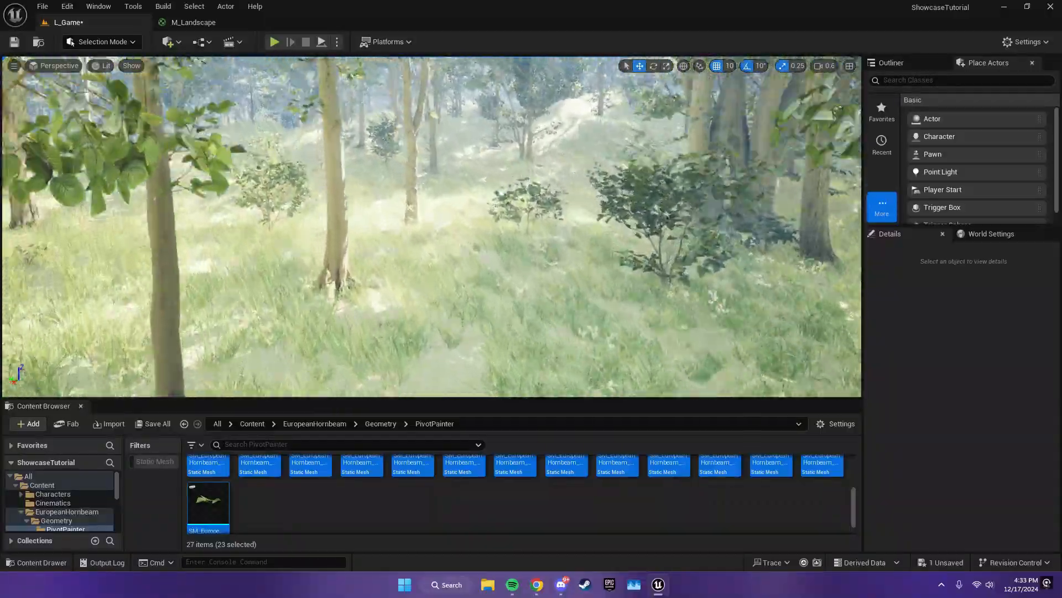
pyautogui.press('w')
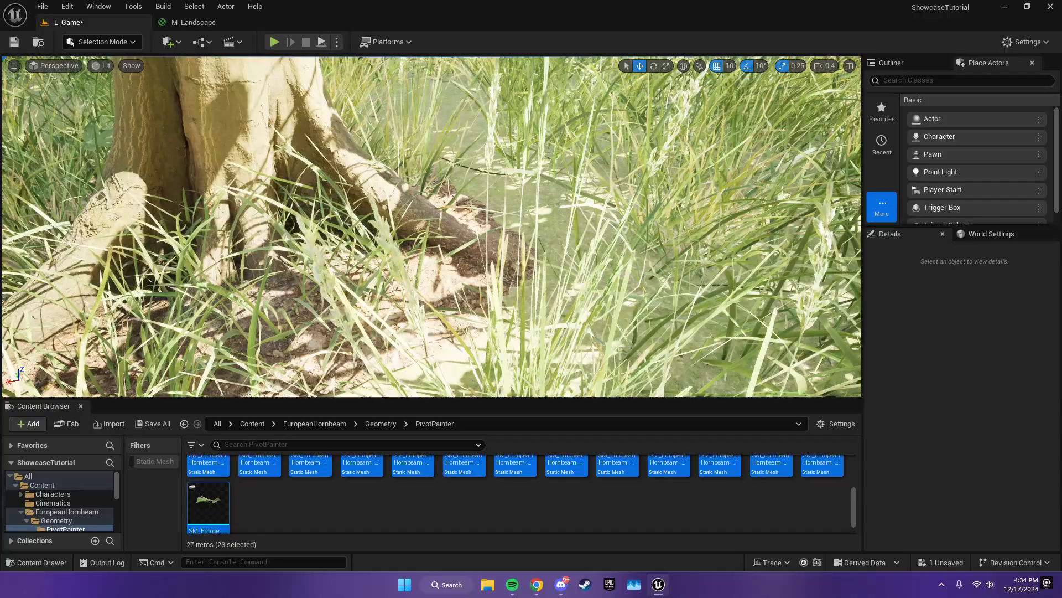
pyautogui.press('w')
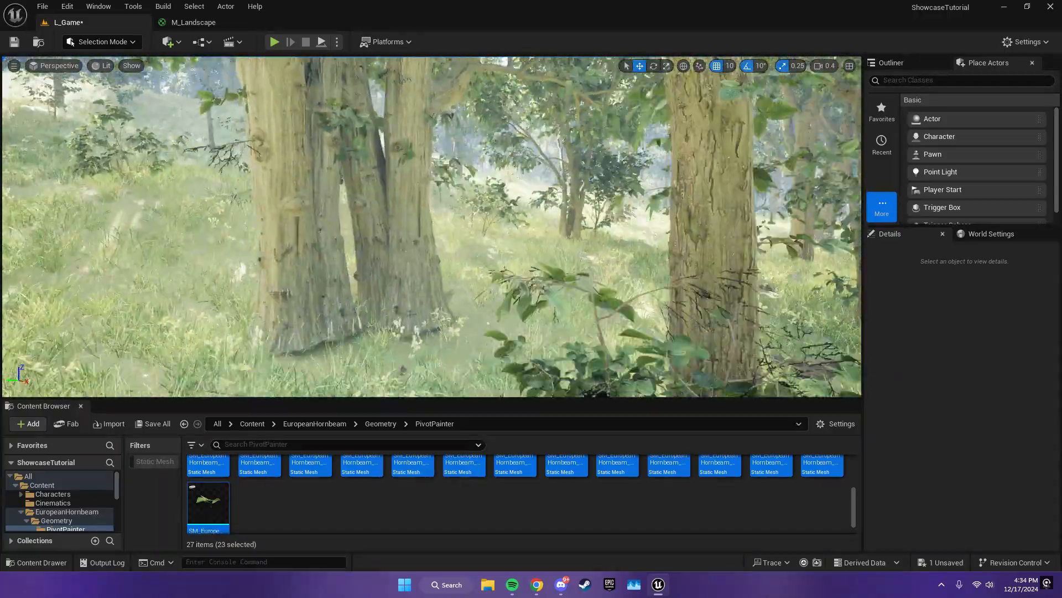
# - Set the Z Offset of all hornbeam foliage types to a minimum of -5 and a maximum of -3
pyautogui.hotkey('shift', '3')
pyautogui.scroll(-4, 165, 249)
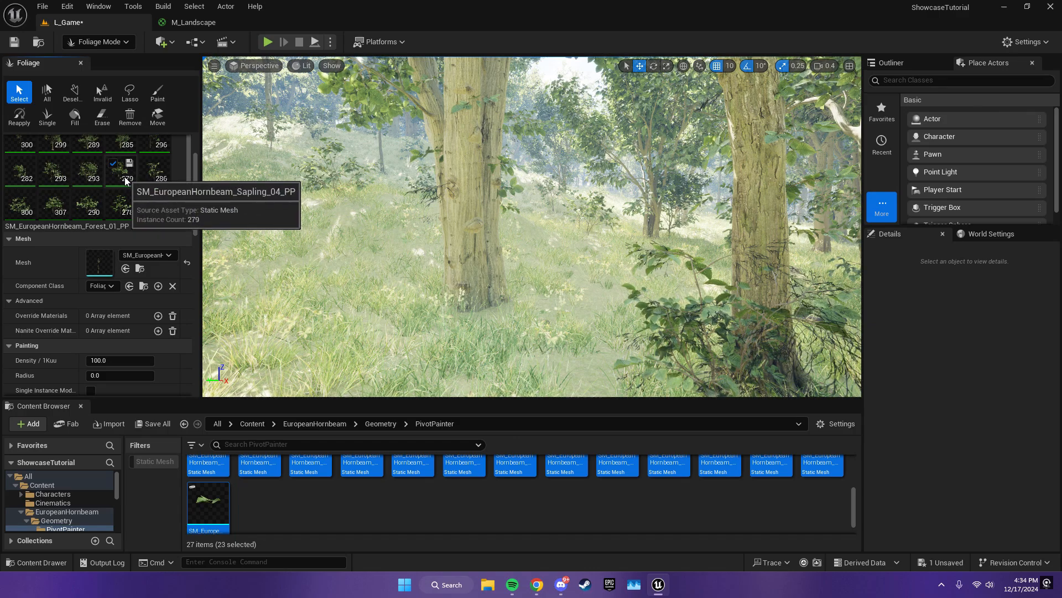
pyautogui.hotkey('ctrl', 'a')
pyautogui.scroll(-4, 153, 307)
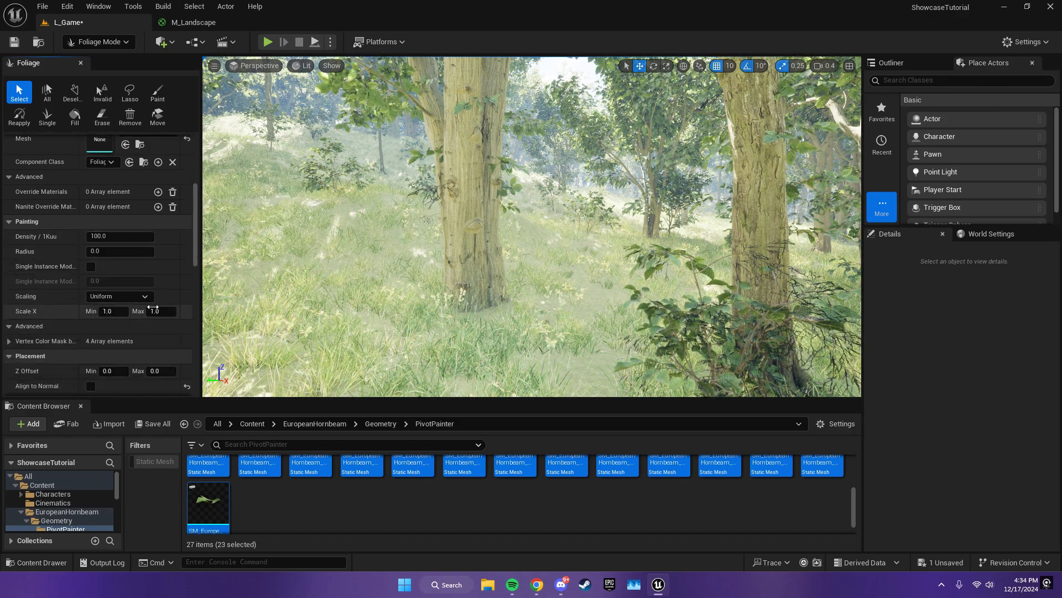
pyautogui.scroll(-2, 139, 315)
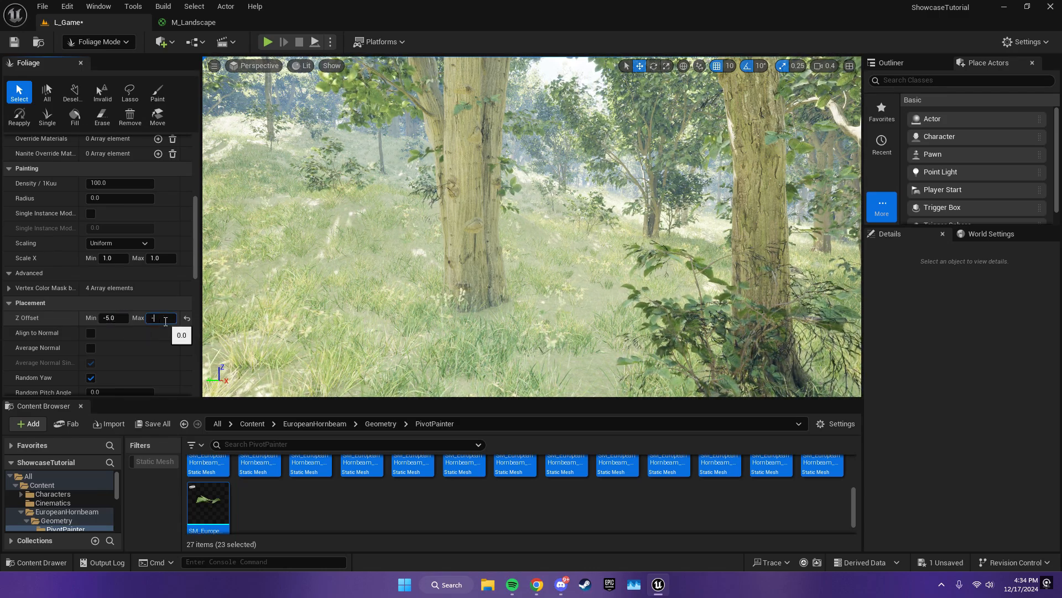
pyautogui.write('3')
pyautogui.press('Return')
# - Play the level and run the character into a tree trunk to test its collision
pyautogui.scroll(-7, 72, 305)
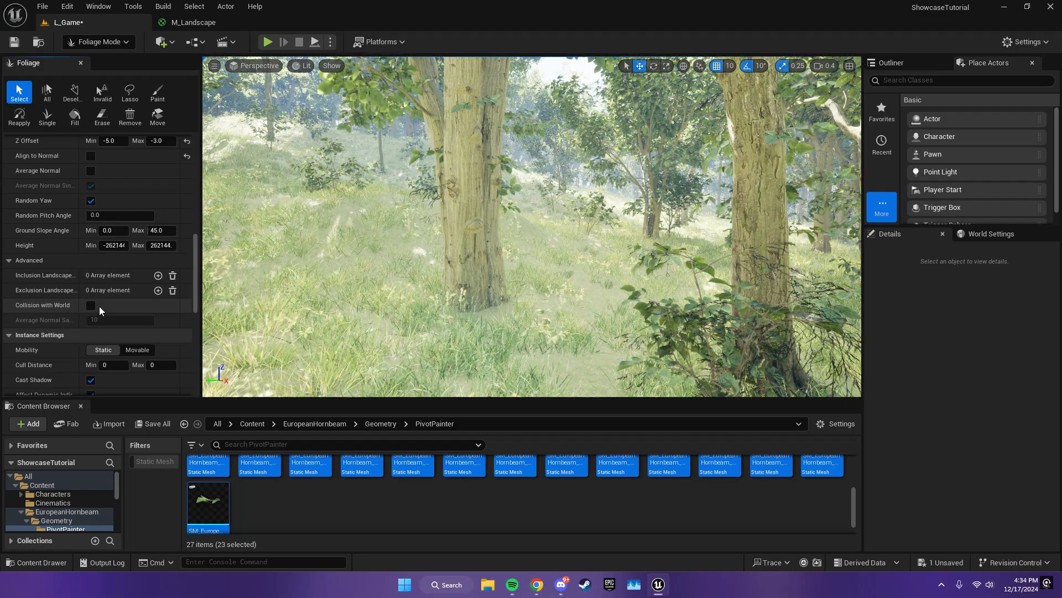
pyautogui.hotkey('alt', 'p')
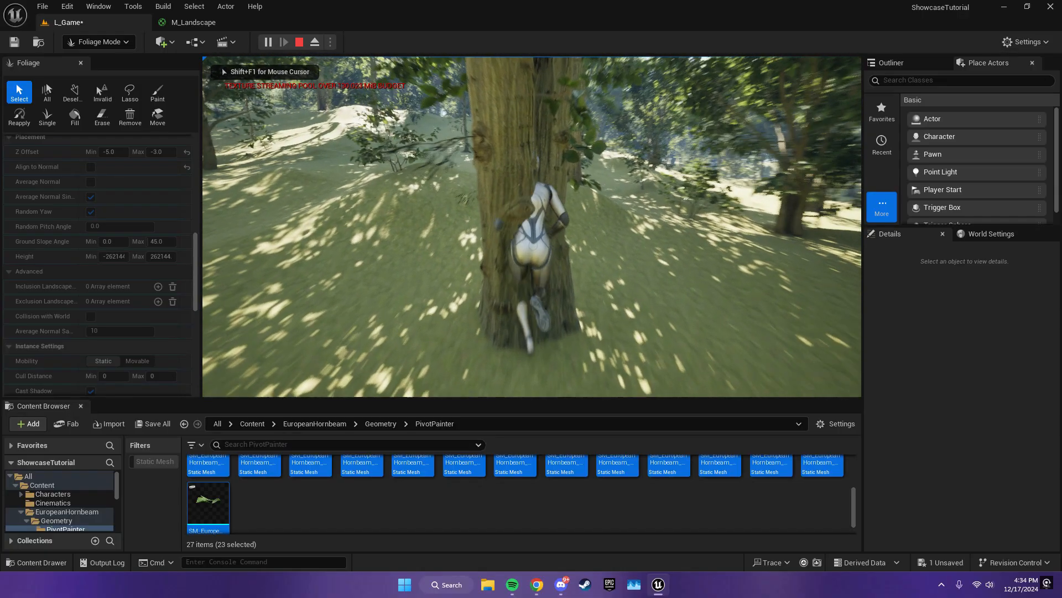
pyautogui.press('Escape')
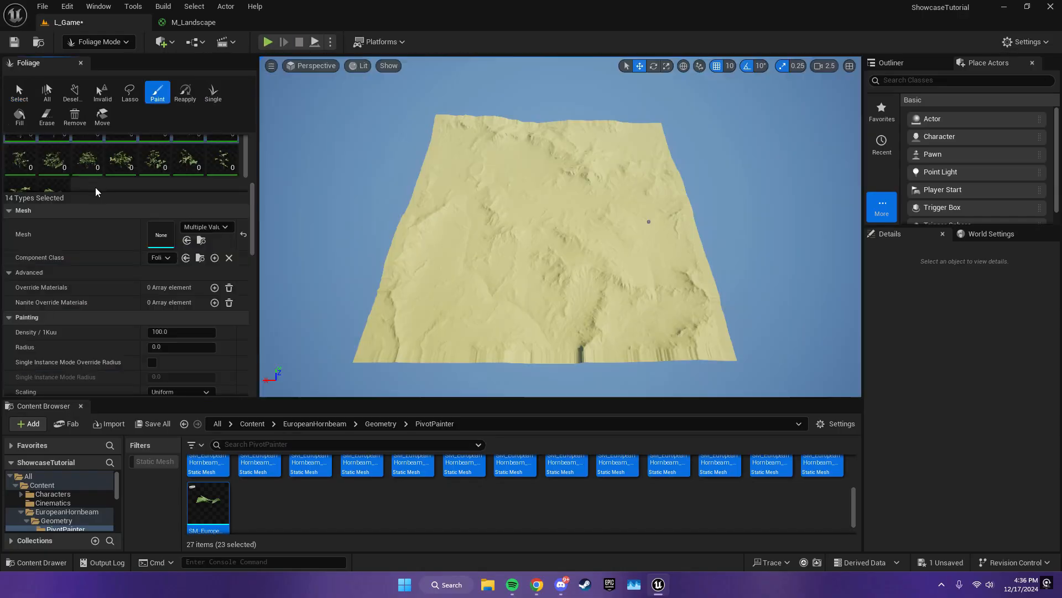
pyautogui.scroll(3, 95, 191)
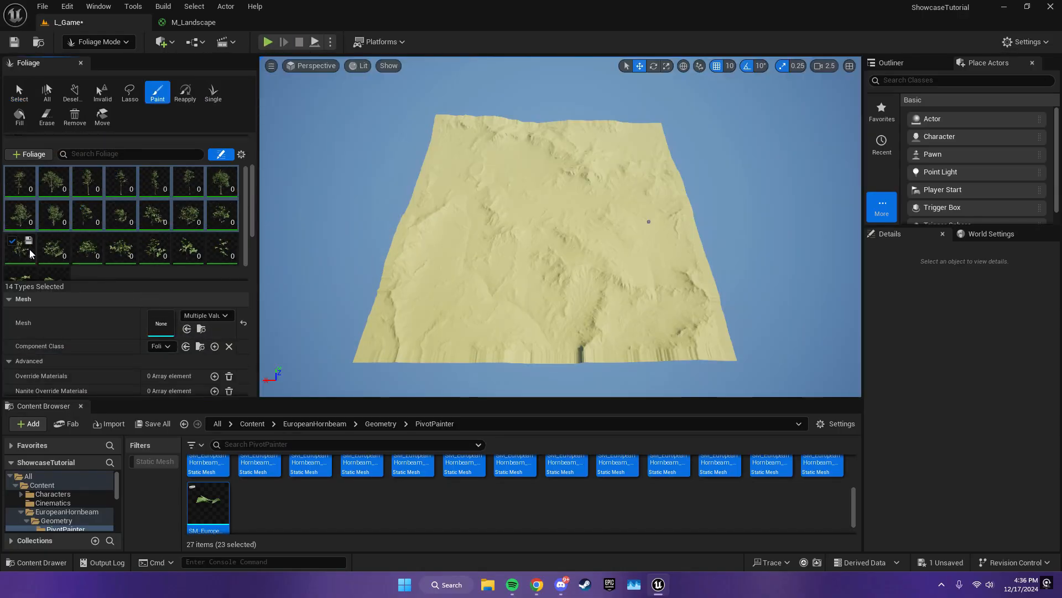
pyautogui.keyDown('ctrl'); pyautogui.click(22, 258); pyautogui.keyUp('ctrl')
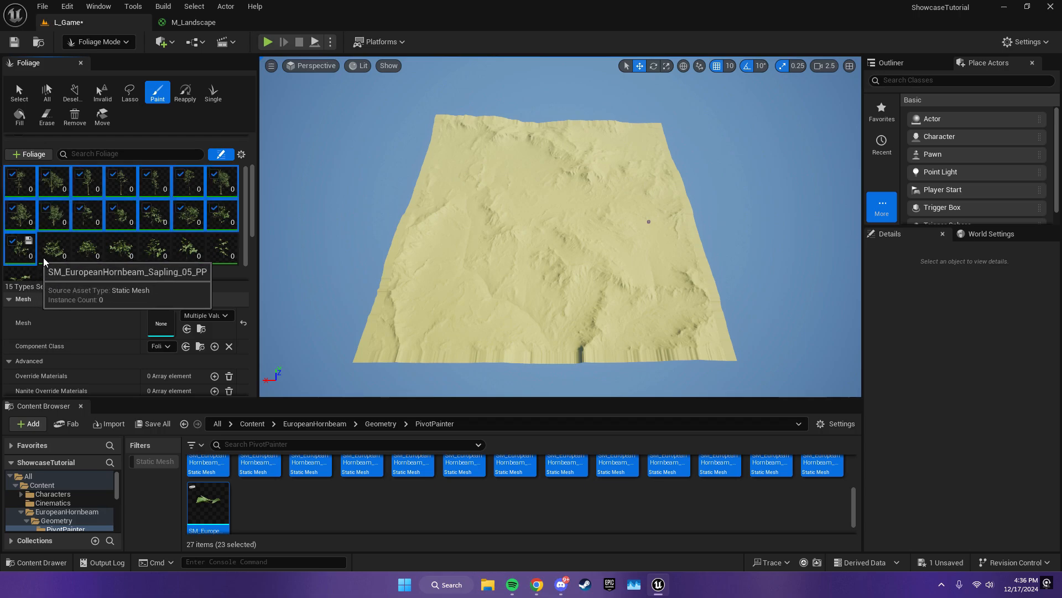
pyautogui.scroll(-3, 74, 265)
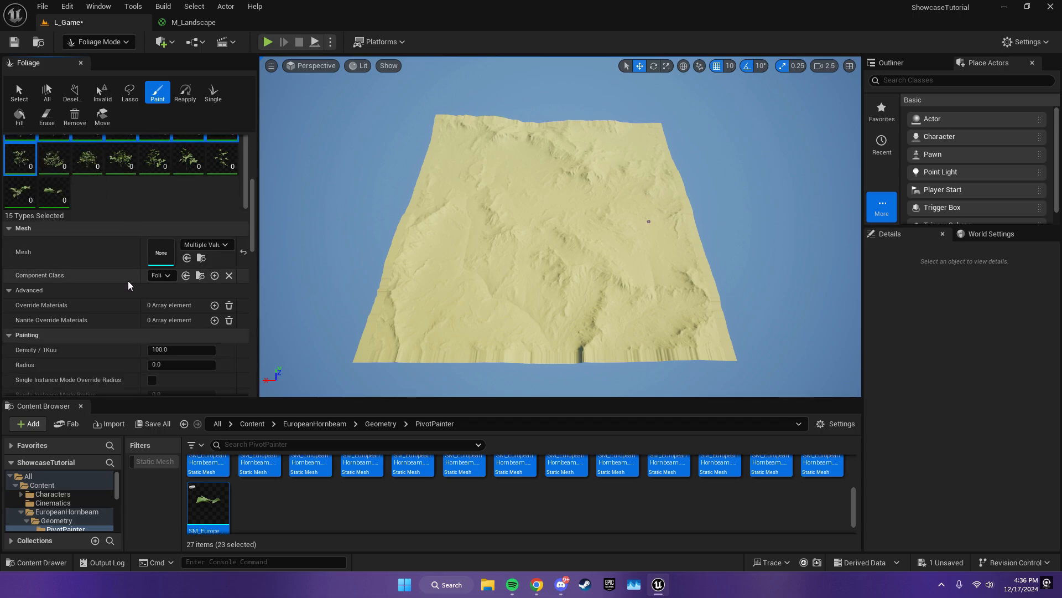
pyautogui.keyDown('ctrl'); pyautogui.click(26, 172); pyautogui.keyUp('ctrl')
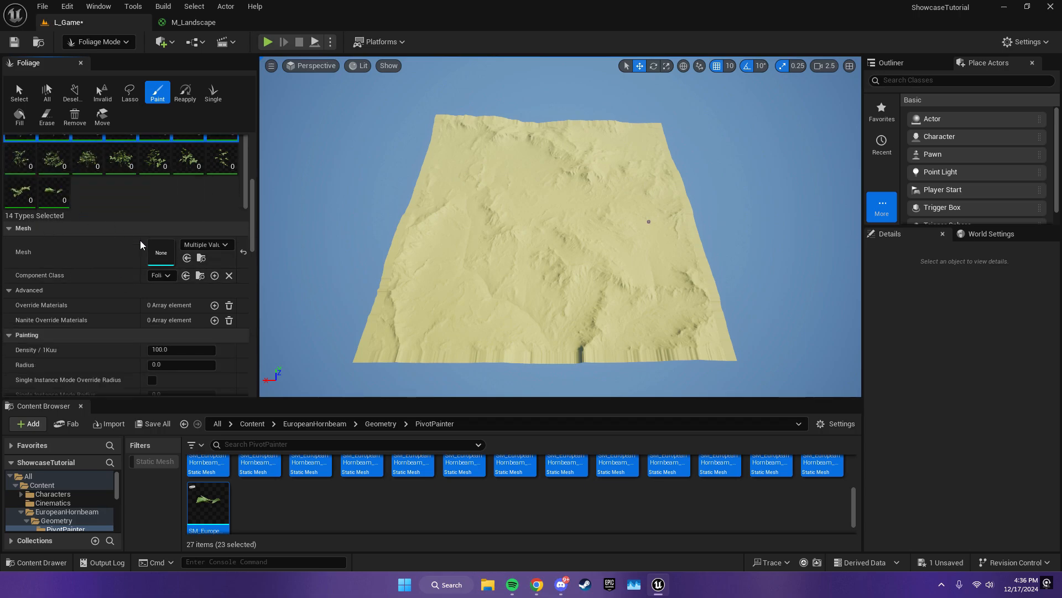
# - Set the Collision Presets of the 14 selected hornbeam foliage types to BlockAll
pyautogui.scroll(-2, 119, 258)
pyautogui.scroll(-15, 119, 257)
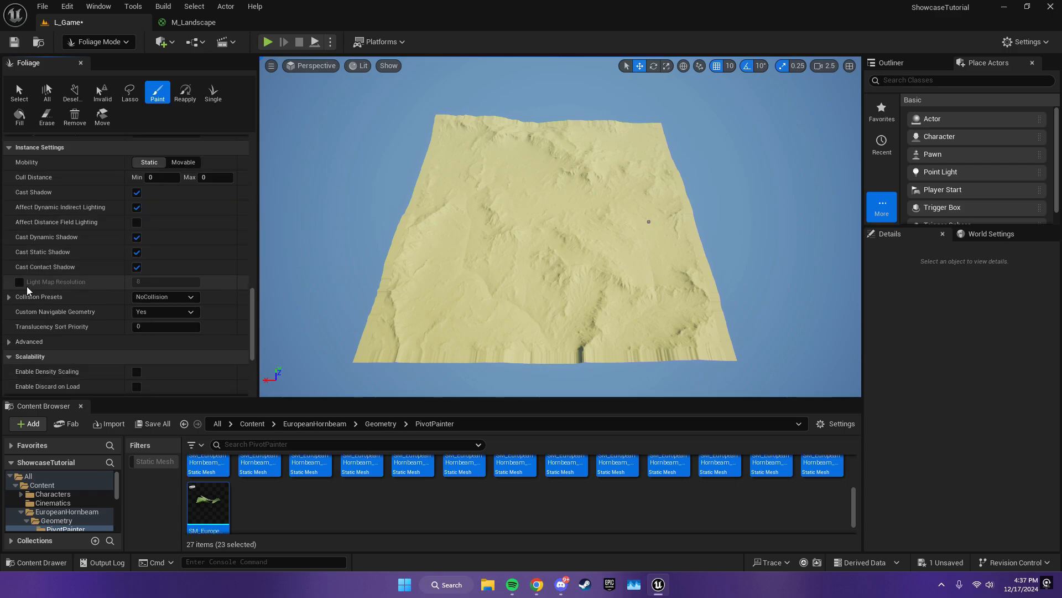
pyautogui.click(166, 261)
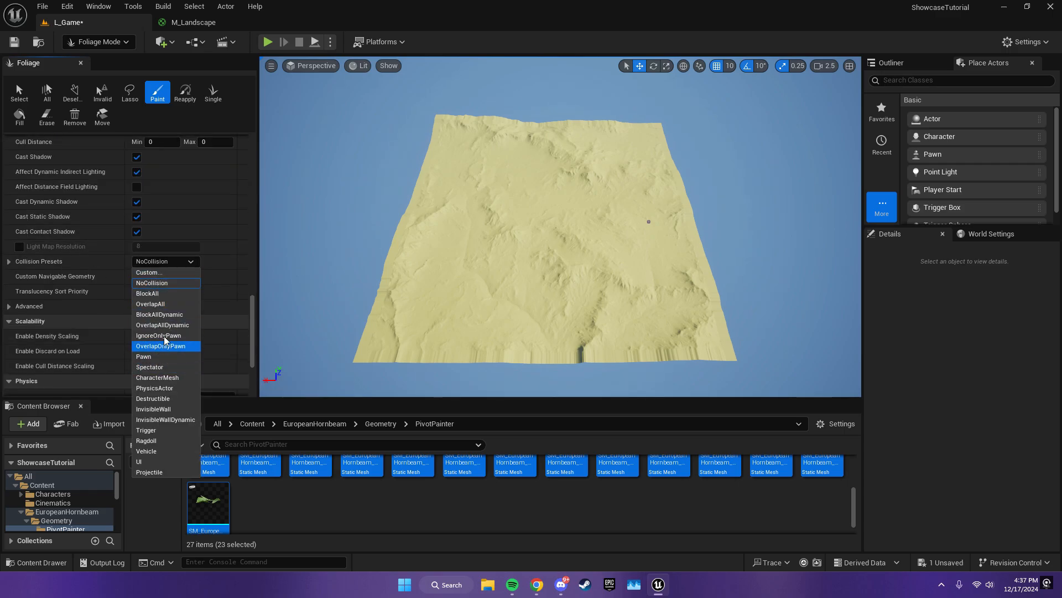
pyautogui.click(161, 293)
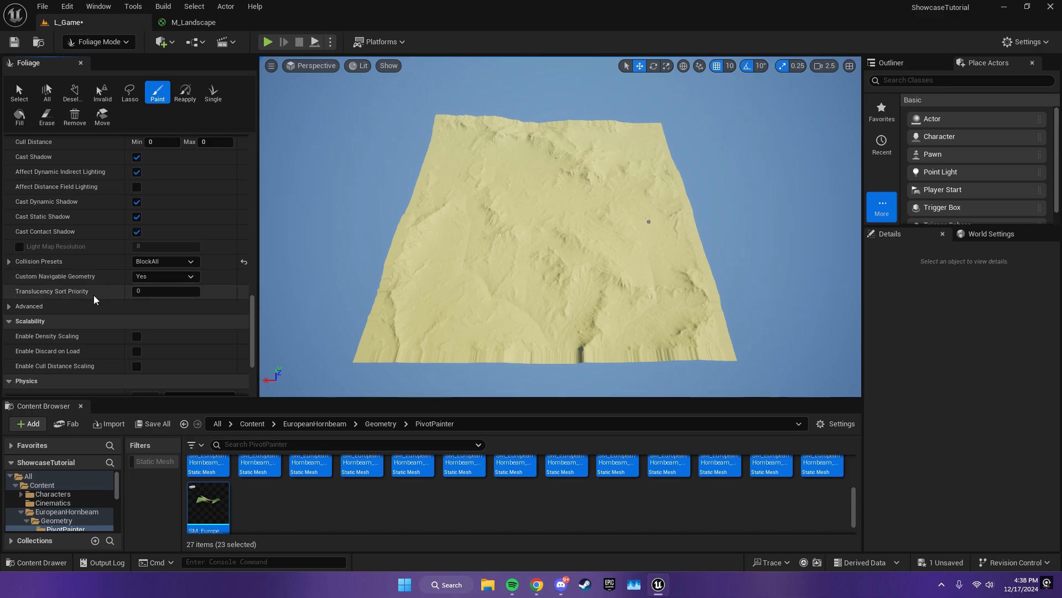
# - Paint the hornbeam foliage across the whole landscape and play the level
pyautogui.moveTo(457, 266)
pyautogui.mouseDown()
pyautogui.moveTo(581, 214)
pyautogui.moveTo(598, 309)
pyautogui.moveTo(406, 333)
pyautogui.moveTo(547, 354)
pyautogui.mouseUp()
pyautogui.moveTo(650, 316); pyautogui.dragTo(424, 219)
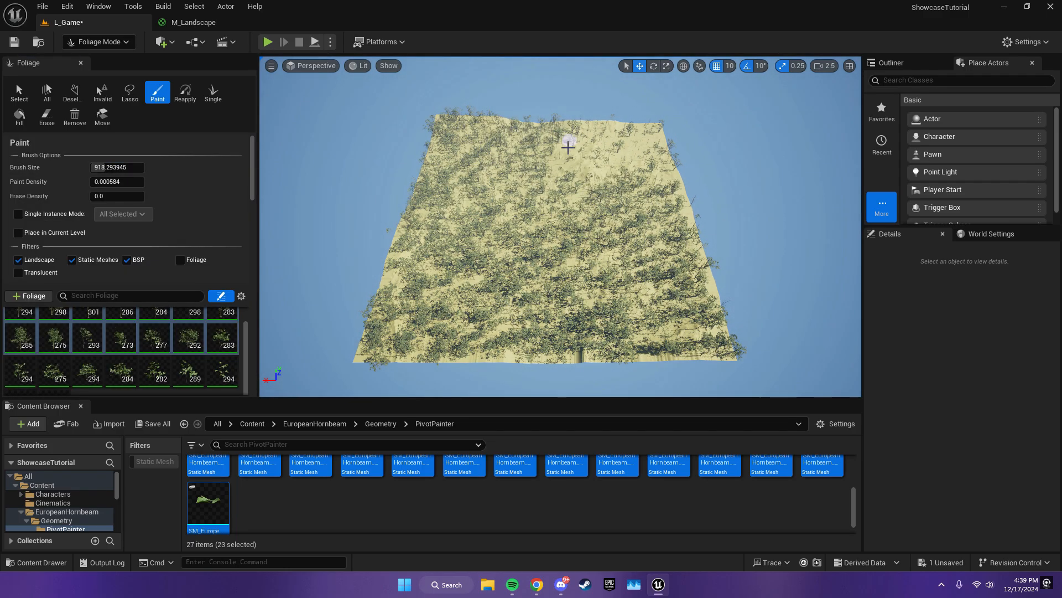
pyautogui.hotkey('alt', 'p')
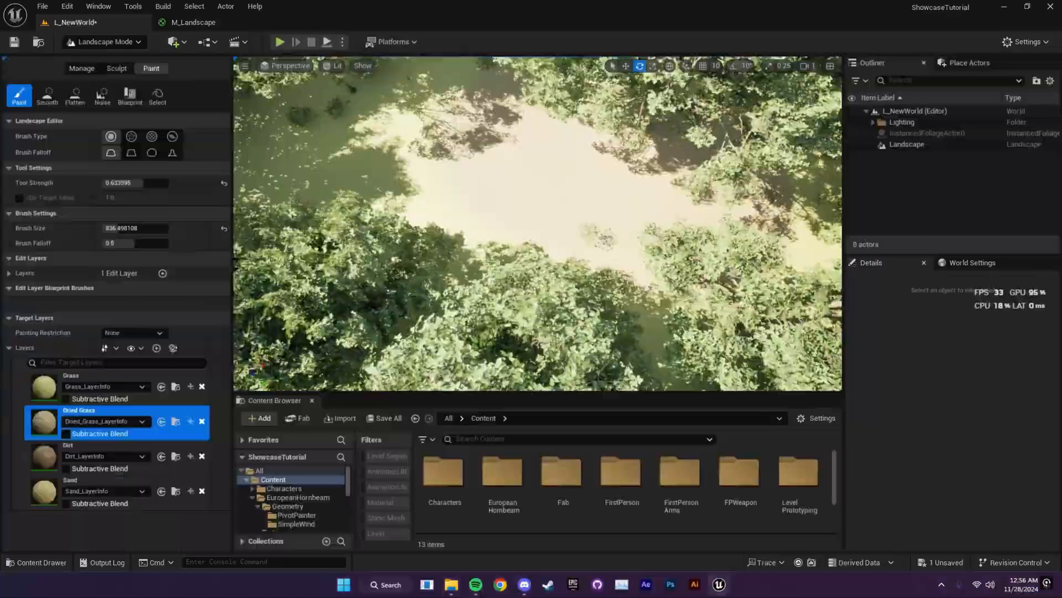
# - Smooth the edges of the painted Dirt layer in the forest clearing with the landscape paint Smooth tool
pyautogui.moveTo(536, 224); pyautogui.dragTo(535, 49, button='right')
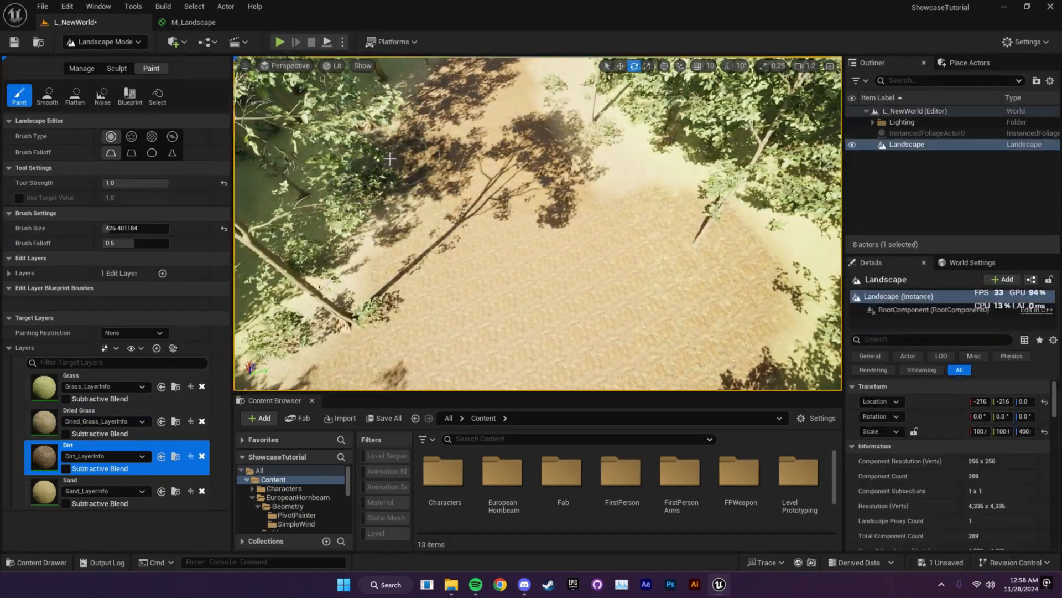
pyautogui.click(49, 95)
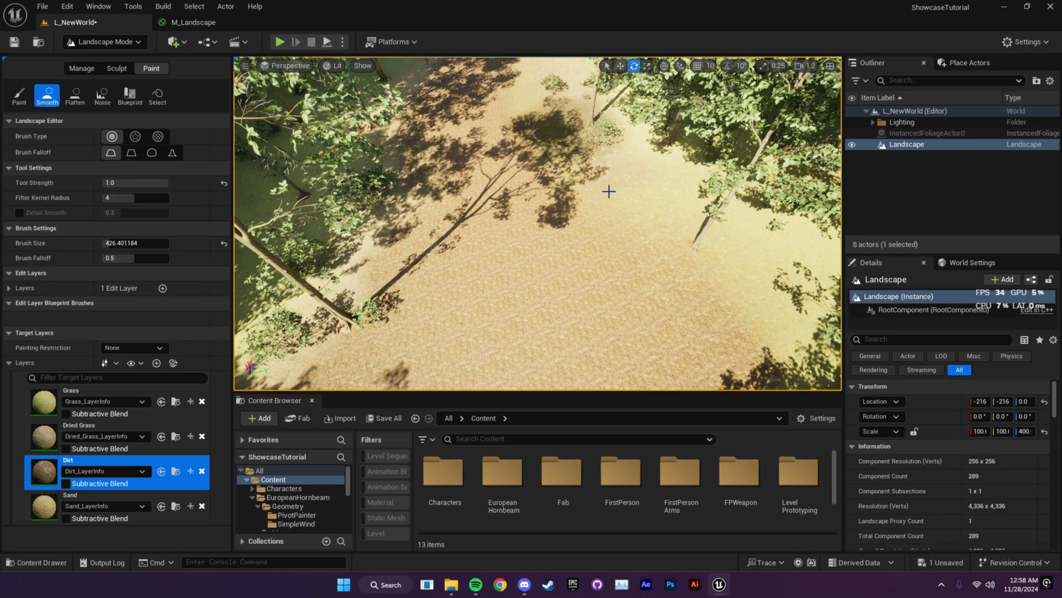
pyautogui.moveTo(608, 192); pyautogui.dragTo(432, 189, button='right')
pyautogui.moveTo(317, 215); pyautogui.dragTo(432, 194, button='right')
# - Try painting the Dried Grass layer over the dirt ground and undo the stroke
pyautogui.click(19, 96)
pyautogui.click(111, 411)
pyautogui.moveTo(440, 195); pyautogui.dragTo(398, 185)
pyautogui.hotkey('ctrl', 'z')
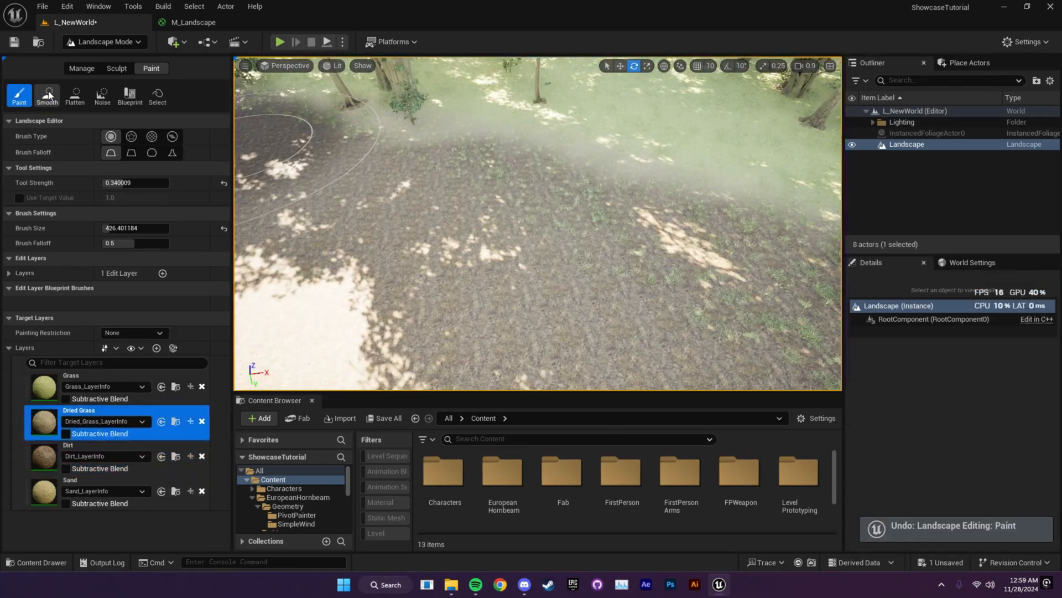
# - Smooth the painted ground layers around the dirt area near the trees
pyautogui.click(47, 96)
pyautogui.moveTo(387, 194)
pyautogui.mouseDown(button='right')
pyautogui.moveTo(534, 211)
pyautogui.moveTo(501, 208)
pyautogui.mouseUp(button='right')
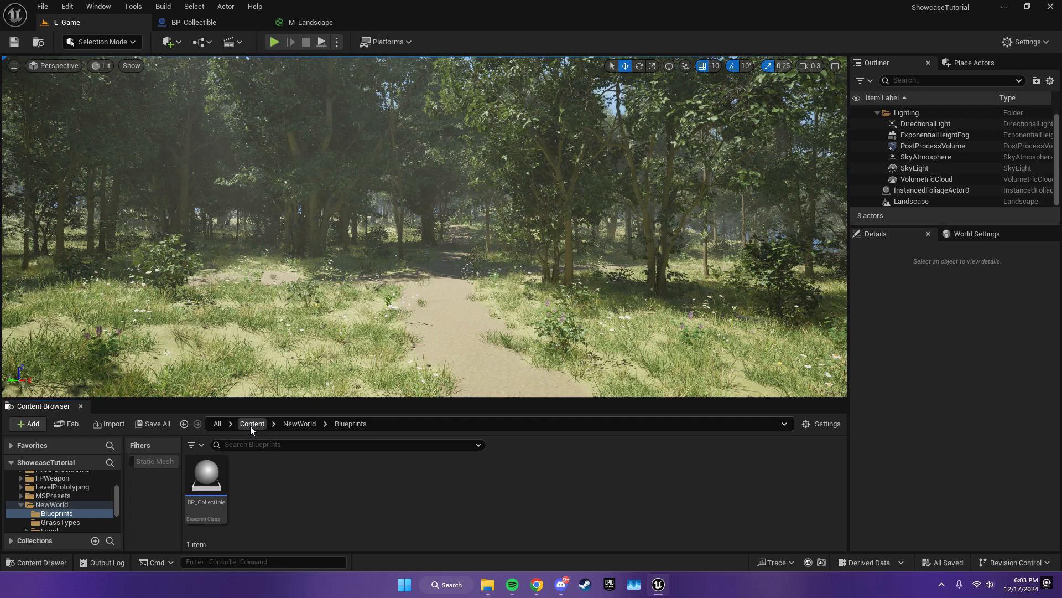
# - Create a folder named Widget inside Content/NewWorld and open it
pyautogui.click(252, 423)
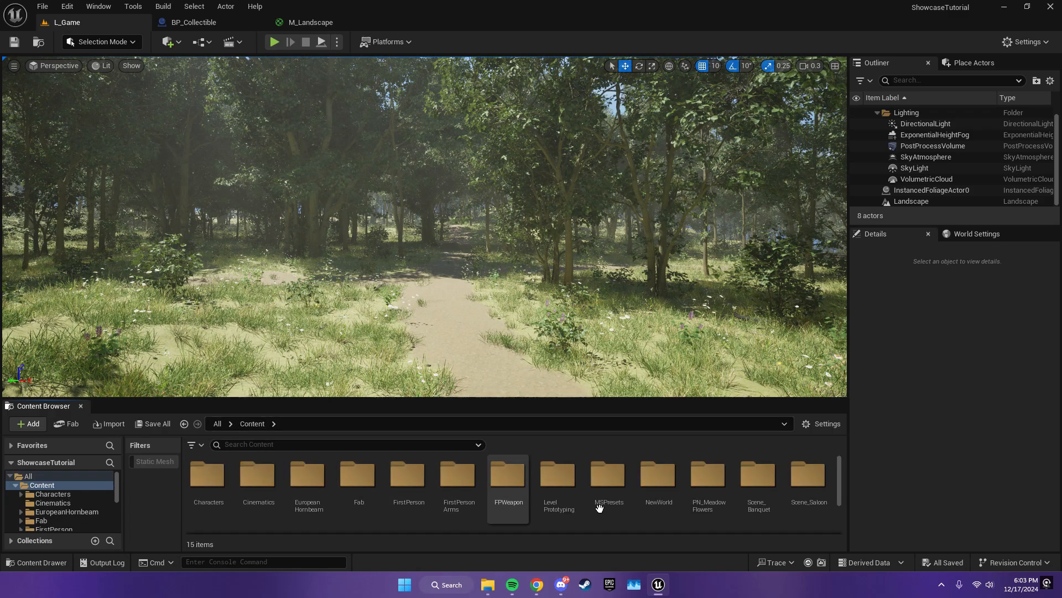
pyautogui.scroll(-1, 417, 480)
pyautogui.scroll(1, 585, 483)
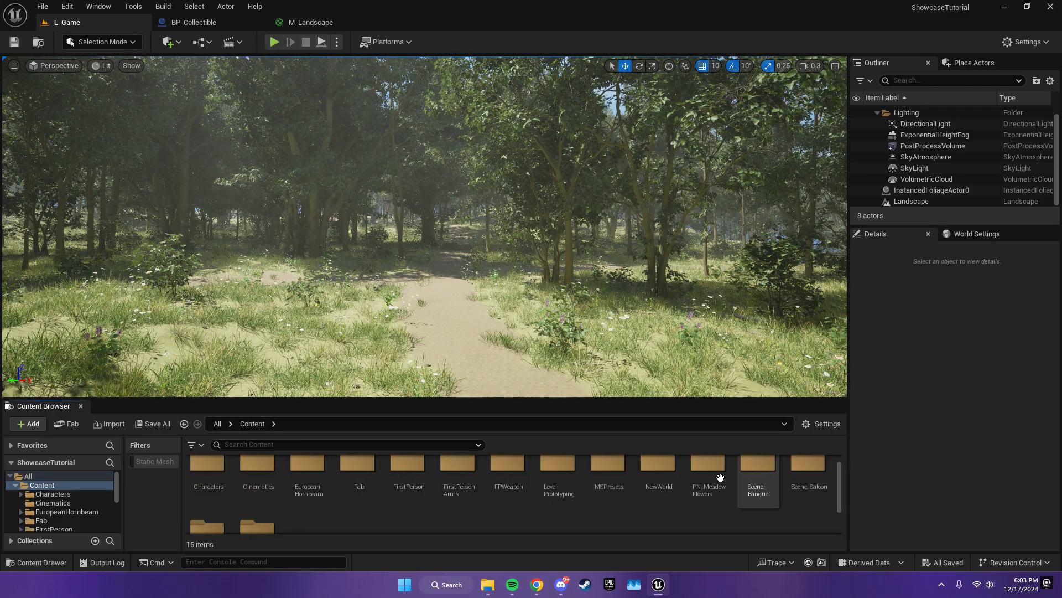
pyautogui.doubleClick(651, 471)
pyautogui.rightClick(468, 499)
pyautogui.click(473, 139)
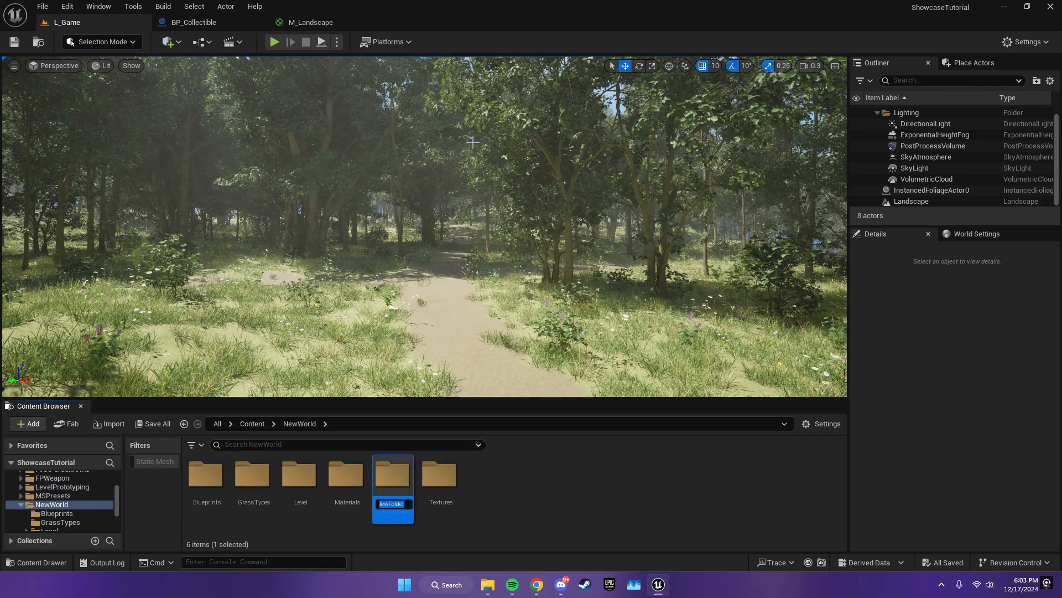
pyautogui.write('Widget')
pyautogui.press('Return')
pyautogui.press('Return')
# - Create a Widget Blueprint with the User Widget parent class in the Widget folder and name it WB_Game
pyautogui.rightClick(275, 489)
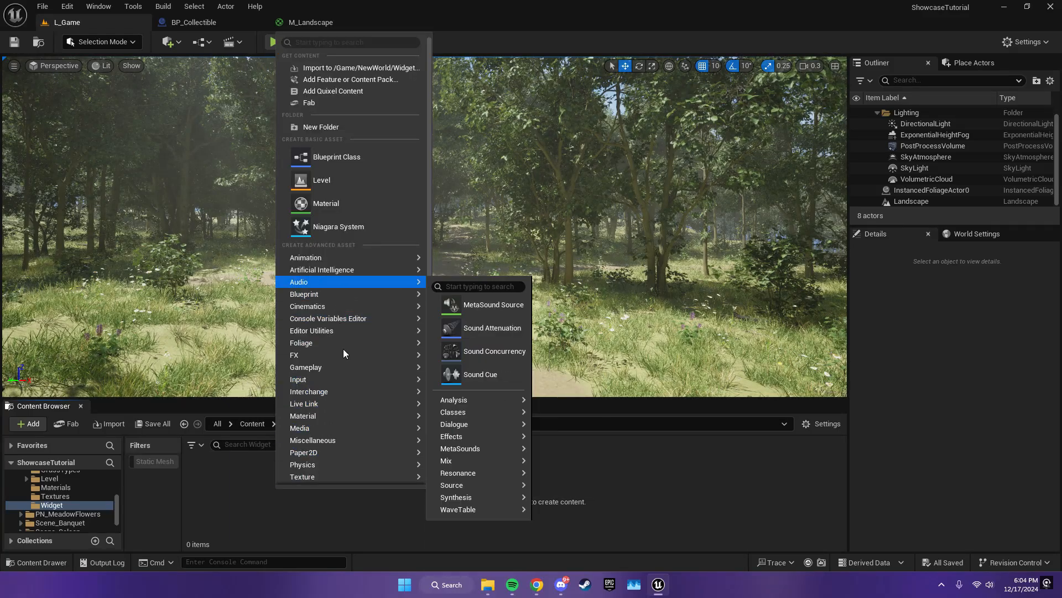
pyautogui.moveTo(336, 466)
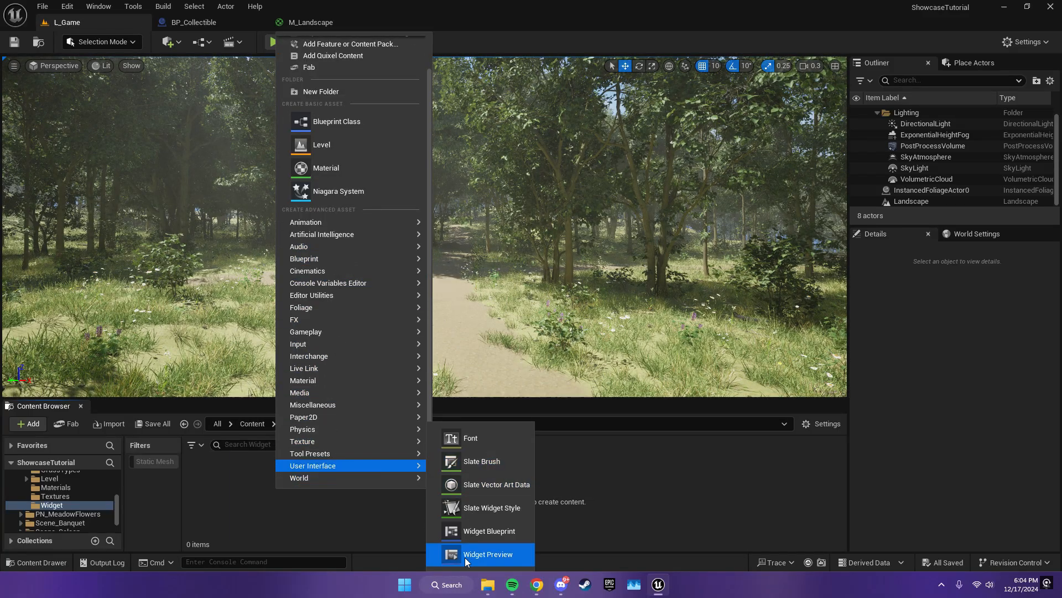
pyautogui.click(477, 532)
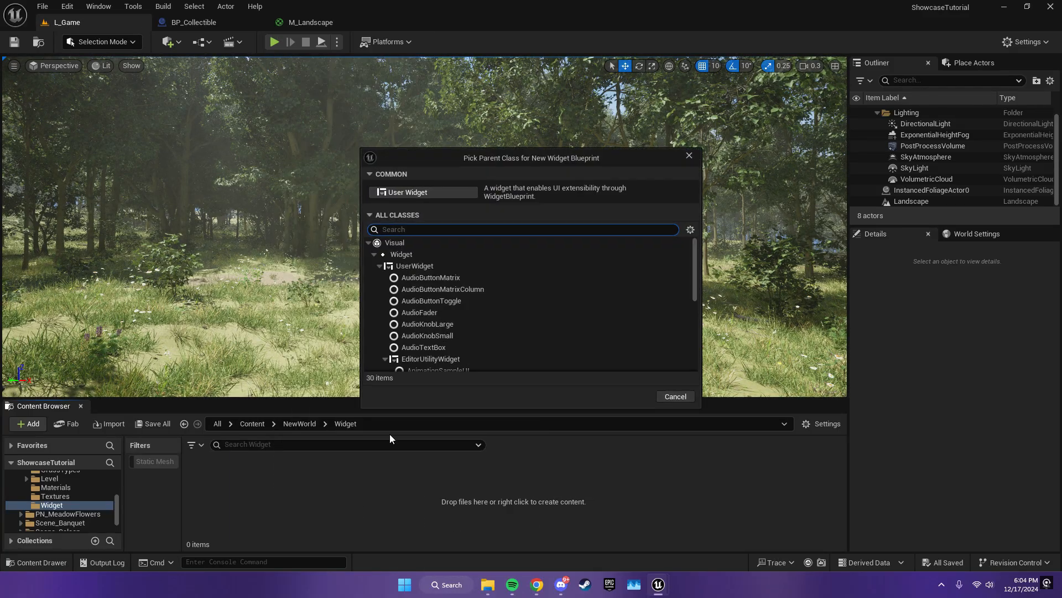
pyautogui.click(432, 194)
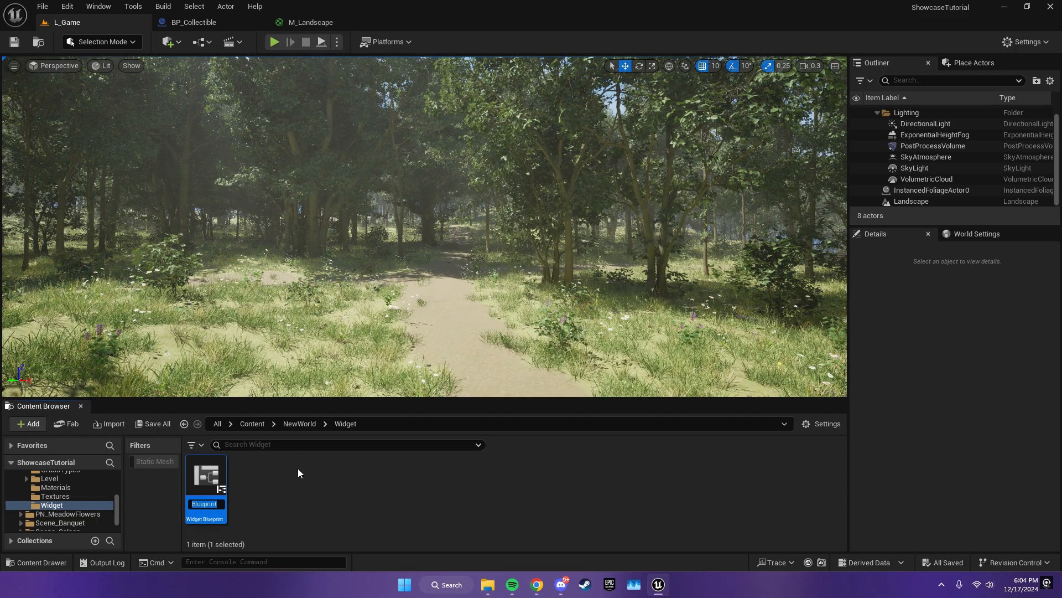
pyautogui.write('WB_Game')
pyautogui.press('Return')
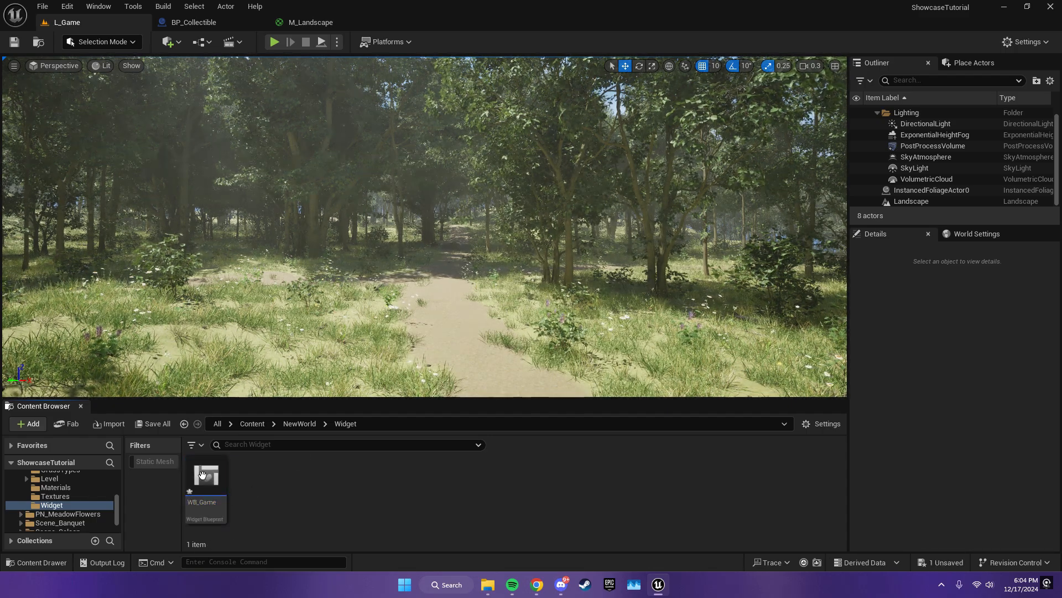
# - Open WB_Game and add a Canvas Panel as its root widget
pyautogui.doubleClick(202, 474)
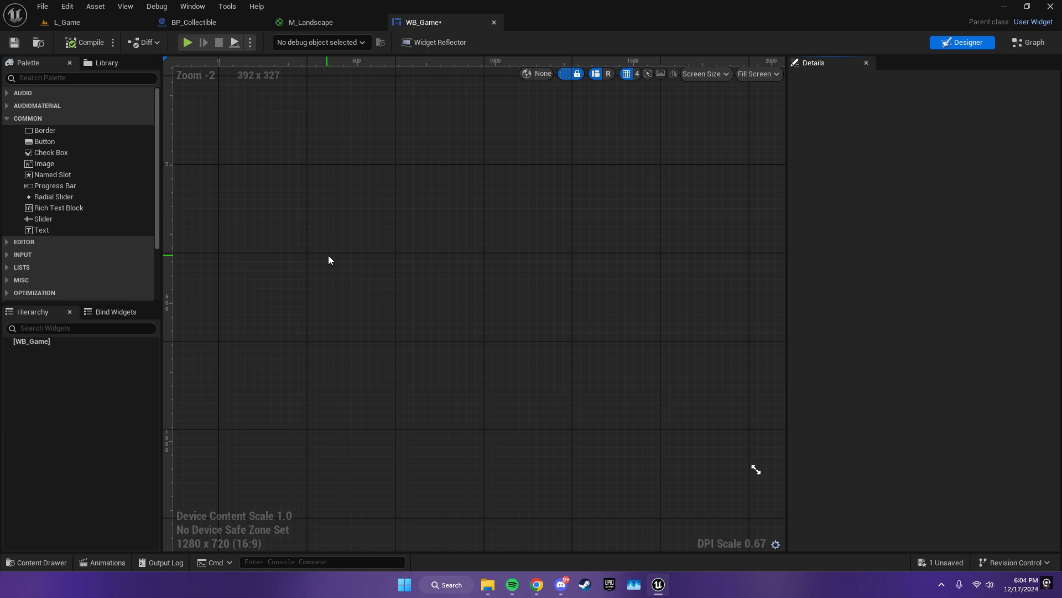
pyautogui.scroll(-1, 328, 259)
pyautogui.write('canvas')
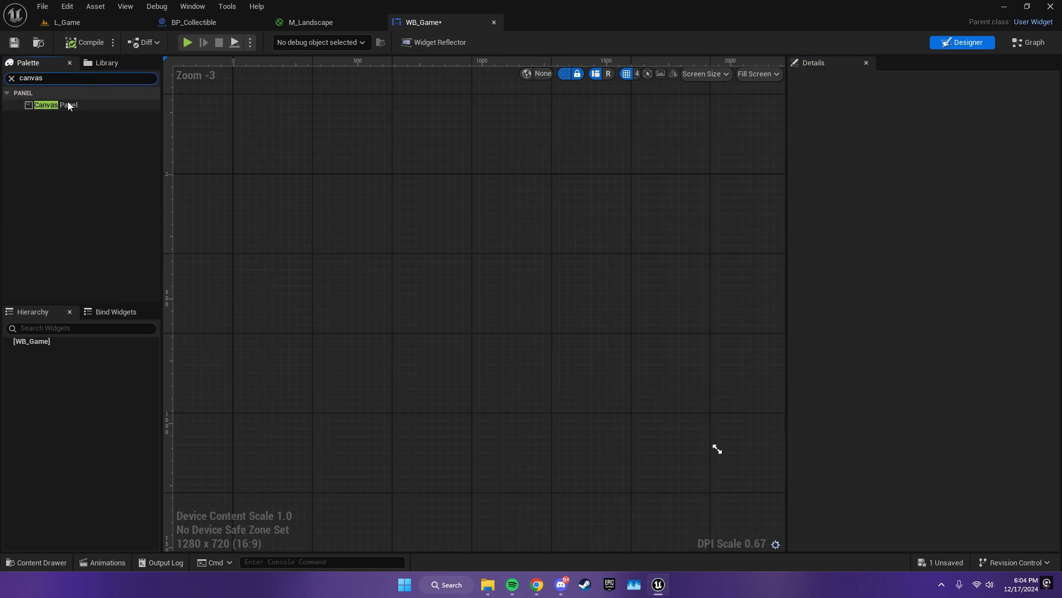
pyautogui.moveTo(70, 105); pyautogui.dragTo(341, 228)
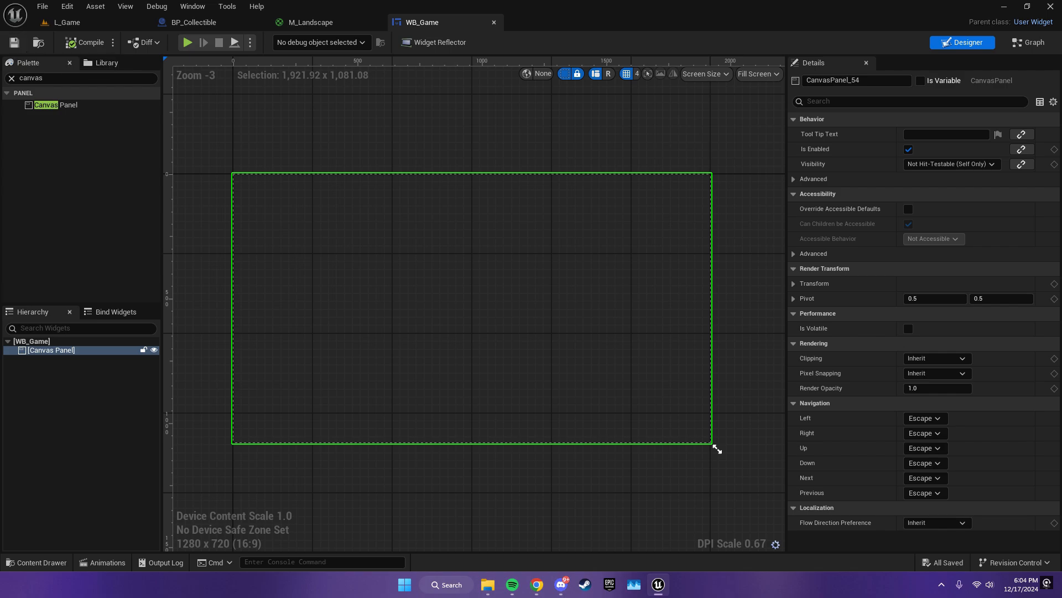
# - Add a Text widget to the canvas at about X 64, Y 212 and open its name for editing
pyautogui.click(11, 78)
pyautogui.write('text')
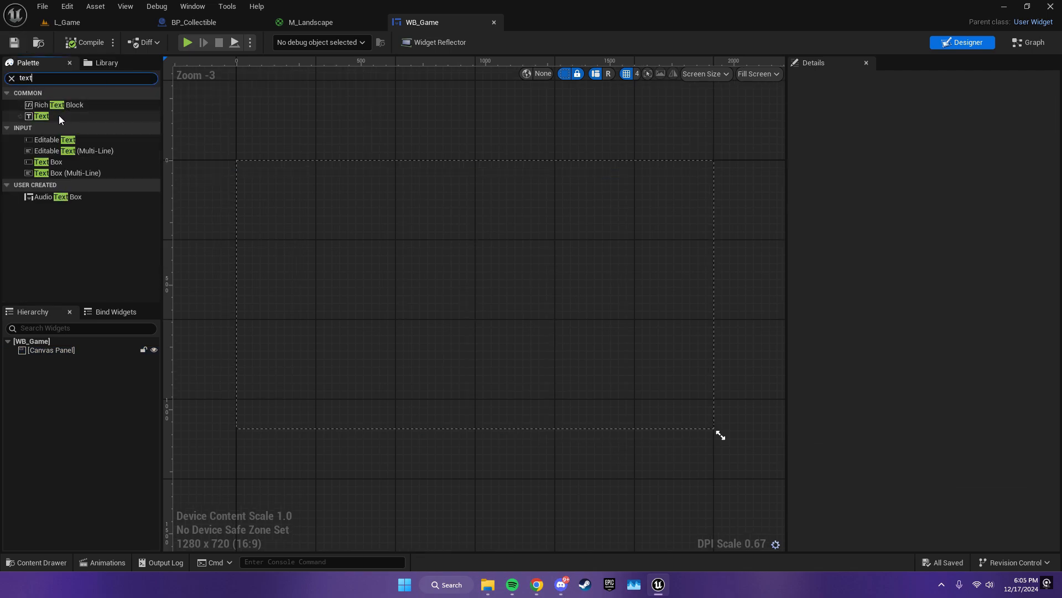
pyautogui.moveTo(59, 119); pyautogui.dragTo(259, 221)
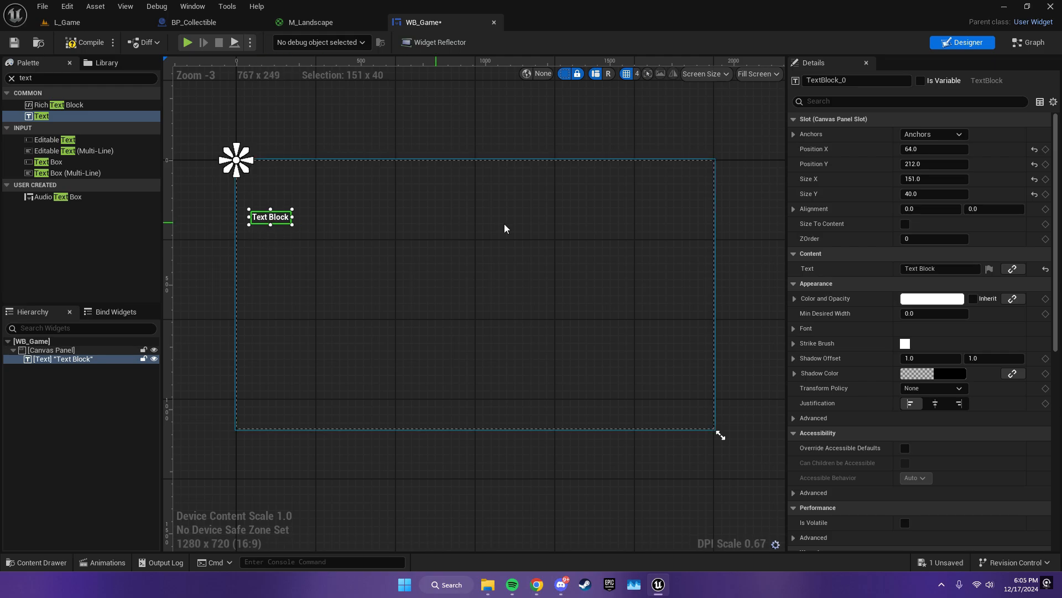
pyautogui.press('F2')
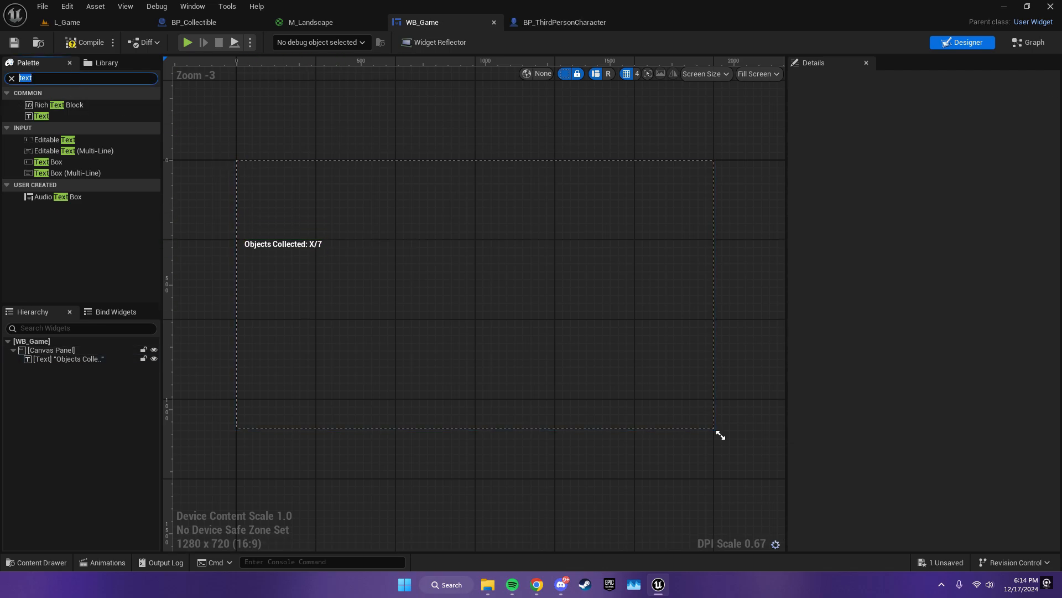
# - Add an Image widget to the canvas above the objects-collected text, at about X 100, Y 64
pyautogui.write('mage')
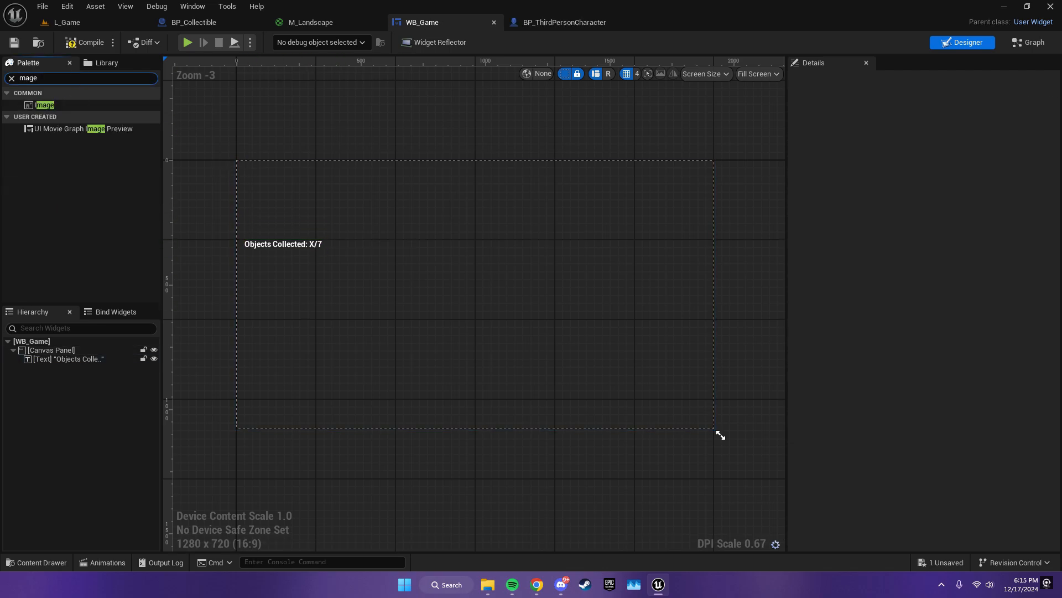
pyautogui.moveTo(44, 105); pyautogui.dragTo(261, 177)
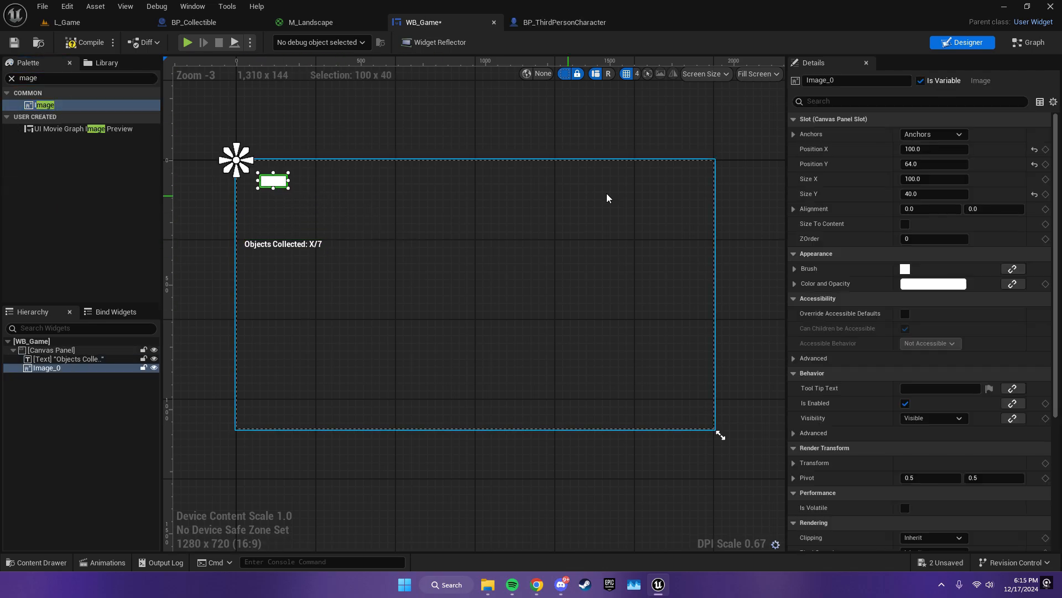
# - Set the image's size to 250 by 250 and shift it slightly left on the canvas
pyautogui.click(931, 182)
pyautogui.write('250')
pyautogui.press('Return')
pyautogui.click(929, 194)
pyautogui.write('25')
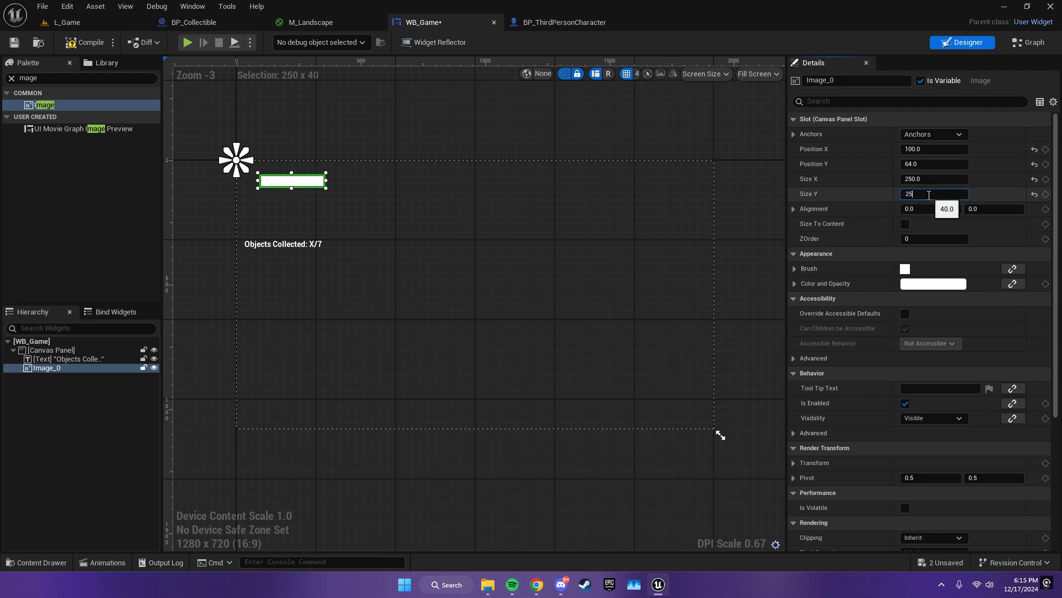
pyautogui.write('0')
pyautogui.press('Return')
pyautogui.moveTo(305, 210); pyautogui.dragTo(295, 210)
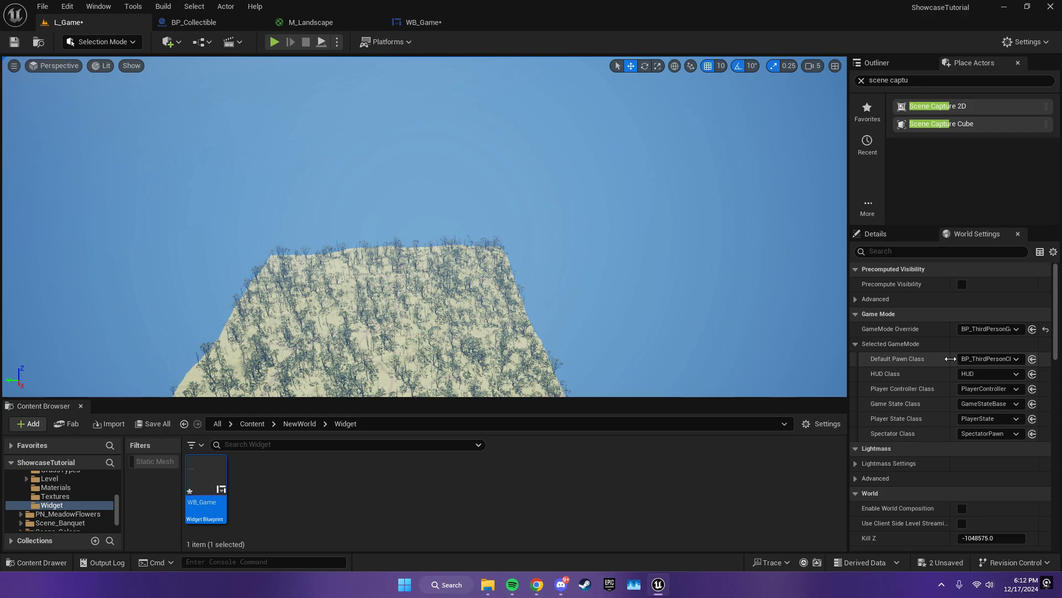
# - Locate the level's Default Pawn Class asset from World Settings and open BP_ThirdPersonCharacter
pyautogui.moveTo(951, 361); pyautogui.dragTo(928, 361)
pyautogui.click(1023, 360)
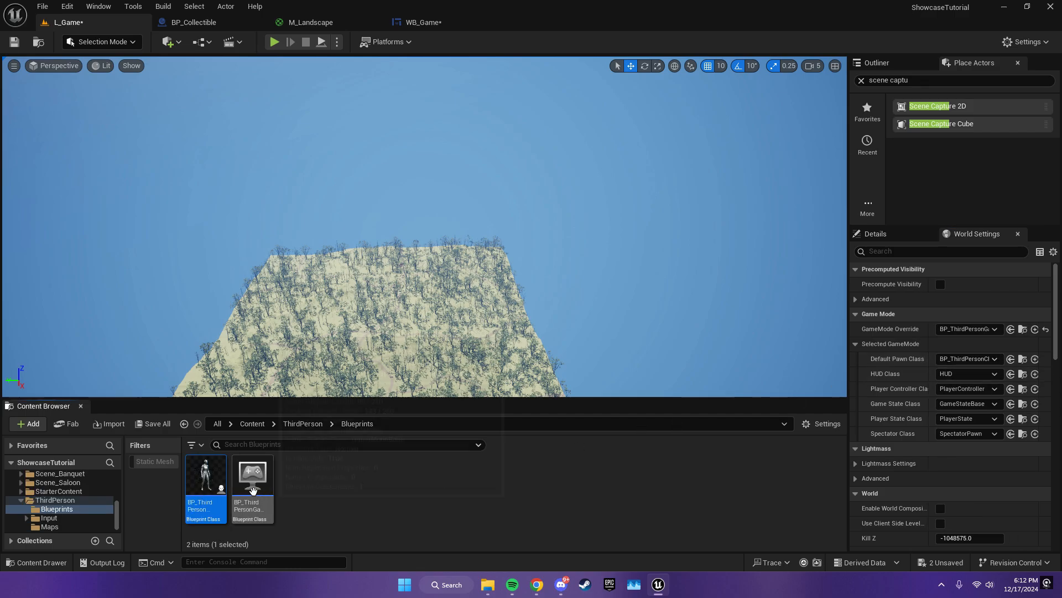
pyautogui.doubleClick(206, 487)
# - Add a Scene Capture Component 2D to BP_ThirdPersonCharacter
pyautogui.moveTo(425, 244); pyautogui.dragTo(439, 325, button='right')
pyautogui.scroll(-2, 435, 325)
pyautogui.moveTo(378, 246); pyautogui.dragTo(382, 367, button='right')
pyautogui.click(27, 78)
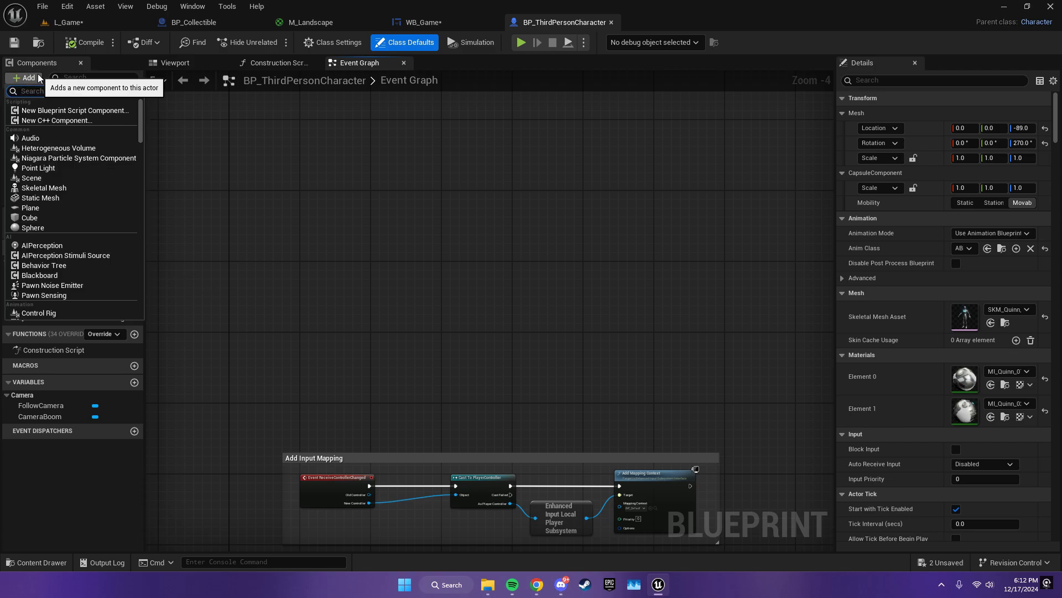
pyautogui.write('scene cap')
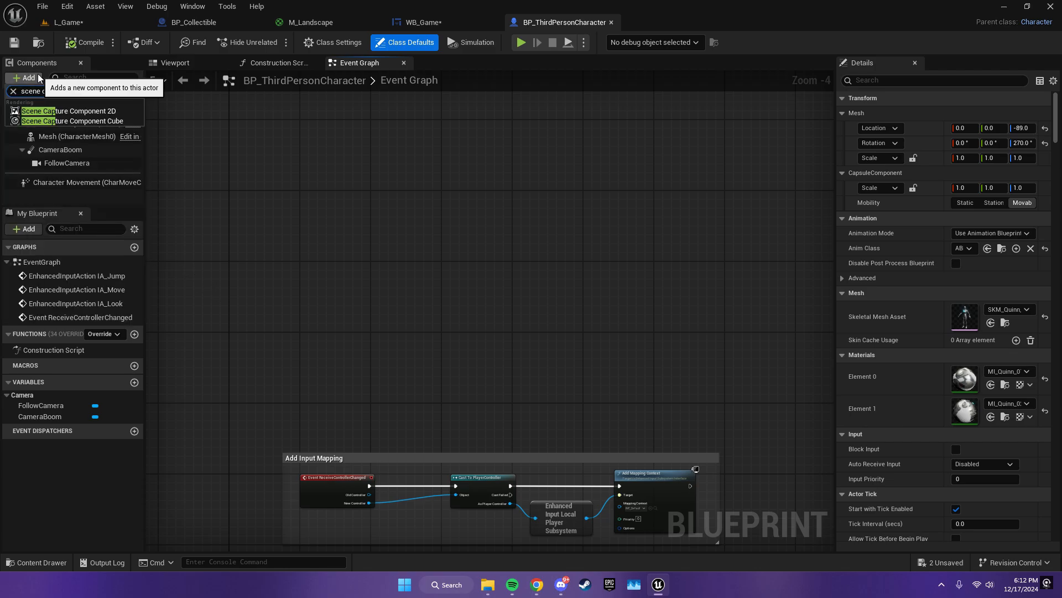
pyautogui.click(69, 110)
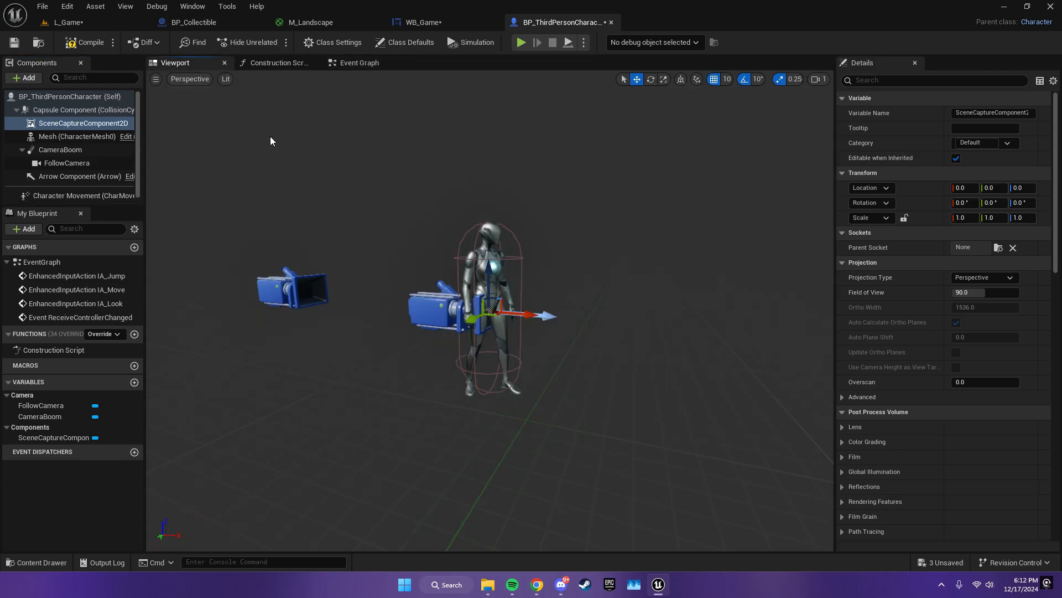
# - Raise the scene capture component above the character to Z 160 and rotate it -90° to face straight down
pyautogui.press('s')
pyautogui.moveTo(450, 243)
pyautogui.mouseDown(button='right')
pyautogui.moveTo(470, 247)
pyautogui.moveTo(448, 242)
pyautogui.mouseUp(button='right')
pyautogui.press('w')
pyautogui.moveTo(463, 252); pyautogui.dragTo(480, 125)
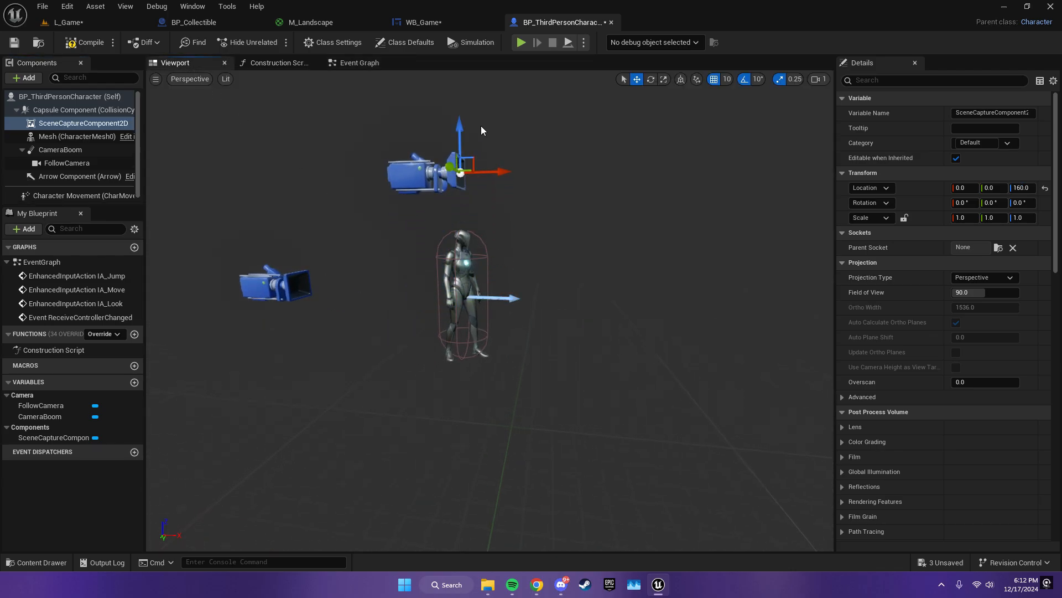
pyautogui.press('e')
pyautogui.moveTo(493, 184); pyautogui.dragTo(490, 288)
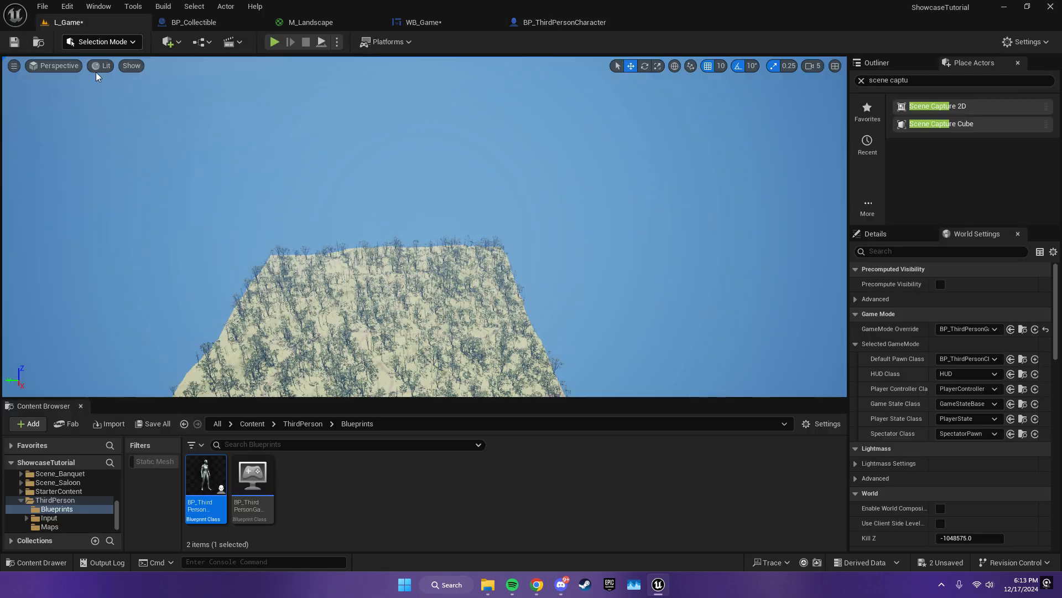
# - Save all modified assets in L_Game and open the NewWorld Textures folder
pyautogui.hotkey('ctrl', 'shift', 's')
pyautogui.click(616, 416)
pyautogui.click(252, 423)
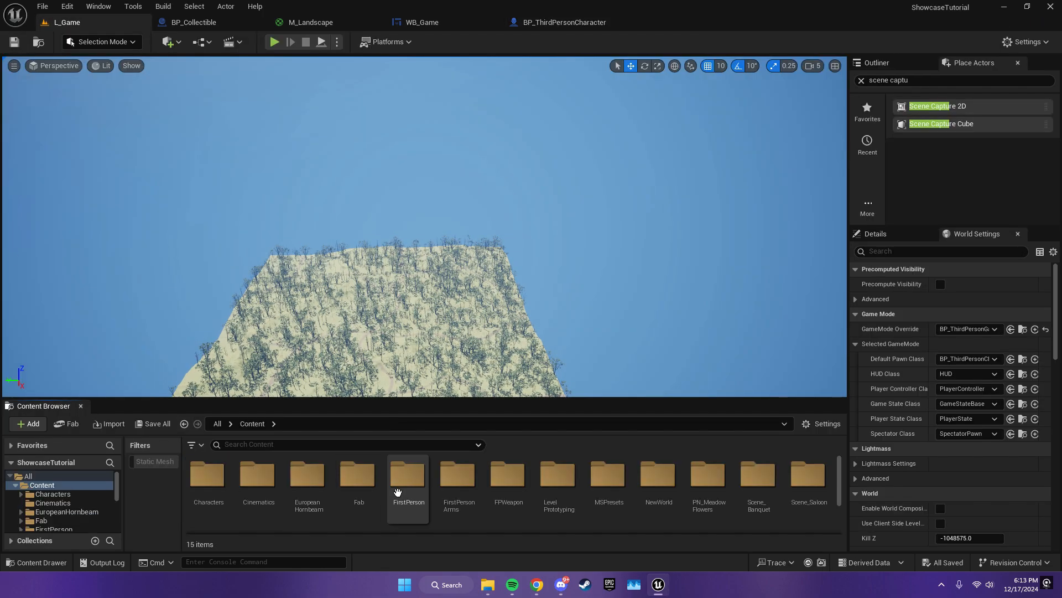
pyautogui.doubleClick(657, 476)
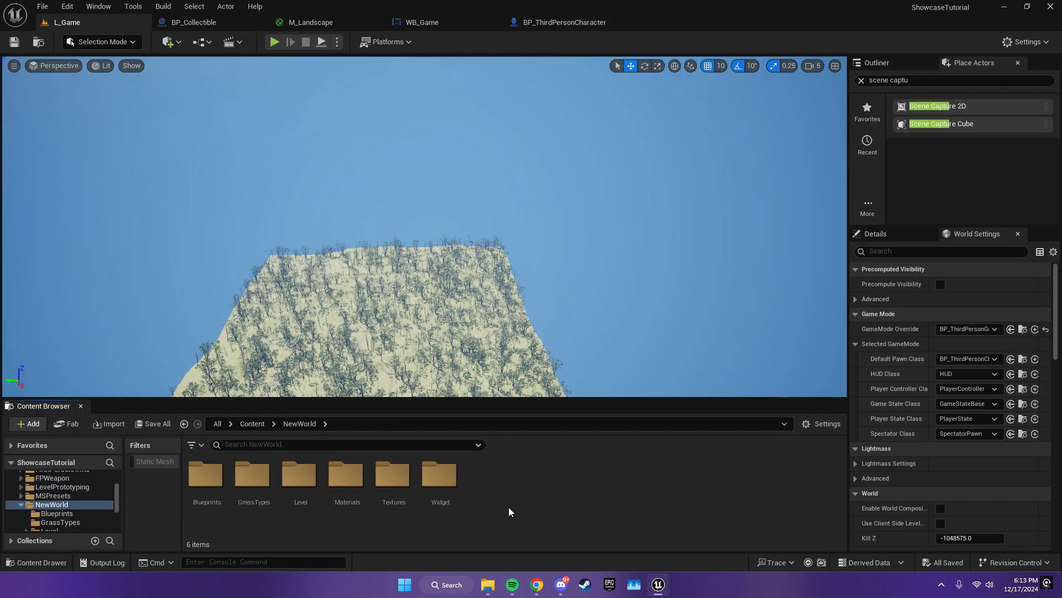
pyautogui.doubleClick(392, 475)
pyautogui.scroll(-1, 420, 498)
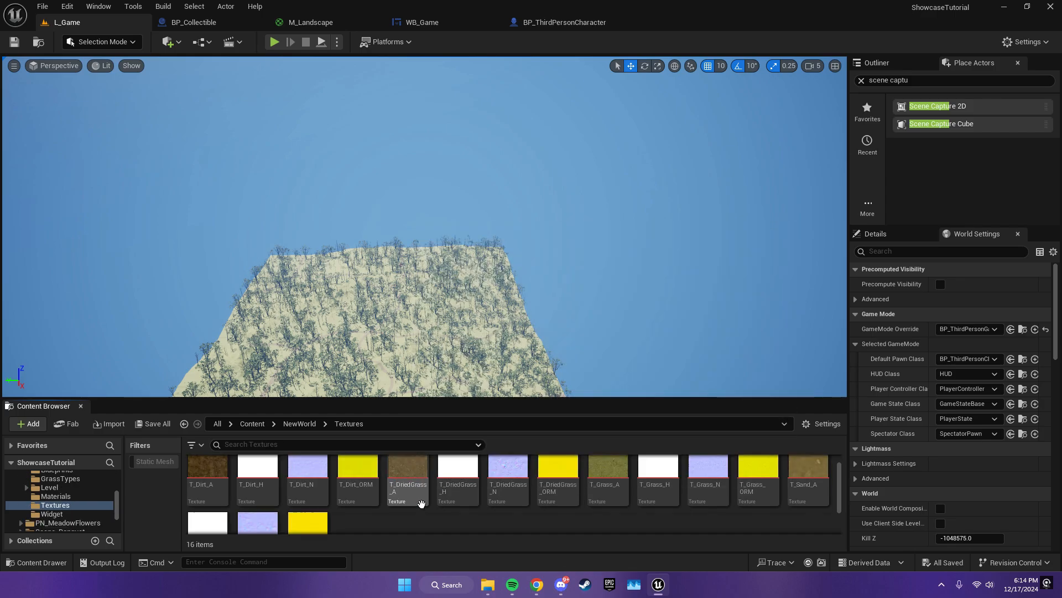
# - Create a folder named RenderTarget inside Textures and open it
pyautogui.rightClick(376, 514)
pyautogui.click(450, 150)
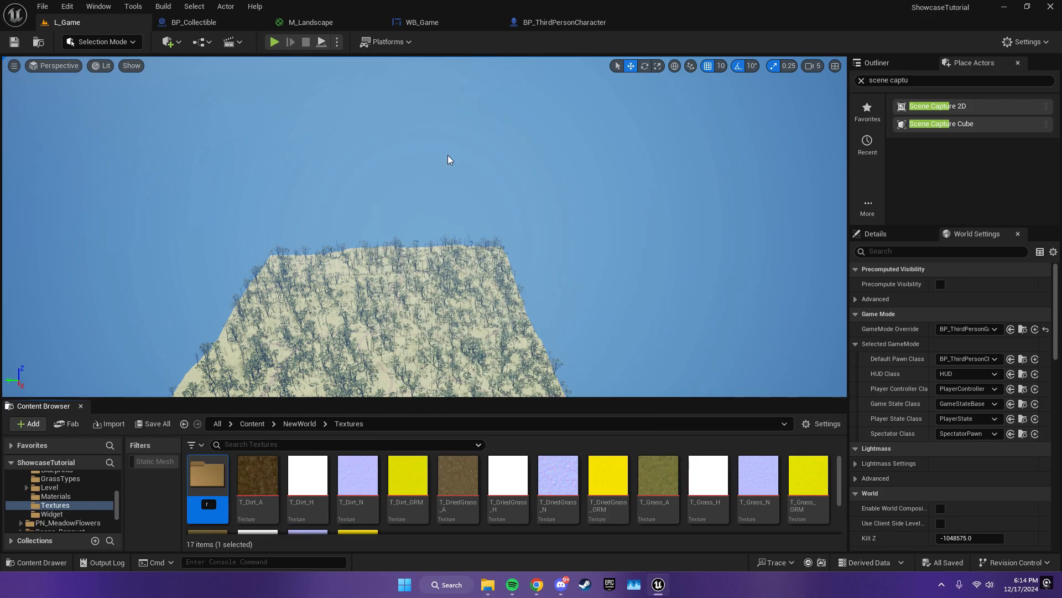
pyautogui.write('RenderTarget')
pyautogui.press('Return')
pyautogui.doubleClick(224, 480)
# - Create a Render Target asset in the RenderTarget folder and name it RT_Minimap
pyautogui.rightClick(246, 486)
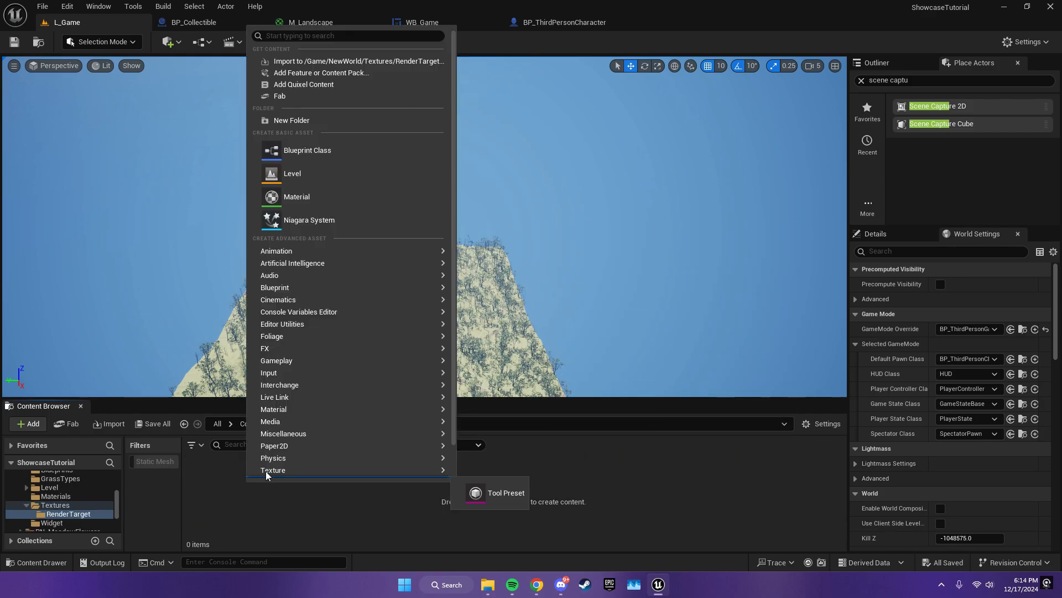
pyautogui.write('render')
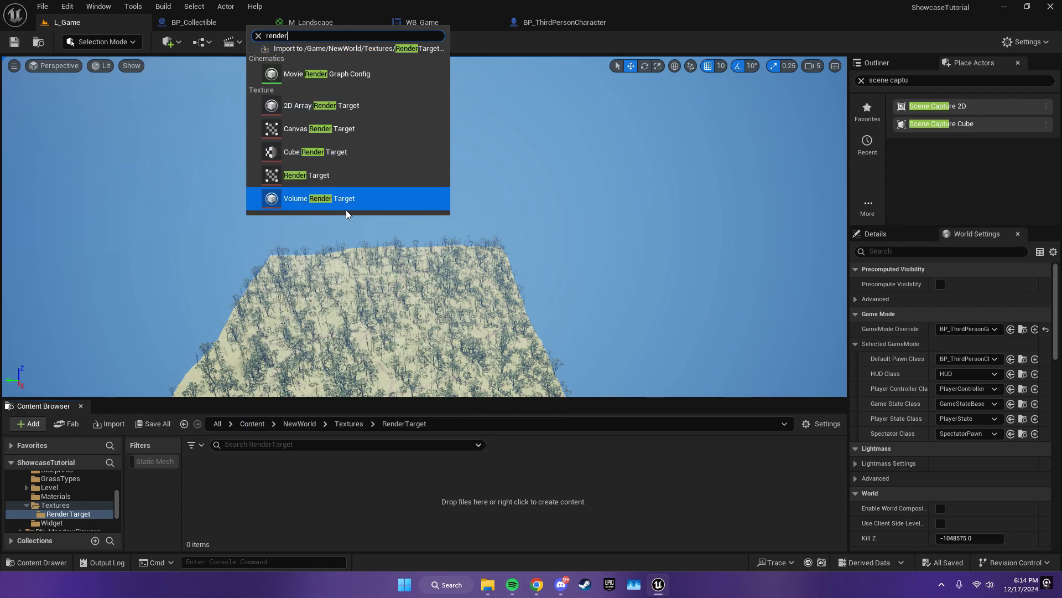
pyautogui.click(345, 176)
pyautogui.write('RT_Mi')
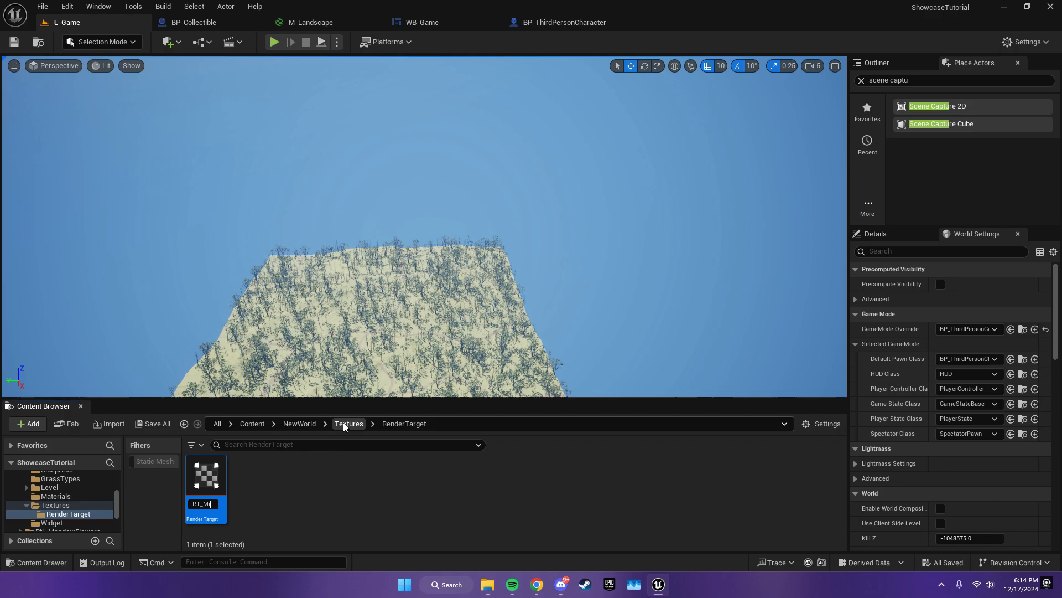
pyautogui.write('nimap')
pyautogui.press('Return')
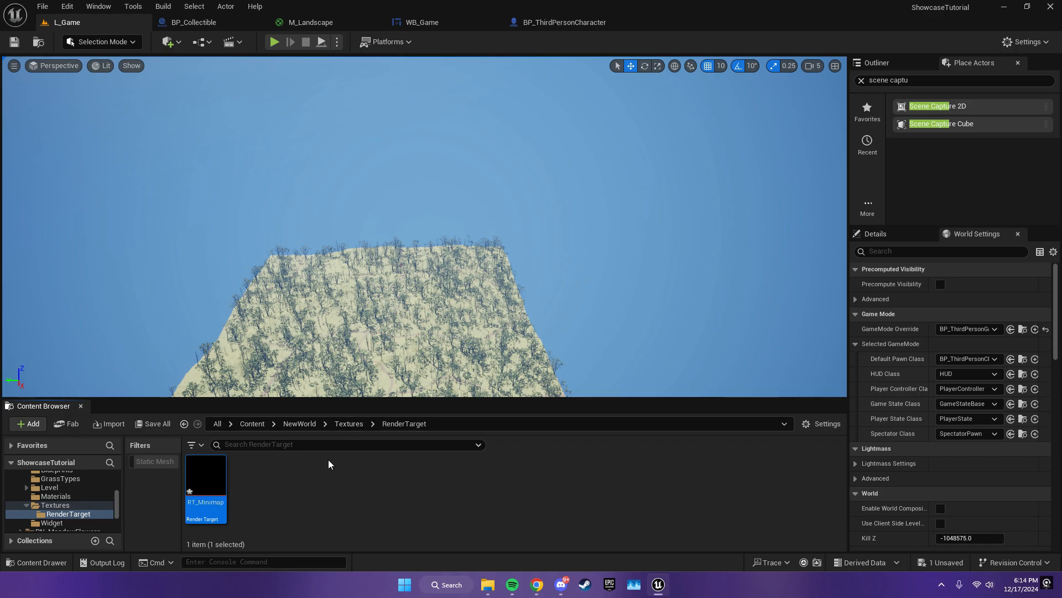
# - In BP_ThirdPersonCharacter, set the scene capture component's Texture Target to RT_Minimap
pyautogui.click(564, 22)
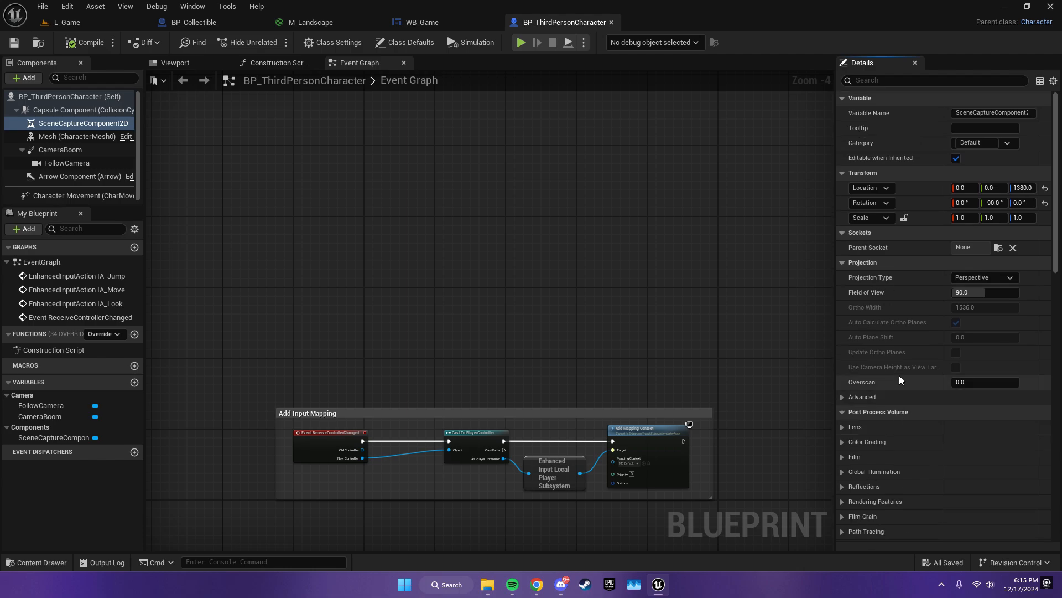
pyautogui.scroll(-6, 891, 382)
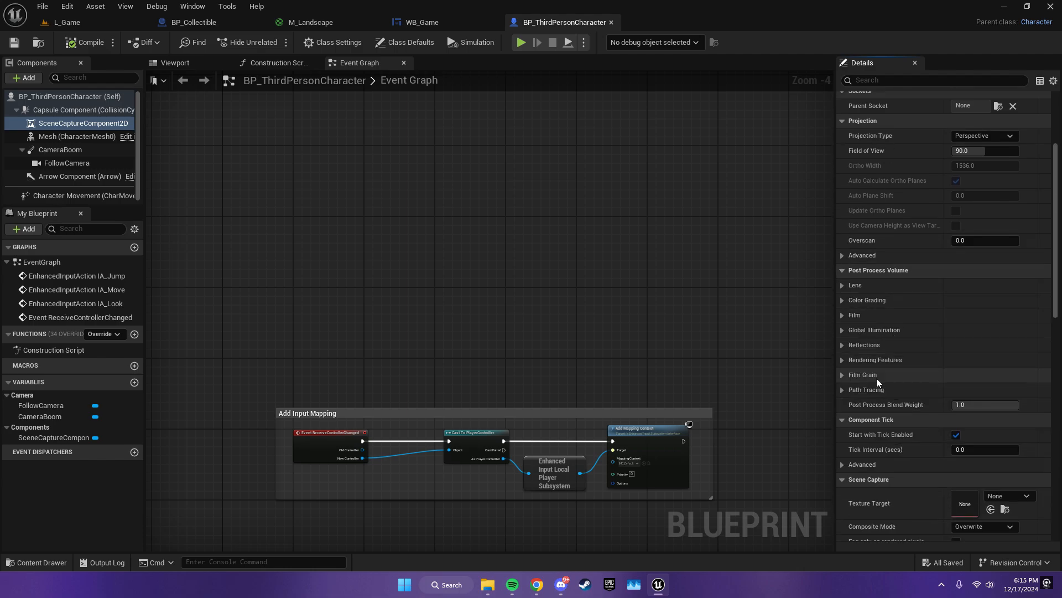
pyautogui.scroll(-2, 880, 374)
pyautogui.click(997, 373)
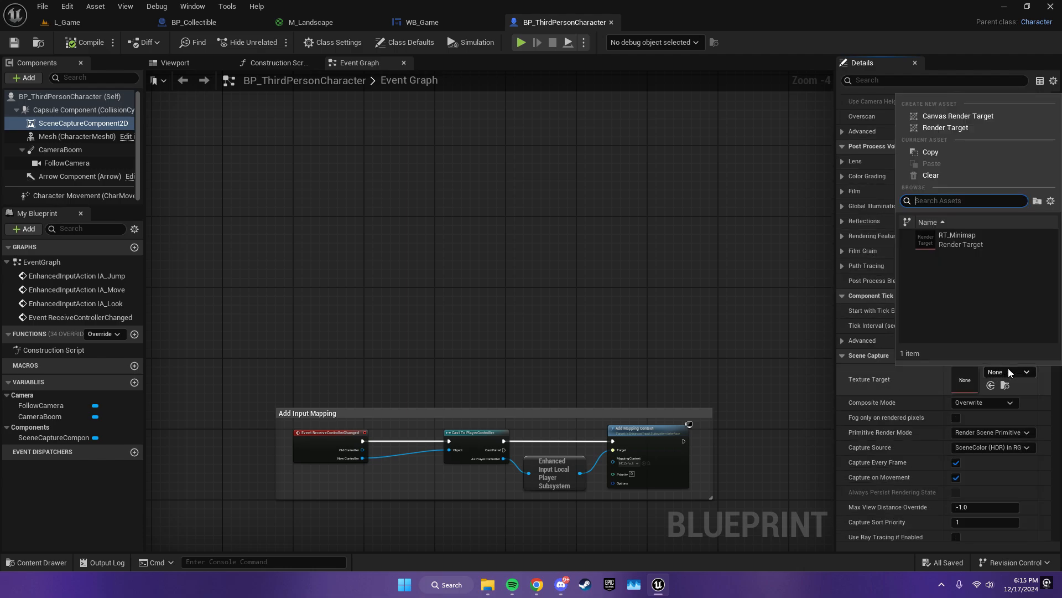
pyautogui.click(977, 241)
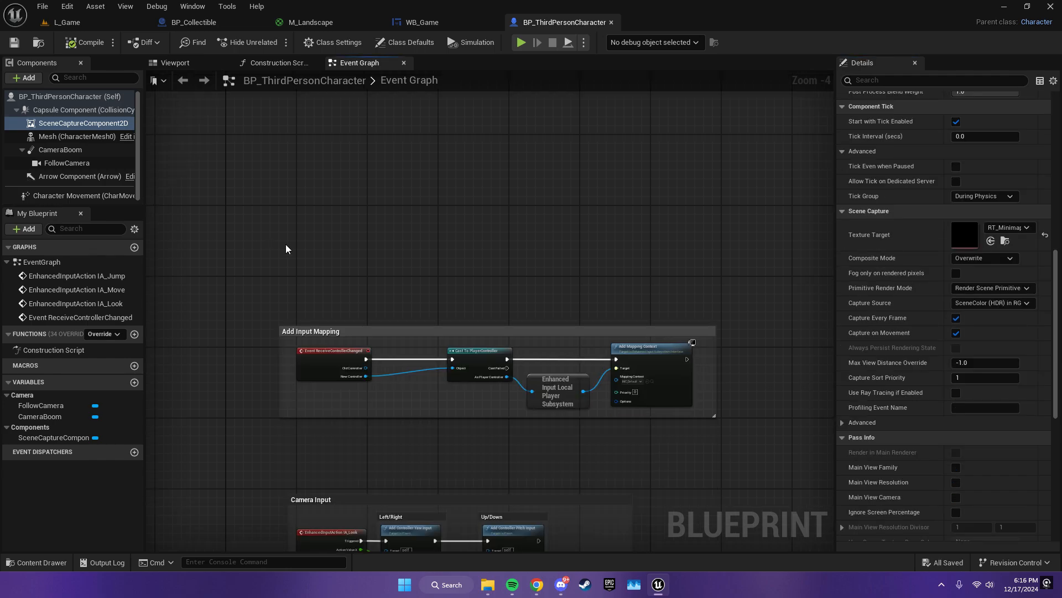
# - Add an Event BeginPlay node to the Event Graph and position it above the Add Input Mapping section
pyautogui.rightClick(297, 238)
pyautogui.write('beginpla')
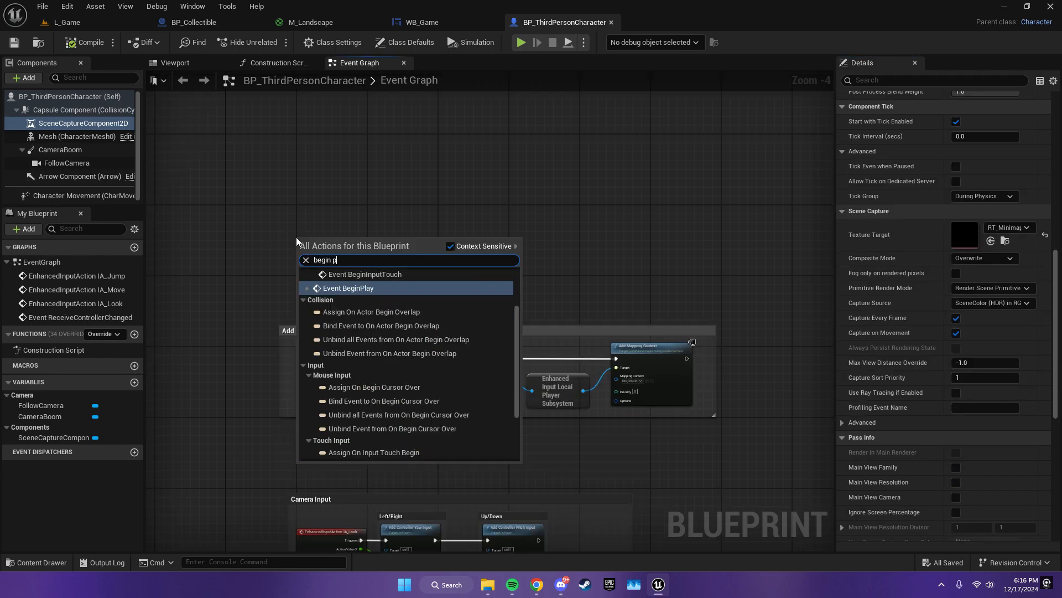
pyautogui.press('Return')
pyautogui.scroll(4, 324, 265)
pyautogui.moveTo(316, 258); pyautogui.dragTo(316, 325, button='right')
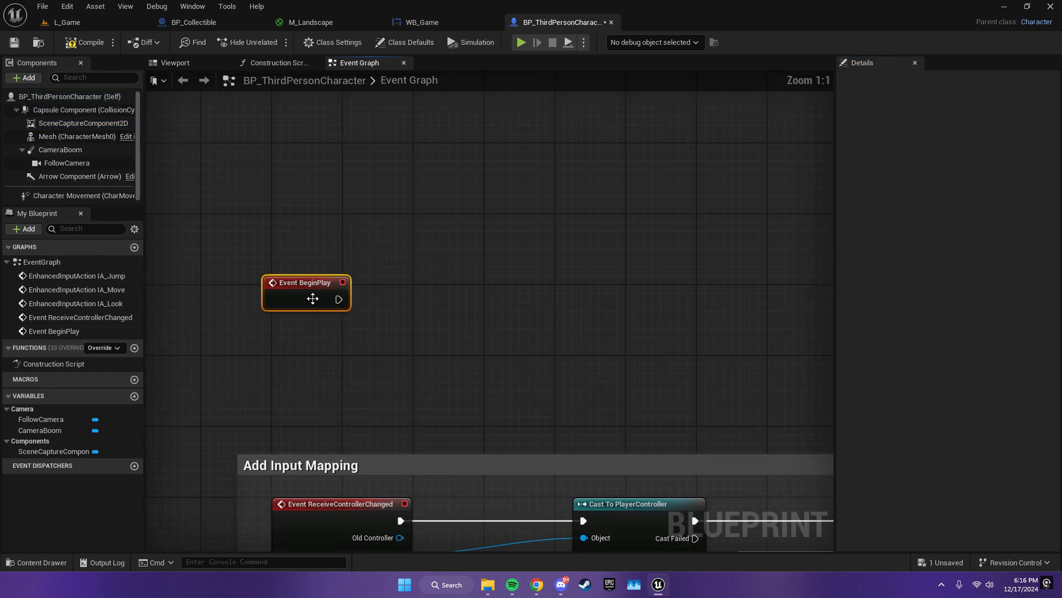
pyautogui.moveTo(311, 291); pyautogui.dragTo(320, 229)
pyautogui.click(387, 264)
pyautogui.moveTo(387, 268); pyautogui.dragTo(356, 312, button='right')
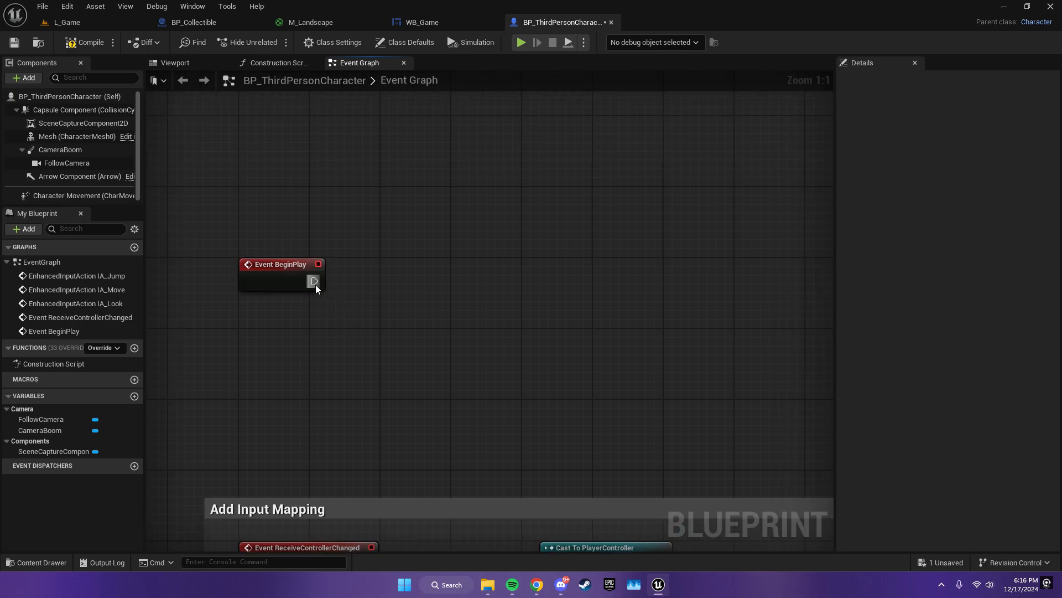
# - Add a Create Widget node after Event BeginPlay and set its class to WB_Game
pyautogui.moveTo(314, 281); pyautogui.dragTo(414, 260)
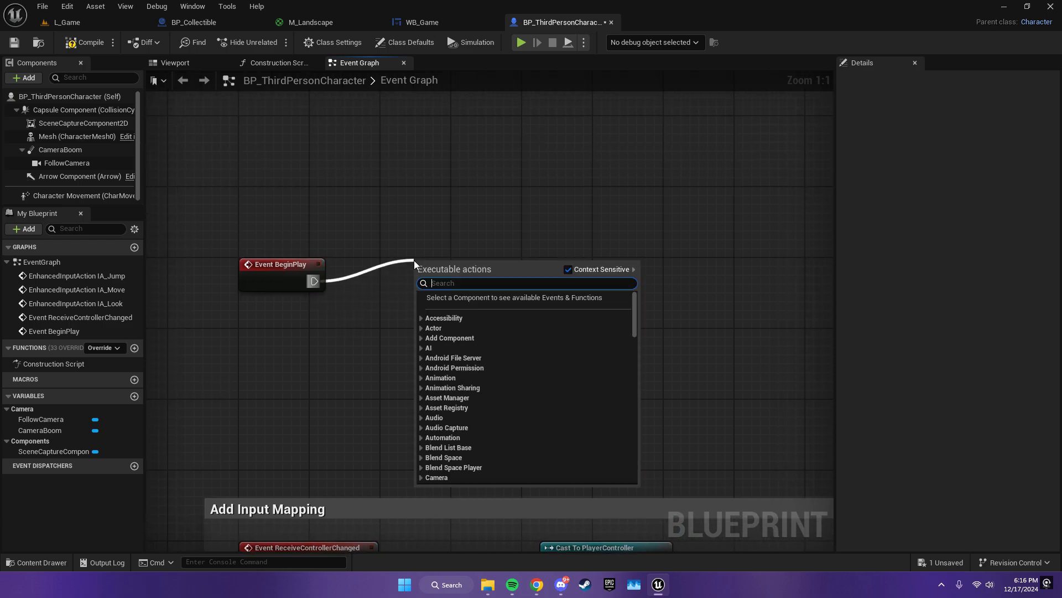
pyautogui.write('create wi')
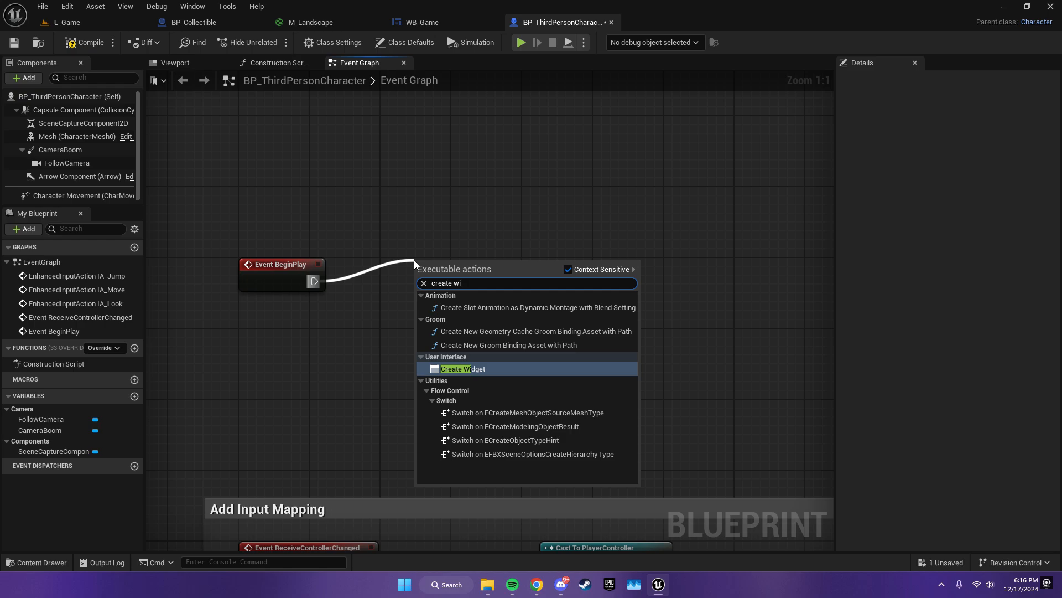
pyautogui.press('Return')
pyautogui.click(448, 309)
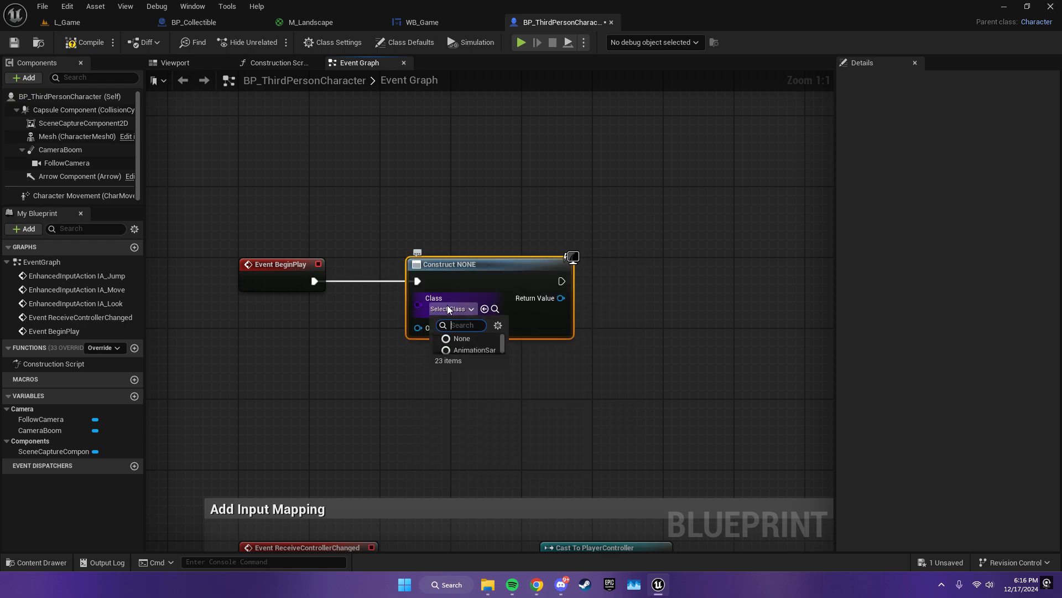
pyautogui.scroll(-1, 496, 245)
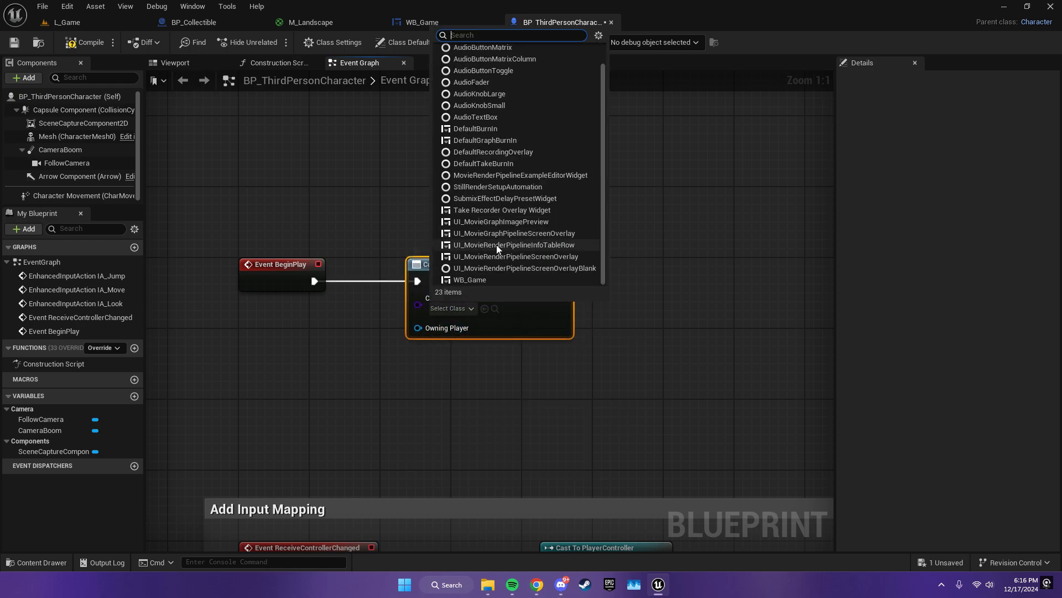
pyautogui.click(470, 280)
# - Add an Add to Viewport node from the widget's Return Value and align it beside the Create Widget node
pyautogui.moveTo(568, 299); pyautogui.dragTo(636, 288)
pyautogui.write('ad')
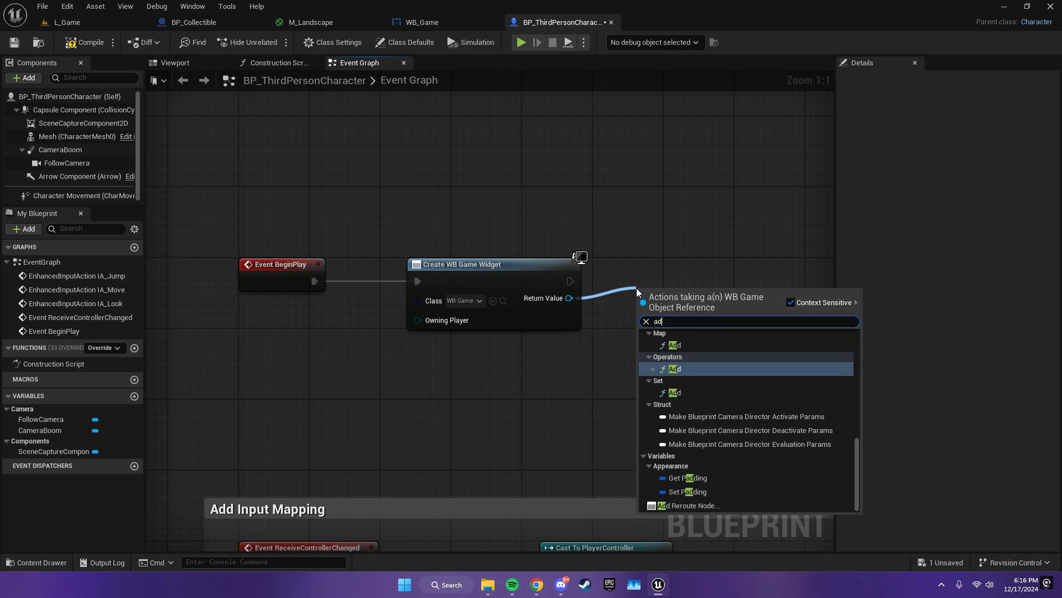
pyautogui.write('d to vie')
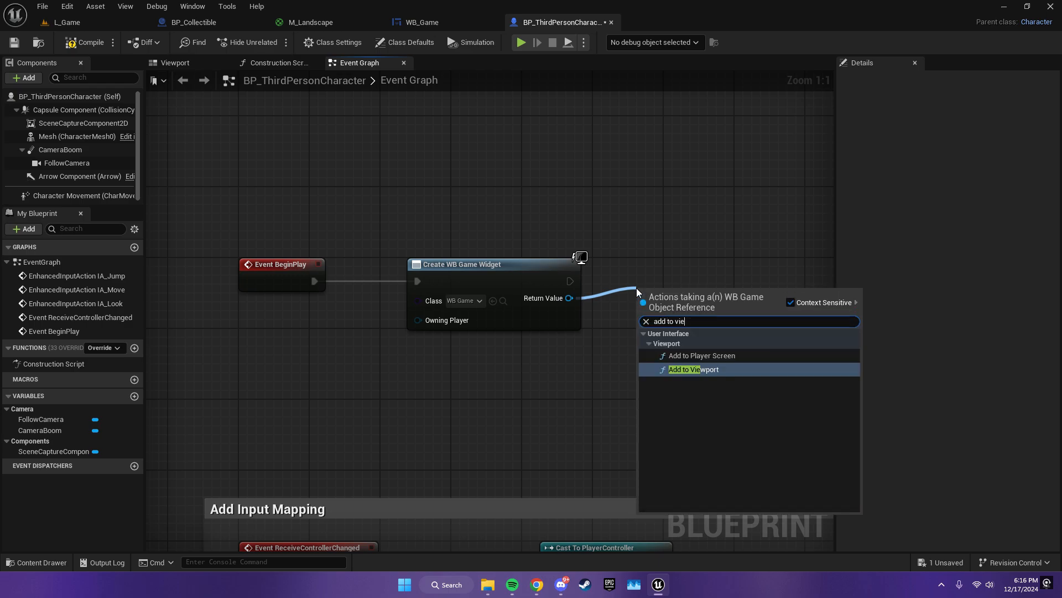
pyautogui.write('w')
pyautogui.press('Return')
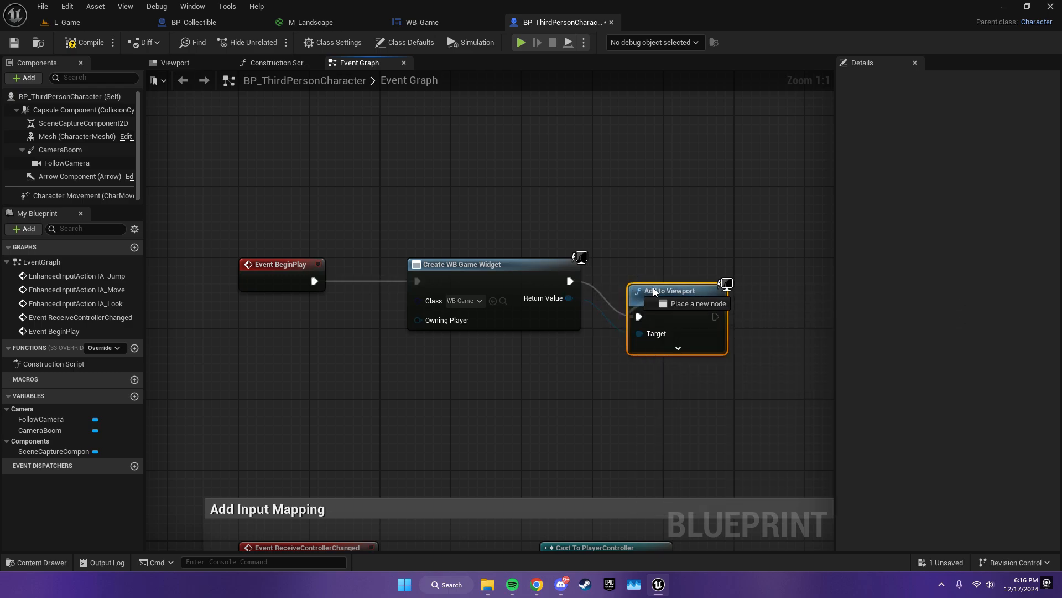
pyautogui.moveTo(653, 287); pyautogui.dragTo(625, 256)
pyautogui.click(647, 285)
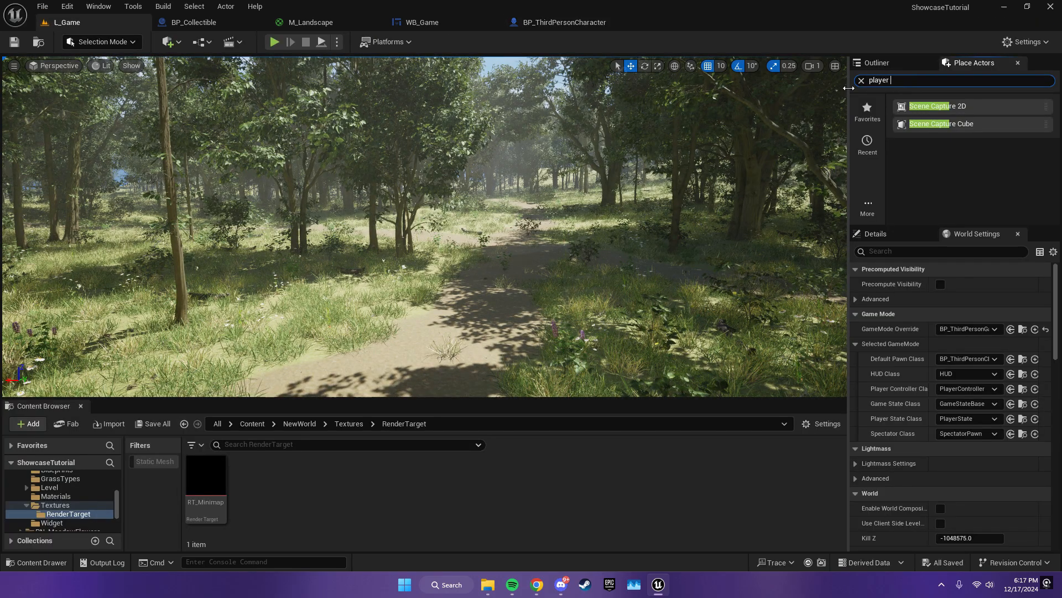
# - Find the Player Start actor and place it in the L_Game level by the dirt path
pyautogui.write('tart')
pyautogui.moveTo(915, 108); pyautogui.dragTo(366, 286)
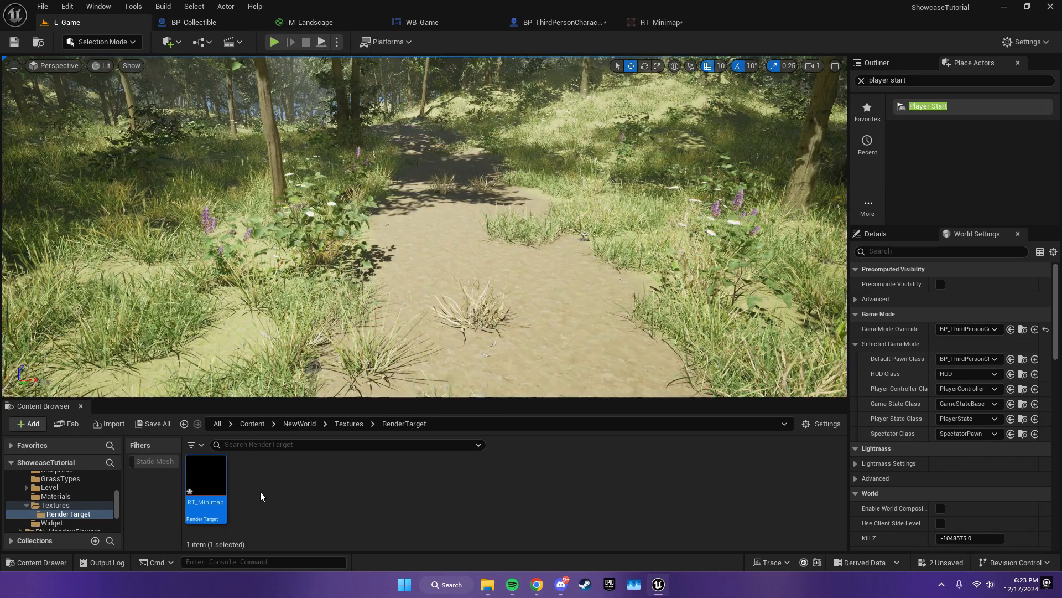
# - Create a material from the RT_Minimap render target, keeping its default name RT_Minimap_Mat
pyautogui.rightClick(203, 474)
pyautogui.click(277, 131)
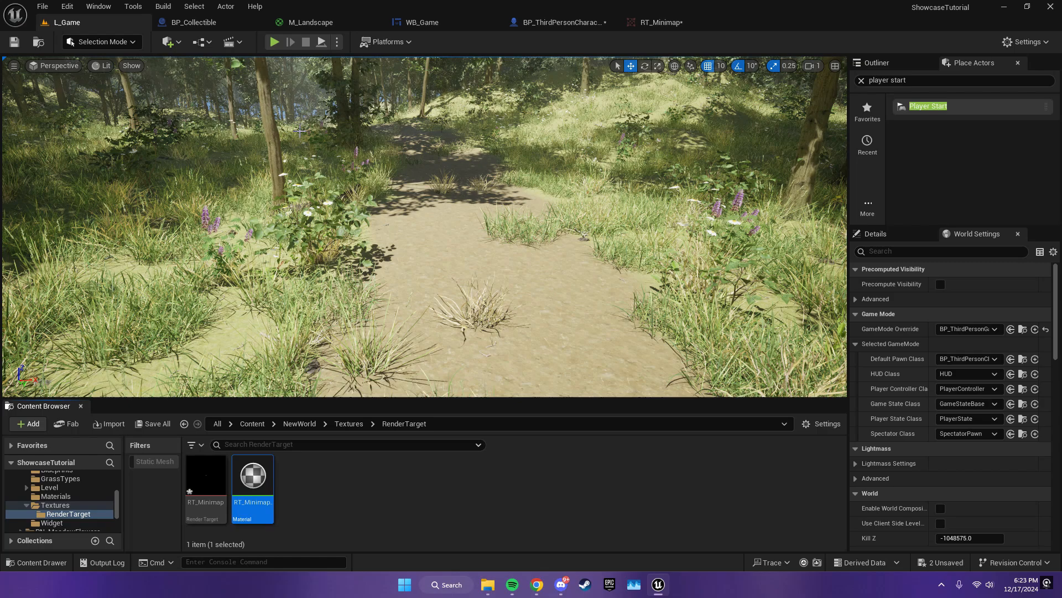
pyautogui.press('Return')
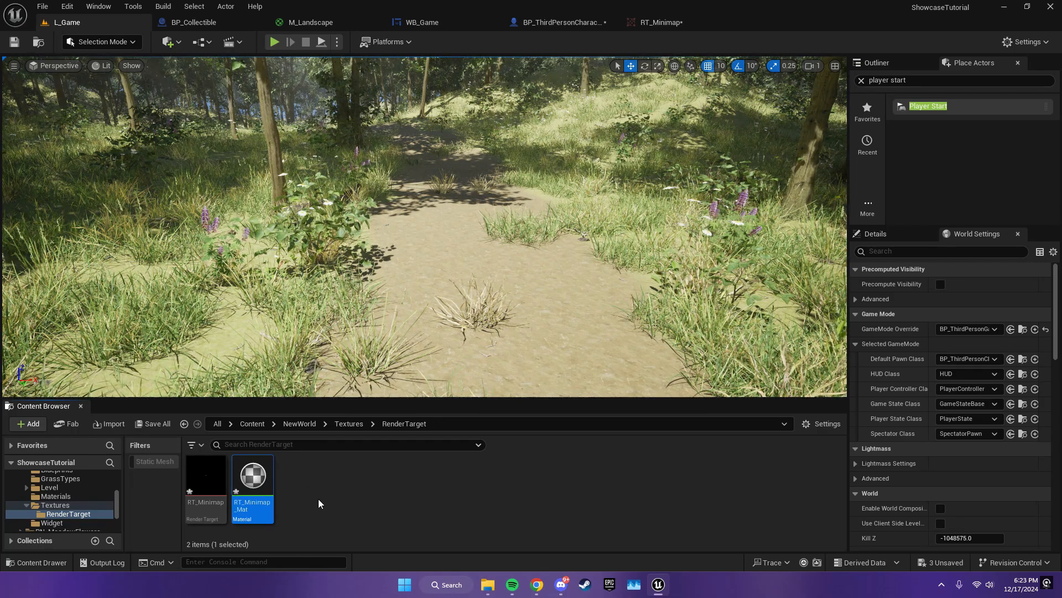
# - Rename the RT_Minimap_Mat material as M_Minimap
pyautogui.press('F2')
pyautogui.press('Right')
pyautogui.press('BackSpace')
pyautogui.press('BackSpace')
pyautogui.press('BackSpace')
pyautogui.press('BackSpace')
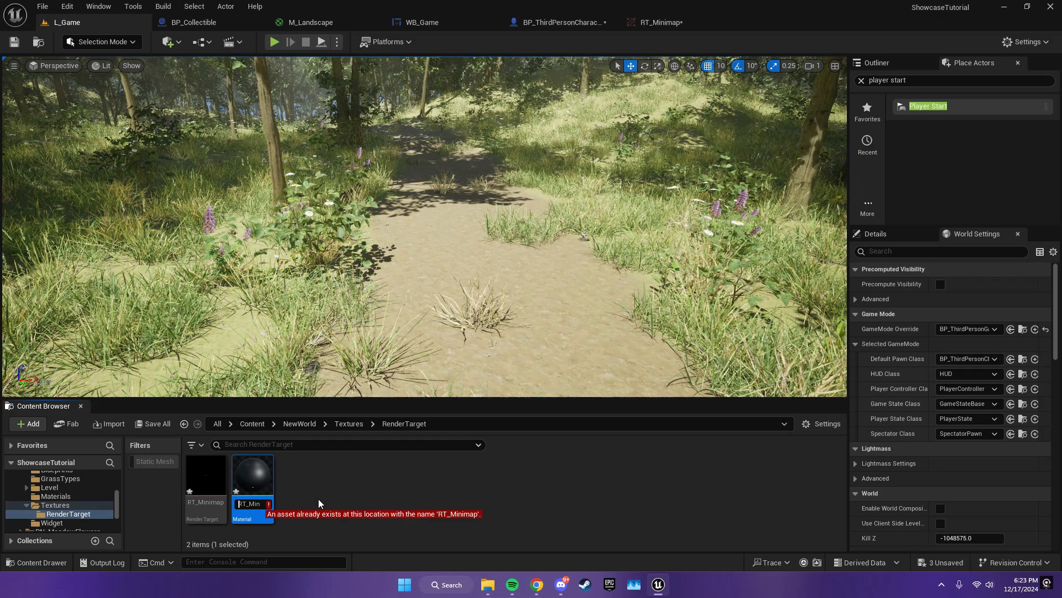
pyautogui.press('Home')
pyautogui.press('Delete')
pyautogui.press('Delete')
pyautogui.write('M')
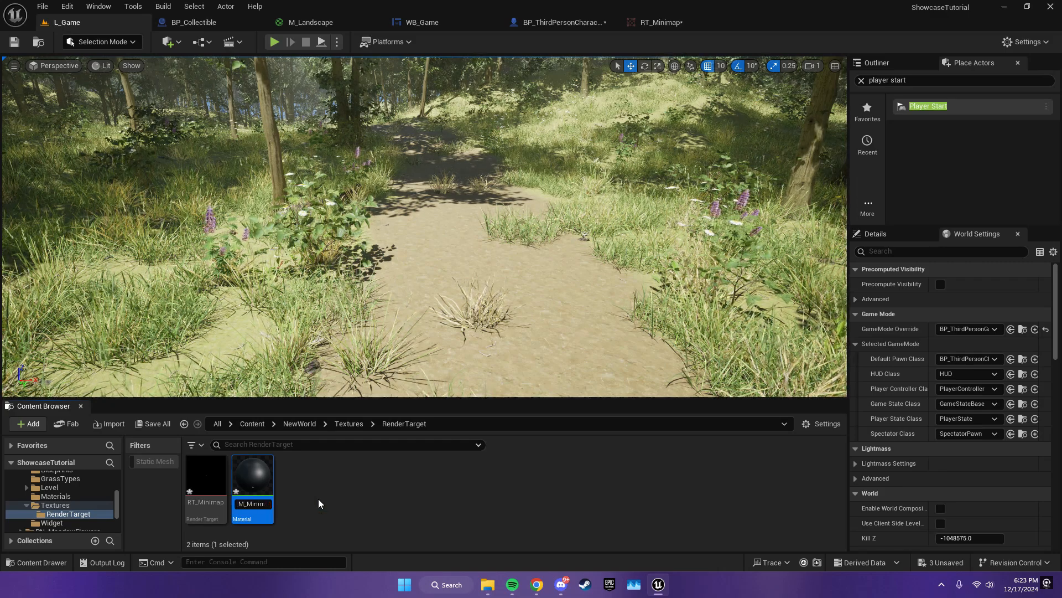
pyautogui.press('Return')
# - Open M_Minimap, set its Shading Model to Unlit and connect the Texture Sample's RGB output to Emissive Color
pyautogui.doubleClick(218, 475)
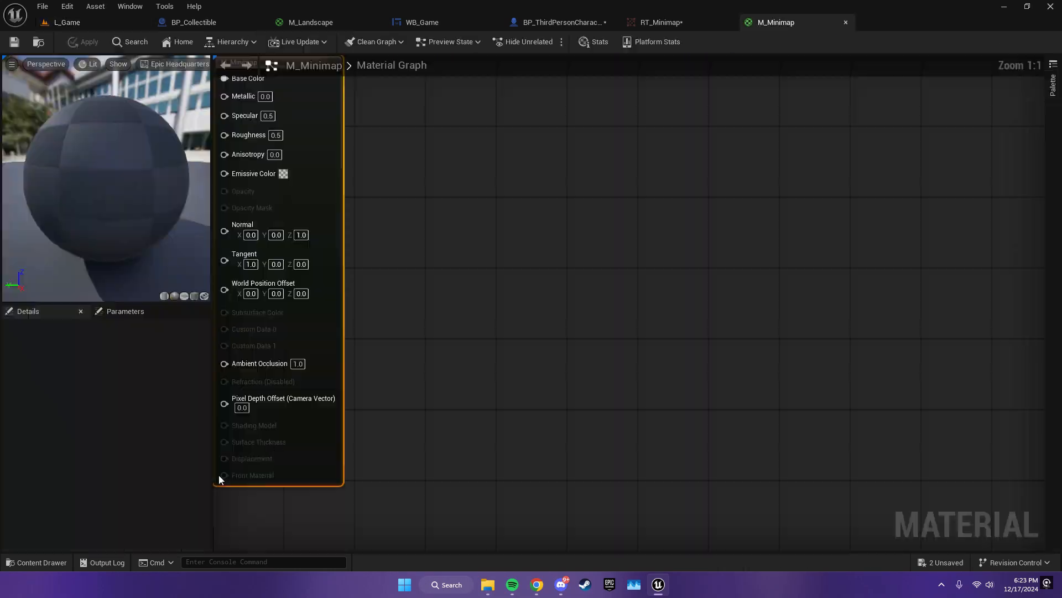
pyautogui.click(361, 268)
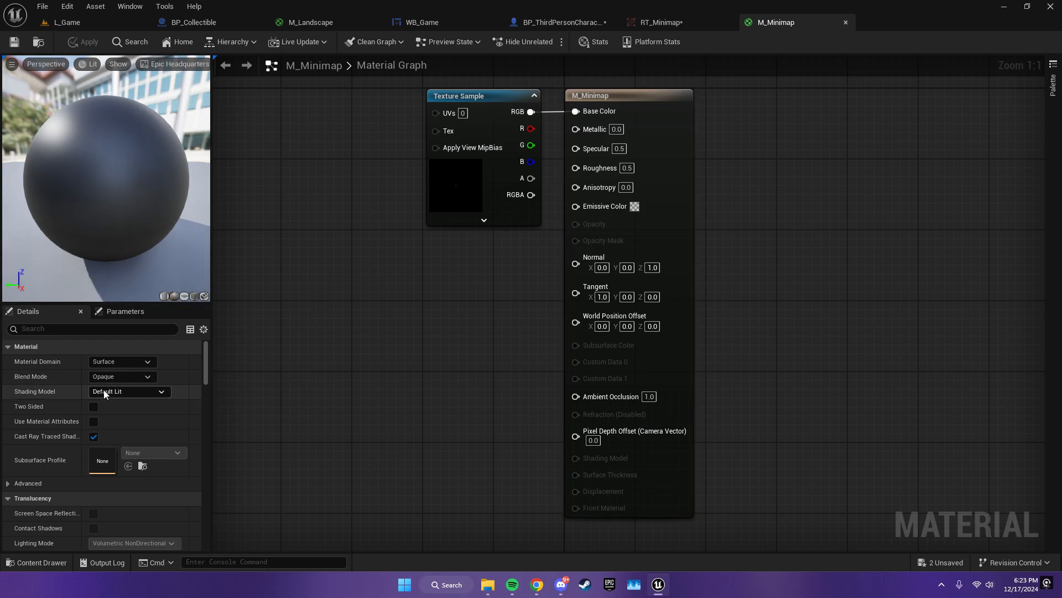
pyautogui.click(104, 391)
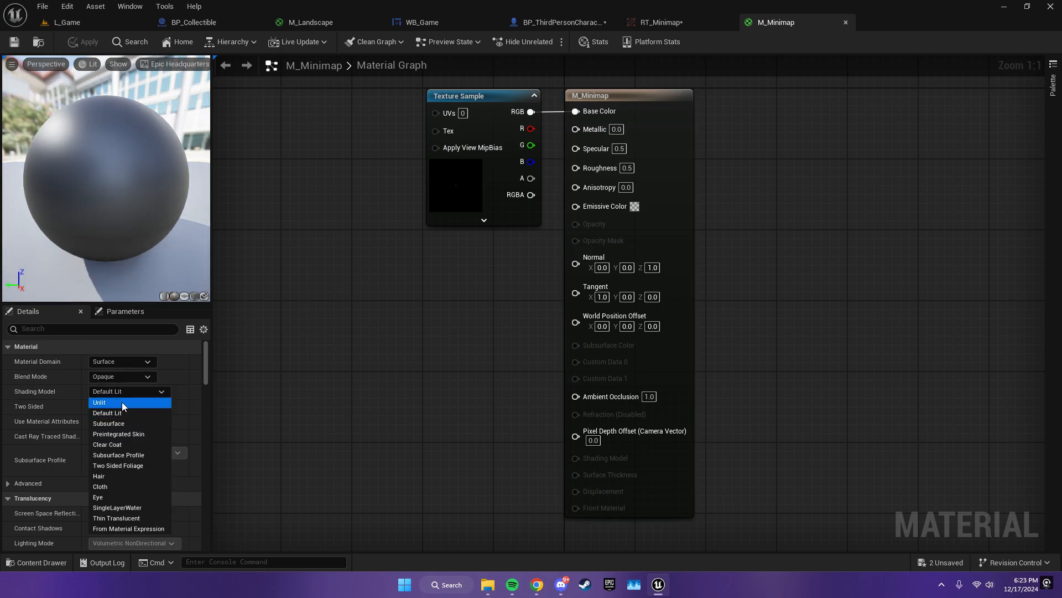
pyautogui.click(122, 402)
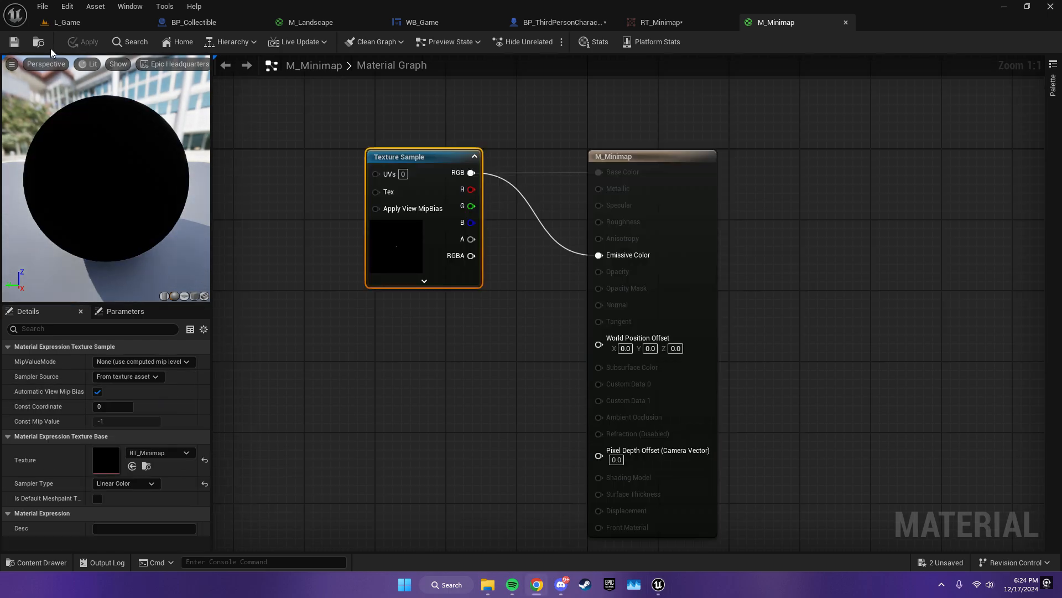
# - Assign the M_Minimap material as the brush image of the minimap image in WB_Game
pyautogui.click(67, 22)
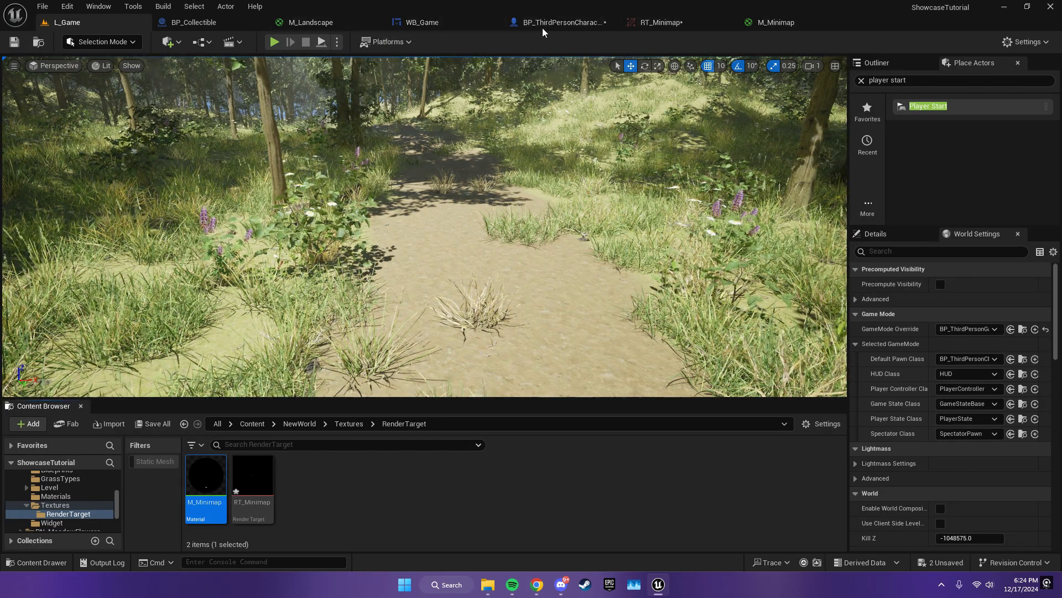
pyautogui.click(423, 27)
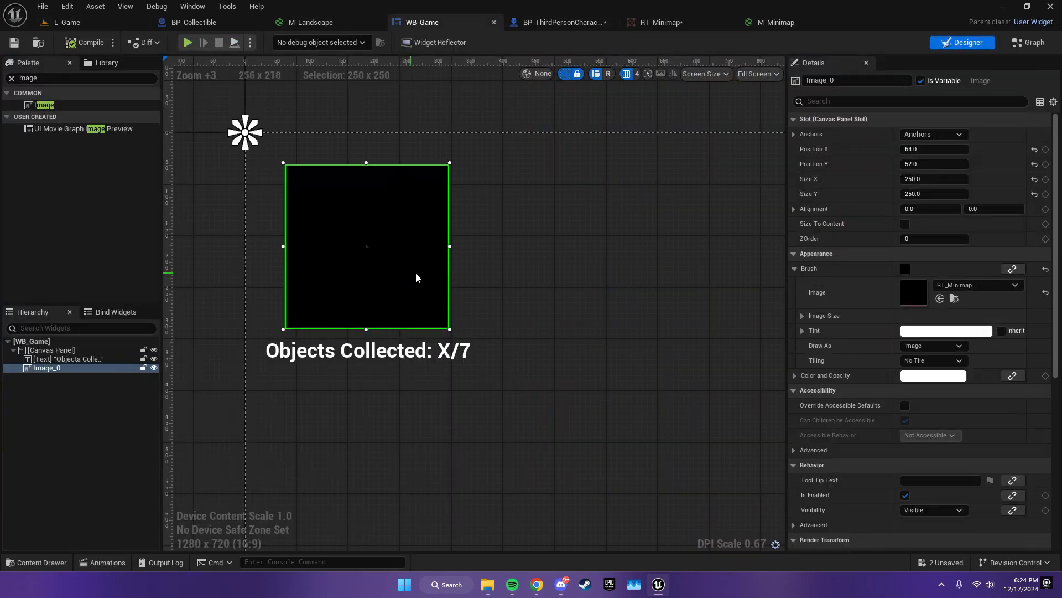
pyautogui.click(940, 298)
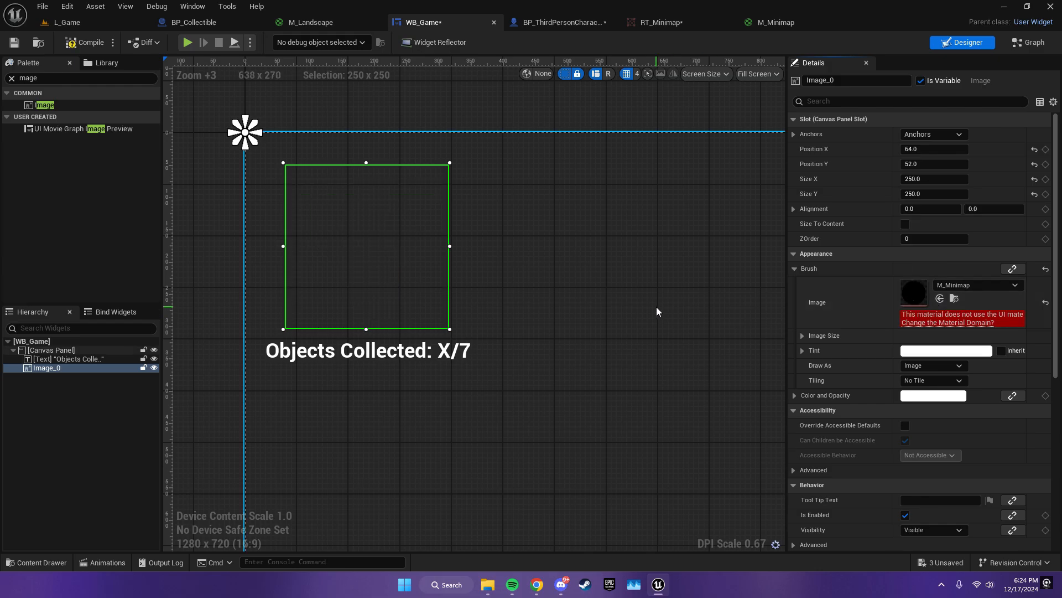
# - Set the Material Domain of M_Minimap to User Interface and save the material
pyautogui.click(742, 22)
pyautogui.click(247, 364)
pyautogui.click(133, 363)
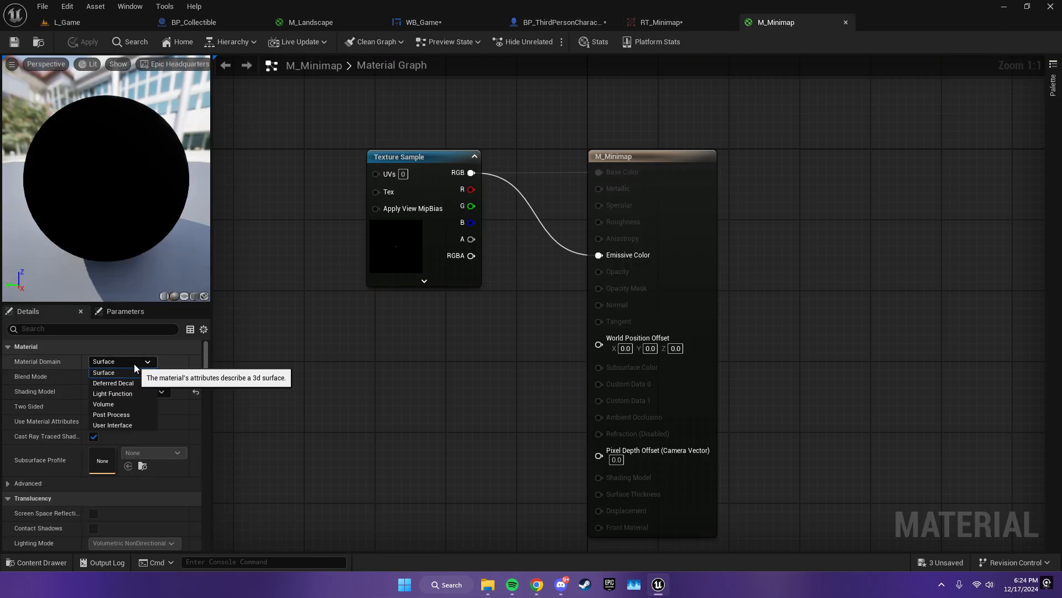
pyautogui.click(114, 424)
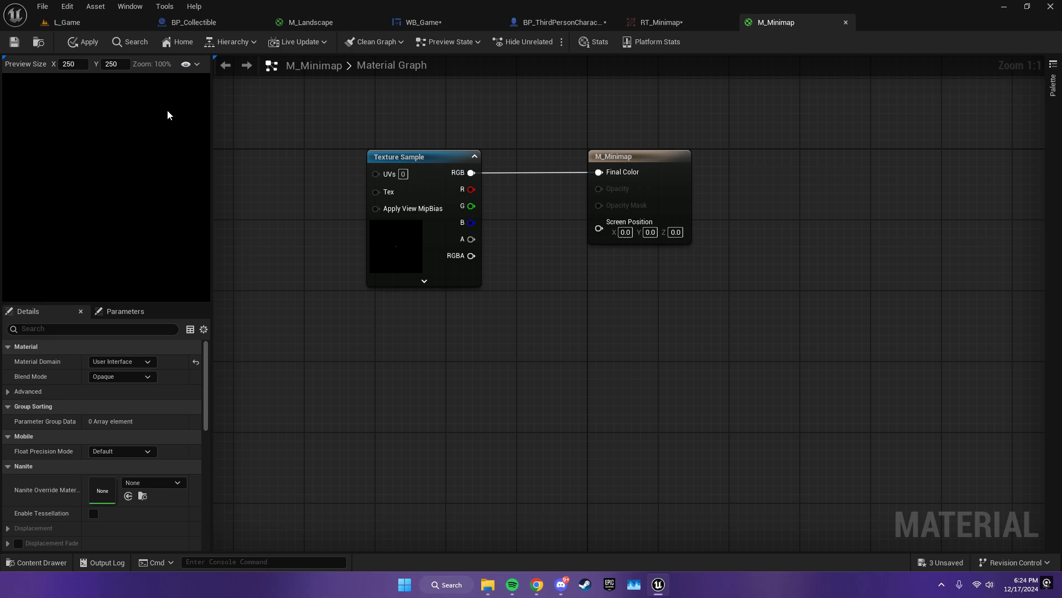
pyautogui.click(14, 42)
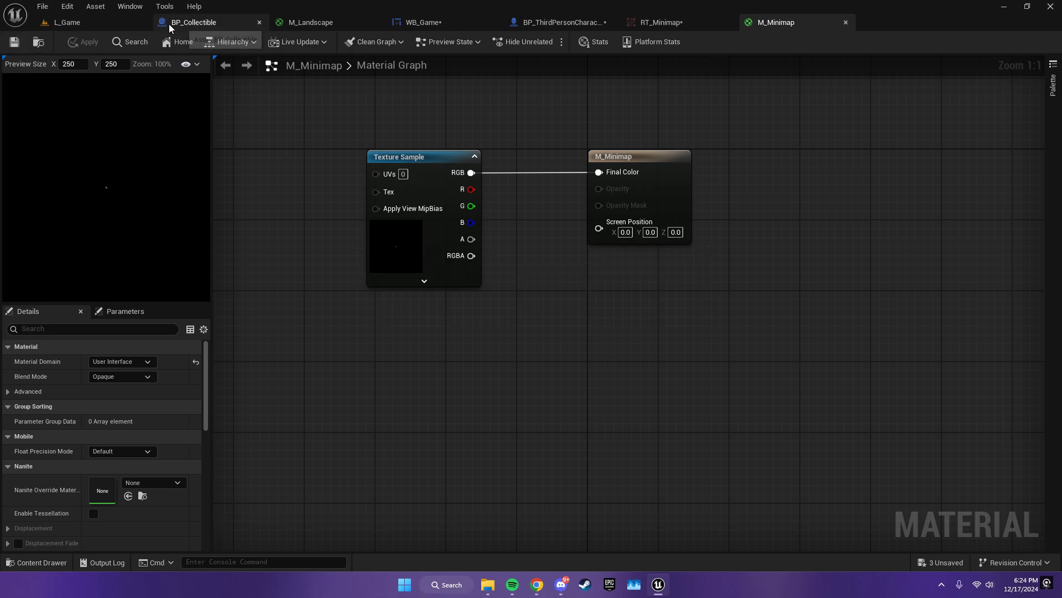
# - Check the minimap image in WB_Game and playtest the level by walking the character forward
pyautogui.click(420, 26)
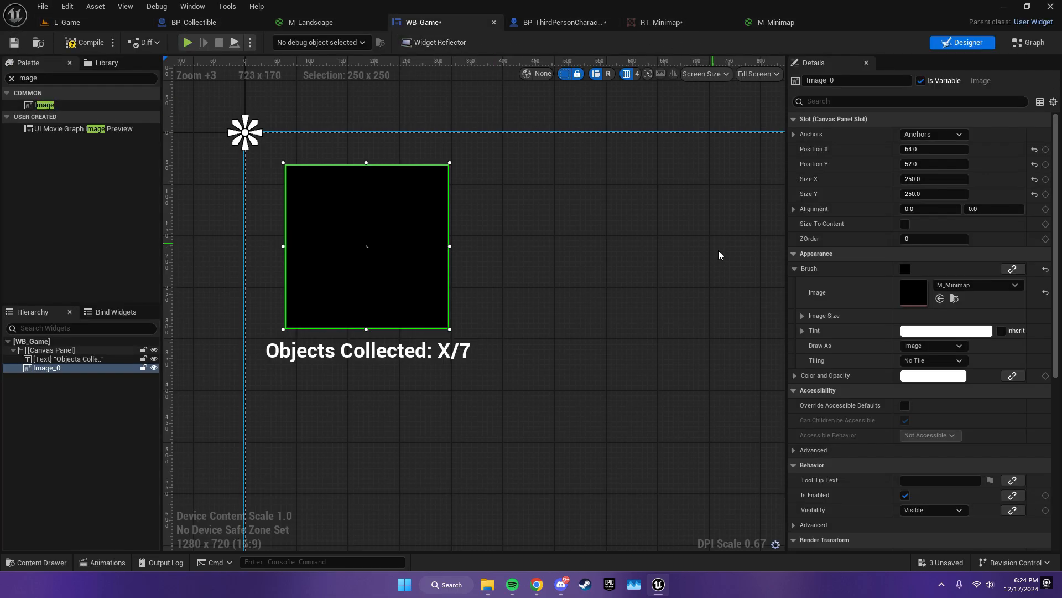
pyautogui.click(629, 266)
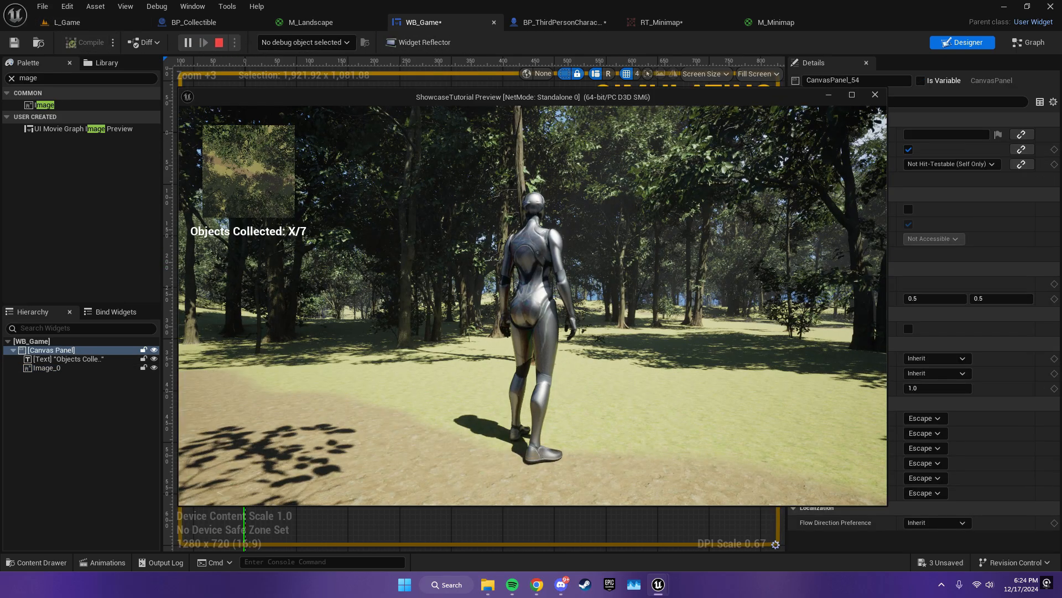
pyautogui.press('w')
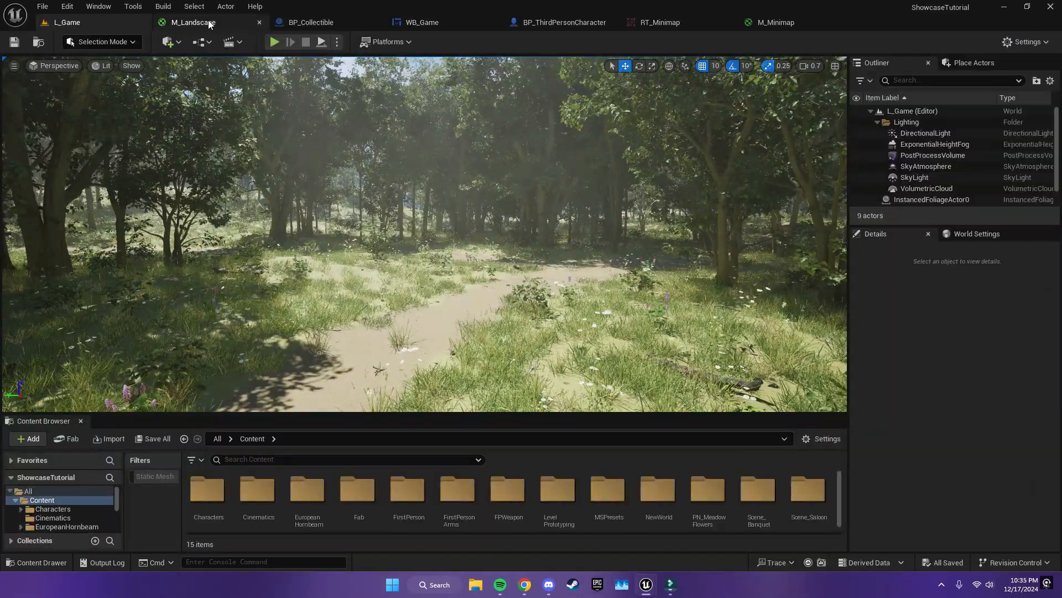
# - Open BP_ThirdPersonCharacter and examine the camera settings of the SpringArm that carries the scene capture
pyautogui.click(556, 25)
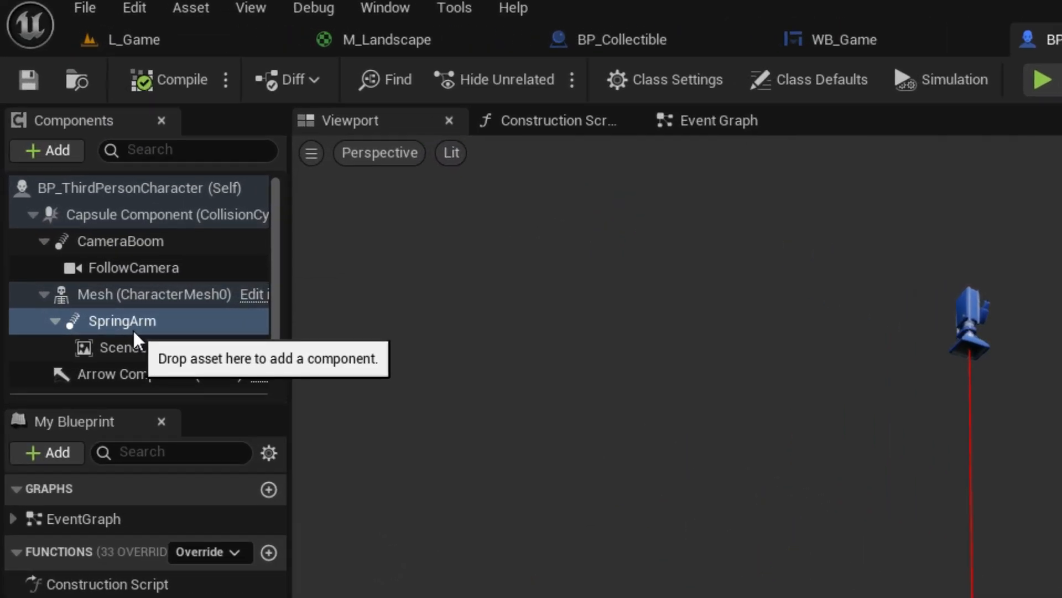
pyautogui.click(70, 176)
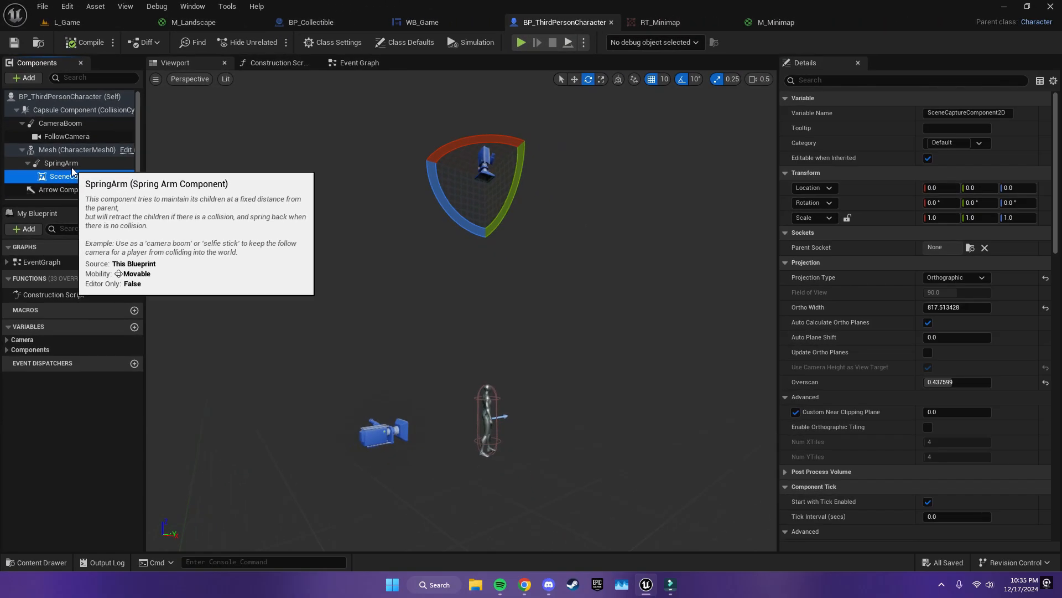
pyautogui.click(144, 330)
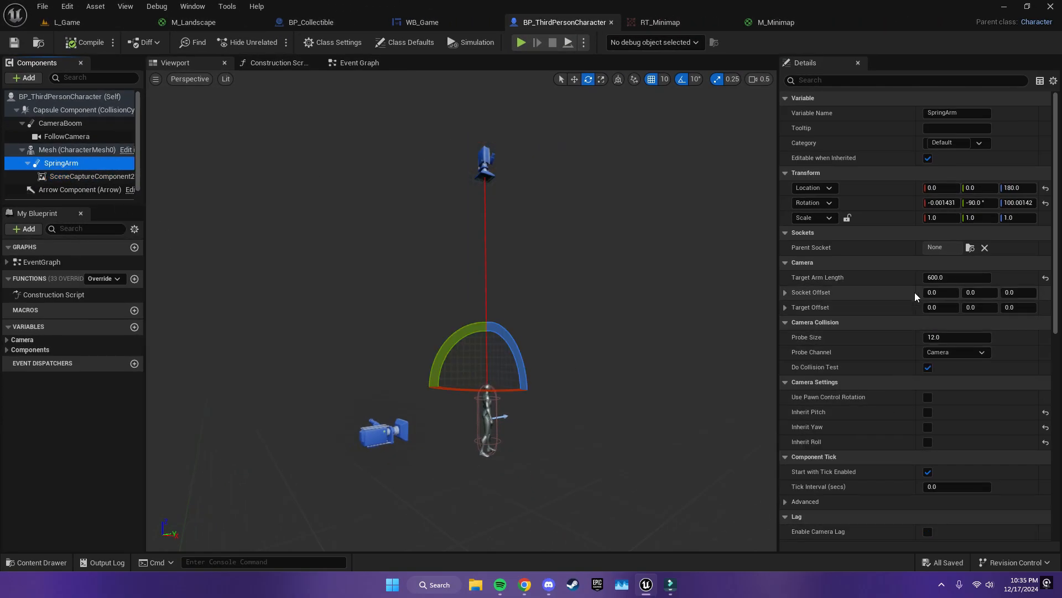
pyautogui.scroll(-3, 895, 416)
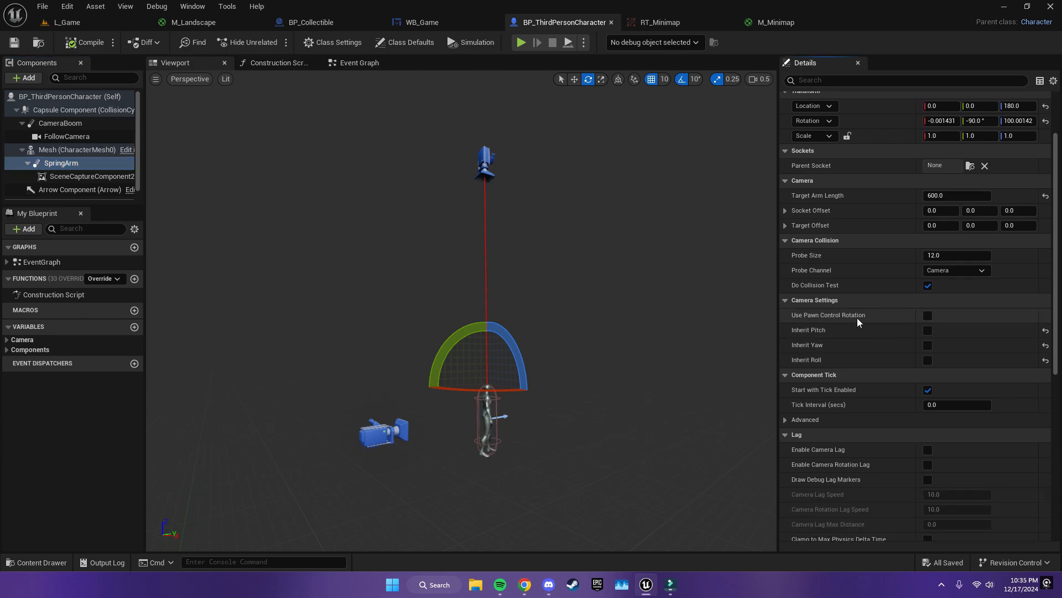
# - Enable Inherit Pitch, Inherit Yaw and Inherit Roll on the SpringArm, and disable all three again
pyautogui.click(927, 331)
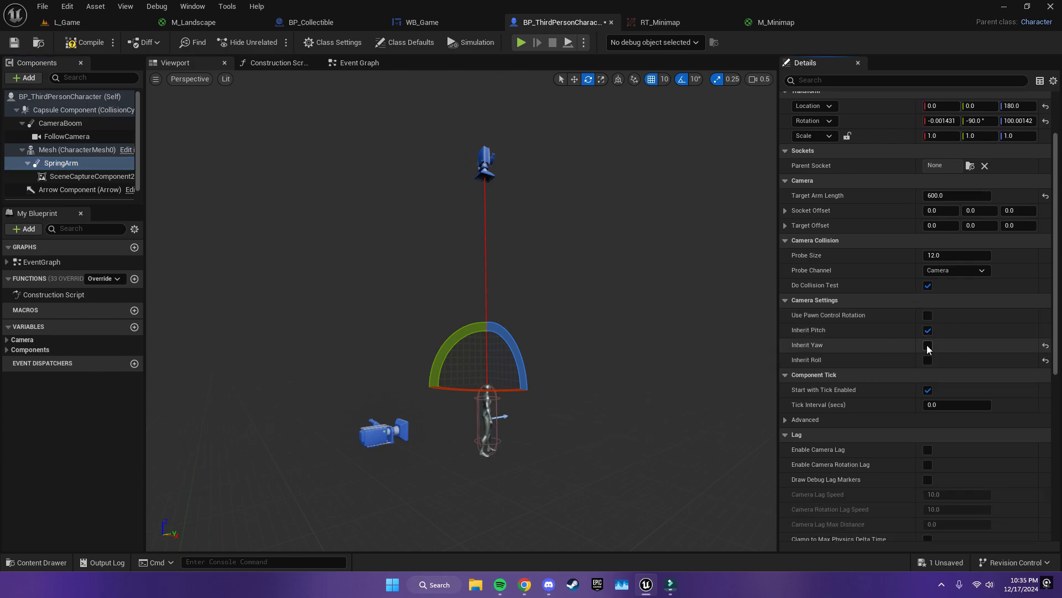
pyautogui.click(927, 345)
pyautogui.click(928, 360)
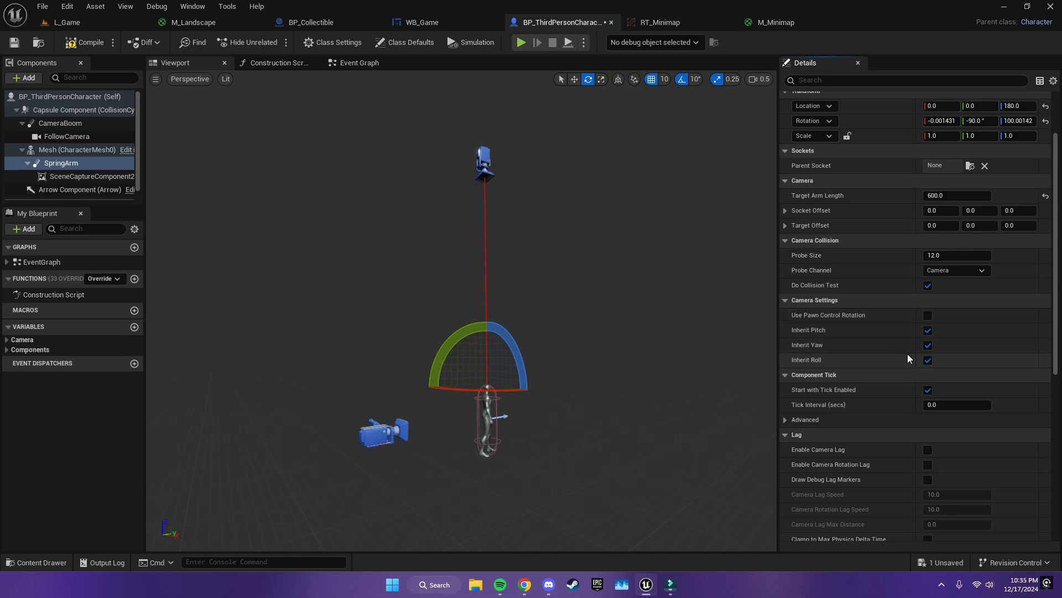
pyautogui.click(928, 330)
pyautogui.click(927, 344)
pyautogui.click(928, 360)
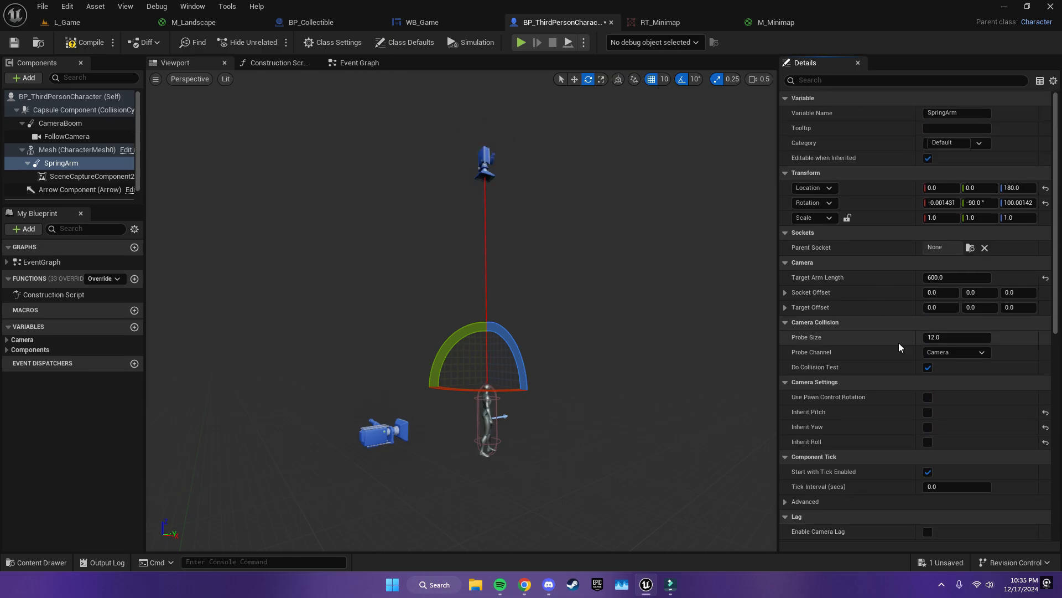
# - Set SceneCaptureComponent2D's Ortho Width to 800 and Overscan to 0, without a custom near clipping plane, then save and playtest
pyautogui.click(89, 176)
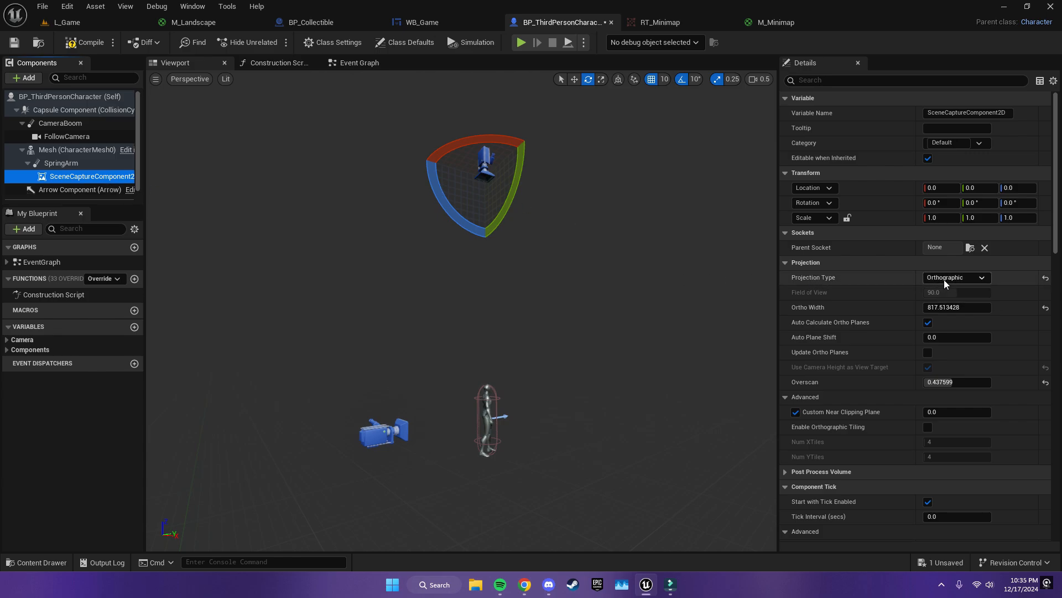
pyautogui.click(957, 306)
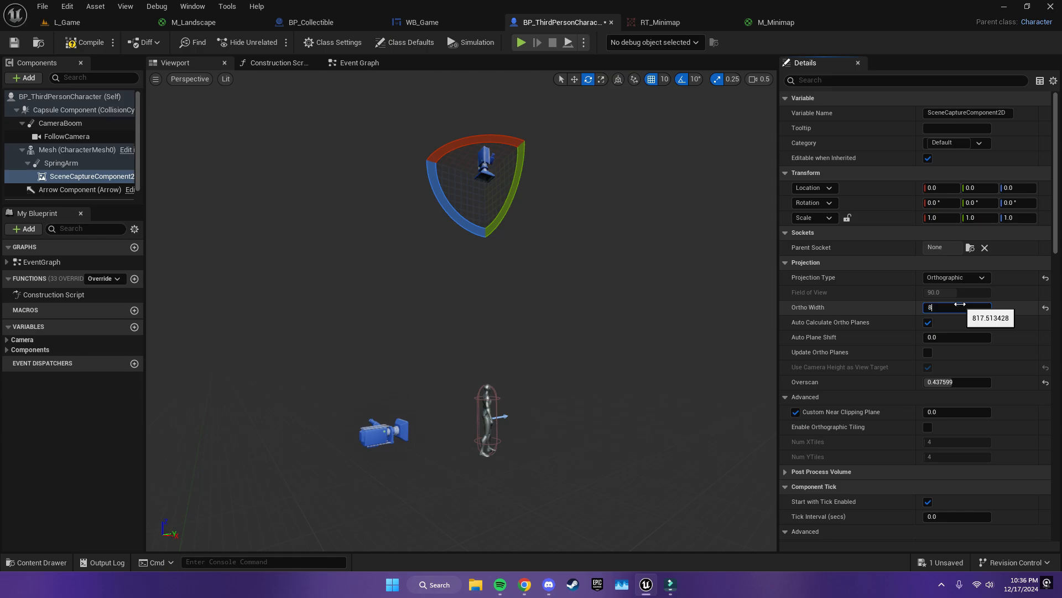
pyautogui.hotkey('ctrl', 's')
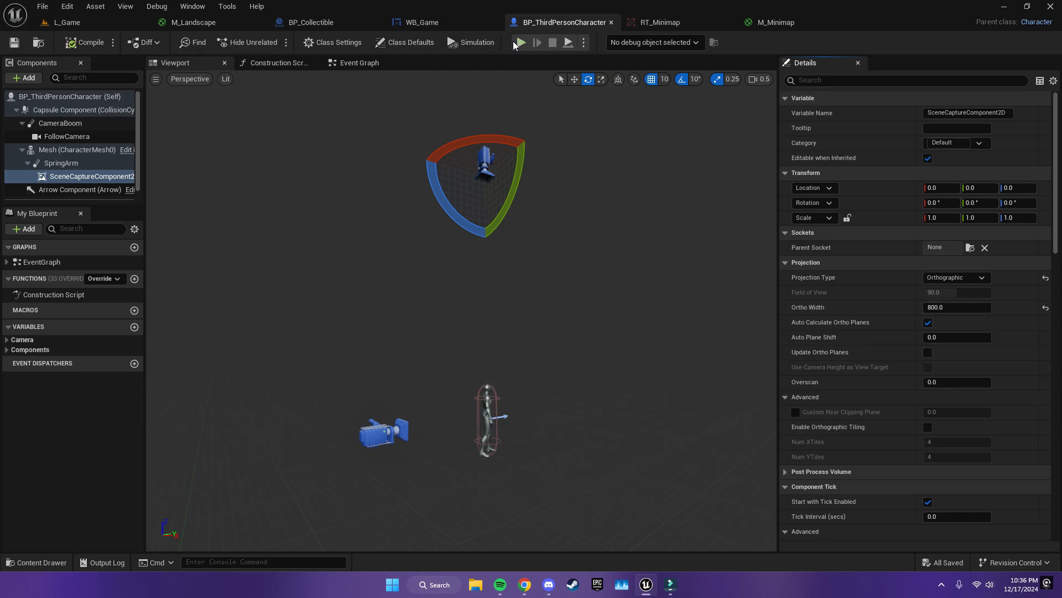
pyautogui.click(521, 42)
pyautogui.press('w')
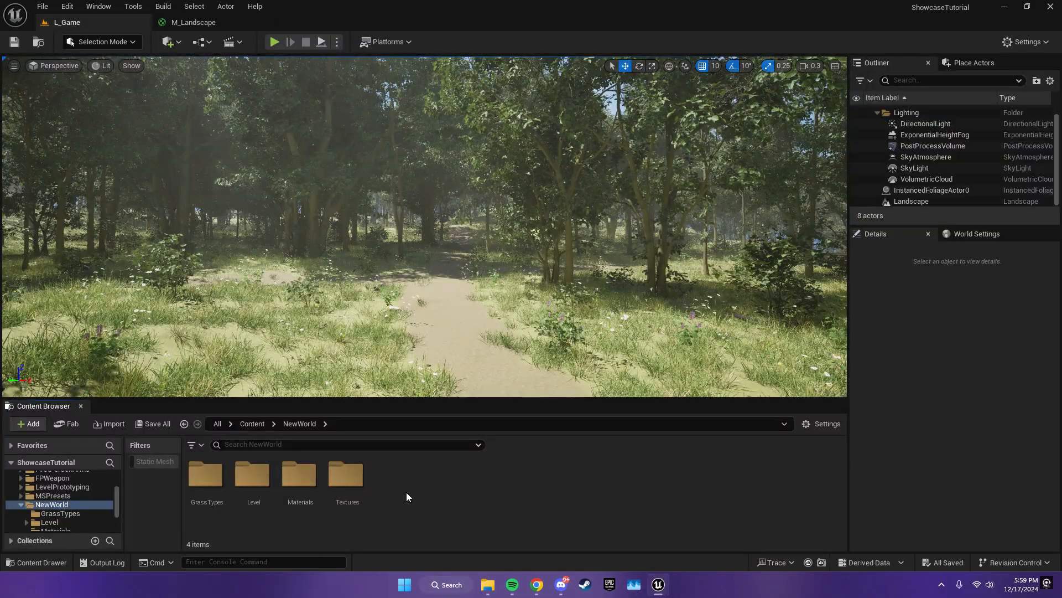
# - Create a folder named Blueprints inside the NewWorld folder
pyautogui.rightClick(406, 492)
pyautogui.click(463, 132)
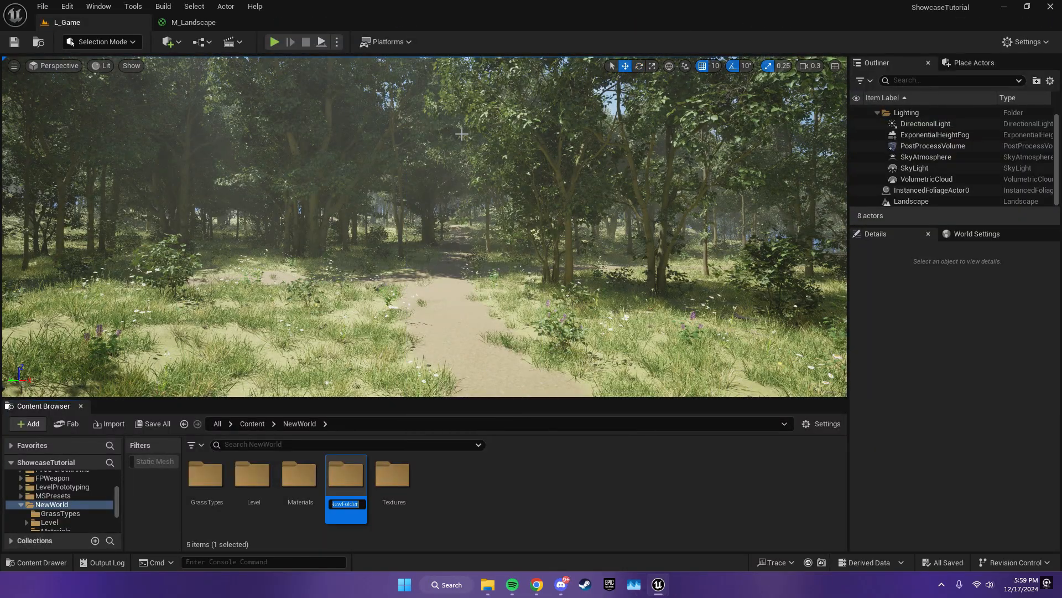
pyautogui.write('Bluepri')
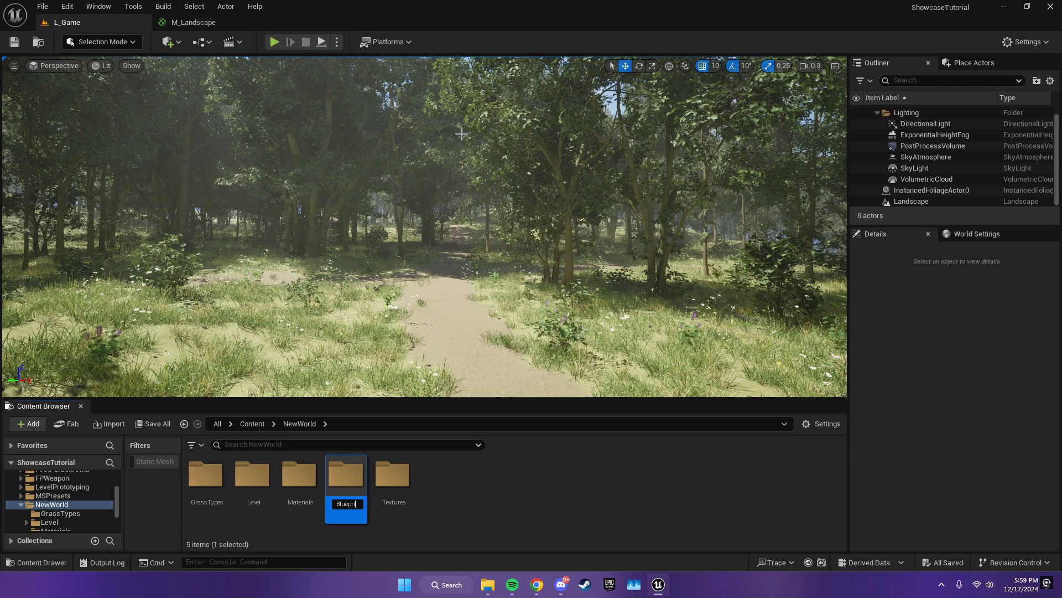
pyautogui.write('nts')
pyautogui.press('Return')
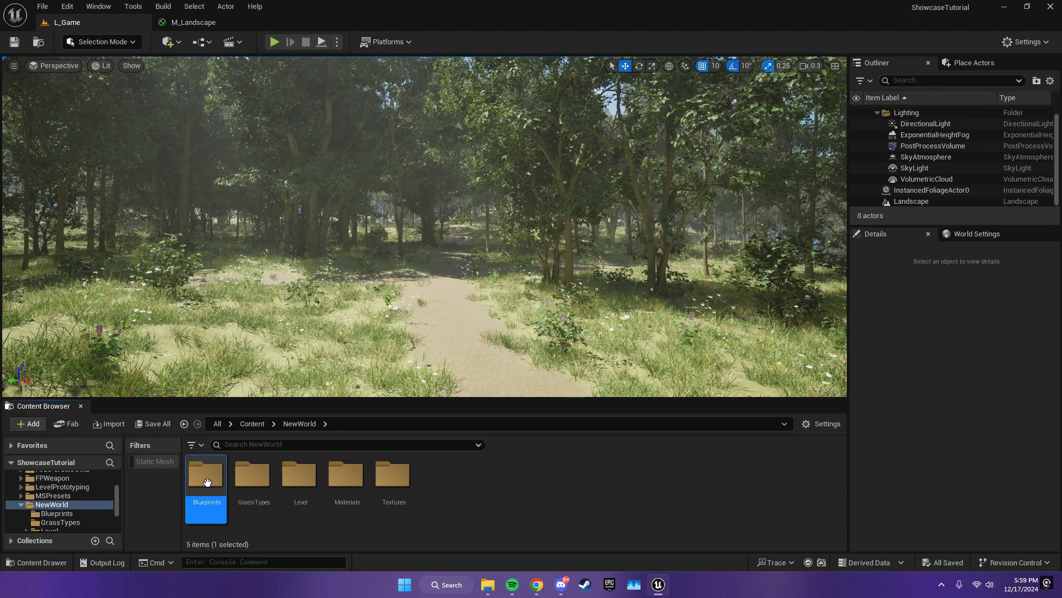
# - Create an Actor Blueprint Class named BP_Collectible in the Blueprints folder
pyautogui.doubleClick(207, 482)
pyautogui.rightClick(270, 479)
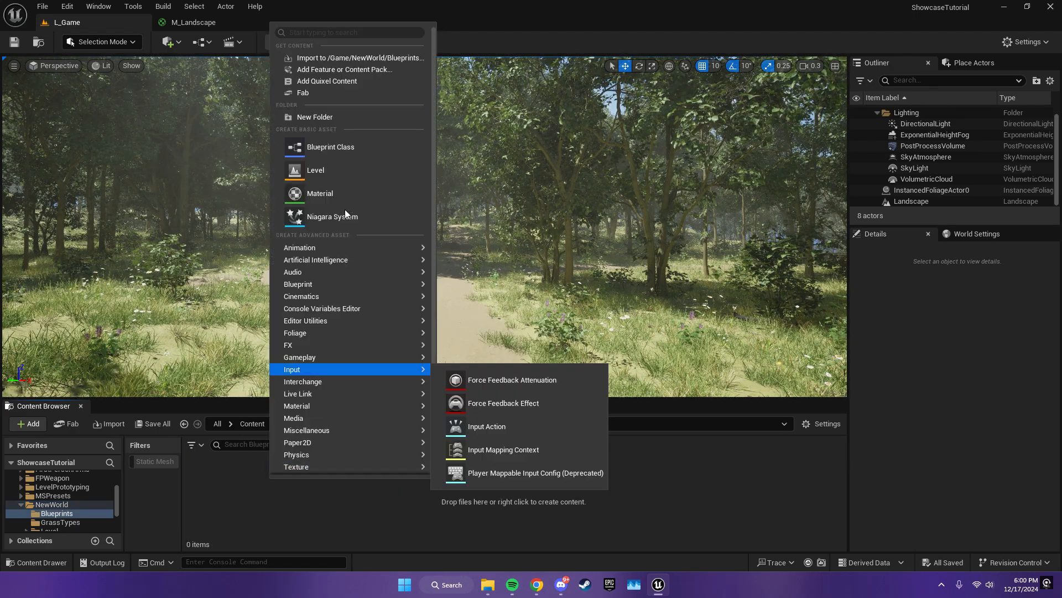
pyautogui.click(339, 147)
pyautogui.click(402, 200)
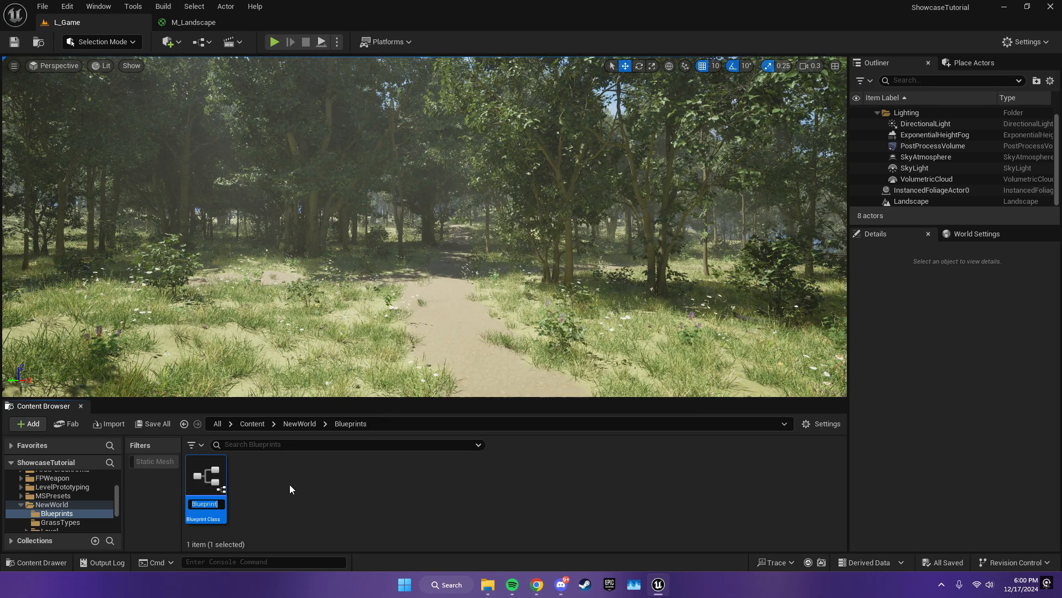
pyautogui.write('BP_Coll')
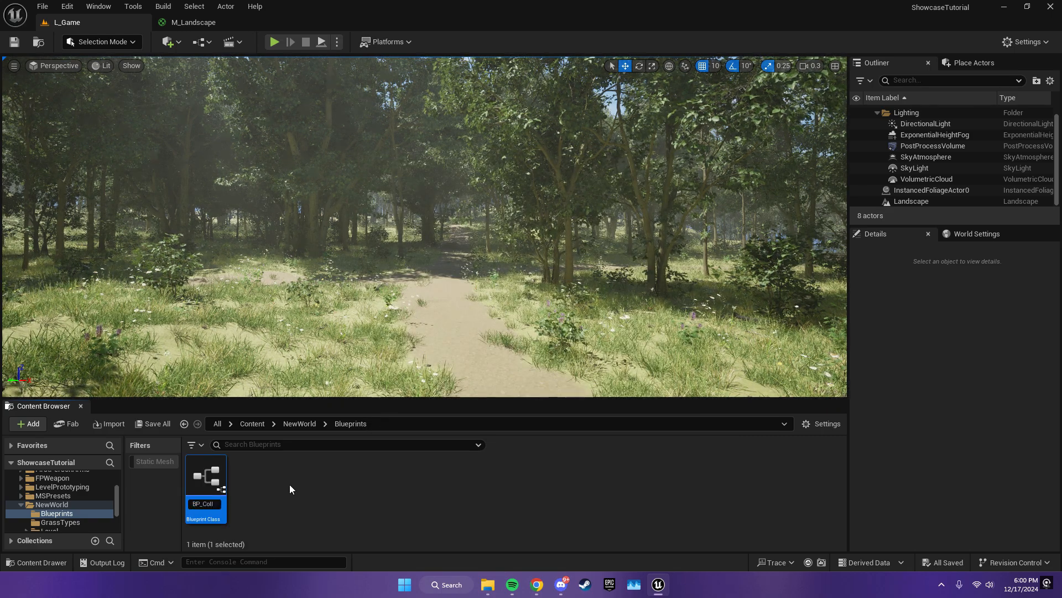
pyautogui.write('ectible')
pyautogui.press('Return')
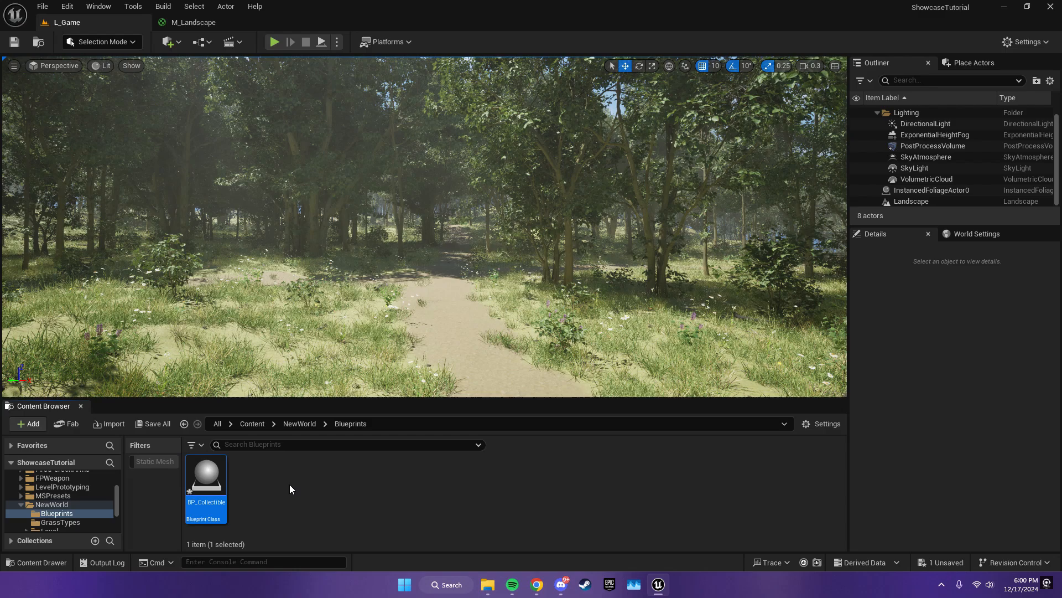
# - Open BP_Collectible and add a Static Mesh component with a Sphere Collision component under it
pyautogui.doubleClick(209, 472)
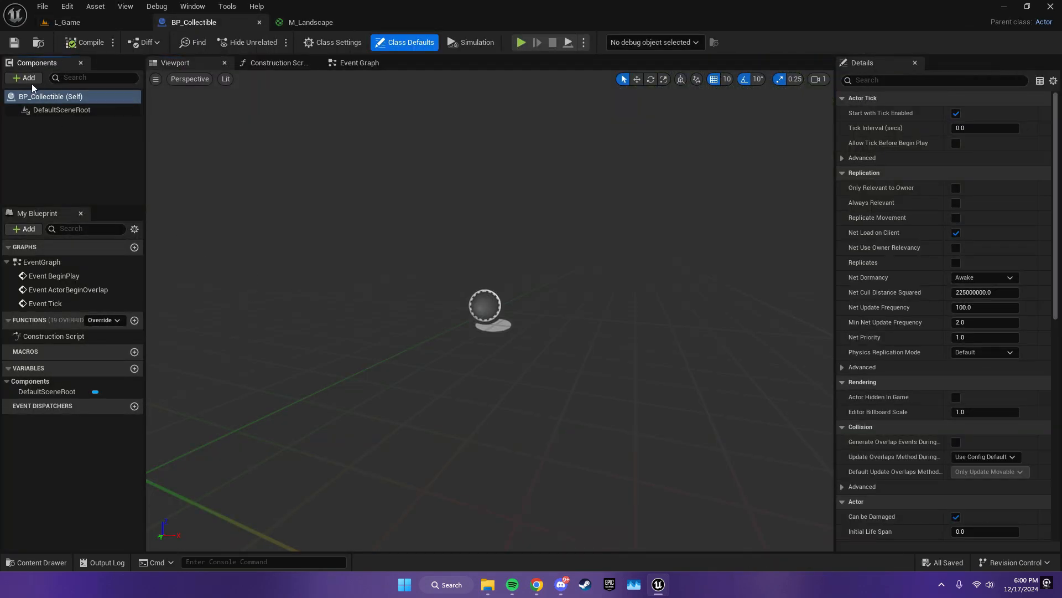
pyautogui.click(27, 78)
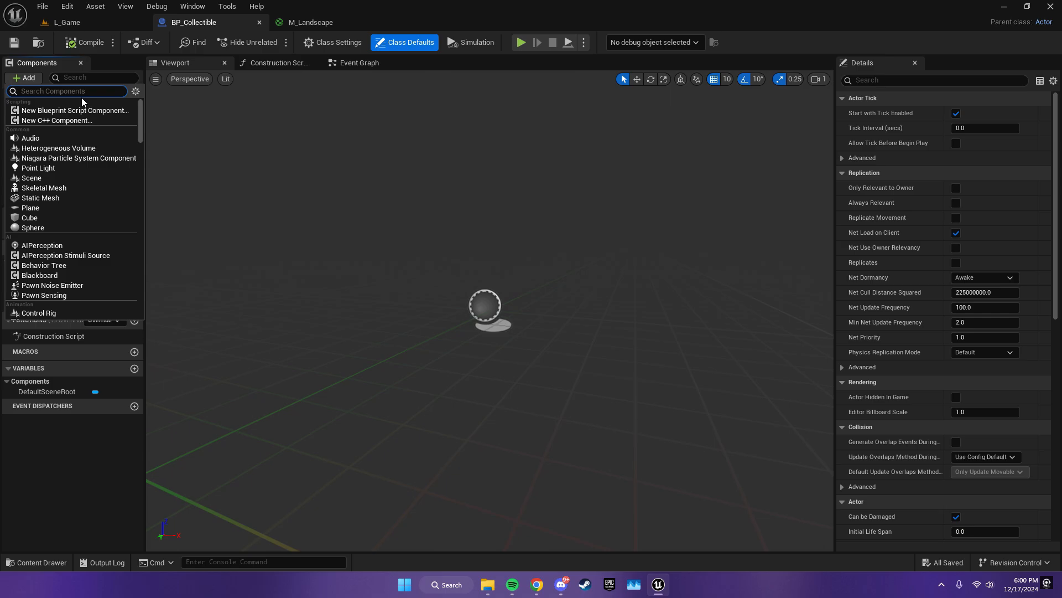
pyautogui.click(60, 197)
pyautogui.click(87, 163)
pyautogui.click(28, 78)
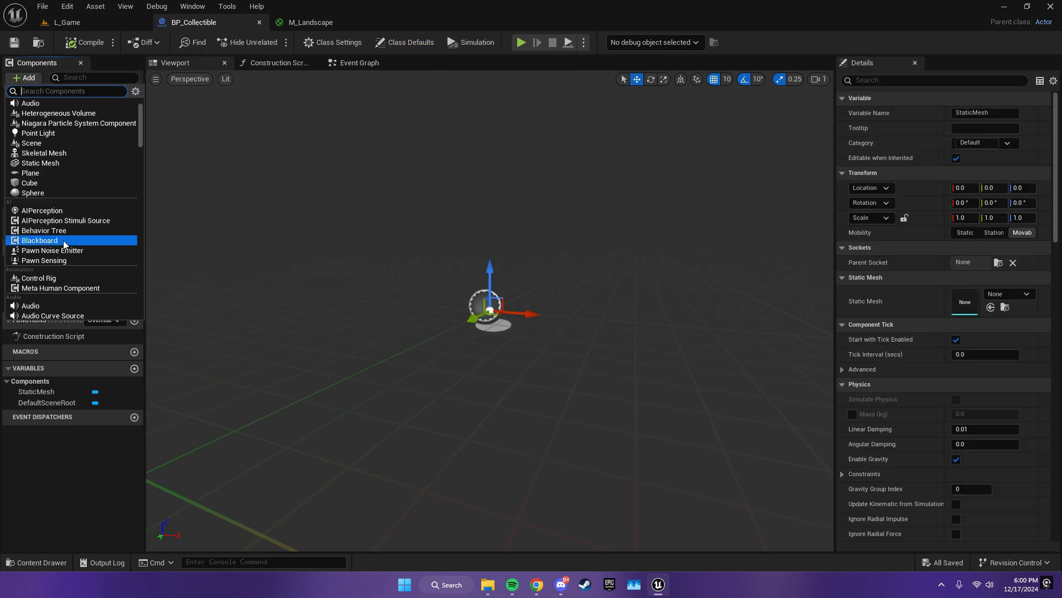
pyautogui.scroll(-10, 64, 244)
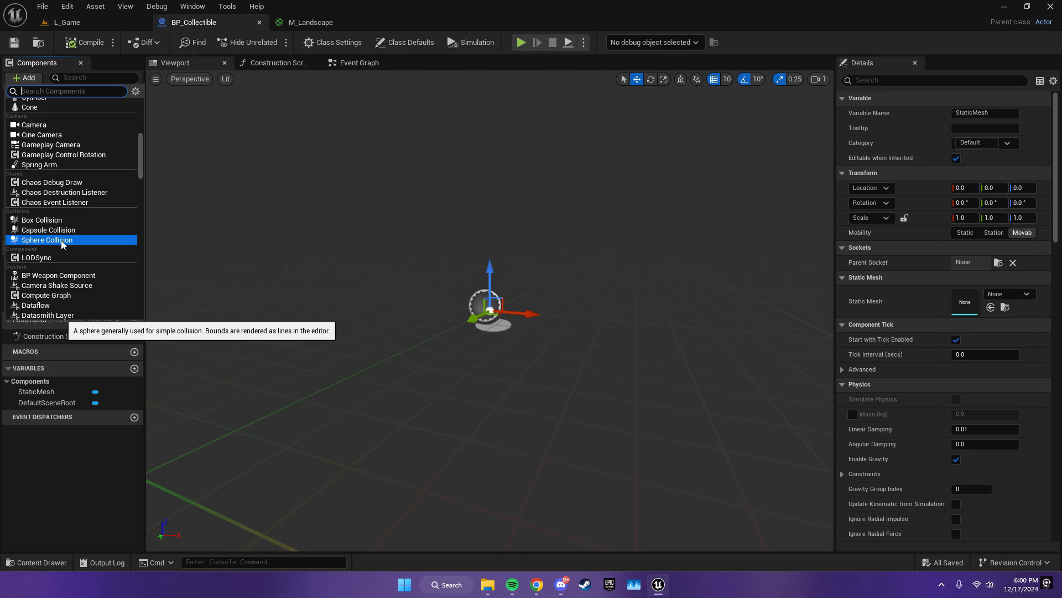
pyautogui.click(63, 240)
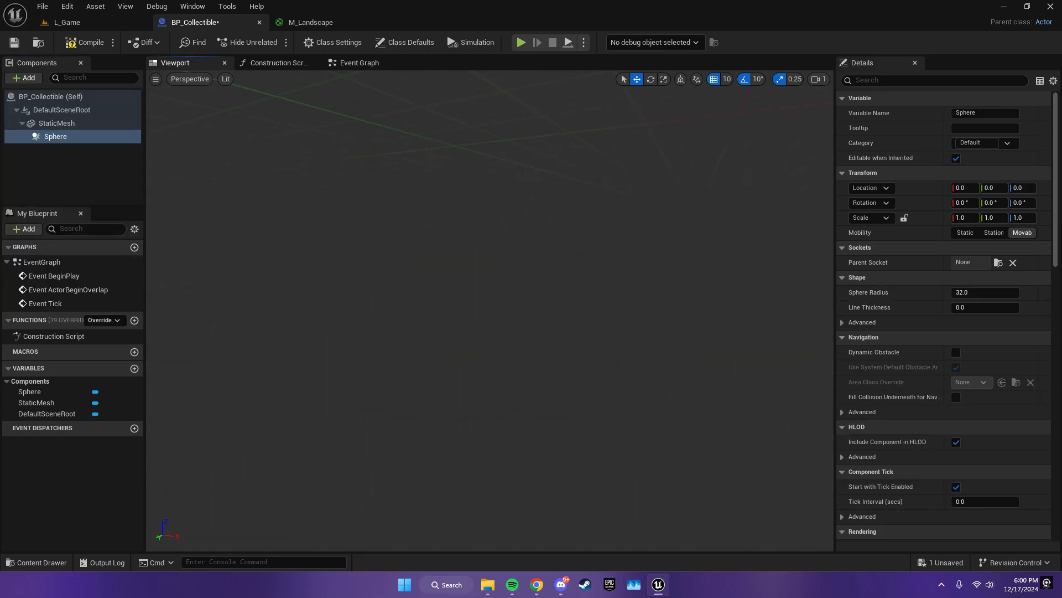
# - Scale the Sphere collision component uniformly to 1.5, then compile and save BP_Collectible
pyautogui.scroll(-5, 476, 309)
pyautogui.moveTo(476, 309); pyautogui.dragTo(477, 332, button='right')
pyautogui.press('r')
pyautogui.moveTo(478, 327)
pyautogui.mouseDown()
pyautogui.moveTo(515, 310)
pyautogui.moveTo(495, 318)
pyautogui.mouseUp()
pyautogui.click(72, 43)
pyautogui.hotkey('ctrl', 's')
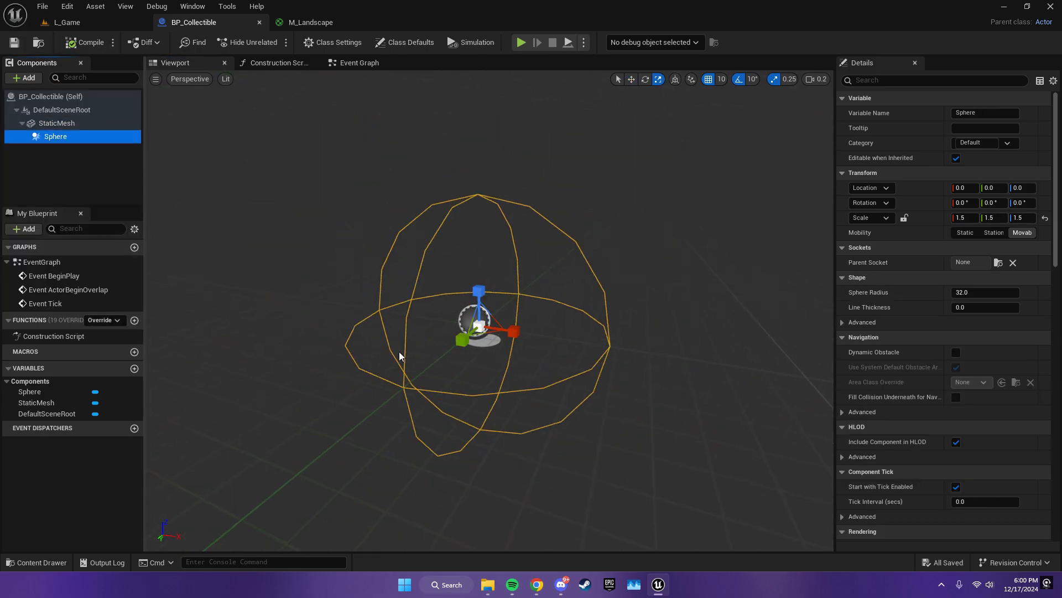
# - Add an Audio component under the StaticMesh component of BP_Collectible
pyautogui.click(55, 123)
pyautogui.click(25, 78)
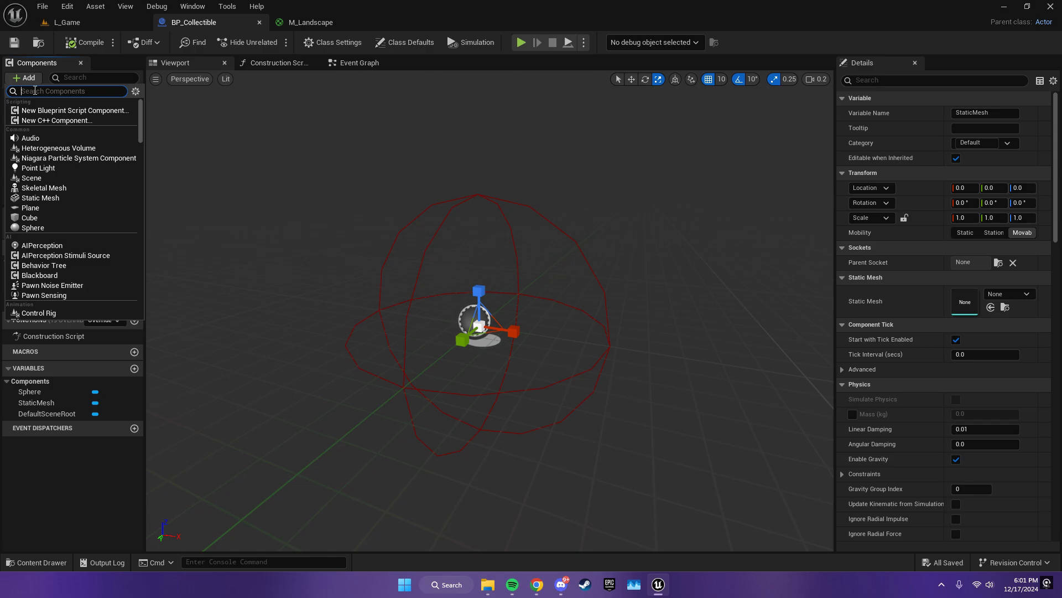
pyautogui.write('audio')
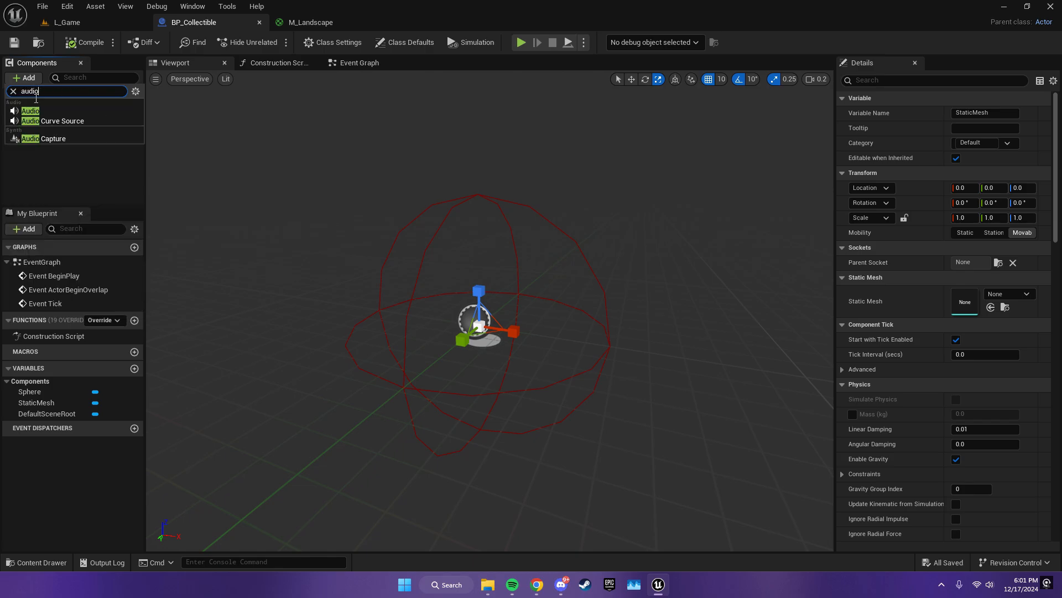
pyautogui.click(30, 112)
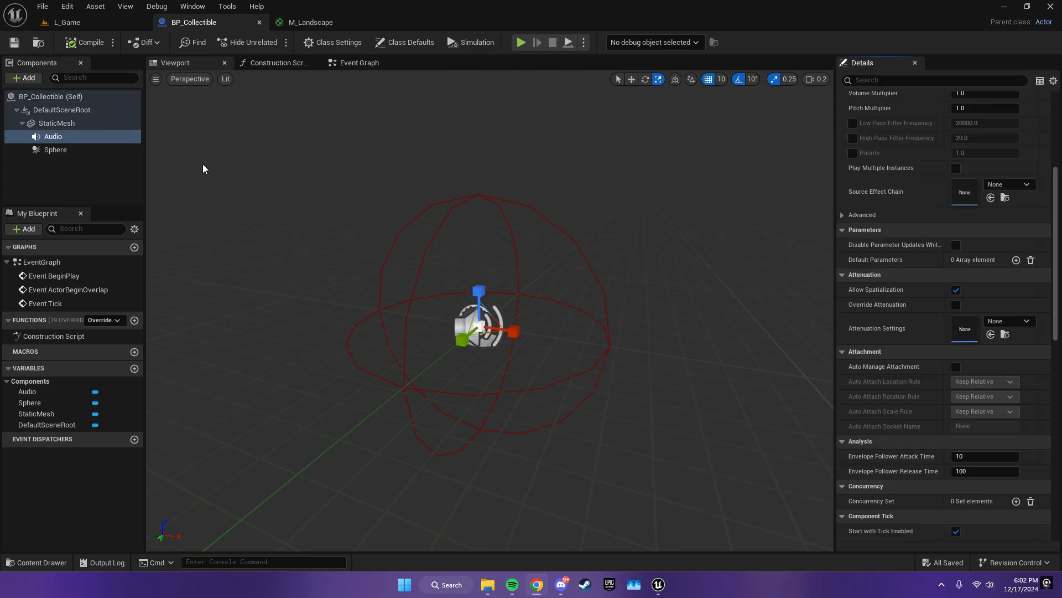
# - Add an On Component Begin Overlap event for the Sphere component in BP_Collectible's Event Graph
pyautogui.click(361, 63)
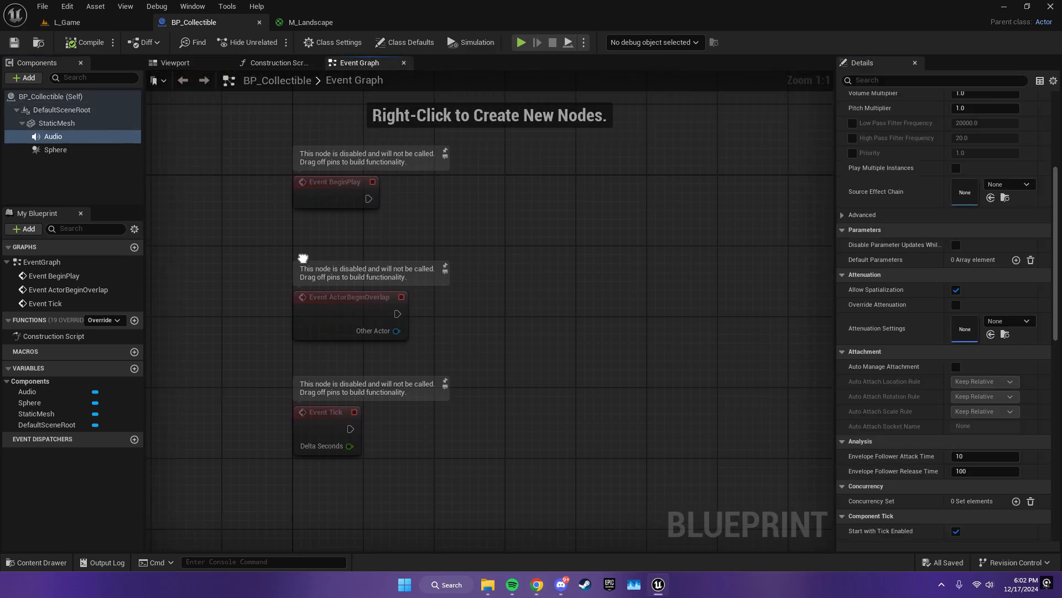
pyautogui.rightClick(60, 151)
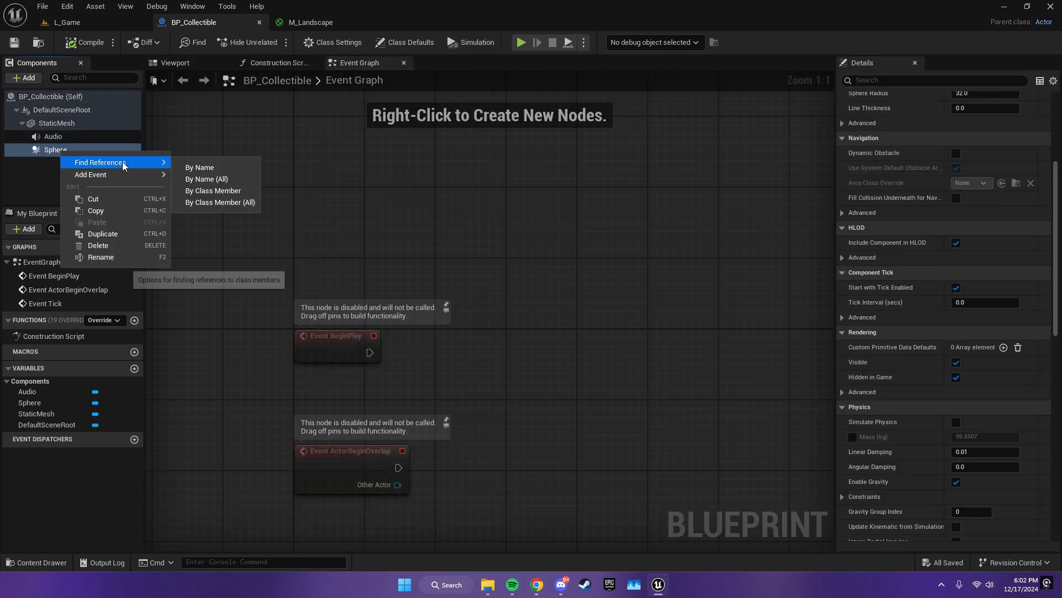
pyautogui.moveTo(130, 176)
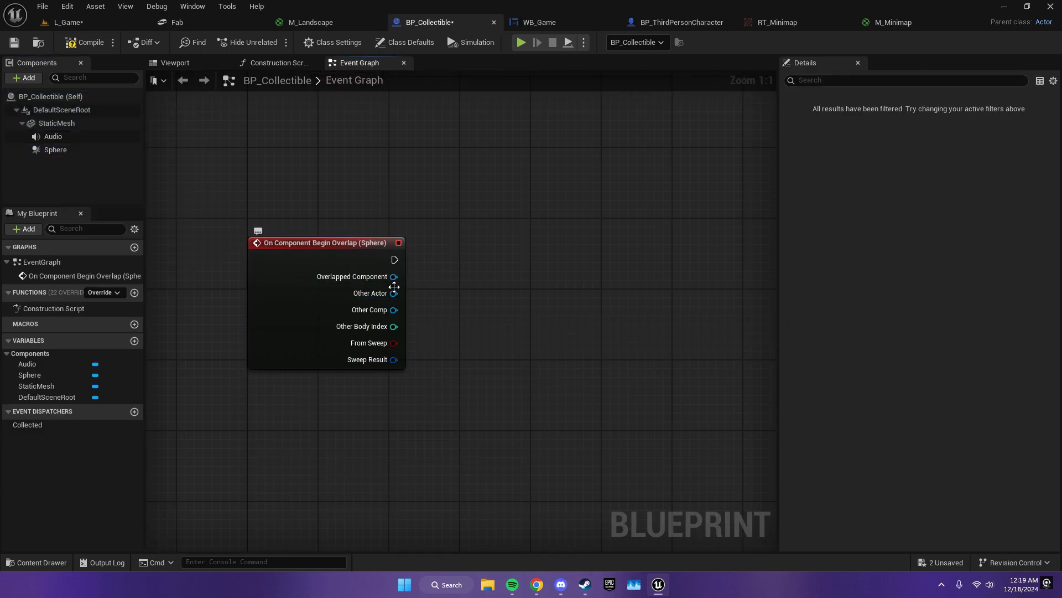
# - Cast the overlap event's Other Actor to BP_ThirdPersonCharacter and align the cast node with the event
pyautogui.moveTo(394, 293); pyautogui.dragTo(457, 287)
pyautogui.write('cast to third')
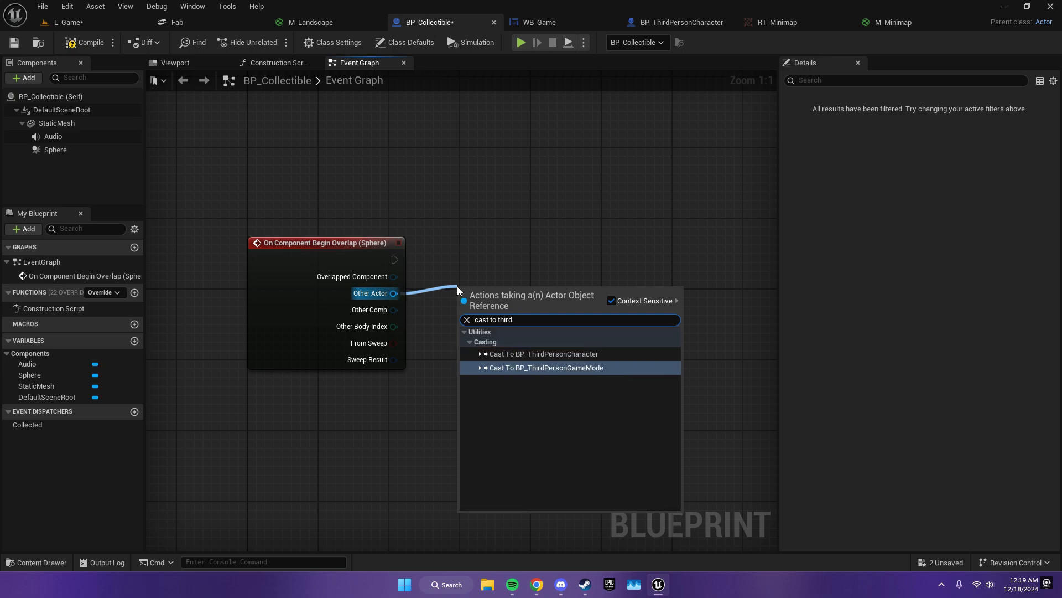
pyautogui.press('Up')
pyautogui.press('Return')
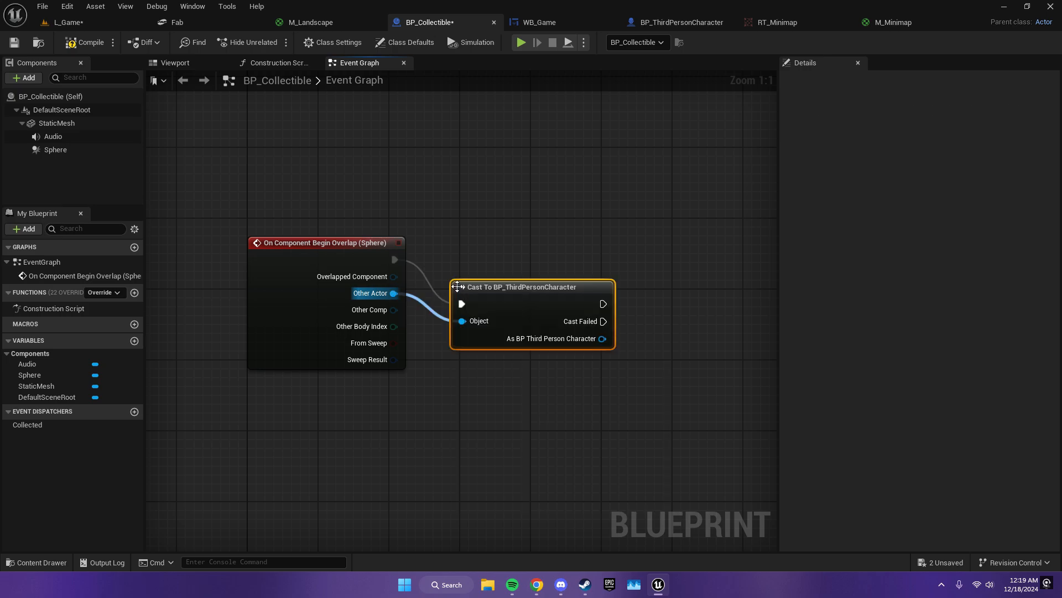
pyautogui.moveTo(503, 301); pyautogui.dragTo(489, 258)
# - Check the cast's As BP Third Person Character output with an Is Valid execution node aligned beside the cast
pyautogui.moveTo(582, 281); pyautogui.dragTo(415, 299, button='right')
pyautogui.moveTo(418, 313); pyautogui.dragTo(503, 304)
pyautogui.write('is valid')
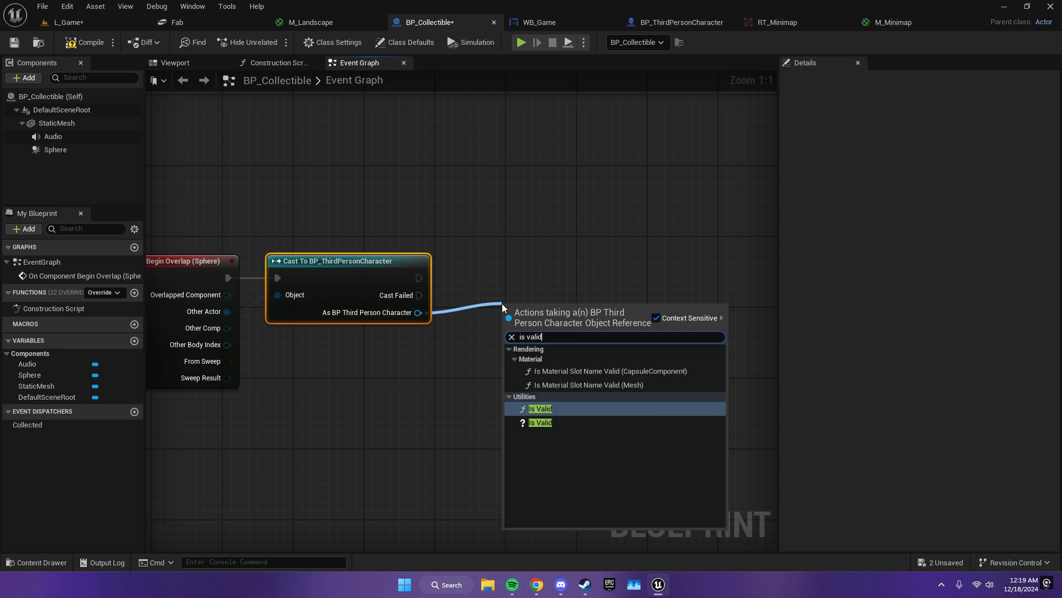
pyautogui.press('Down')
pyautogui.press('Return')
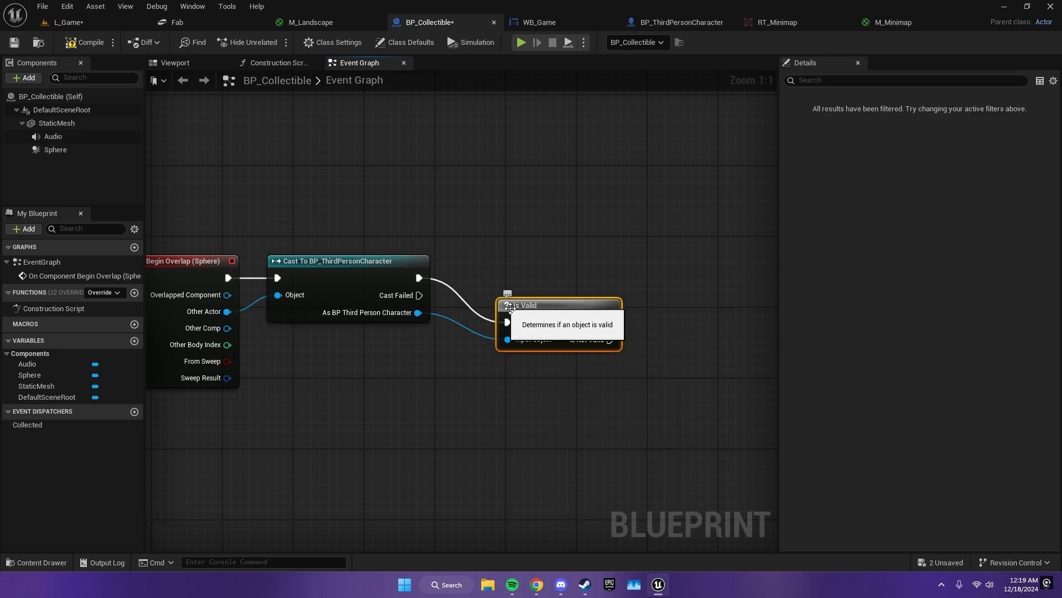
pyautogui.moveTo(553, 316); pyautogui.dragTo(524, 284)
pyautogui.moveTo(524, 284); pyautogui.dragTo(429, 355, button='right')
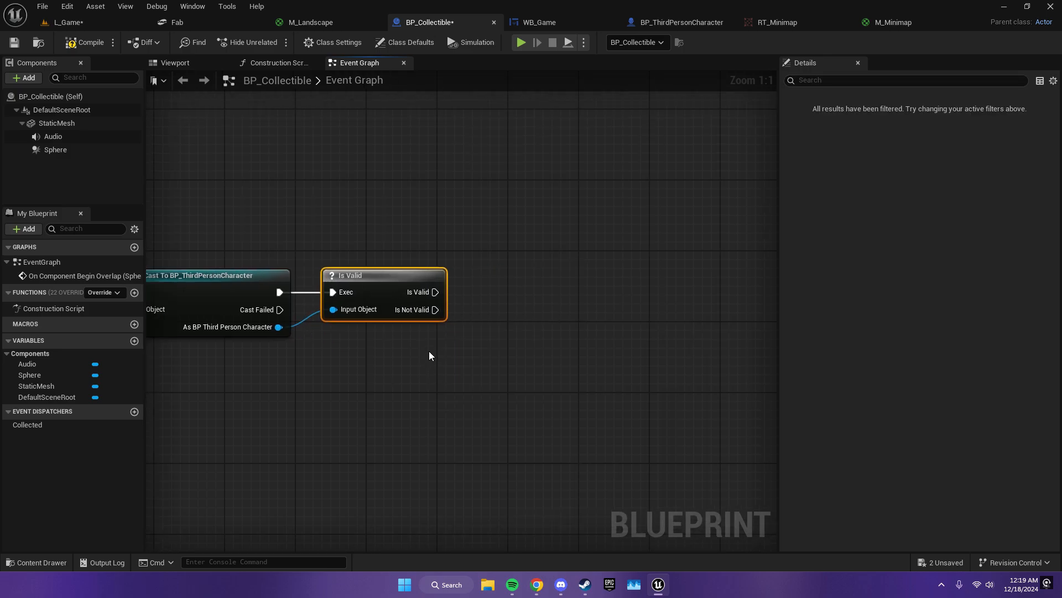
# - Connect a Destroy Actor node to the Is Valid output and align it with the chain
pyautogui.moveTo(435, 291); pyautogui.dragTo(474, 291)
pyautogui.write('d')
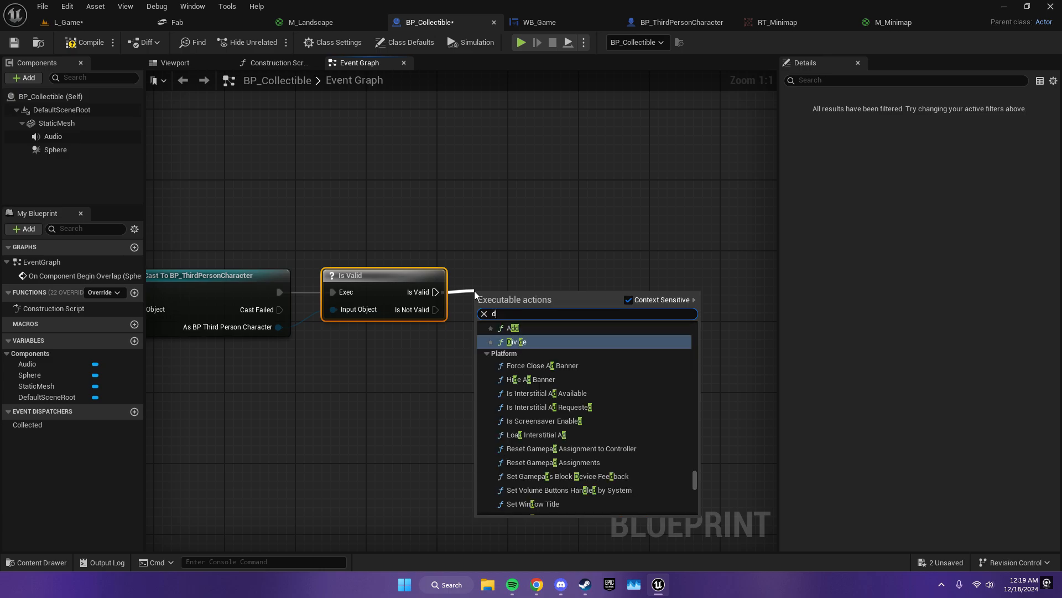
pyautogui.write('estroy')
pyautogui.press('Return')
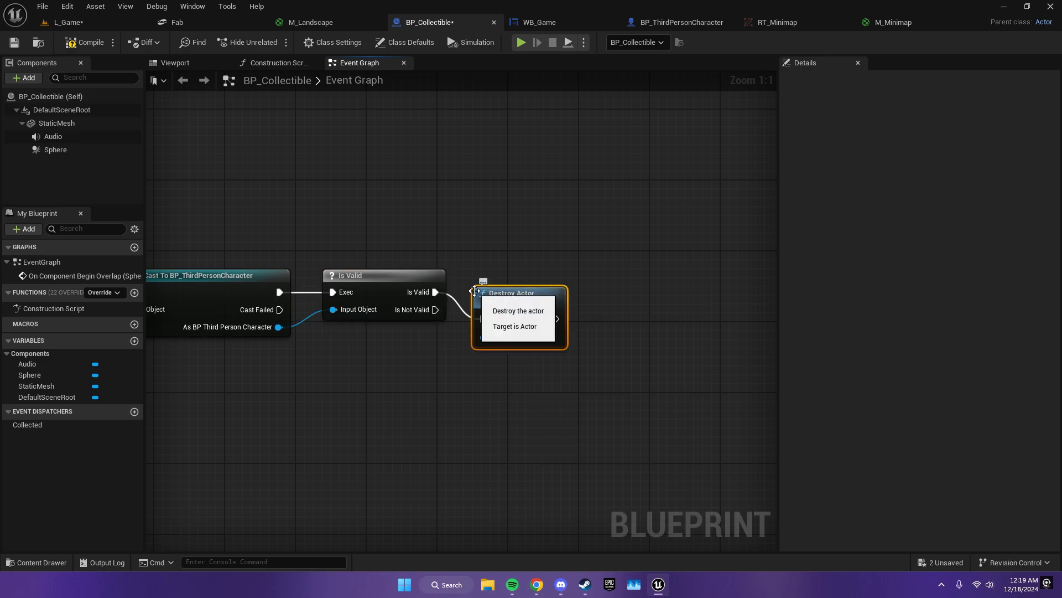
pyautogui.moveTo(503, 307); pyautogui.dragTo(501, 280)
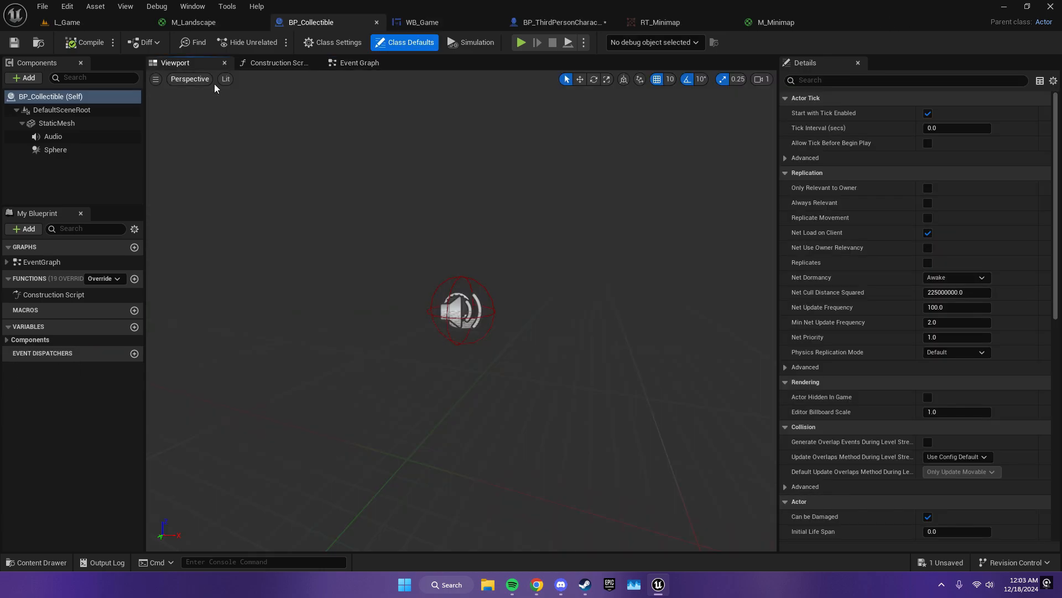
# - Return to the L_Game level and bring the Sodalite Gemstone 3D asset from Fab into the project
pyautogui.moveTo(498, 310); pyautogui.dragTo(392, 326, button='right')
pyautogui.scroll(-2, 409, 326)
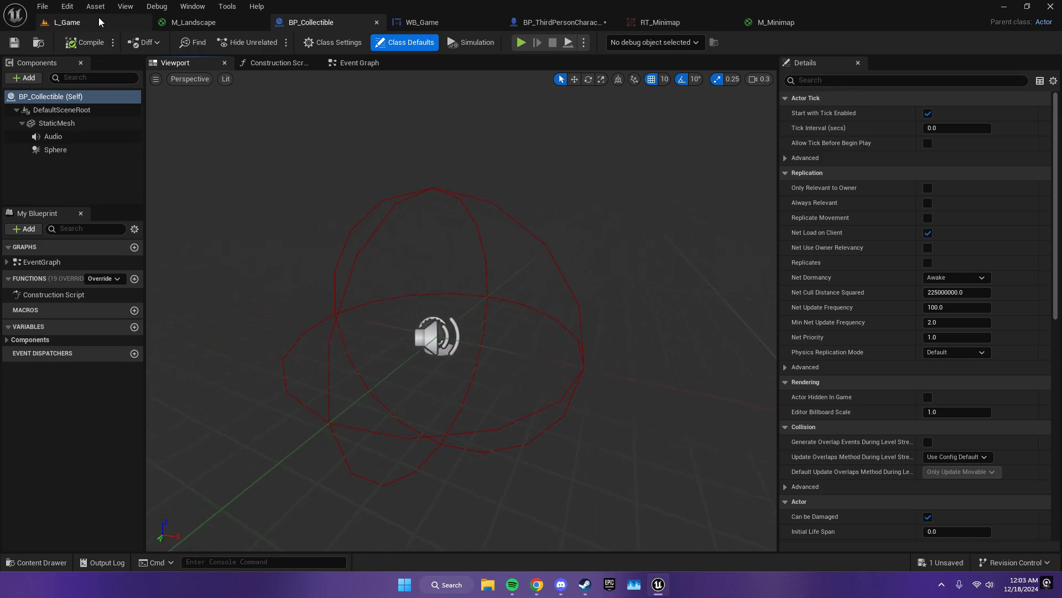
pyautogui.click(67, 22)
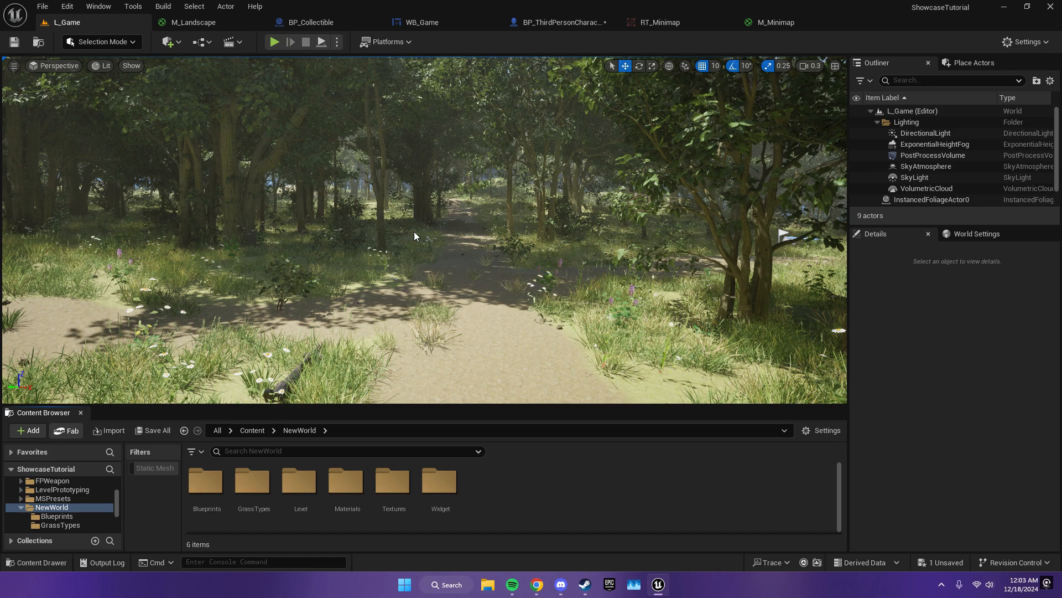
pyautogui.moveTo(336, 125); pyautogui.dragTo(197, 18)
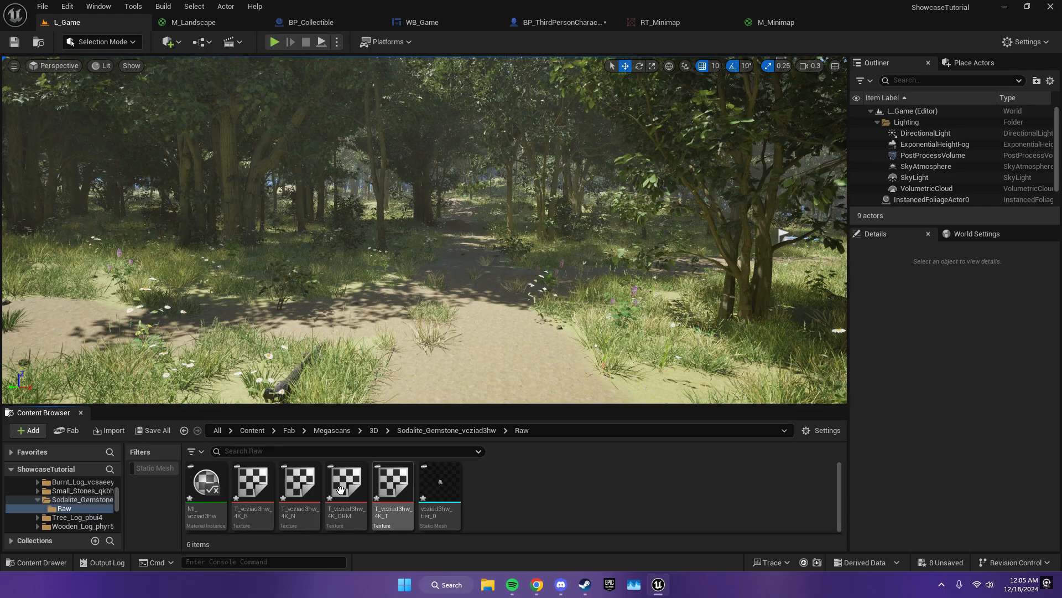
# - Assign the gemstone mesh vcziad3hw_tier_0 to the StaticMesh component in BP_Collectible
pyautogui.click(186, 20)
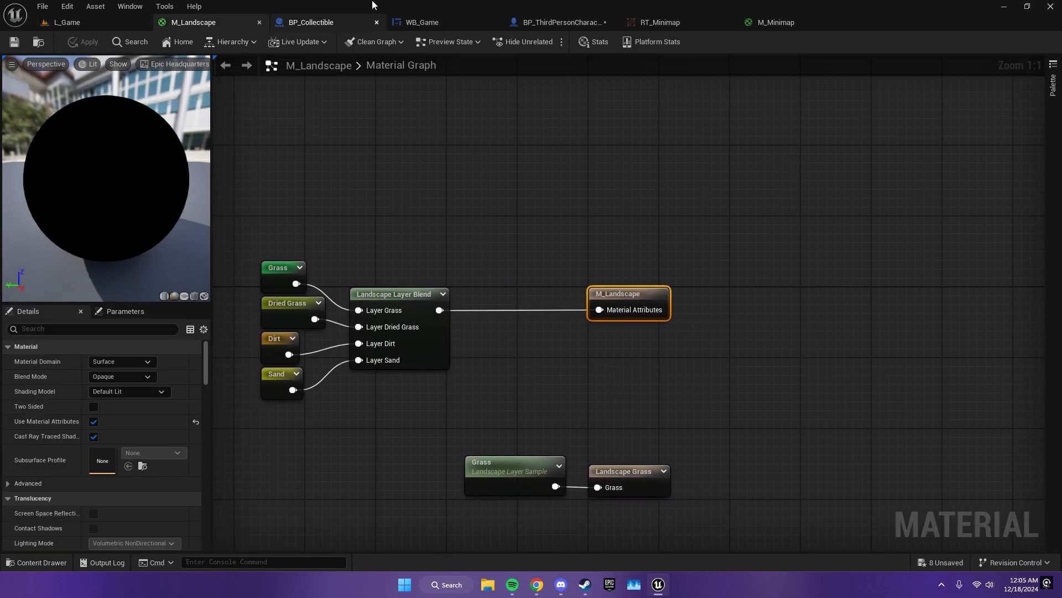
pyautogui.click(330, 25)
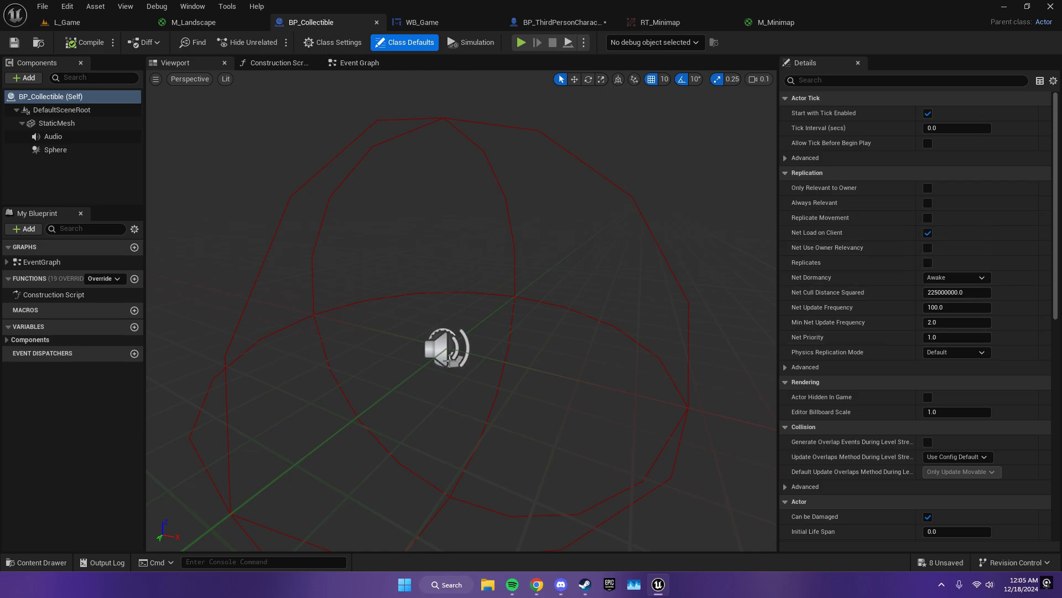
pyautogui.click(55, 127)
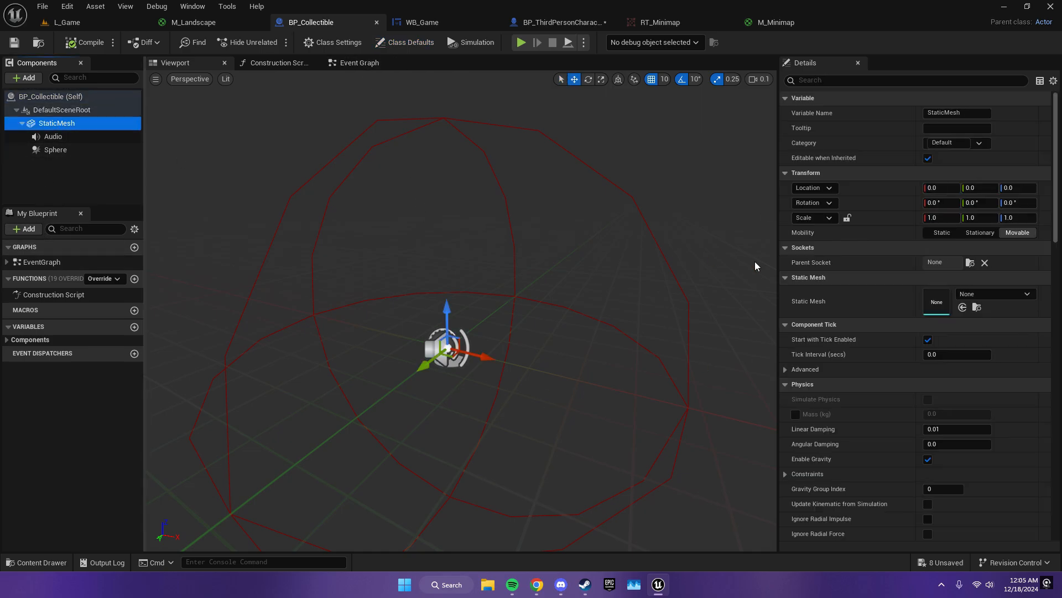
pyautogui.click(962, 307)
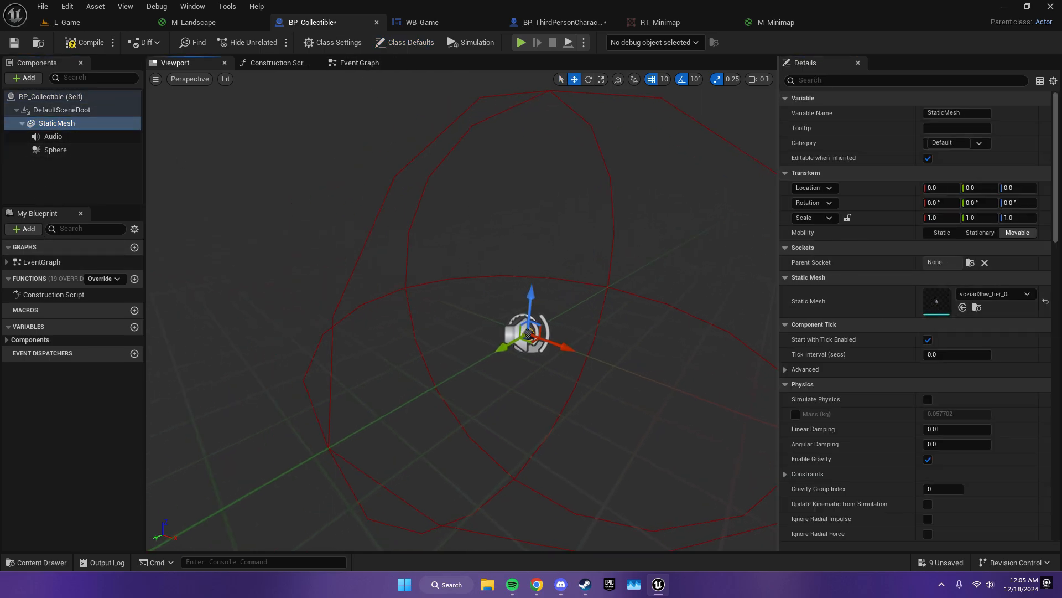
# - Scale the gemstone StaticMesh component uniformly to 30
pyautogui.press('e')
pyautogui.press('r')
pyautogui.moveTo(483, 340); pyautogui.dragTo(551, 285)
pyautogui.moveTo(454, 341); pyautogui.dragTo(470, 322, button='right')
pyautogui.press('s')
pyautogui.scroll(4, 471, 322)
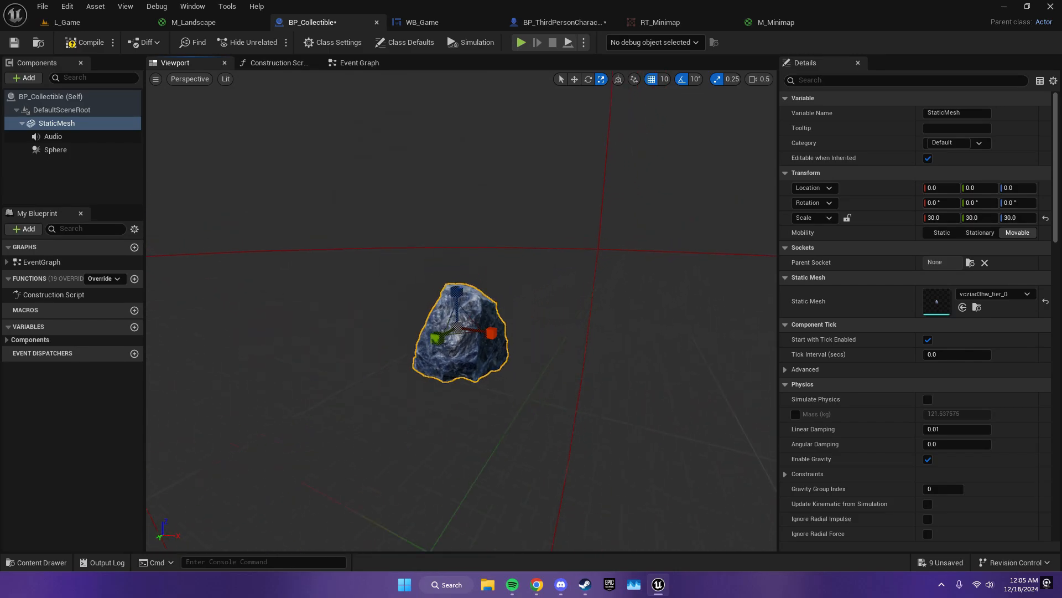
# - Reduce the Sphere collision component's scale uniformly to 0.25 around the gemstone
pyautogui.click(55, 149)
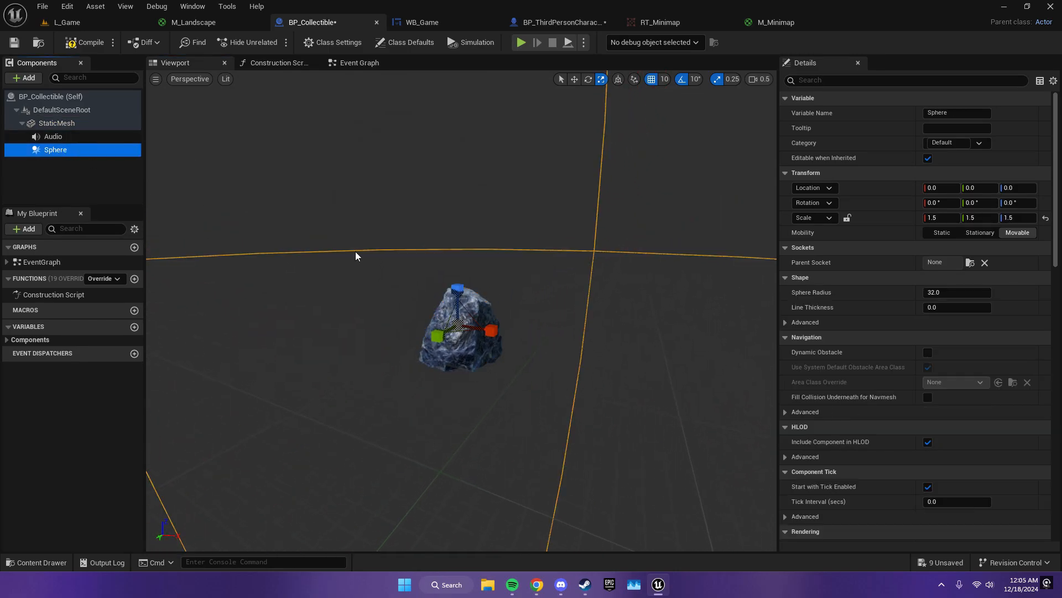
pyautogui.moveTo(457, 326); pyautogui.dragTo(437, 343)
pyautogui.moveTo(438, 343); pyautogui.dragTo(476, 344, button='right')
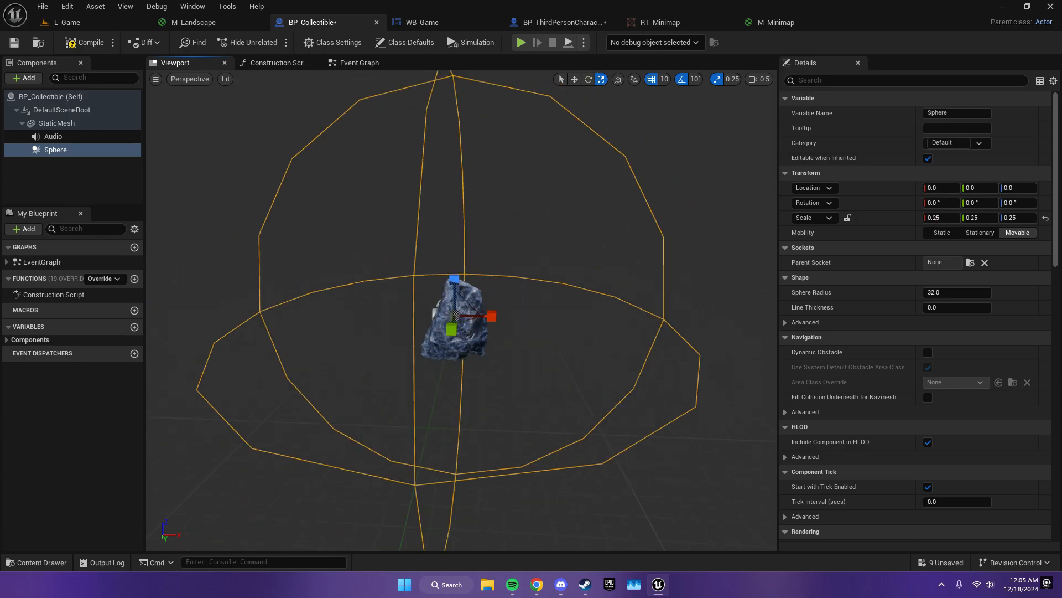
# - Place a BP_Collectible on the dirt path in L_Game and save all modified assets
pyautogui.click(67, 23)
pyautogui.click(313, 23)
pyautogui.click(38, 43)
pyautogui.moveTo(207, 486); pyautogui.dragTo(388, 261)
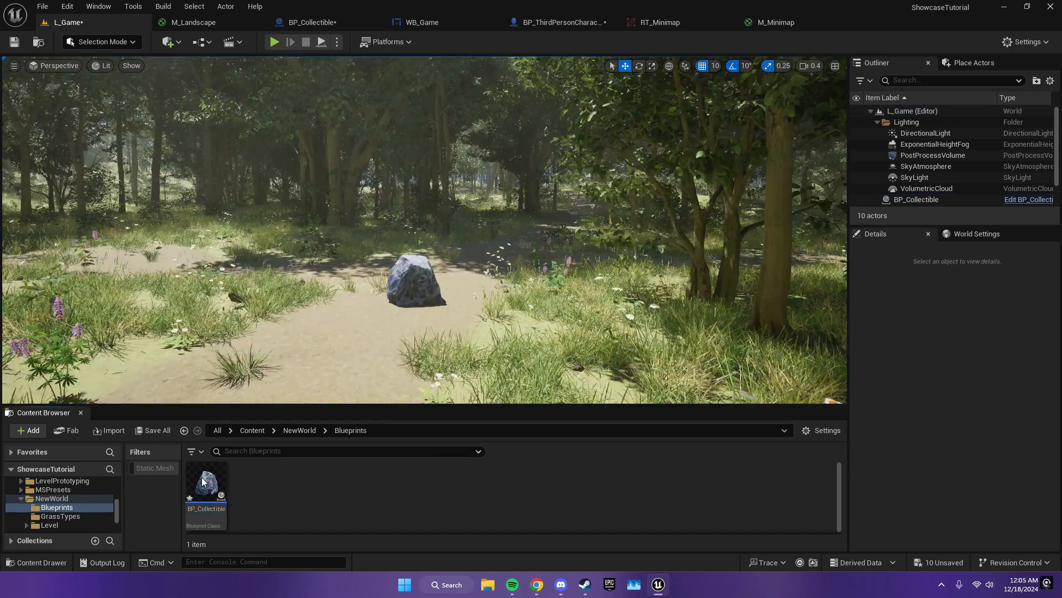
pyautogui.click(139, 433)
pyautogui.click(594, 414)
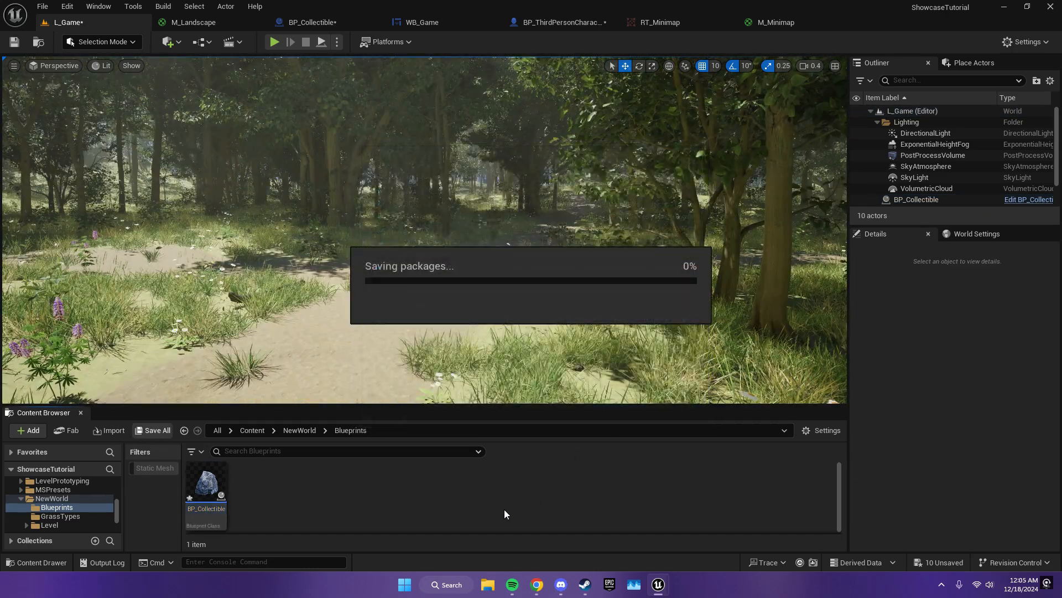
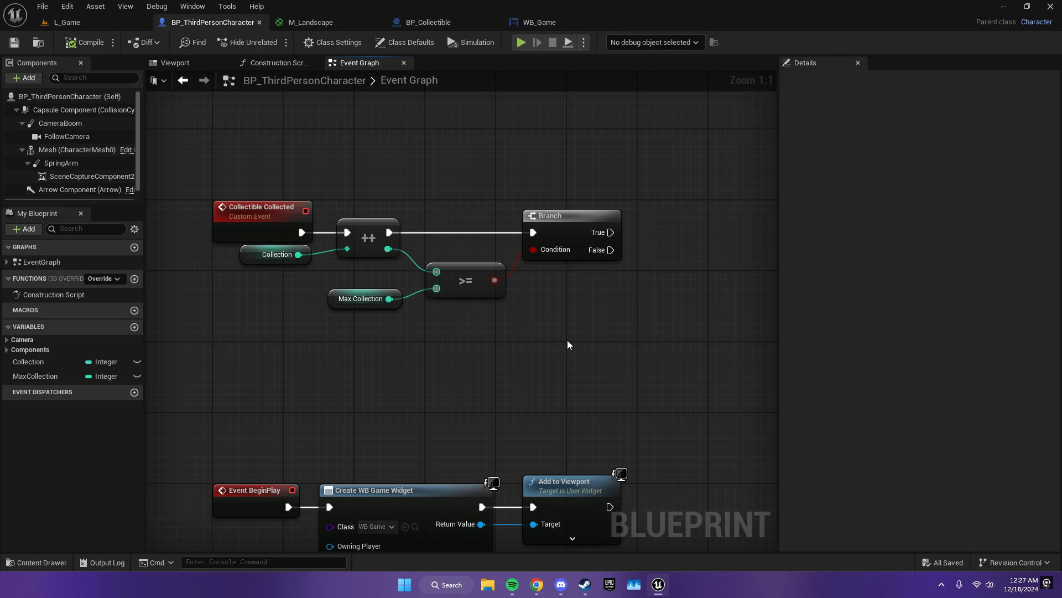
# - Add a Print String node on the Branch's True output and feed the Collection variable into its In String input
pyautogui.moveTo(471, 248); pyautogui.dragTo(415, 289, button='right')
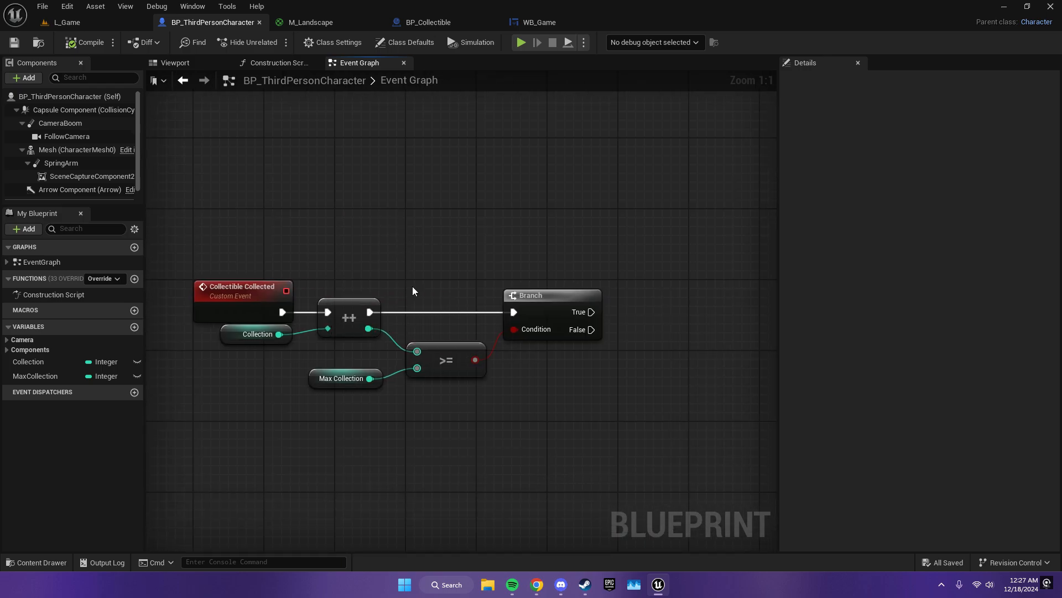
pyautogui.moveTo(591, 312); pyautogui.dragTo(642, 258)
pyautogui.write('pr')
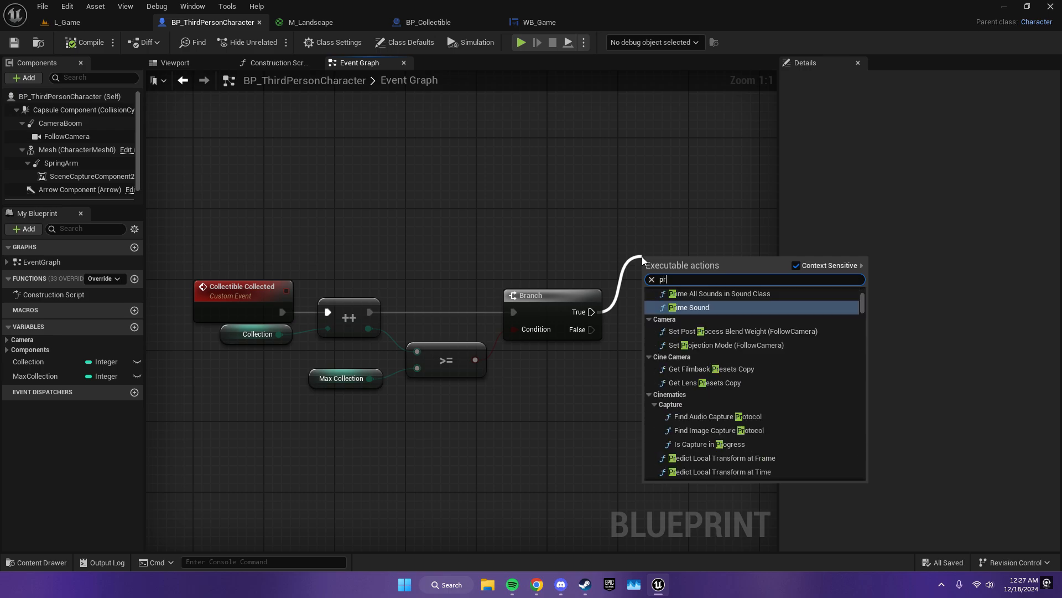
pyautogui.write('ints')
pyautogui.click(686, 304)
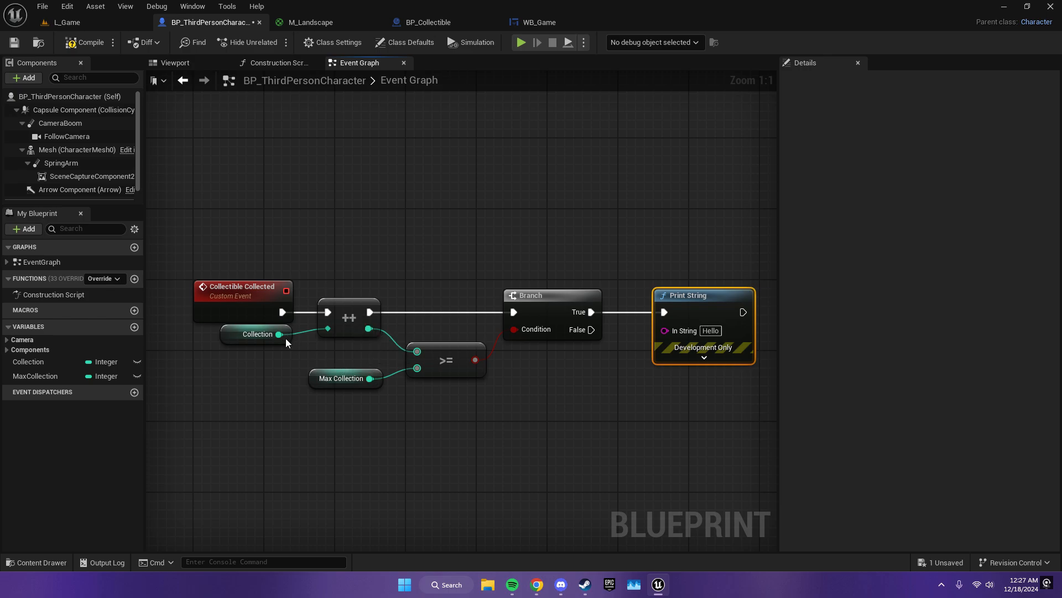
pyautogui.moveTo(280, 334); pyautogui.dragTo(664, 331)
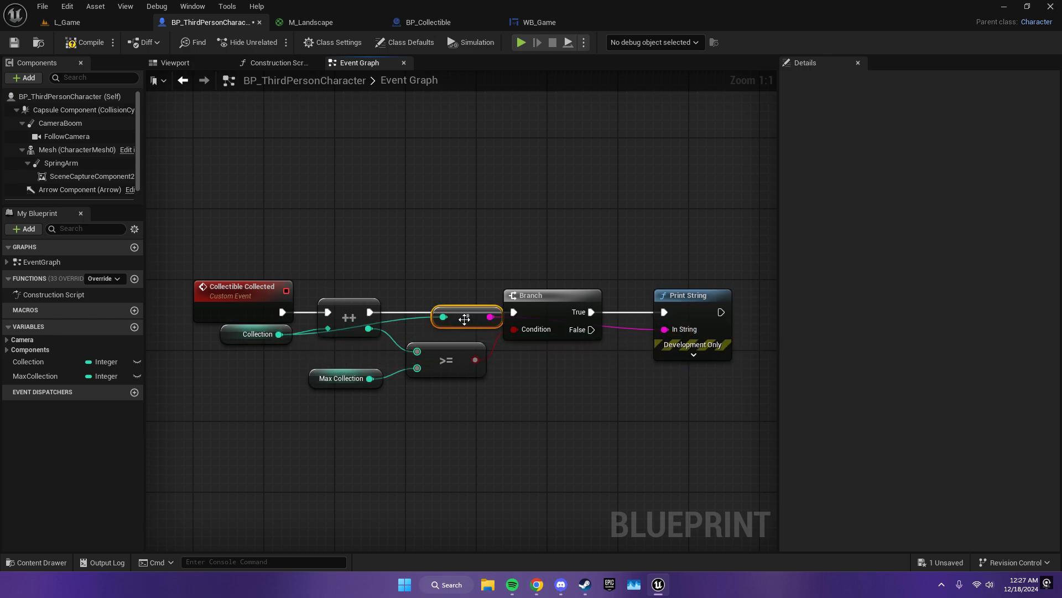
pyautogui.moveTo(464, 318); pyautogui.dragTo(547, 432)
# - Add an F keyboard event above the Collectible Collected custom event in the character's event graph
pyautogui.moveTo(212, 146); pyautogui.dragTo(247, 204, button='right')
pyautogui.rightClick(244, 184)
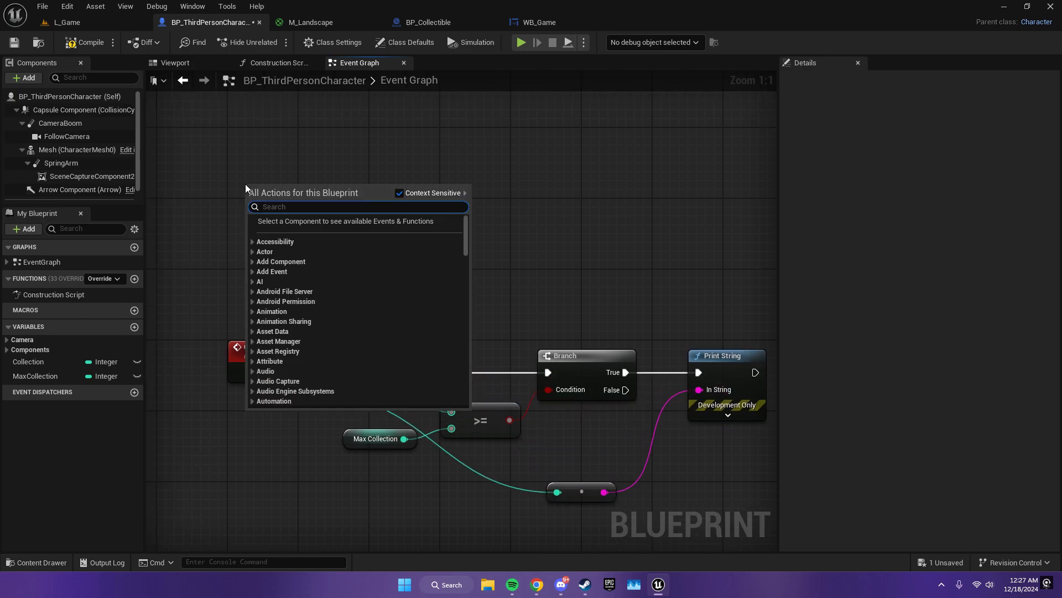
pyautogui.write('key f')
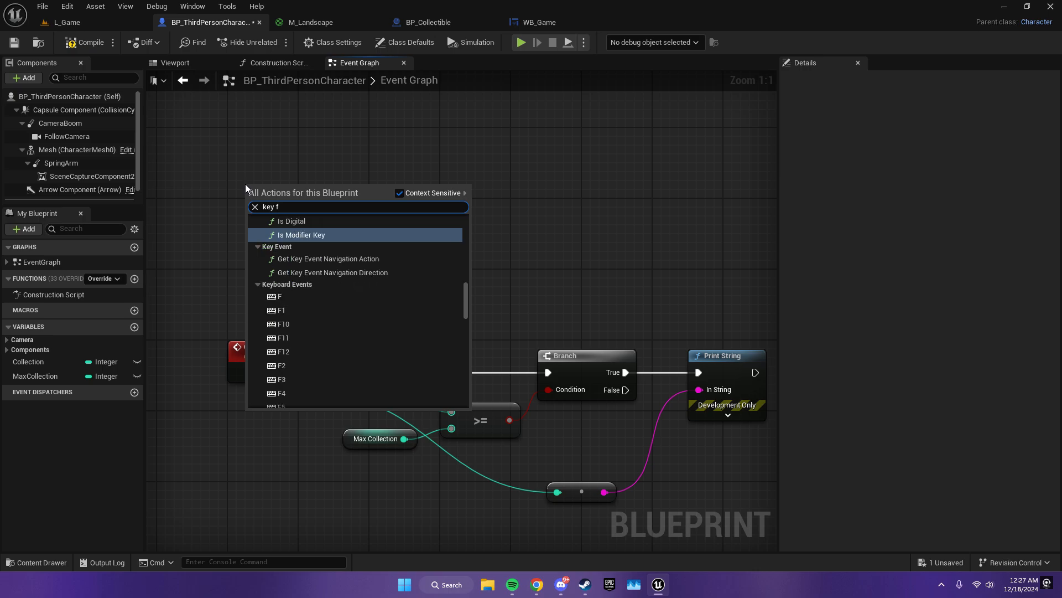
pyautogui.press('Down')
pyautogui.press('Down')
pyautogui.press('Down')
pyautogui.press('Down')
pyautogui.press('Down')
pyautogui.press('Return')
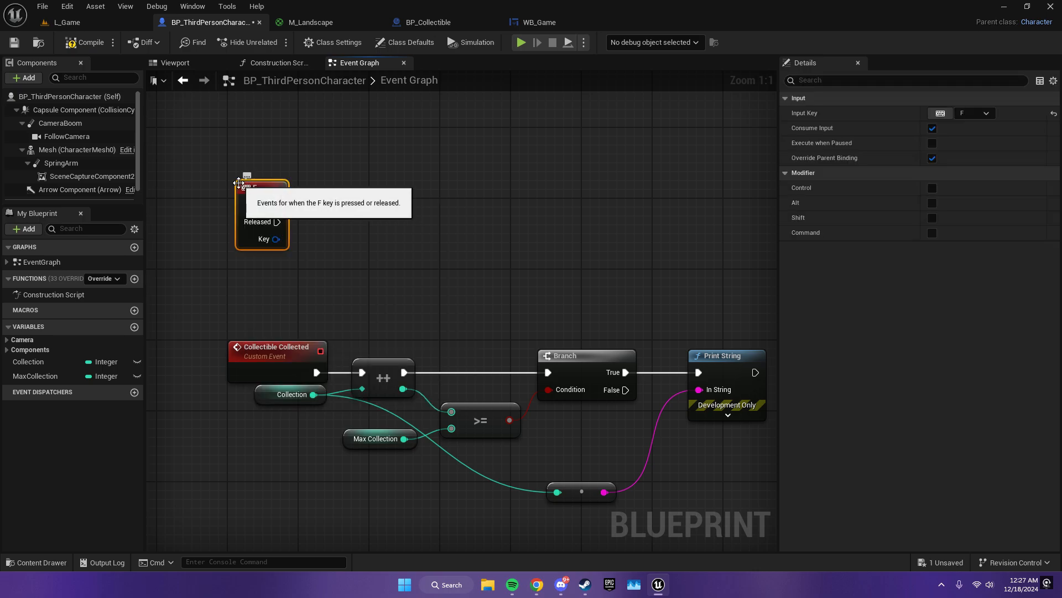
# - Call Collectible Collected from the Pressed output of the F key event
pyautogui.moveTo(276, 204); pyautogui.dragTo(354, 203)
pyautogui.write('c')
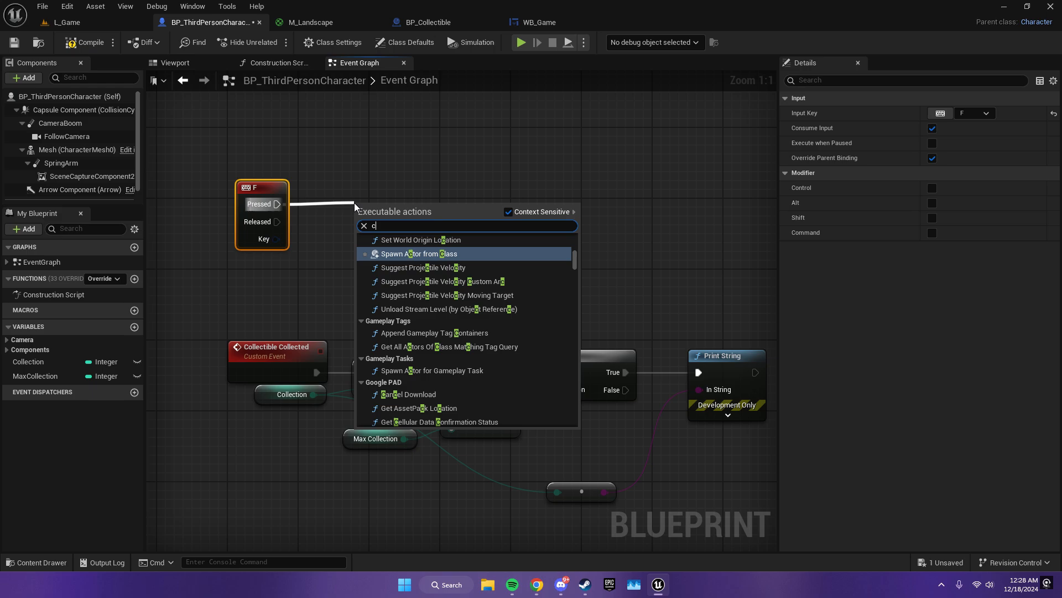
pyautogui.write('ollectibl')
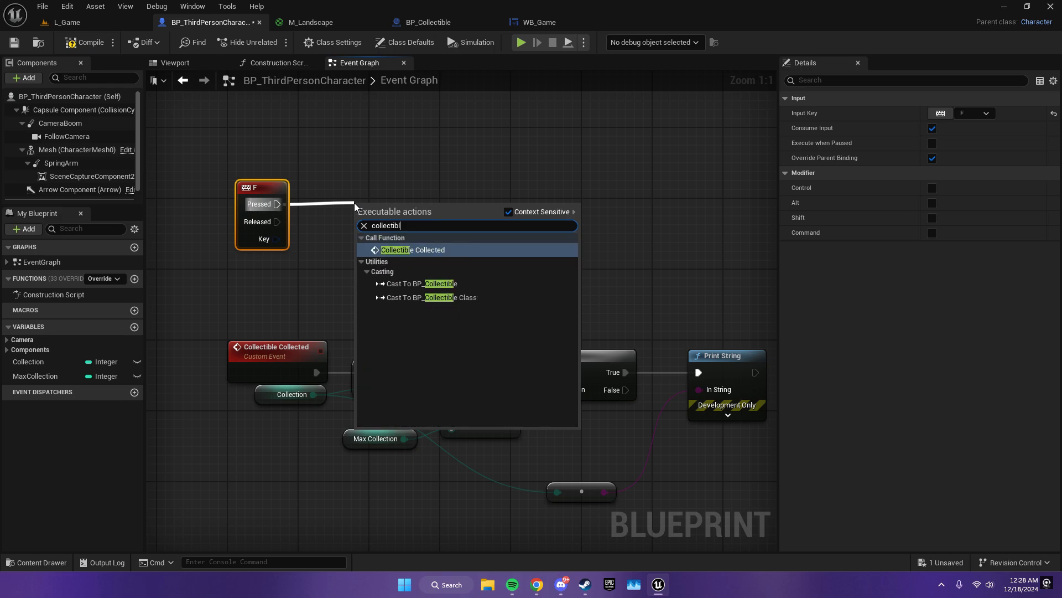
pyautogui.press('Return')
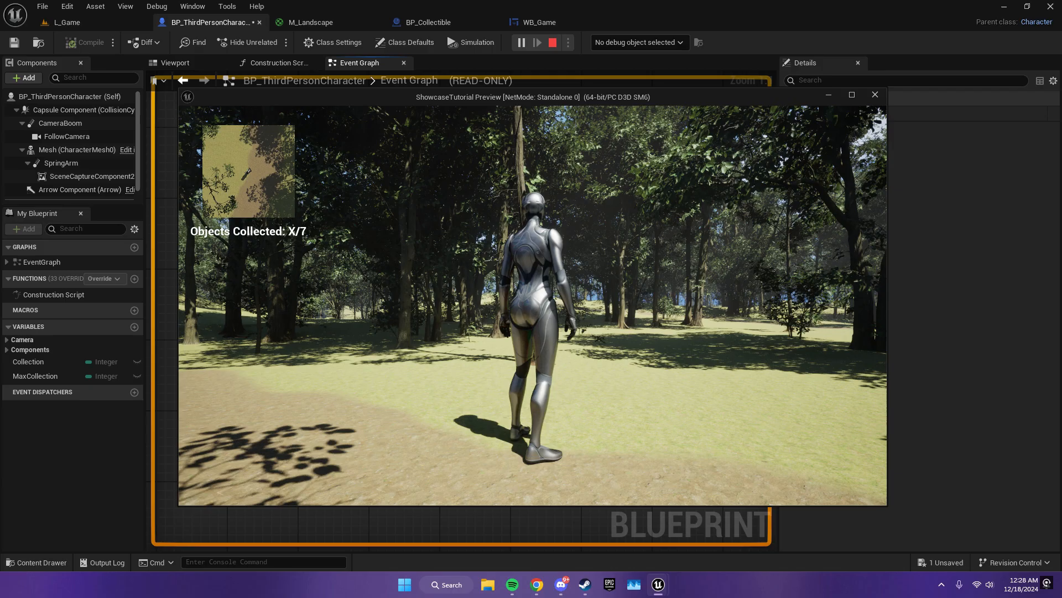
# - Playtest the level, running the character along the path while checking the collection count printed by the F key
pyautogui.click(449, 241)
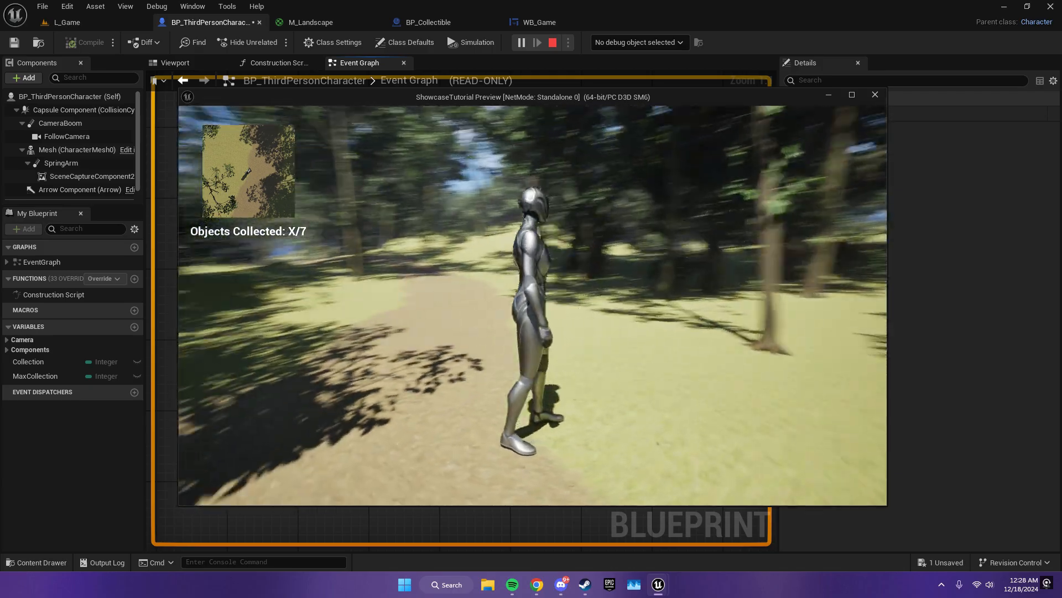
pyautogui.press('w')
pyautogui.press('w')
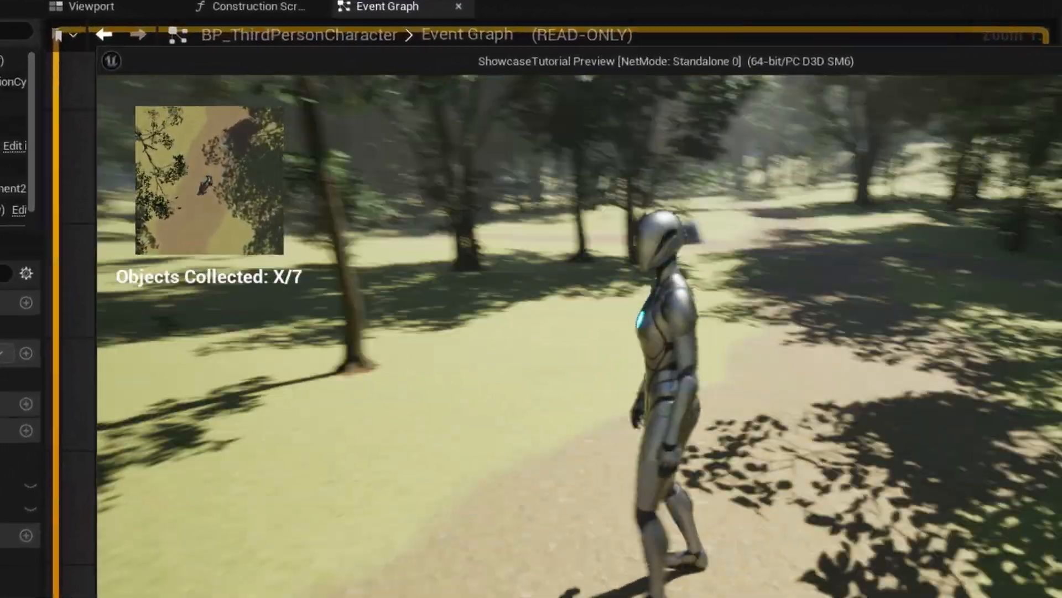
pyautogui.press('w')
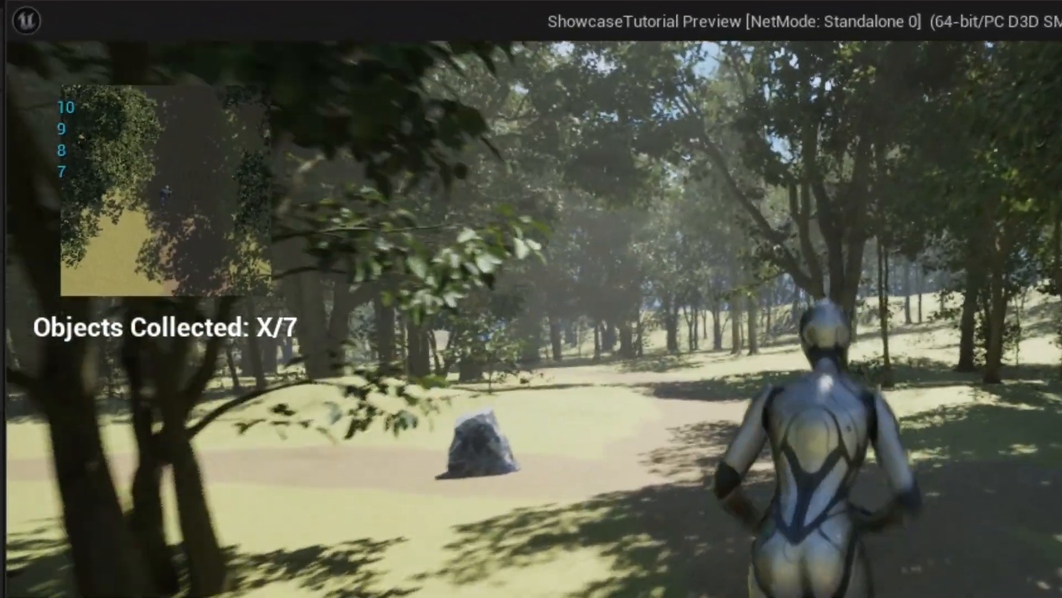
pyautogui.press('w')
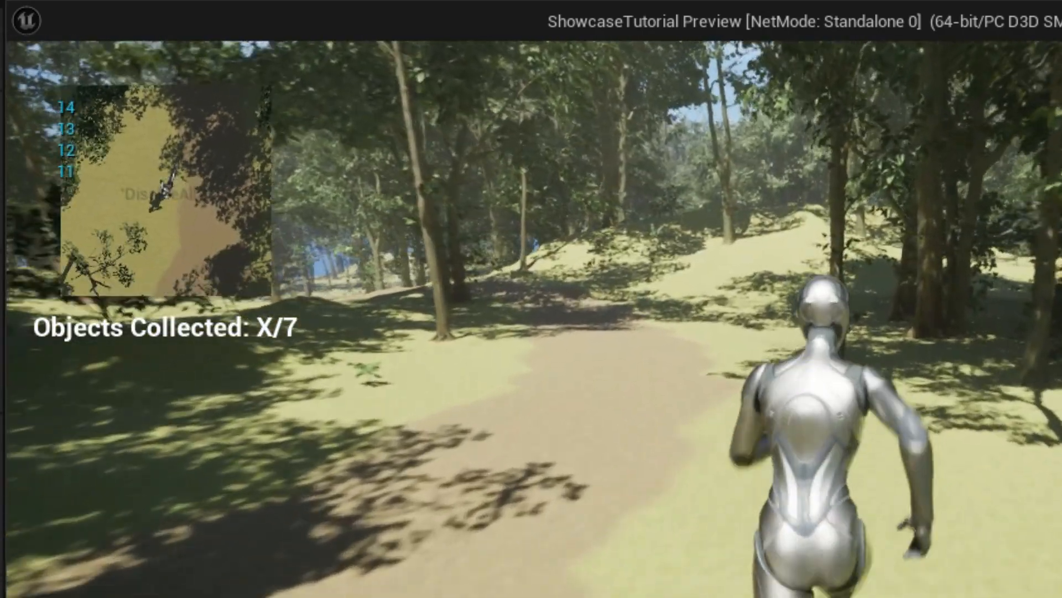
pyautogui.press('w')
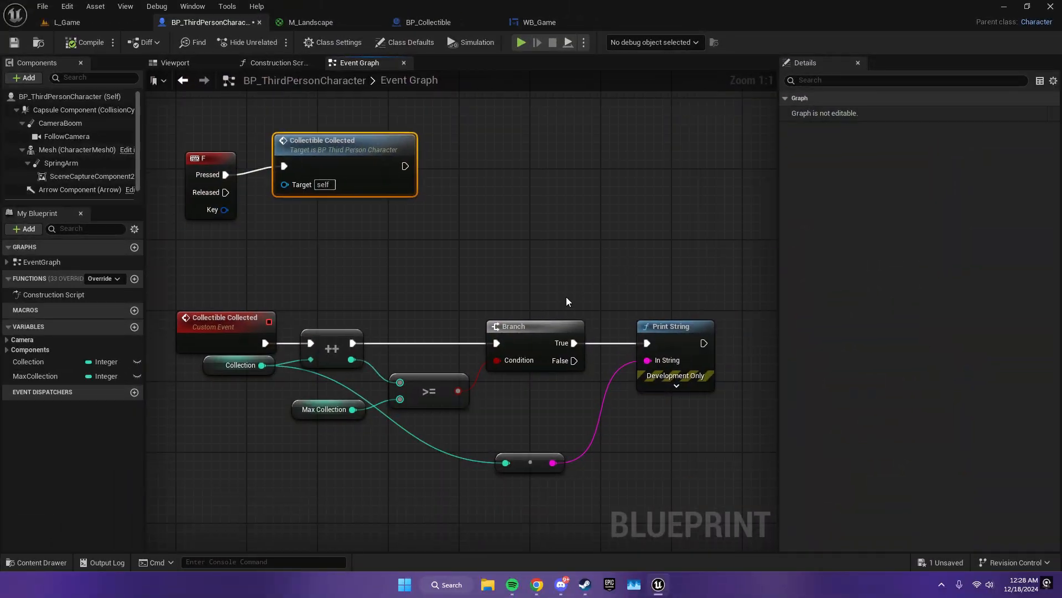
# - Playtest again to check when the collection count starts printing, and save BP_ThirdPersonCharacter
pyautogui.moveTo(562, 350); pyautogui.dragTo(622, 345, button='right')
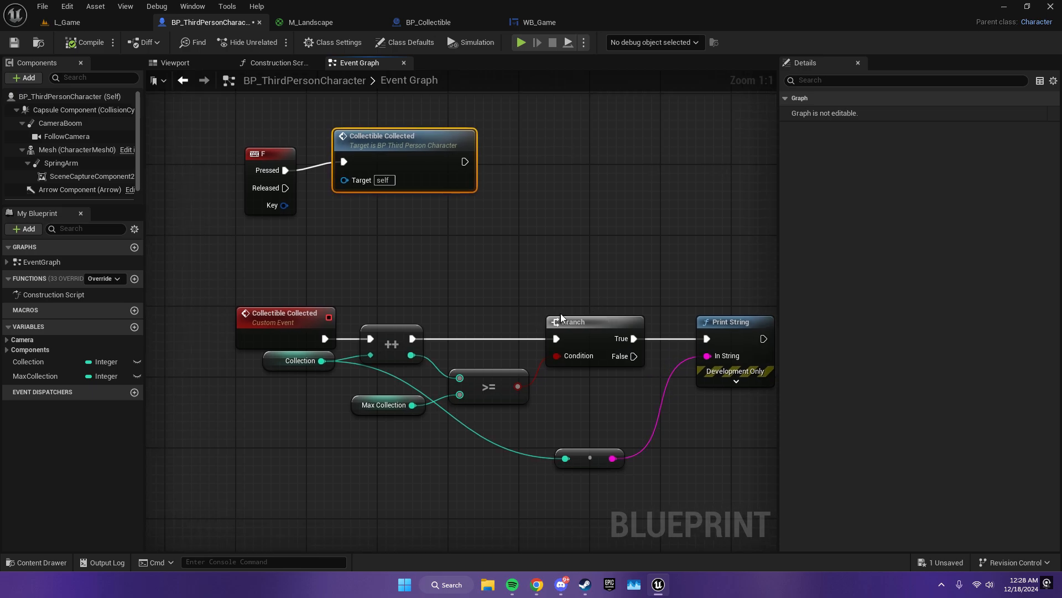
pyautogui.moveTo(561, 316); pyautogui.dragTo(528, 297, button='right')
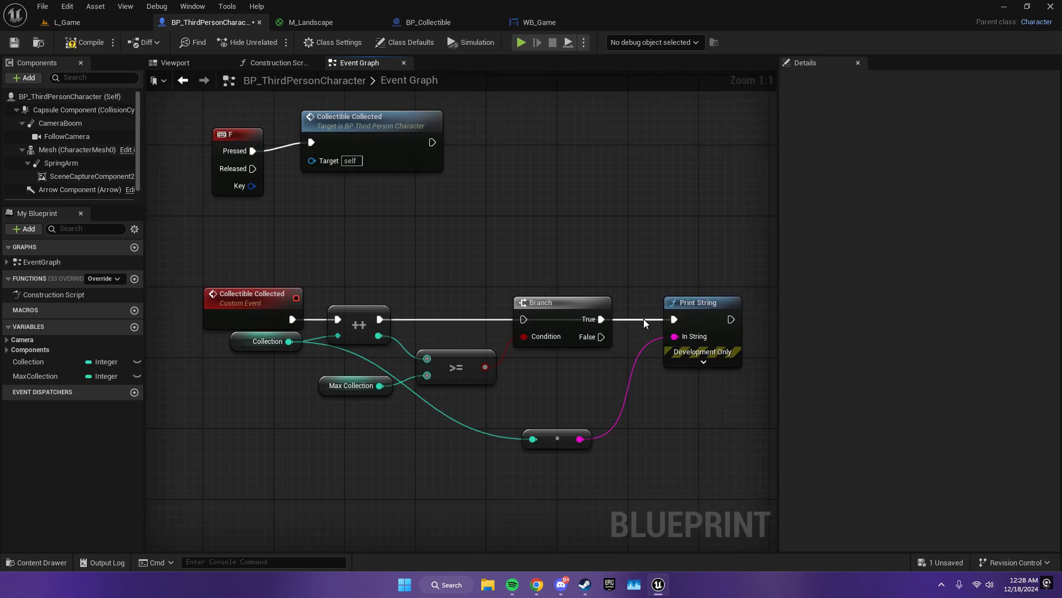
pyautogui.click(520, 42)
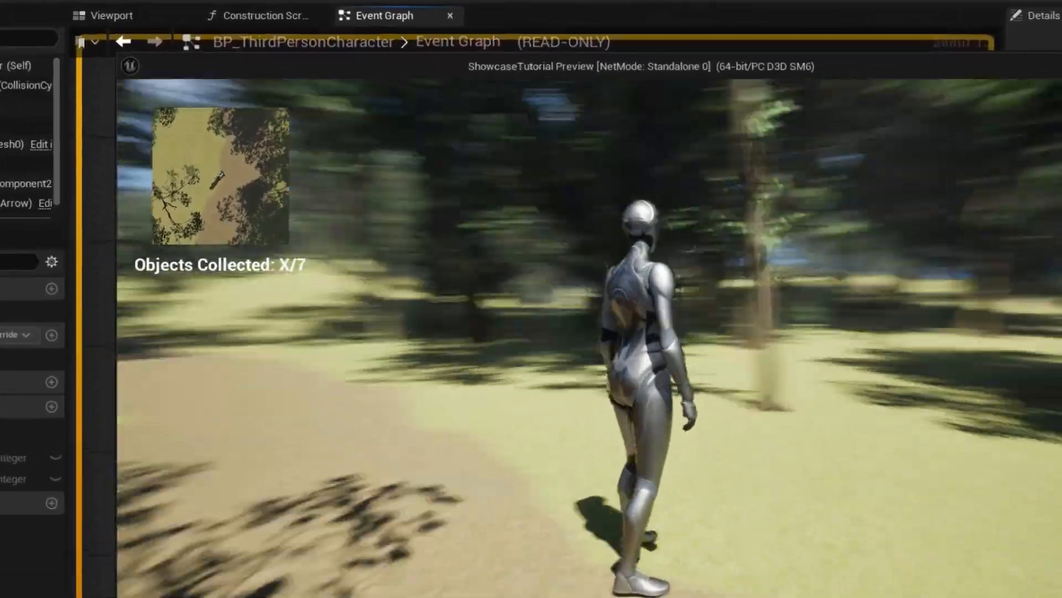
pyautogui.press('w')
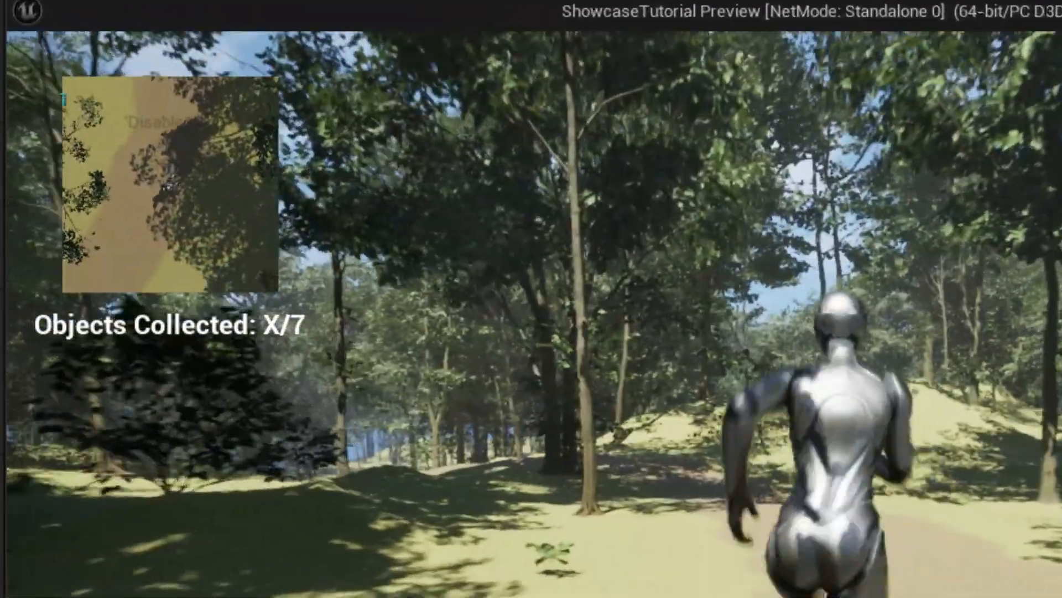
pyautogui.press('w')
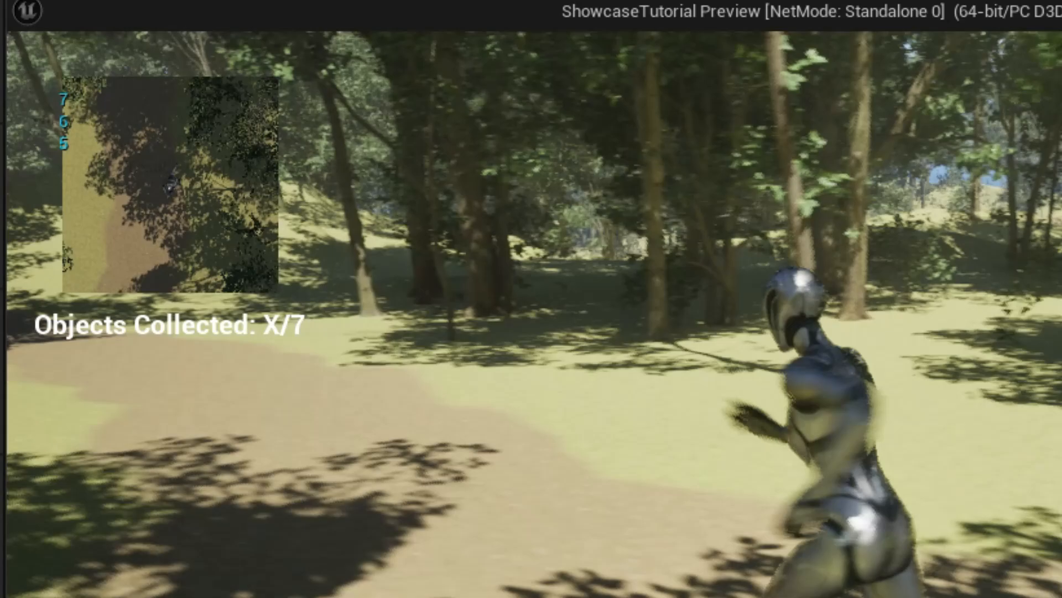
pyautogui.press('Escape')
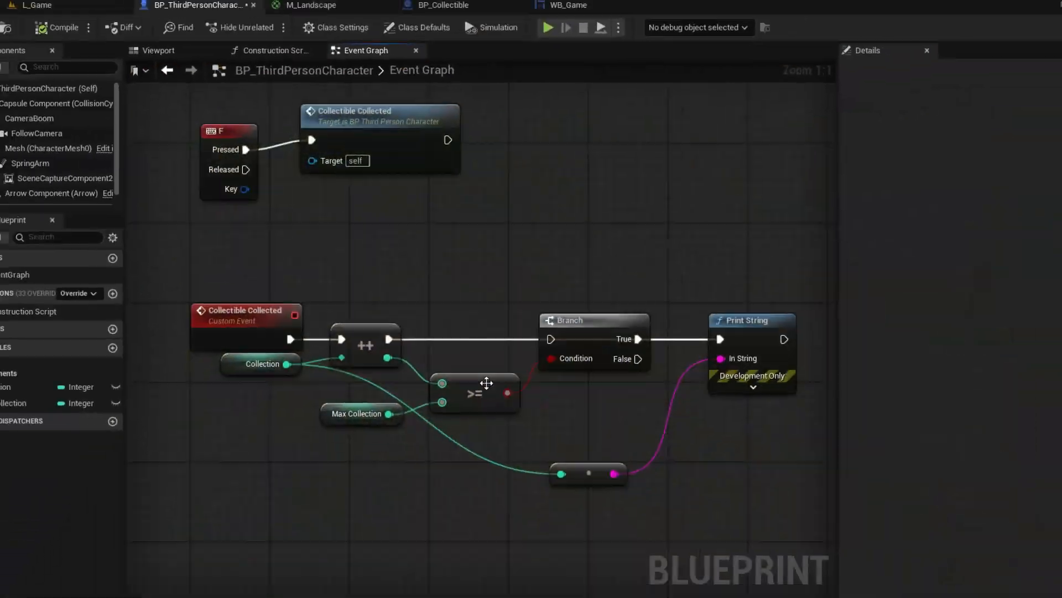
pyautogui.press('q')
pyautogui.hotkey('ctrl', 's')
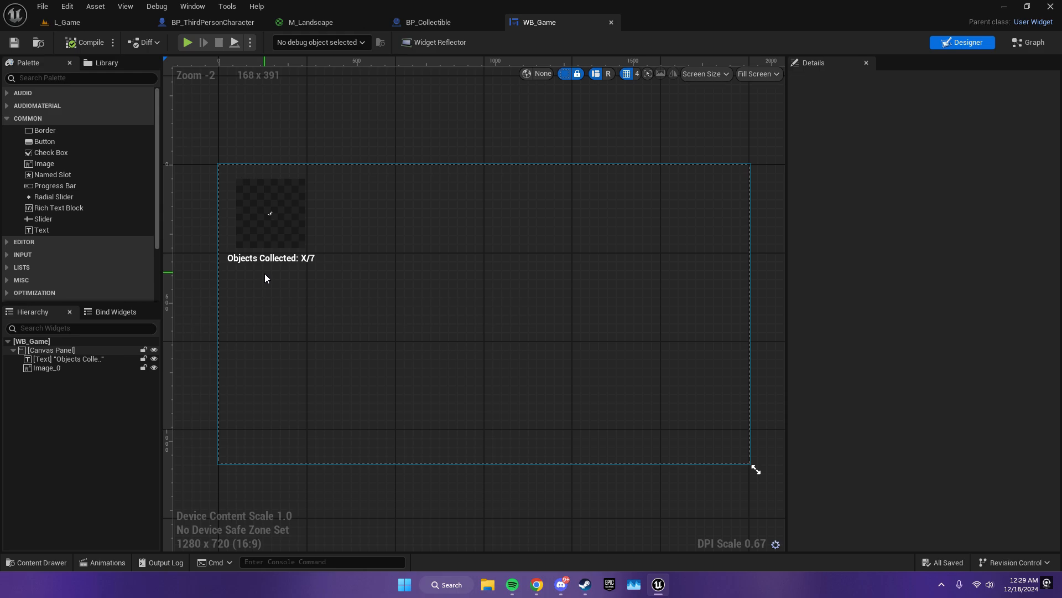
# - Create a binding for the text of the "Objects Collected: X/7" text block in WB_Game
pyautogui.click(269, 259)
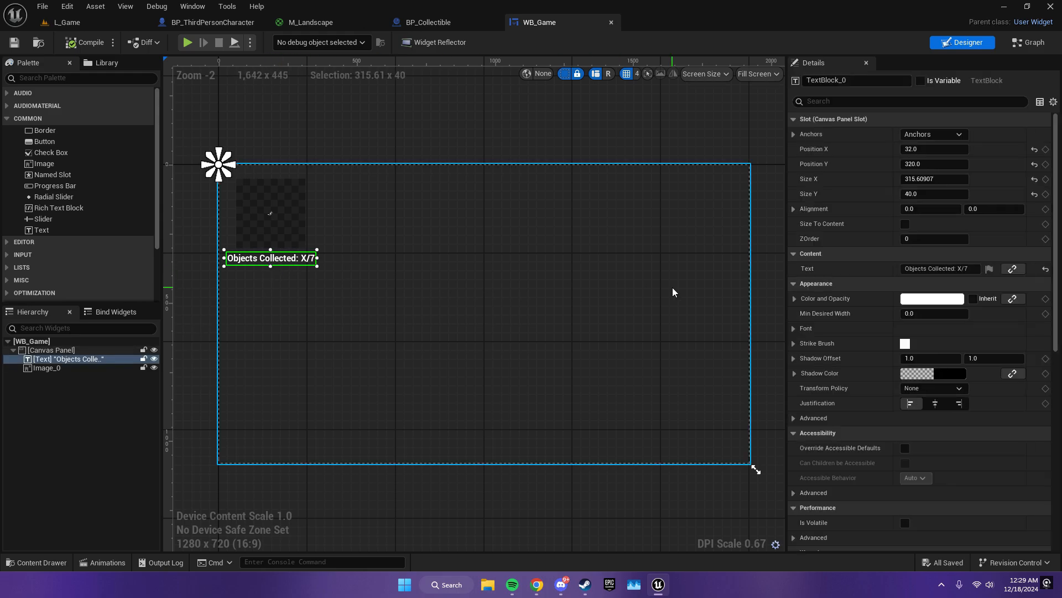
pyautogui.click(1012, 273)
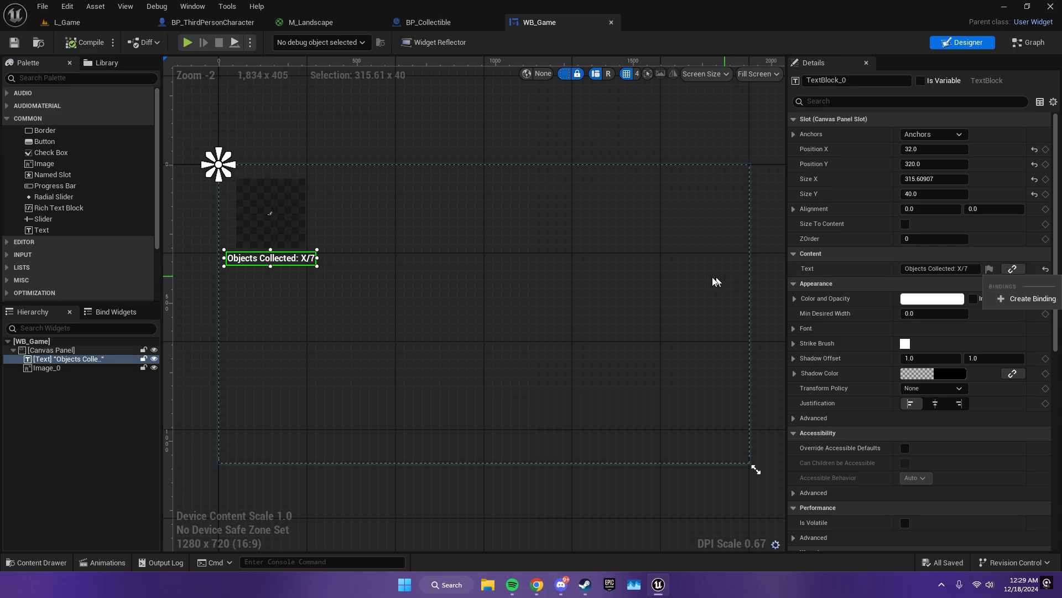
pyautogui.click(1025, 304)
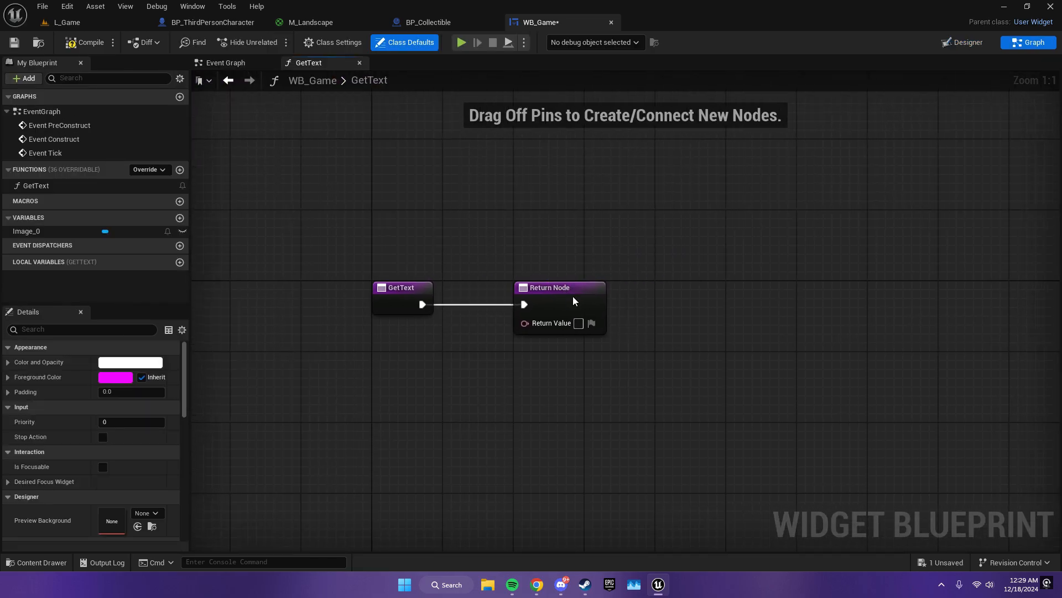
# - Make room before the Return Node and add a Cast To BP_ThirdPersonCharacter after the GetText entry node
pyautogui.moveTo(573, 301); pyautogui.dragTo(971, 301)
pyautogui.moveTo(422, 303); pyautogui.dragTo(490, 295)
pyautogui.write('c')
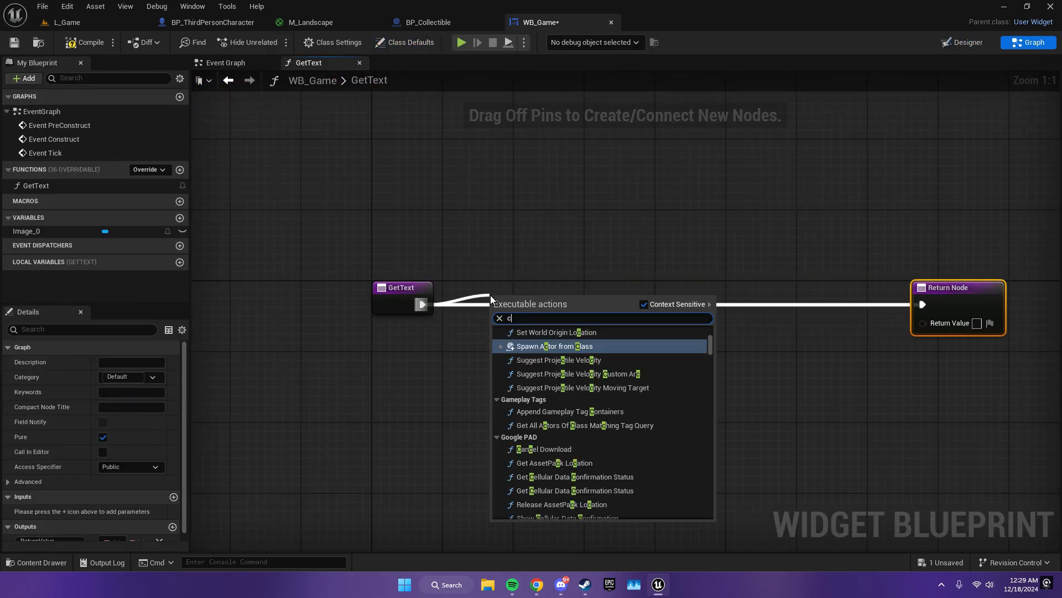
pyautogui.write('ast to third')
pyautogui.press('Return')
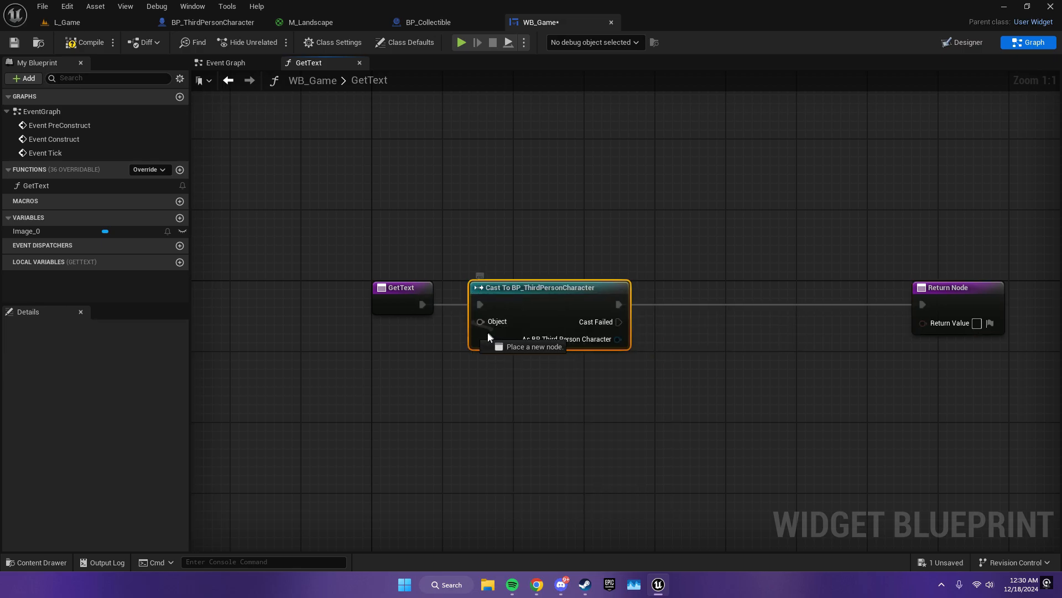
# - Supply the cast's Object input with a Get Player Pawn node and place it beneath the cast
pyautogui.moveTo(488, 336); pyautogui.dragTo(453, 390)
pyautogui.write('get pla')
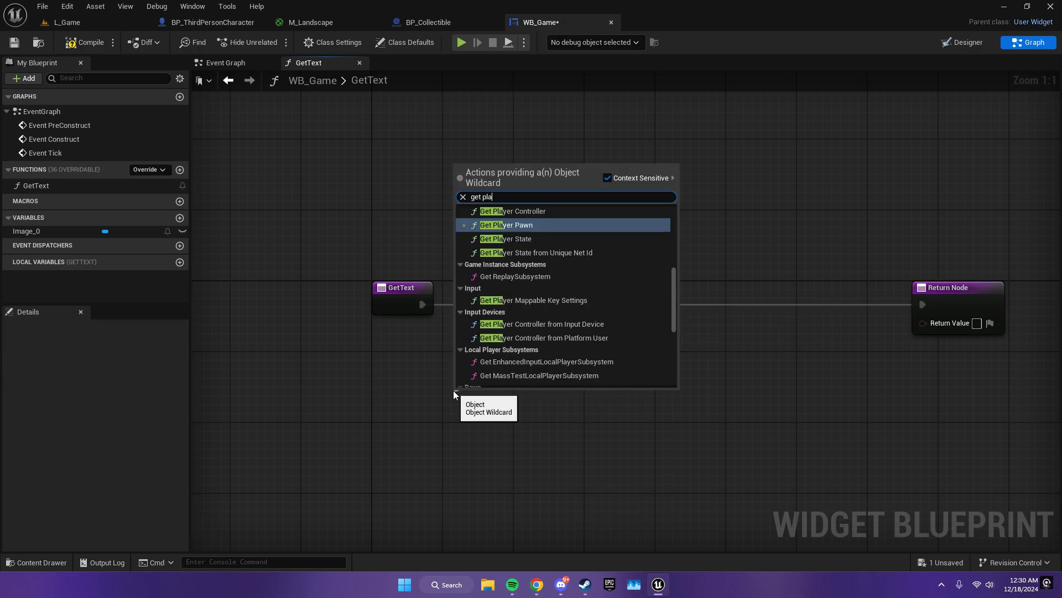
pyautogui.press('Return')
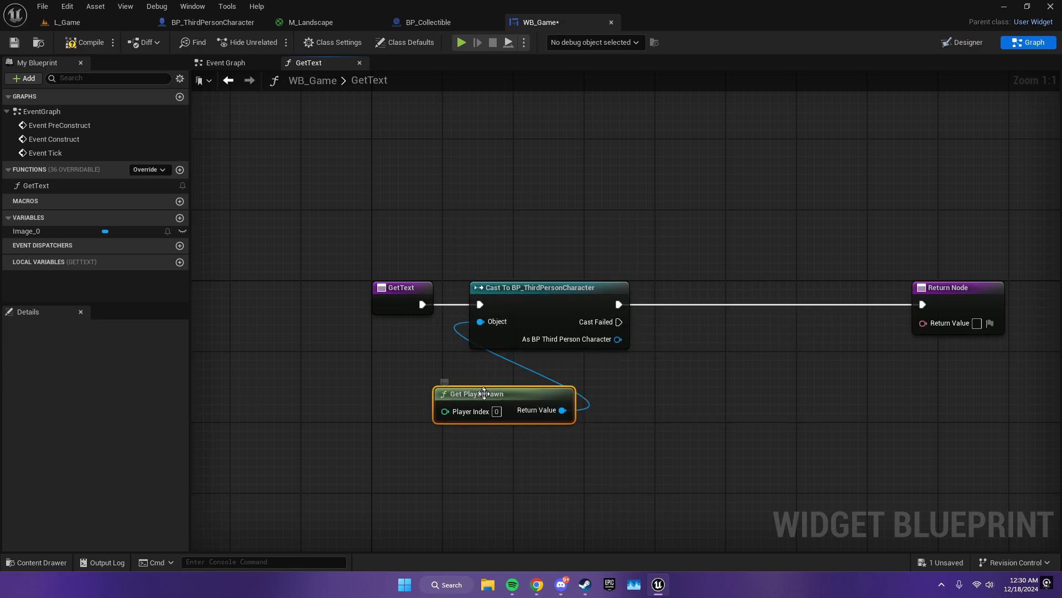
pyautogui.moveTo(484, 394); pyautogui.dragTo(521, 360)
pyautogui.click(653, 365)
# - Move the Return Node farther away and get the Collection variable from the cast's As BP Third Person Character output
pyautogui.moveTo(951, 308); pyautogui.dragTo(717, 314, button='right')
pyautogui.moveTo(716, 314); pyautogui.dragTo(831, 314)
pyautogui.moveTo(384, 344); pyautogui.dragTo(450, 364)
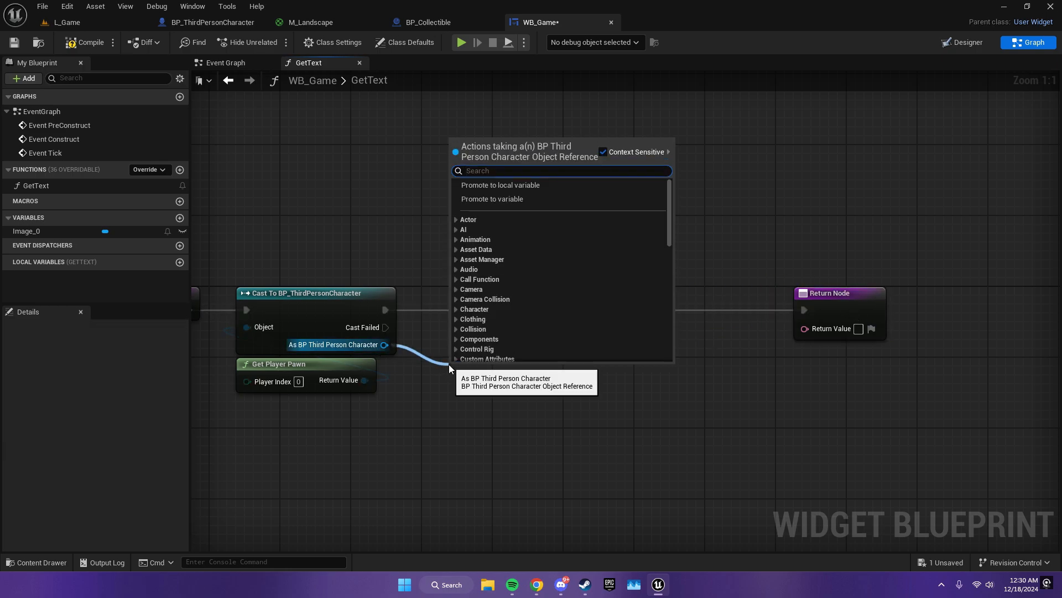
pyautogui.write('get collec')
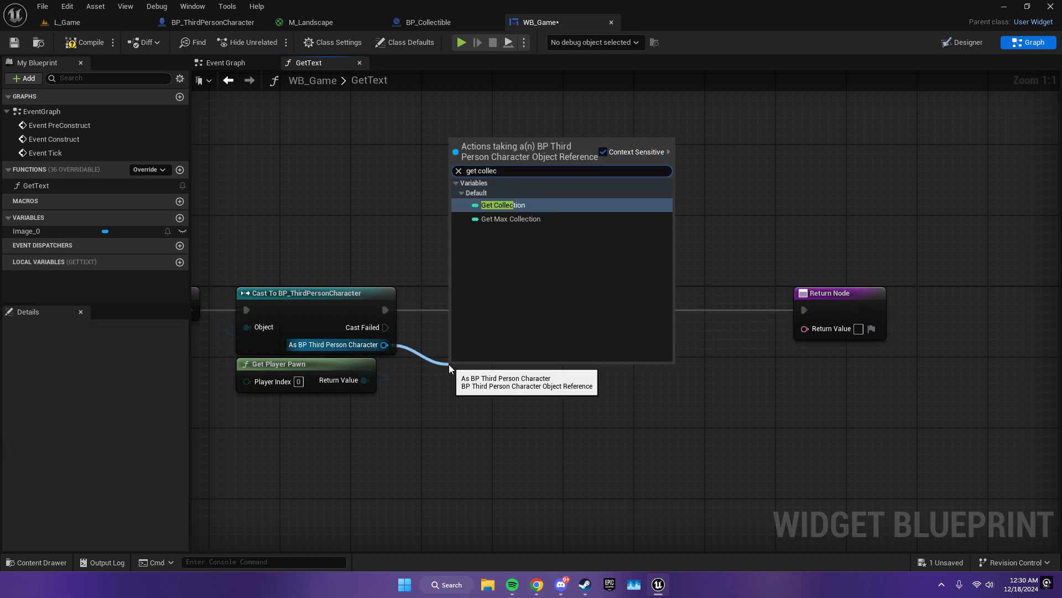
pyautogui.press('Return')
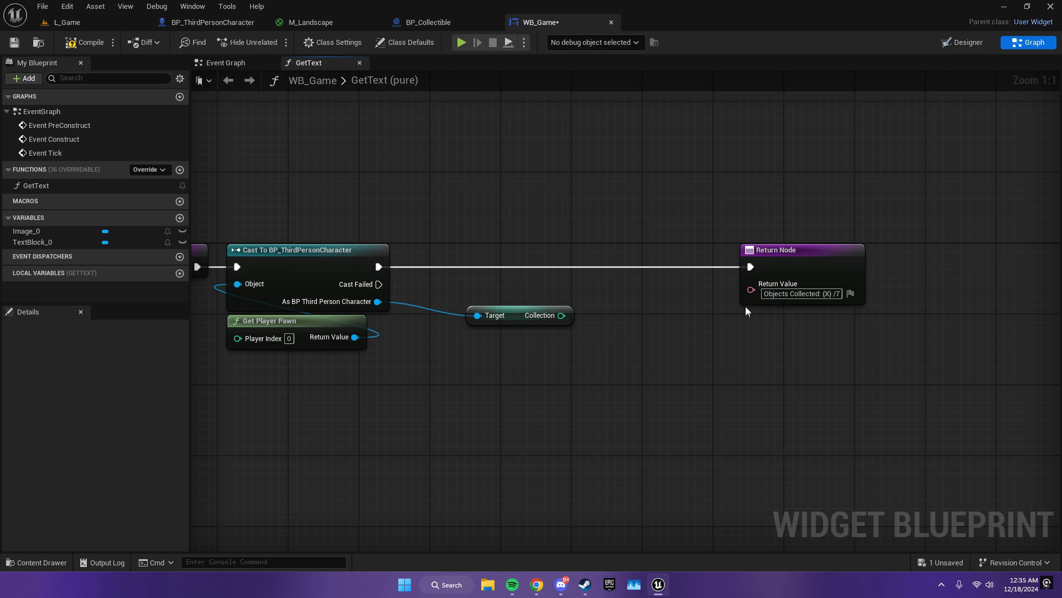
# - Turn off Context Sensitive filtering and add the Typed Element List Append node below the Return Node in GetText
pyautogui.rightClick(751, 289)
pyautogui.moveTo(751, 289); pyautogui.dragTo(711, 314)
pyautogui.write('appen')
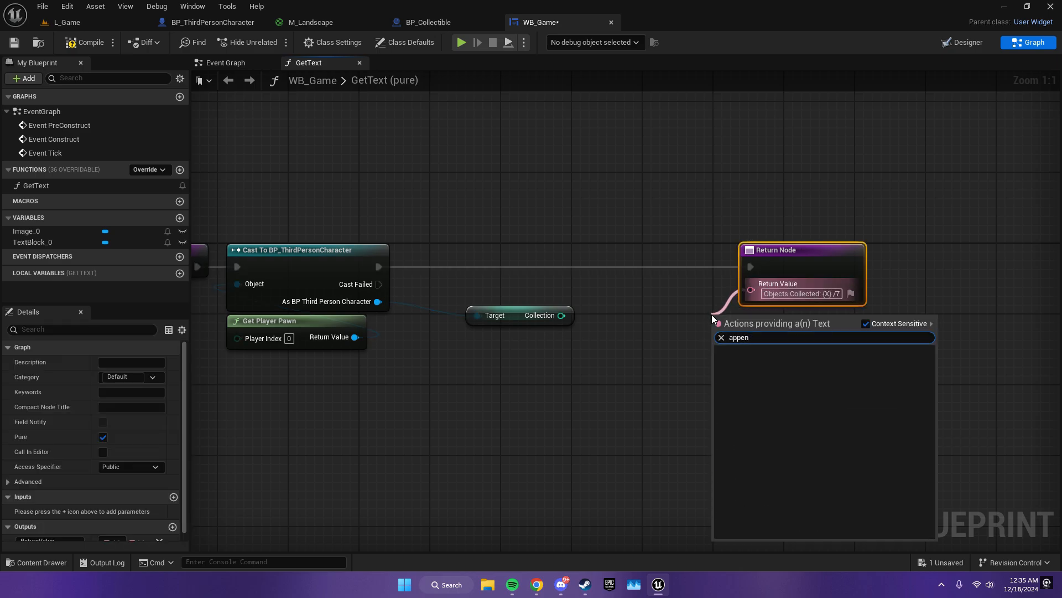
pyautogui.click(880, 322)
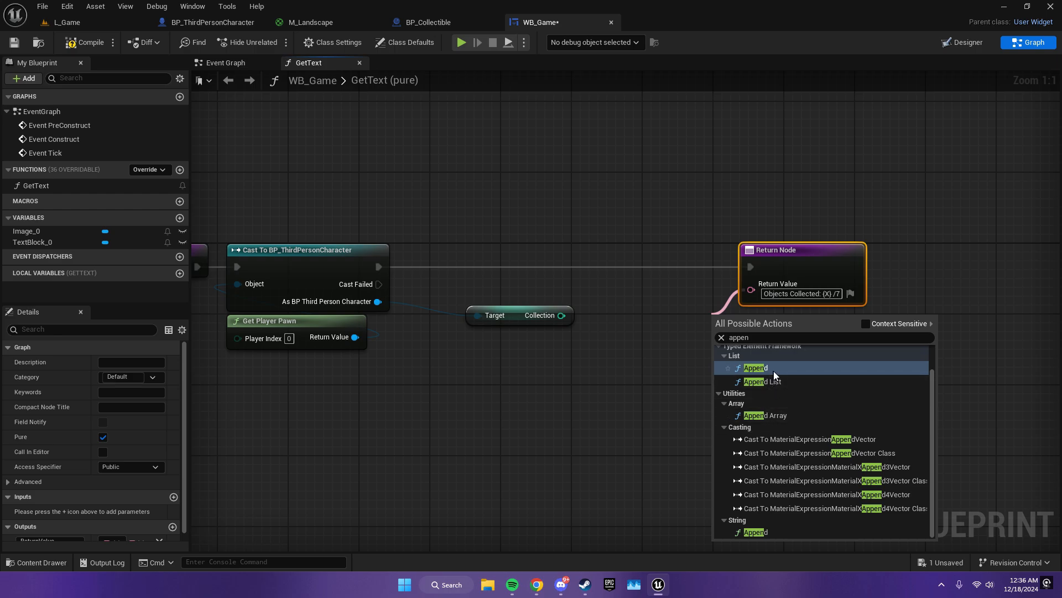
pyautogui.click(775, 368)
pyautogui.moveTo(765, 344); pyautogui.dragTo(728, 352)
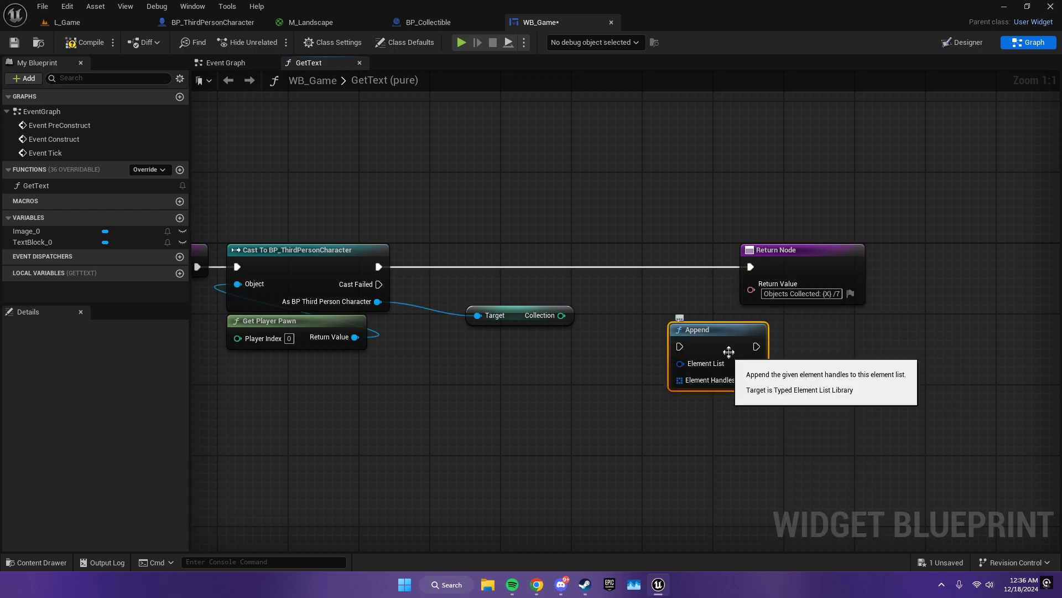
# - Delete the Typed Element List Append node and add a String Append node feeding the Return Node's Return Value
pyautogui.press('Delete')
pyautogui.moveTo(751, 289); pyautogui.dragTo(712, 366)
pyautogui.write('append')
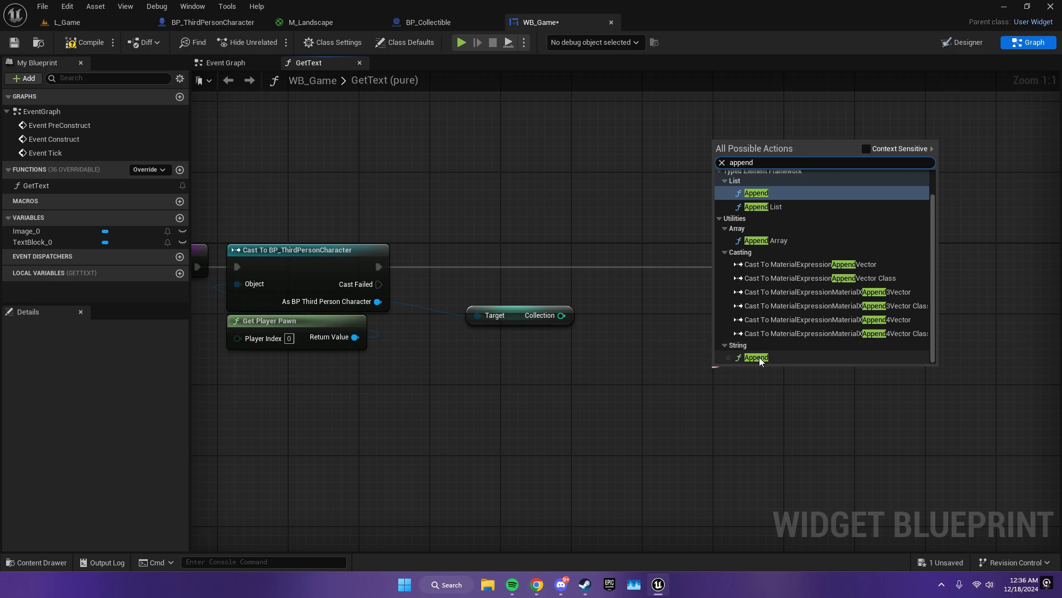
pyautogui.click(759, 357)
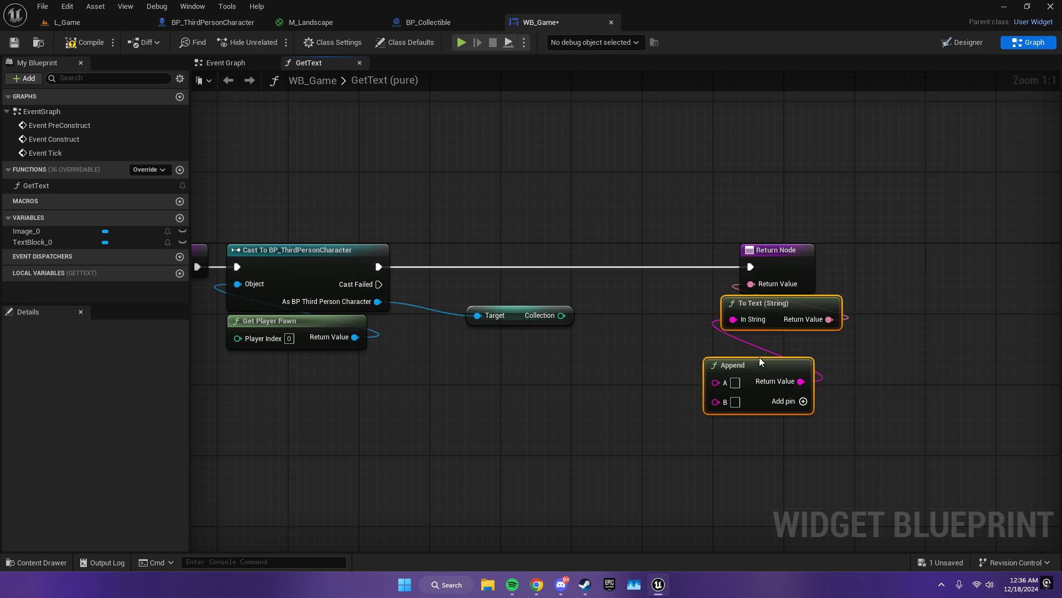
# - Spread out the Append, To Text (String) and Collection nodes between the cast and the Return Node
pyautogui.moveTo(736, 366); pyautogui.dragTo(642, 395)
pyautogui.moveTo(658, 329); pyautogui.dragTo(651, 267)
pyautogui.moveTo(642, 390); pyautogui.dragTo(627, 357)
pyautogui.moveTo(525, 318); pyautogui.dragTo(481, 336)
pyautogui.moveTo(653, 267); pyautogui.dragTo(626, 296)
pyautogui.moveTo(628, 357); pyautogui.dragTo(617, 418)
pyautogui.moveTo(626, 443); pyautogui.dragTo(608, 384, button='right')
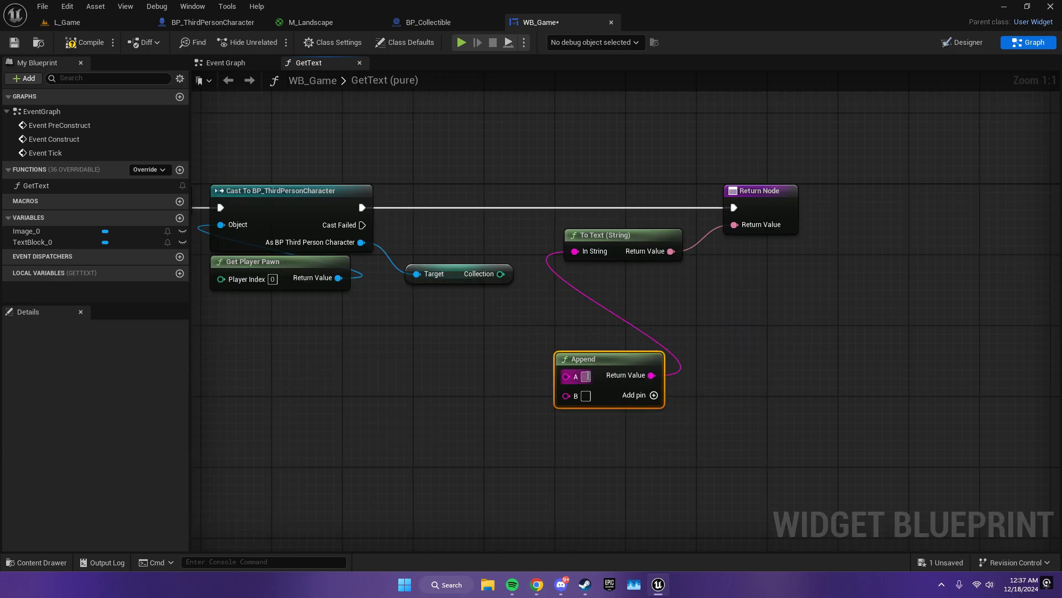
# - Set the Append node's A input to "Objects Collected:"
pyautogui.write('Objects Collected: {X} /7')
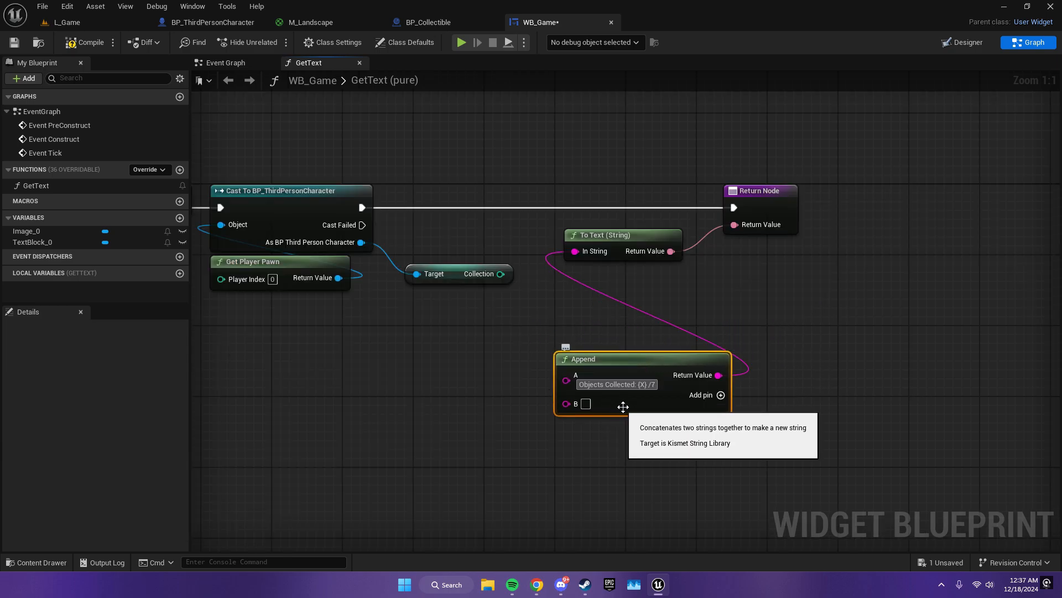
pyautogui.click(644, 425)
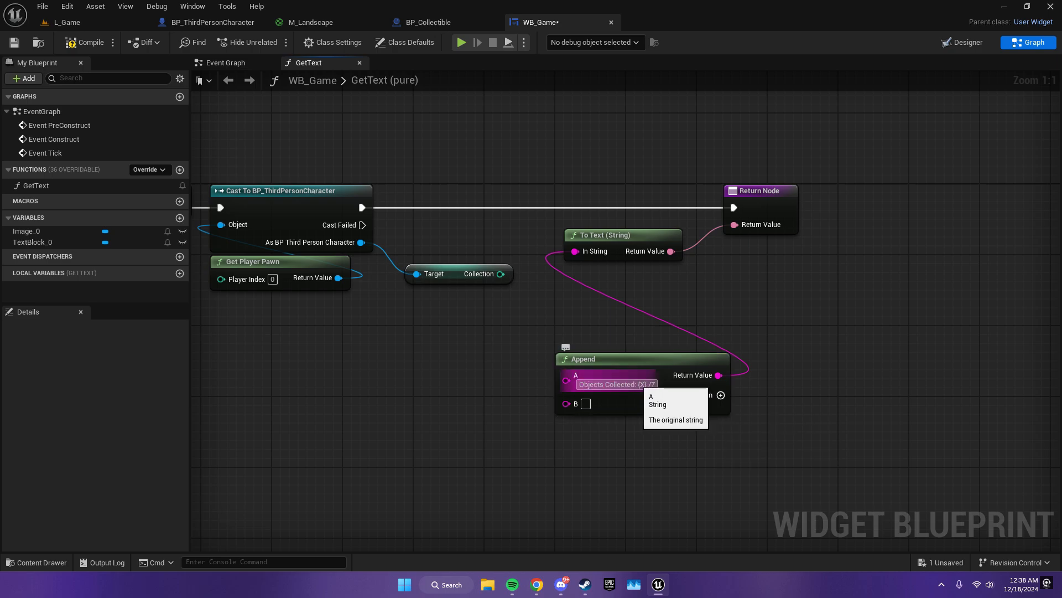
pyautogui.moveTo(637, 384); pyautogui.dragTo(662, 384)
pyautogui.press('BackSpace')
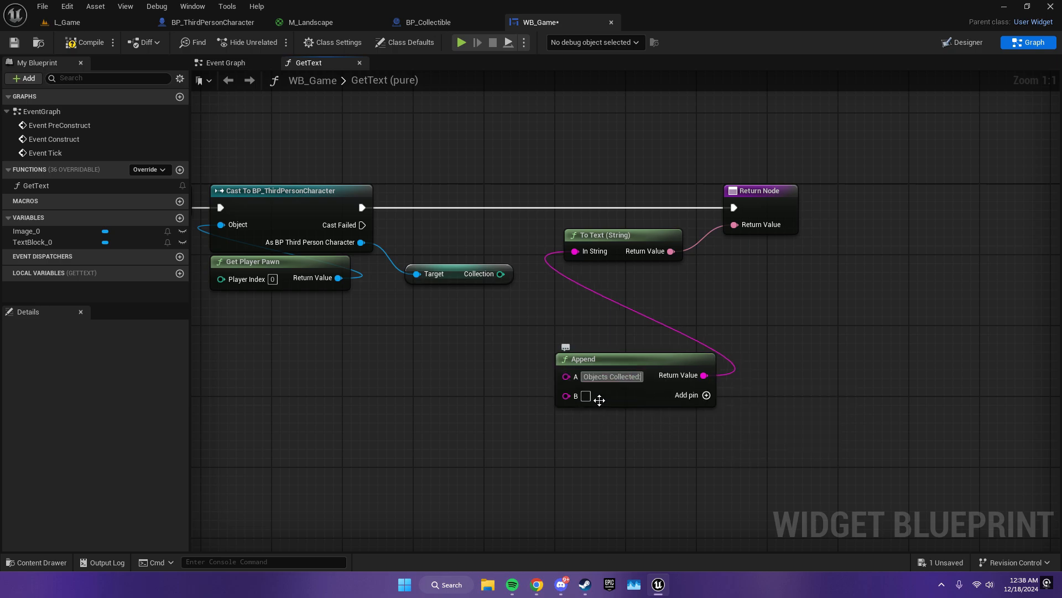
# - Add a C pin to Append, connect Collection to B through a string conversion, and set C to "/7"
pyautogui.click(698, 396)
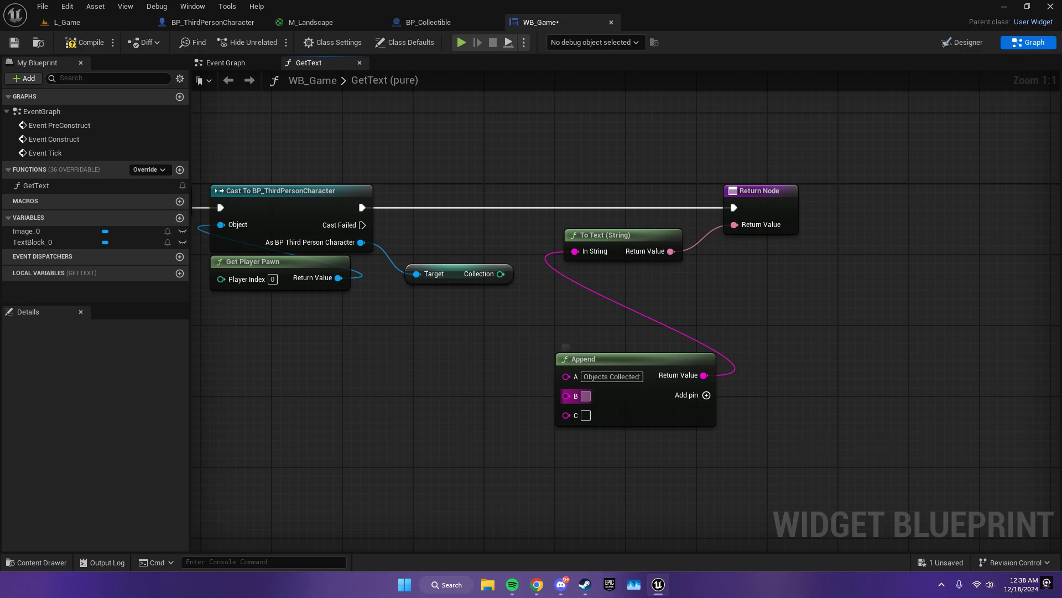
pyautogui.moveTo(544, 266); pyautogui.dragTo(609, 386)
pyautogui.moveTo(545, 309); pyautogui.dragTo(545, 390)
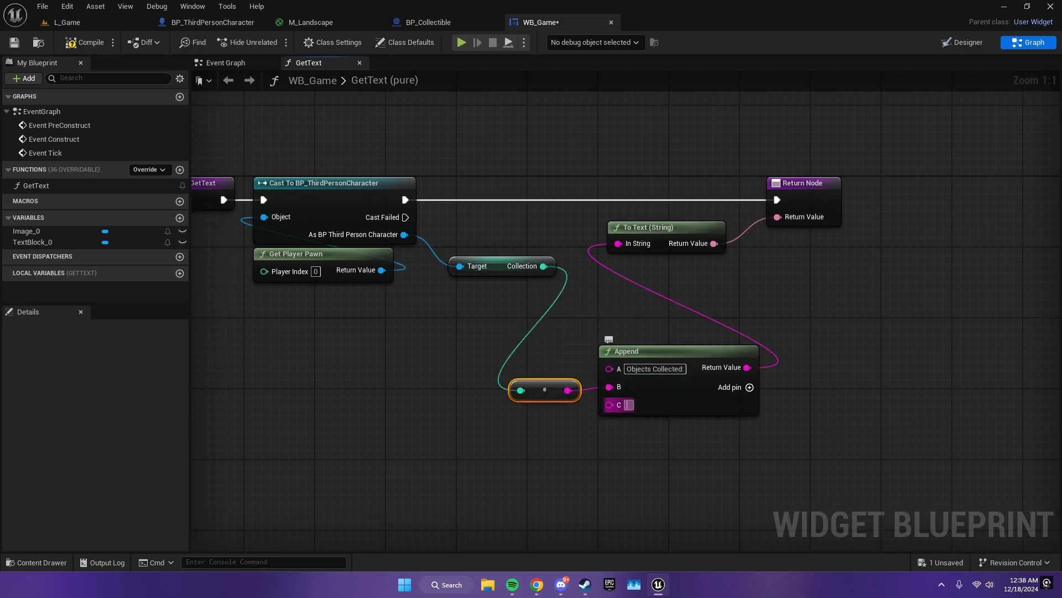
pyautogui.click(634, 404)
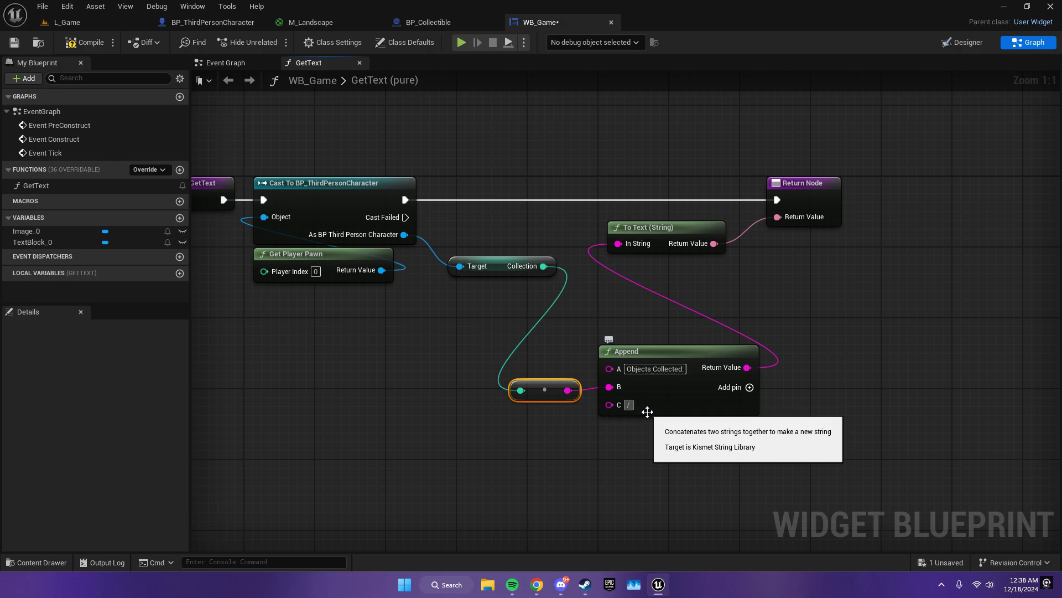
pyautogui.write('/7')
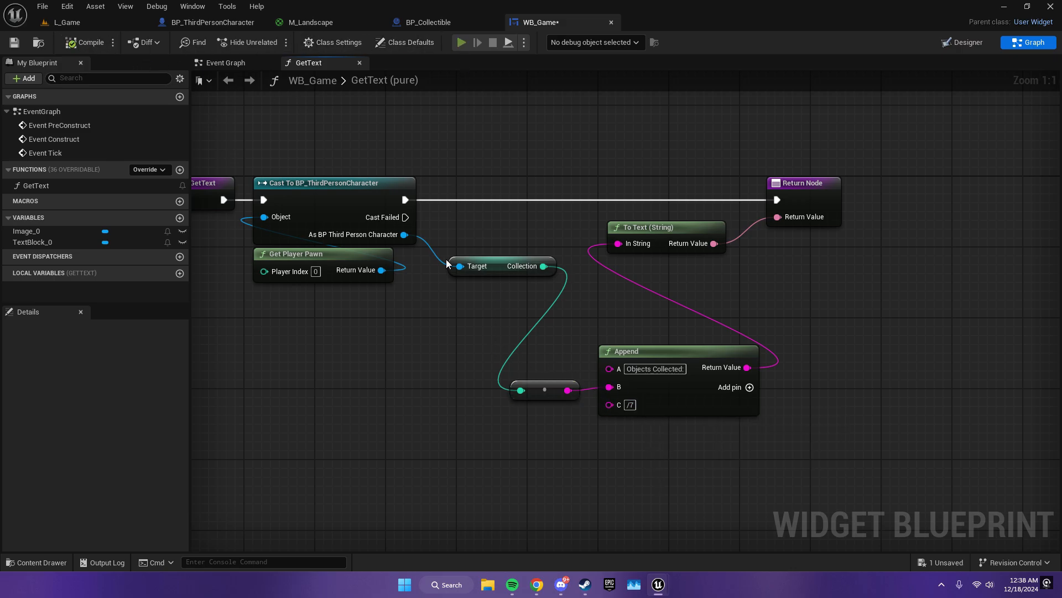
# - Play-test the level, running through gemstones to check the Objects Collected counter, and end the session
pyautogui.hotkey('alt', 'p')
pyautogui.press('w')
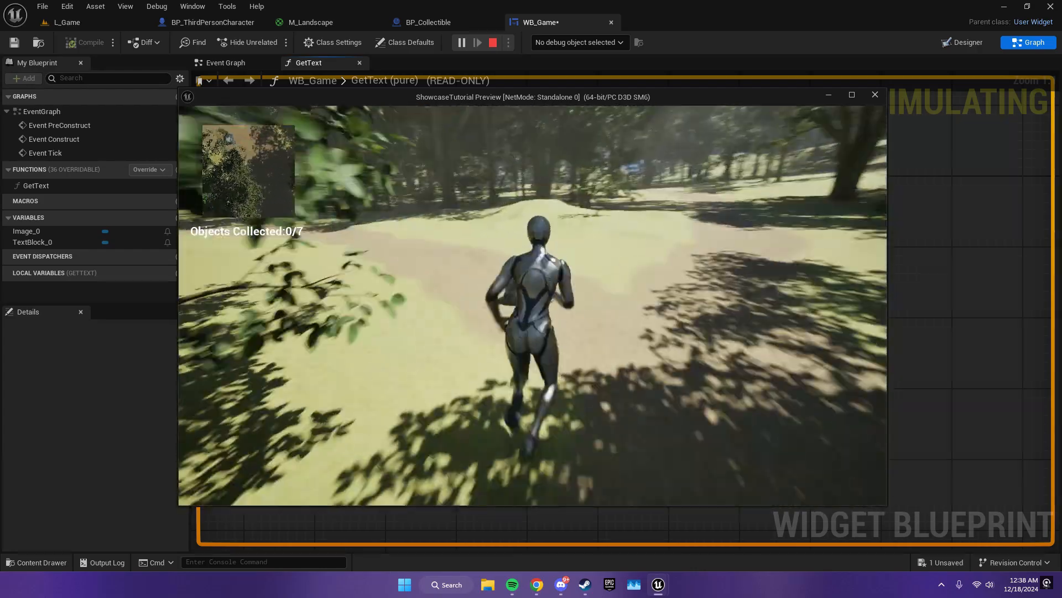
pyautogui.press('Escape')
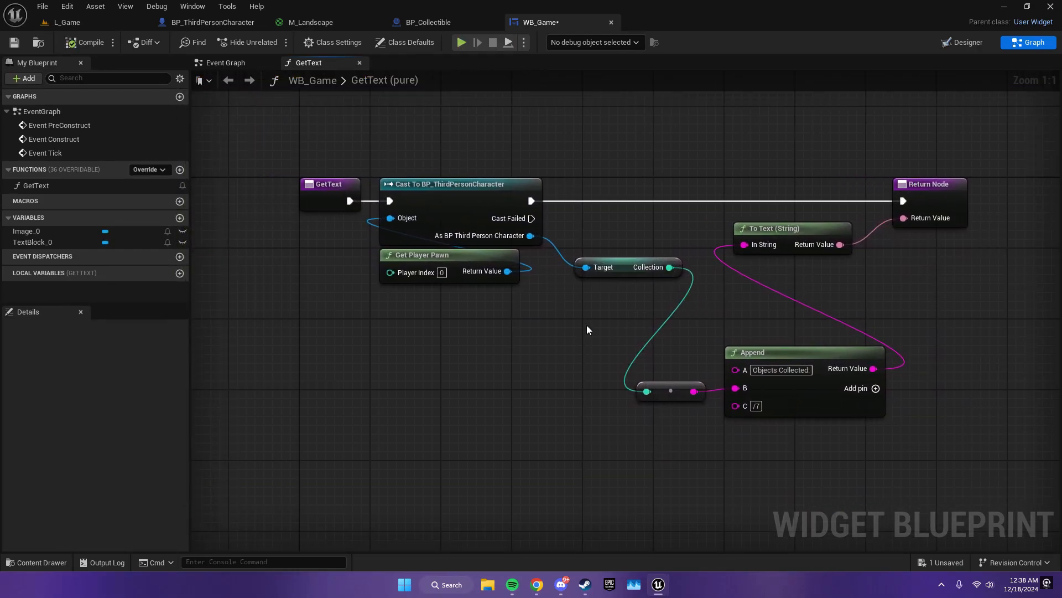
pyautogui.moveTo(586, 324); pyautogui.dragTo(418, 299, button='right')
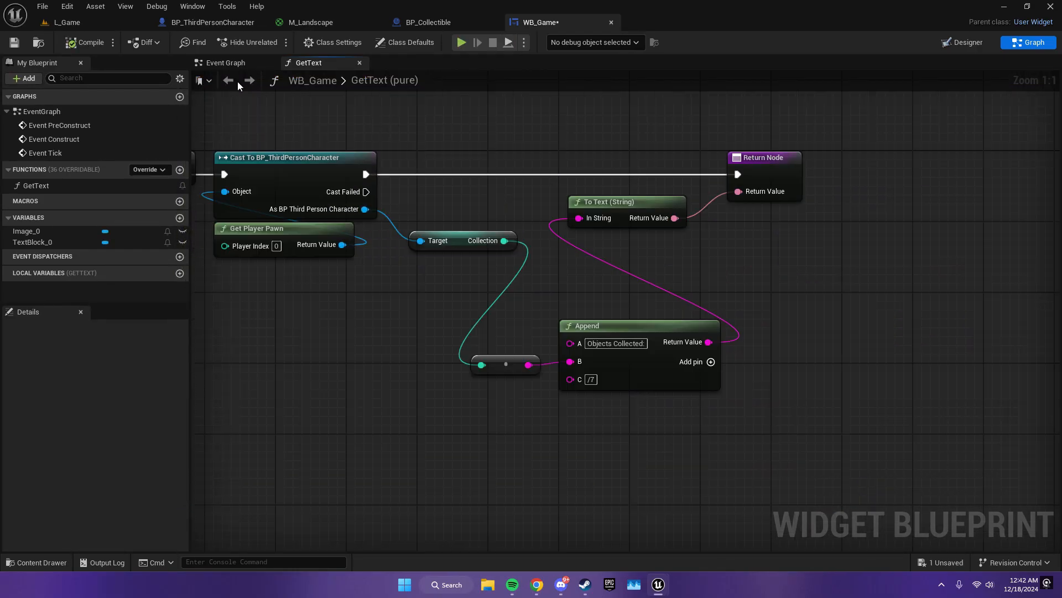
pyautogui.click(455, 46)
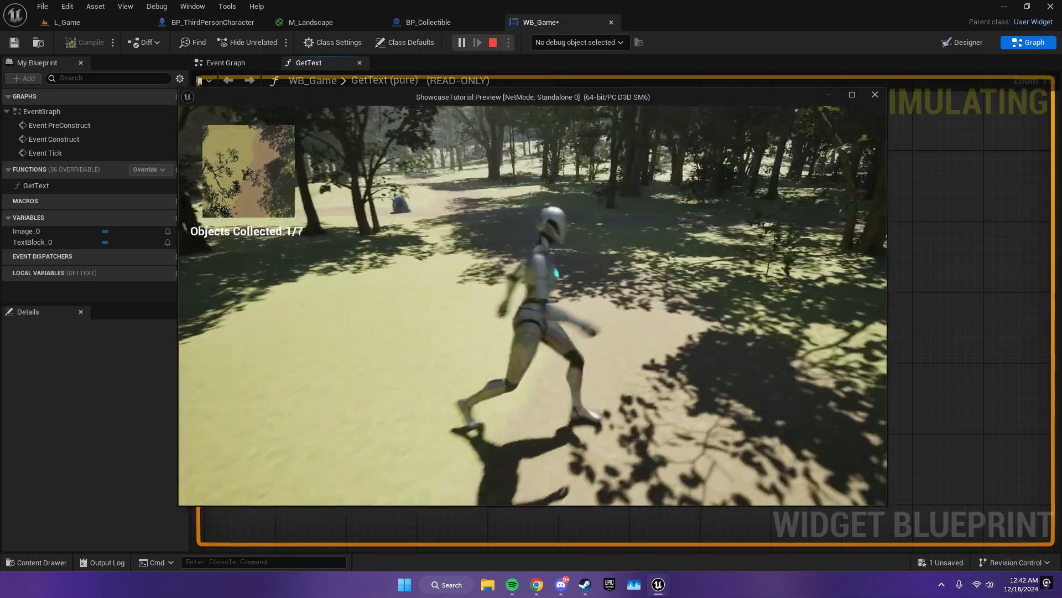
pyautogui.press('w')
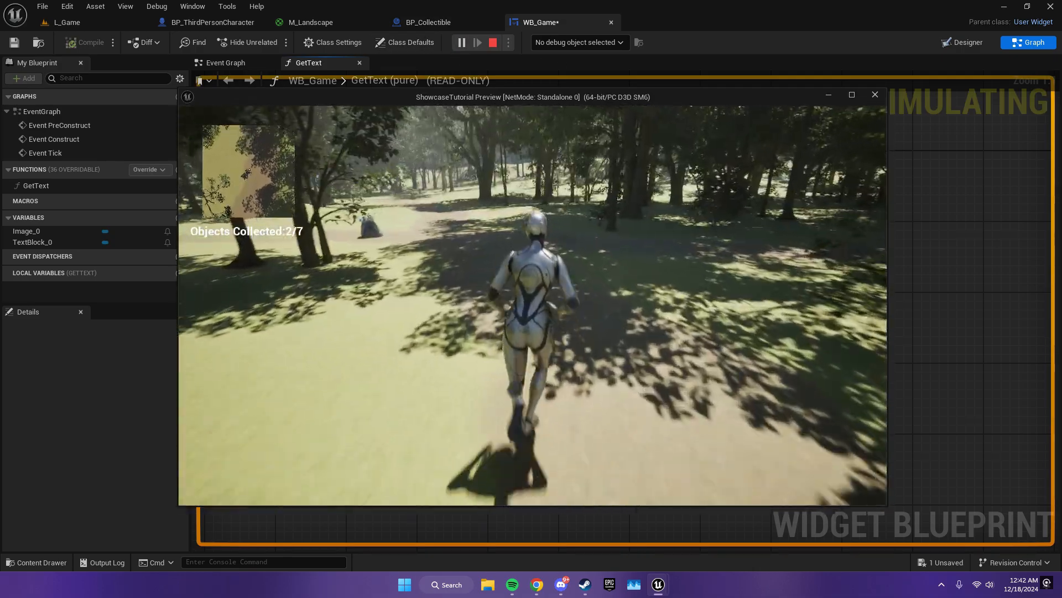
pyautogui.press('w')
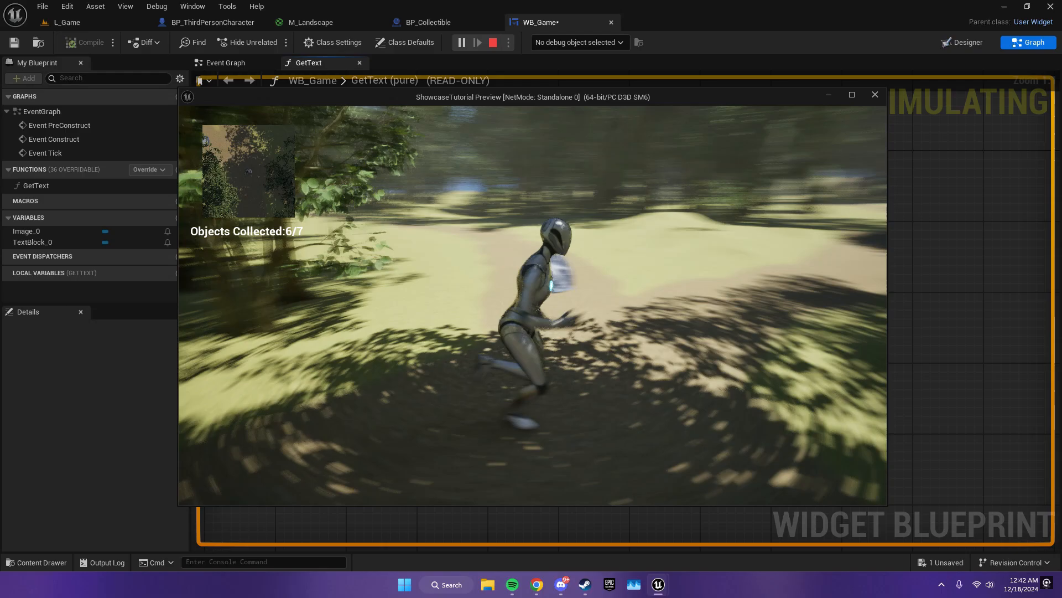
pyautogui.press('w')
pyautogui.press('space')
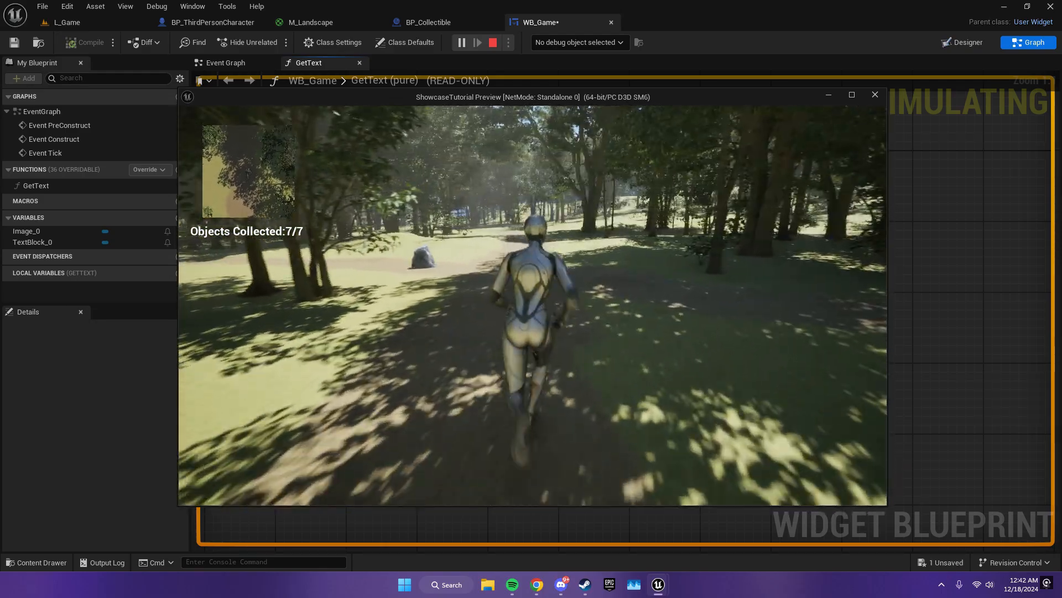
pyautogui.press('Escape')
# - Move To Text (String) and the Return Node farther along and line Append up just before To Text
pyautogui.moveTo(619, 271); pyautogui.dragTo(538, 294, button='right')
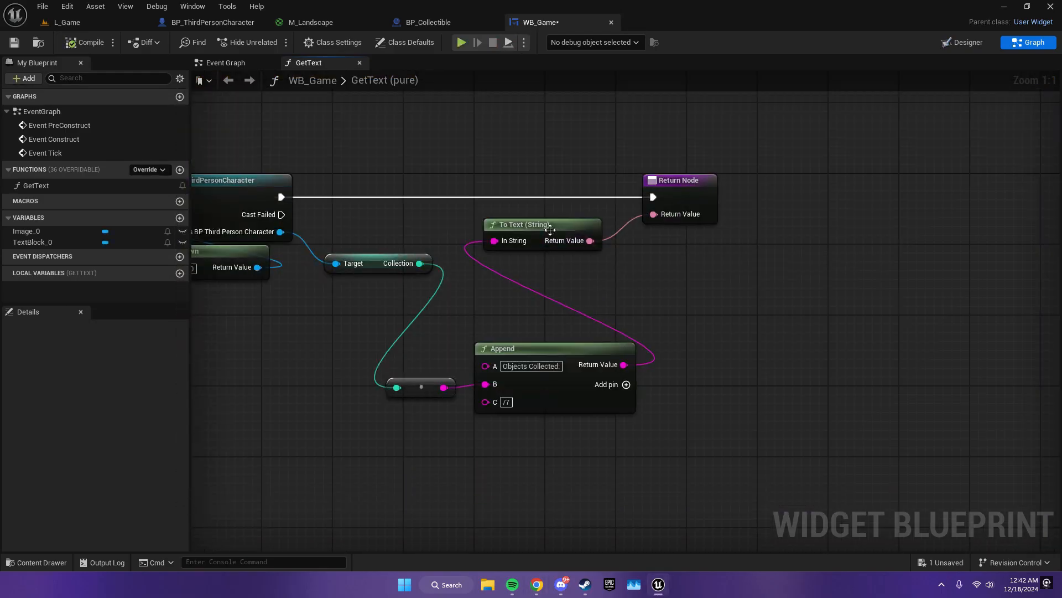
pyautogui.moveTo(550, 229); pyautogui.dragTo(568, 202)
pyautogui.moveTo(493, 160); pyautogui.dragTo(681, 238)
pyautogui.moveTo(680, 180); pyautogui.dragTo(840, 180)
pyautogui.moveTo(564, 354); pyautogui.dragTo(573, 203)
# - Straighten the Collection and conversion nodes in line with the cast output and nudge Append, To Text and the Return Node slightly away
pyautogui.moveTo(365, 264); pyautogui.dragTo(338, 234)
pyautogui.press('q')
pyautogui.moveTo(420, 382); pyautogui.dragTo(446, 227)
pyautogui.press('q')
pyautogui.moveTo(520, 327); pyautogui.dragTo(451, 334, button='right')
pyautogui.moveTo(437, 310); pyautogui.dragTo(832, 177)
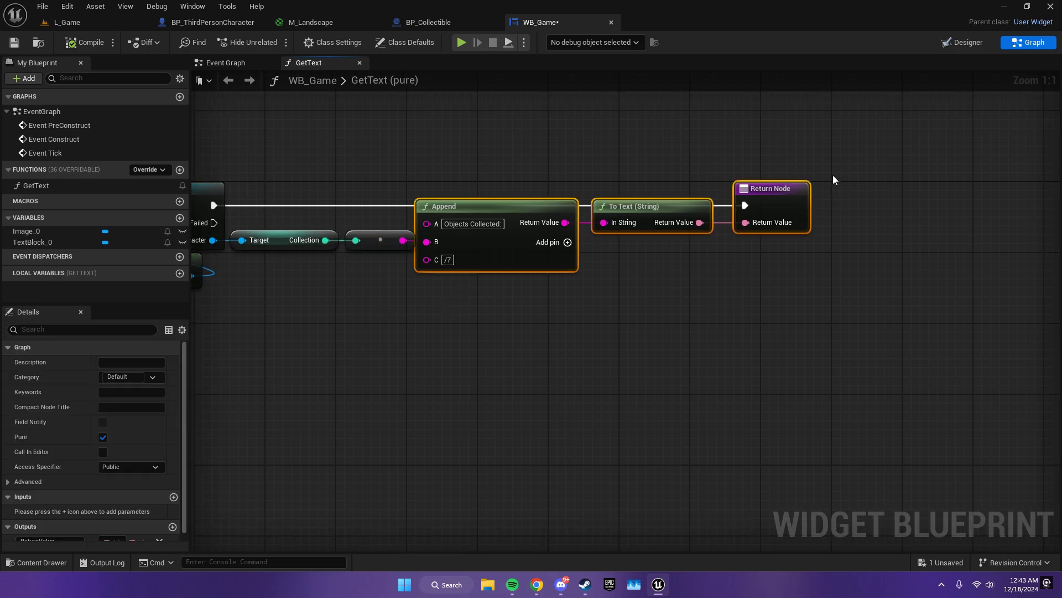
pyautogui.moveTo(498, 204); pyautogui.dragTo(507, 205)
pyautogui.moveTo(443, 332); pyautogui.dragTo(691, 332, button='right')
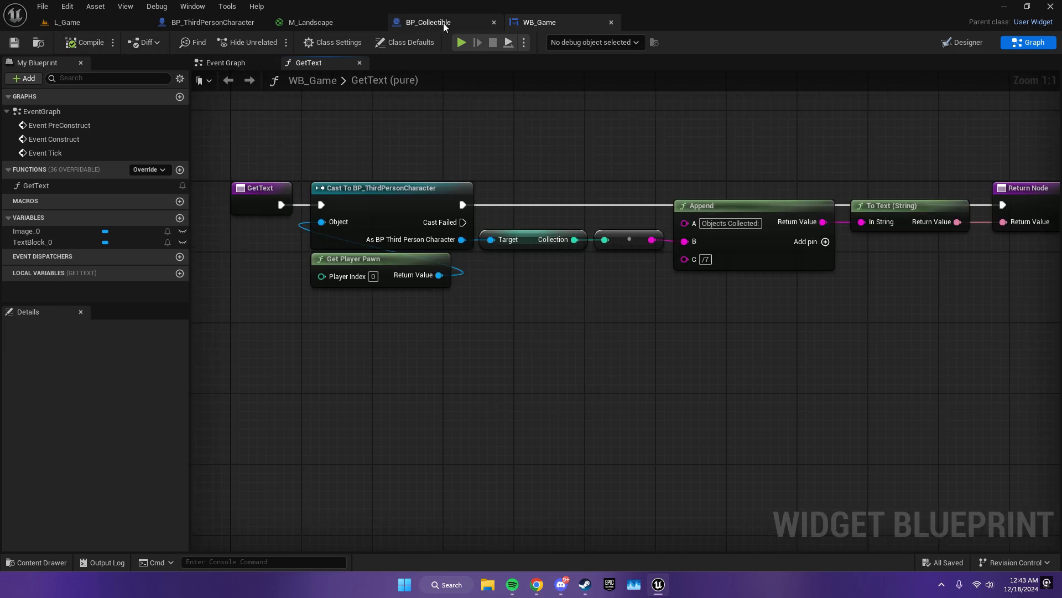
# - In BP_Collectible, call Collectible Collected on As BP Third Person Character and connect it after Destroy Actor
pyautogui.click(443, 22)
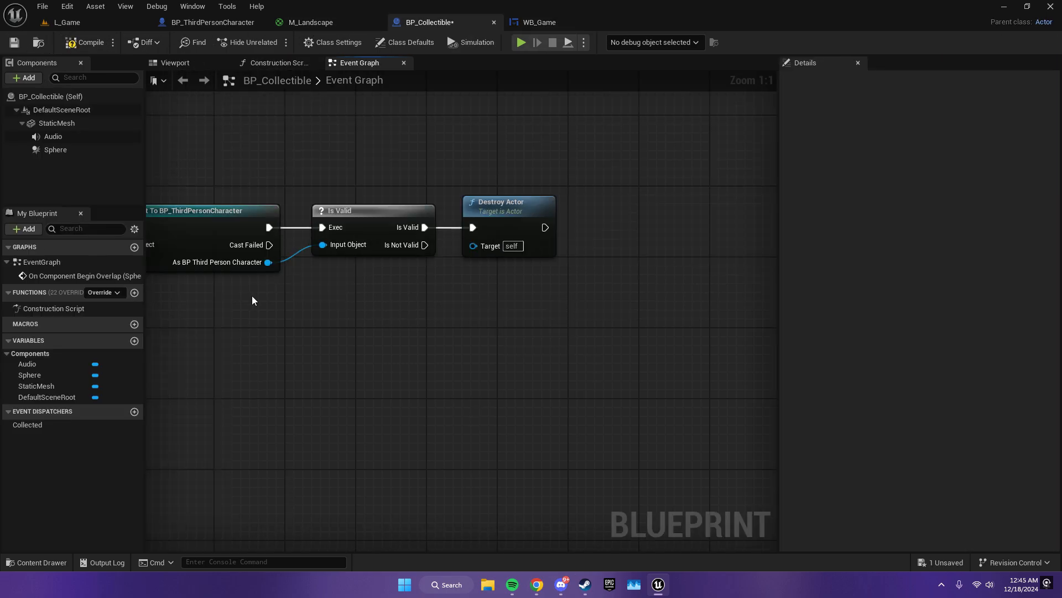
pyautogui.moveTo(268, 262); pyautogui.dragTo(405, 301)
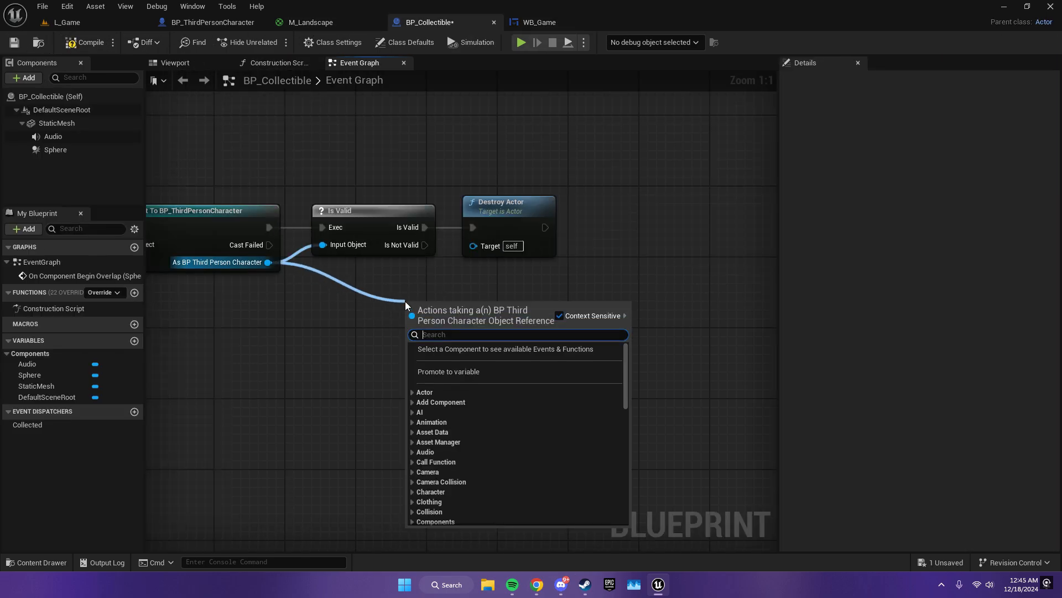
pyautogui.write('coll')
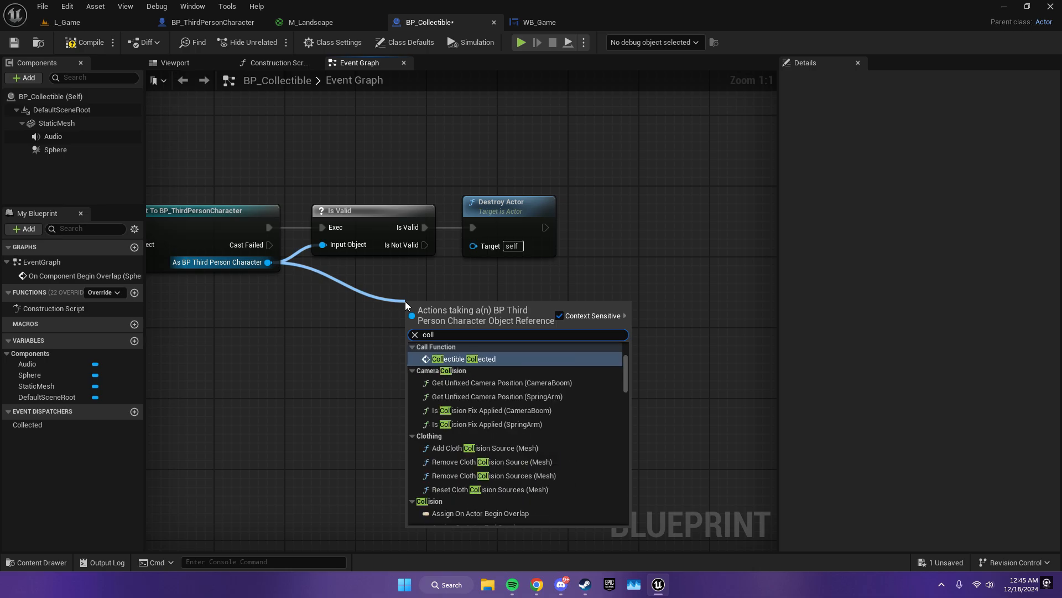
pyautogui.press('Return')
pyautogui.moveTo(493, 307); pyautogui.dragTo(661, 221)
pyautogui.moveTo(553, 225); pyautogui.dragTo(588, 227)
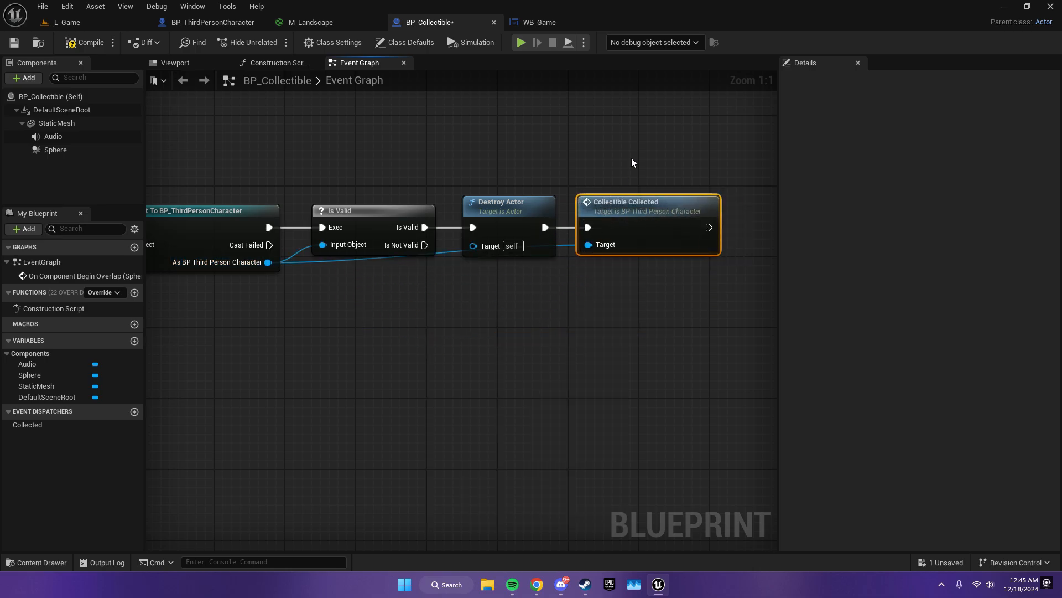
# - Play-test picking up a gemstone to check the collection count, and return to the L_Game level
pyautogui.hotkey('alt', 'p')
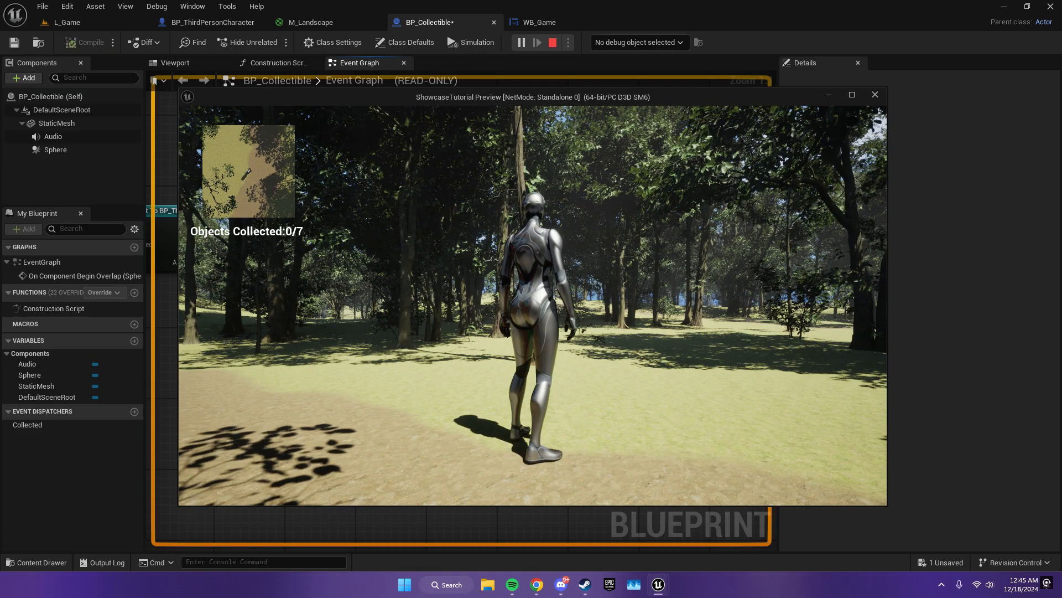
pyautogui.press('w')
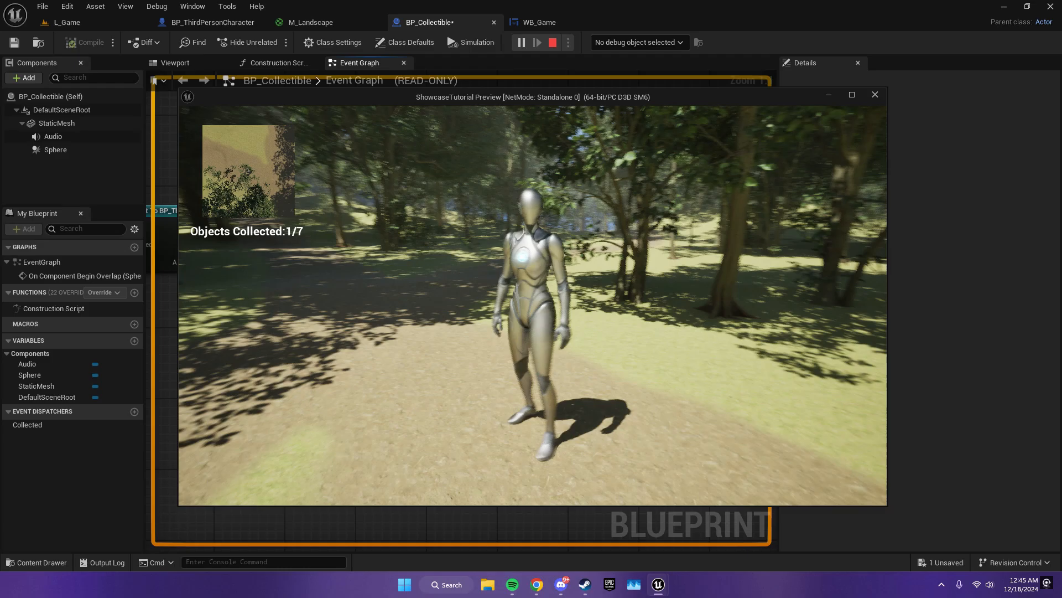
pyautogui.press('w')
pyautogui.press('space')
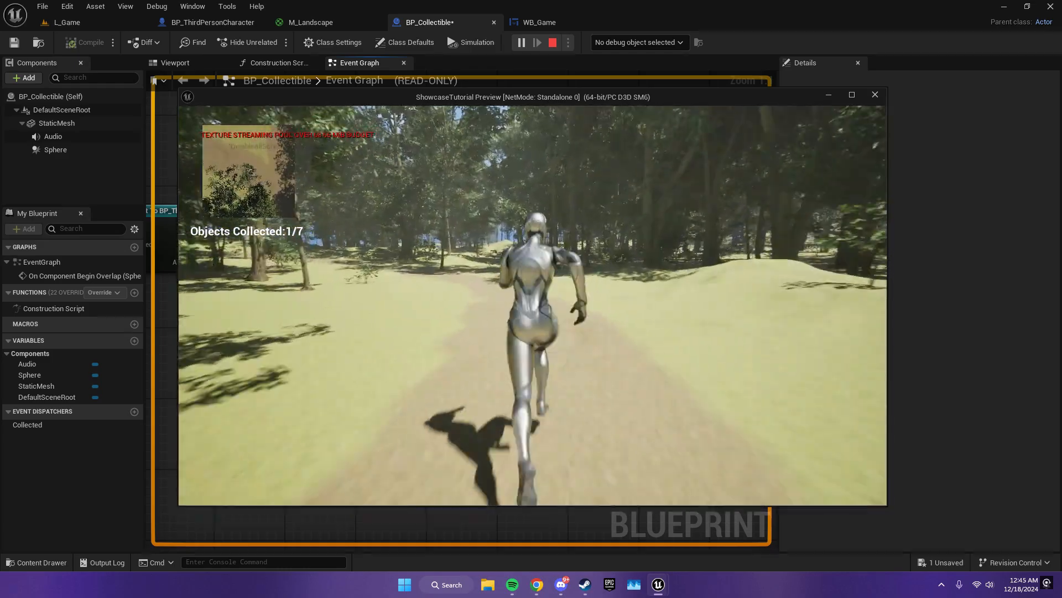
pyautogui.press('Escape')
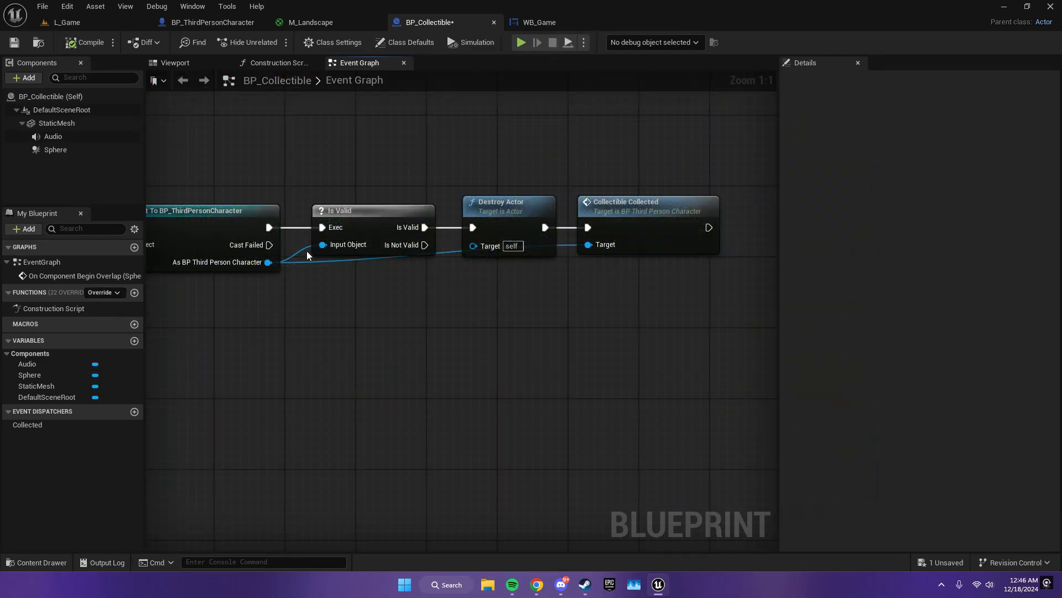
pyautogui.click(67, 22)
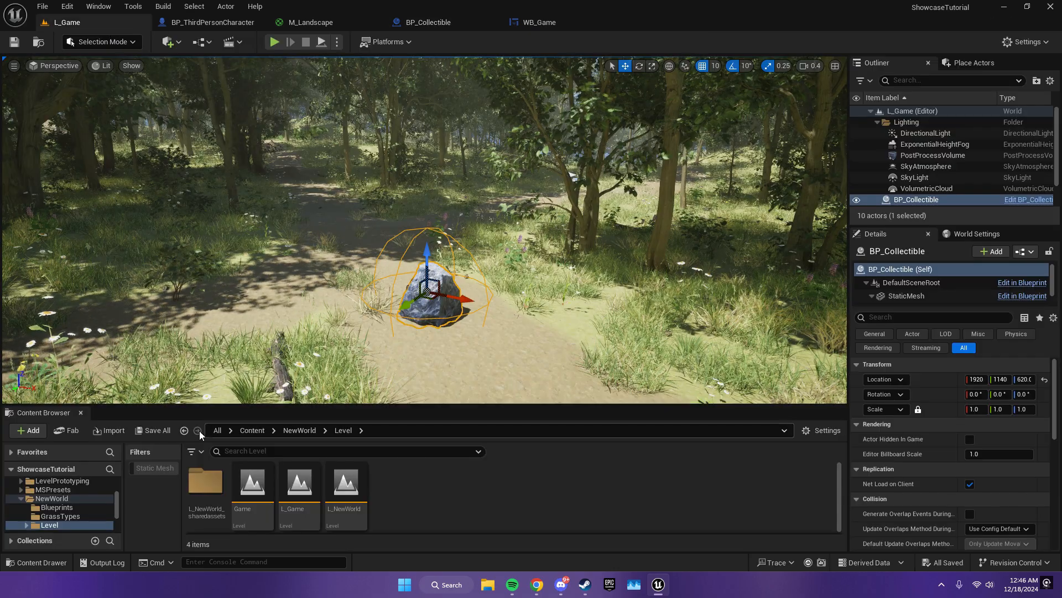
pyautogui.click(524, 22)
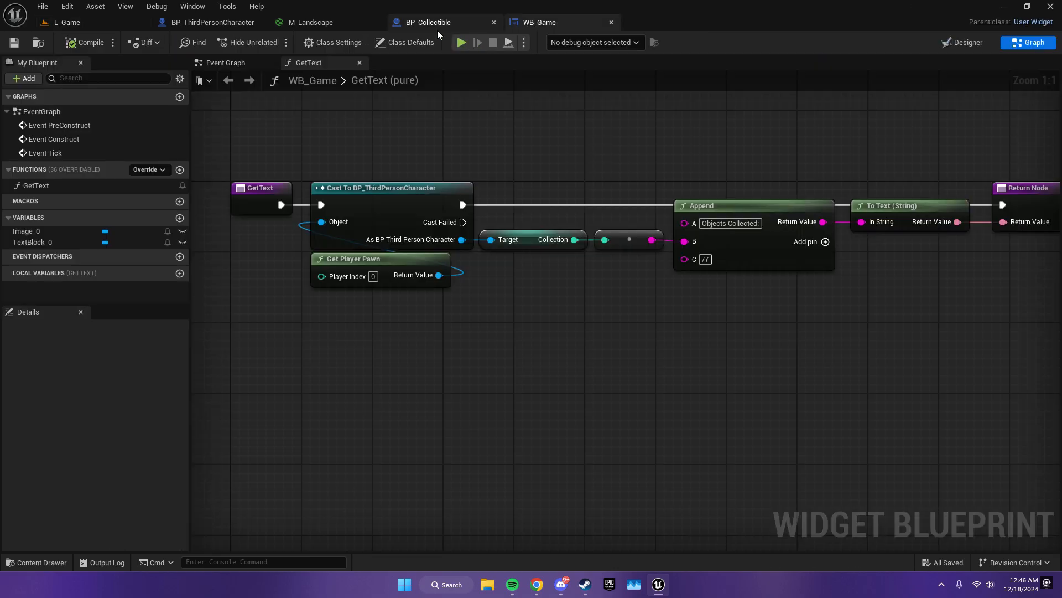
pyautogui.moveTo(553, 138); pyautogui.dragTo(404, 161, button='right')
pyautogui.click(428, 22)
pyautogui.click(212, 22)
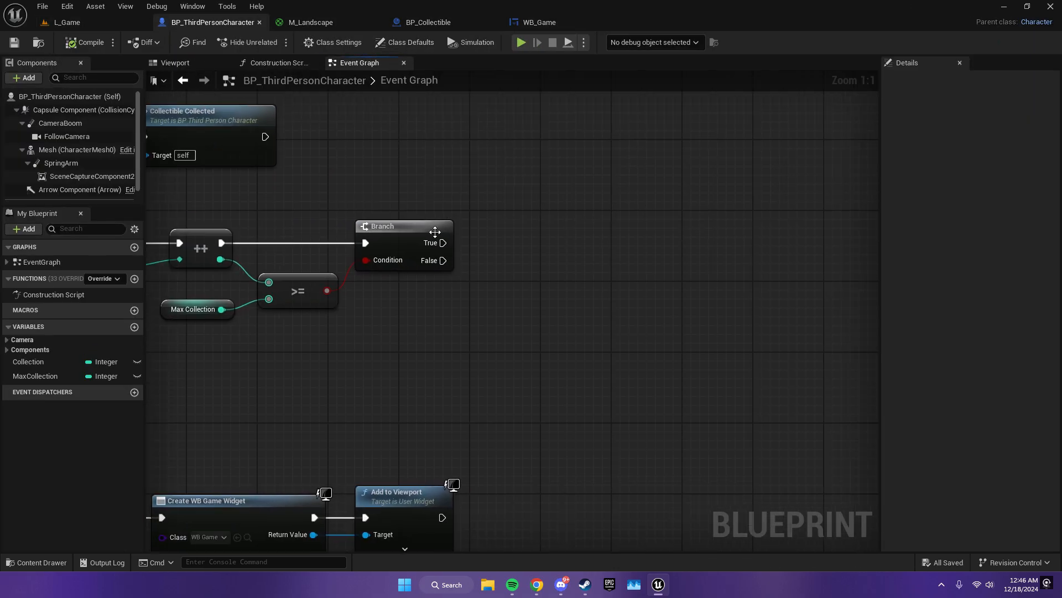
pyautogui.moveTo(444, 242); pyautogui.dragTo(580, 223)
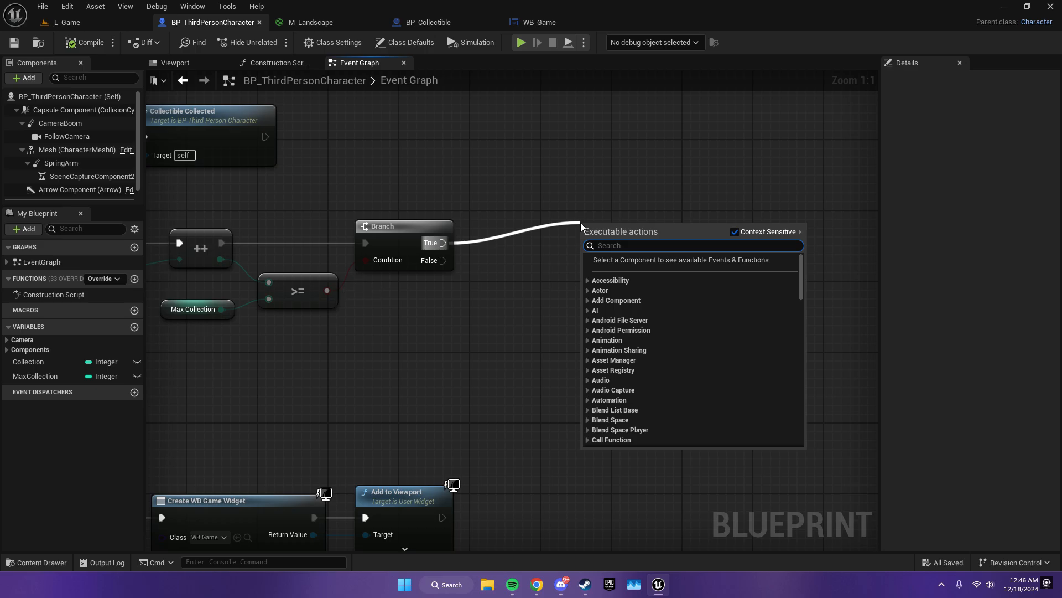
pyautogui.click(566, 216)
# - In the WB_Game designer, add a Background Blur widget as a child of the Canvas Panel
pyautogui.click(548, 23)
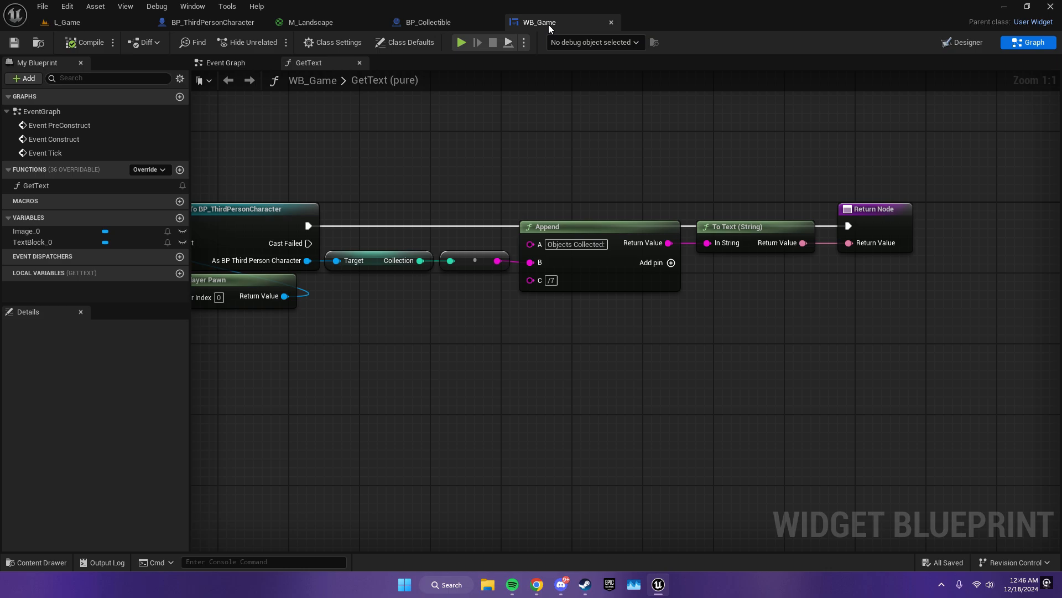
pyautogui.moveTo(362, 185); pyautogui.dragTo(633, 161, button='right')
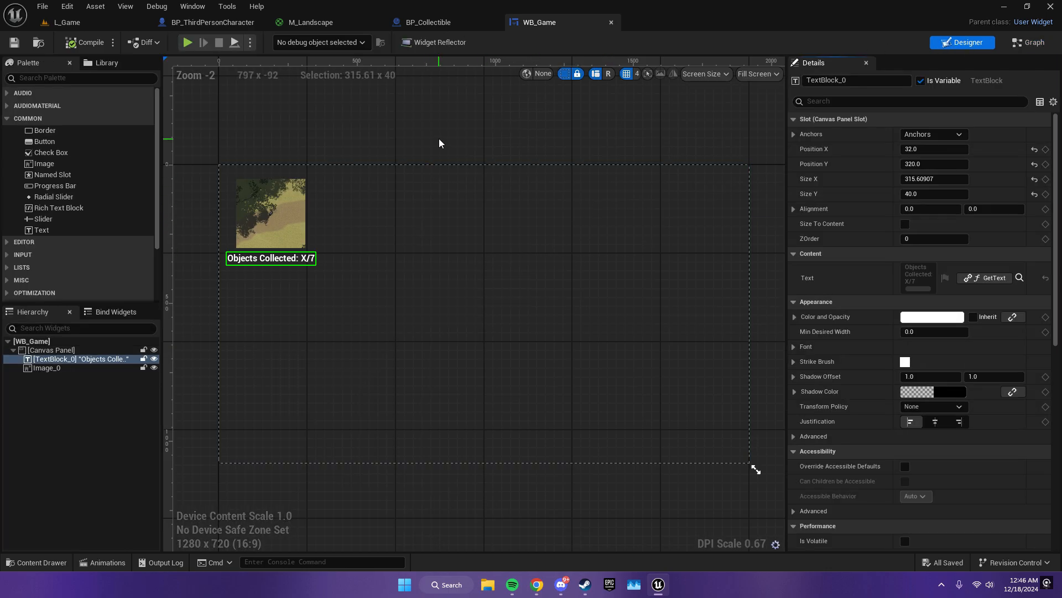
pyautogui.click(439, 138)
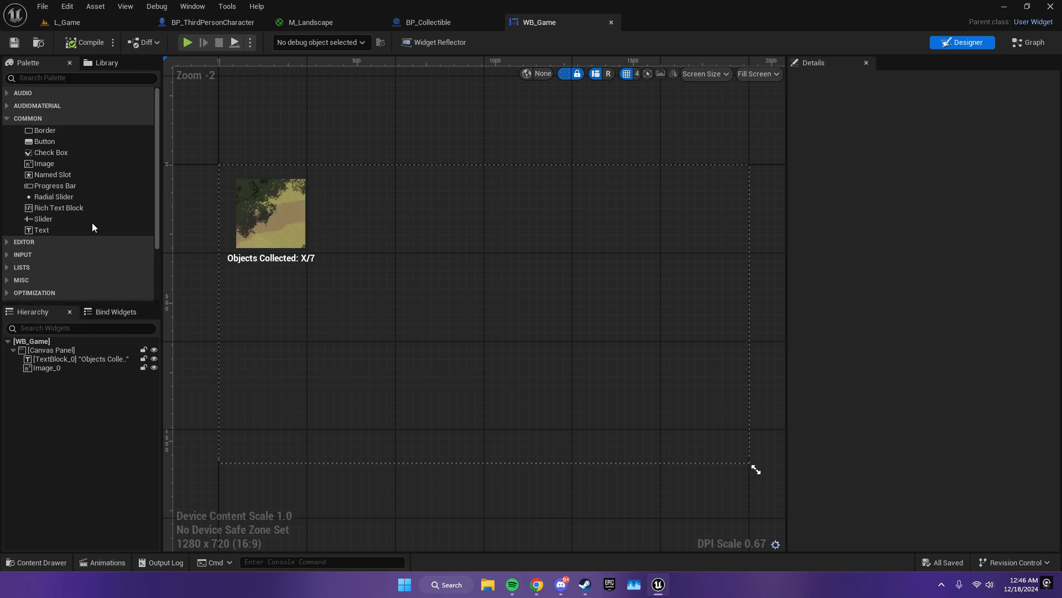
pyautogui.write('blu')
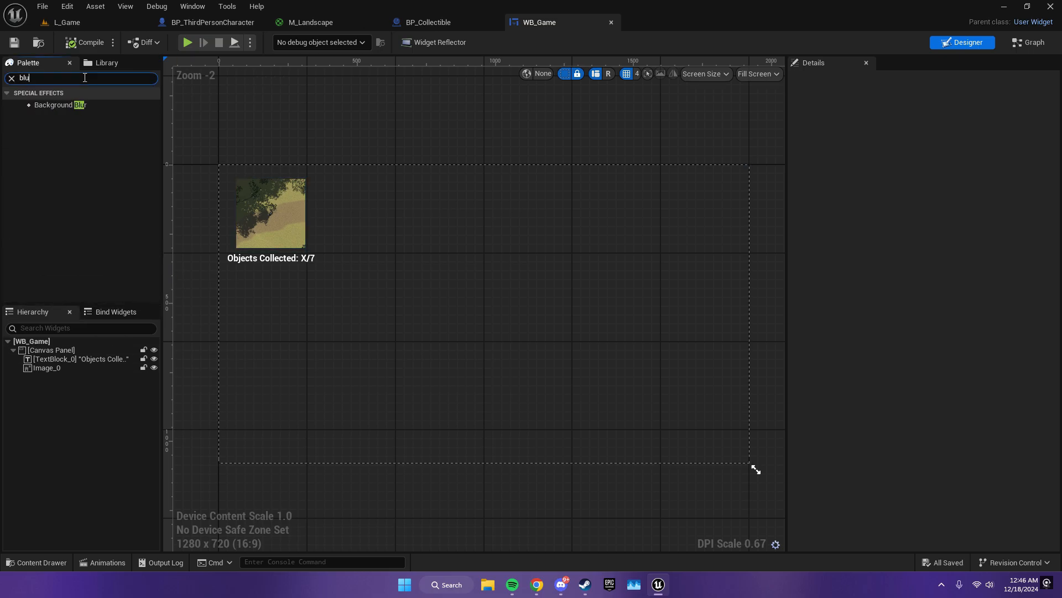
pyautogui.click(78, 104)
pyautogui.moveTo(51, 352); pyautogui.dragTo(48, 350)
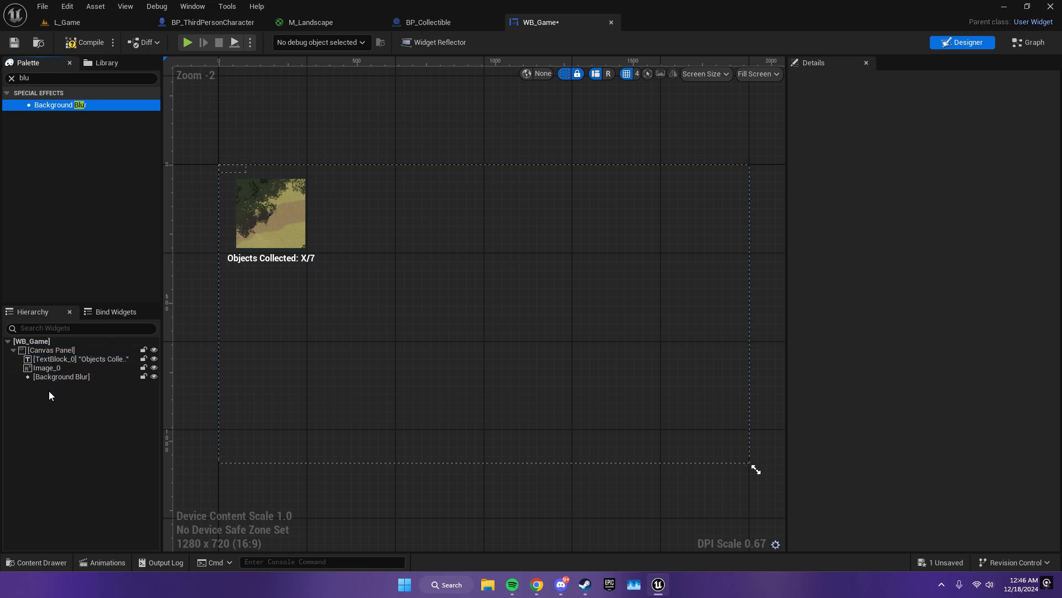
# - Size the Background Blur to 1920 by 1080 and set its ZOrder to 2
pyautogui.click(49, 376)
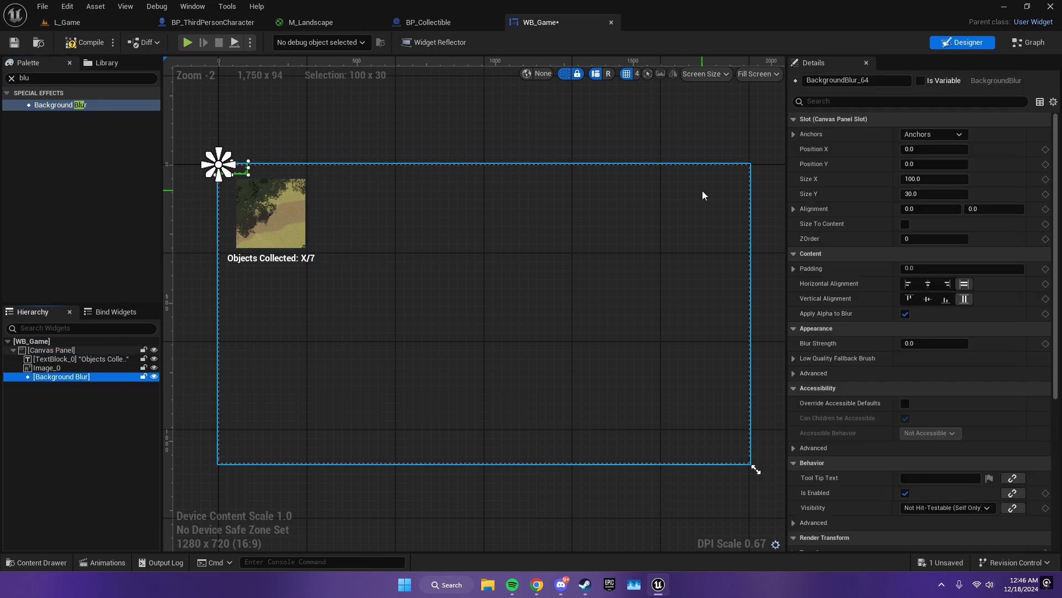
pyautogui.click(919, 180)
pyautogui.write('1920')
pyautogui.click(927, 194)
pyautogui.write('1080')
pyautogui.press('Return')
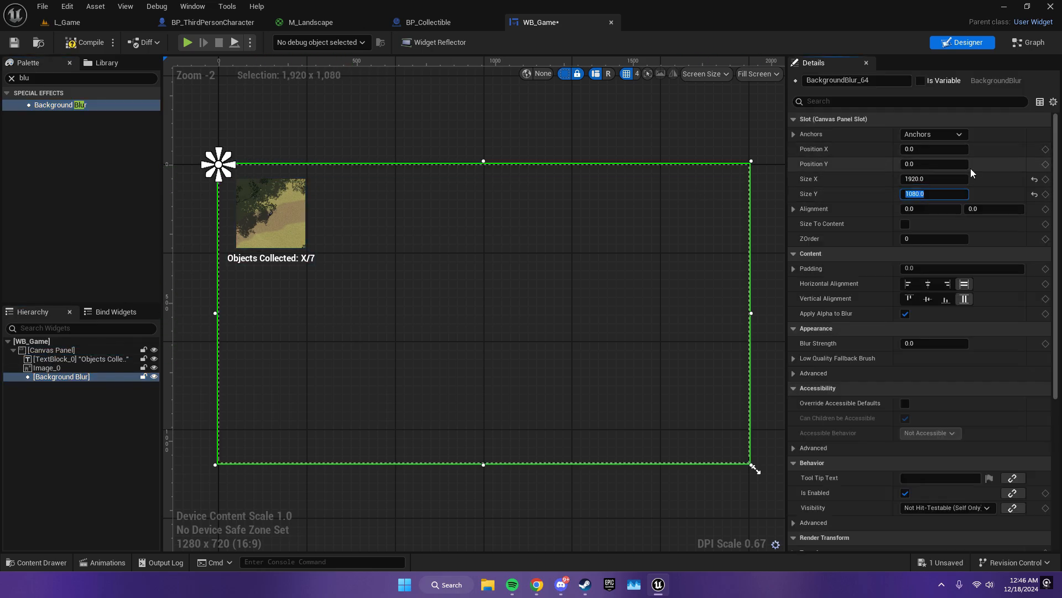
pyautogui.click(659, 248)
pyautogui.scroll(-3, 864, 239)
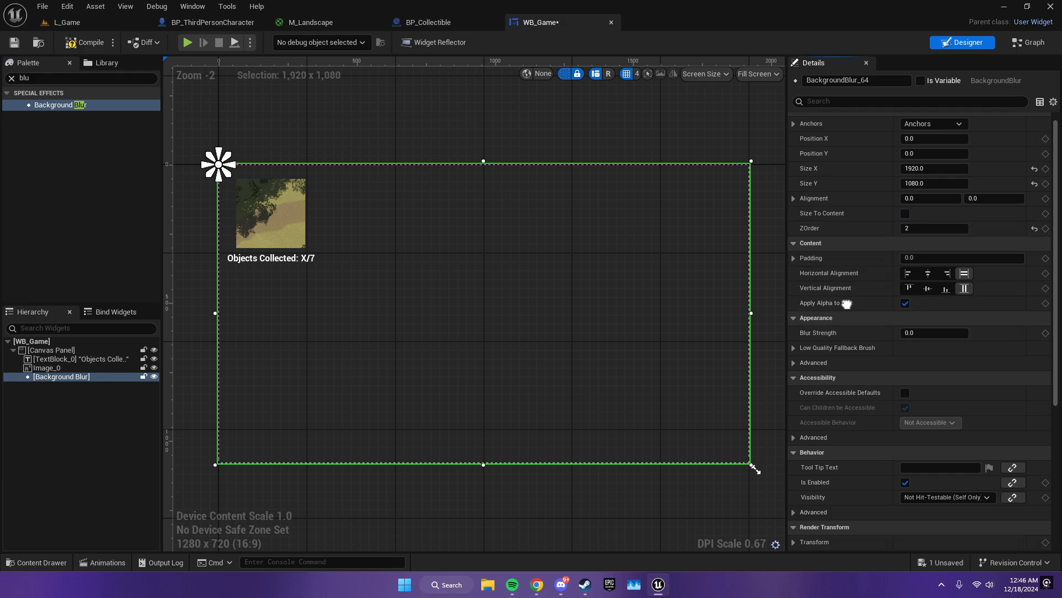
pyautogui.moveTo(919, 261)
pyautogui.mouseDown()
pyautogui.moveTo(947, 261)
pyautogui.moveTo(902, 261)
pyautogui.mouseUp()
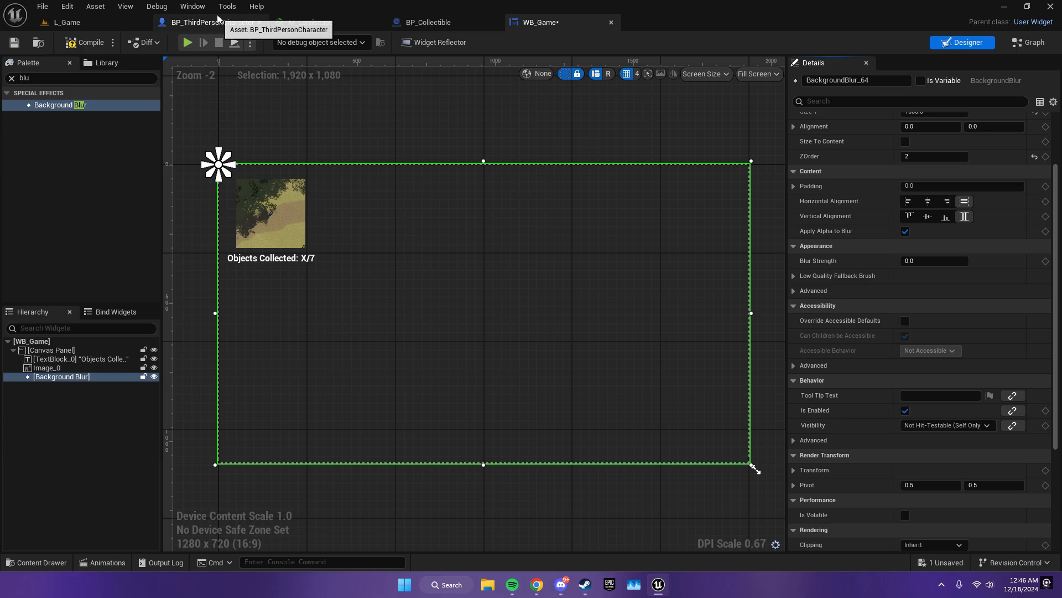
# - Show the widget animations and create a new animation named BlurBackground, selecting it for editing
pyautogui.click(193, 6)
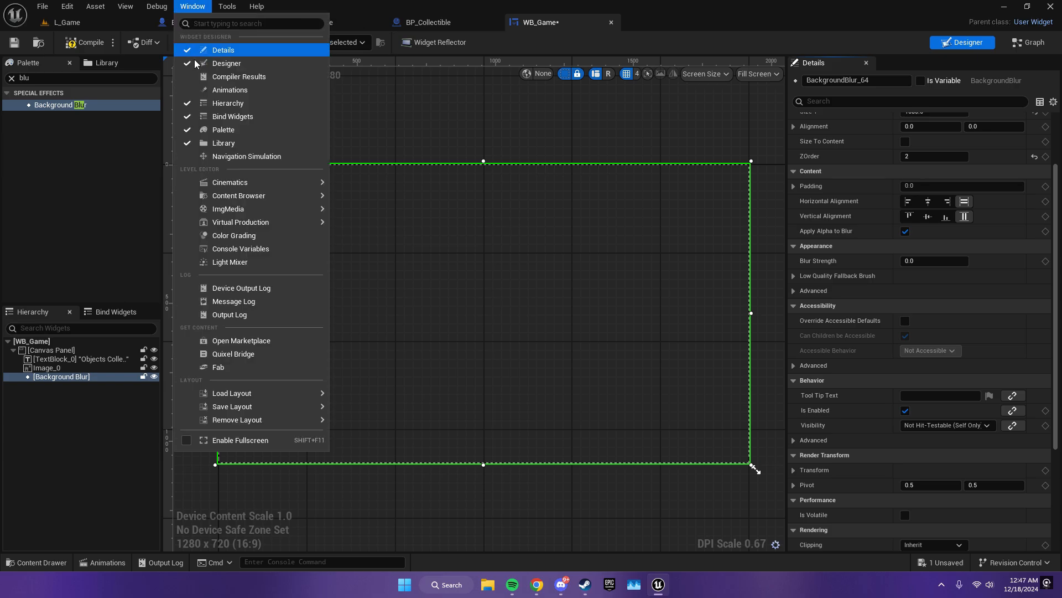
pyautogui.click(227, 90)
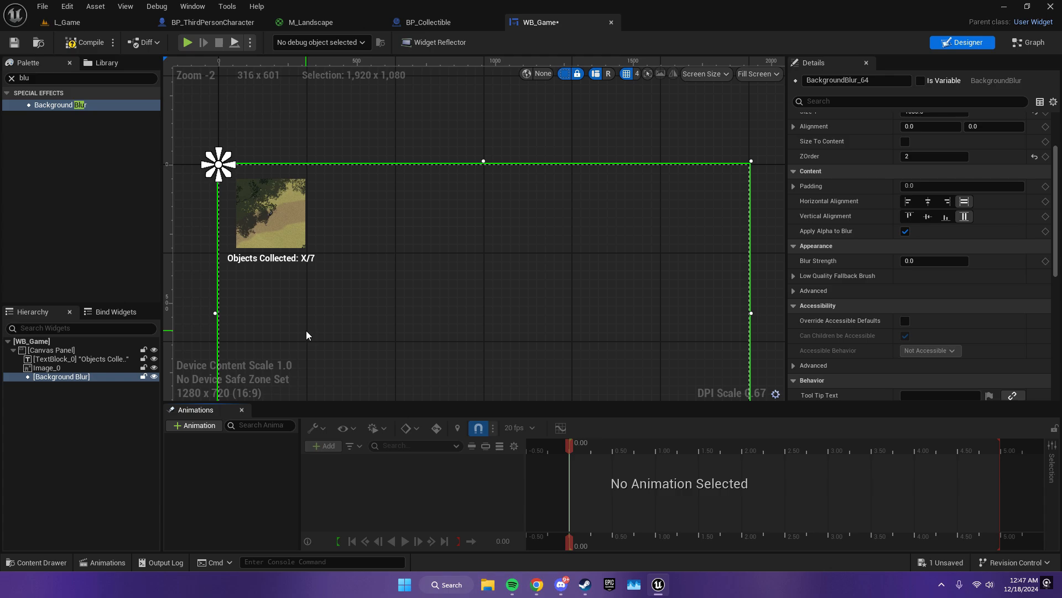
pyautogui.click(196, 426)
pyautogui.write('Blur B')
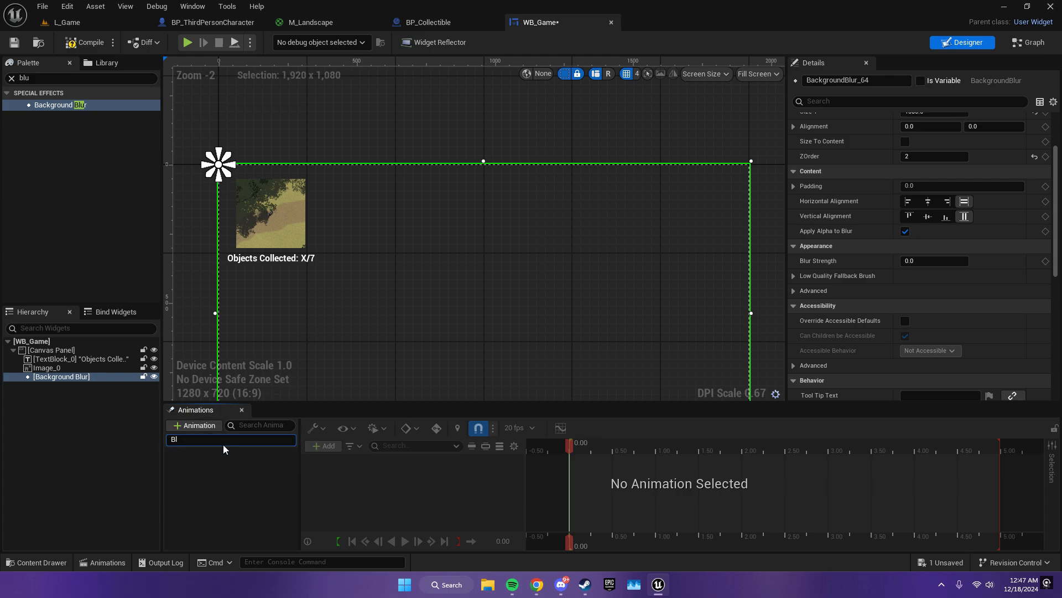
pyautogui.press('BackSpace')
pyautogui.press('BackSpace')
pyautogui.write('rBackground')
pyautogui.press('Return')
pyautogui.click(217, 441)
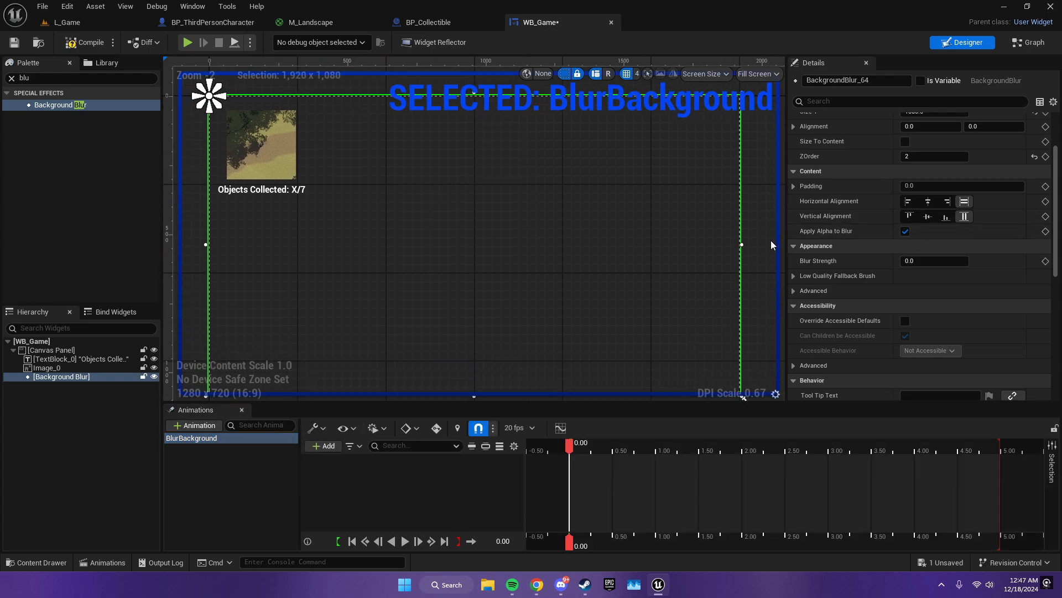
# - In BlurBackground, keyframe the Background Blur's Blur Strength at 0 at 0.00 and 30 at 0.50, and save the widget
pyautogui.click(1045, 262)
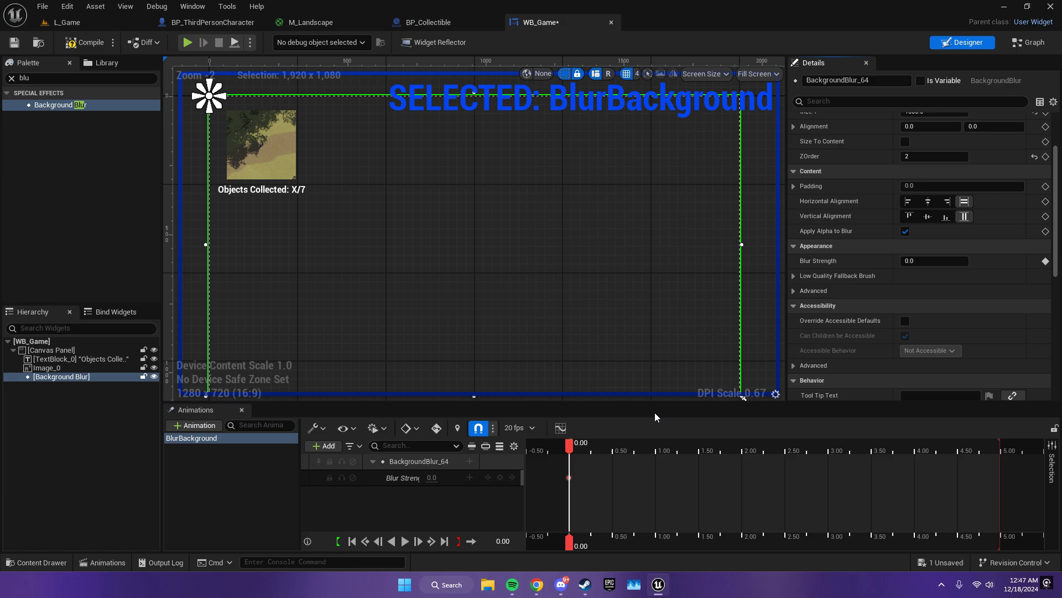
pyautogui.moveTo(578, 450); pyautogui.dragTo(617, 443)
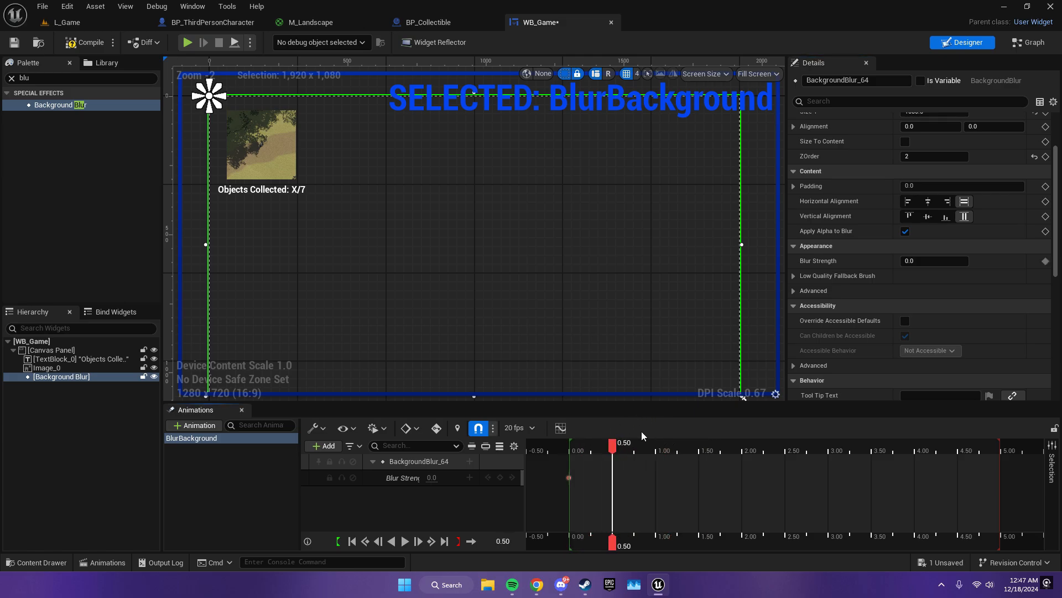
pyautogui.click(934, 260)
pyautogui.write('100')
pyautogui.press('Return')
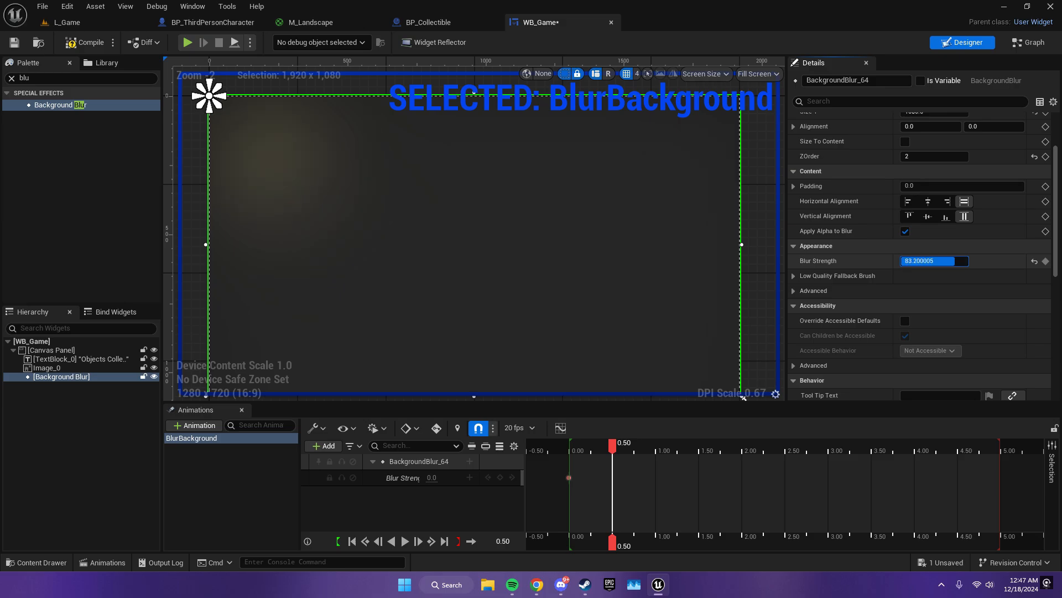
pyautogui.moveTo(955, 260); pyautogui.dragTo(917, 261)
pyautogui.click(933, 262)
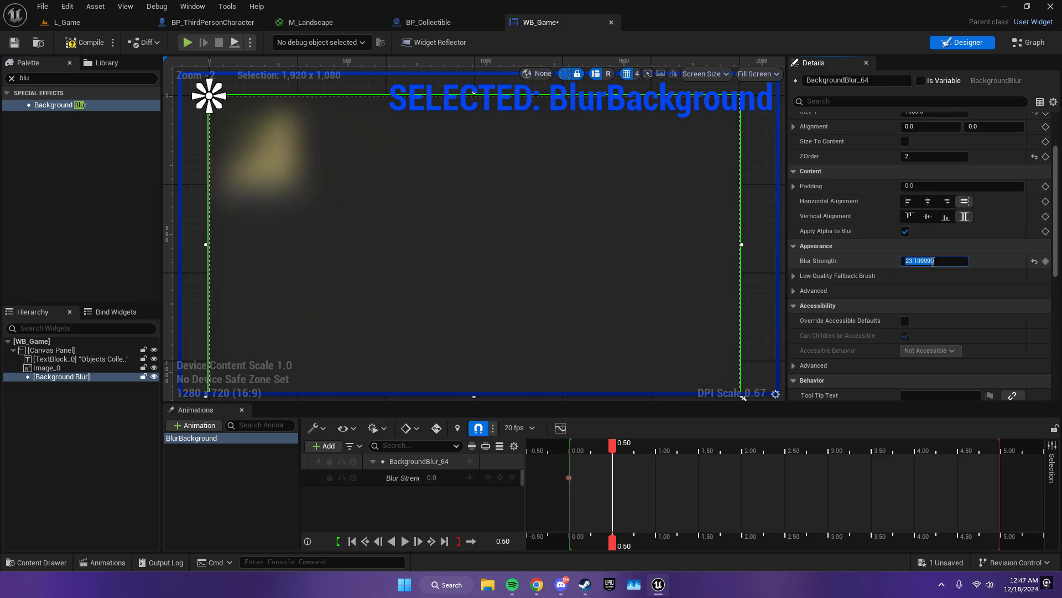
pyautogui.write('30')
pyautogui.press('Return')
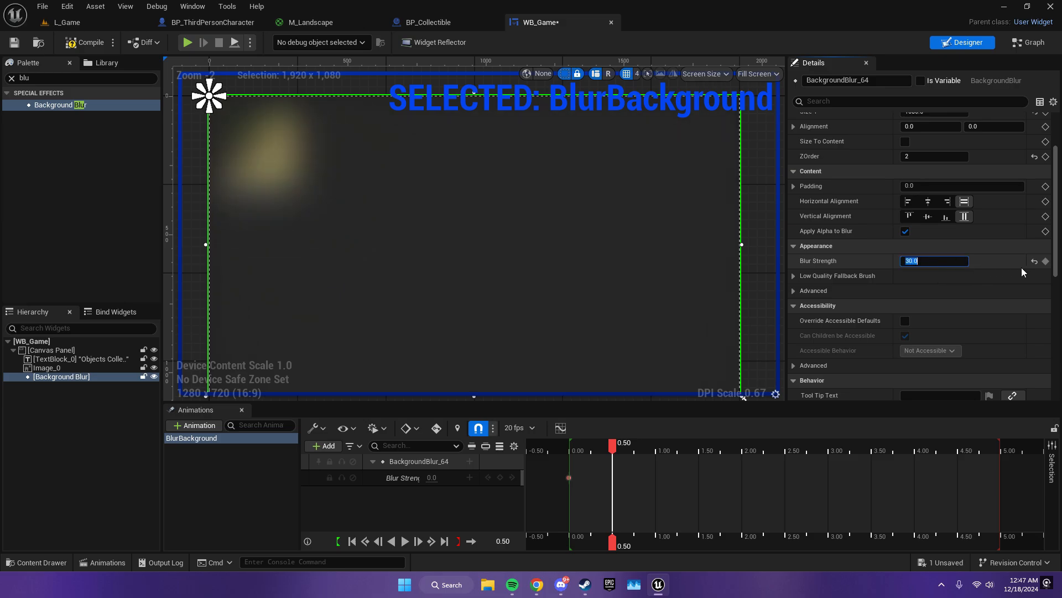
pyautogui.click(1045, 261)
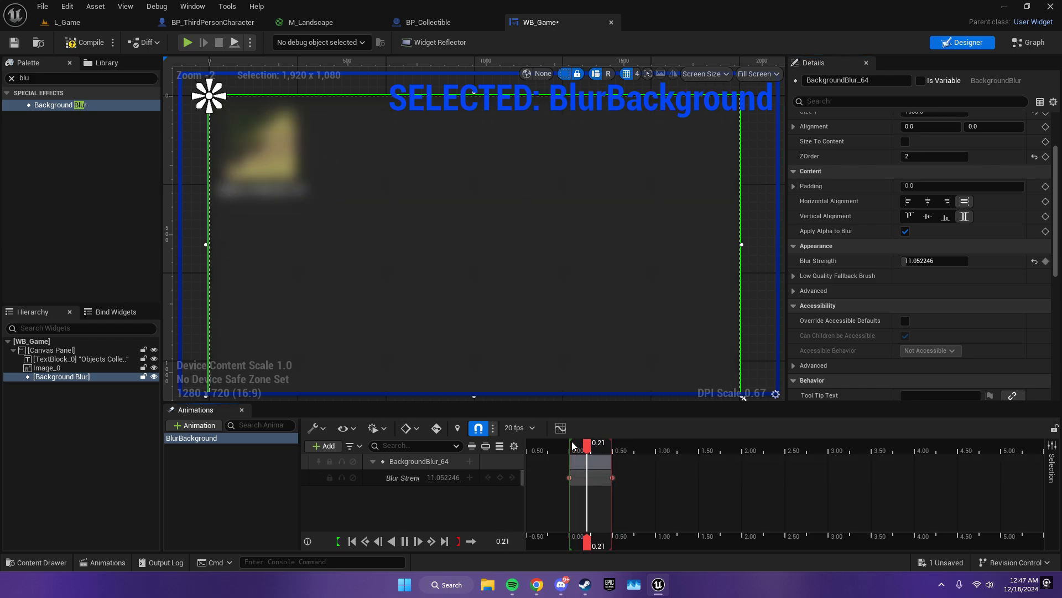
pyautogui.hotkey('ctrl', 's')
pyautogui.scroll(-1, 590, 304)
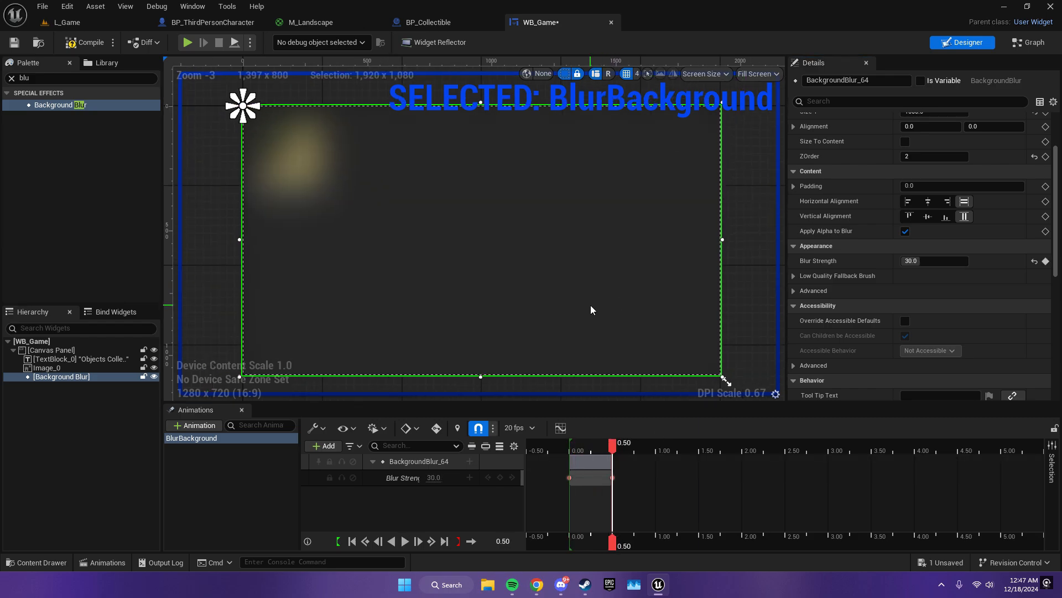
# - Add a custom event named Add BG Blur below Event Tick in WB_Game's Event Graph
pyautogui.click(1017, 44)
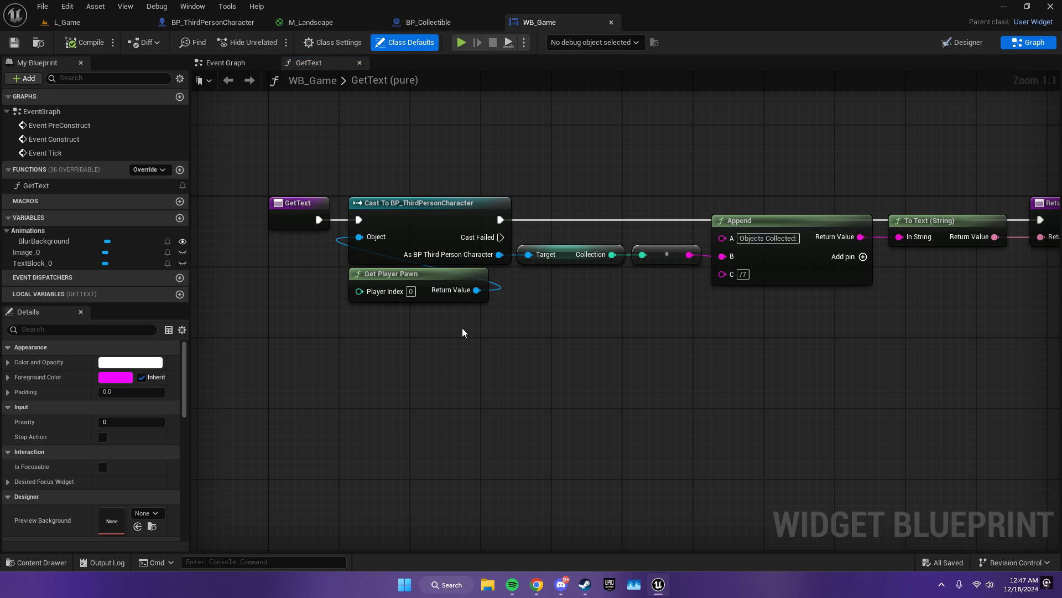
pyautogui.click(225, 63)
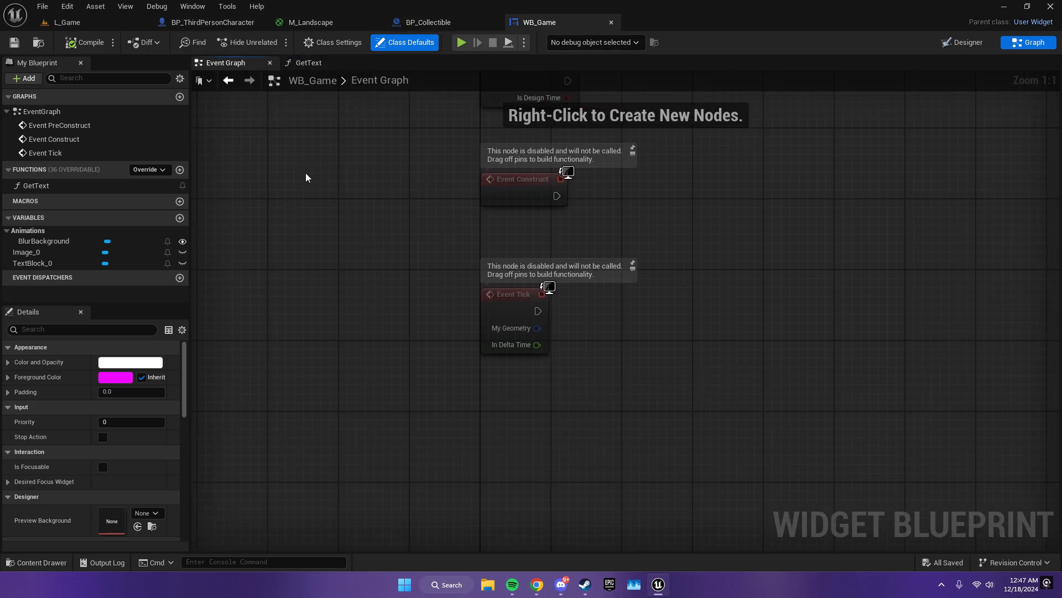
pyautogui.rightClick(420, 315)
pyautogui.write('custom')
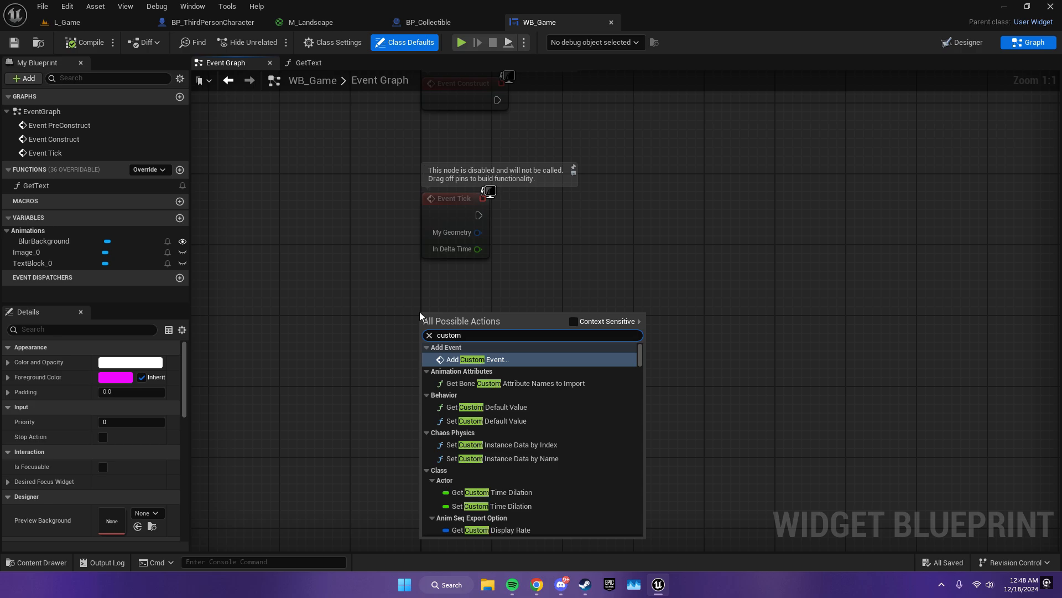
pyautogui.press('Return')
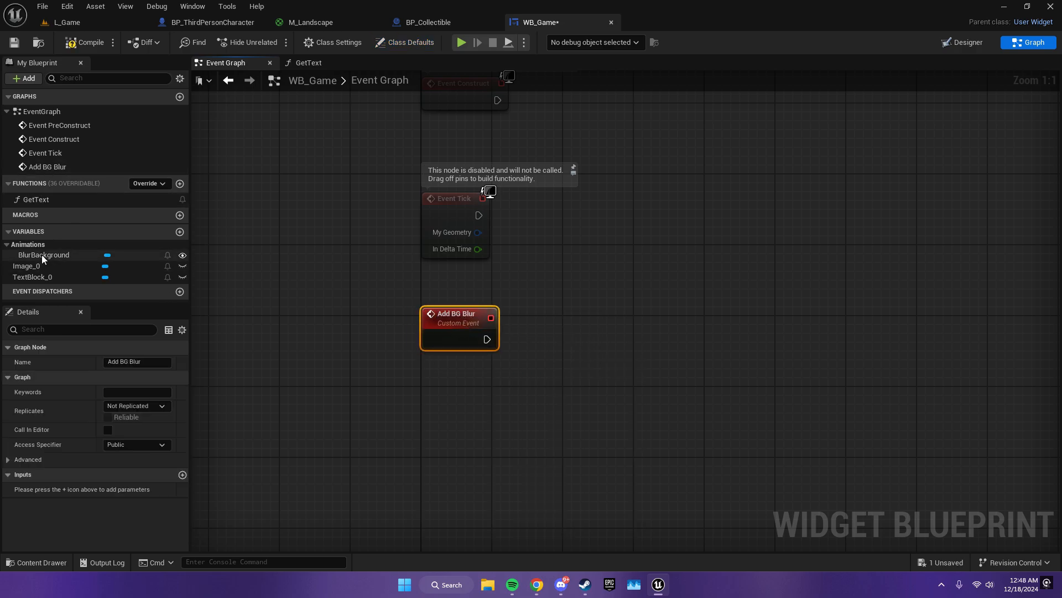
# - Place a getter for the BlurBackground animation below the custom event and feed it into a new Play Animation Forward node
pyautogui.moveTo(42, 254); pyautogui.dragTo(468, 386)
pyautogui.click(479, 395)
pyautogui.click(486, 397)
pyautogui.moveTo(485, 396); pyautogui.dragTo(497, 292, button='right')
pyautogui.moveTo(509, 275); pyautogui.dragTo(567, 268)
pyautogui.write('play anim')
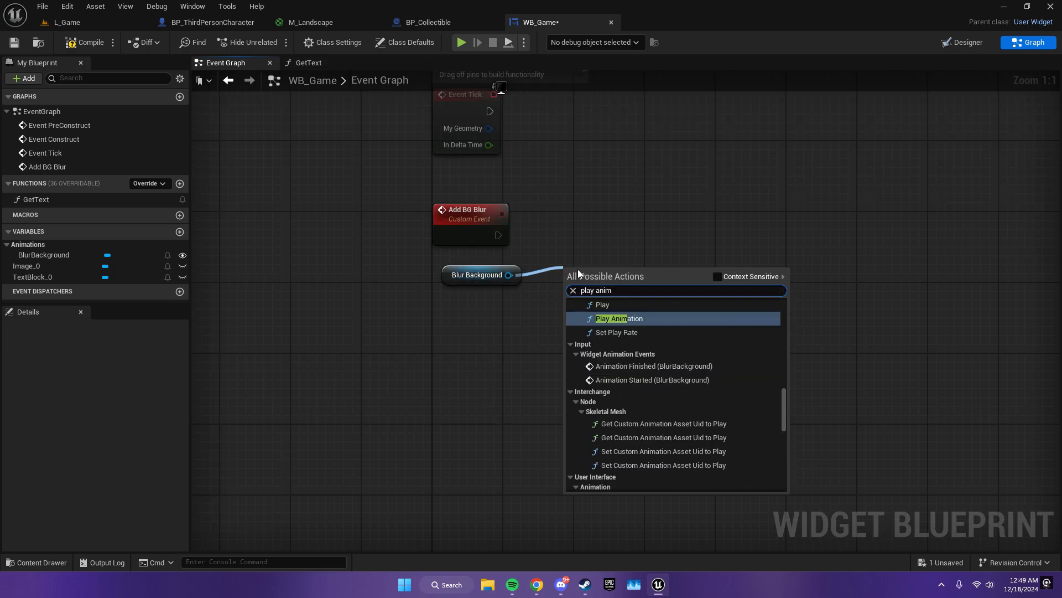
pyautogui.scroll(-4, 622, 415)
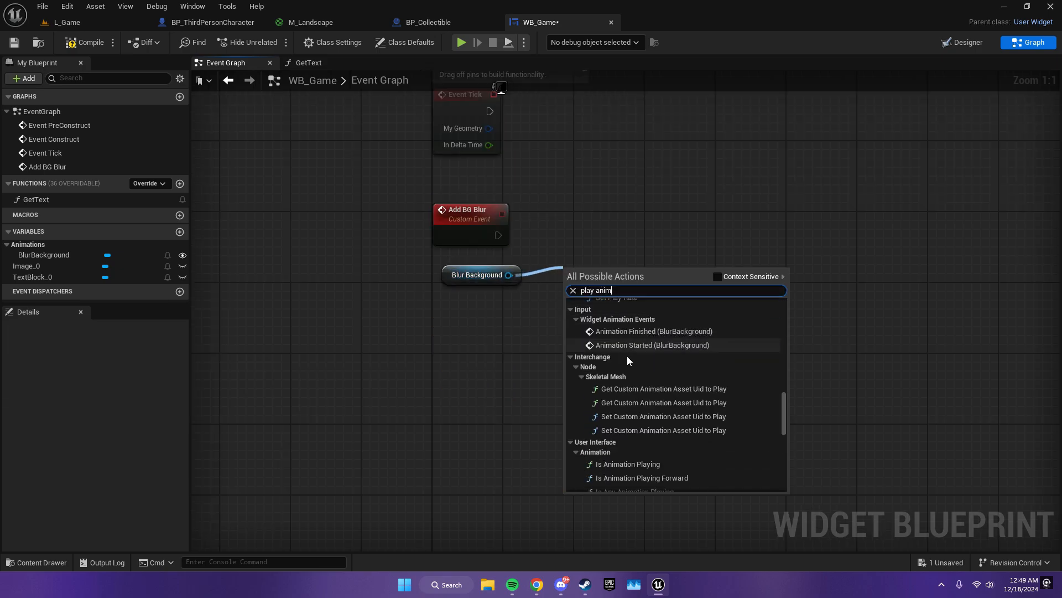
pyautogui.click(622, 415)
# - Connect Add BG Blur's execution output to Play Animation Forward with the nodes aligned closely, and compile the widget blueprint
pyautogui.click(505, 233)
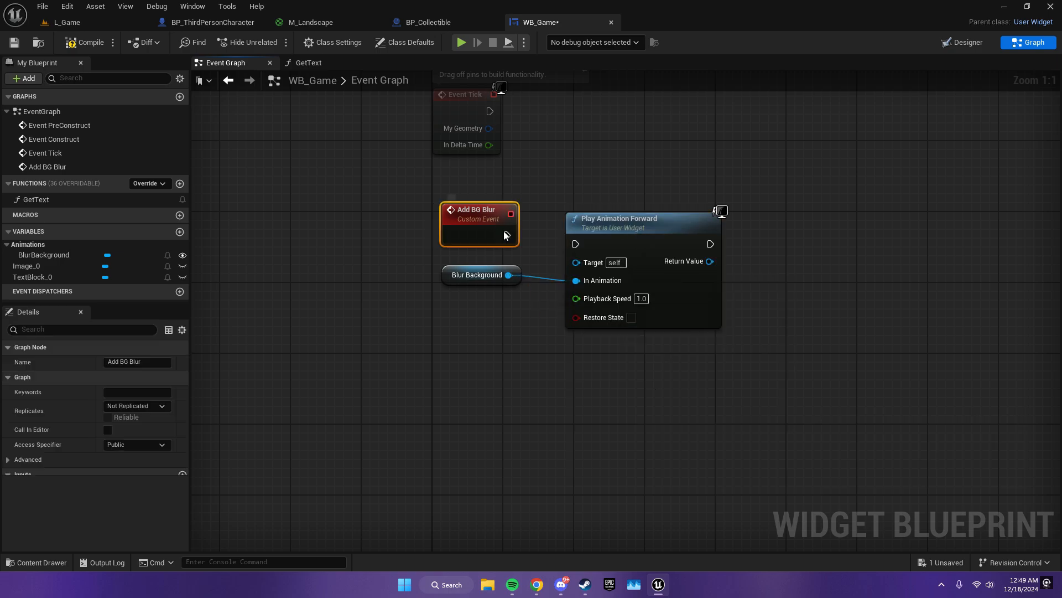
pyautogui.moveTo(499, 235); pyautogui.dragTo(576, 243)
pyautogui.moveTo(606, 219); pyautogui.dragTo(579, 210)
pyautogui.moveTo(460, 280); pyautogui.dragTo(451, 263)
pyautogui.click(398, 237)
pyautogui.click(86, 43)
# - Rename the Add BG Blur custom event as create win screen
pyautogui.click(464, 228)
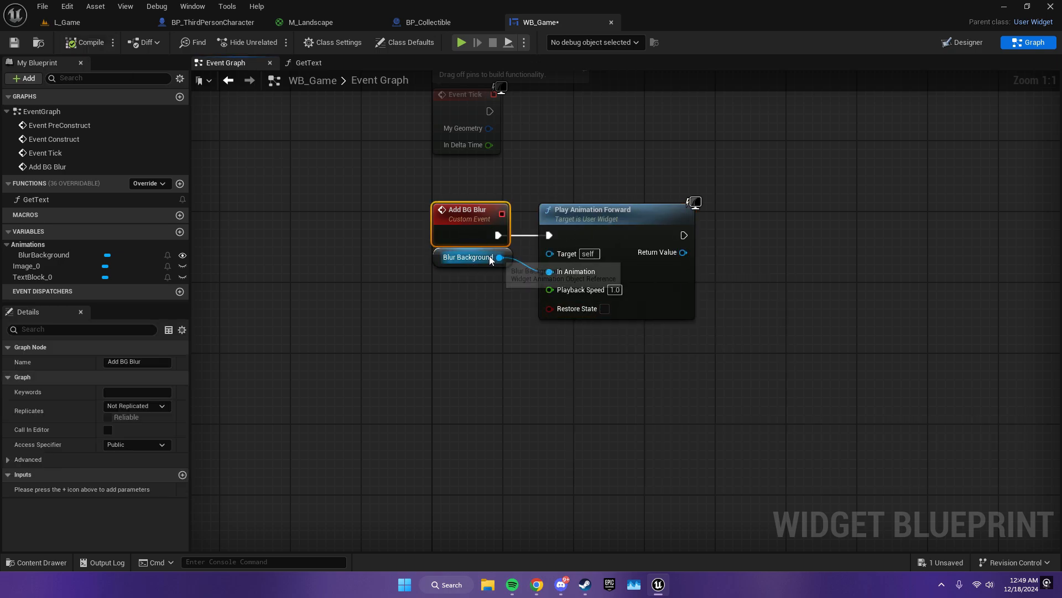
pyautogui.press('F2')
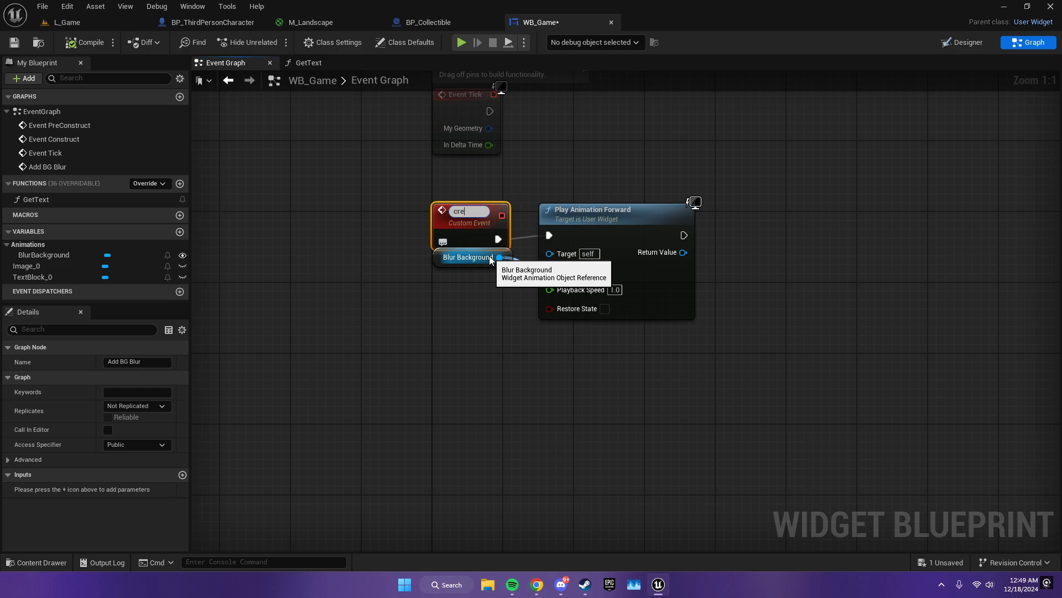
pyautogui.write('n scree')
pyautogui.press('Return')
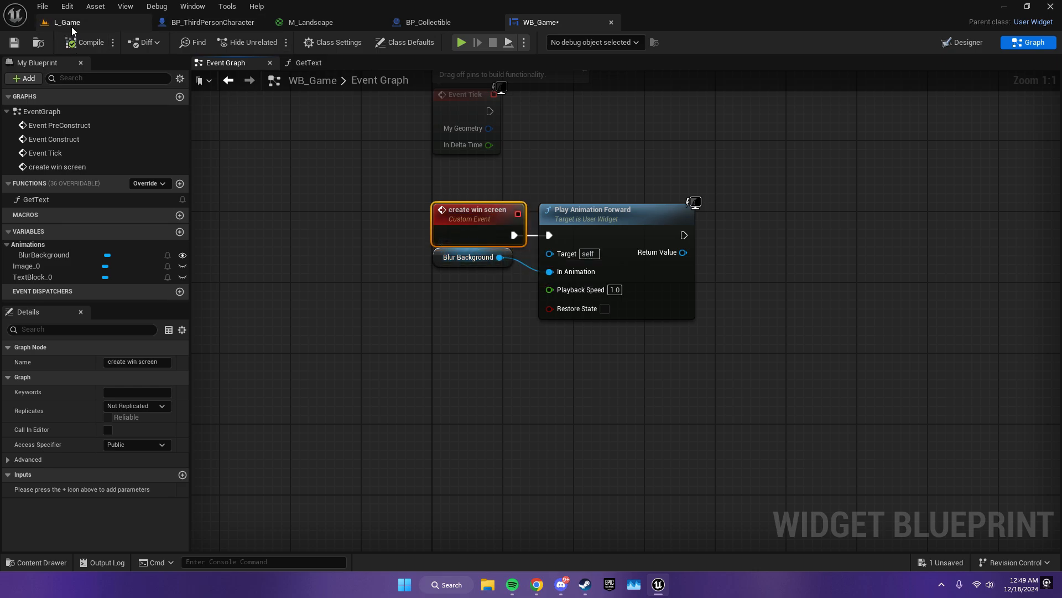
# - In BP_ThirdPersonCharacter, add a Create Win Screen call targeting the WB Game widget's return value and run it from the Branch's True output
pyautogui.click(204, 22)
pyautogui.moveTo(538, 298); pyautogui.dragTo(449, 298, button='right')
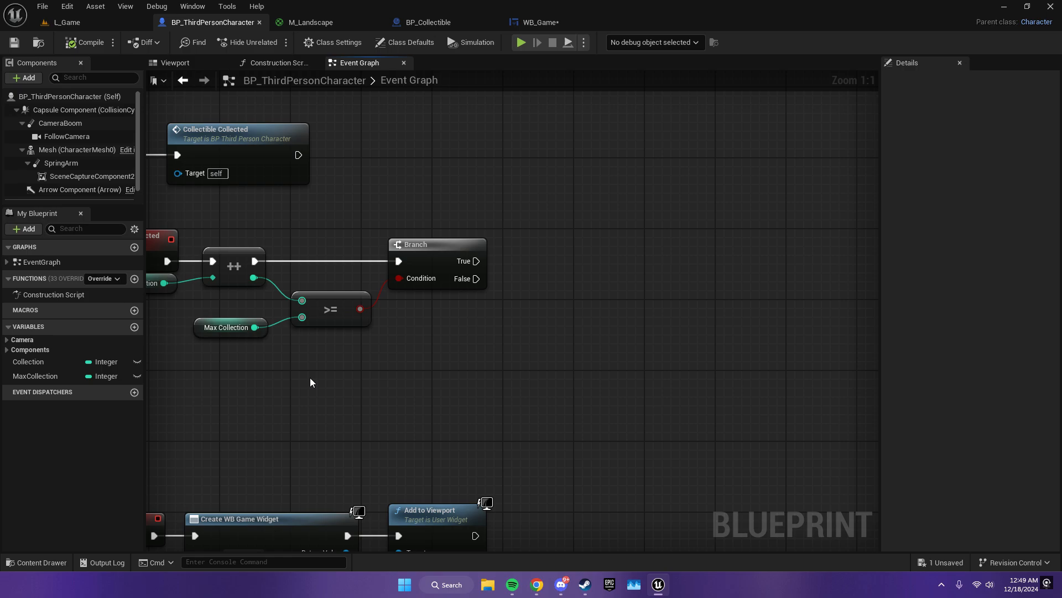
pyautogui.moveTo(310, 382); pyautogui.dragTo(304, 286, button='right')
pyautogui.moveTo(340, 456); pyautogui.dragTo(543, 213)
pyautogui.write('c')
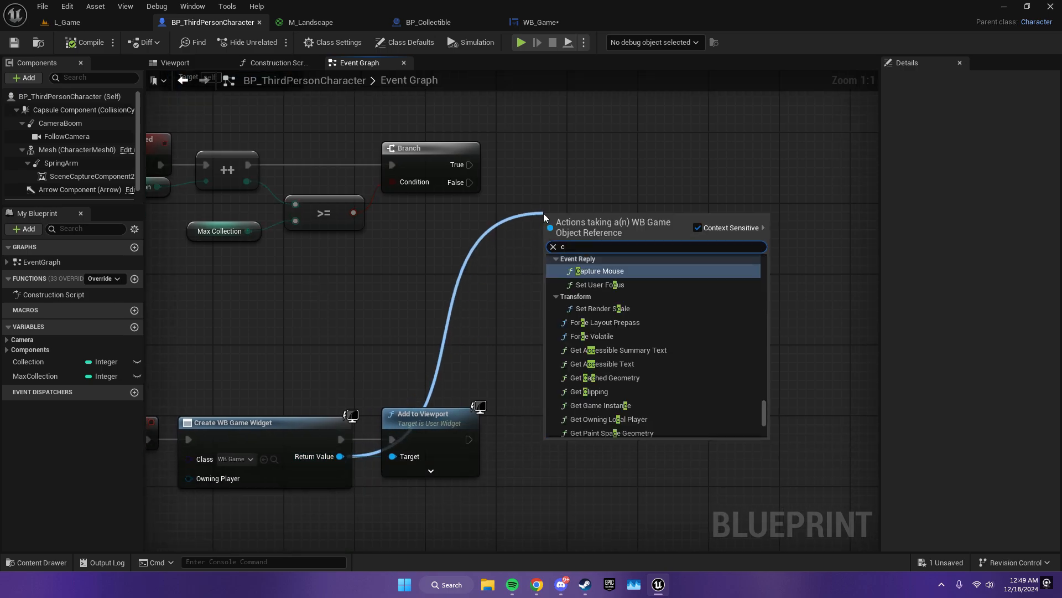
pyautogui.write('reate win')
pyautogui.press('Return')
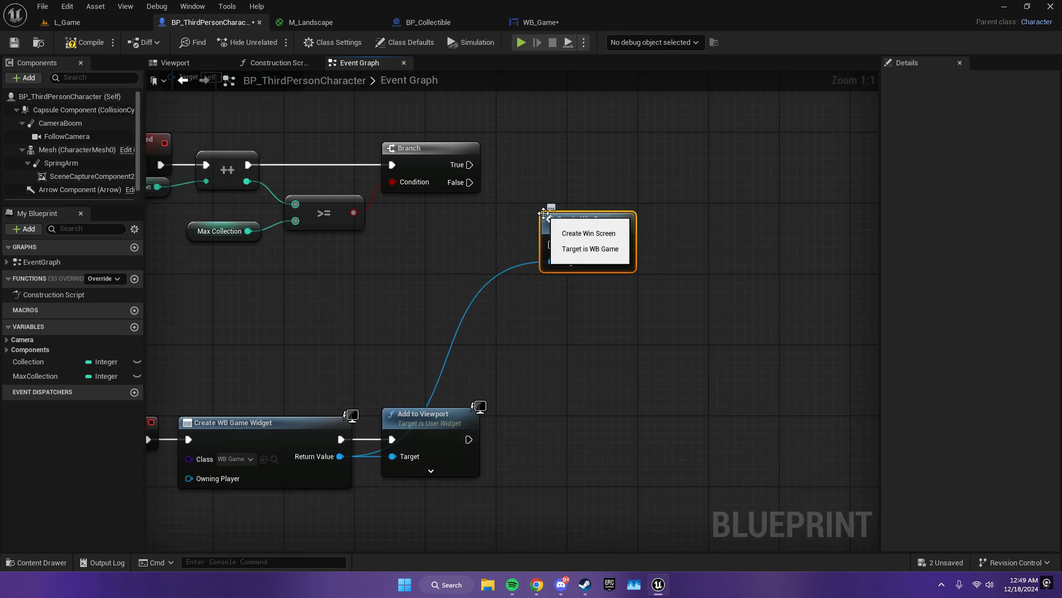
pyautogui.moveTo(469, 164); pyautogui.dragTo(546, 161)
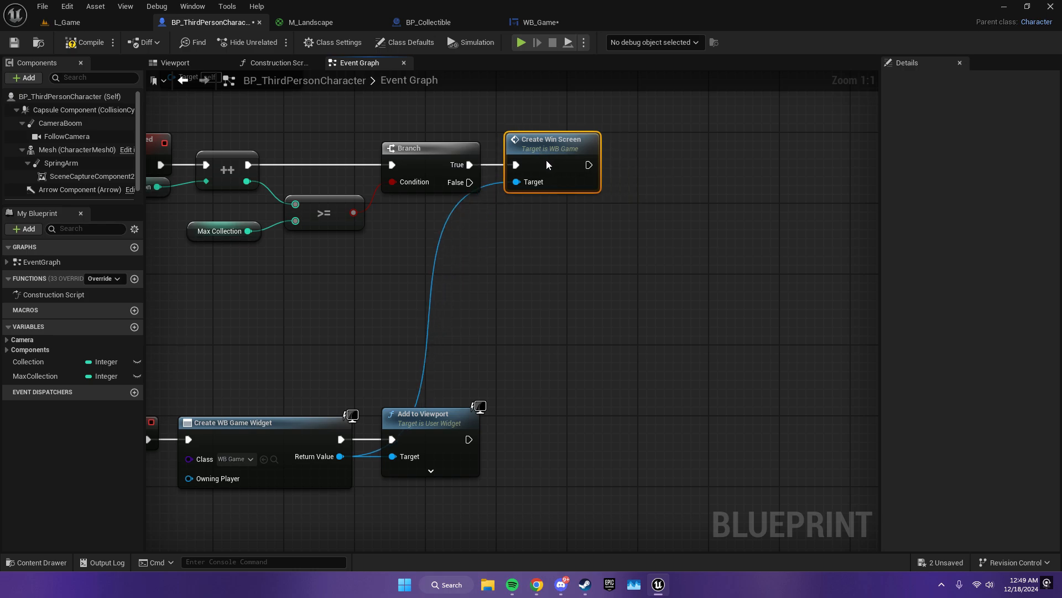
# - Add a Character Movement getter feeding a Stop Movement Immediately node, and run that node after Create Win Screen
pyautogui.moveTo(547, 183); pyautogui.dragTo(433, 191, button='right')
pyautogui.scroll(-2, 49, 178)
pyautogui.moveTo(67, 195); pyautogui.dragTo(404, 224)
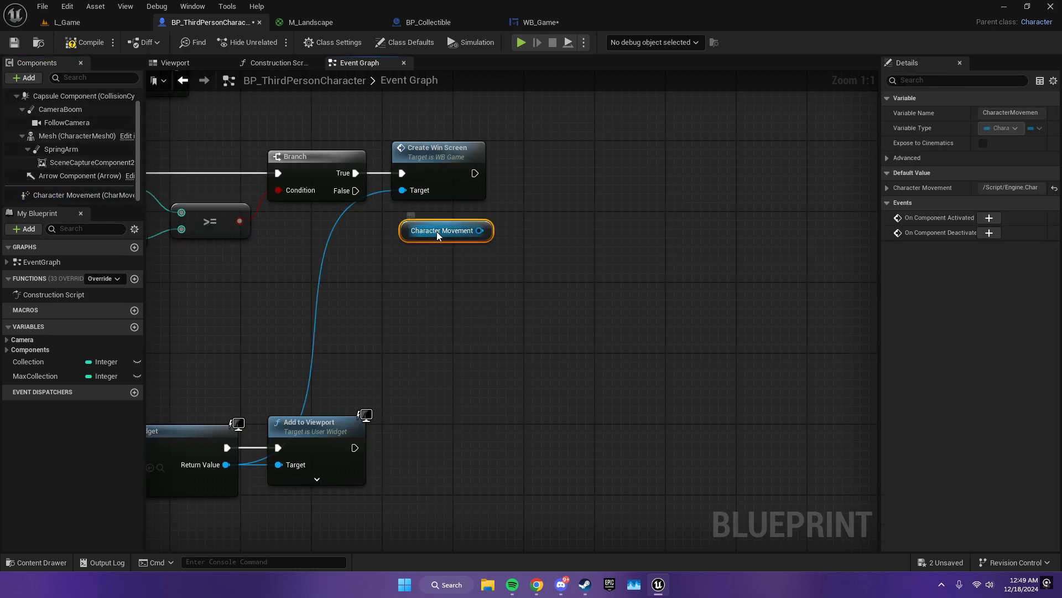
pyautogui.moveTo(479, 230); pyautogui.dragTo(528, 220)
pyautogui.write('stop')
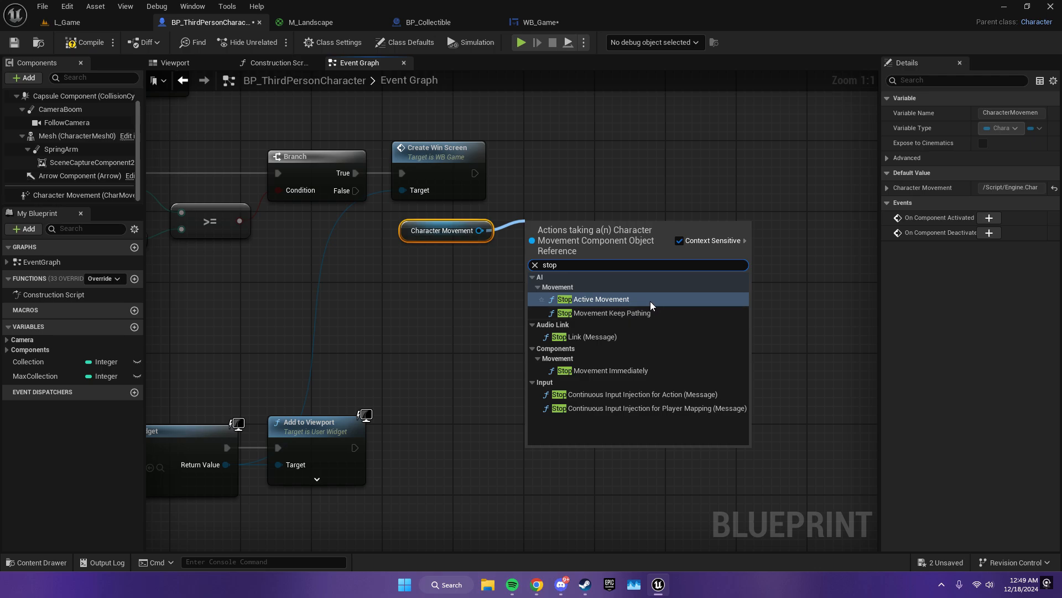
pyautogui.click(614, 370)
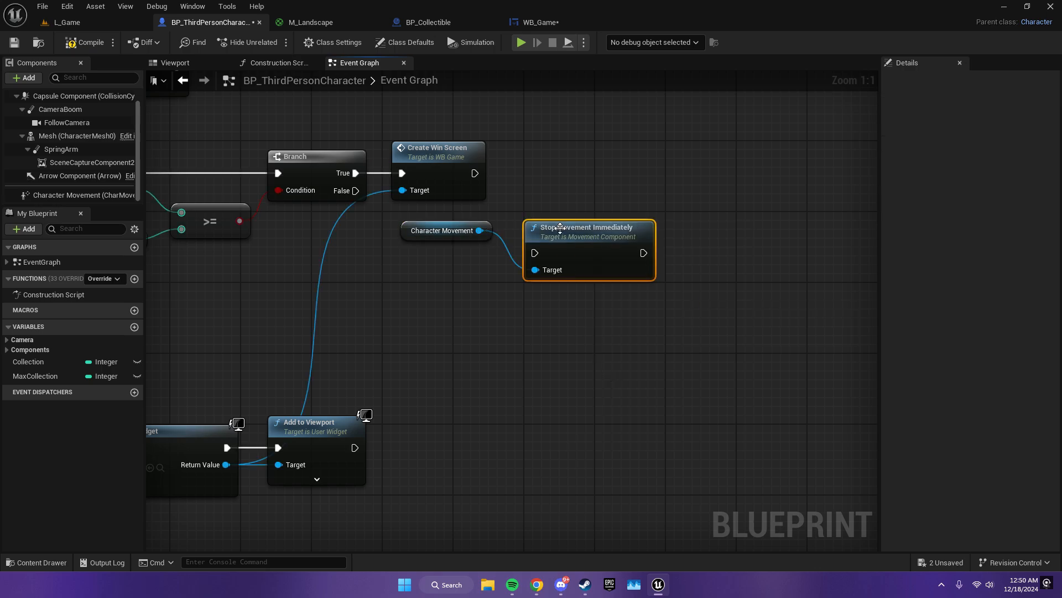
pyautogui.moveTo(565, 245); pyautogui.dragTo(553, 173)
pyautogui.moveTo(474, 172); pyautogui.dragTo(540, 173)
# - Play-test the game from the character blueprint to check the win screen blur, and stop the session
pyautogui.moveTo(321, 156); pyautogui.dragTo(598, 155, button='right')
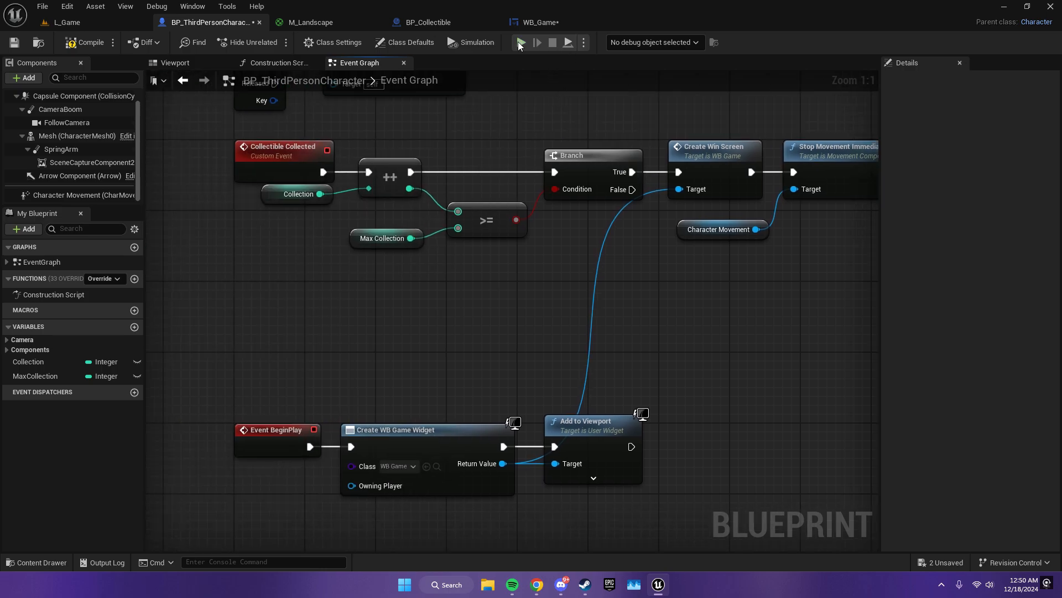
pyautogui.hotkey('alt', 'p')
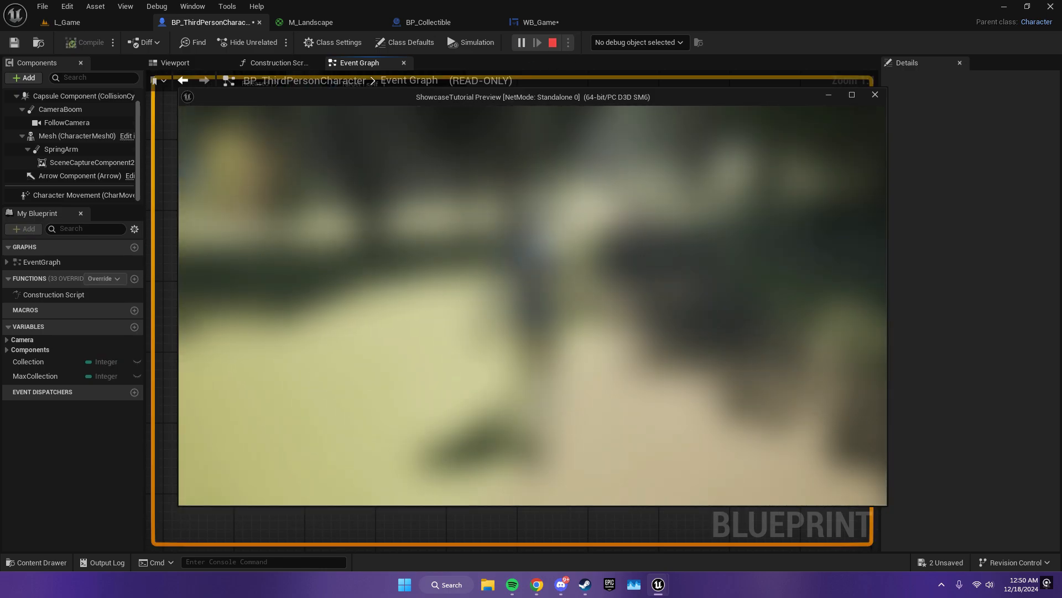
pyautogui.press('Escape')
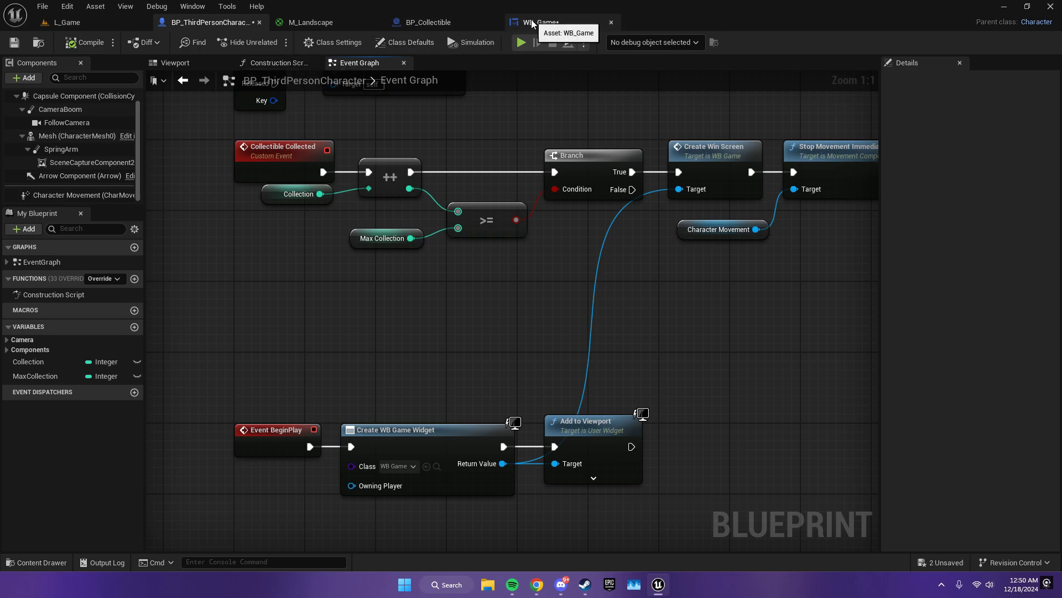
# - Inspect the Background Blur widget in WB_Game's Designer and run a short play-test of the level
pyautogui.click(439, 23)
pyautogui.click(542, 23)
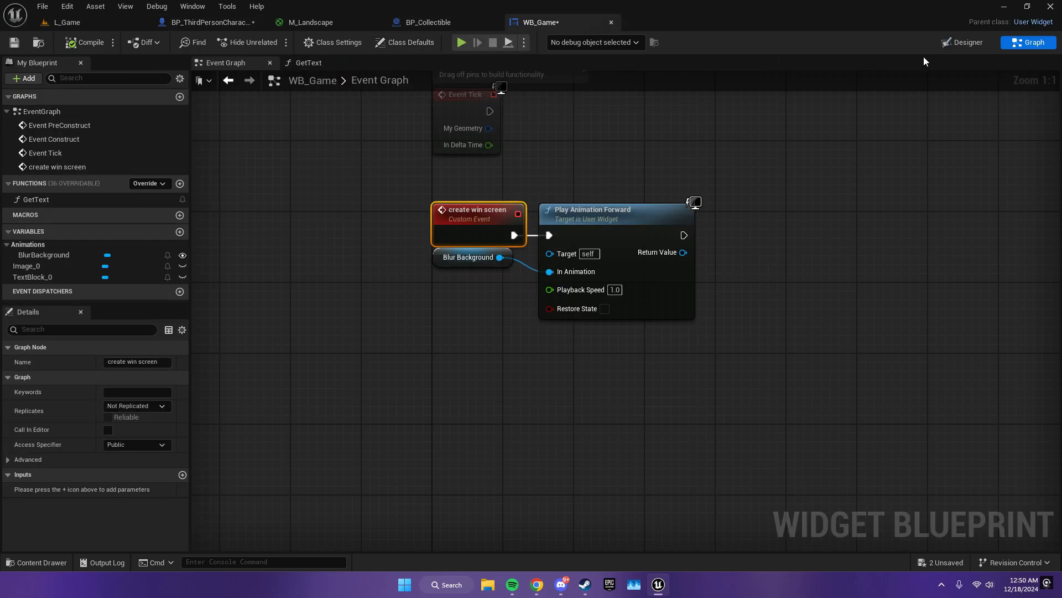
pyautogui.click(963, 43)
pyautogui.moveTo(586, 238); pyautogui.dragTo(635, 279, button='right')
pyautogui.click(241, 410)
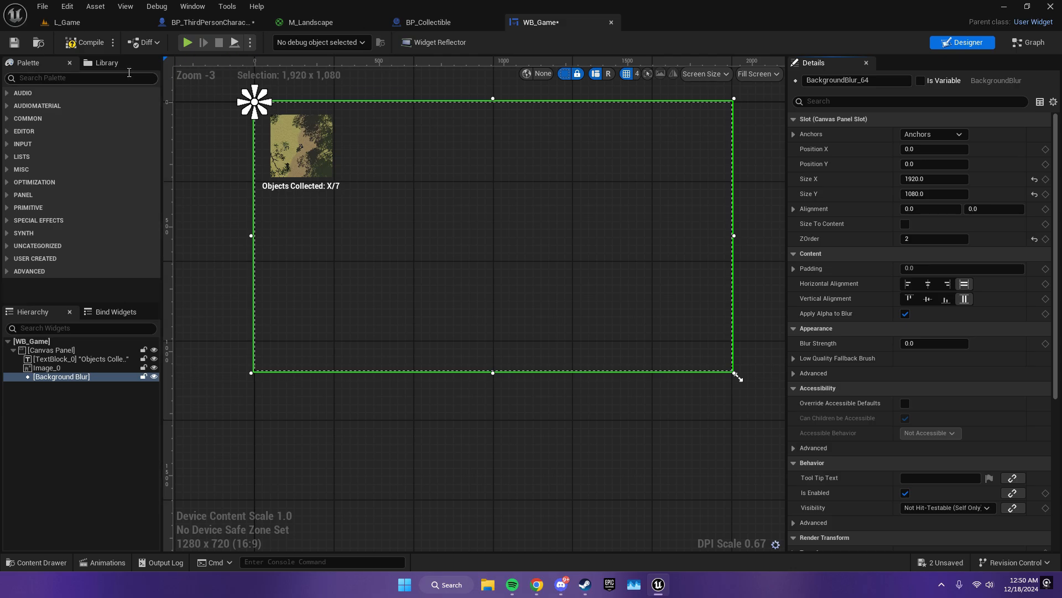
pyautogui.click(188, 43)
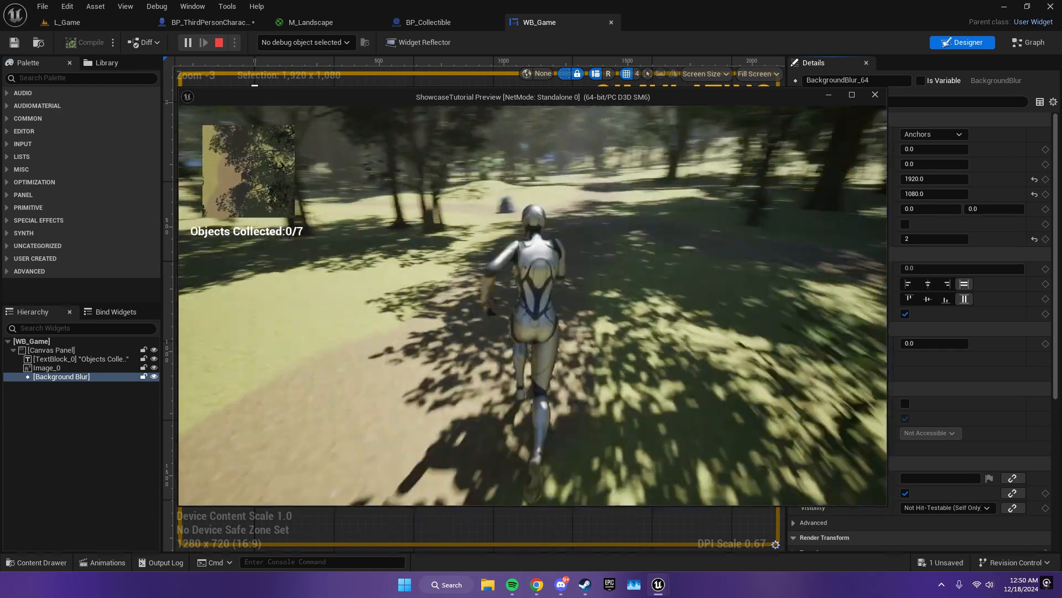
pyautogui.press('Escape')
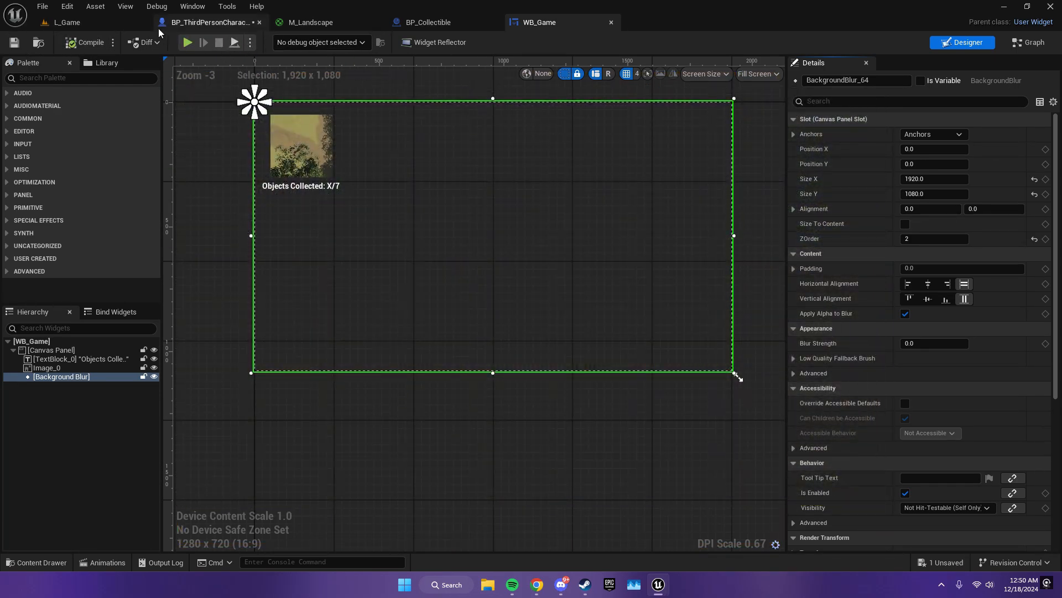
# - In L_Game, duplicate the BP_Collectible rock around the forest path until there are seven collectibles
pyautogui.click(160, 24)
pyautogui.click(55, 23)
pyautogui.moveTo(341, 214); pyautogui.dragTo(379, 235, button='right')
pyautogui.press('a')
pyautogui.moveTo(387, 226); pyautogui.dragTo(549, 233)
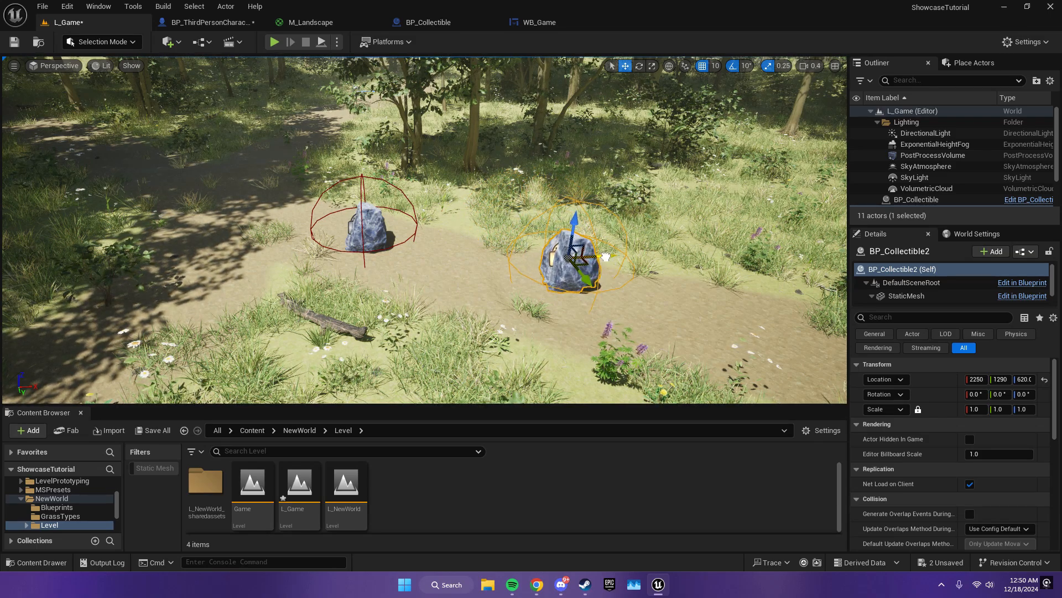
pyautogui.keyDown('alt'); pyautogui.moveTo(605, 257); pyautogui.dragTo(286, 292); pyautogui.keyUp('alt')
pyautogui.keyDown('alt'); pyautogui.moveTo(192, 283); pyautogui.dragTo(468, 191); pyautogui.keyUp('alt')
pyautogui.keyDown('alt'); pyautogui.moveTo(467, 192); pyautogui.dragTo(306, 143); pyautogui.keyUp('alt')
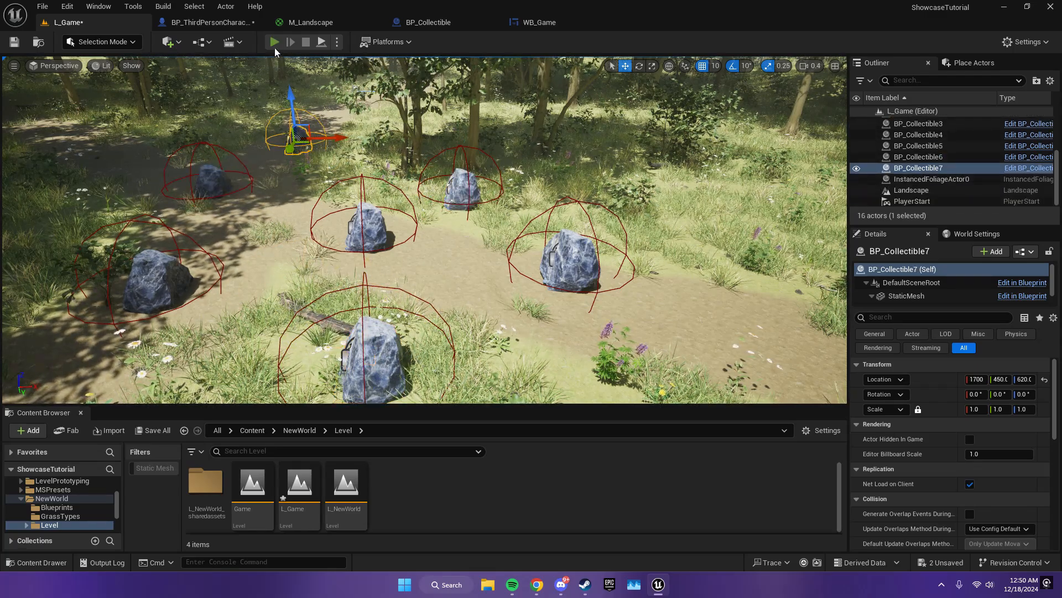
# - Play-test L_Game by running the character through all seven collectibles to check the background blur, and stop the session
pyautogui.click(274, 42)
pyautogui.press('w')
pyautogui.press('w')
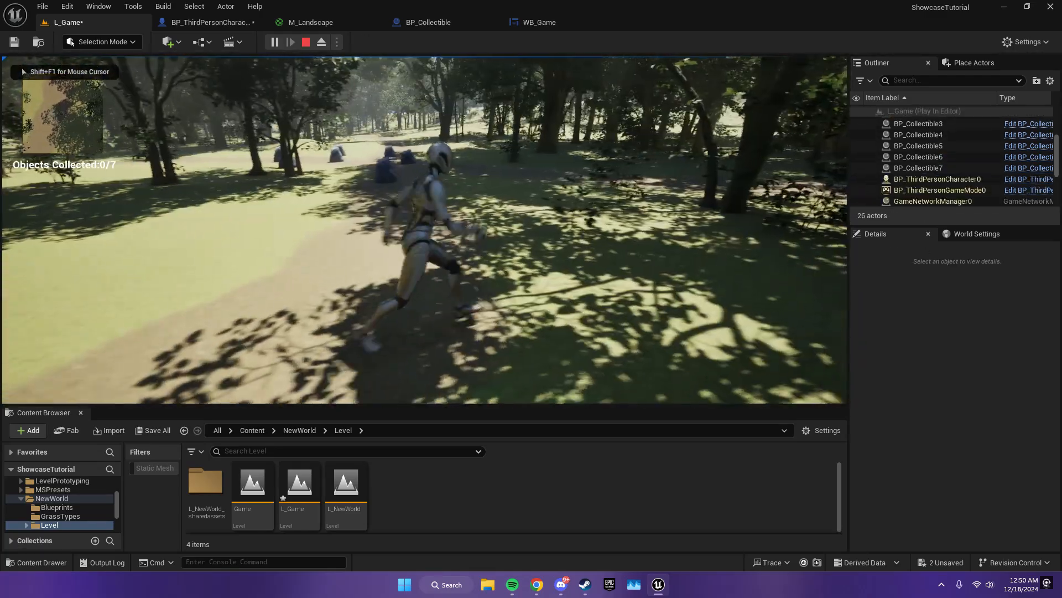
pyautogui.press('w')
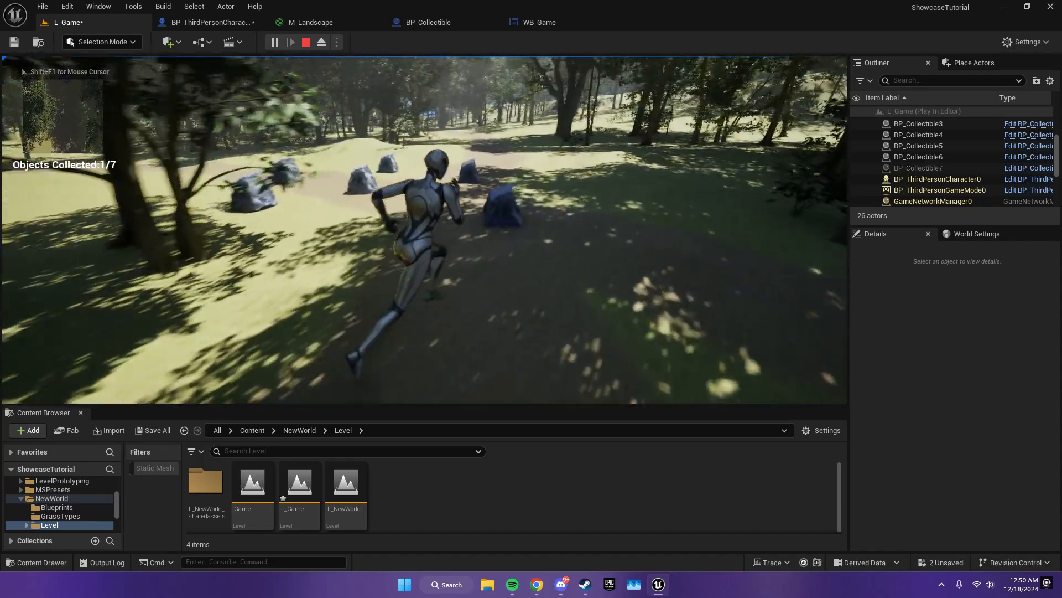
pyautogui.press('w')
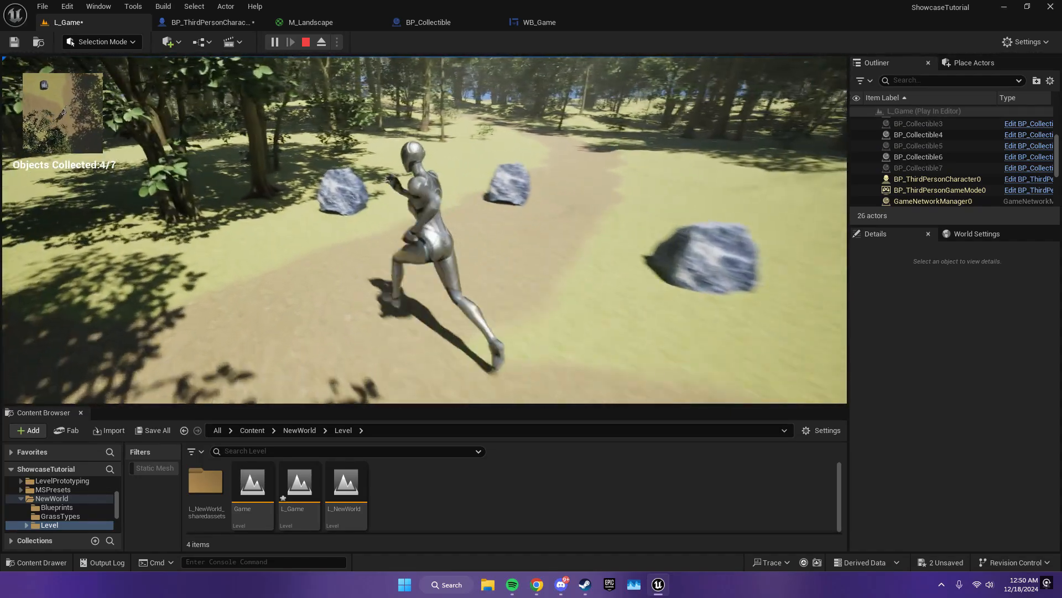
pyautogui.press('w')
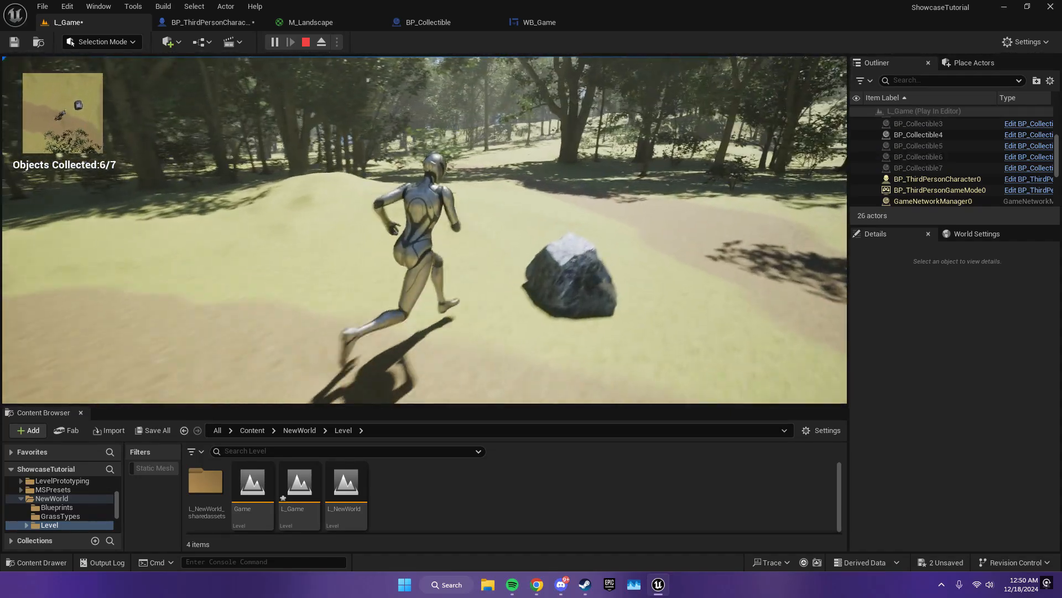
pyautogui.press('w')
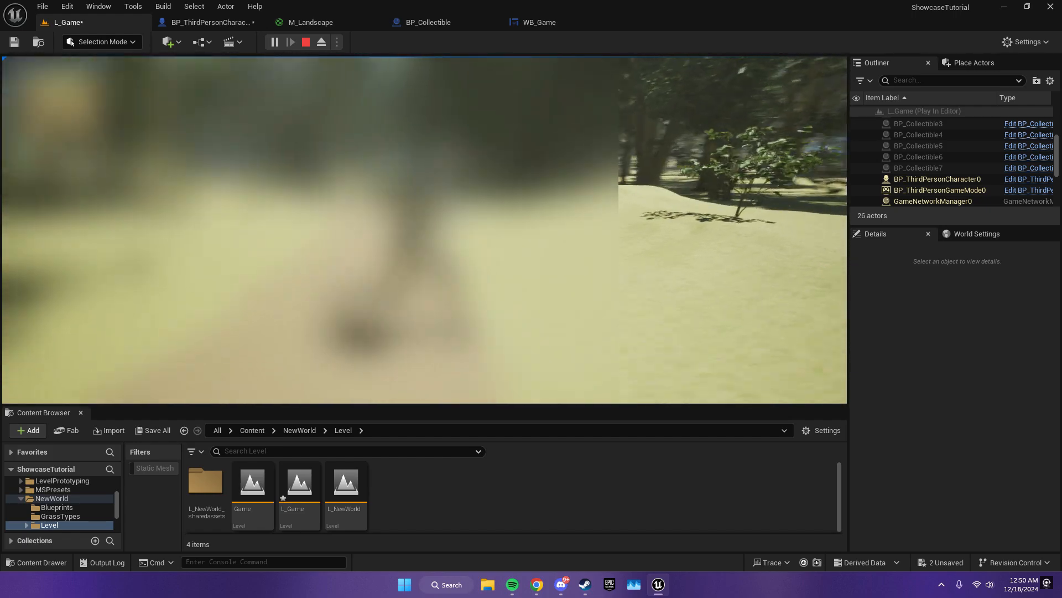
pyautogui.press('Escape')
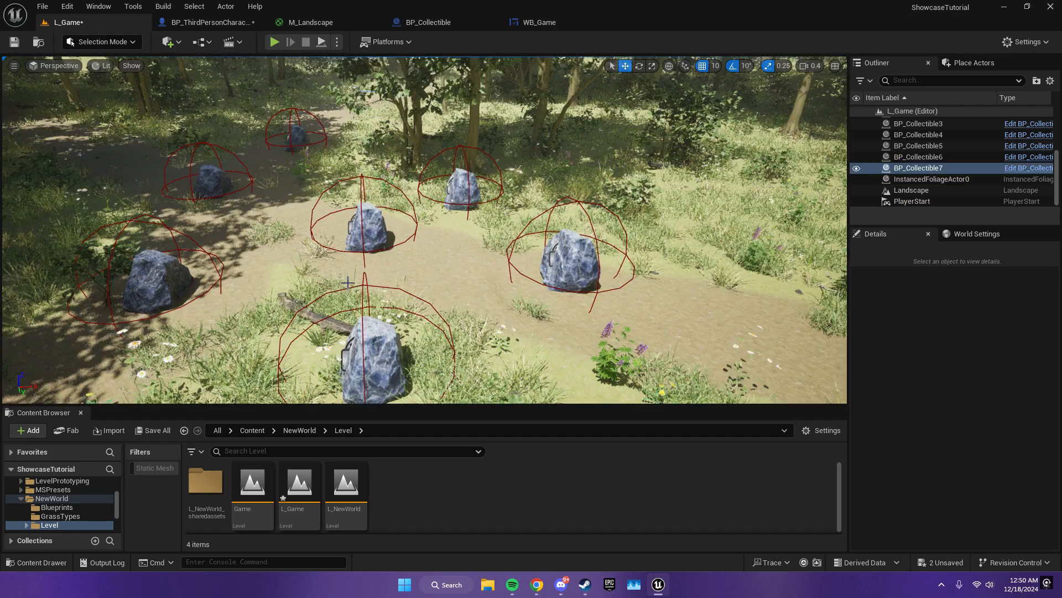
# - Anchor WB_Game's Background Blur to stretch across the full canvas and play-test the blur coverage
pyautogui.click(539, 22)
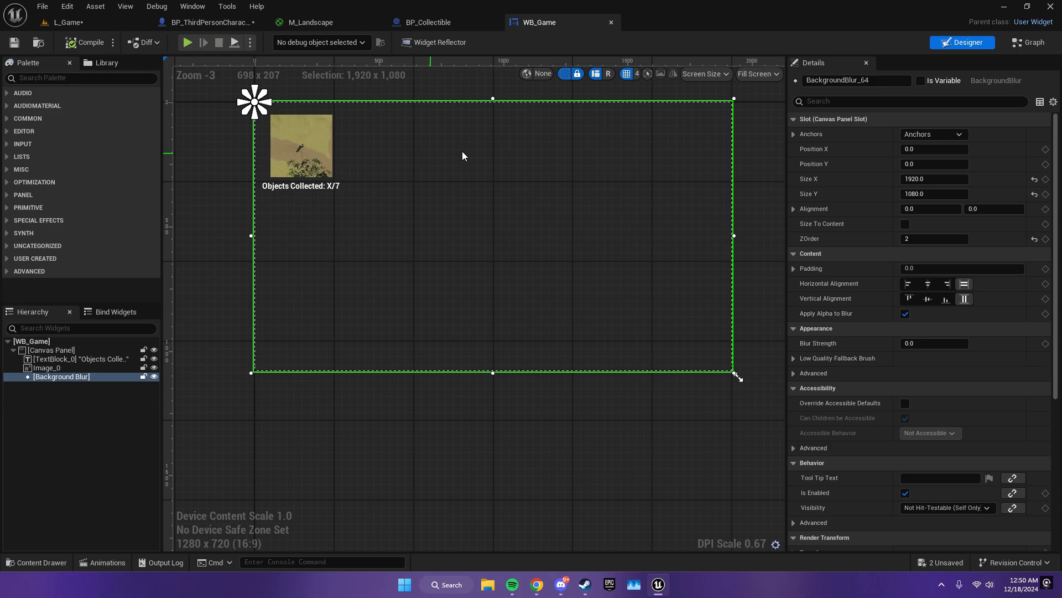
pyautogui.click(953, 134)
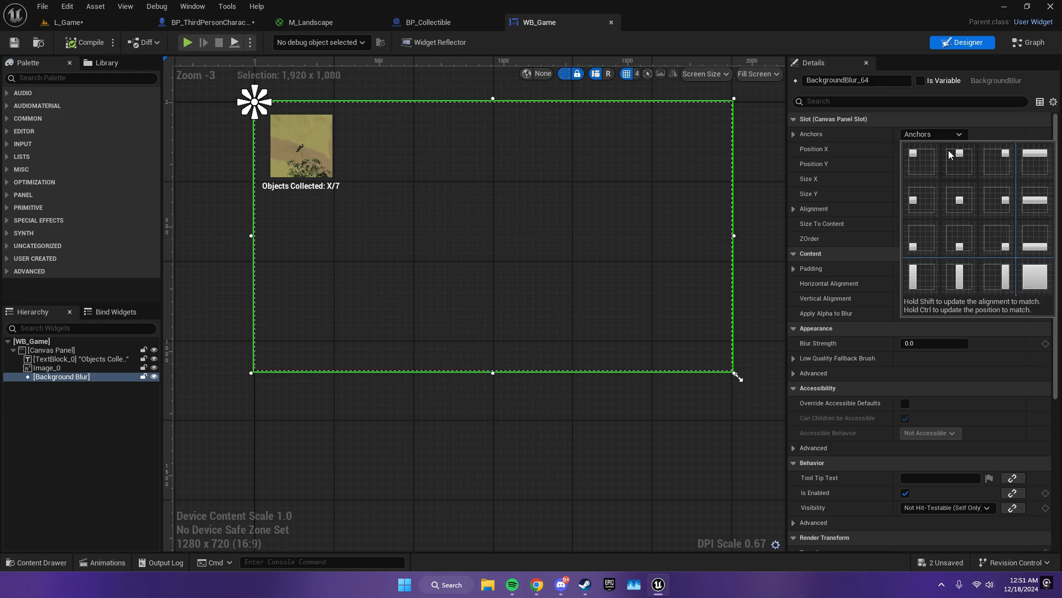
pyautogui.click(1037, 277)
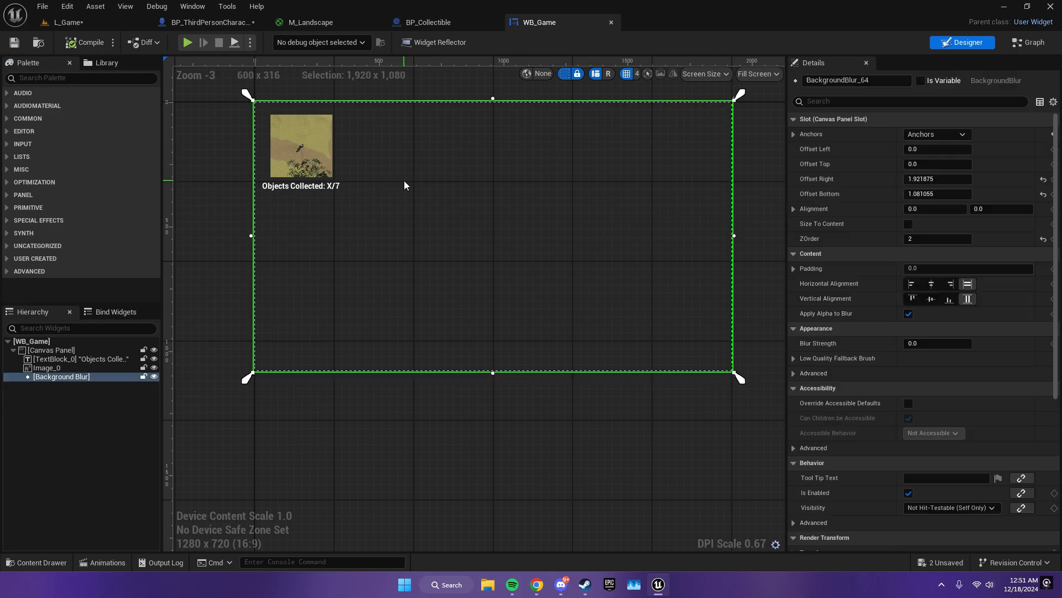
pyautogui.click(188, 43)
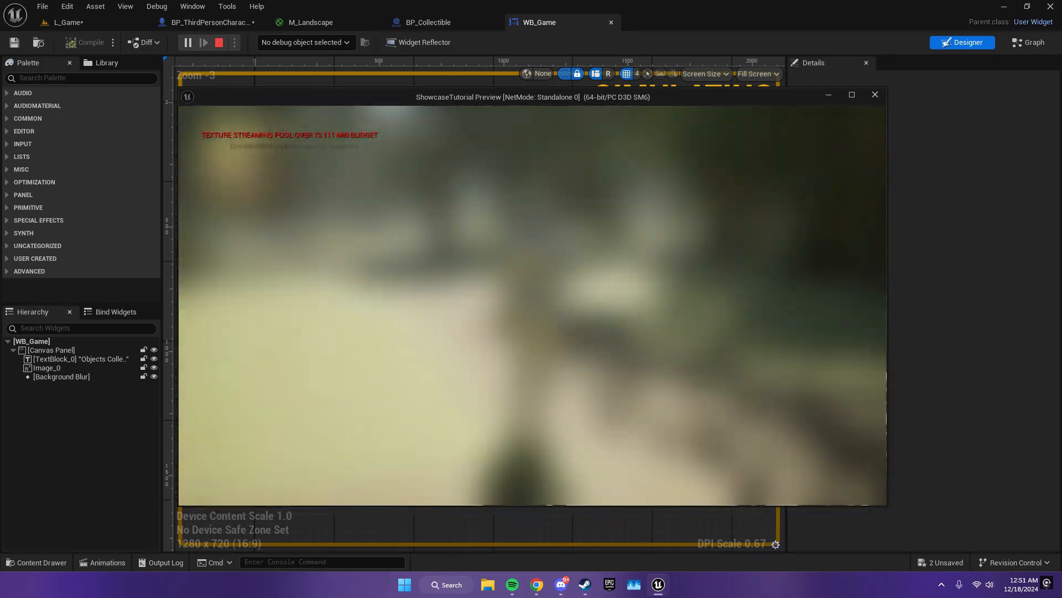
pyautogui.press('Escape')
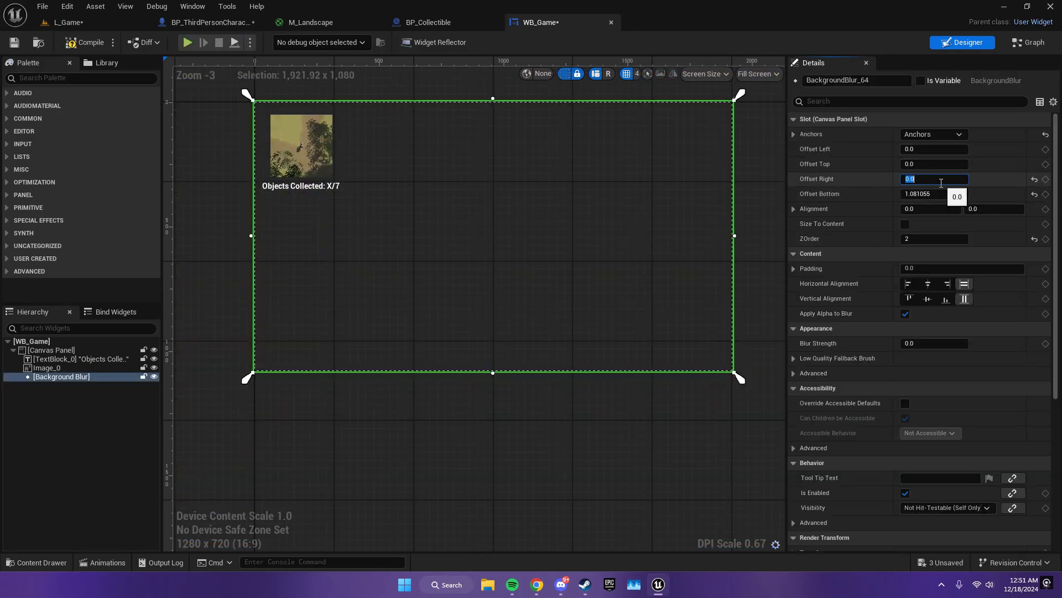
# - Set the Background Blur's right and bottom offsets to 0 and play-test the level by collecting the rocks
pyautogui.click(942, 198)
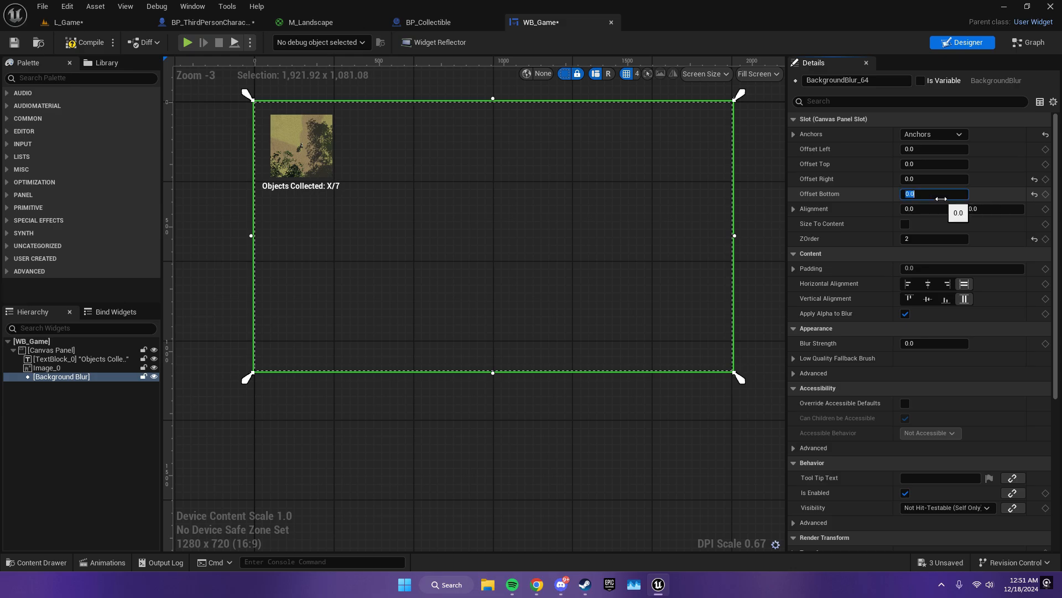
pyautogui.click(871, 190)
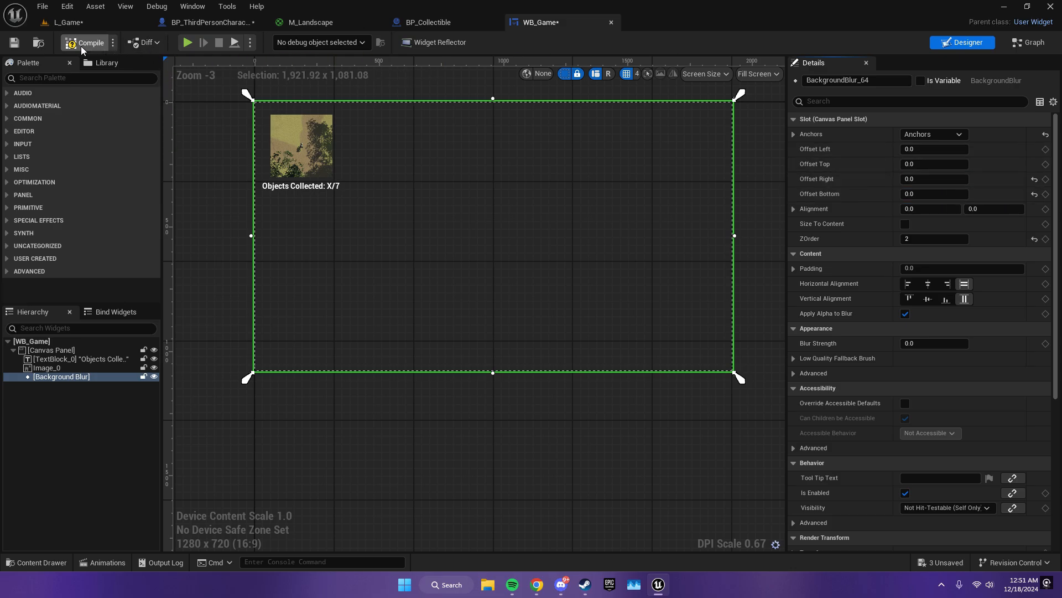
pyautogui.hotkey('alt', 'p')
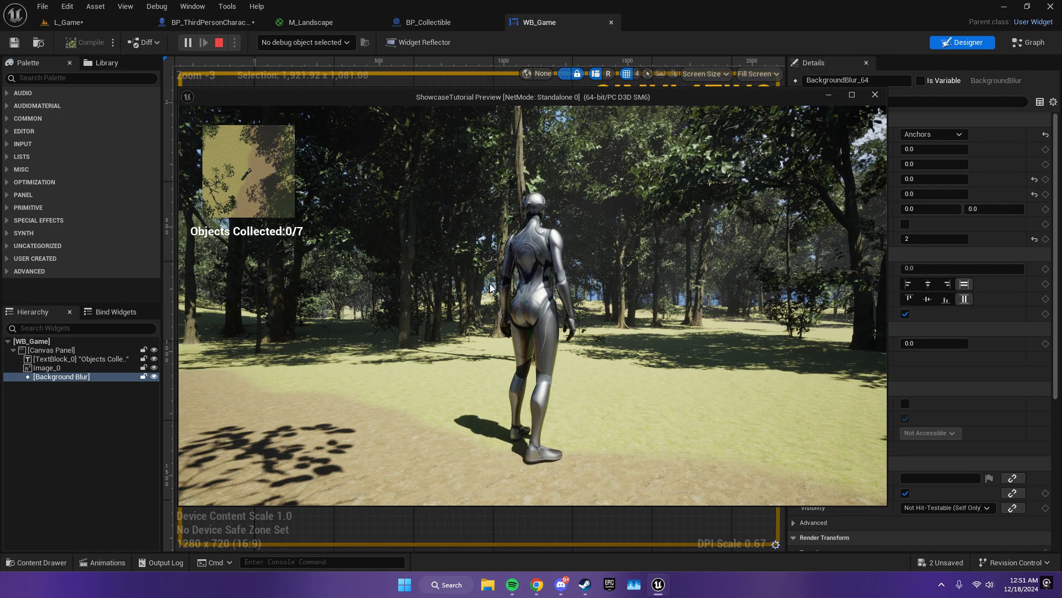
pyautogui.press('w')
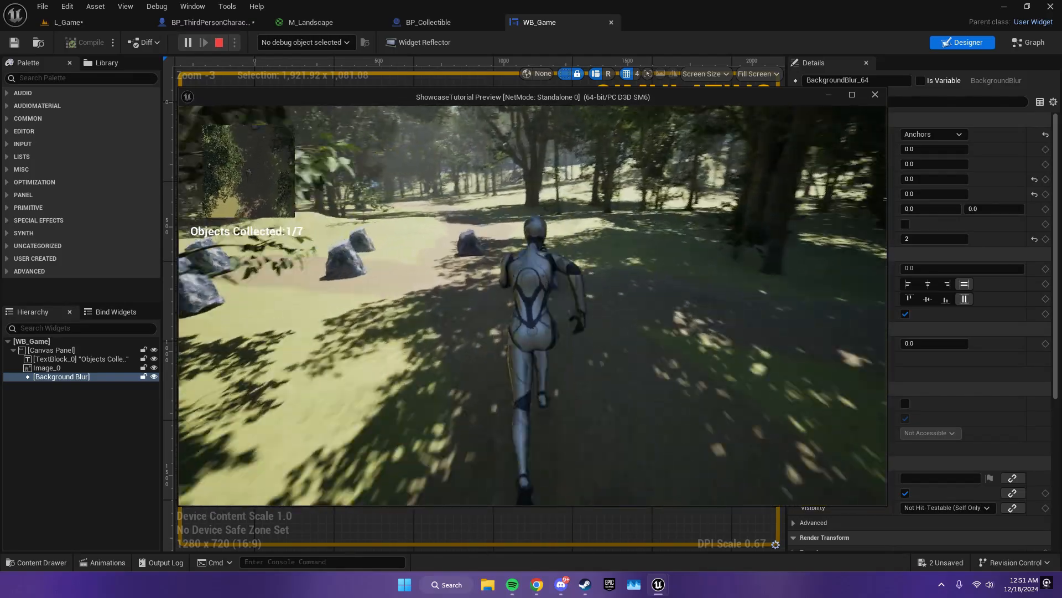
pyautogui.press('d')
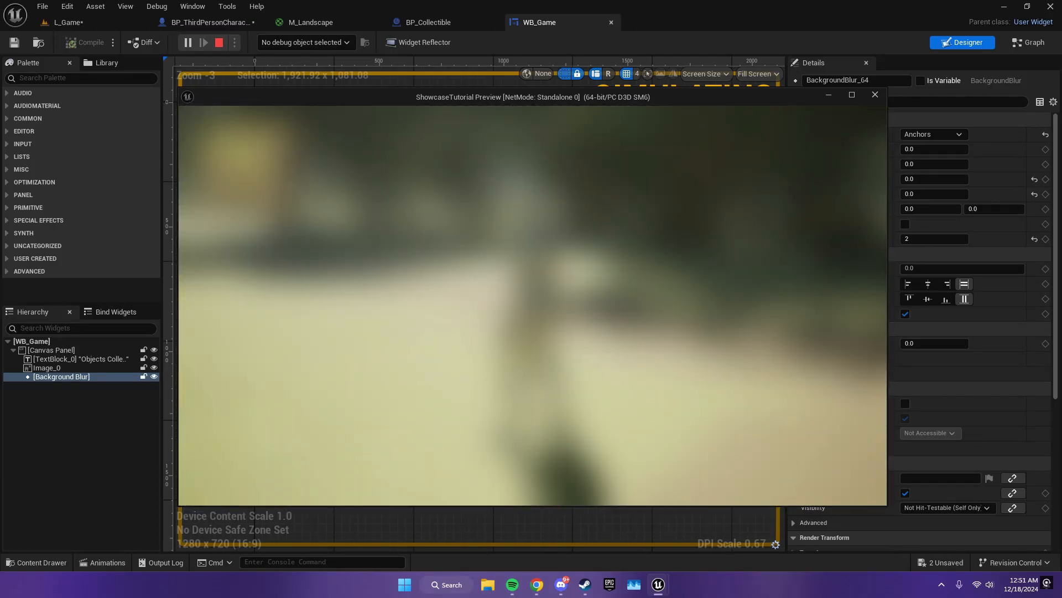
pyautogui.press('Escape')
# - Return to L_Game and save all modified assets in the project
pyautogui.click(213, 24)
pyautogui.moveTo(585, 314); pyautogui.dragTo(533, 279, button='right')
pyautogui.click(66, 22)
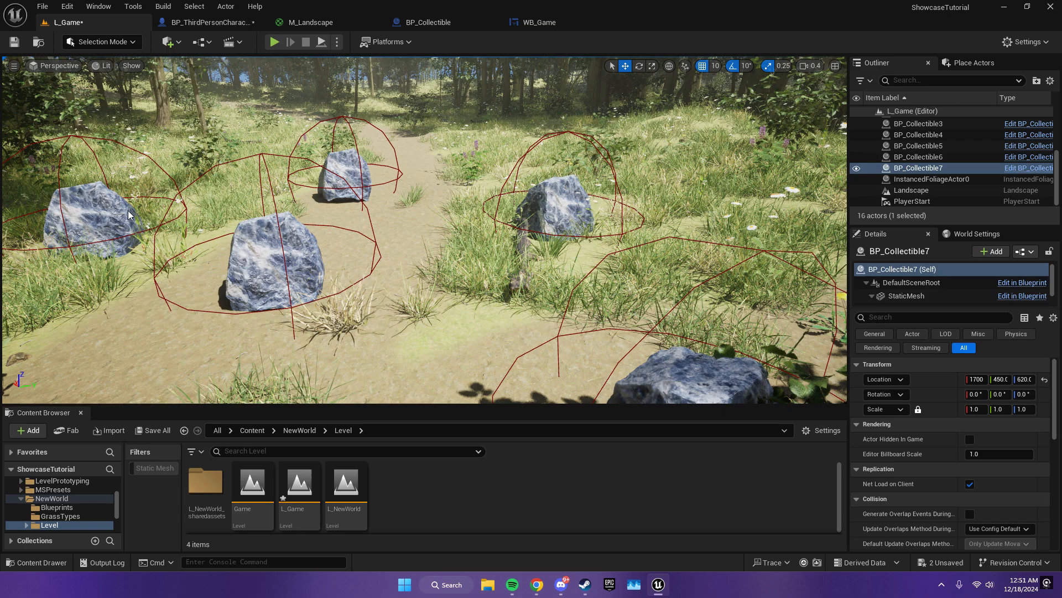
pyautogui.click(154, 430)
pyautogui.click(608, 415)
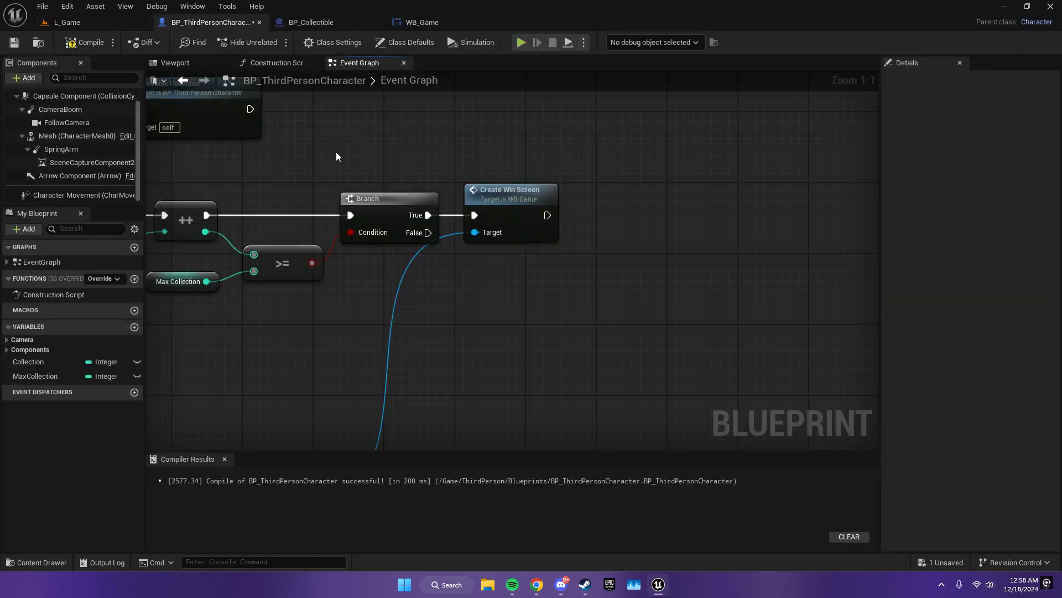
# - Close the compiler results below BP_ThirdPersonCharacter's Event Graph
pyautogui.click(224, 459)
pyautogui.moveTo(549, 245); pyautogui.dragTo(433, 287, button='right')
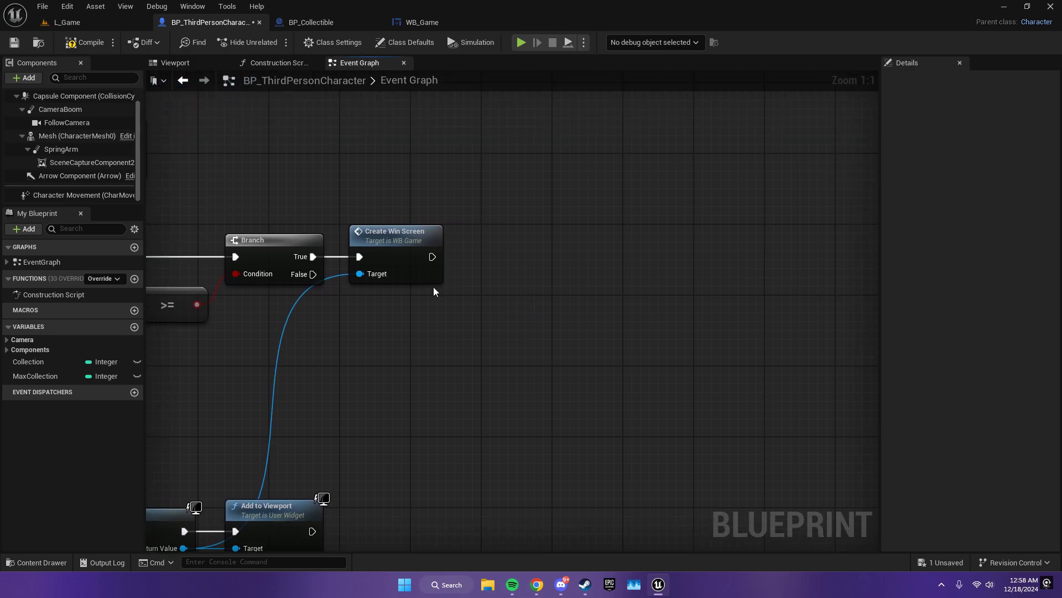
# - Add a Disable Input node after Create Win Screen and feed its Player Controller input from a Get Player Controller node
pyautogui.moveTo(432, 256); pyautogui.dragTo(477, 254)
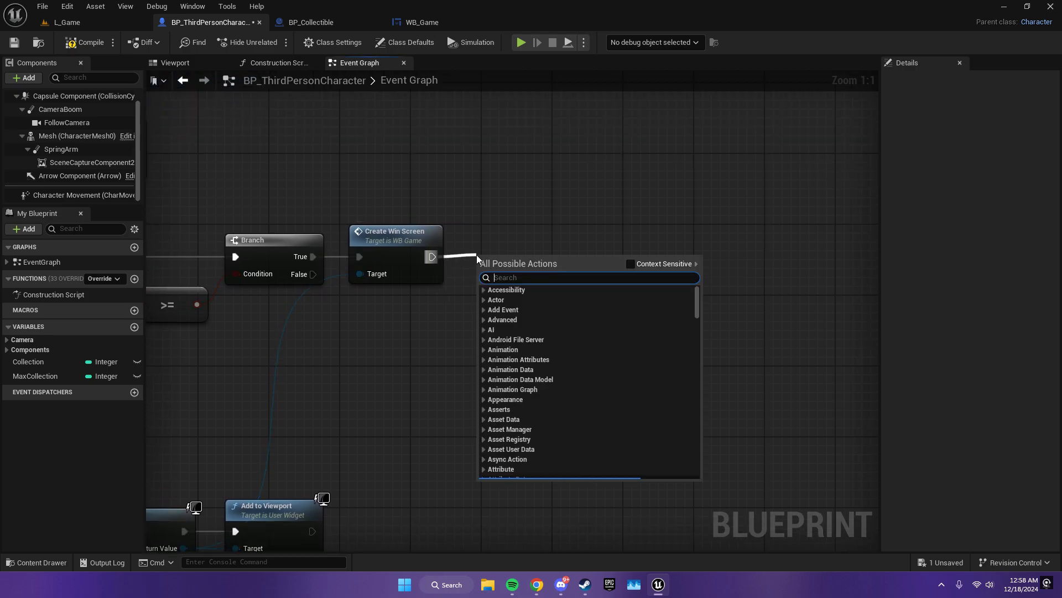
pyautogui.write('disa')
pyautogui.press('Return')
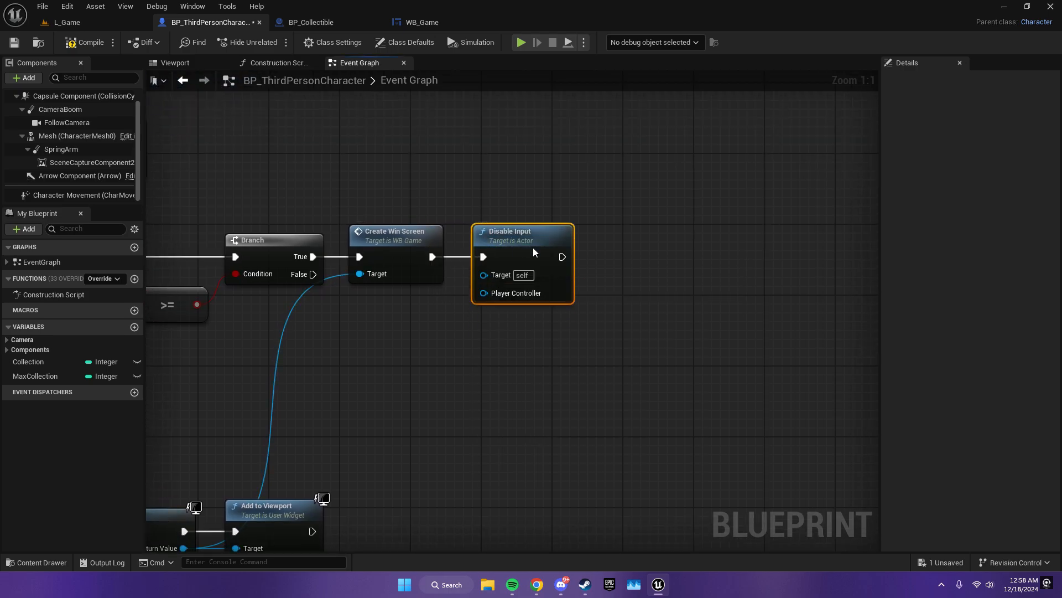
pyautogui.moveTo(483, 293); pyautogui.dragTo(494, 328)
pyautogui.write('get player con')
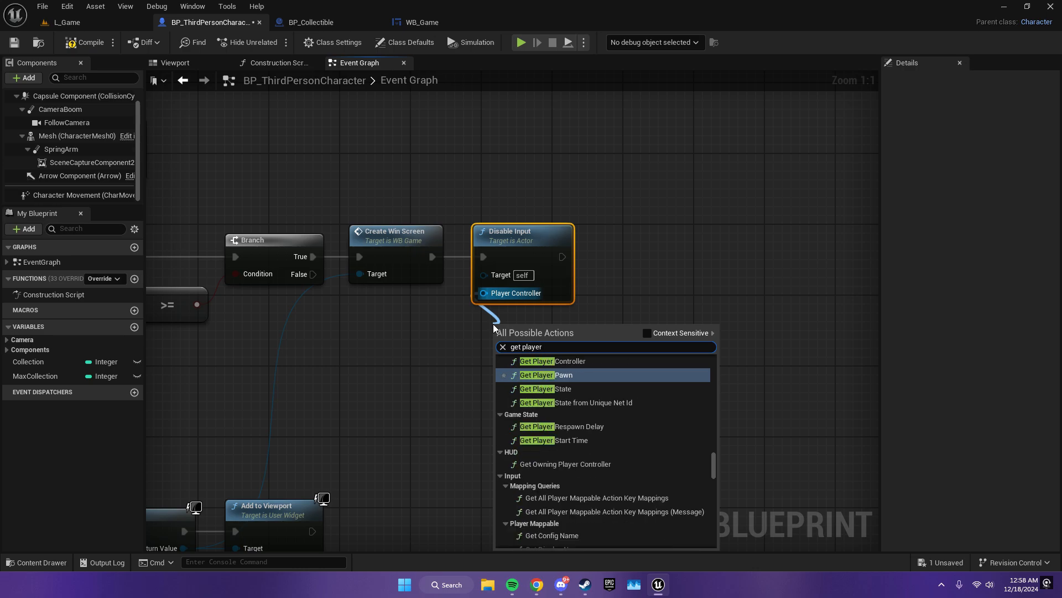
pyautogui.press('Return')
# - Add a Set Show Mouse Cursor node targeting the player controller, enable it, and run it after Disable Input
pyautogui.moveTo(566, 344); pyautogui.dragTo(545, 307)
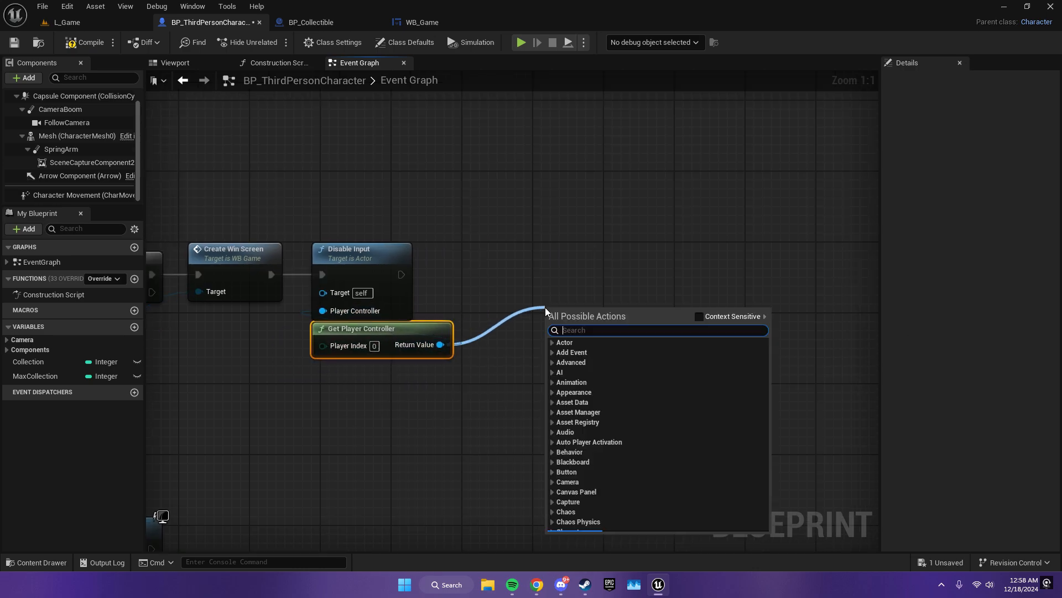
pyautogui.write('set show mouse')
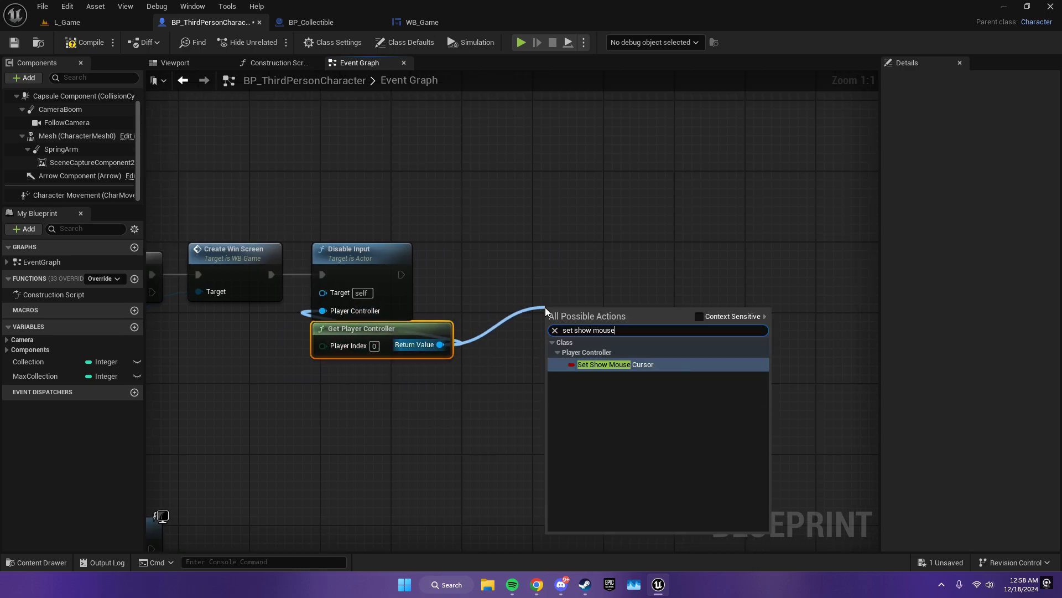
pyautogui.press('Return')
pyautogui.moveTo(402, 275); pyautogui.dragTo(508, 281)
pyautogui.click(304, 101)
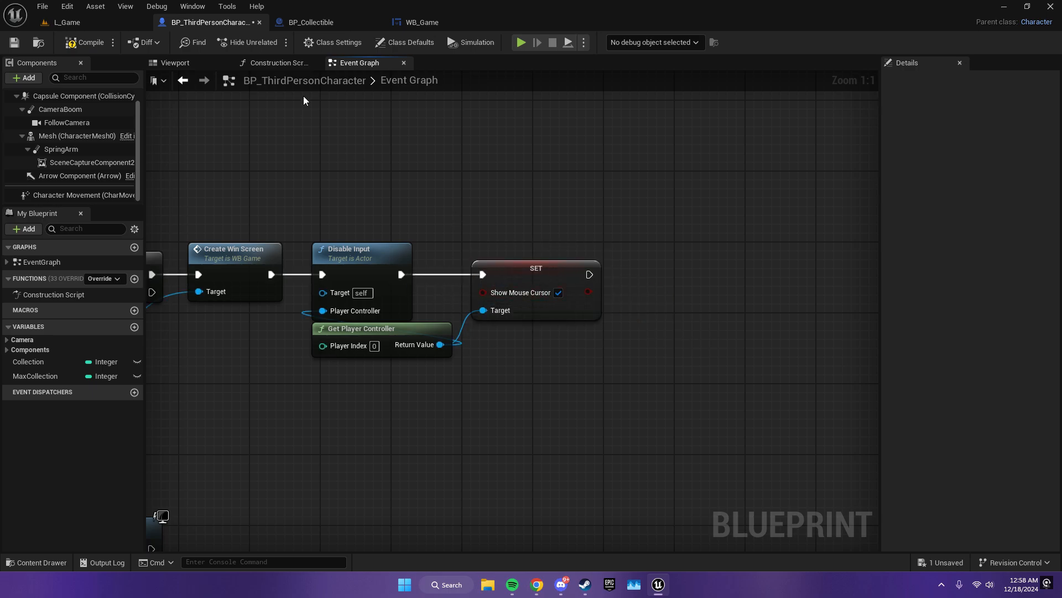
# - Play-test the level by collecting every rock to check the disabled input and mouse cursor on the win screen
pyautogui.click(522, 42)
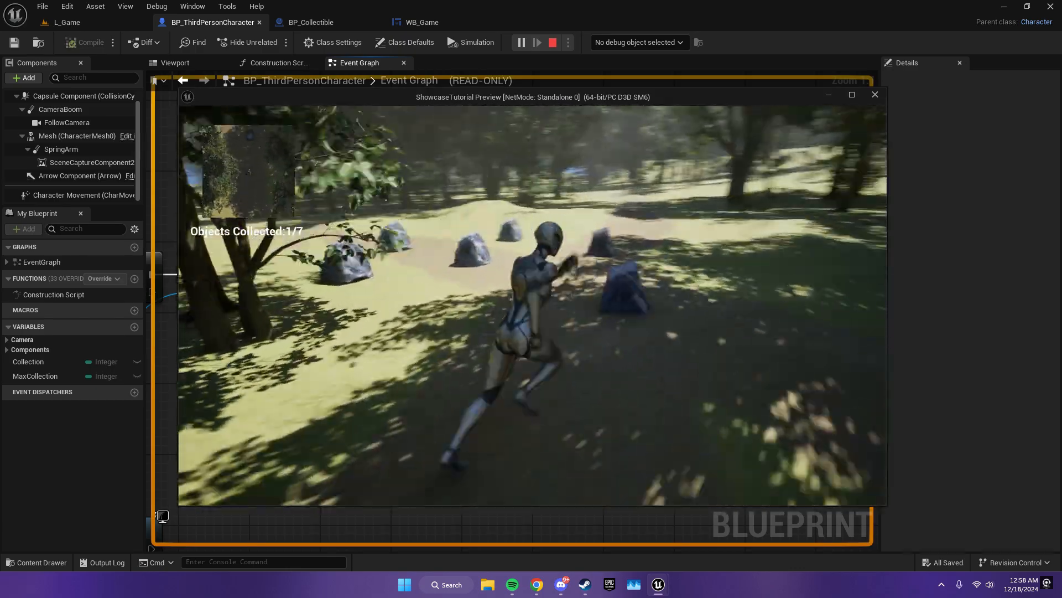
pyautogui.press('w')
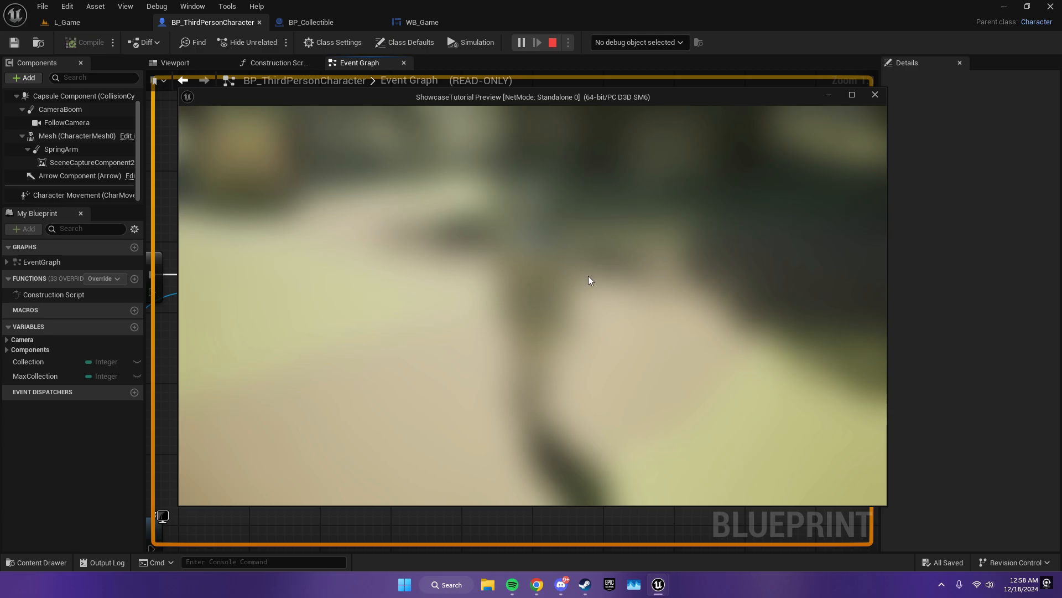
pyautogui.press('Escape')
# - Add a second Canvas Panel inside WB_Game's root Canvas Panel and nest the Background Blur in it
pyautogui.scroll(3, 679, 229)
pyautogui.scroll(-3, 509, 230)
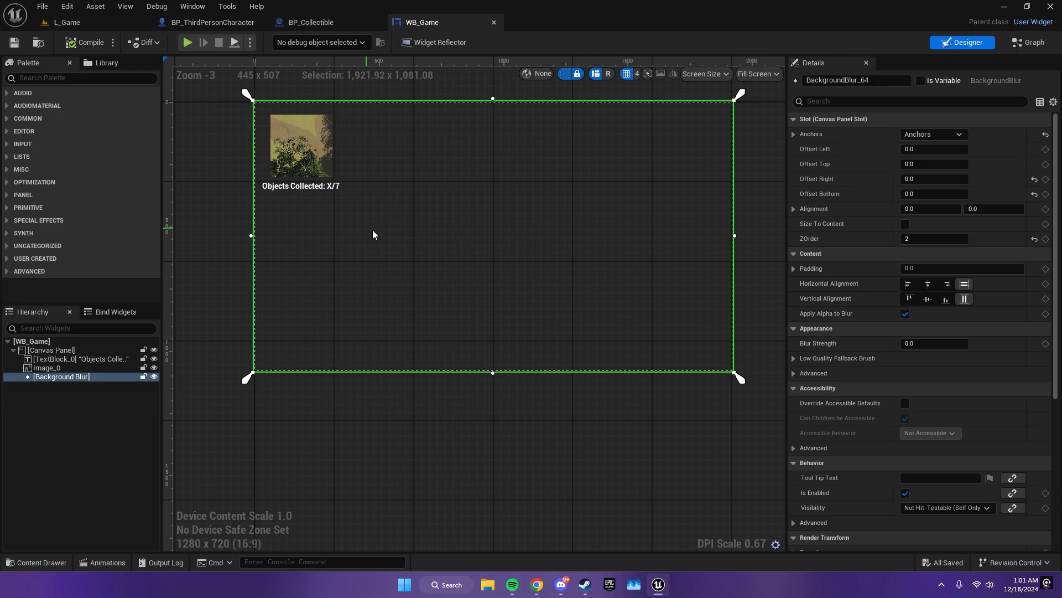
pyautogui.scroll(3, 373, 230)
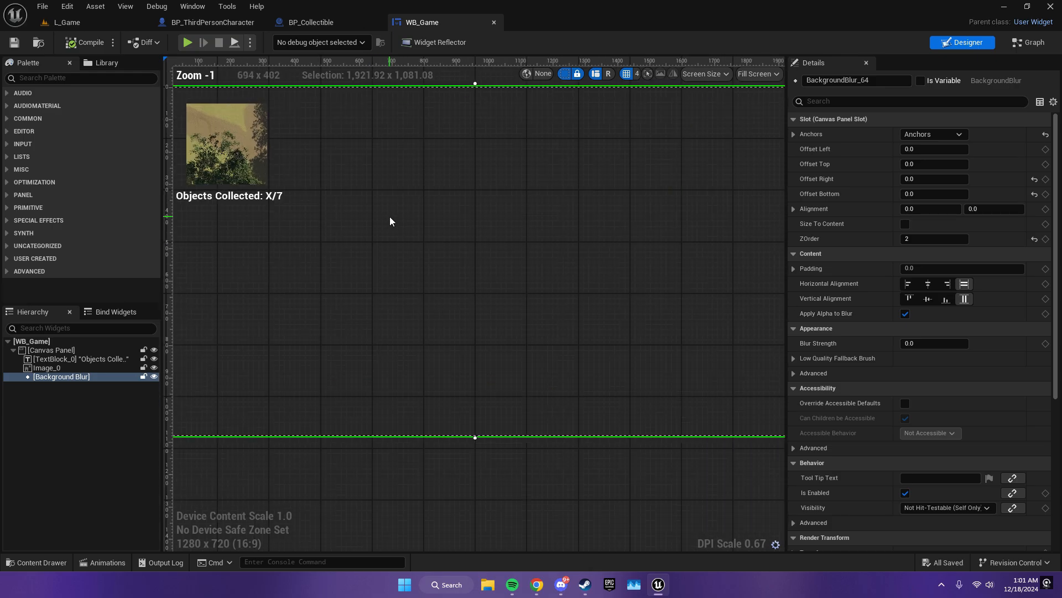
pyautogui.scroll(-1, 400, 231)
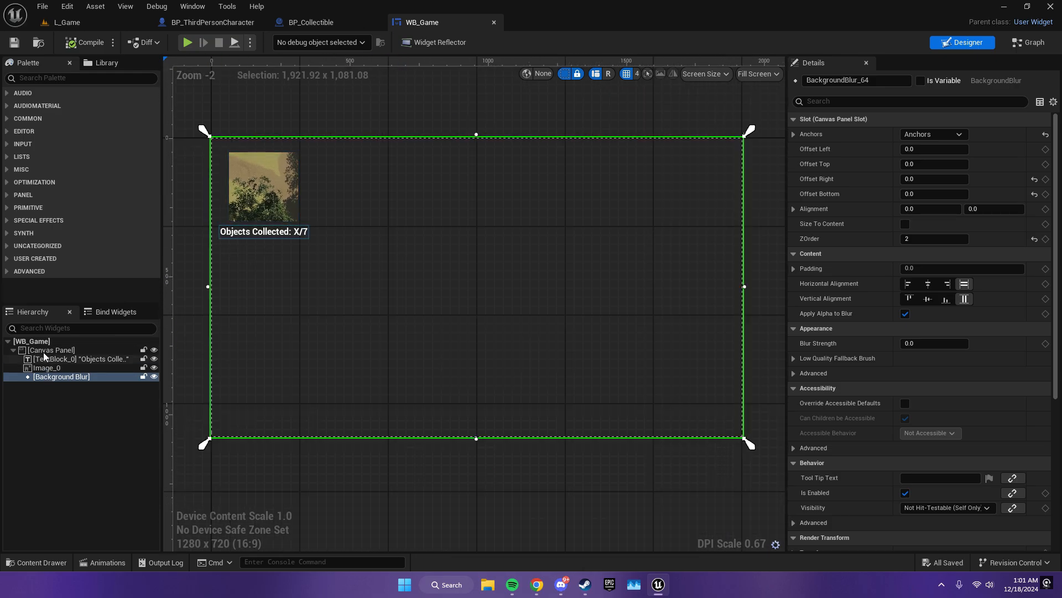
pyautogui.click(53, 78)
pyautogui.write('canvas')
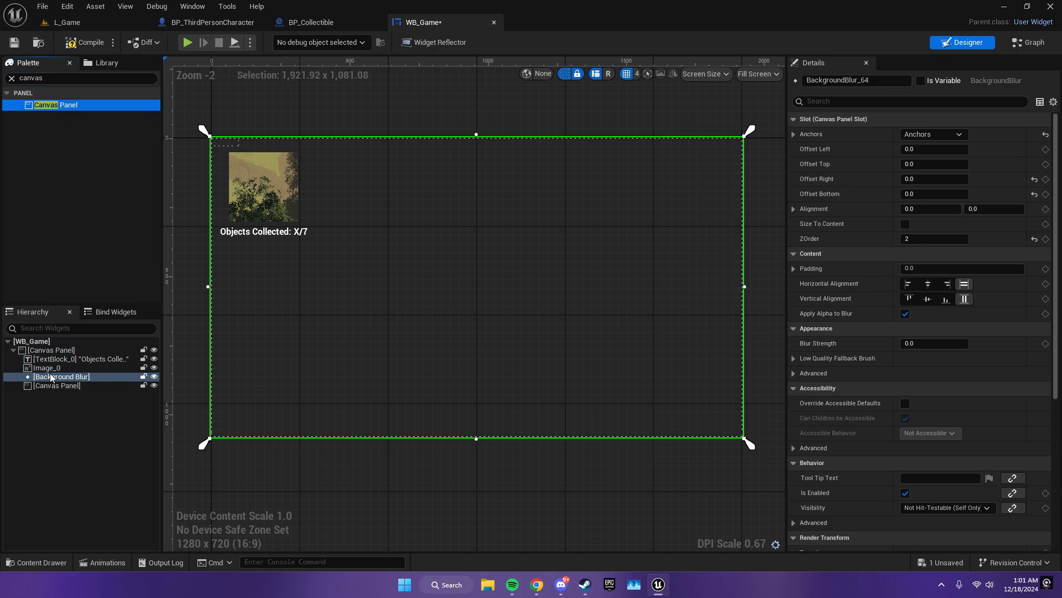
pyautogui.moveTo(50, 376); pyautogui.dragTo(71, 385)
pyautogui.click(70, 377)
# - Set the nested Canvas Panel's size to 1920 by 1080 and save WB_Game
pyautogui.click(930, 179)
pyautogui.write('1920')
pyautogui.press('Return')
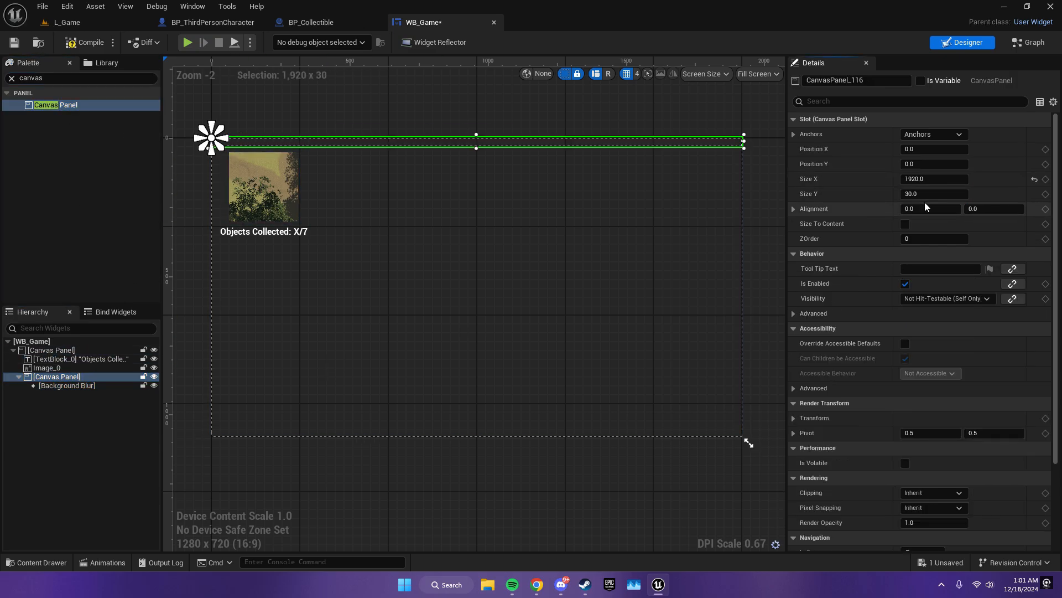
pyautogui.click(929, 193)
pyautogui.write('1080')
pyautogui.press('Return')
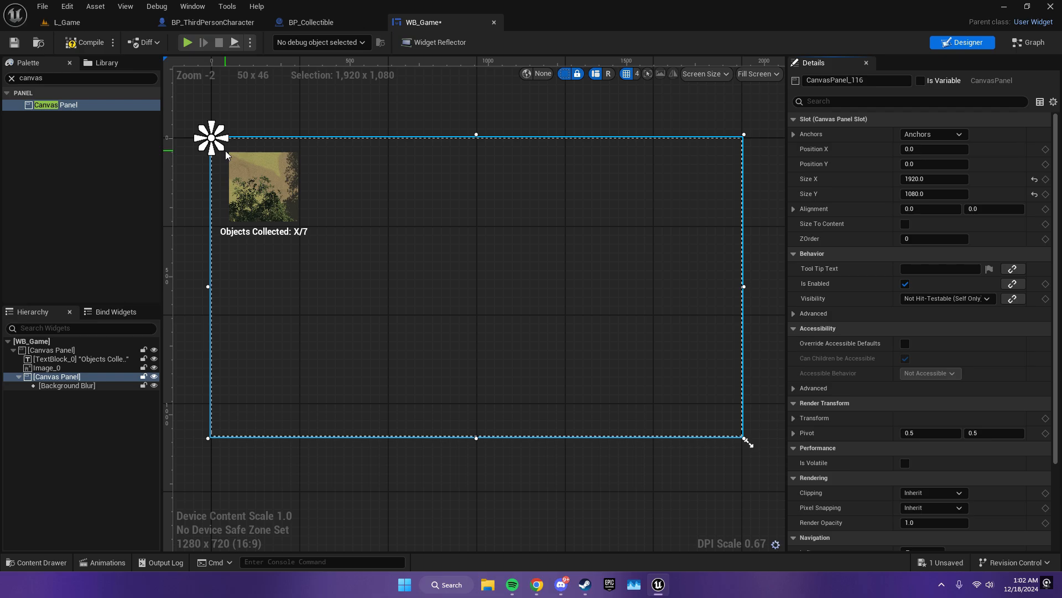
pyautogui.moveTo(226, 154); pyautogui.dragTo(476, 286)
pyautogui.click(400, 92)
pyautogui.hotkey('ctrl', 's')
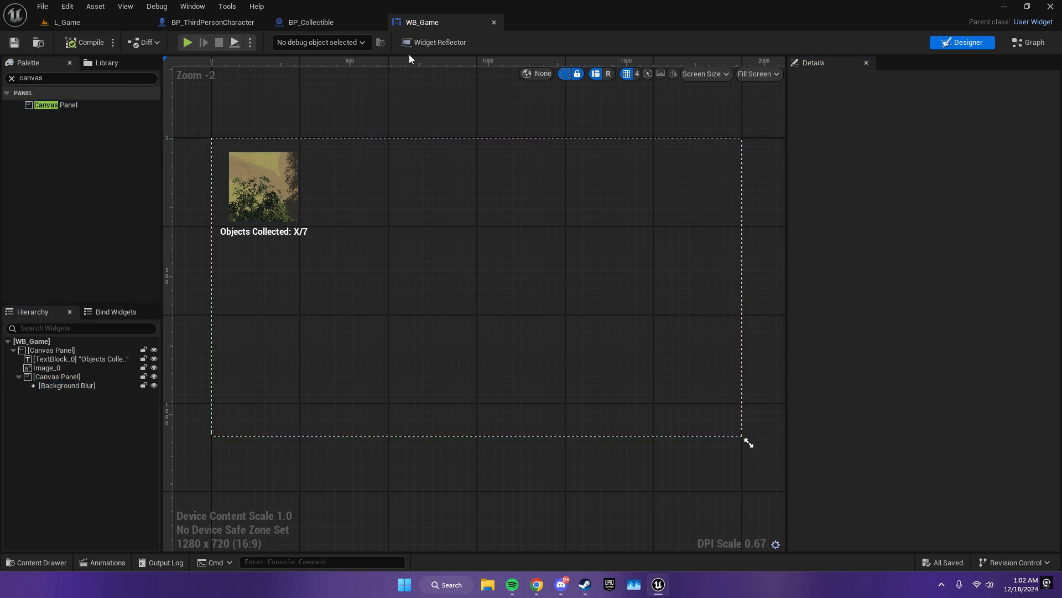
# - Play-test the level by collecting all seven rocks to check the blur inside the nested Canvas Panel
pyautogui.click(187, 43)
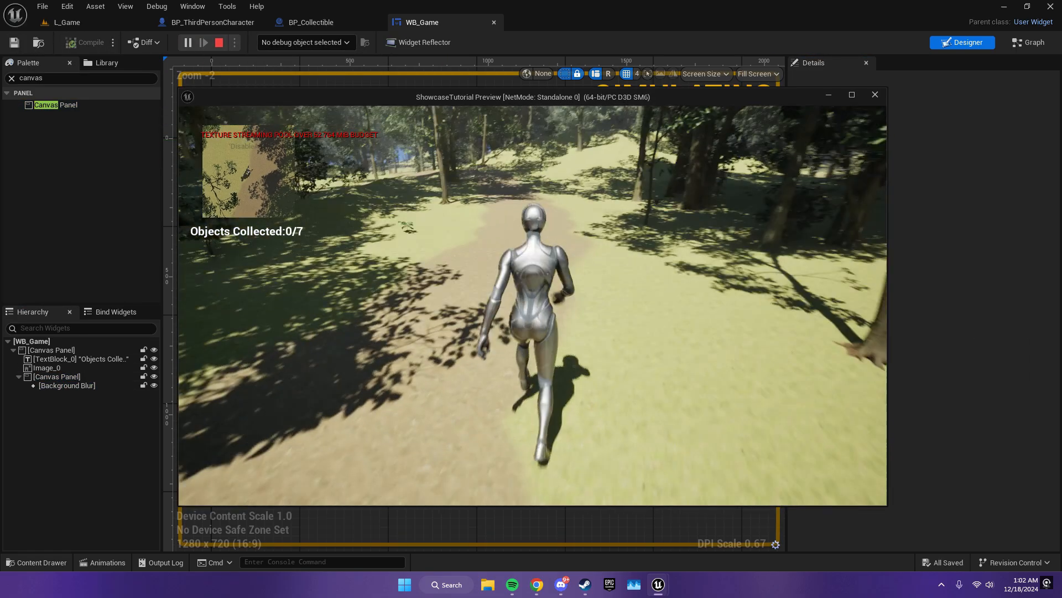
pyautogui.press('w')
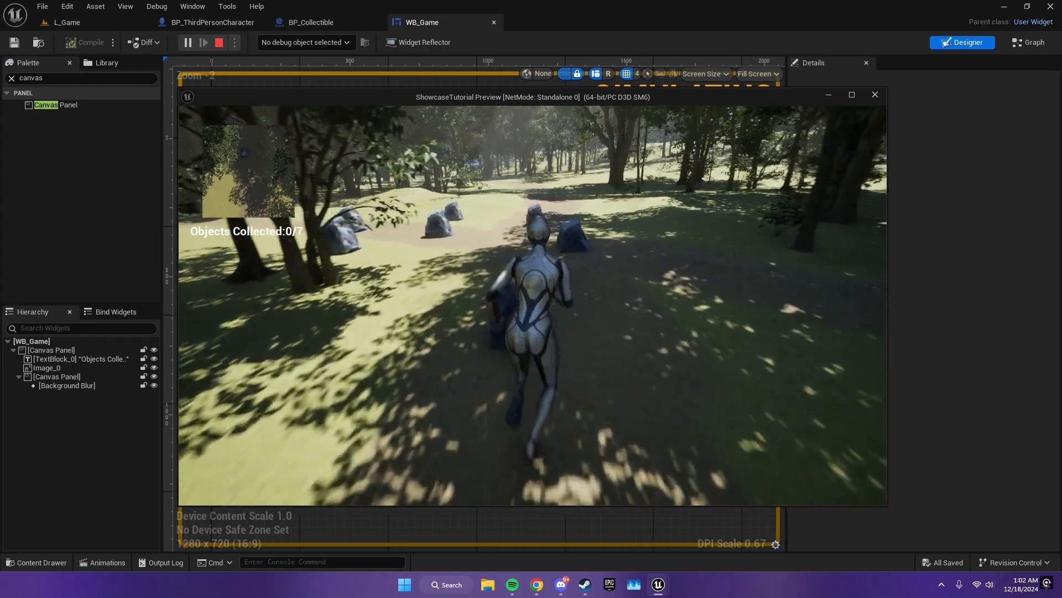
pyautogui.press('w')
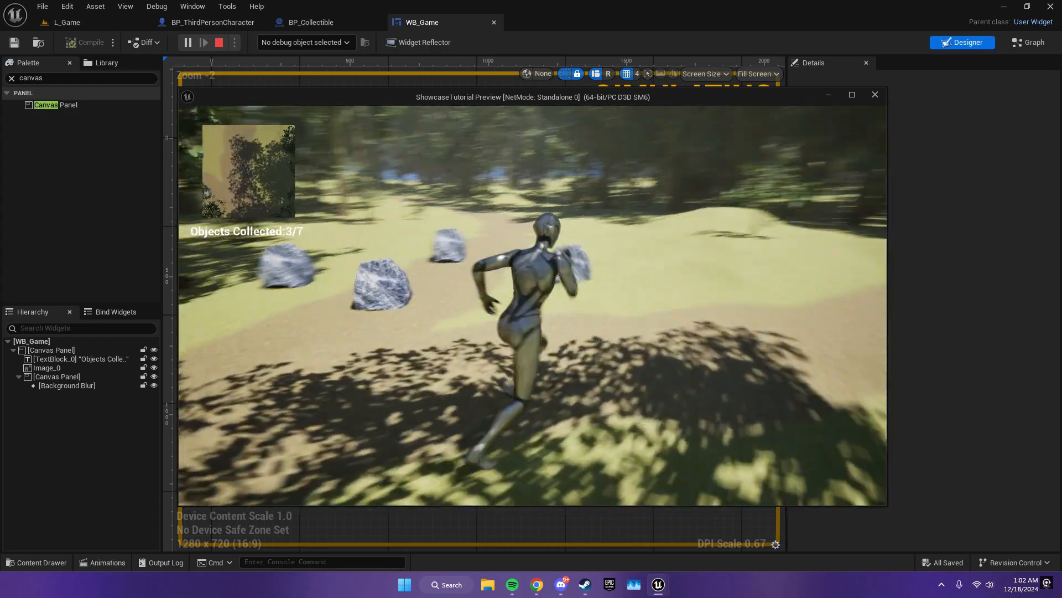
pyautogui.press('w')
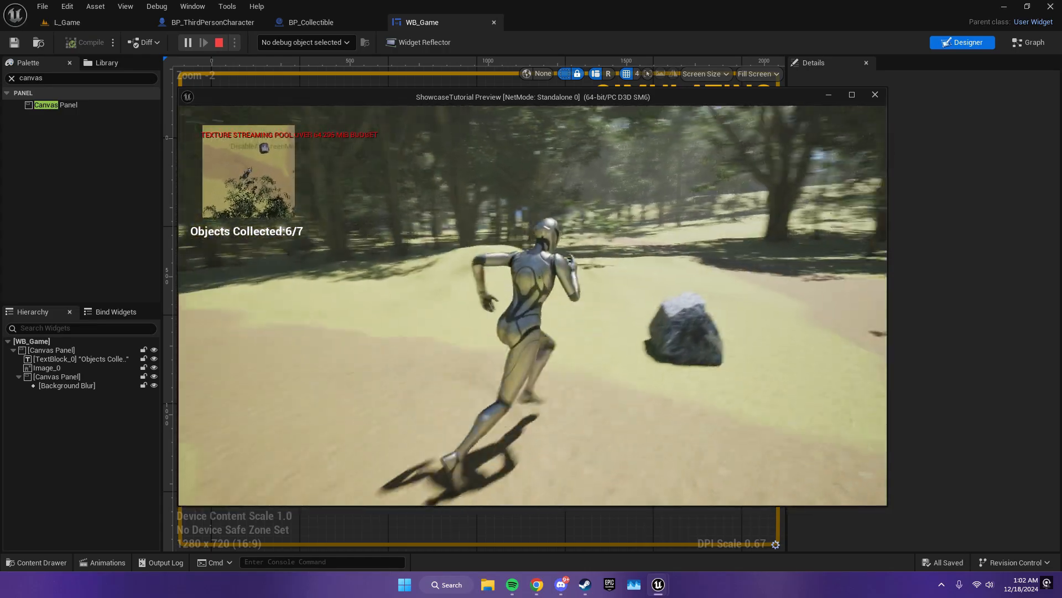
pyautogui.press('w')
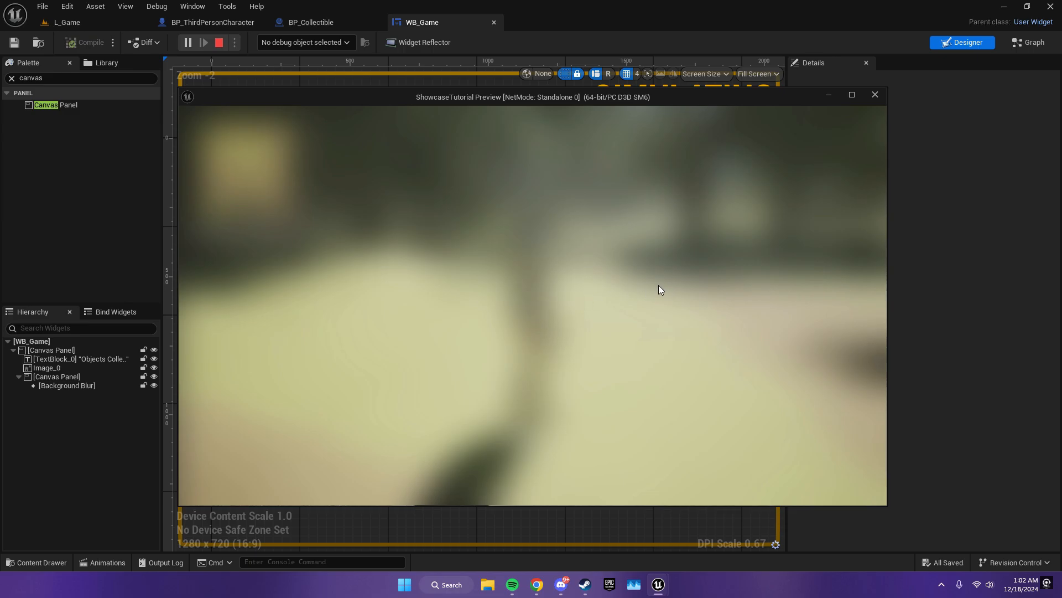
pyautogui.press('Escape')
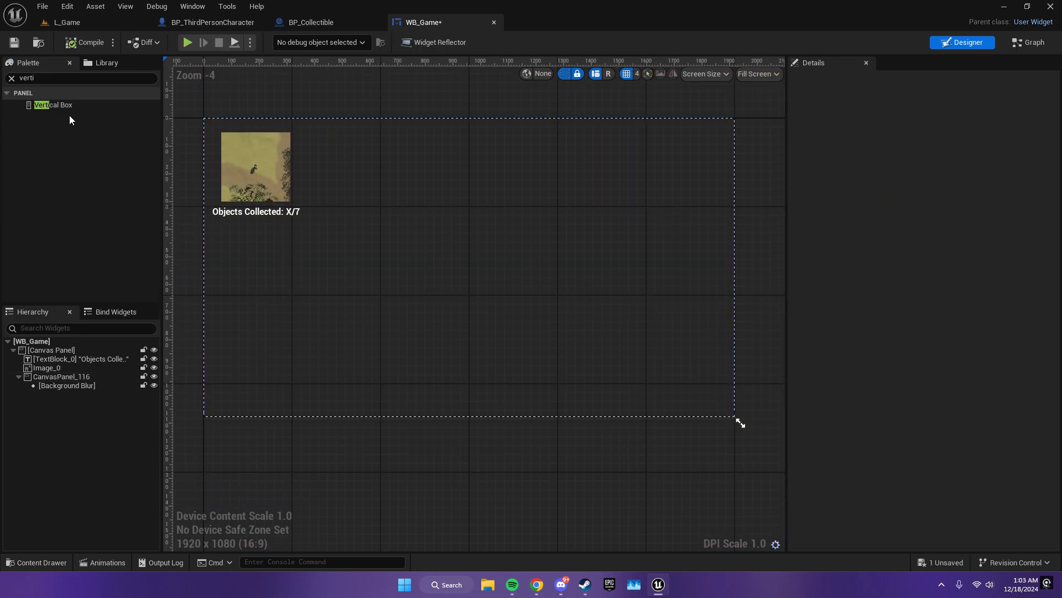
# - Add a Vertical Box to the nested Canvas Panel beside the Background Blur and set its ZOrder to 2
pyautogui.moveTo(207, 196); pyautogui.dragTo(88, 375)
pyautogui.click(66, 385)
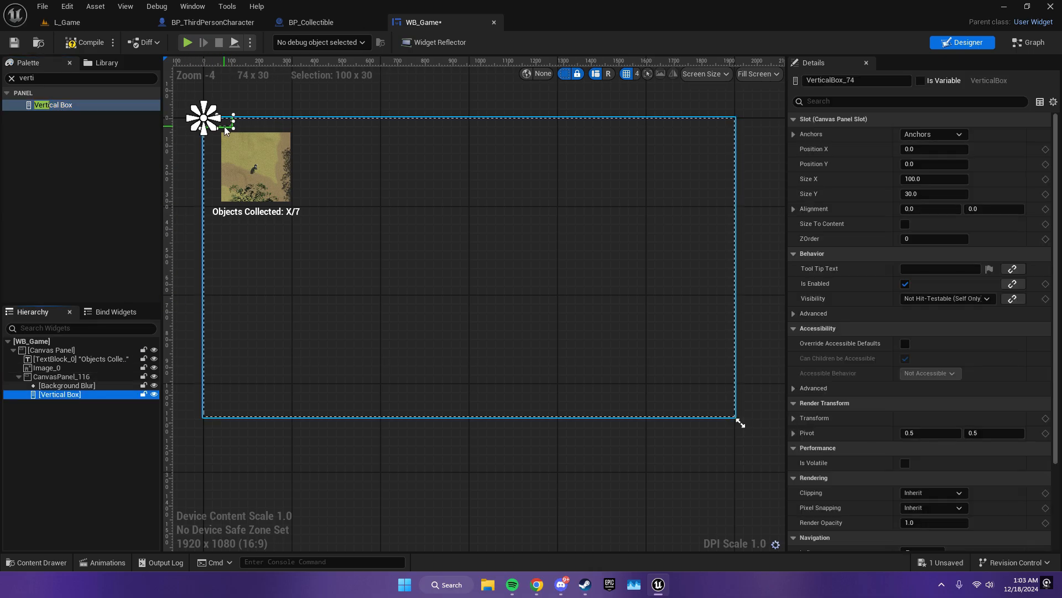
pyautogui.moveTo(230, 126)
pyautogui.mouseDown()
pyautogui.moveTo(250, 134)
pyautogui.moveTo(222, 127)
pyautogui.mouseUp()
pyautogui.hotkey('ctrl', 'z')
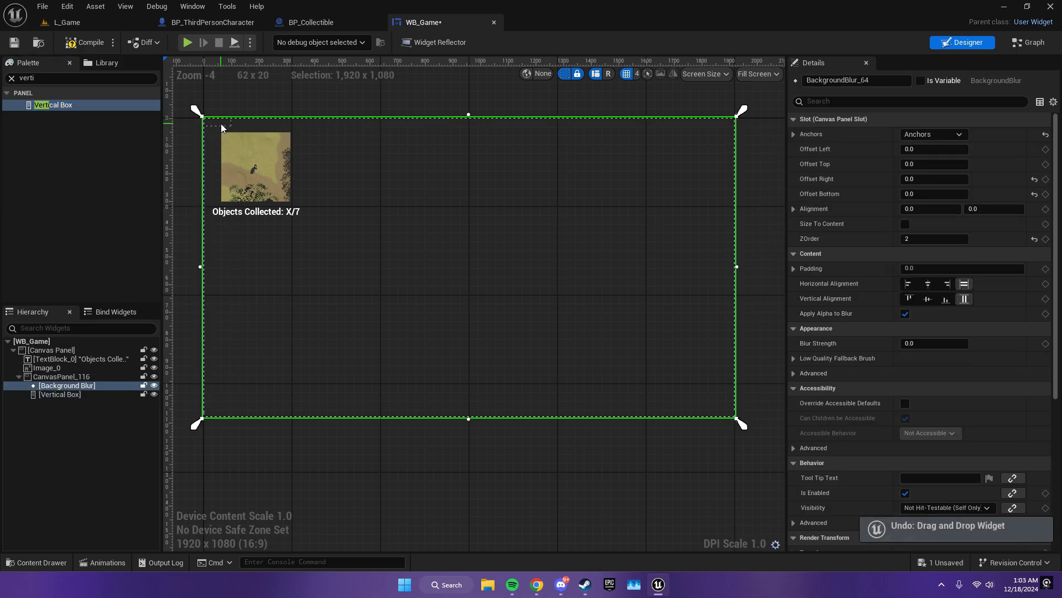
pyautogui.click(63, 393)
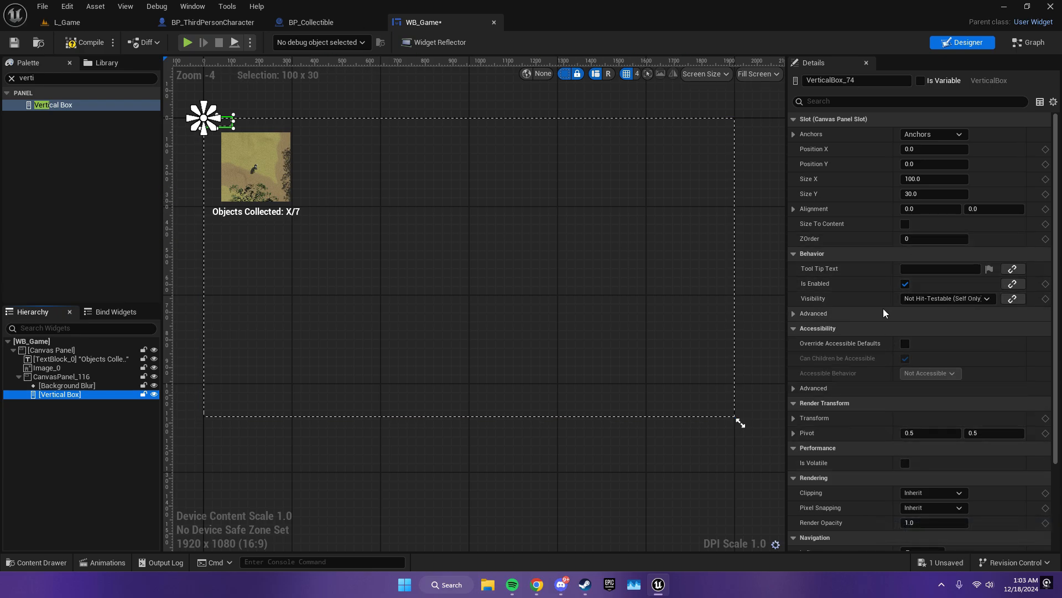
pyautogui.click(917, 238)
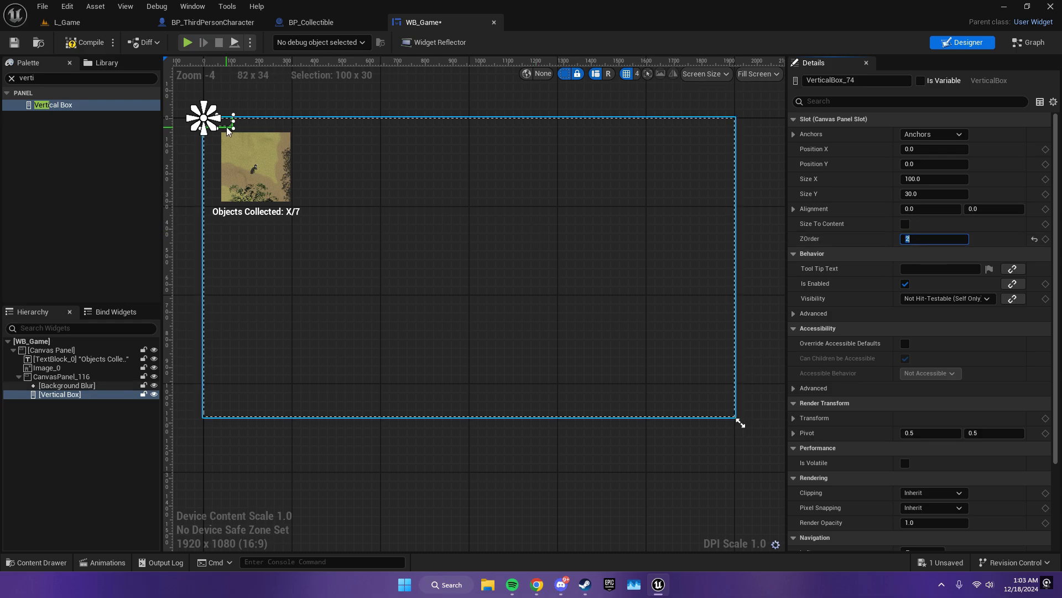
# - Move the Vertical Box to about 904, 460 near the middle of the canvas and anchor it to the centre
pyautogui.moveTo(227, 130); pyautogui.dragTo(400, 239)
pyautogui.moveTo(476, 254); pyautogui.dragTo(475, 253)
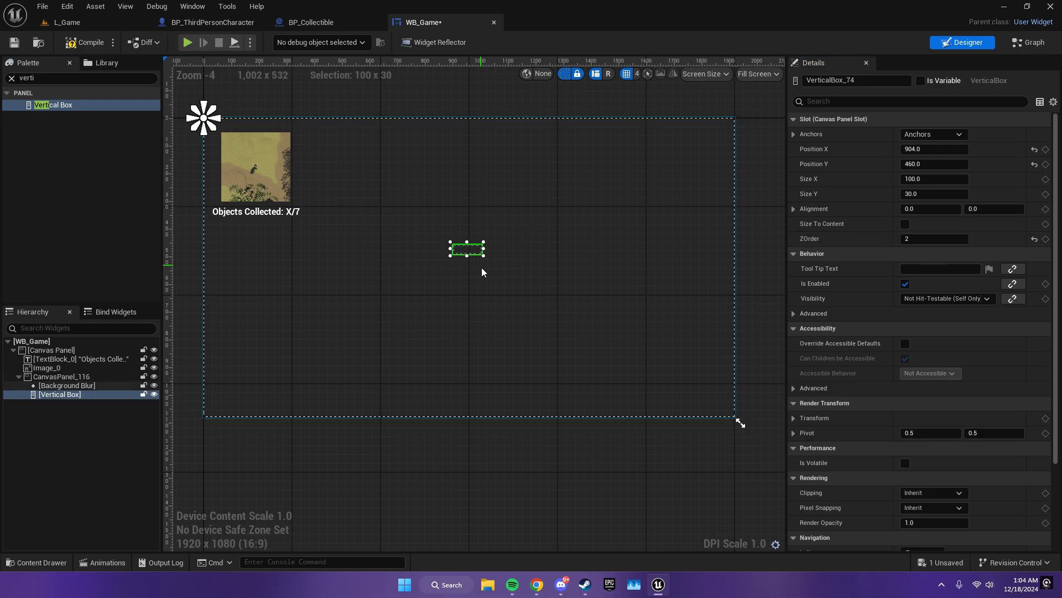
pyautogui.scroll(4, 481, 267)
pyautogui.click(933, 134)
pyautogui.click(960, 200)
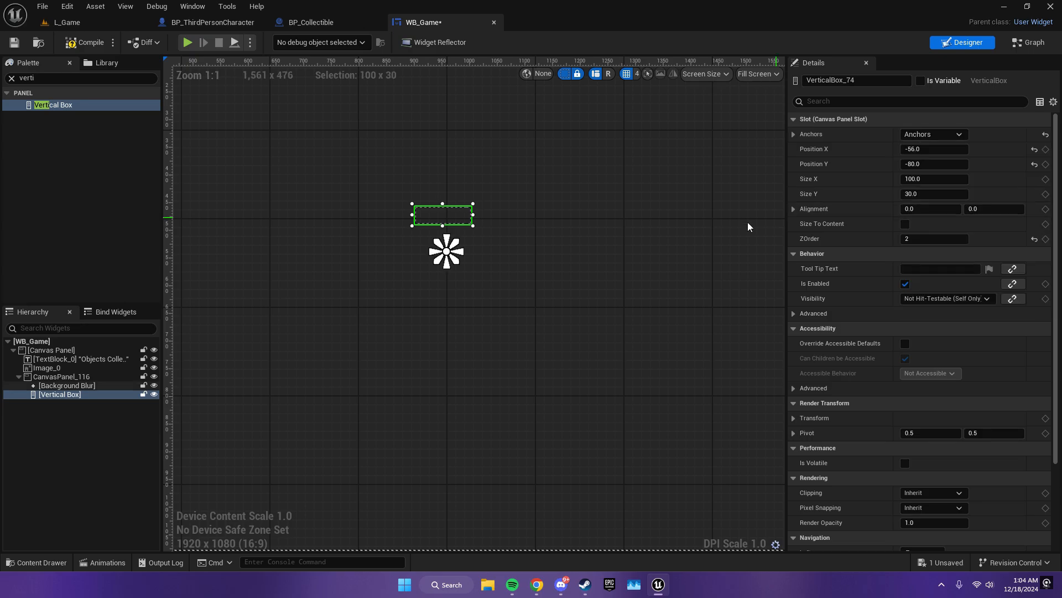
# - Resize the Vertical Box to about 154 by 197 and position it around its centre anchor at -77, -96
pyautogui.moveTo(449, 211); pyautogui.dragTo(447, 146)
pyautogui.press('Down')
pyautogui.press('Down')
pyautogui.press('Down')
pyautogui.press('Down')
pyautogui.moveTo(447, 166); pyautogui.dragTo(448, 226)
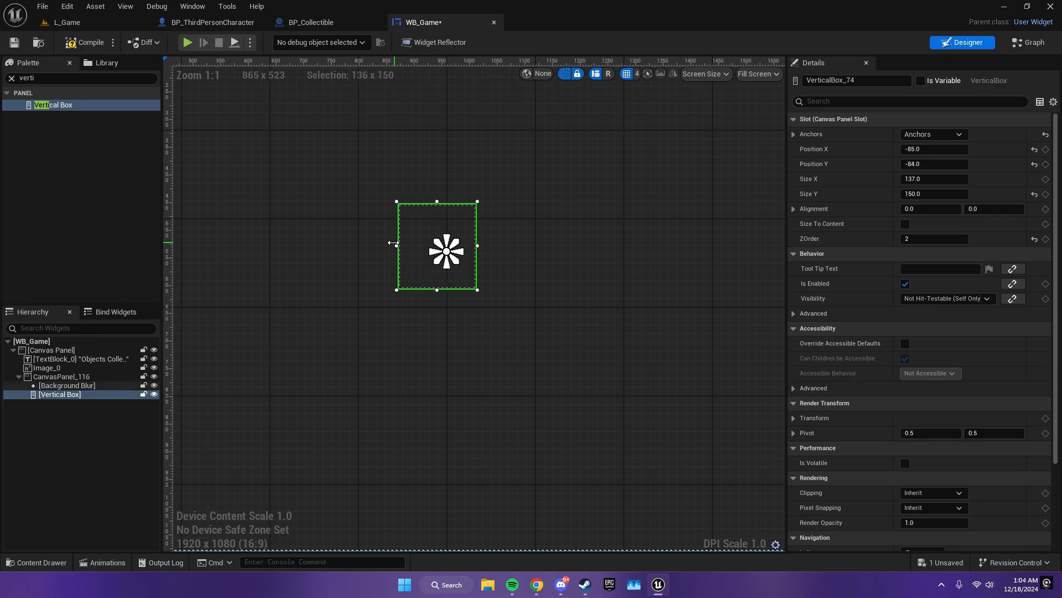
pyautogui.moveTo(495, 246); pyautogui.dragTo(492, 246)
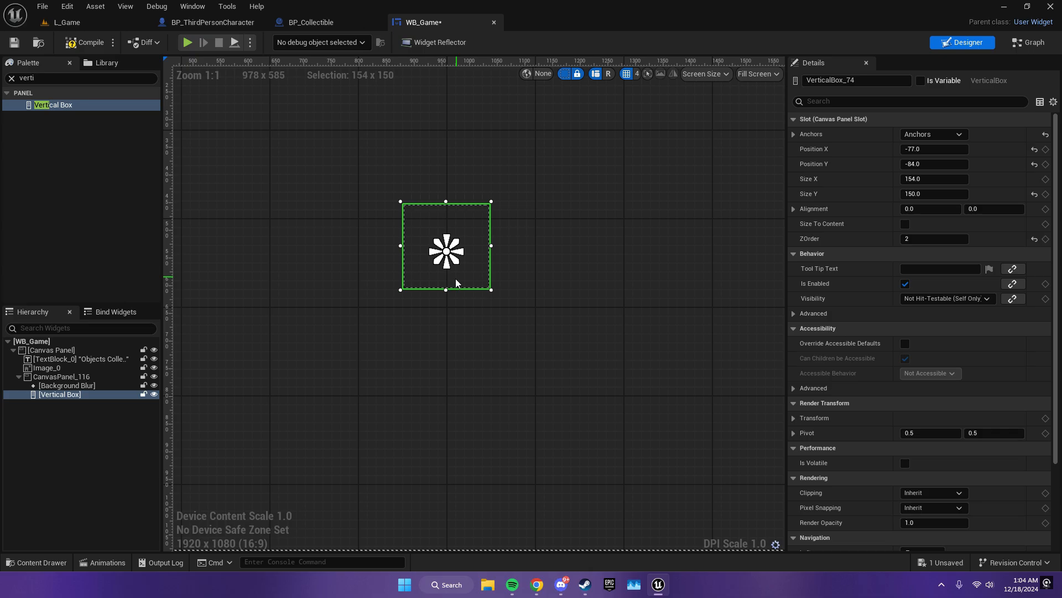
pyautogui.moveTo(447, 289); pyautogui.dragTo(446, 316)
pyautogui.press('Up')
pyautogui.press('Up')
pyautogui.press('Up')
pyautogui.press('Up')
pyautogui.press('Down')
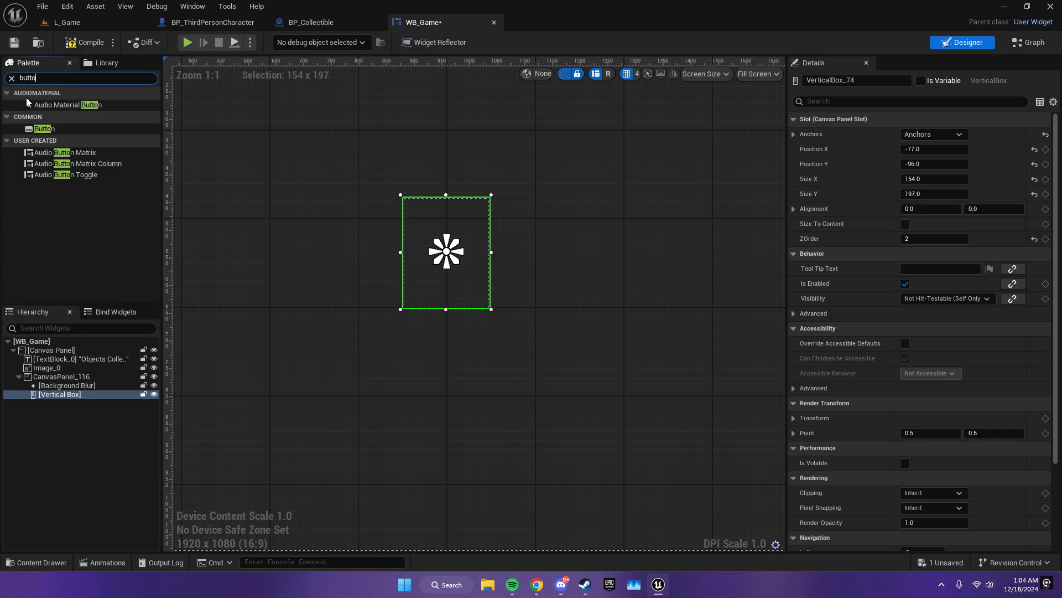
# - Add a Button to the Vertical Box and duplicate it twice to stack three buttons
pyautogui.click(63, 129)
pyautogui.moveTo(431, 233)
pyautogui.mouseDown()
pyautogui.moveTo(429, 214)
pyautogui.moveTo(448, 223)
pyautogui.mouseUp()
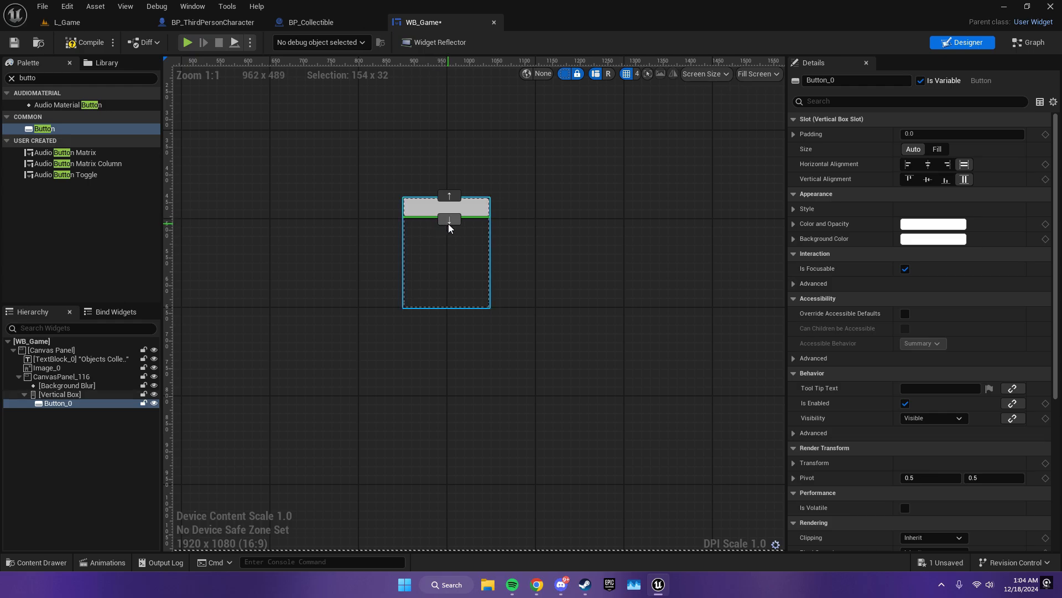
pyautogui.hotkey('ctrl', 'd')
pyautogui.hotkey('ctrl', 'd')
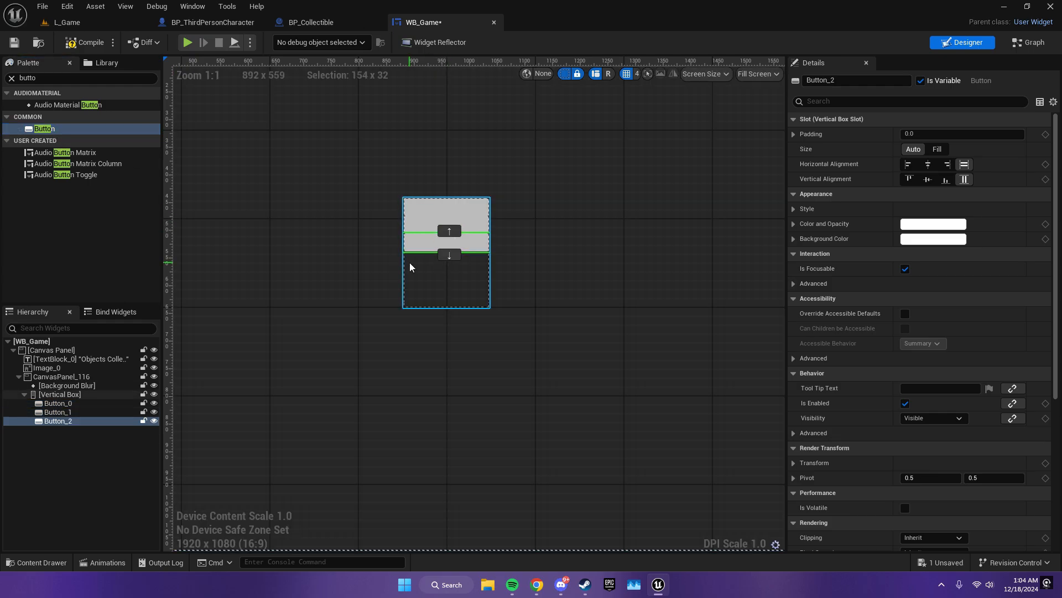
# - Center the first button's vertical alignment and set its bottom padding to 10
pyautogui.click(424, 274)
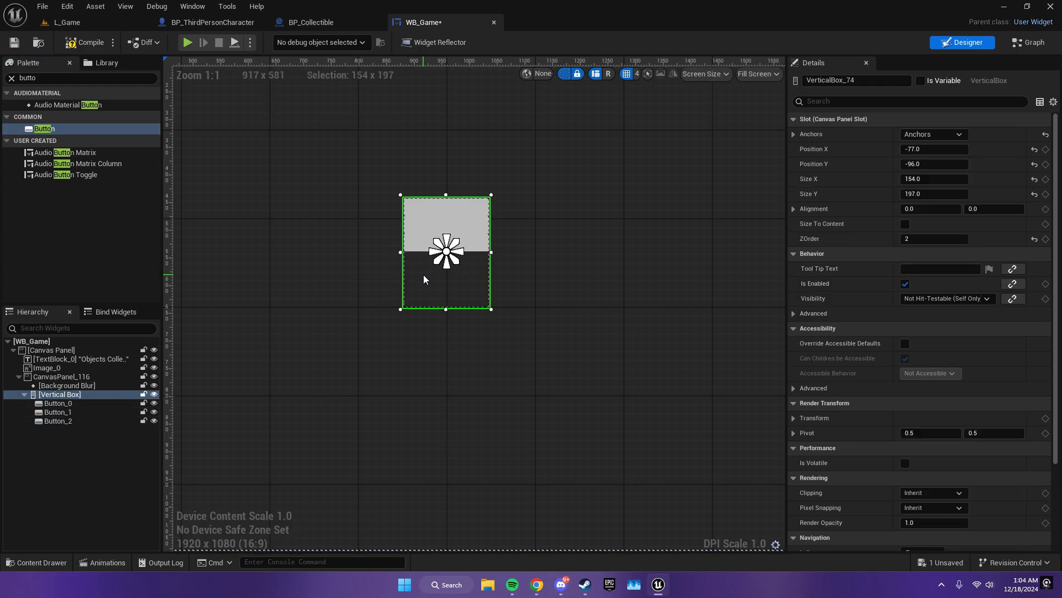
pyautogui.scroll(-2, 908, 164)
pyautogui.click(443, 211)
pyautogui.click(928, 179)
pyautogui.click(928, 165)
pyautogui.click(963, 165)
pyautogui.click(794, 135)
pyautogui.click(926, 194)
pyautogui.write('10')
pyautogui.press('Return')
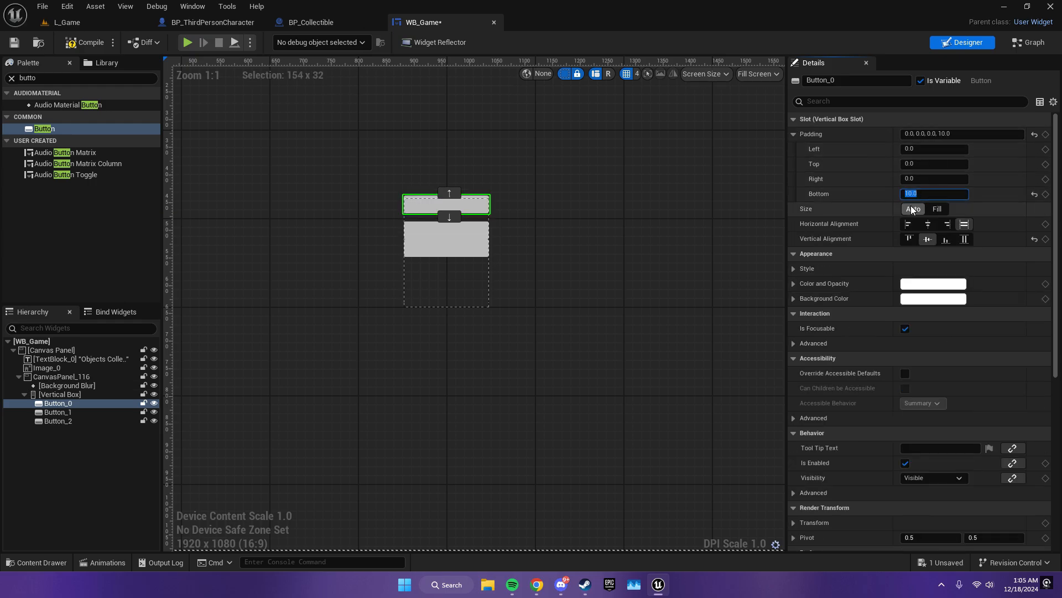
# - Set the second button's bottom padding to 10 and shrink the Vertical Box to about 154 by 127 around the anchor
pyautogui.click(470, 229)
pyautogui.click(923, 194)
pyautogui.write('10')
pyautogui.click(467, 285)
pyautogui.moveTo(448, 308); pyautogui.dragTo(454, 268)
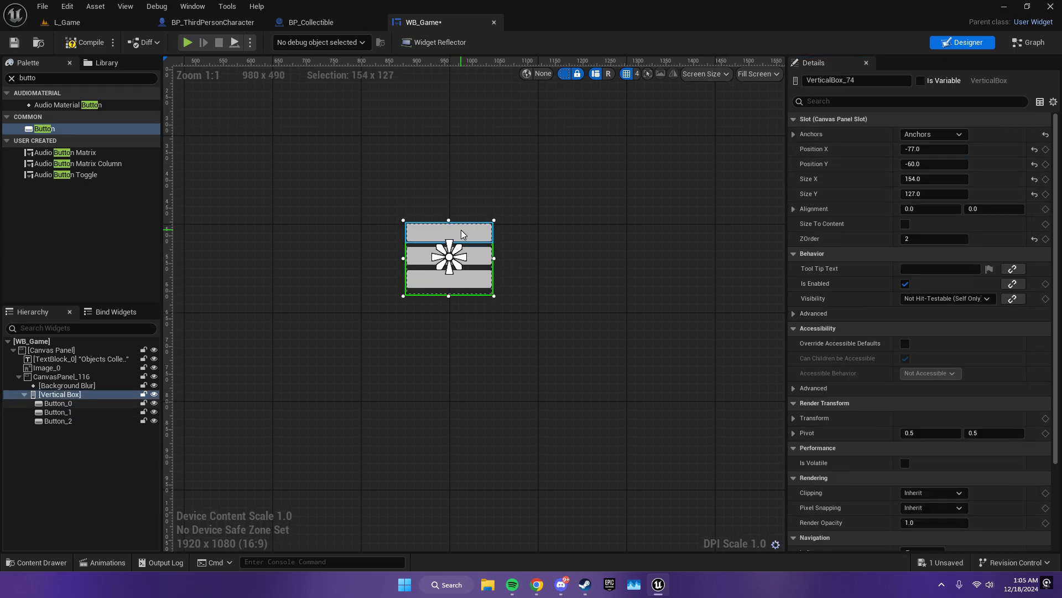
# - Center the vertical alignment of the second and third buttons in the Vertical Box
pyautogui.click(461, 230)
pyautogui.click(460, 255)
pyautogui.click(928, 239)
pyautogui.click(463, 279)
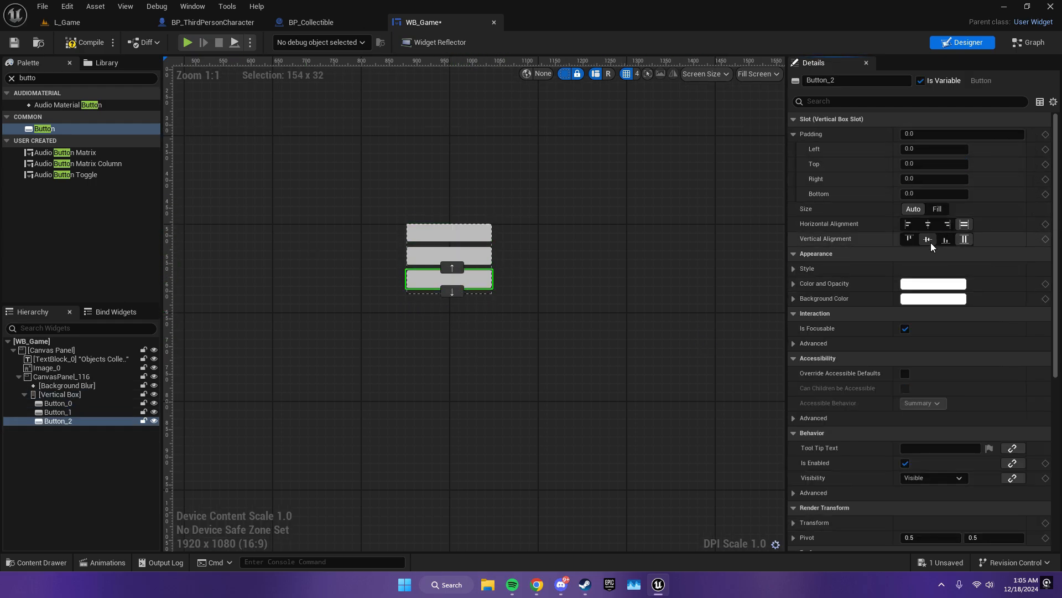
pyautogui.click(928, 239)
pyautogui.click(793, 268)
pyautogui.scroll(-2, 830, 271)
# - Delete the middle button and add a Text widget to each of the two remaining buttons
pyautogui.click(11, 78)
pyautogui.write('te')
pyautogui.click(436, 252)
pyautogui.click(918, 154)
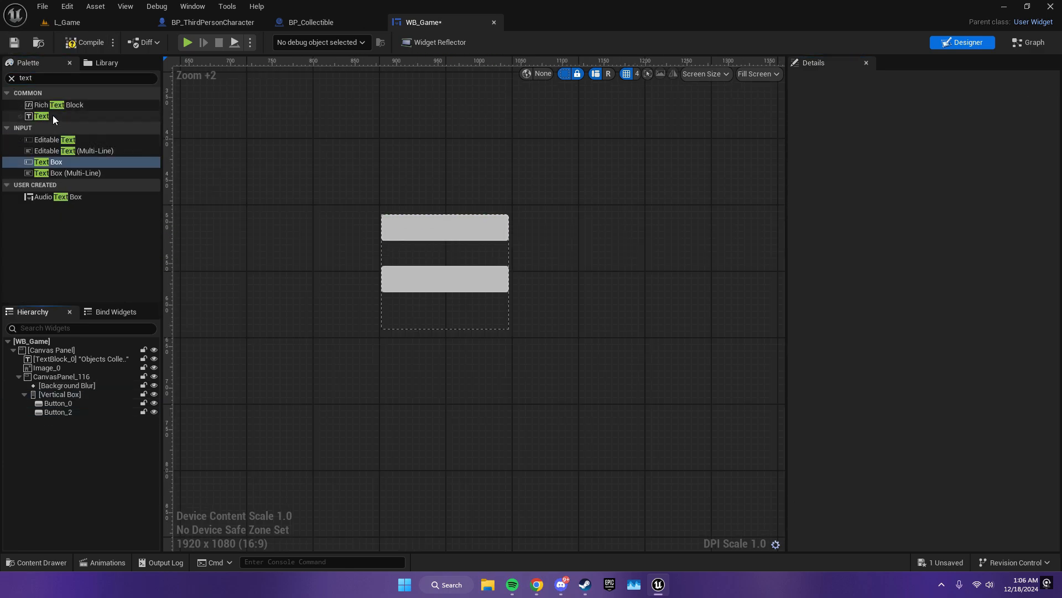
pyautogui.moveTo(50, 115); pyautogui.dragTo(426, 229)
pyautogui.moveTo(343, 224); pyautogui.dragTo(443, 289)
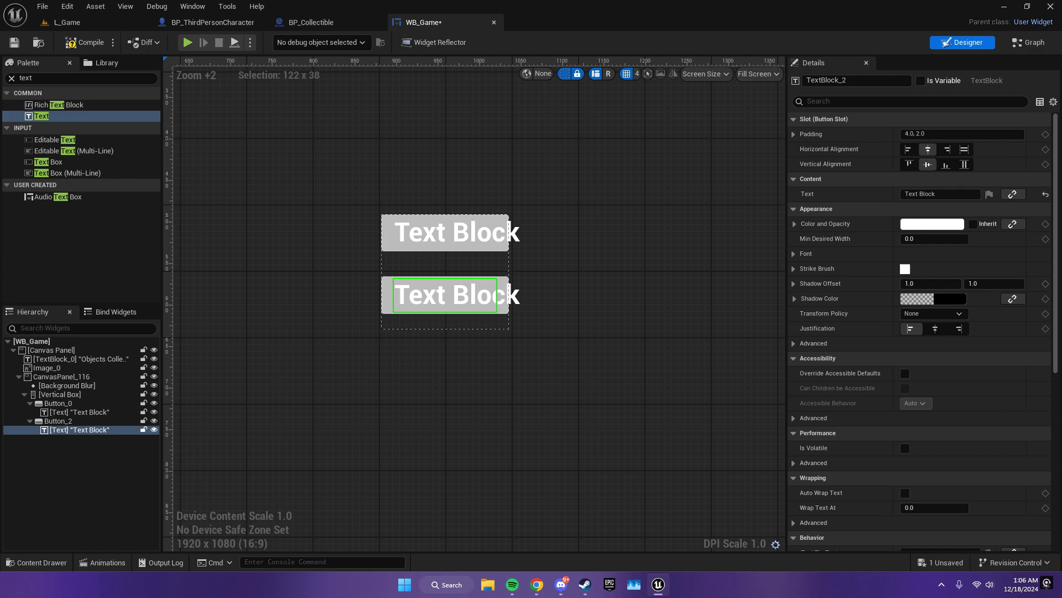
# - Resize the Vertical Box to about 210 by 120 and position it around its centre anchor at -104, -60
pyautogui.click(508, 272)
pyautogui.moveTo(512, 271); pyautogui.dragTo(558, 273)
pyautogui.moveTo(602, 279); pyautogui.dragTo(629, 280, button='right')
pyautogui.moveTo(520, 266); pyautogui.dragTo(498, 255)
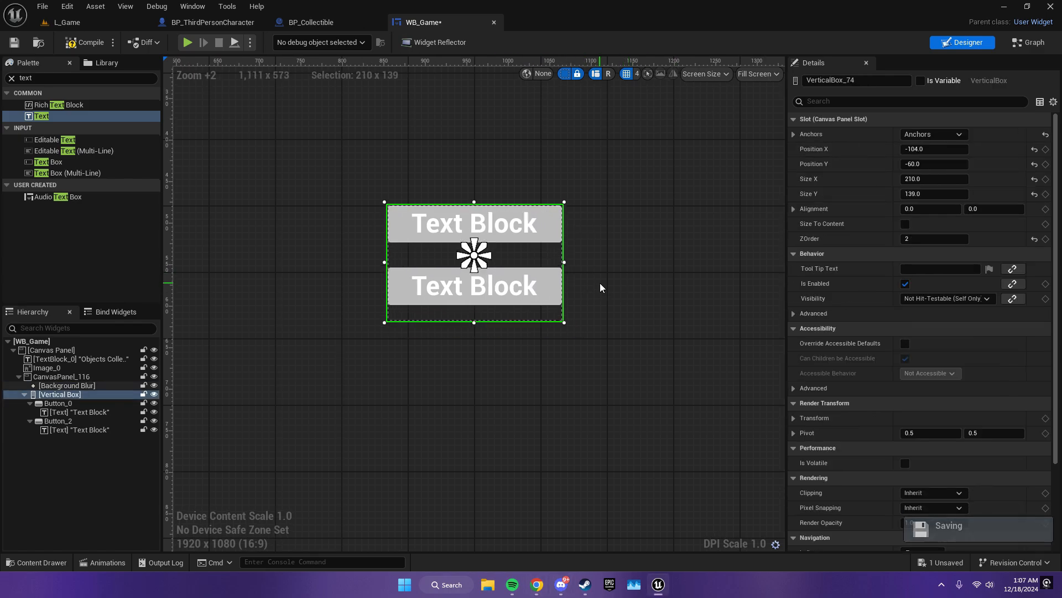
pyautogui.click(600, 283)
pyautogui.click(481, 255)
pyautogui.moveTo(475, 322); pyautogui.dragTo(475, 305)
# - Set the upper button's text to "Play Again" and the lower button's text to "Exit"
pyautogui.click(481, 224)
pyautogui.moveTo(943, 194); pyautogui.dragTo(822, 200)
pyautogui.write('Play Again')
pyautogui.press('Return')
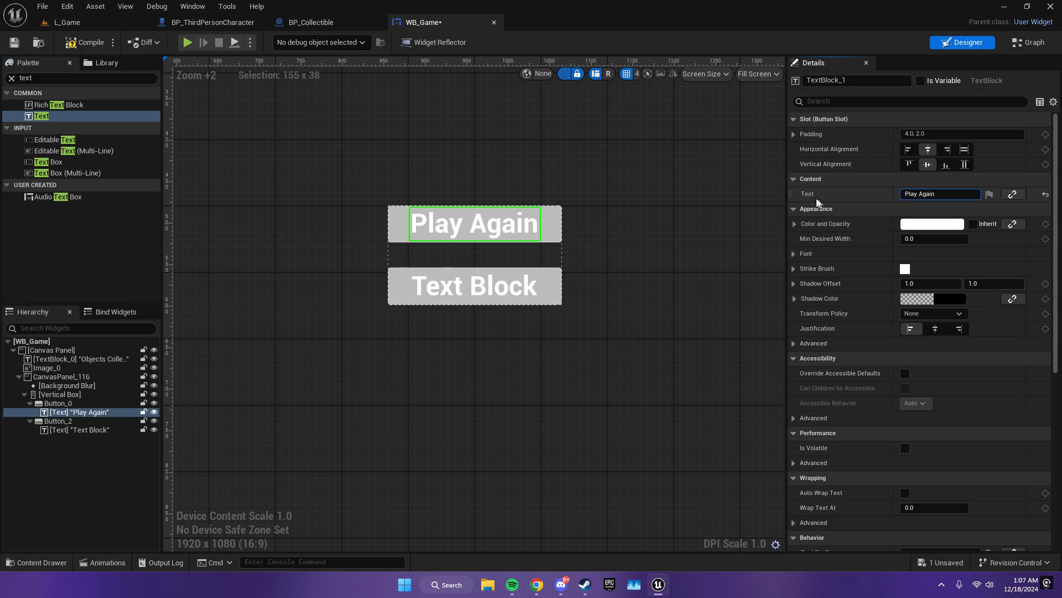
pyautogui.click(522, 285)
pyautogui.moveTo(944, 194); pyautogui.dragTo(841, 190)
pyautogui.write('Exit')
pyautogui.press('Return')
# - Set the Play Again button's normal style tint to a muted blue, sRGB 699DBB, with an alpha of 0.2
pyautogui.click(552, 221)
pyautogui.click(803, 284)
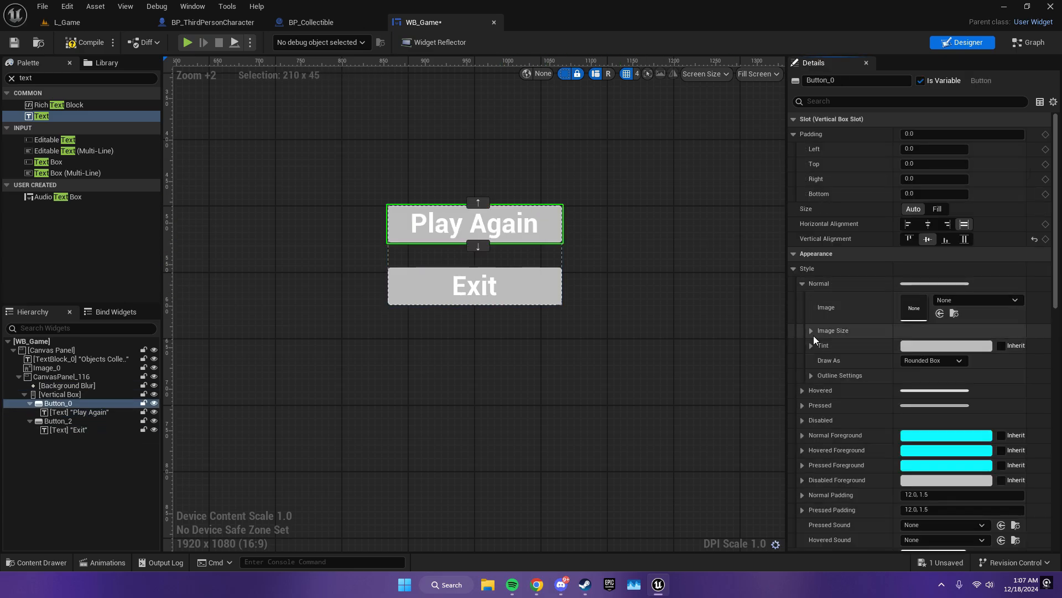
pyautogui.click(812, 346)
pyautogui.click(935, 346)
pyautogui.click(793, 358)
pyautogui.moveTo(794, 358); pyautogui.dragTo(723, 354)
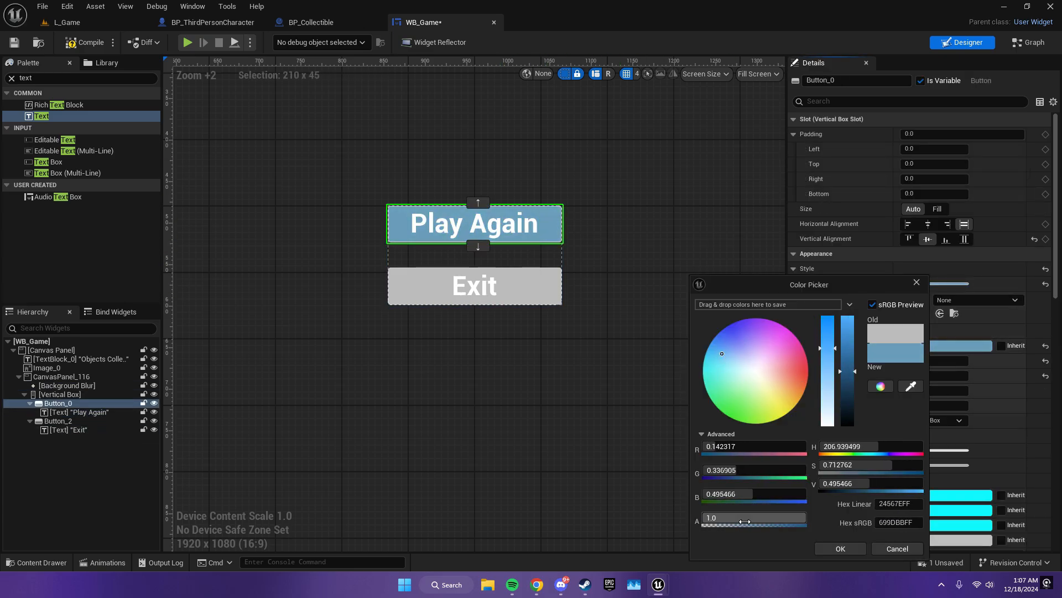
pyautogui.click(744, 519)
pyautogui.write('0.2')
pyautogui.press('Return')
pyautogui.click(841, 548)
# - Set the Exit button's normal style tint to red with alpha 0.2, hex sRGB BB1B0033, and copy that hex value
pyautogui.click(552, 285)
pyautogui.click(938, 346)
pyautogui.moveTo(783, 375); pyautogui.dragTo(810, 373)
pyautogui.click(744, 519)
pyautogui.write('0.2')
pyautogui.press('Return')
pyautogui.click(830, 548)
pyautogui.click(474, 223)
pyautogui.click(919, 221)
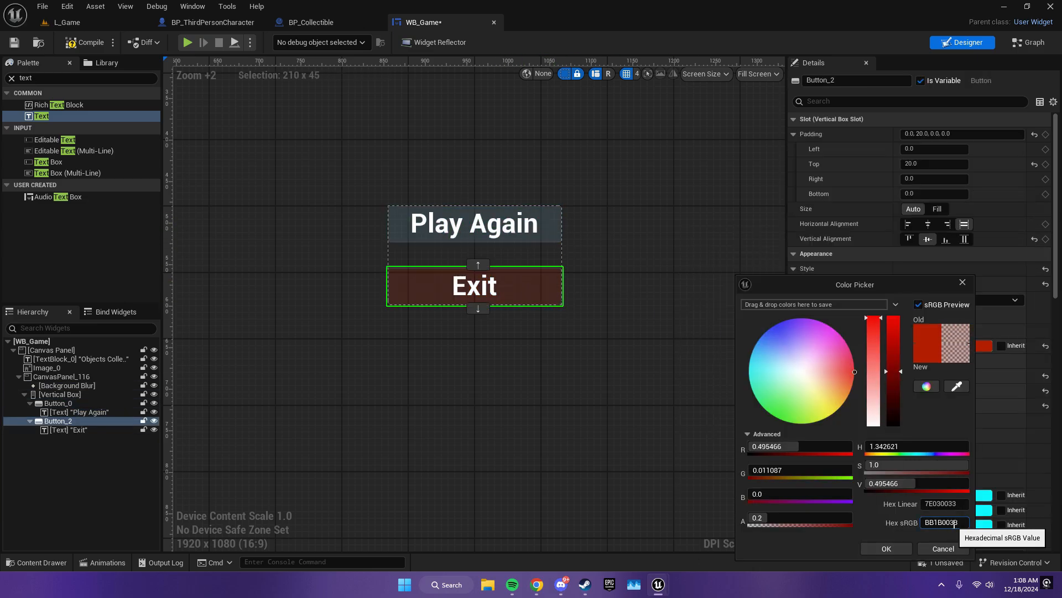
pyautogui.doubleClick(955, 524)
pyautogui.click(887, 548)
# - Apply the copied colour BB1B0033 to the Play Again text
pyautogui.click(539, 230)
pyautogui.click(919, 221)
pyautogui.write('BB1B0033')
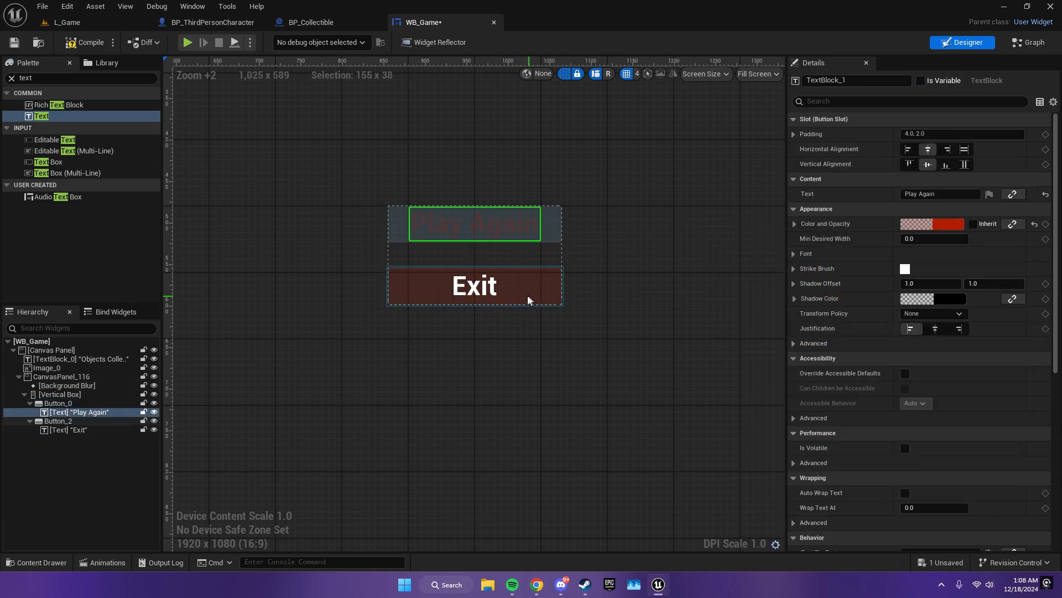
# - Set the Play Again text's colour to opaque black
pyautogui.click(949, 224)
pyautogui.moveTo(865, 354); pyautogui.dragTo(865, 377)
pyautogui.moveTo(742, 469); pyautogui.dragTo(823, 468)
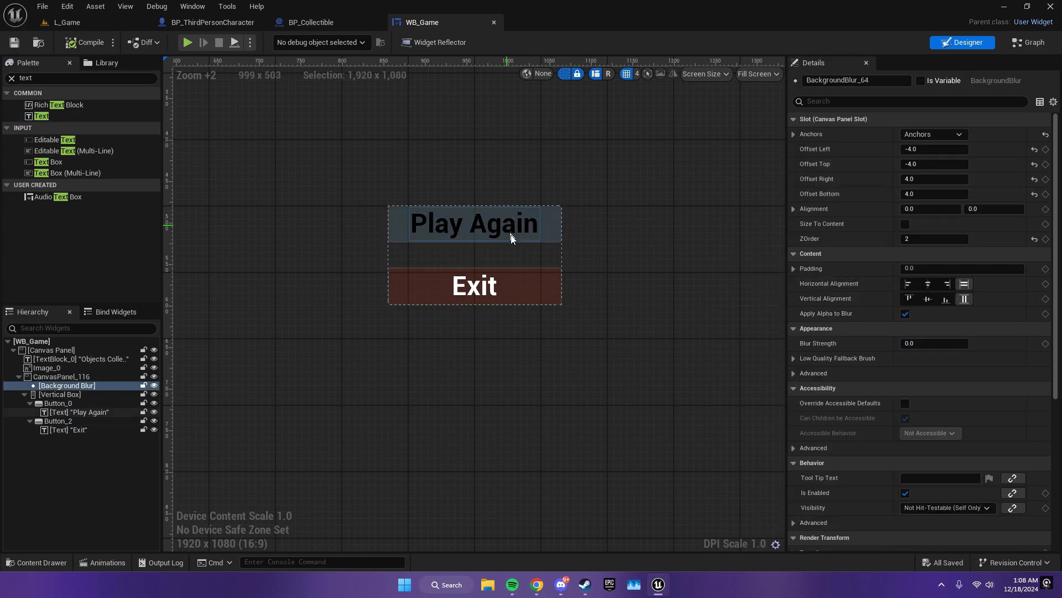
# - Show the widget's animations and open the BlurBackground animation for editing
pyautogui.scroll(-7, 515, 237)
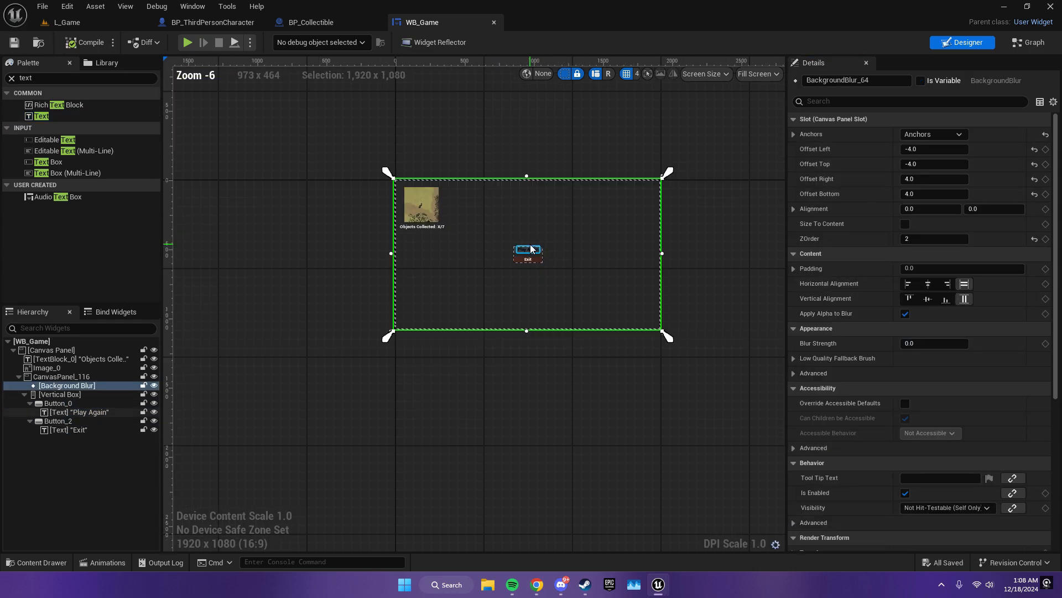
pyautogui.click(195, 7)
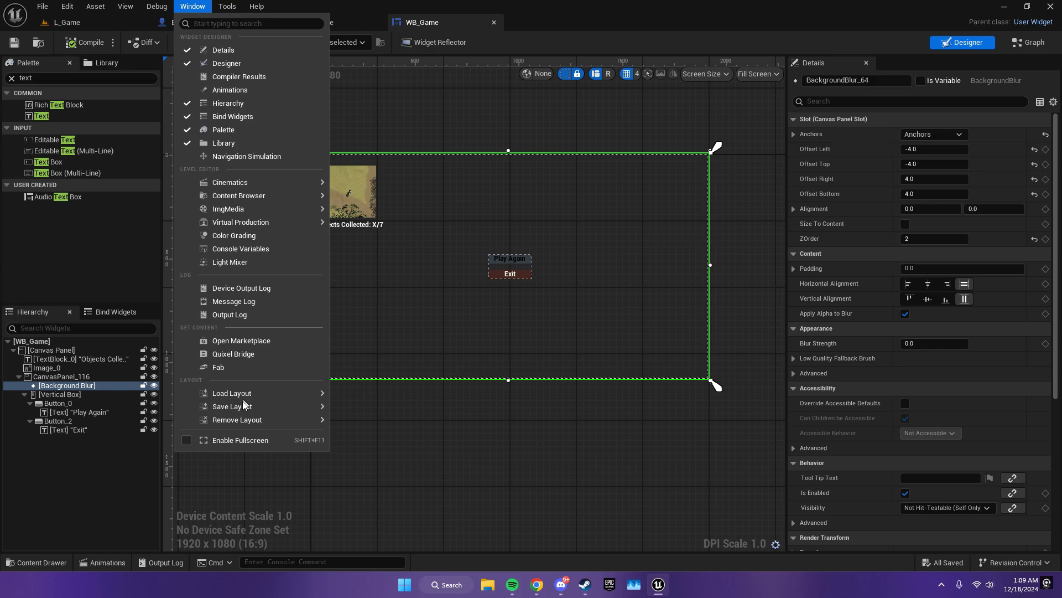
pyautogui.click(247, 92)
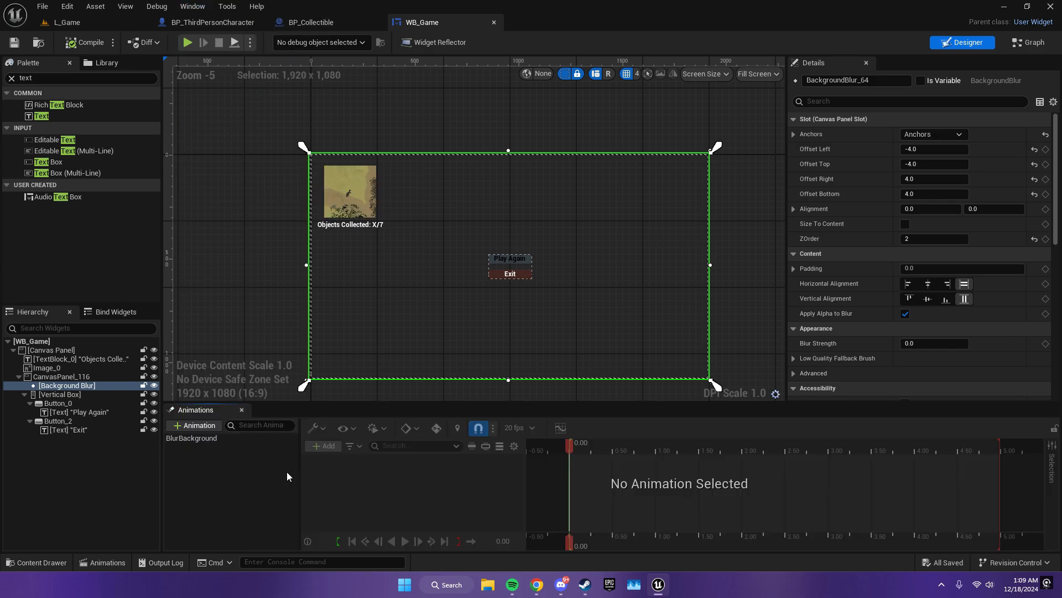
pyautogui.click(210, 439)
# - Remove the background blur track from the BlurBackground animation and undo the deletion
pyautogui.click(383, 478)
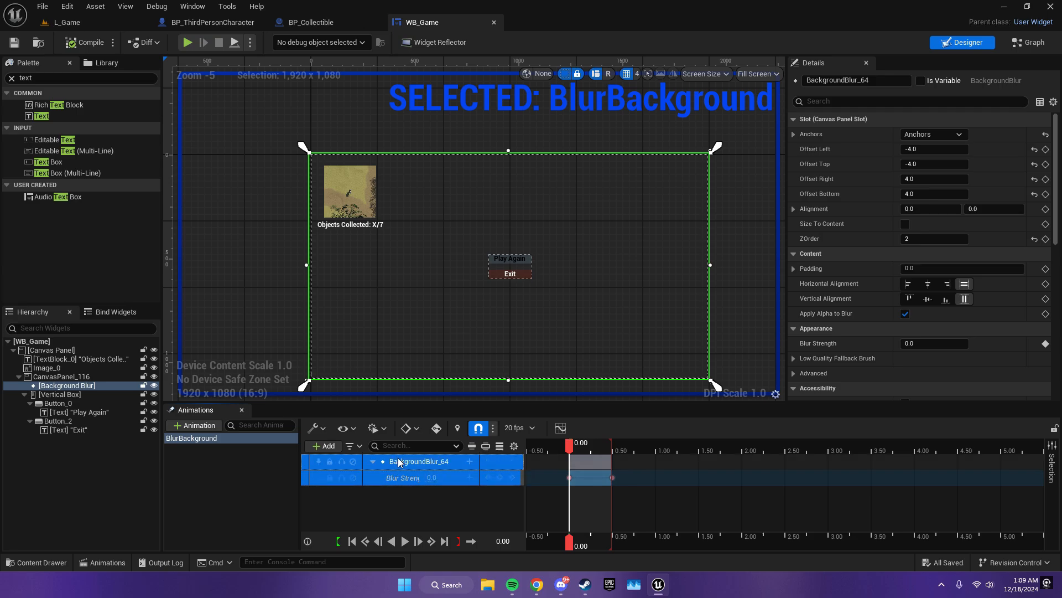
pyautogui.press('Delete')
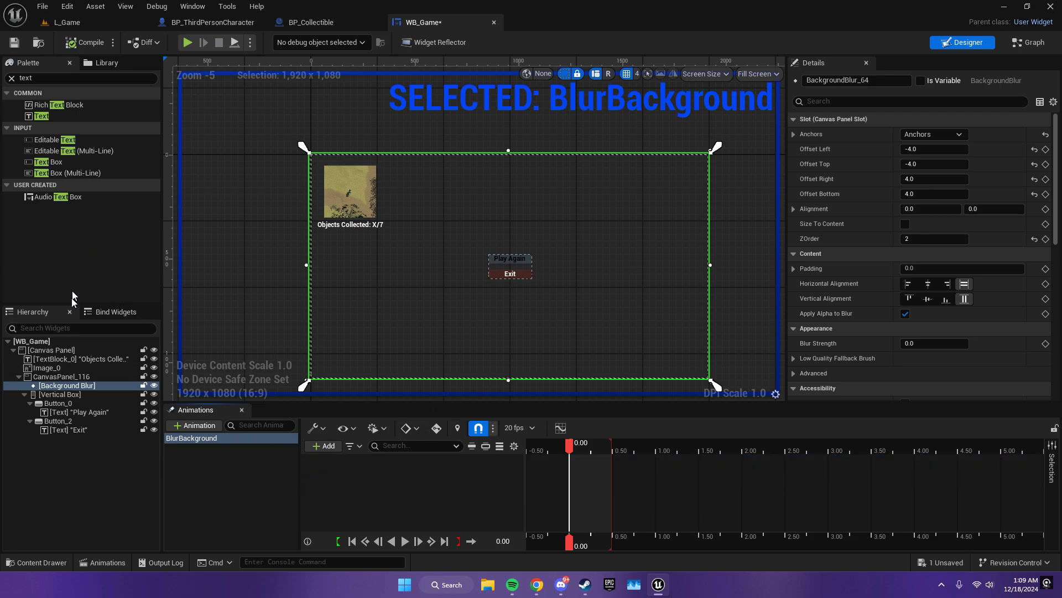
pyautogui.click(60, 395)
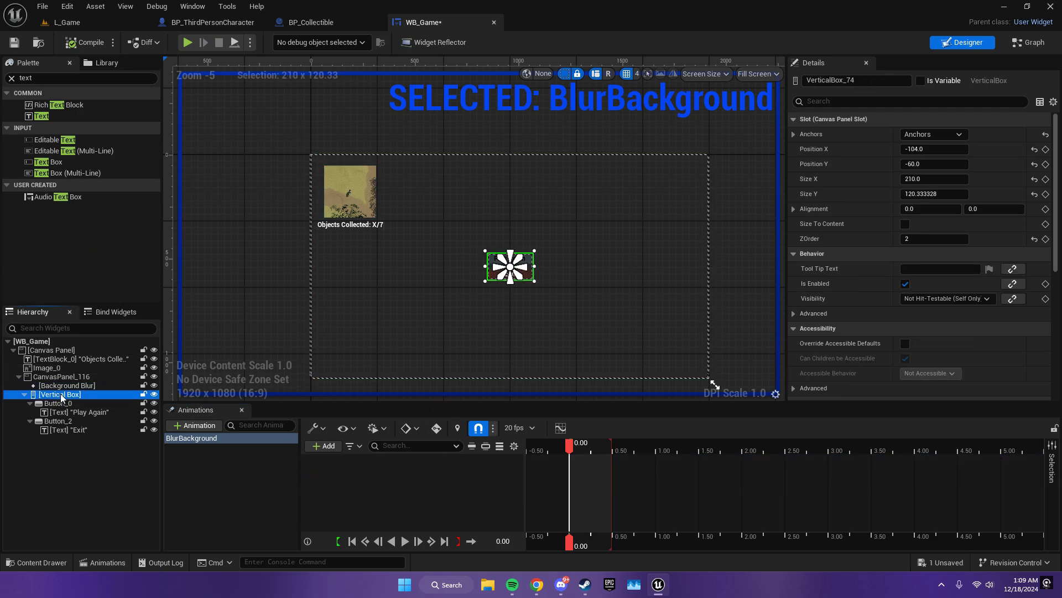
pyautogui.click(60, 379)
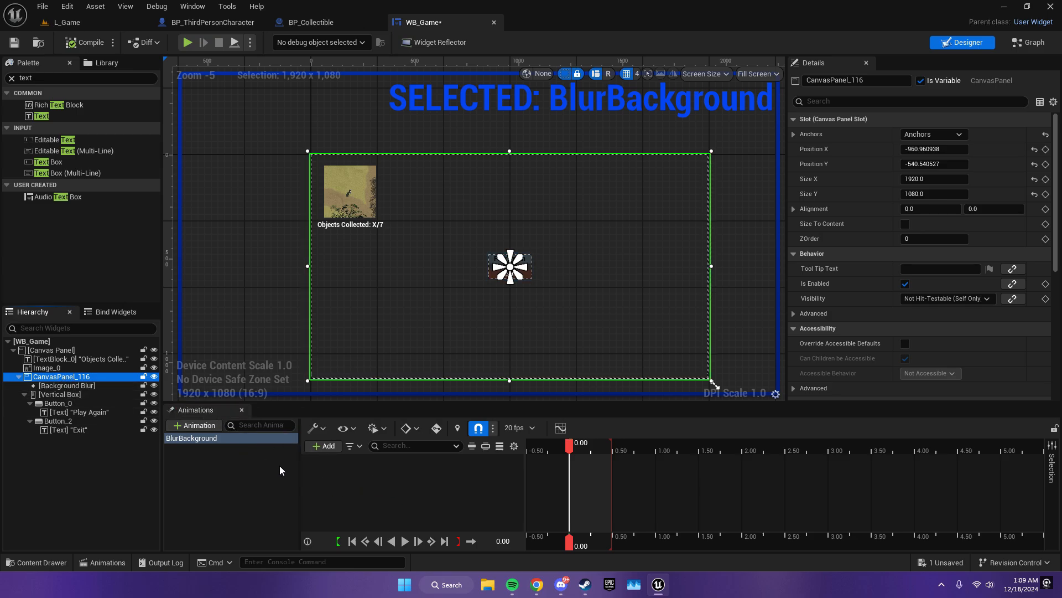
pyautogui.hotkey('ctrl', 'z')
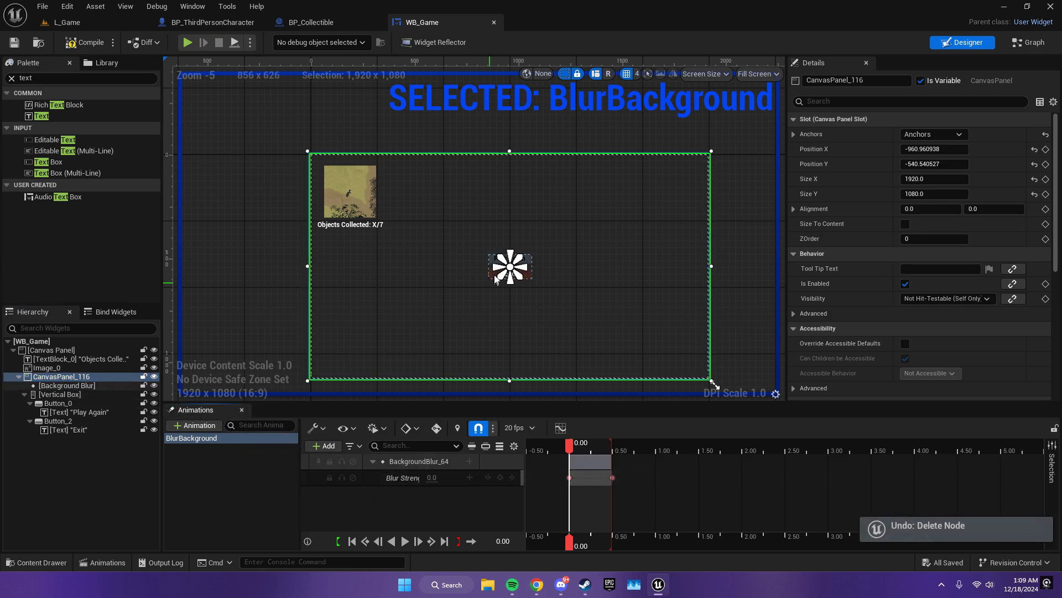
# - Select the Vertical Box, try adjusting its X and Y position, and undo both changes
pyautogui.scroll(6, 514, 275)
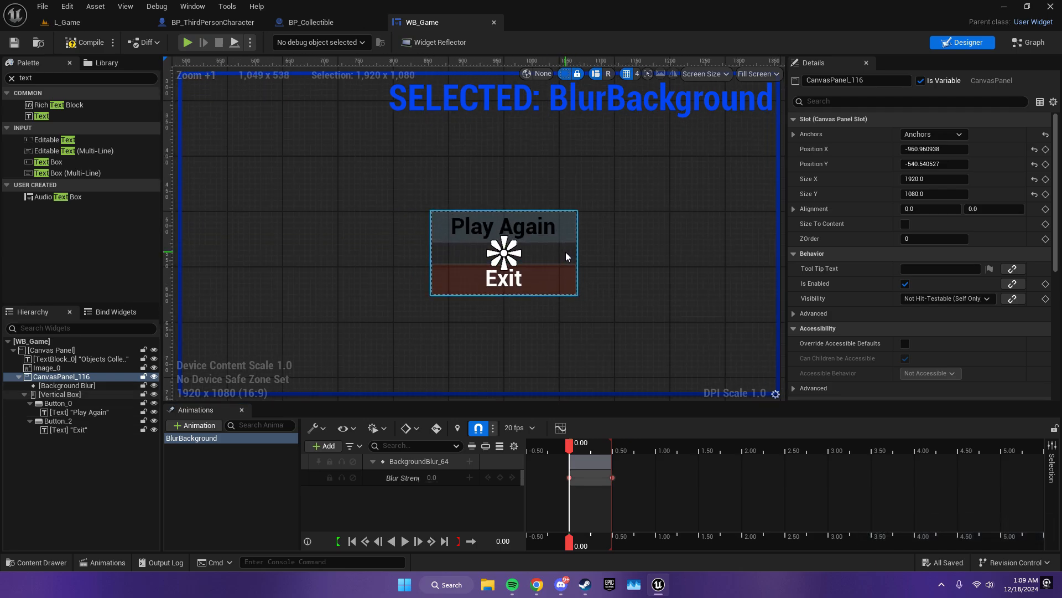
pyautogui.click(566, 251)
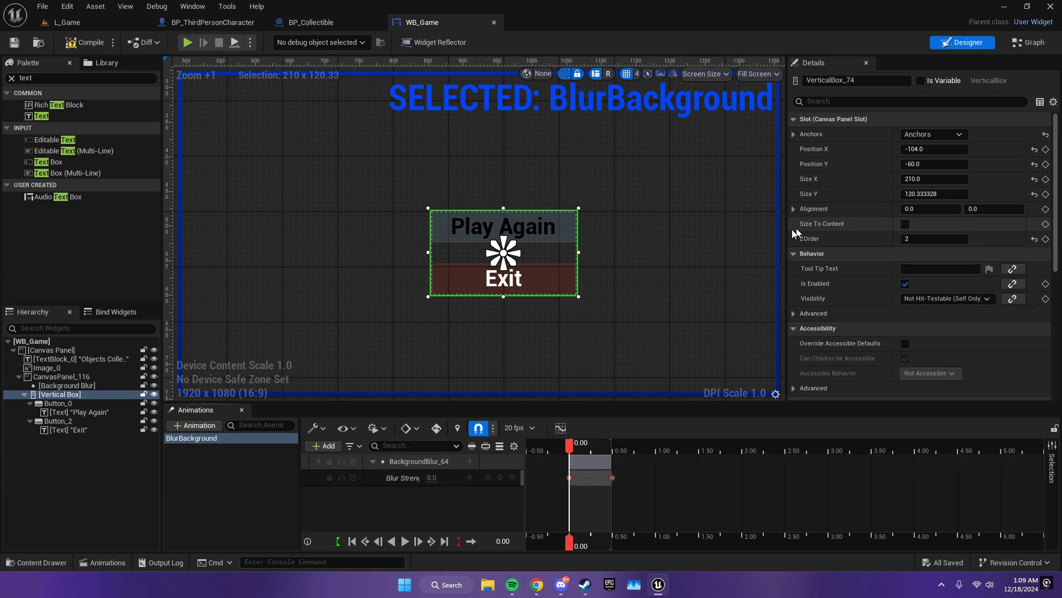
pyautogui.moveTo(607, 254); pyautogui.dragTo(582, 250, button='right')
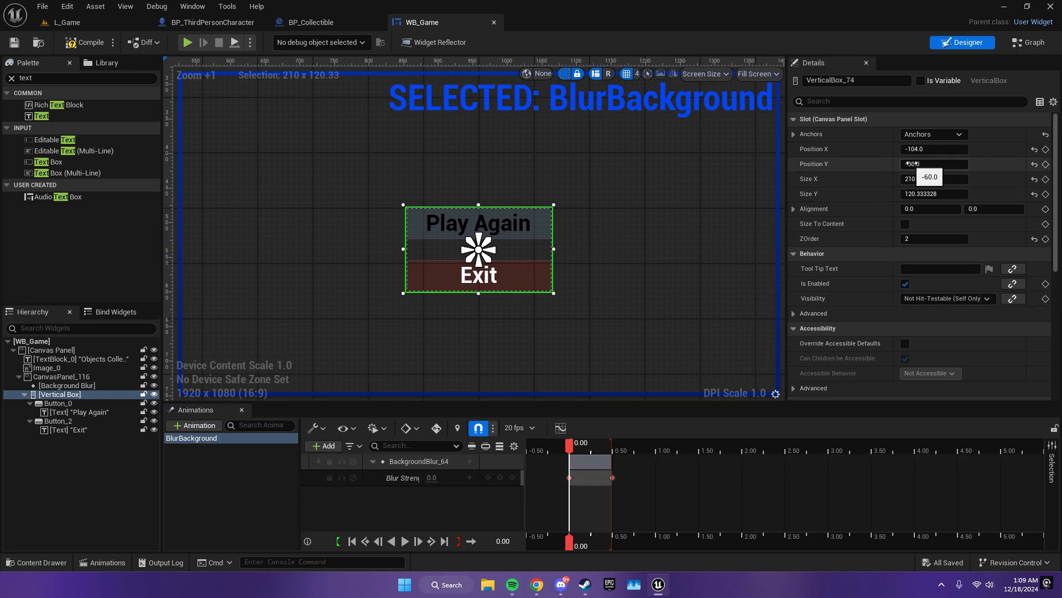
pyautogui.moveTo(926, 149); pyautogui.dragTo(928, 149)
pyautogui.hotkey('ctrl', 'z')
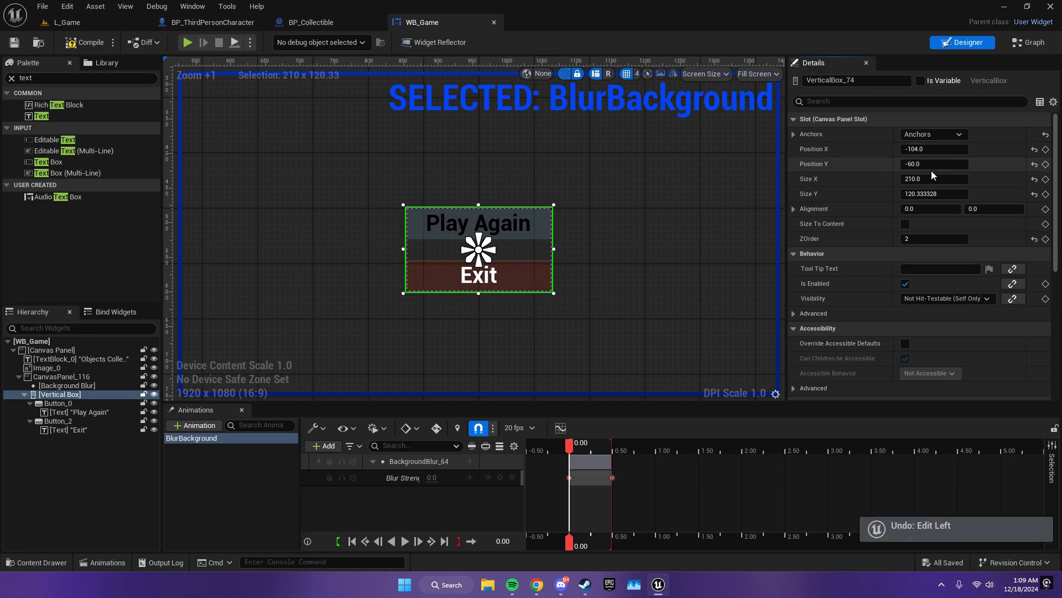
pyautogui.hotkey('ctrl', 'z')
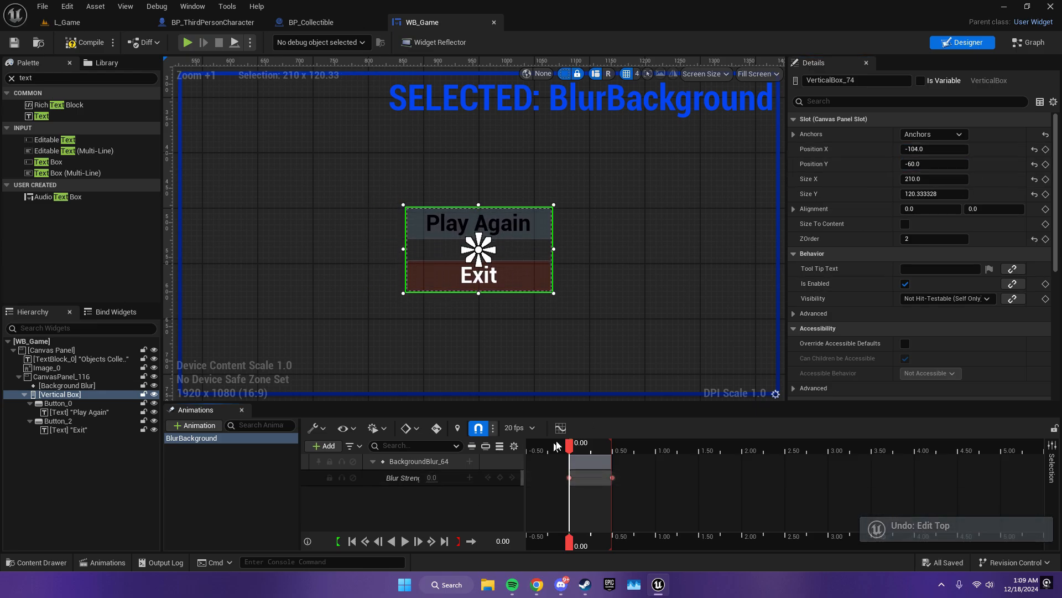
# - Keyframe the Vertical Box's Position Y at -60 at 0.50 and at -55 at 0.00 in the BlurBackground animation
pyautogui.click(599, 443)
pyautogui.moveTo(600, 444); pyautogui.dragTo(570, 445)
pyautogui.click(1045, 164)
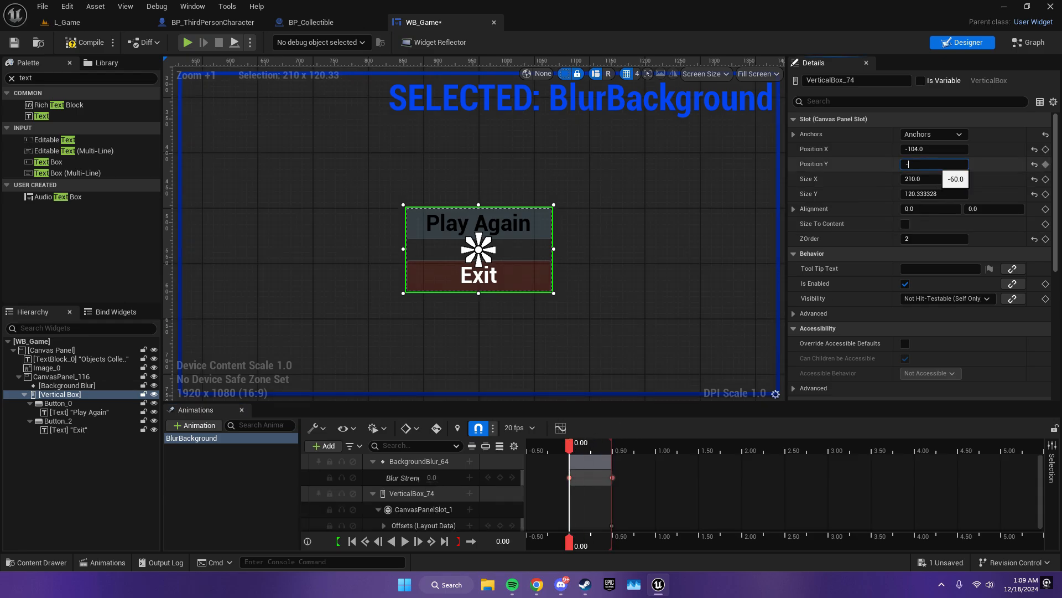
pyautogui.write('-55')
pyautogui.press('Return')
pyautogui.click(1047, 164)
pyautogui.moveTo(572, 444); pyautogui.dragTo(616, 442)
pyautogui.press('space')
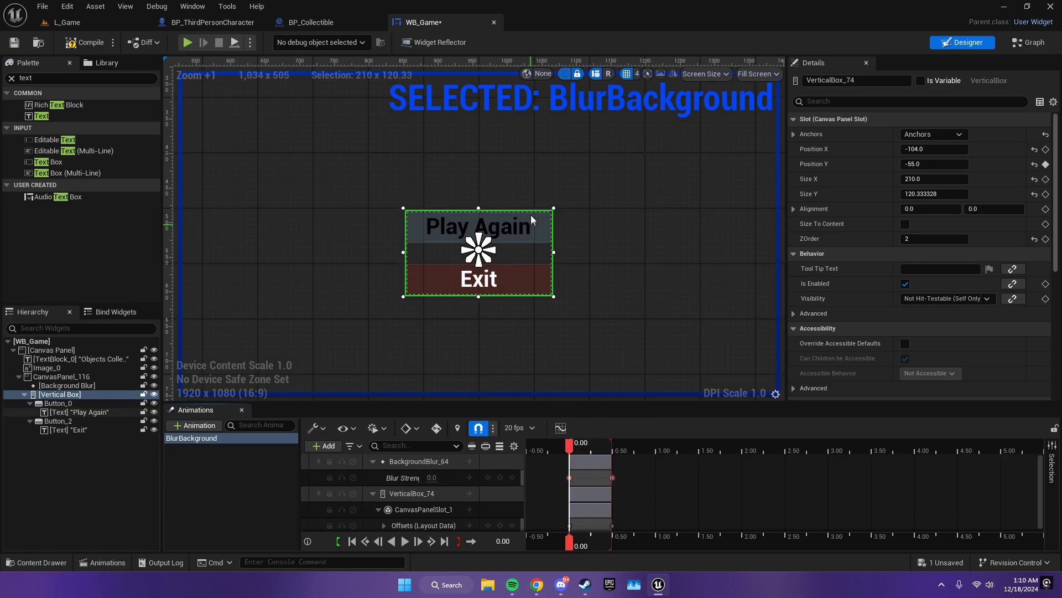
# - Keyframe the Vertical Box's Render Opacity at 0 at 0.00 and at 1 at 0.50
pyautogui.scroll(-5, 830, 309)
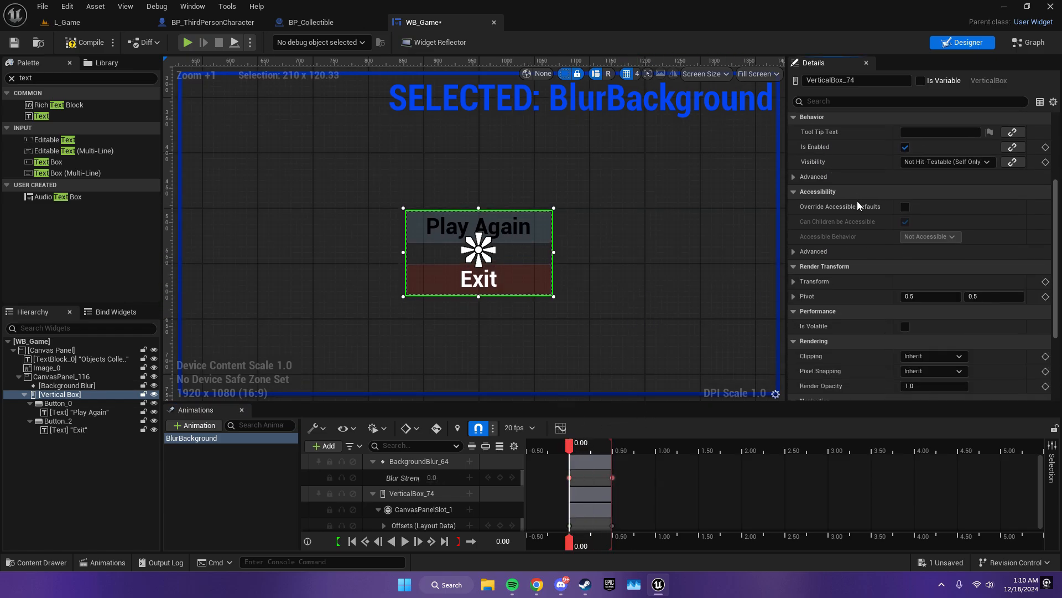
pyautogui.scroll(-4, 860, 327)
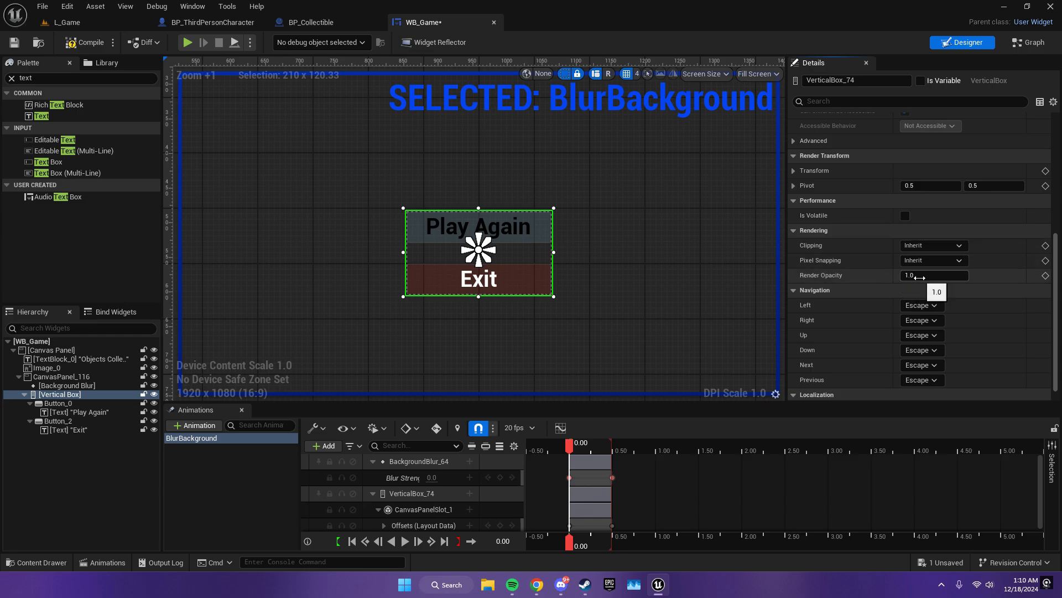
pyautogui.press('Return')
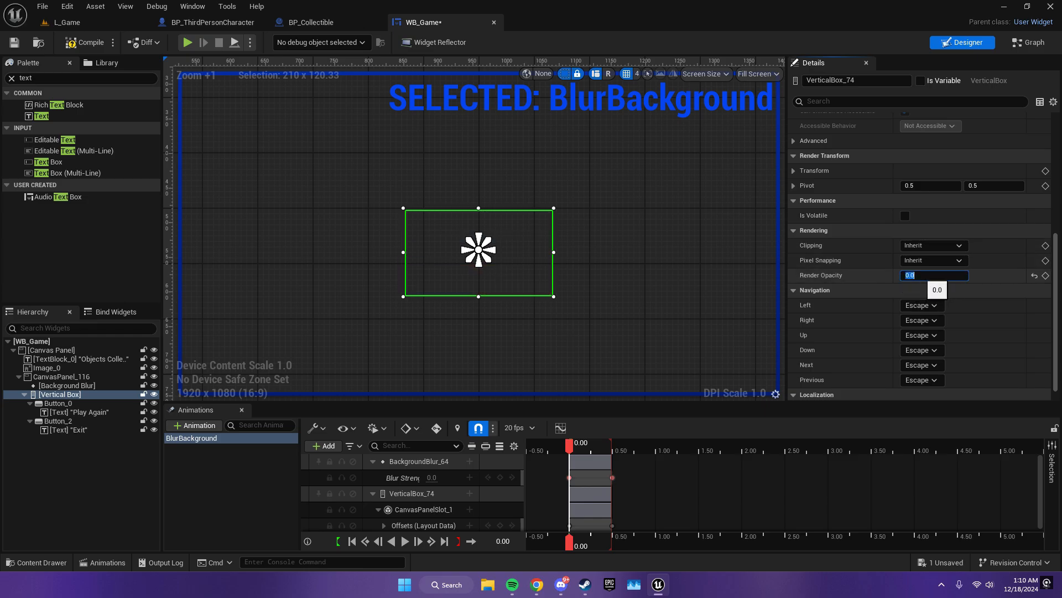
pyautogui.moveTo(597, 447); pyautogui.dragTo(612, 447)
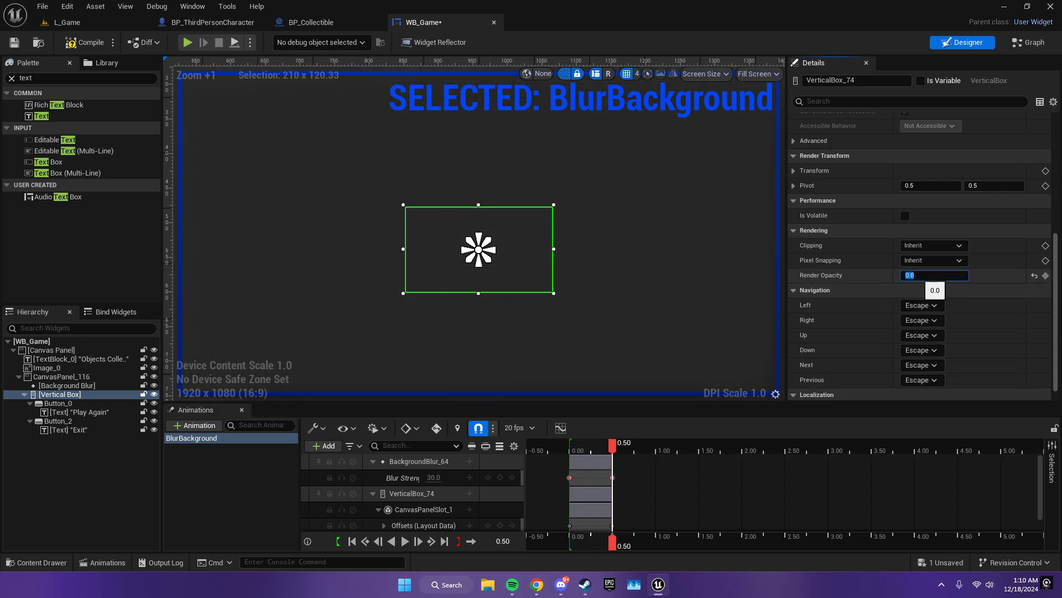
pyautogui.press('Return')
pyautogui.click(1045, 275)
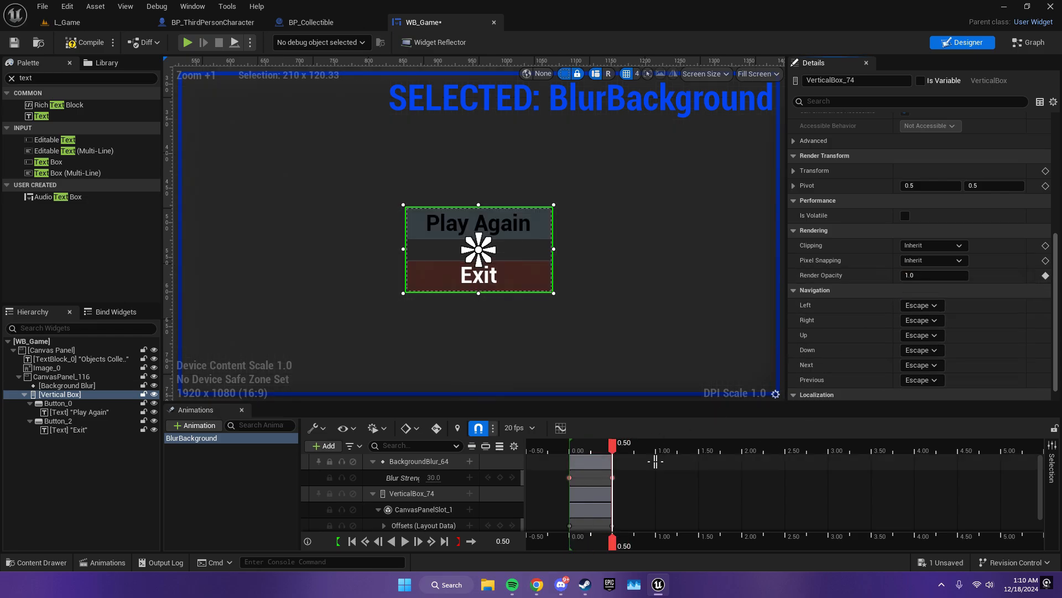
# - Preview the BlurBackground animation from its start and close the animation editor
pyautogui.moveTo(597, 447); pyautogui.dragTo(569, 447)
pyautogui.click(636, 308)
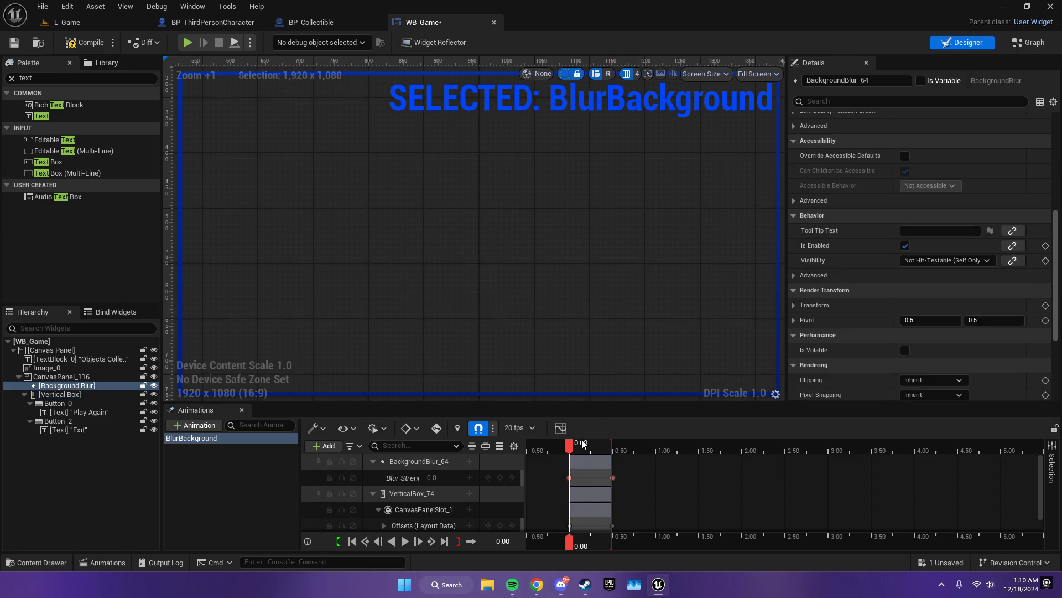
pyautogui.press('space')
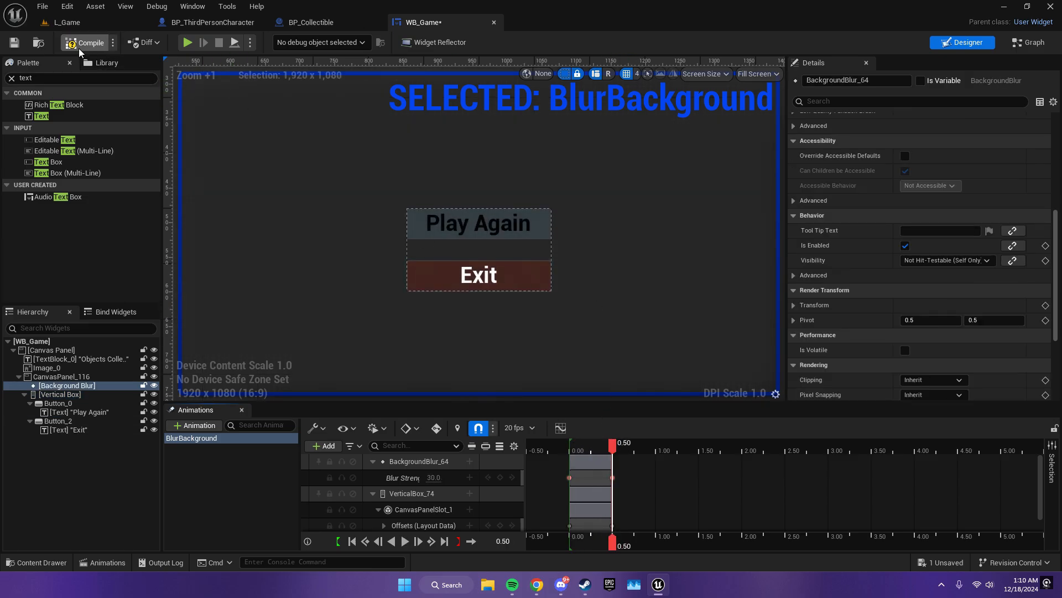
pyautogui.click(241, 410)
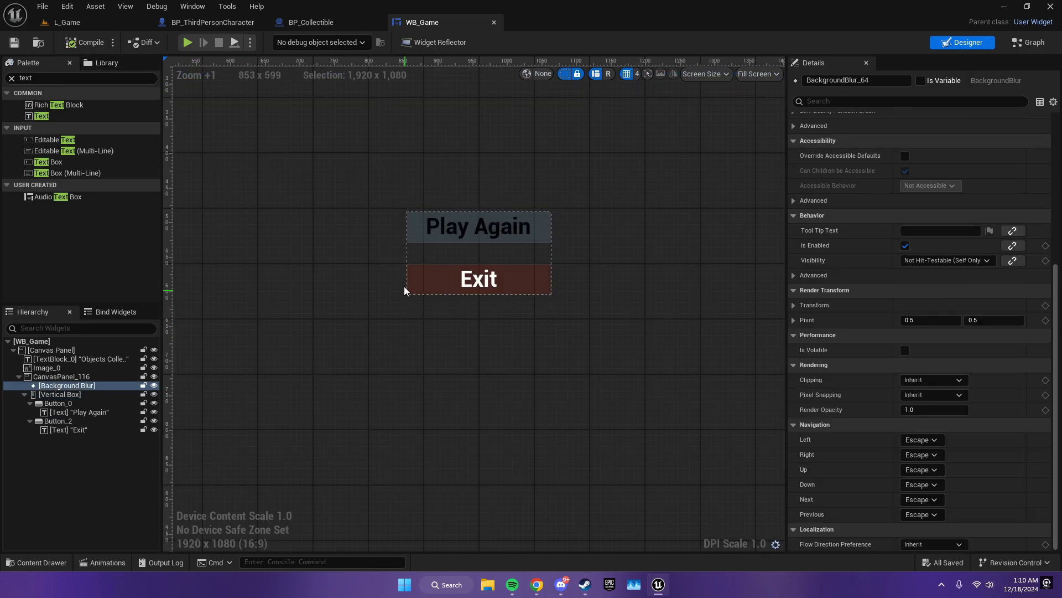
# - Hide the Vertical Box menu by lowering its Render Opacity, and test the game in a preview window
pyautogui.scroll(-3, 338, 264)
pyautogui.click(393, 259)
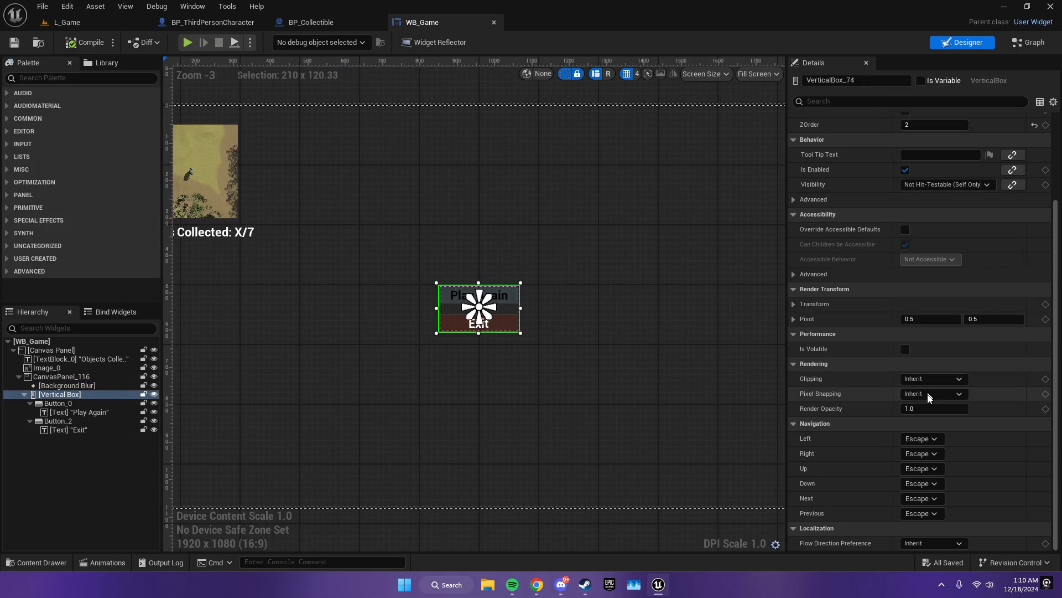
pyautogui.click(930, 409)
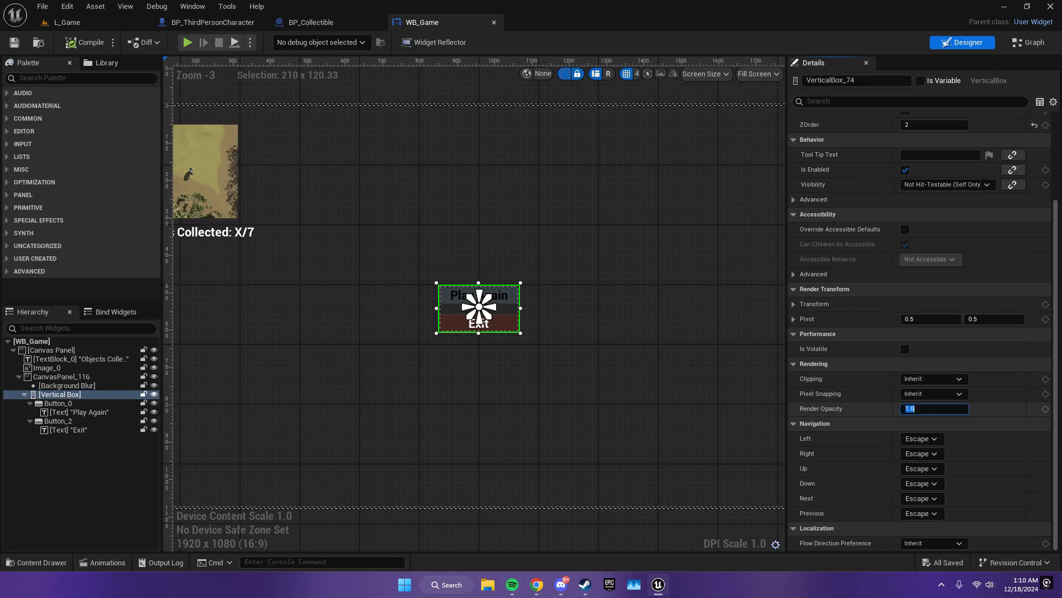
pyautogui.press('Return')
pyautogui.click(510, 80)
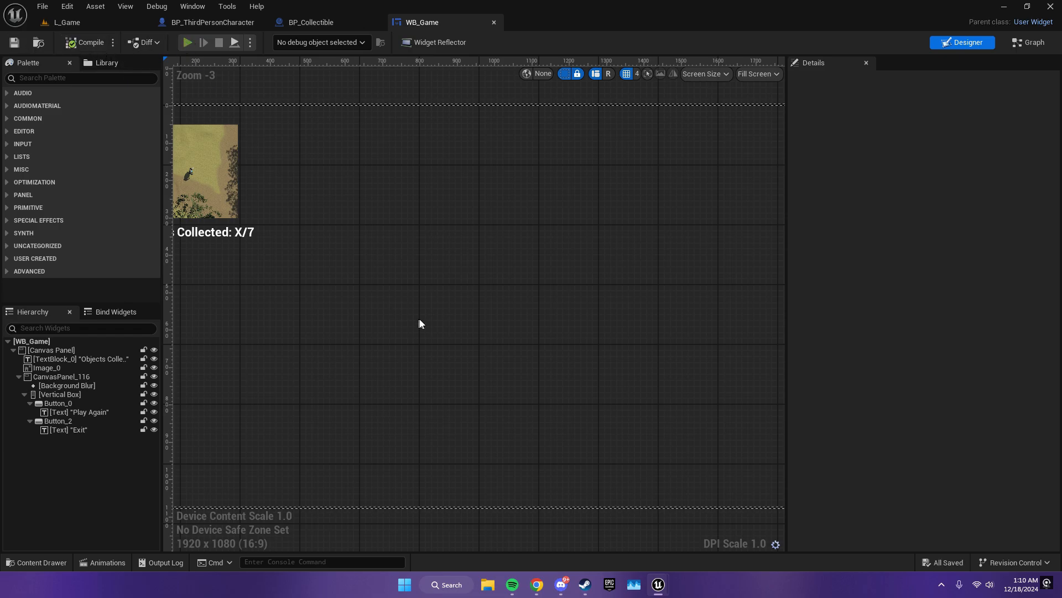
pyautogui.hotkey('alt', 'p')
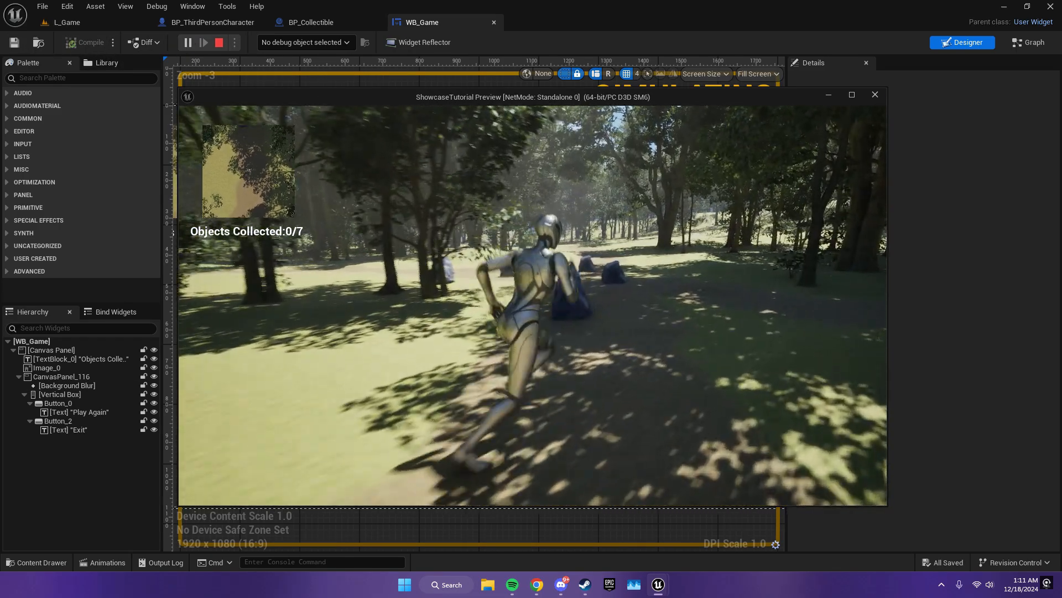
pyautogui.press('w')
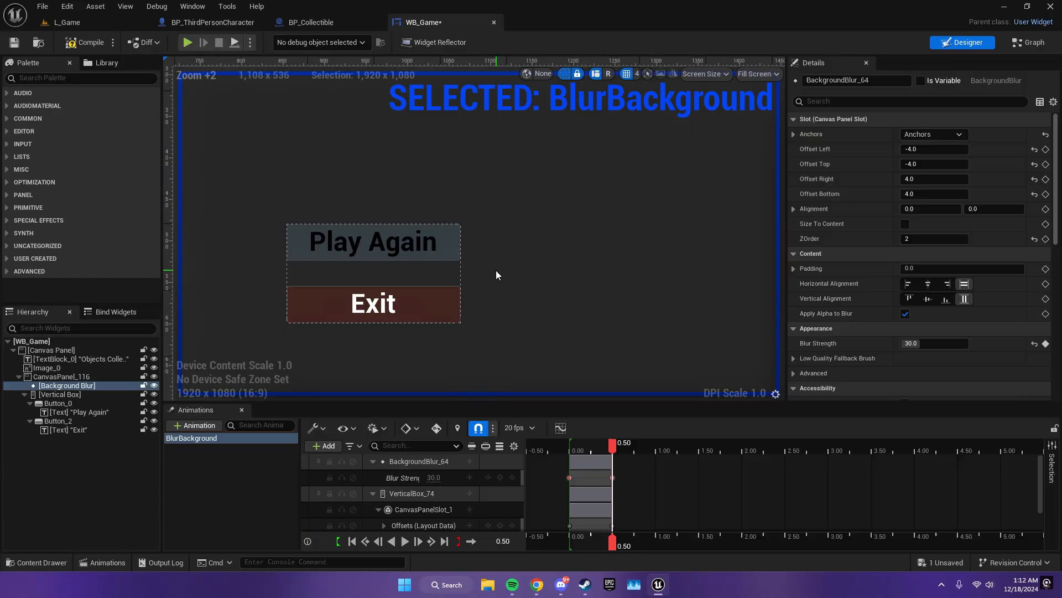
# - Give the Play Again button's normal style a black outline with a width of about 2.8
pyautogui.click(447, 231)
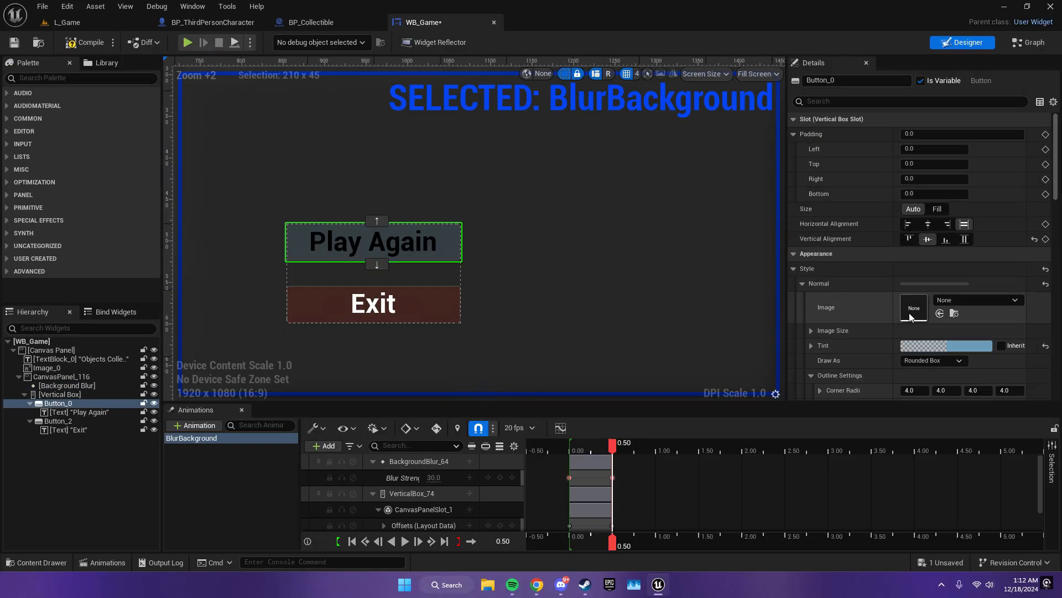
pyautogui.scroll(-5, 871, 316)
pyautogui.scroll(-2, 871, 317)
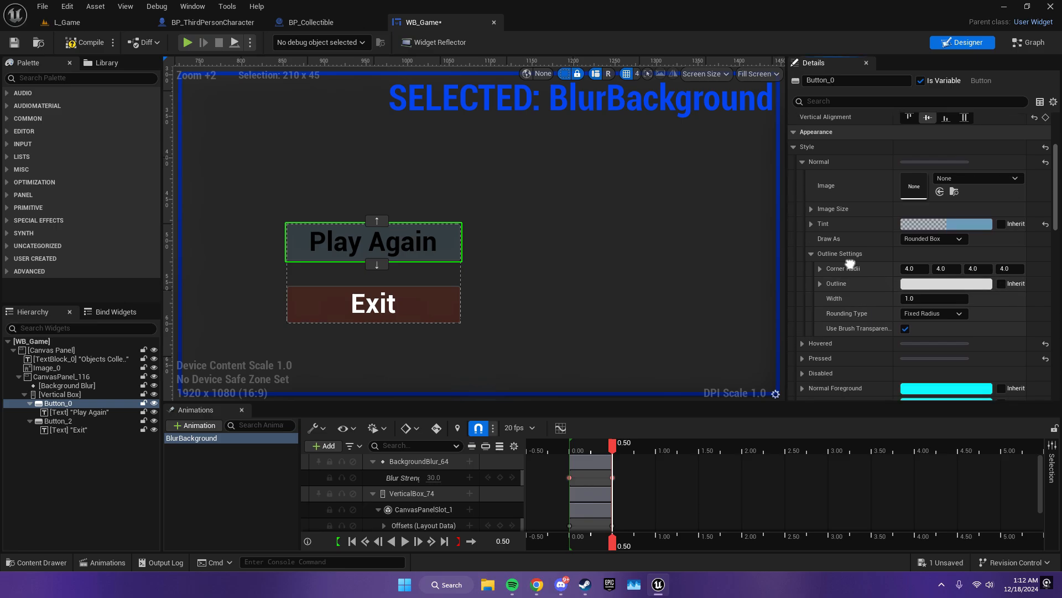
pyautogui.click(946, 283)
pyautogui.moveTo(836, 359); pyautogui.dragTo(838, 436)
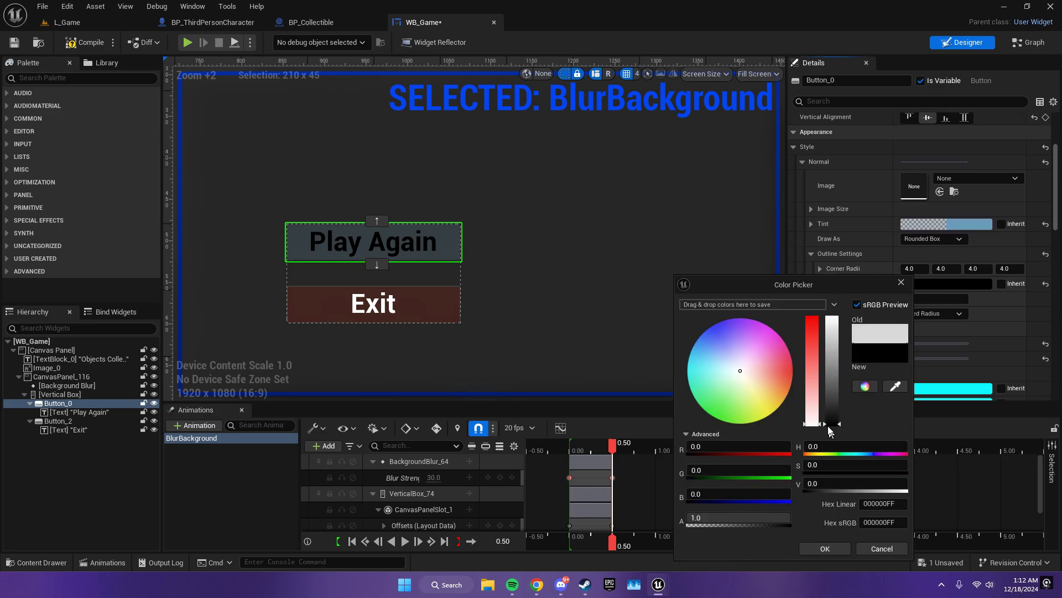
pyautogui.moveTo(815, 382); pyautogui.dragTo(818, 308)
pyautogui.moveTo(818, 344); pyautogui.dragTo(822, 441)
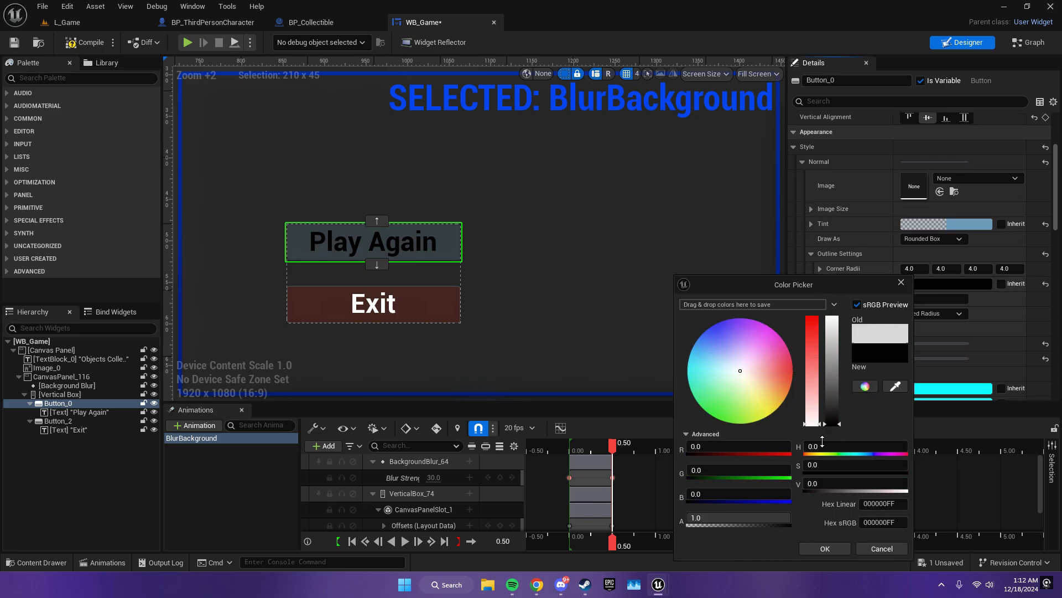
pyautogui.click(825, 548)
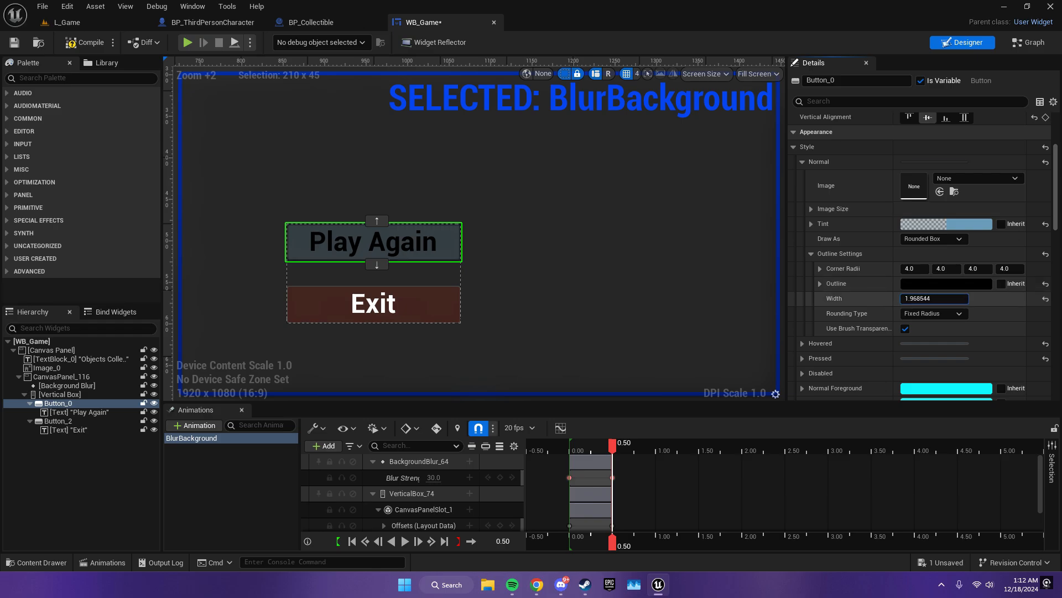
pyautogui.moveTo(934, 298); pyautogui.dragTo(963, 298)
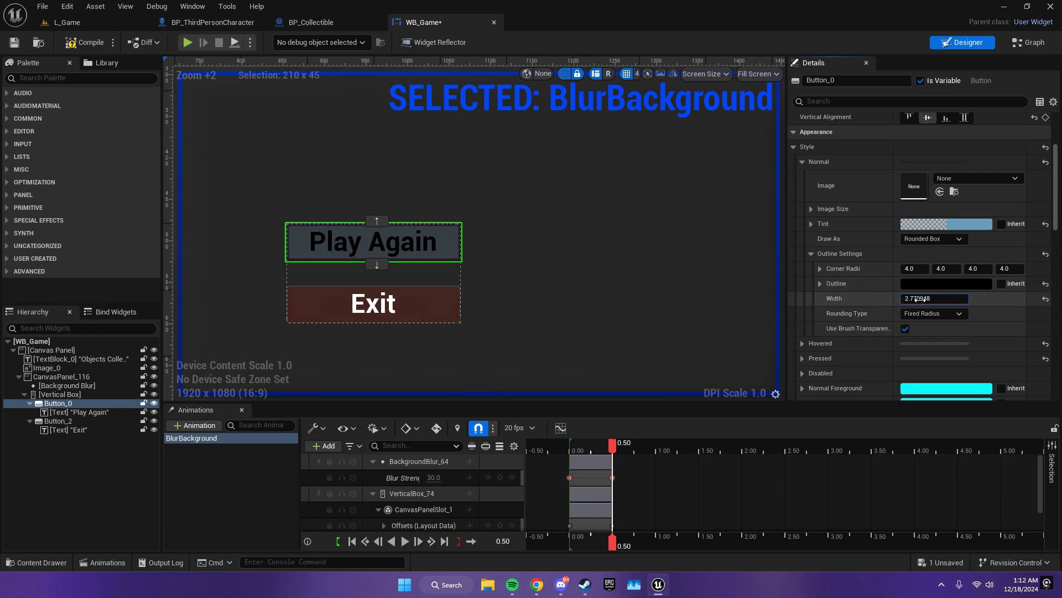
# - Give the Exit button's normal style a black outline with a width of 2.0, and save the widget
pyautogui.click(439, 307)
pyautogui.click(946, 283)
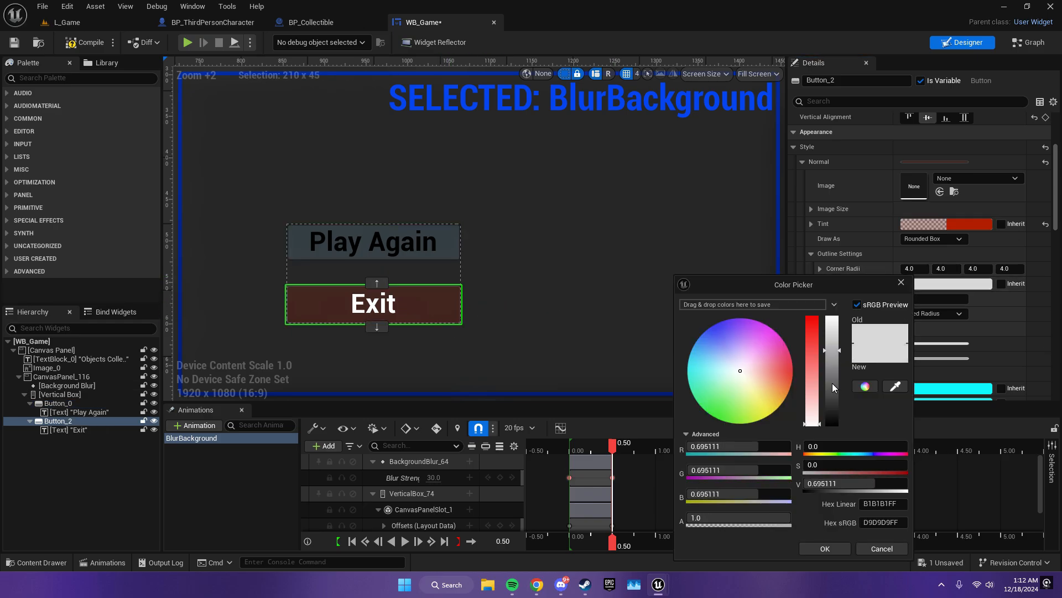
pyautogui.moveTo(831, 388); pyautogui.dragTo(831, 522)
pyautogui.click(820, 548)
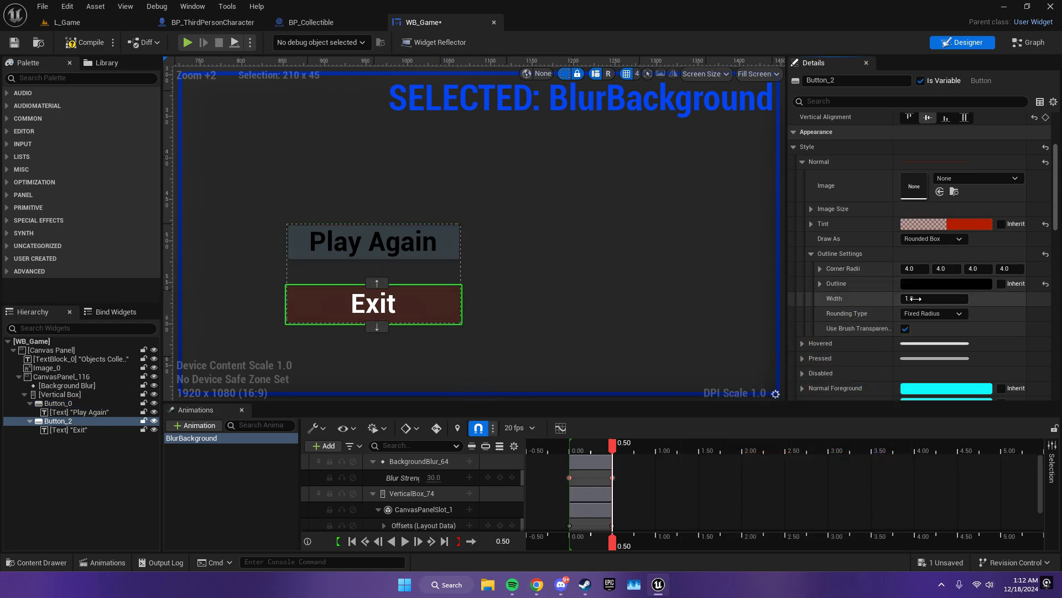
pyautogui.write('2')
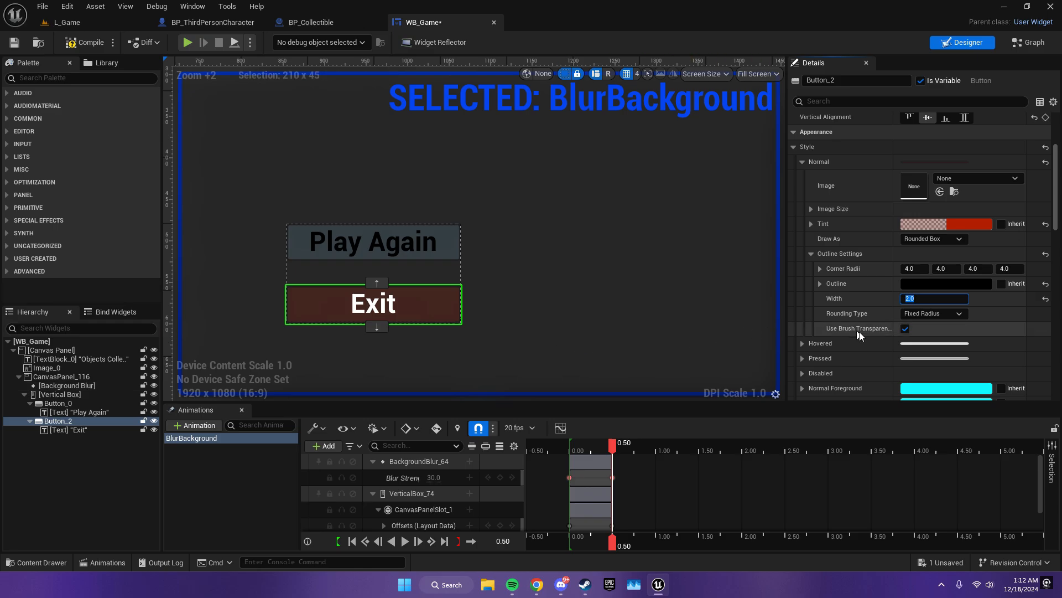
pyautogui.press('Return')
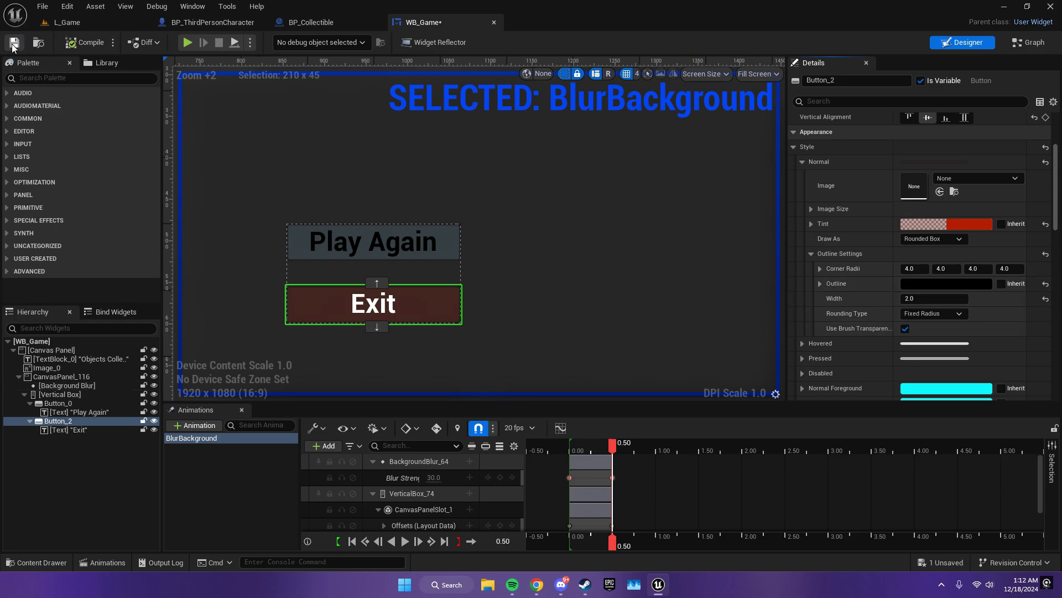
pyautogui.click(14, 42)
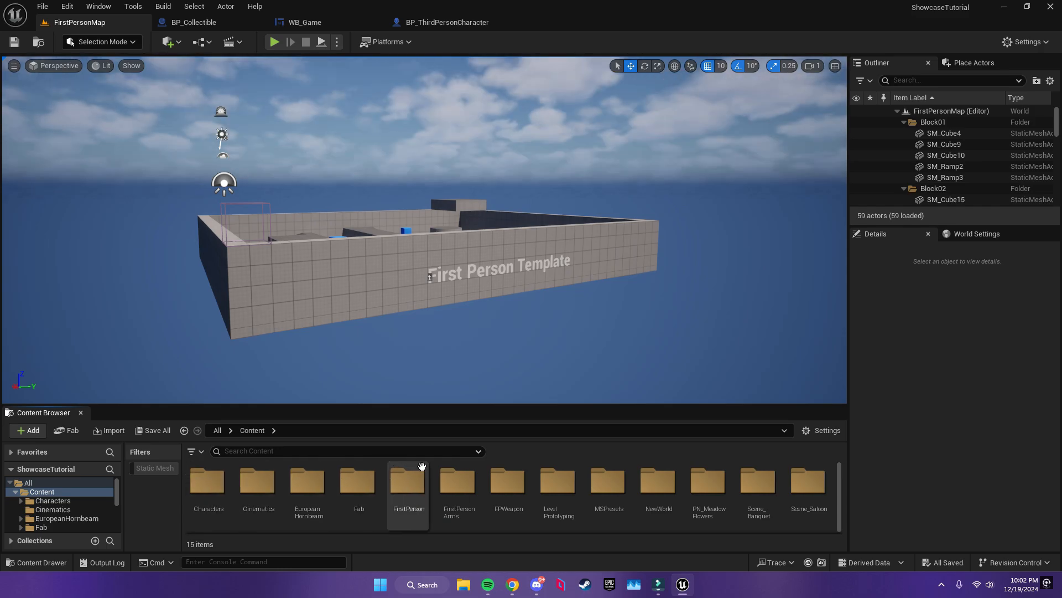
# - Create a User Widget blueprint named WB_GameStart in the NewWorld Widget folder
pyautogui.doubleClick(642, 489)
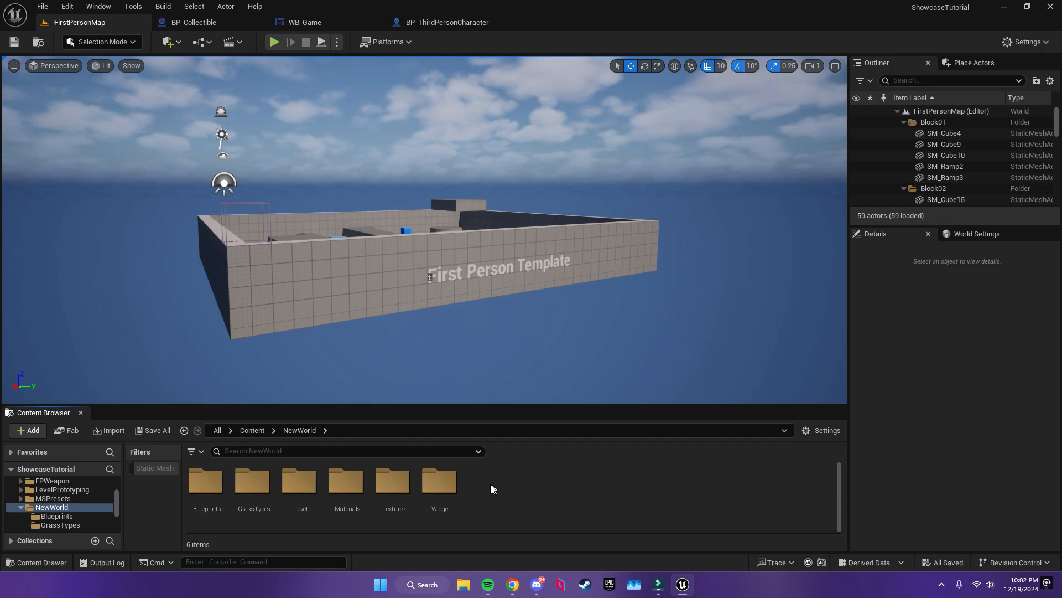
pyautogui.doubleClick(440, 482)
pyautogui.rightClick(327, 486)
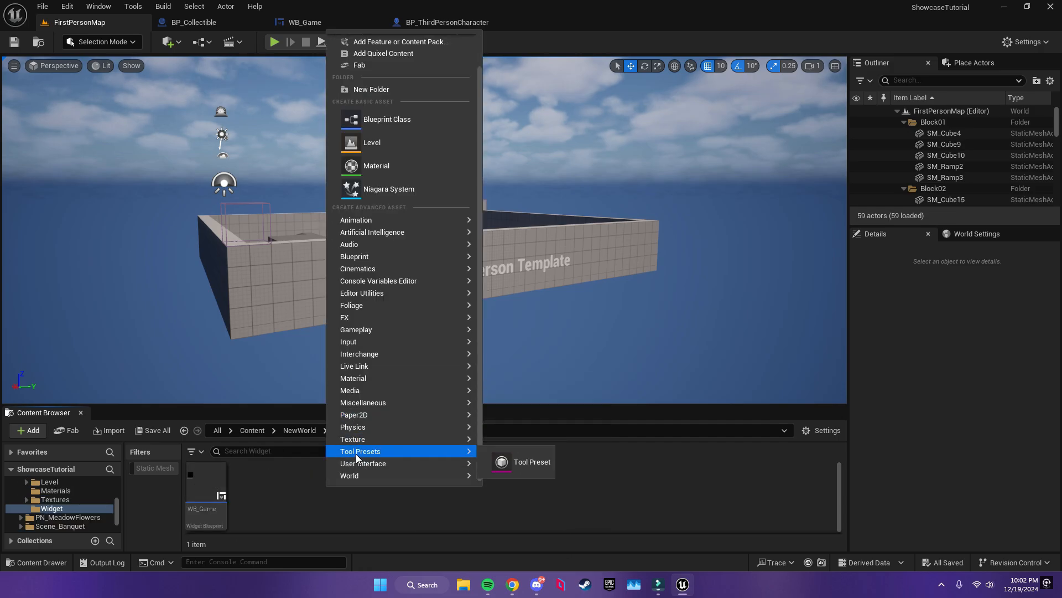
pyautogui.moveTo(360, 463)
pyautogui.click(544, 534)
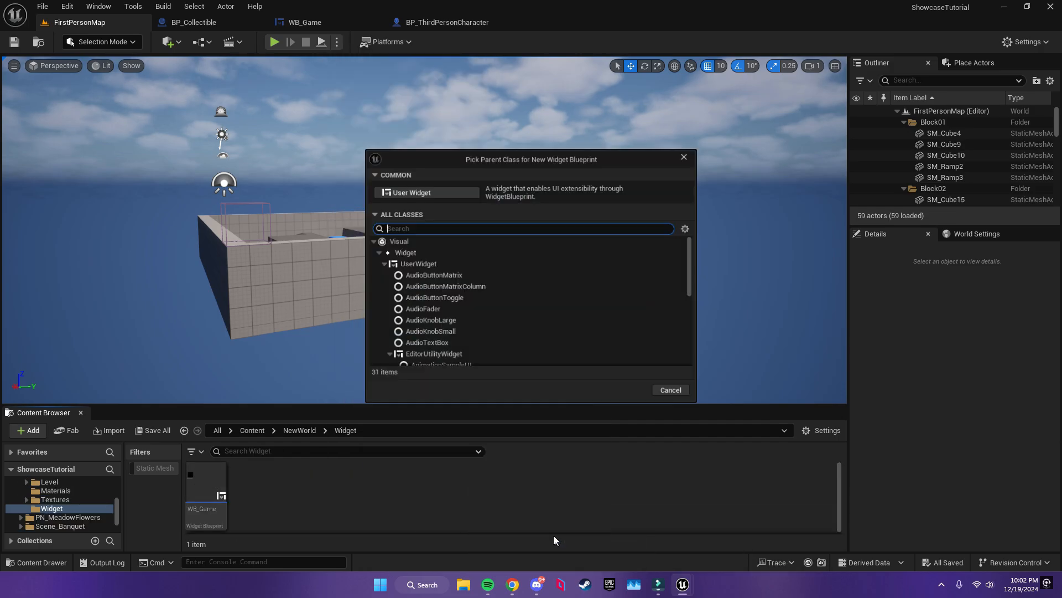
pyautogui.click(449, 191)
pyautogui.write('WB_')
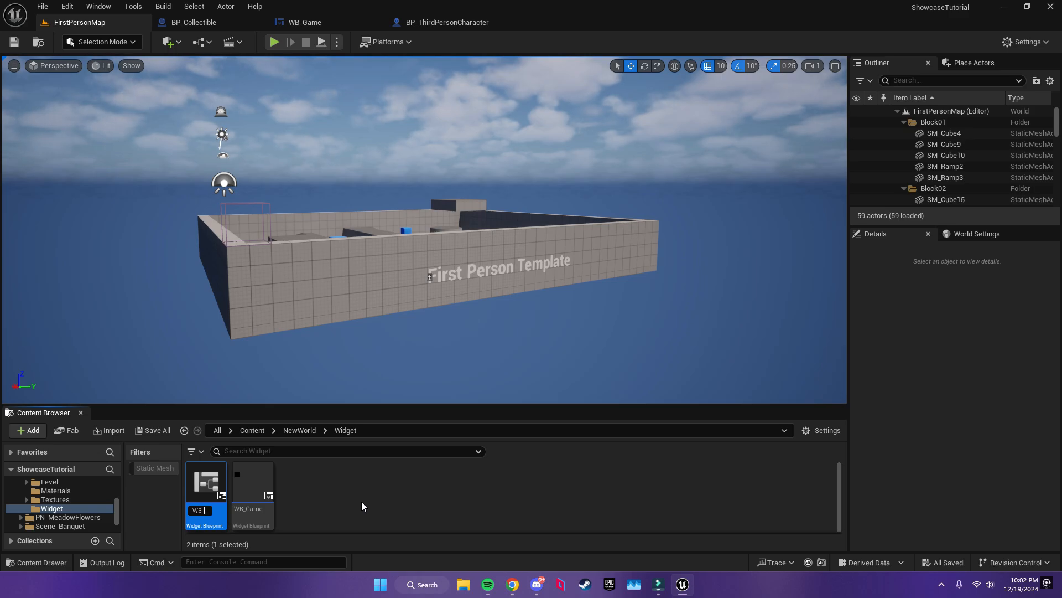
pyautogui.write('GameStart')
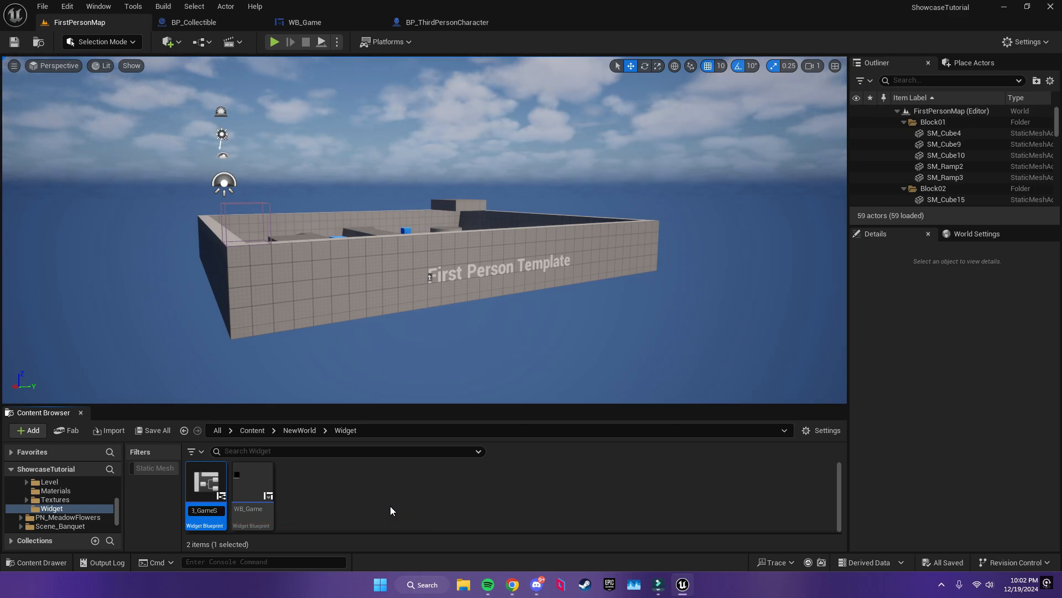
pyautogui.press('Return')
# - Open WB_GameStart, add a Canvas Panel as its root, and resize the design screen to 1920 x 1080
pyautogui.doubleClick(273, 491)
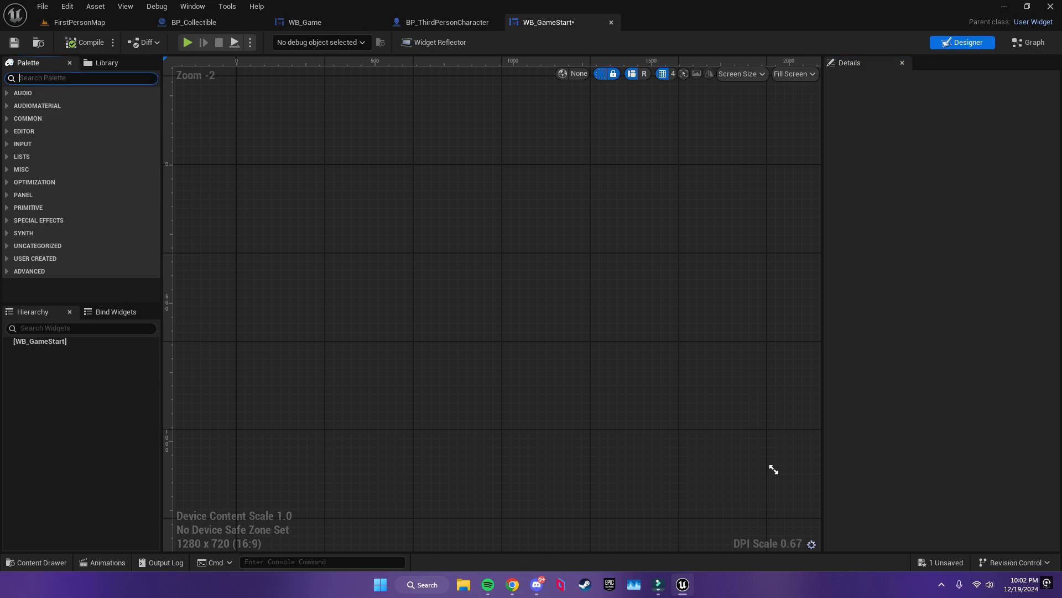
pyautogui.write('canvas')
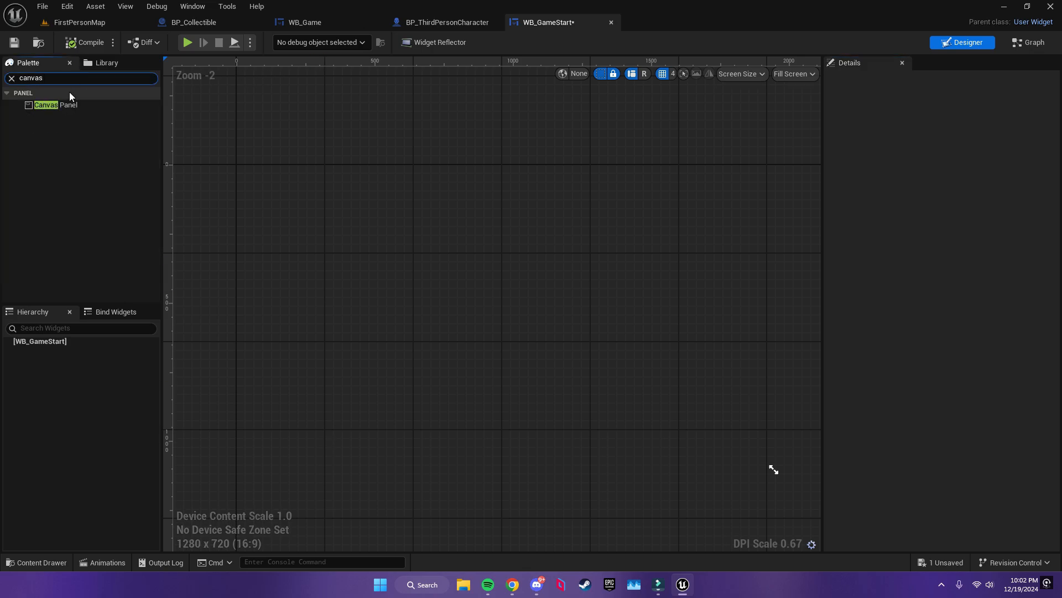
pyautogui.moveTo(69, 105); pyautogui.dragTo(481, 311)
pyautogui.scroll(-3, 588, 341)
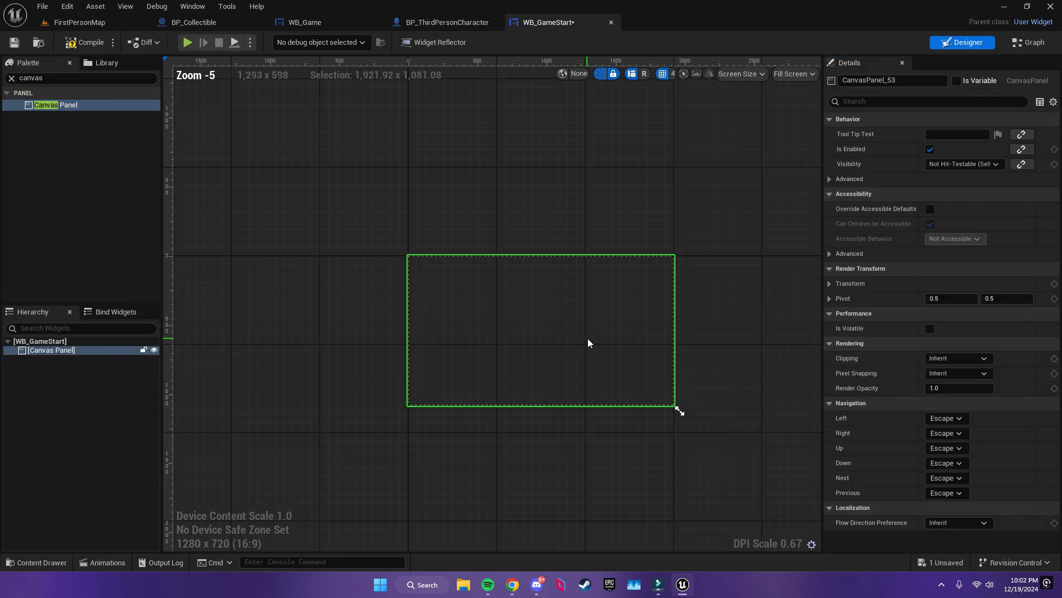
pyautogui.moveTo(575, 340); pyautogui.dragTo(706, 413)
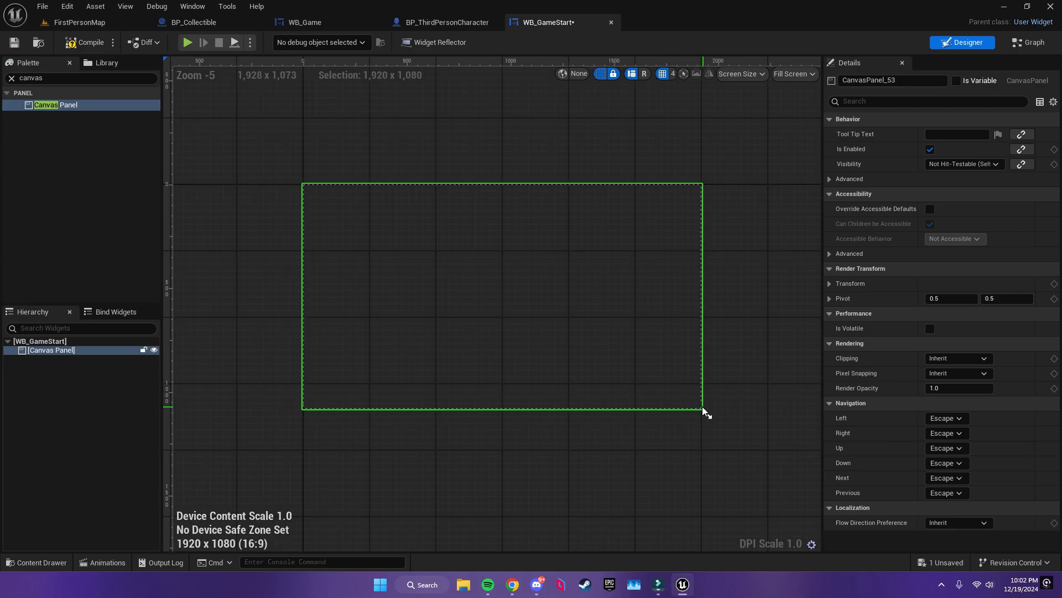
# - Add a Background Blur inside the Canvas Panel and anchor it to stretch in both directions
pyautogui.write('blur')
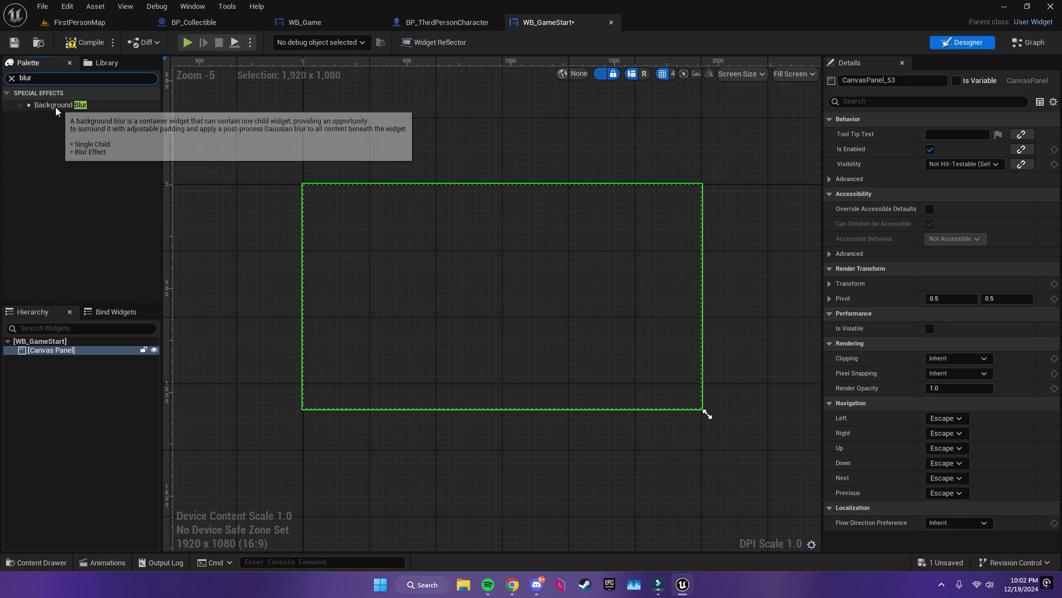
pyautogui.moveTo(61, 105); pyautogui.dragTo(56, 350)
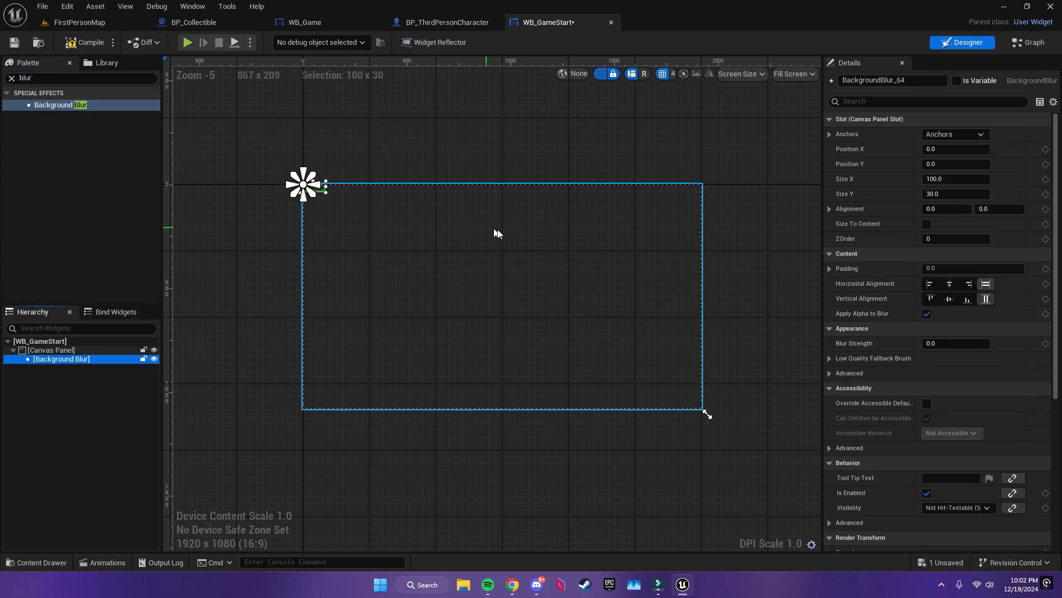
pyautogui.click(955, 134)
pyautogui.click(1038, 280)
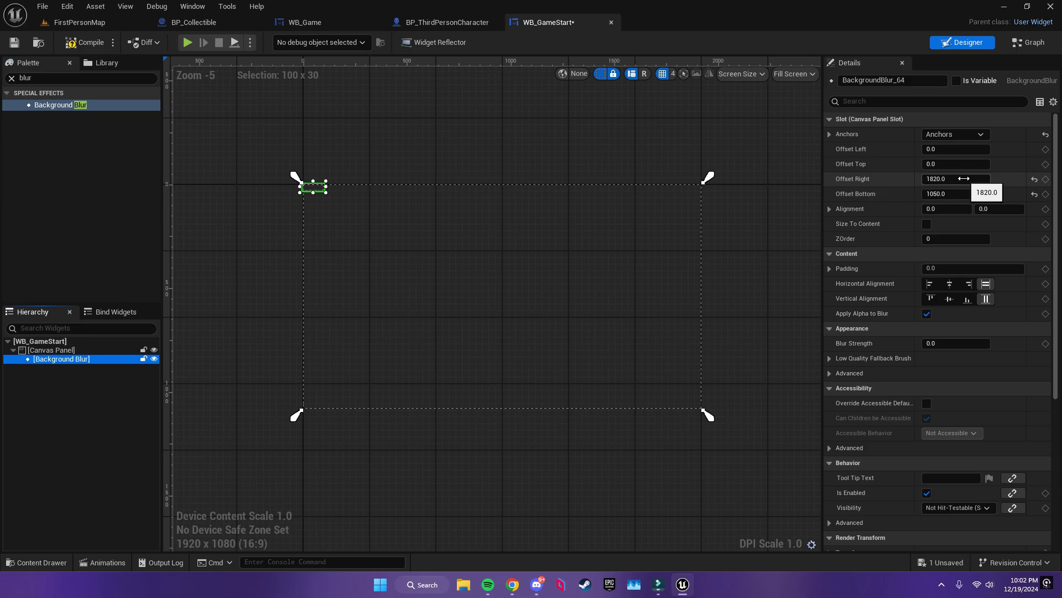
# - Set the Background Blur's right and bottom offsets to 0 so it fills the whole canvas
pyautogui.click(962, 178)
pyautogui.write('0')
pyautogui.click(978, 195)
pyautogui.write('0')
pyautogui.click(761, 193)
pyautogui.click(74, 359)
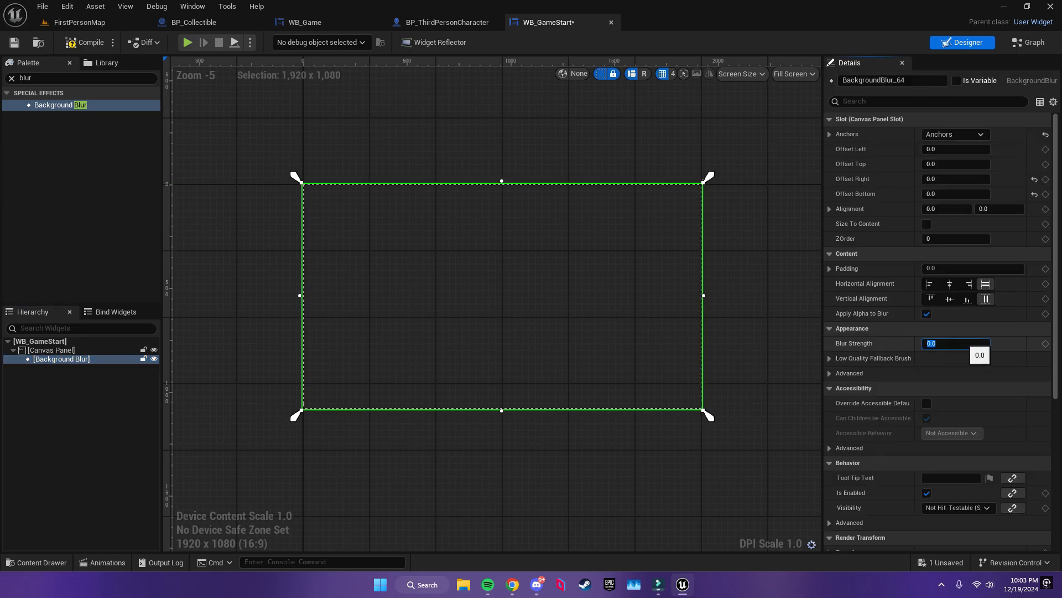
pyautogui.click(307, 112)
# - Create a level named L_GStart in the NewWorld Level folder and open it
pyautogui.click(116, 24)
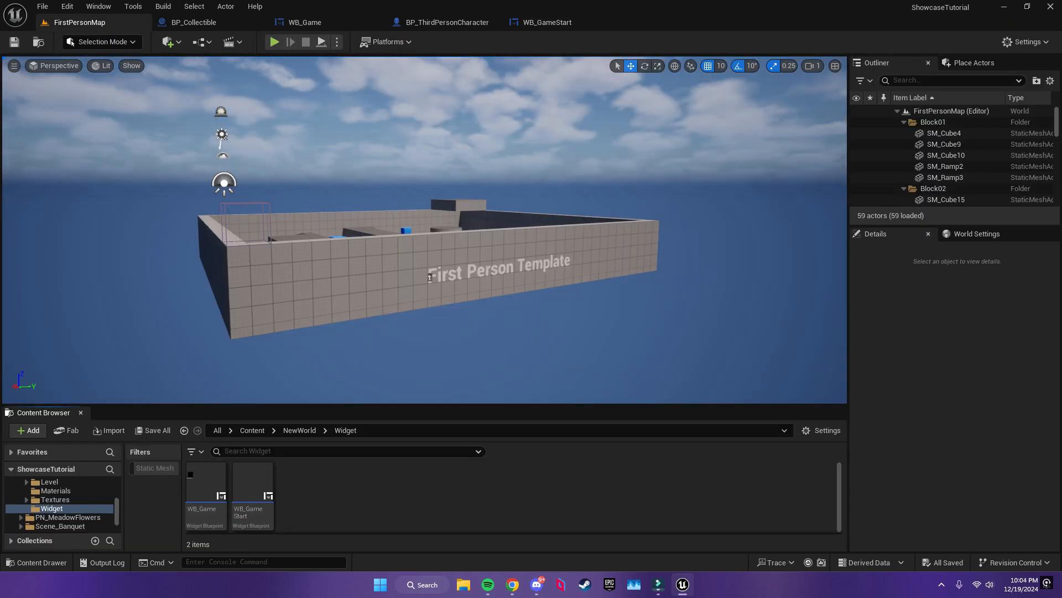
pyautogui.click(300, 431)
pyautogui.doubleClick(299, 482)
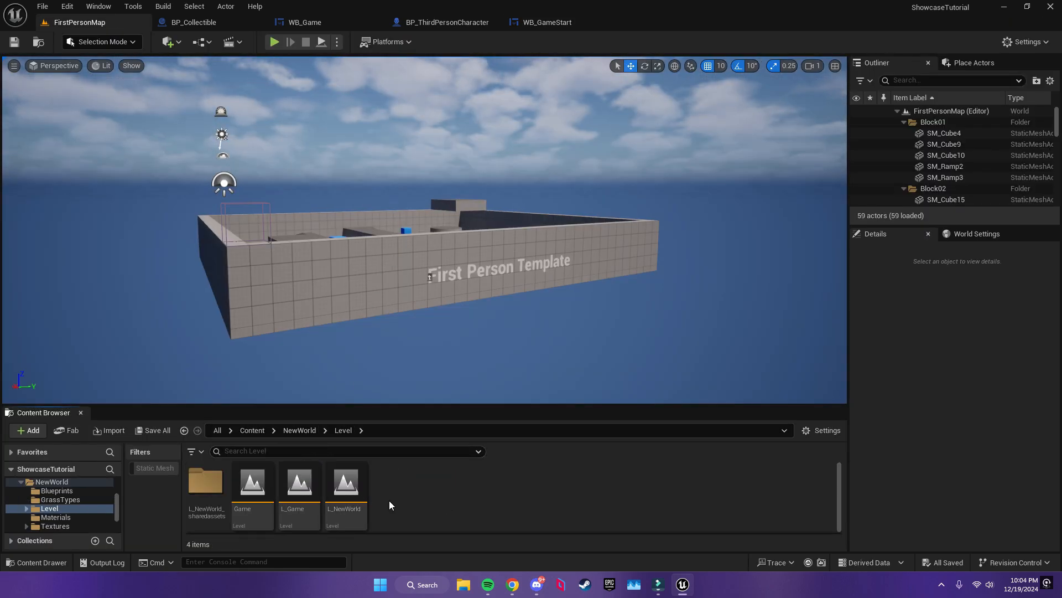
pyautogui.rightClick(391, 500)
pyautogui.moveTo(460, 342)
pyautogui.click(466, 188)
pyautogui.write('L_GStart')
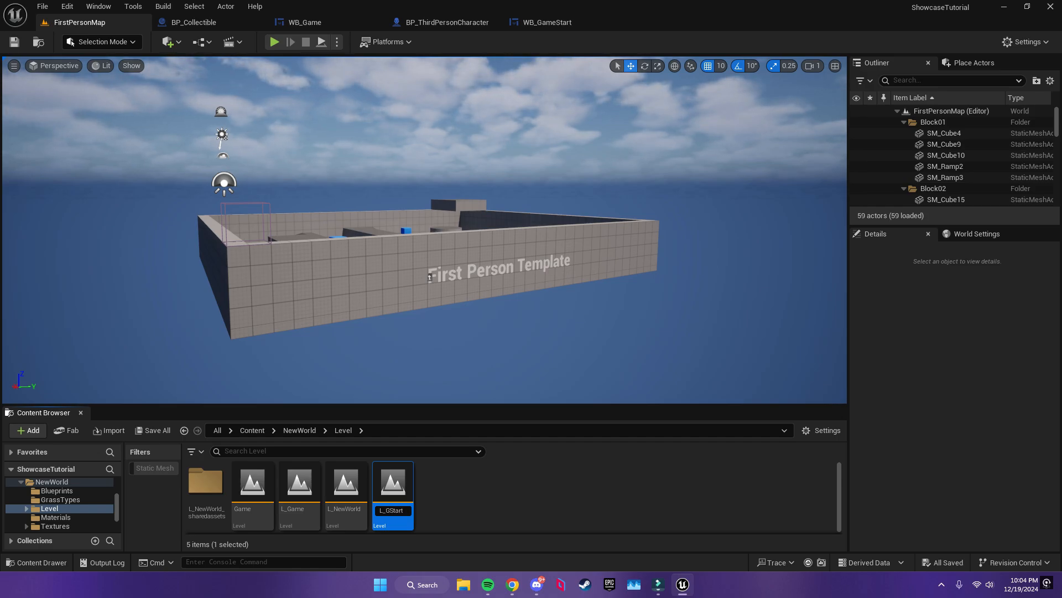
pyautogui.press('Return')
pyautogui.doubleClick(348, 487)
pyautogui.click(549, 419)
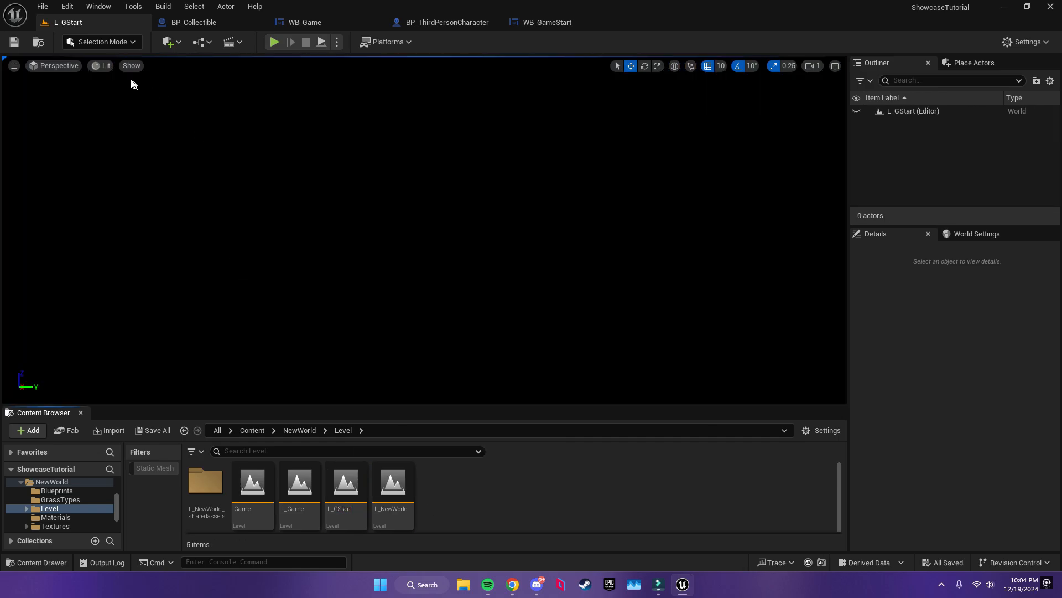
# - Create a new landscape in L_GStart with the default settings and return to Selection mode
pyautogui.click(91, 44)
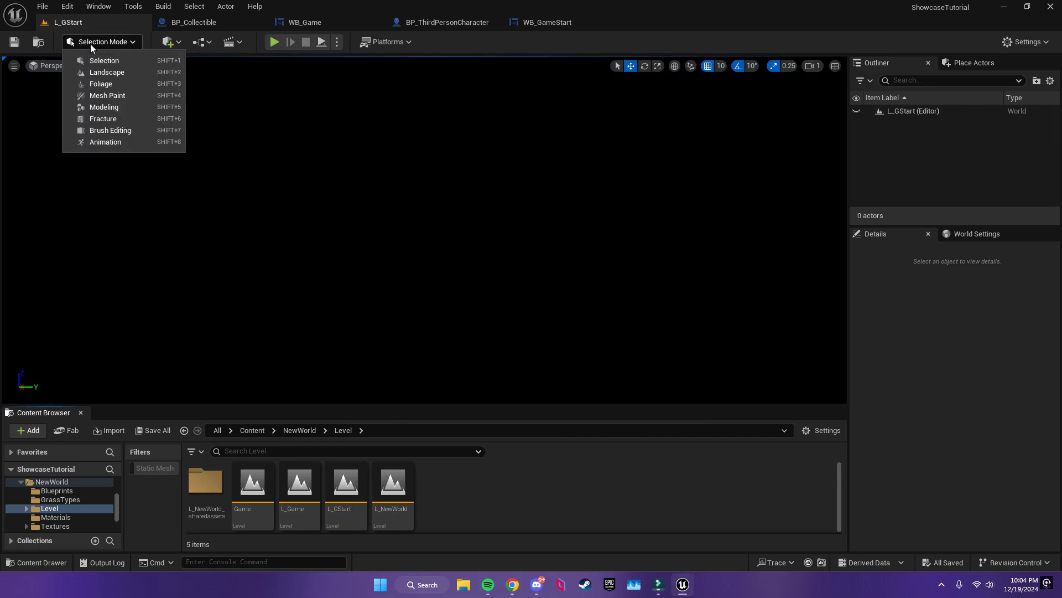
pyautogui.click(100, 74)
pyautogui.click(156, 84)
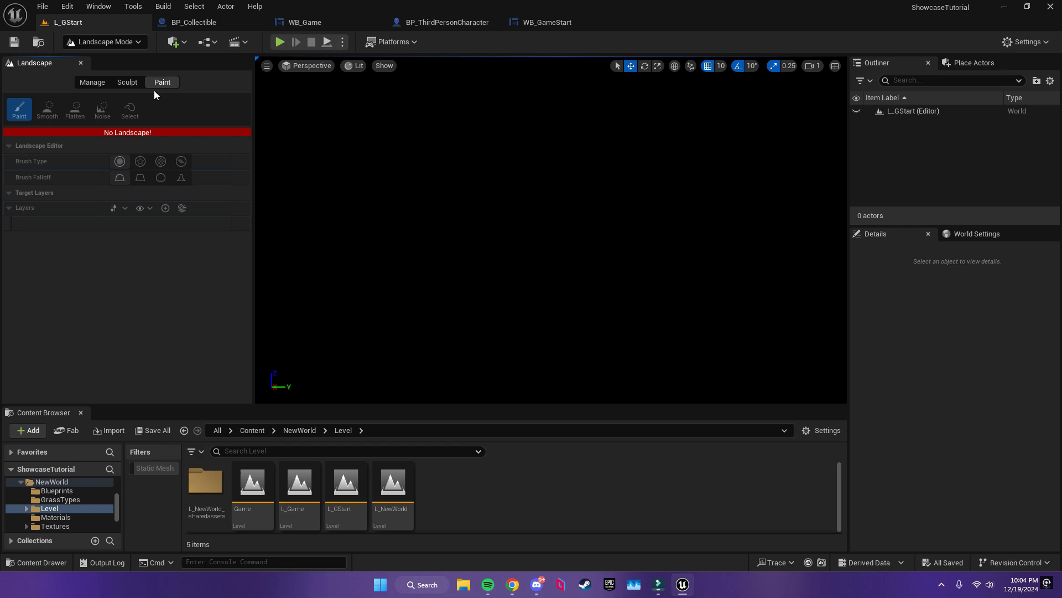
pyautogui.click(89, 83)
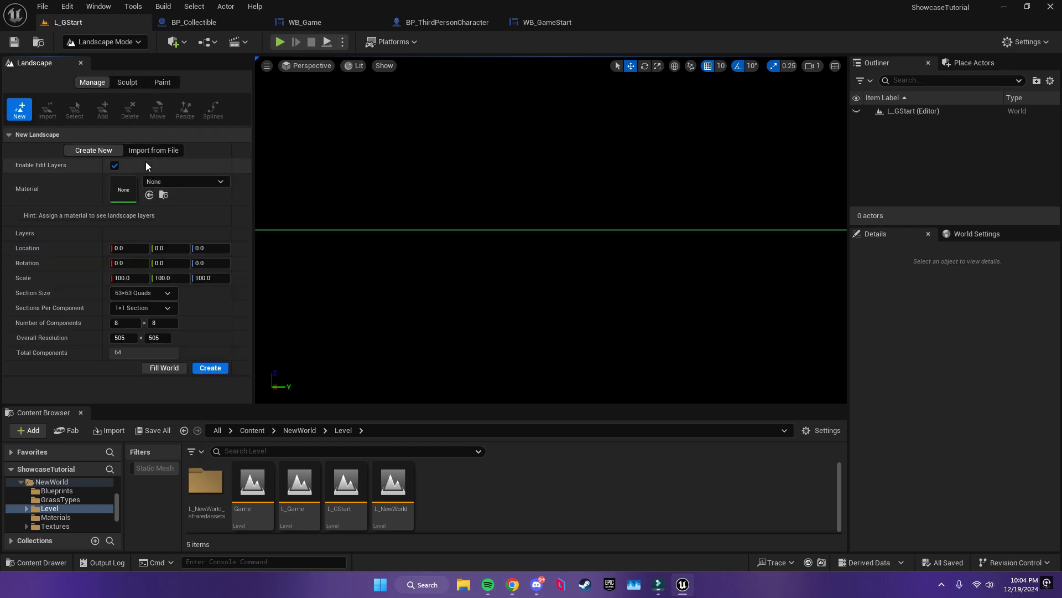
pyautogui.click(210, 368)
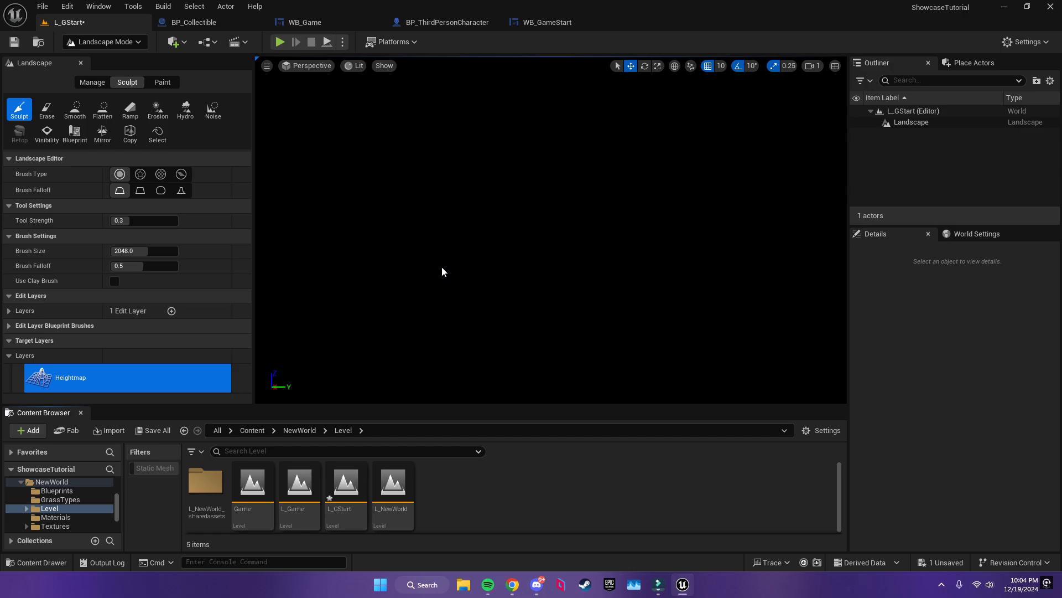
pyautogui.click(100, 41)
pyautogui.click(106, 59)
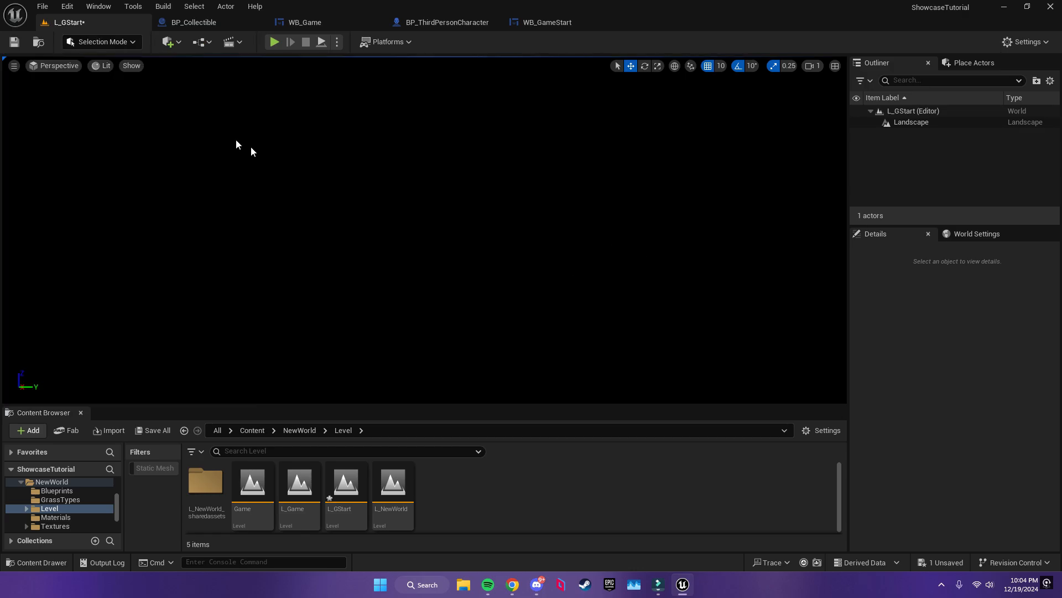
# - Assign the MI_Landscape material instance to the landscape
pyautogui.click(491, 275)
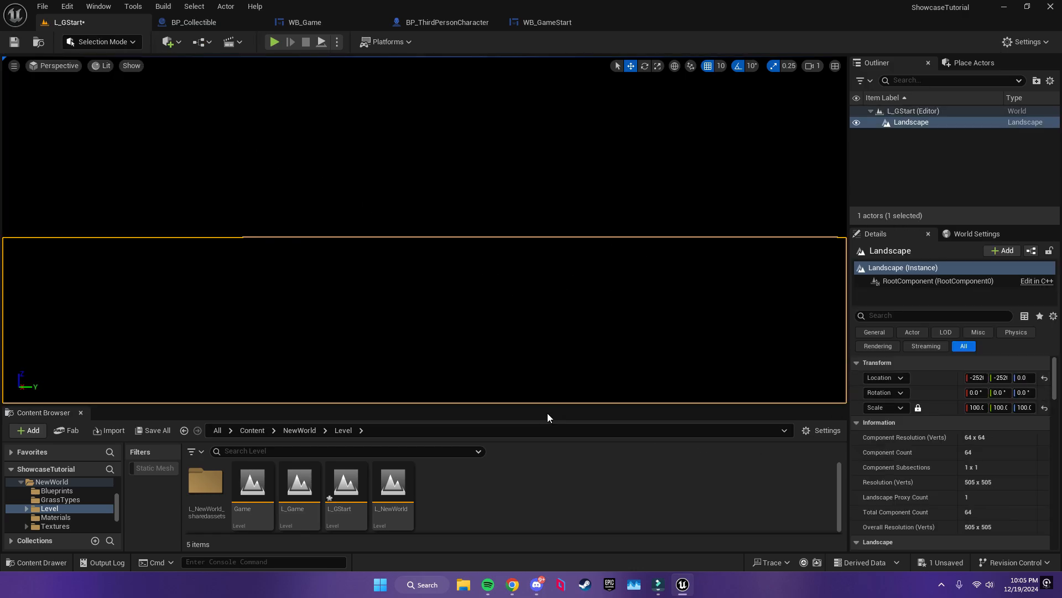
pyautogui.scroll(-5, 947, 476)
pyautogui.click(1013, 493)
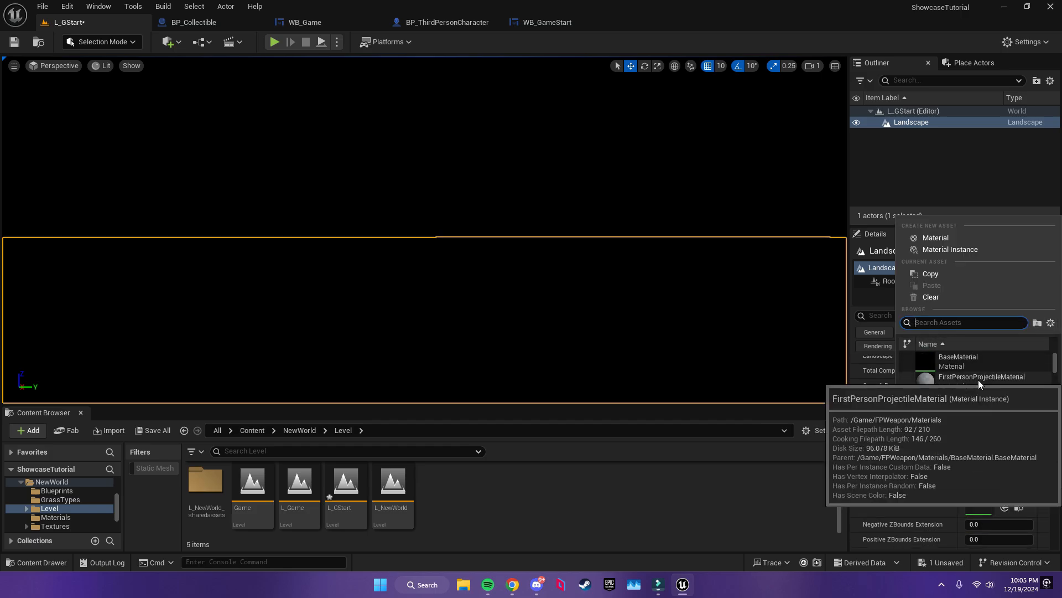
pyautogui.write('landsca')
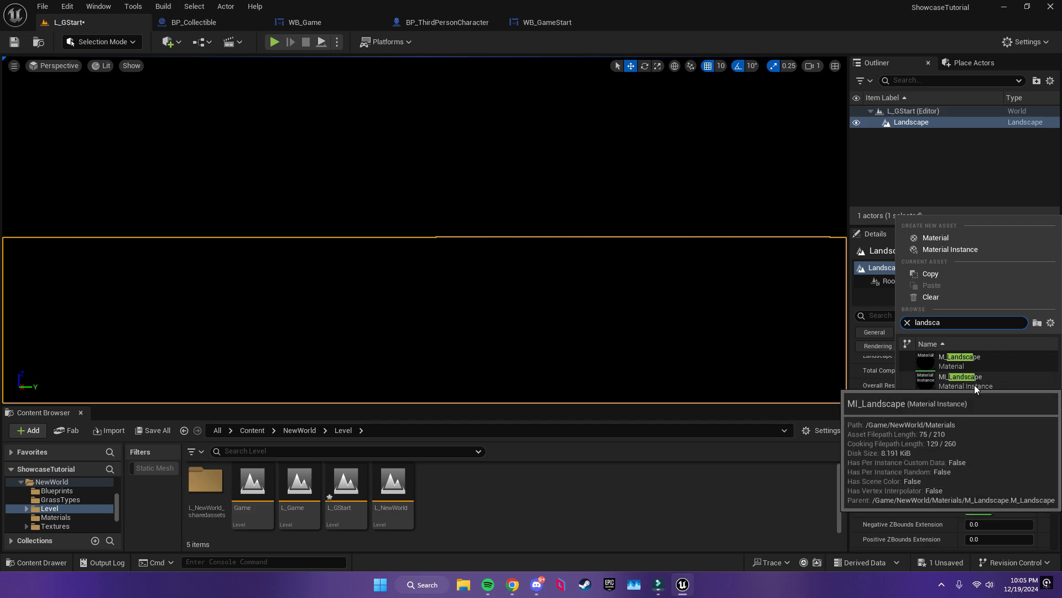
pyautogui.click(974, 382)
# - Populate the landscape's target layers from its material and fill the landscape with the Grass layer, saving the level first
pyautogui.click(105, 43)
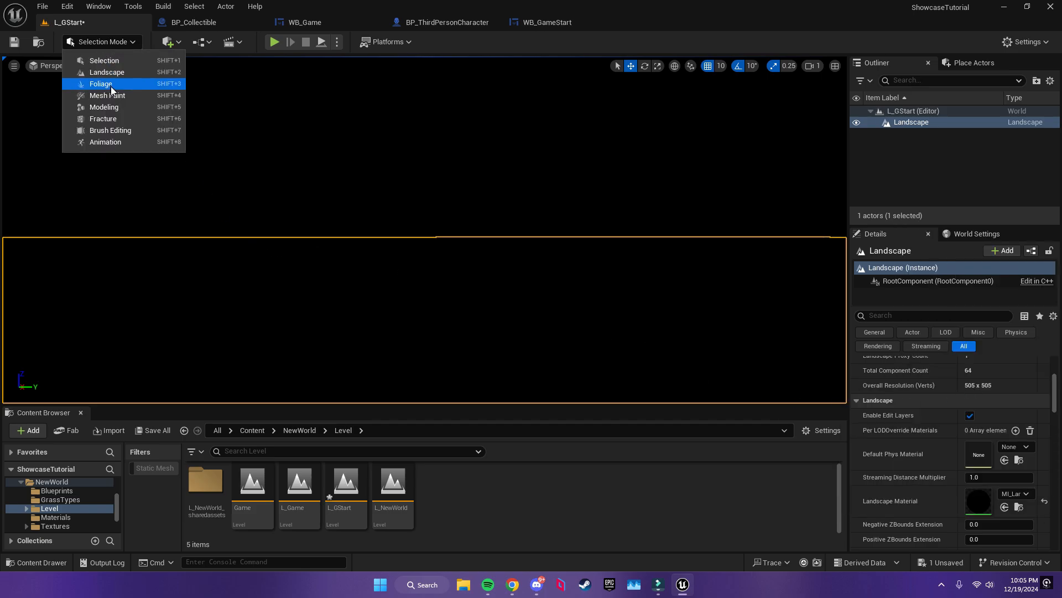
pyautogui.click(111, 73)
pyautogui.click(158, 431)
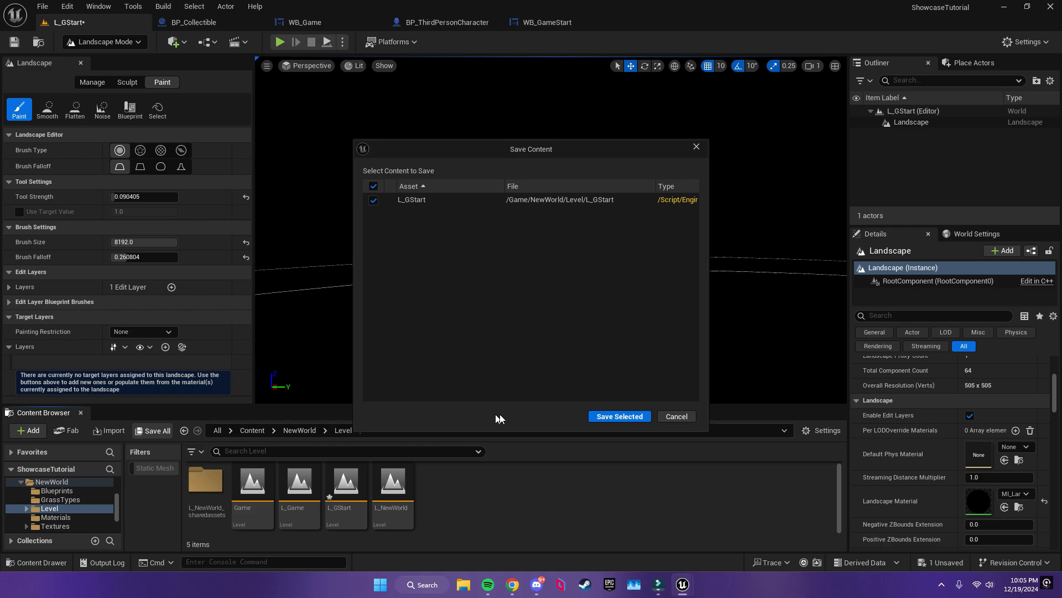
pyautogui.press('Return')
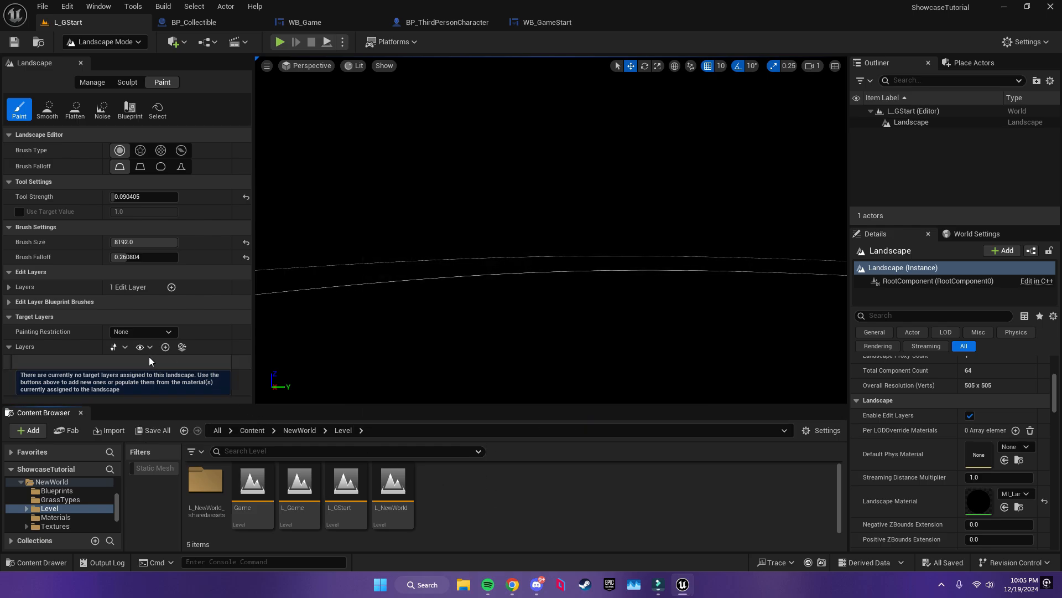
pyautogui.click(181, 346)
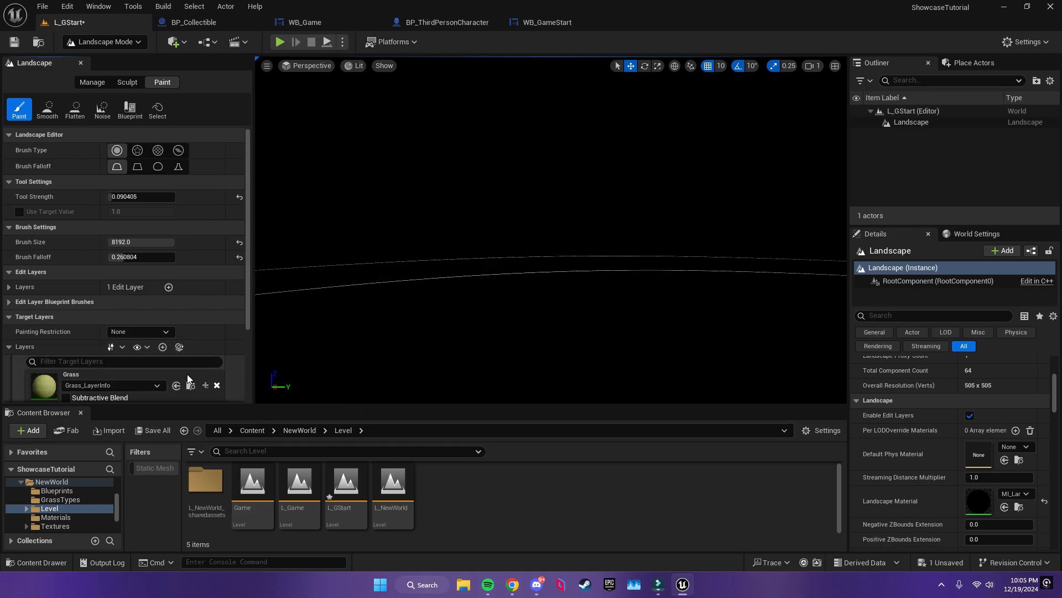
pyautogui.rightClick(51, 377)
pyautogui.click(84, 422)
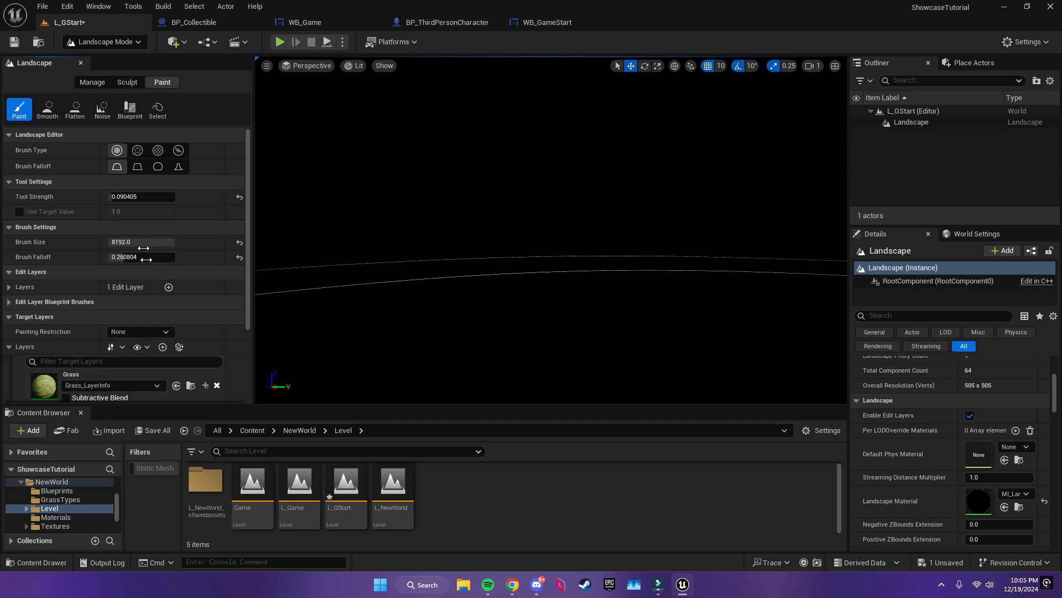
# - Leave Landscape mode for Selection mode and save L_GStart
pyautogui.click(105, 41)
pyautogui.click(95, 60)
pyautogui.click(153, 430)
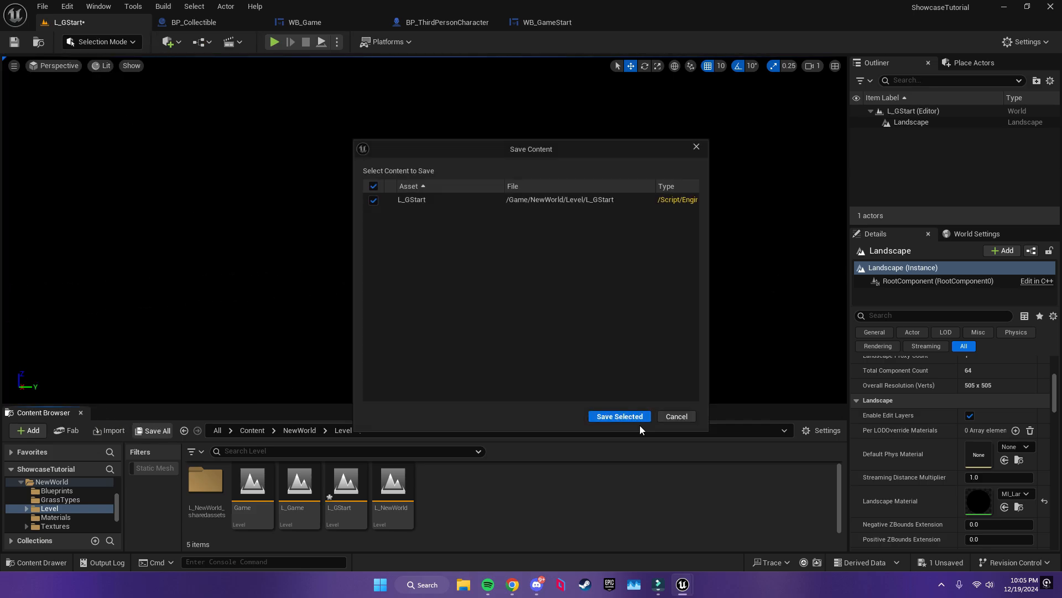
pyautogui.press('Return')
# - Place a Directional Light with Movable mobility and a Sky Light in the level
pyautogui.click(974, 62)
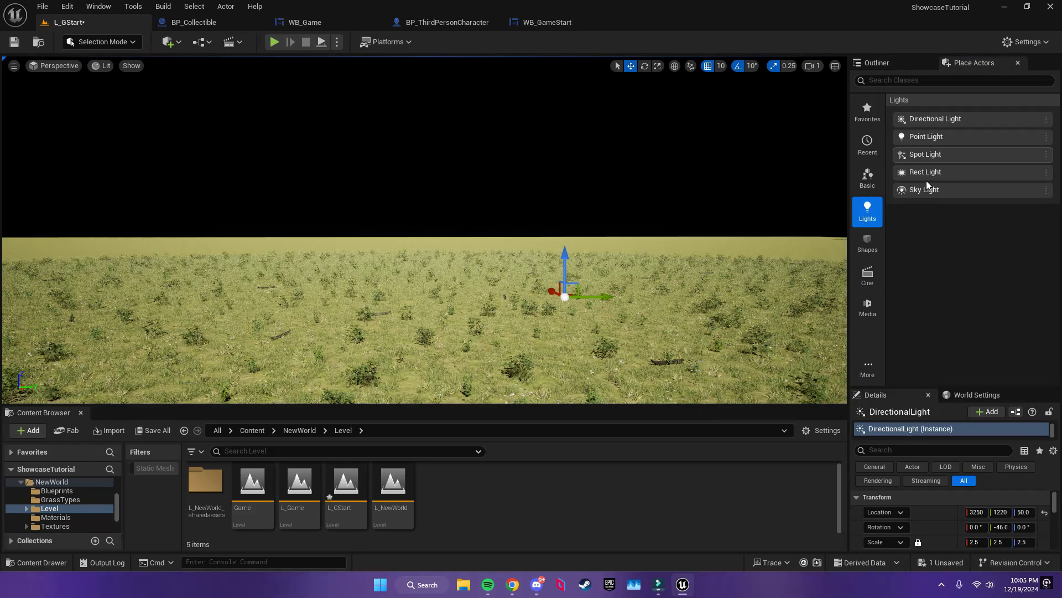
pyautogui.scroll(-2, 935, 520)
pyautogui.click(1034, 521)
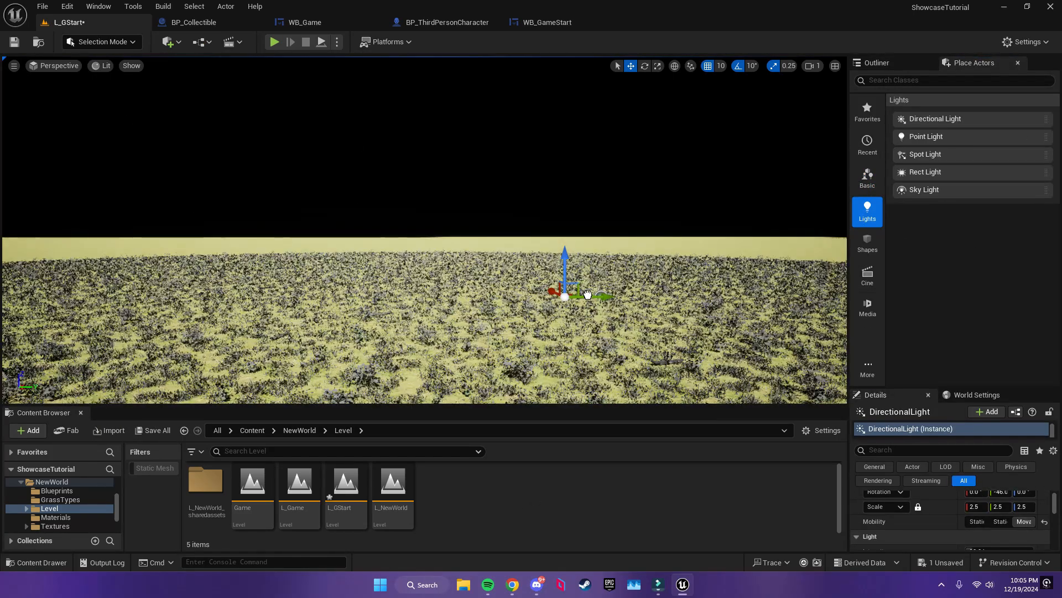
pyautogui.moveTo(924, 190); pyautogui.dragTo(567, 295)
# - Add a Sky Atmosphere, a Volumetric Cloud and an Exponential Height Fog to the level
pyautogui.moveTo(868, 386); pyautogui.dragTo(867, 416)
pyautogui.click(867, 339)
pyautogui.moveTo(935, 136); pyautogui.dragTo(593, 285)
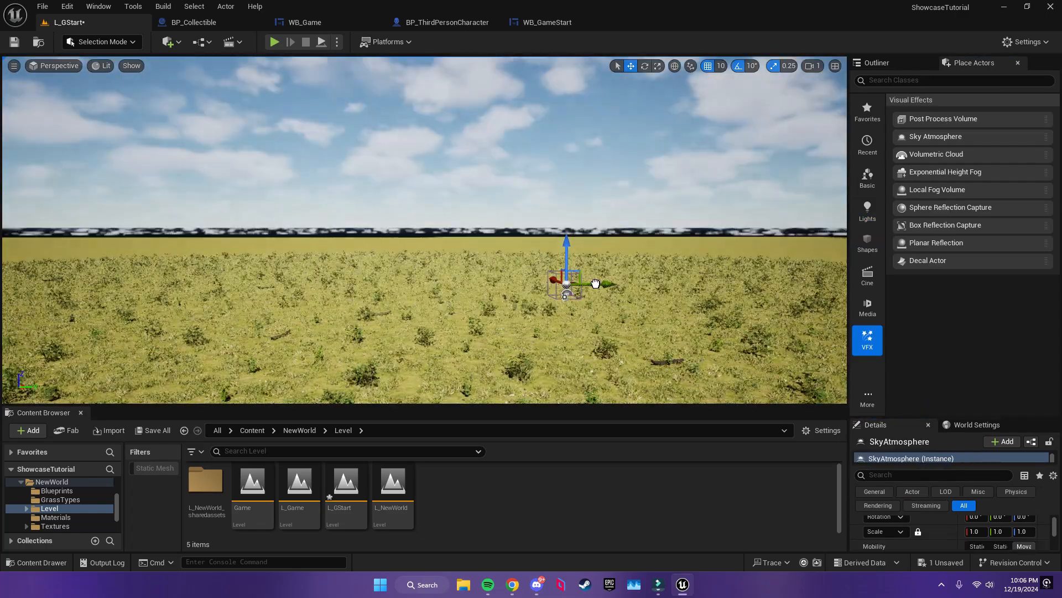
pyautogui.moveTo(945, 172); pyautogui.dragTo(567, 293)
pyautogui.moveTo(921, 418); pyautogui.dragTo(920, 253)
pyautogui.scroll(-3, 913, 442)
pyautogui.moveTo(553, 249); pyautogui.dragTo(554, 299, button='right')
# - Switch to Foliage mode and add ten European Hornbeam meshes from EuropeanHornbeam/Geometry/PivotPainter to the foliage palette
pyautogui.hotkey('shift', '2')
pyautogui.hotkey('shift', '3')
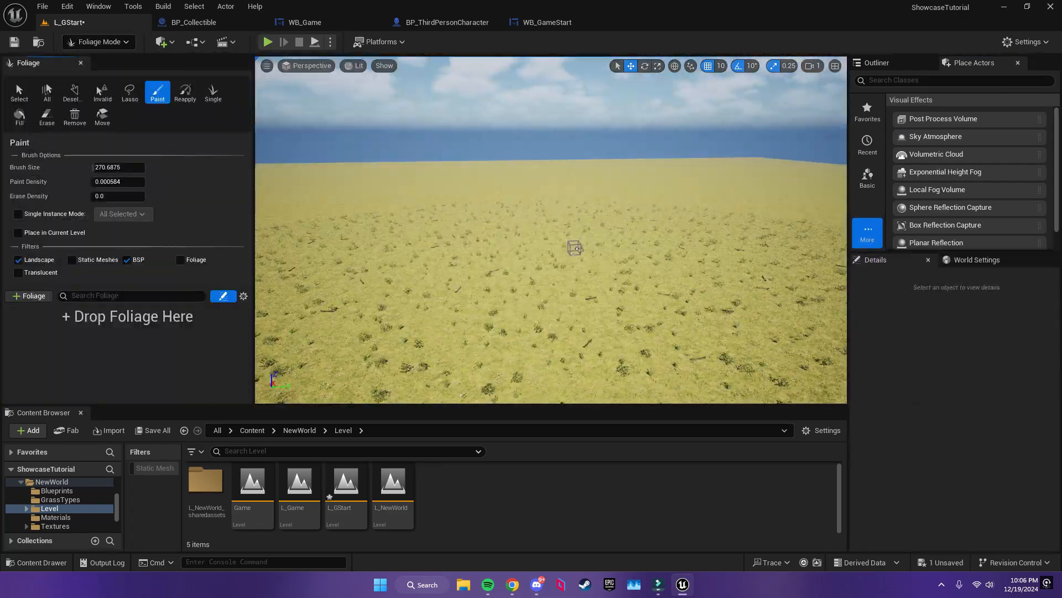
pyautogui.click(252, 430)
pyautogui.doubleClick(301, 491)
pyautogui.doubleClick(207, 491)
pyautogui.doubleClick(208, 491)
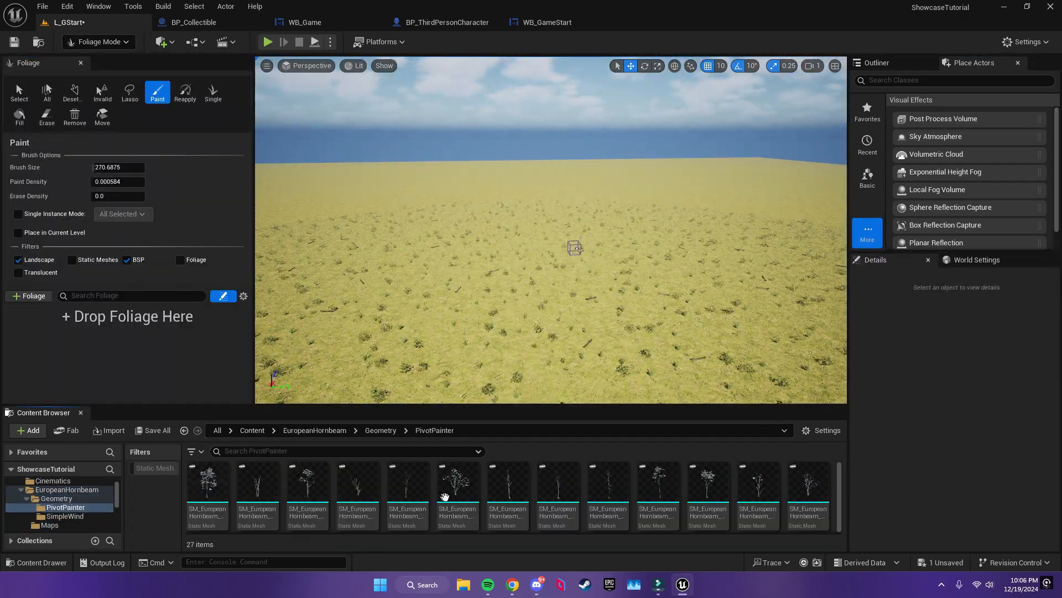
pyautogui.scroll(-1, 437, 498)
pyautogui.click(408, 495)
pyautogui.keyDown('shift'); pyautogui.click(211, 526); pyautogui.keyUp('shift')
pyautogui.moveTo(211, 525); pyautogui.dragTo(127, 337)
# - Paint a grove of European Hornbeam trees across the landscape and move down to a ground-level view inside it
pyautogui.click(513, 275)
pyautogui.moveTo(514, 280); pyautogui.dragTo(559, 282, button='right')
pyautogui.moveTo(431, 349); pyautogui.dragTo(604, 310)
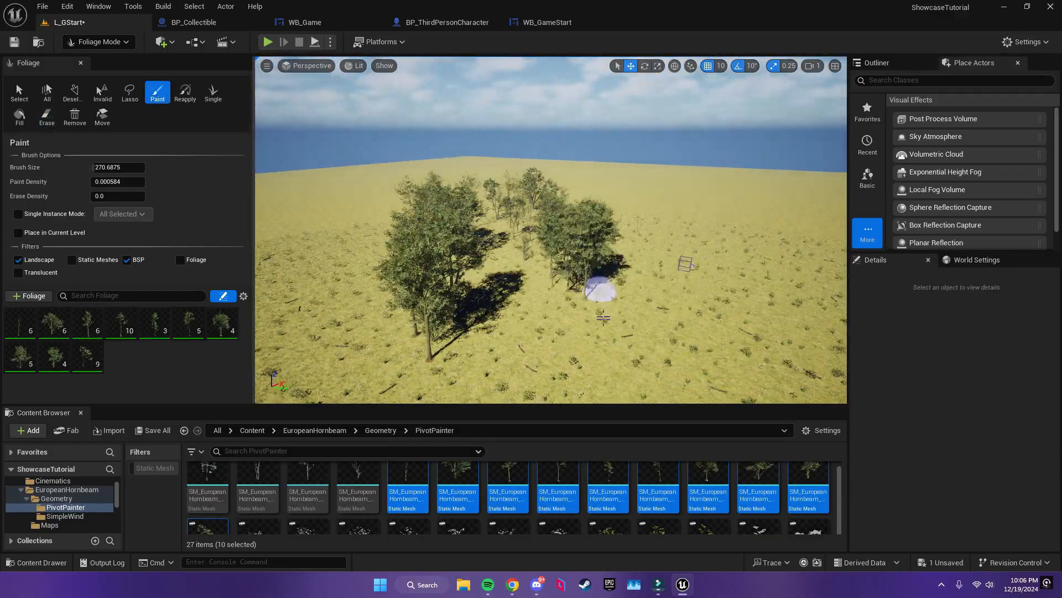
pyautogui.moveTo(498, 249); pyautogui.dragTo(598, 232)
pyautogui.scroll(-2, 551, 230)
pyautogui.moveTo(551, 229)
pyautogui.mouseDown(button='right')
pyautogui.moveTo(631, 215)
pyautogui.moveTo(675, 227)
pyautogui.moveTo(536, 246)
pyautogui.moveTo(564, 243)
pyautogui.moveTo(553, 230)
pyautogui.moveTo(558, 238)
pyautogui.mouseUp(button='right')
pyautogui.scroll(-1, 552, 230)
pyautogui.press('d')
pyautogui.scroll(-1, 551, 229)
# - Return to Selection mode and save L_GStart with the painted trees
pyautogui.click(99, 41)
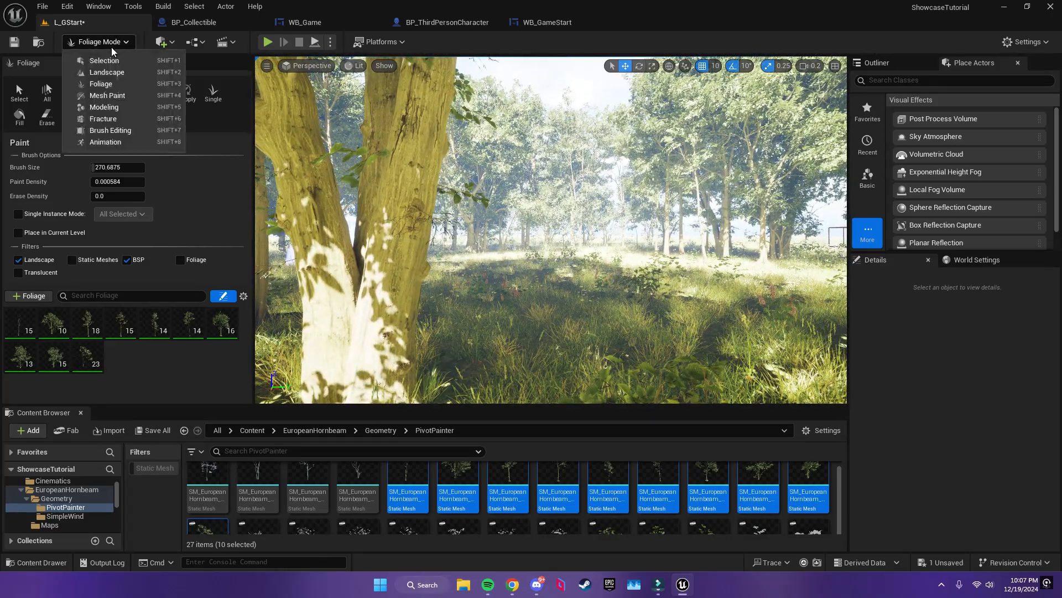
pyautogui.click(111, 56)
pyautogui.click(158, 430)
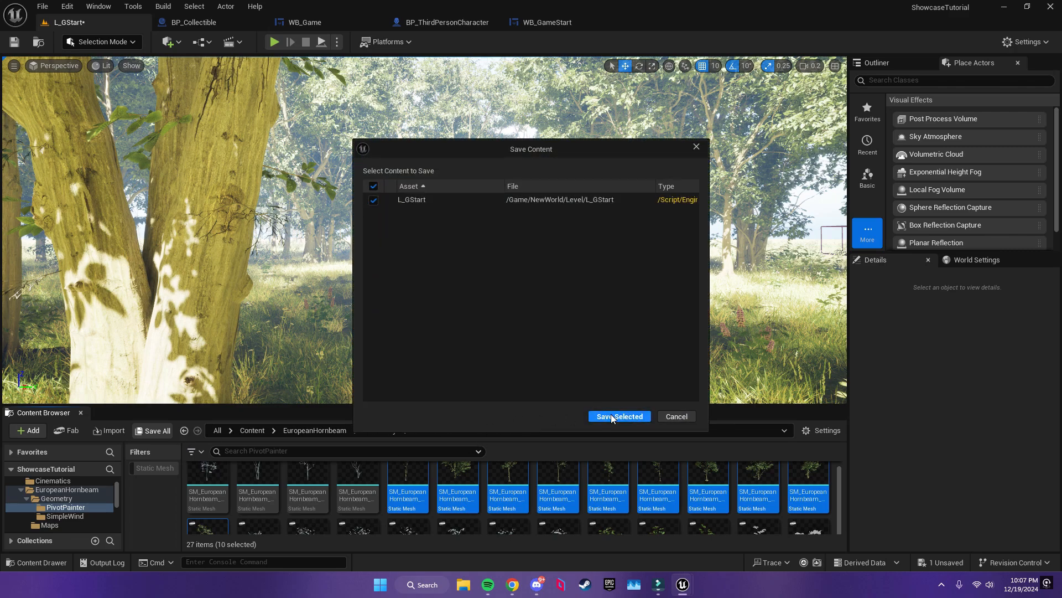
pyautogui.click(603, 415)
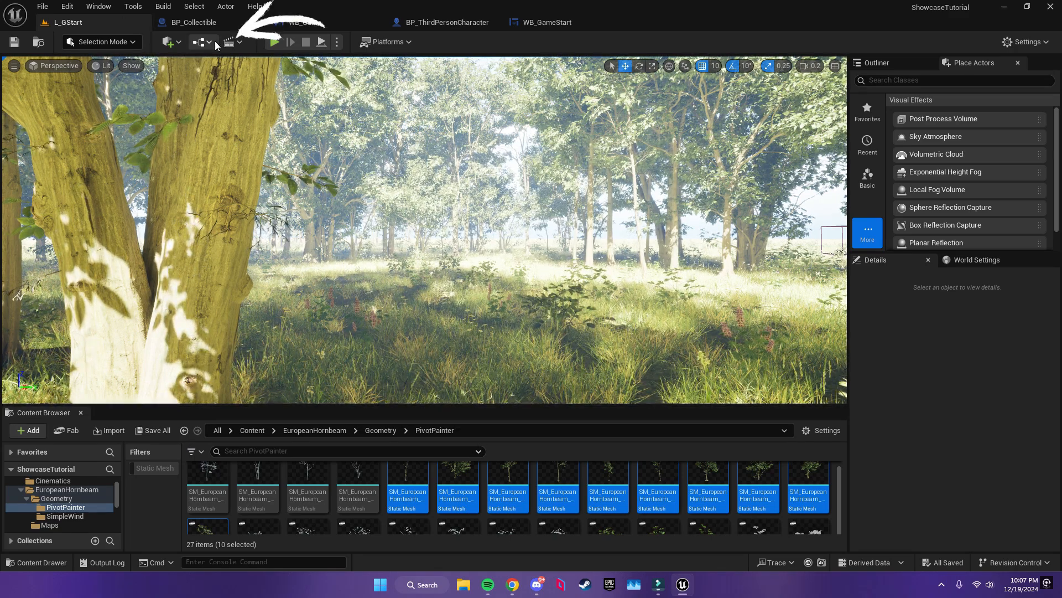
# - Add a Level Sequence named LS_01 and save it in the Cinematics folder
pyautogui.click(260, 74)
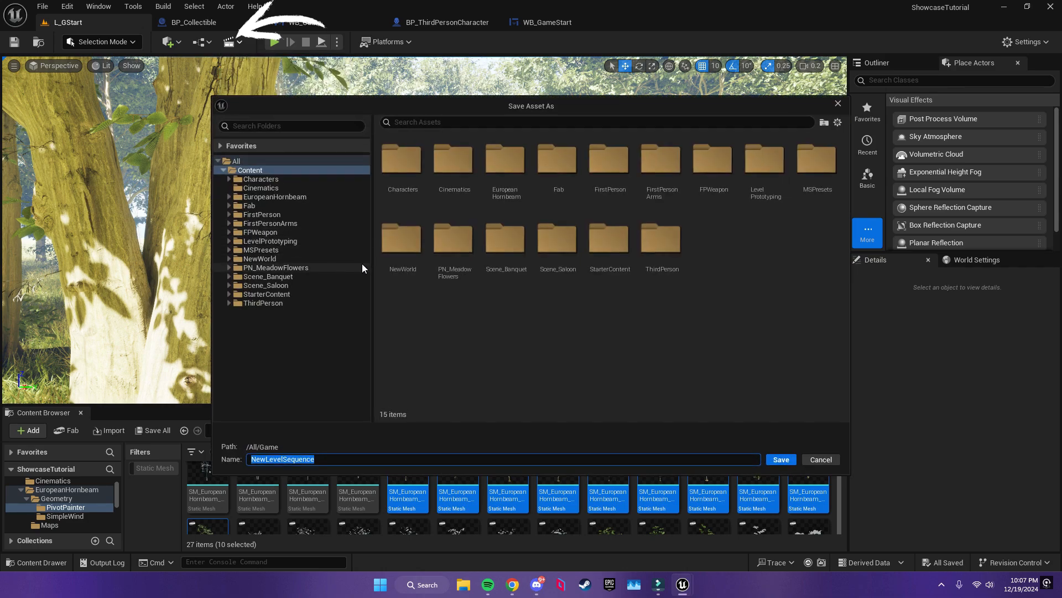
pyautogui.doubleClick(462, 165)
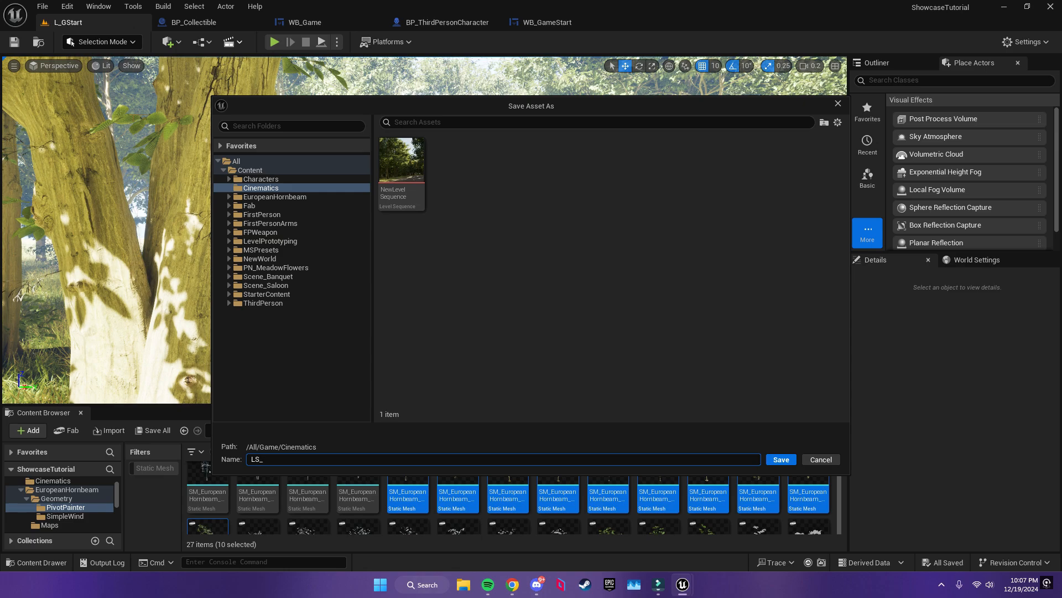
pyautogui.click(796, 459)
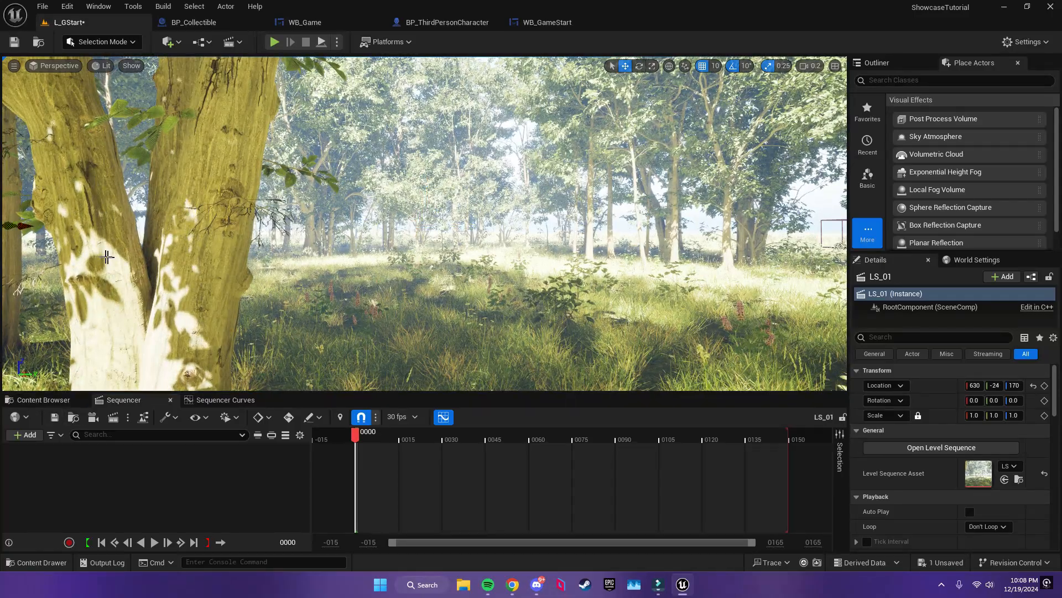
# - Add a cine camera to LS_01 and frame a tree trunk beside the clearing with a softly blurred background
pyautogui.click(89, 419)
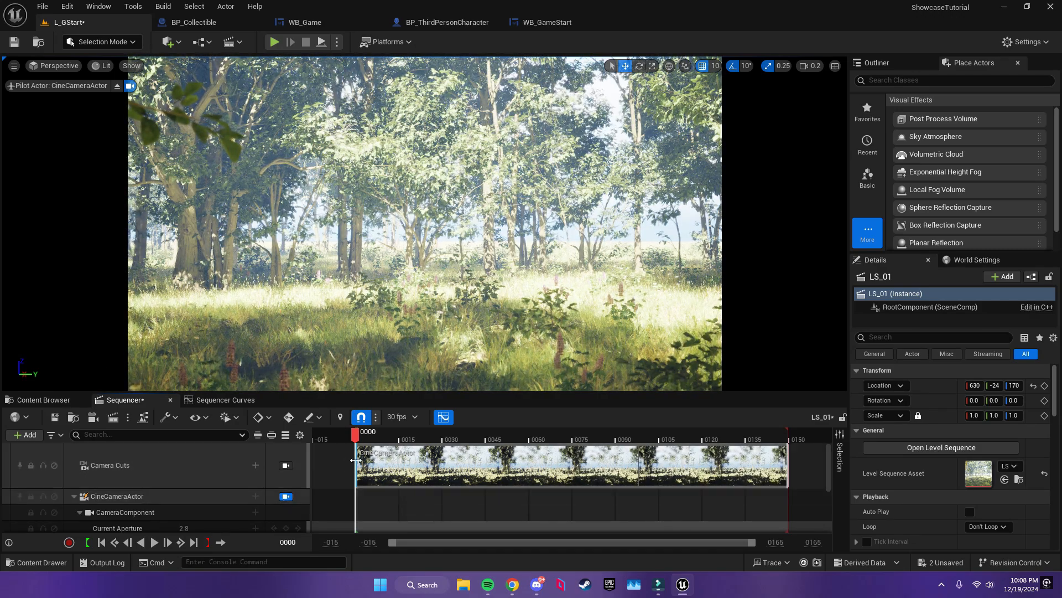
pyautogui.moveTo(394, 321); pyautogui.dragTo(370, 350, button='right')
pyautogui.press('s')
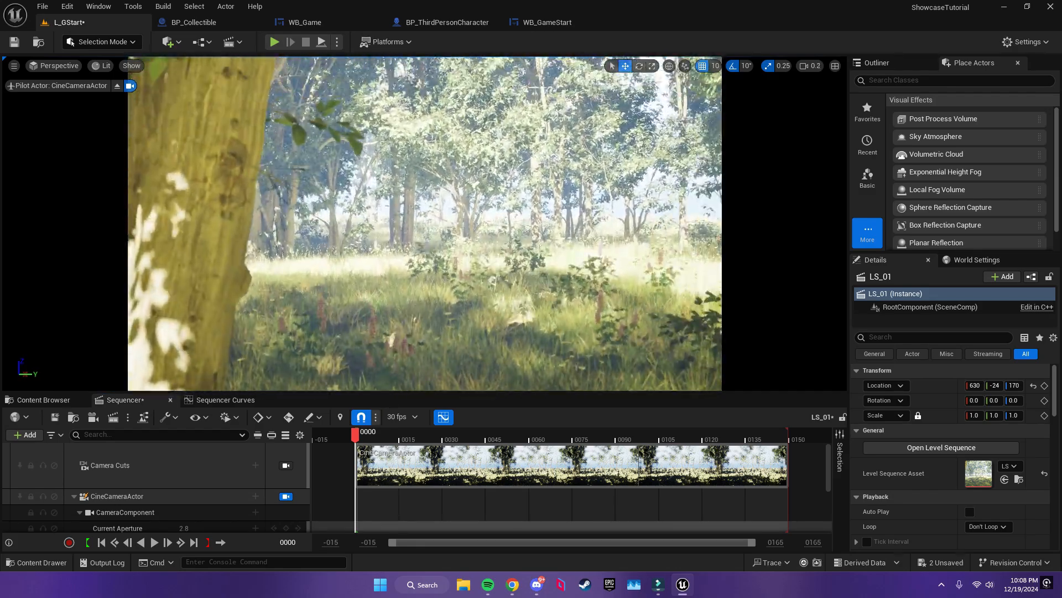
pyautogui.moveTo(195, 493); pyautogui.dragTo(207, 493)
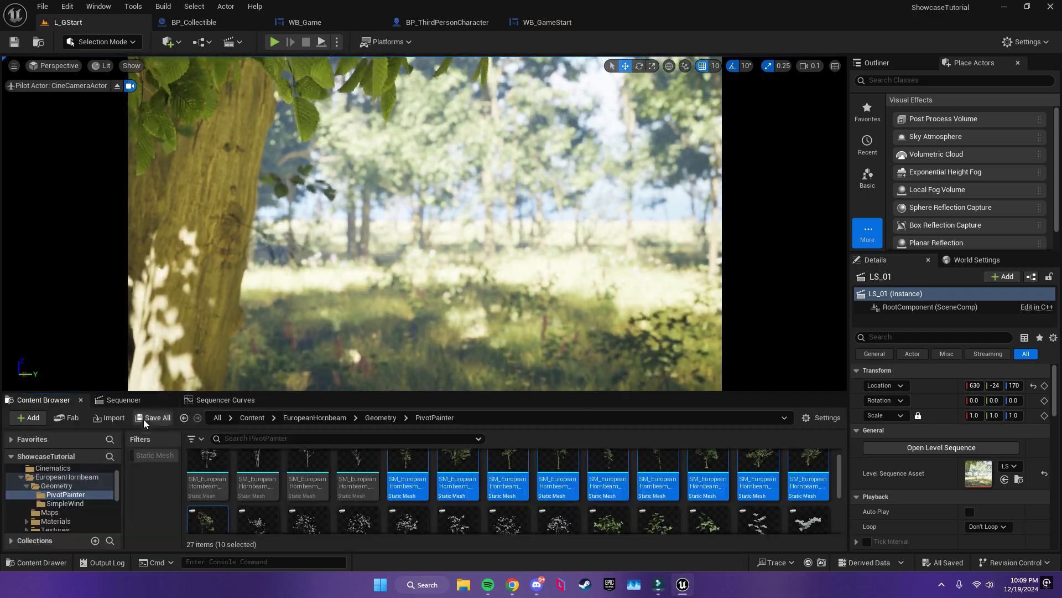
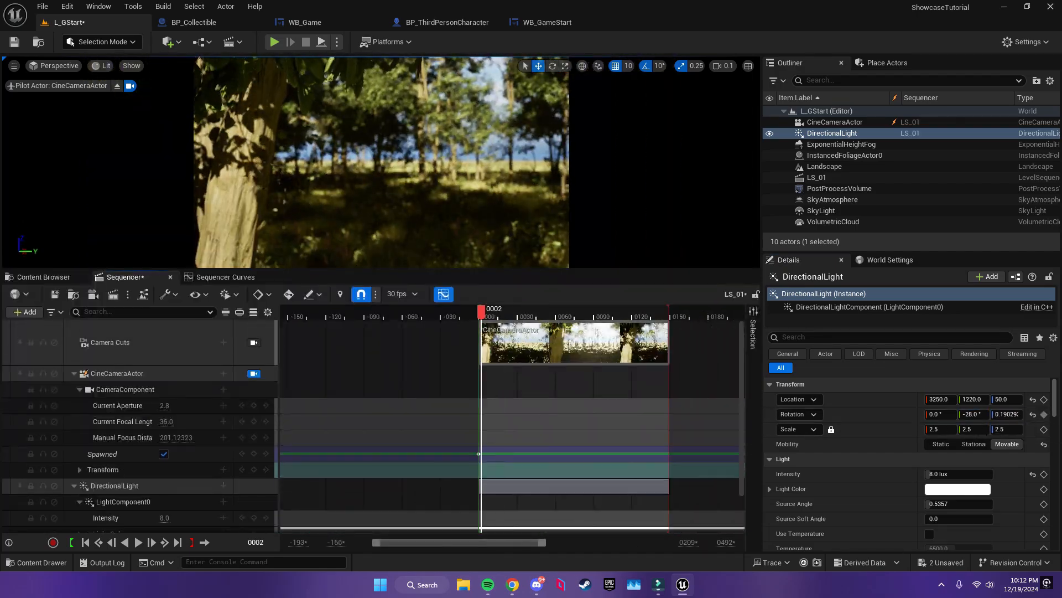
# - Preview the directional light's animation by scrubbing through the LS_01 timeline
pyautogui.moveTo(481, 313); pyautogui.dragTo(569, 315)
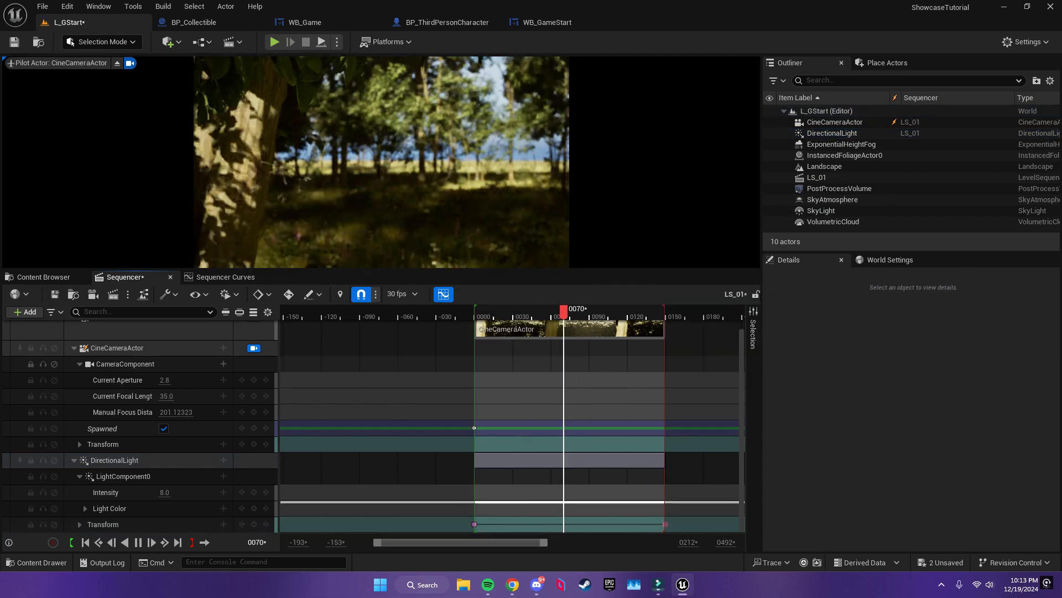
pyautogui.click(589, 314)
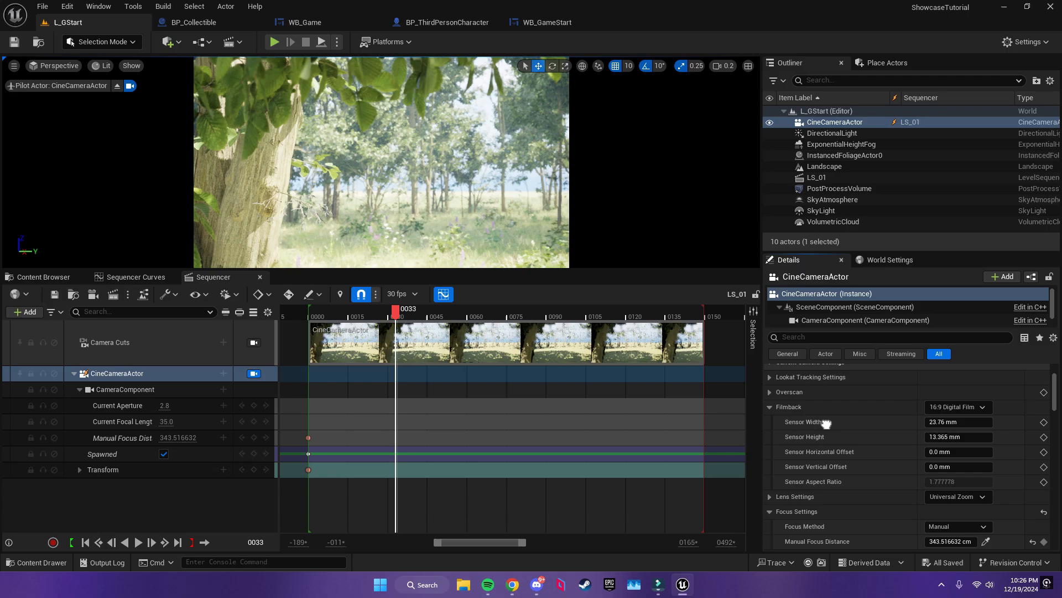
# - Set CineCameraActor's exposure metering mode to Manual with an Exposure Compensation of 10, and return to the Content Browser
pyautogui.scroll(-5, 774, 392)
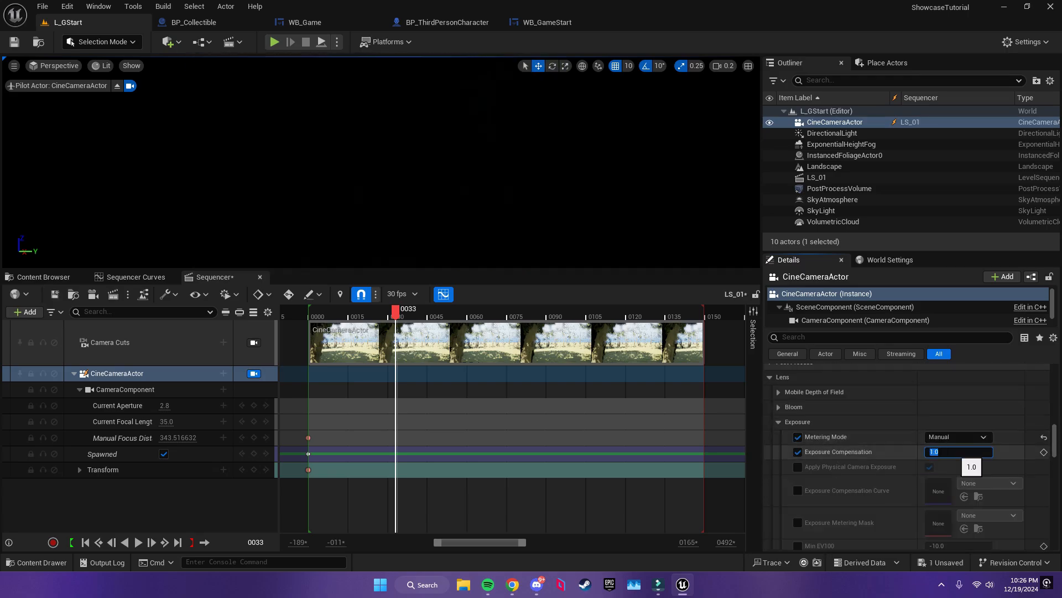
pyautogui.write('10.')
pyautogui.press('Return')
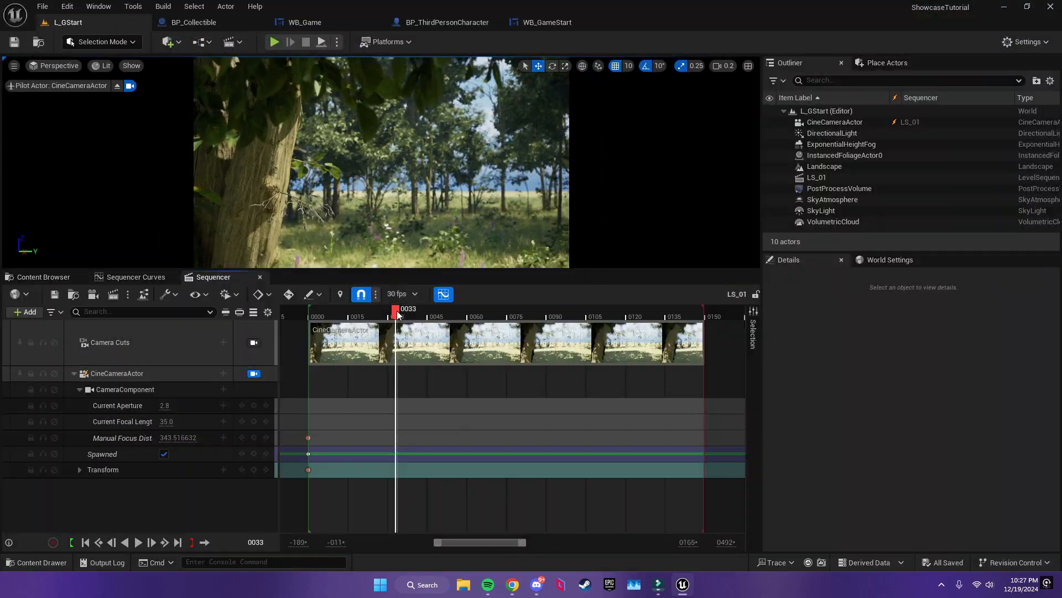
pyautogui.click(40, 287)
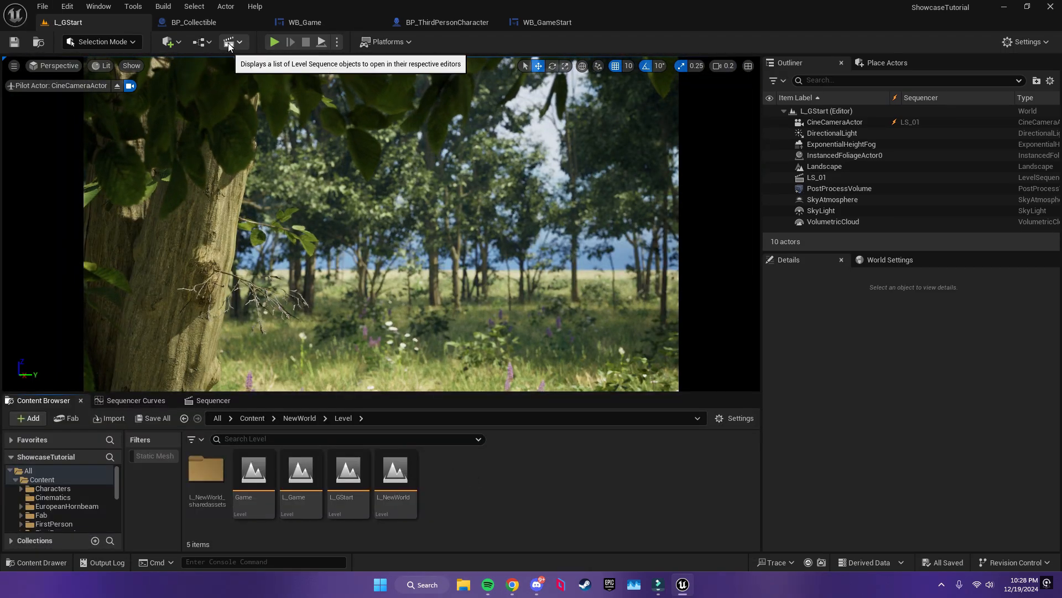
# - Open the L_GStart Level Blueprint, dock it beside the other editors, and delete its Event Tick node
pyautogui.click(203, 43)
pyautogui.click(252, 121)
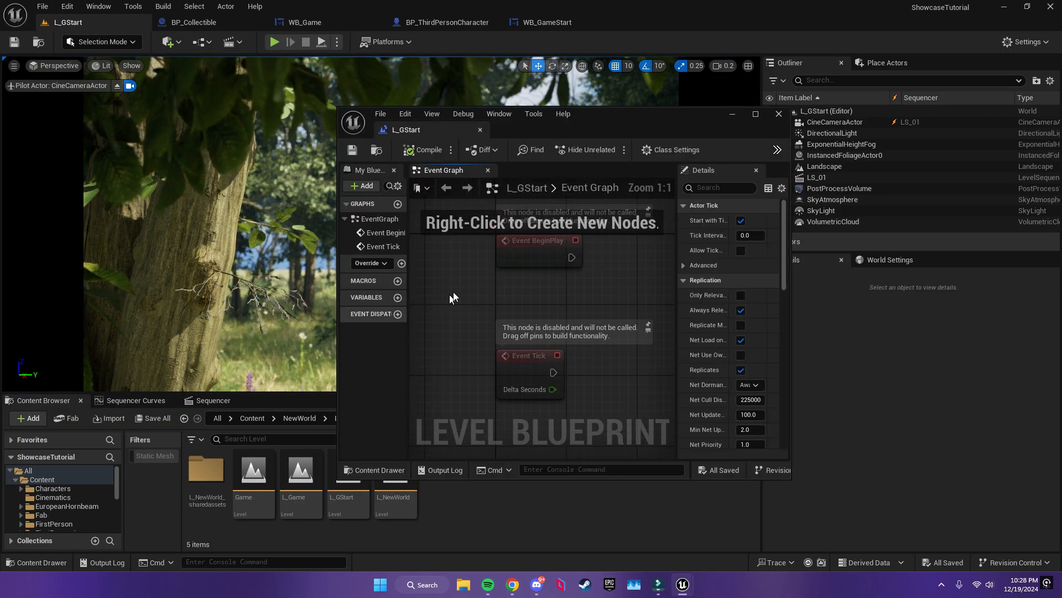
pyautogui.moveTo(413, 129); pyautogui.dragTo(216, 25)
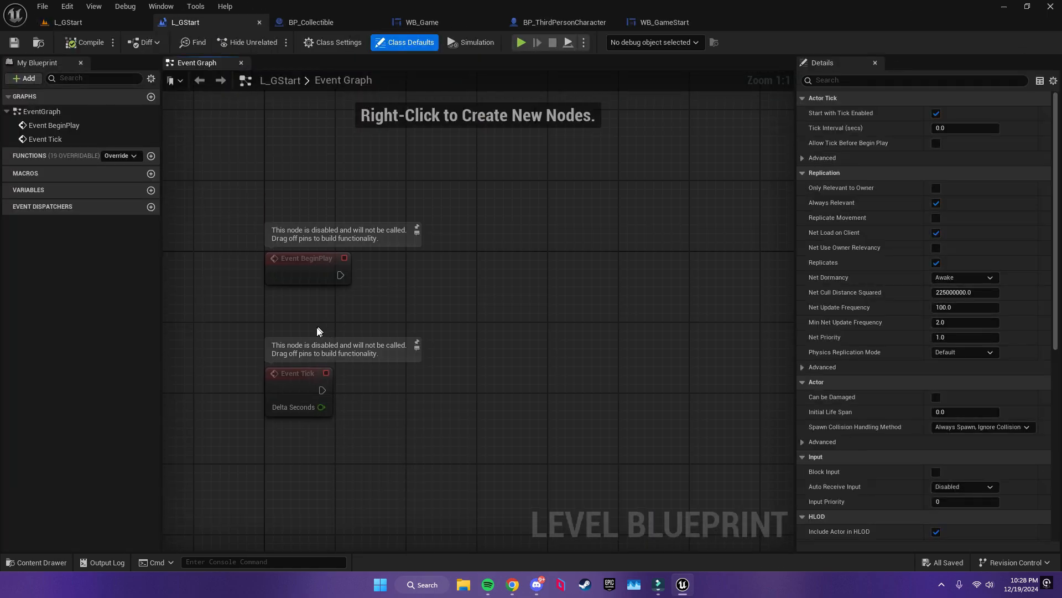
pyautogui.click(317, 413)
pyautogui.press('Delete')
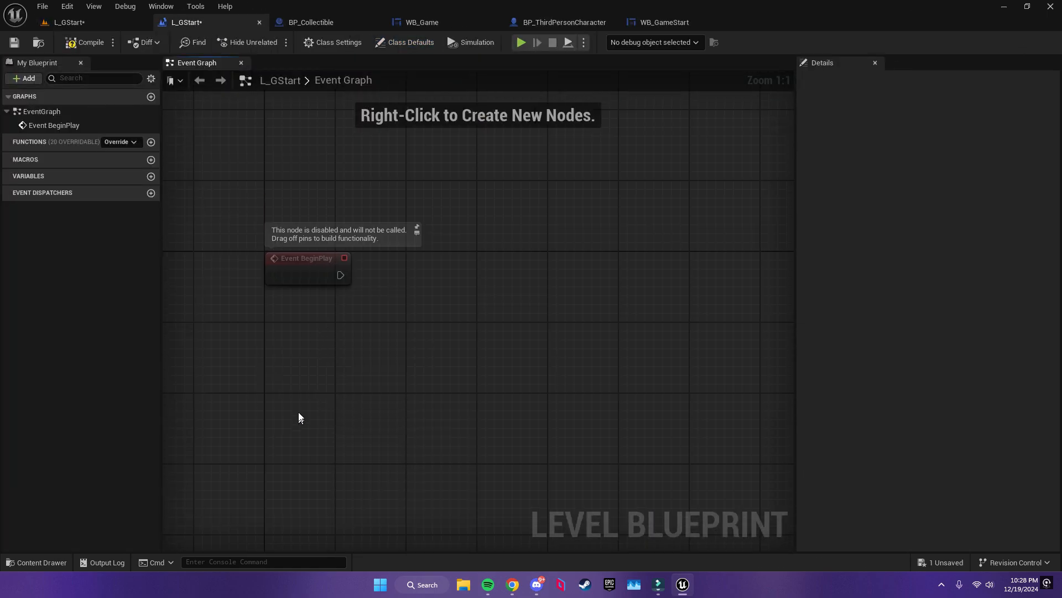
pyautogui.moveTo(330, 351); pyautogui.dragTo(271, 397, button='right')
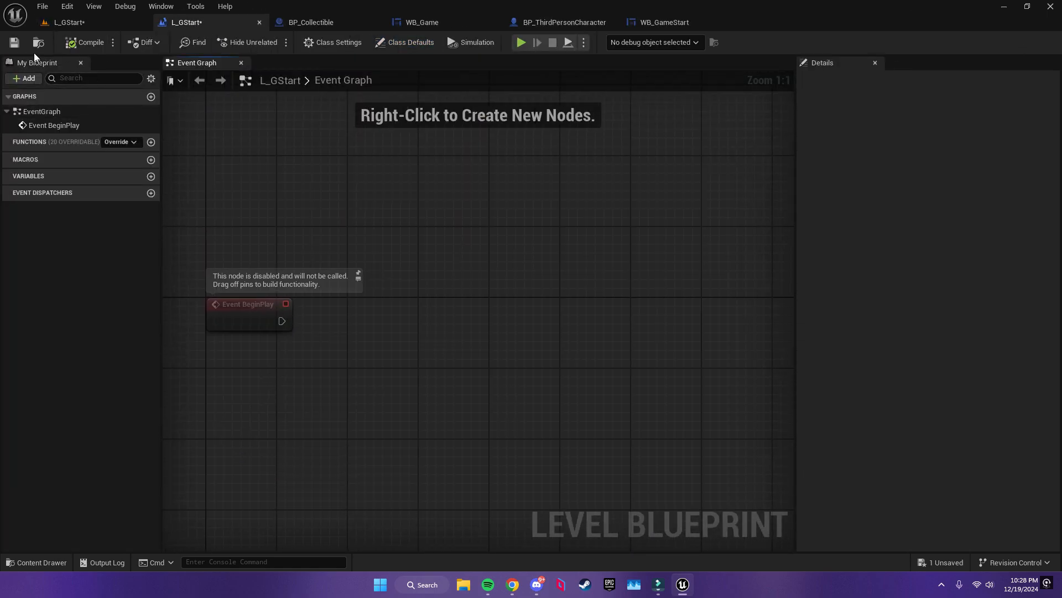
# - Exit the CineCameraActor view, select the LS_01 actor in the level, and add a reference to it in the Level Blueprint's event graph
pyautogui.click(70, 24)
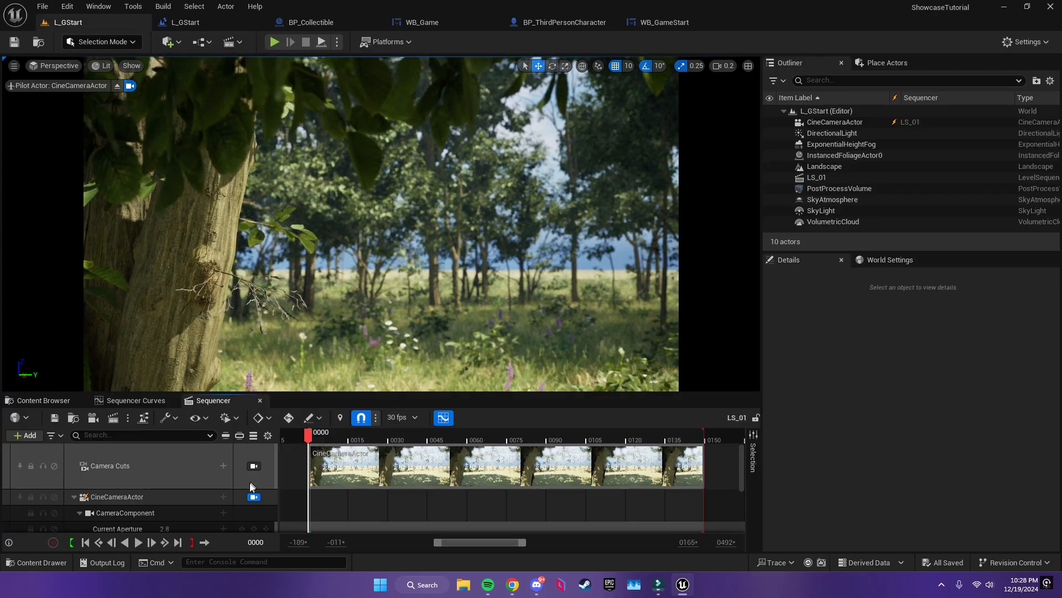
pyautogui.click(253, 497)
pyautogui.moveTo(355, 249); pyautogui.dragTo(216, 252, button='right')
pyautogui.press('s')
pyautogui.scroll(3, 244, 252)
pyautogui.scroll(1, 221, 252)
pyautogui.click(406, 222)
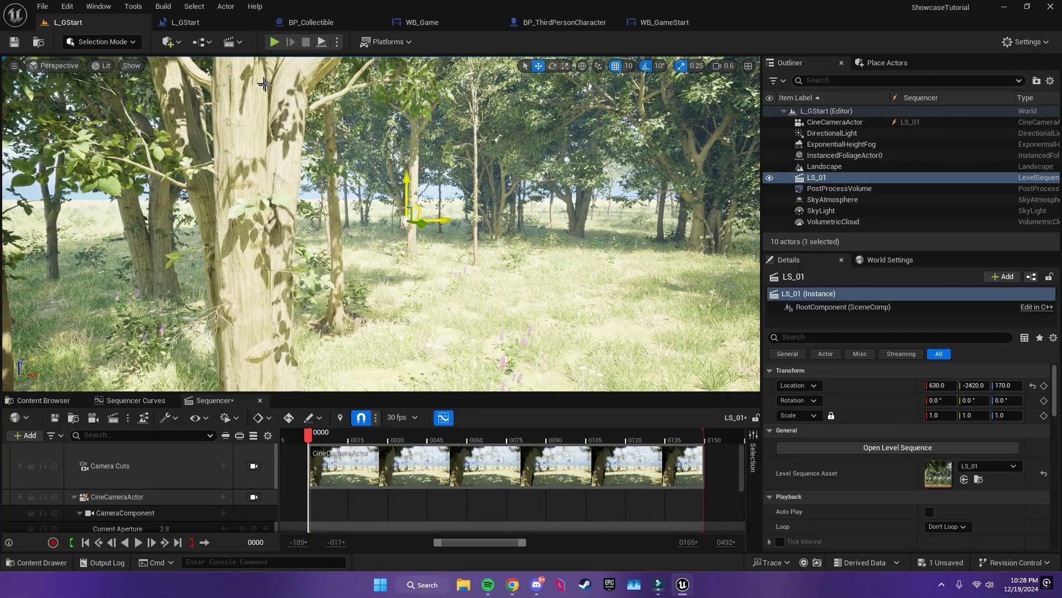
pyautogui.click(211, 24)
pyautogui.rightClick(356, 244)
pyautogui.click(379, 298)
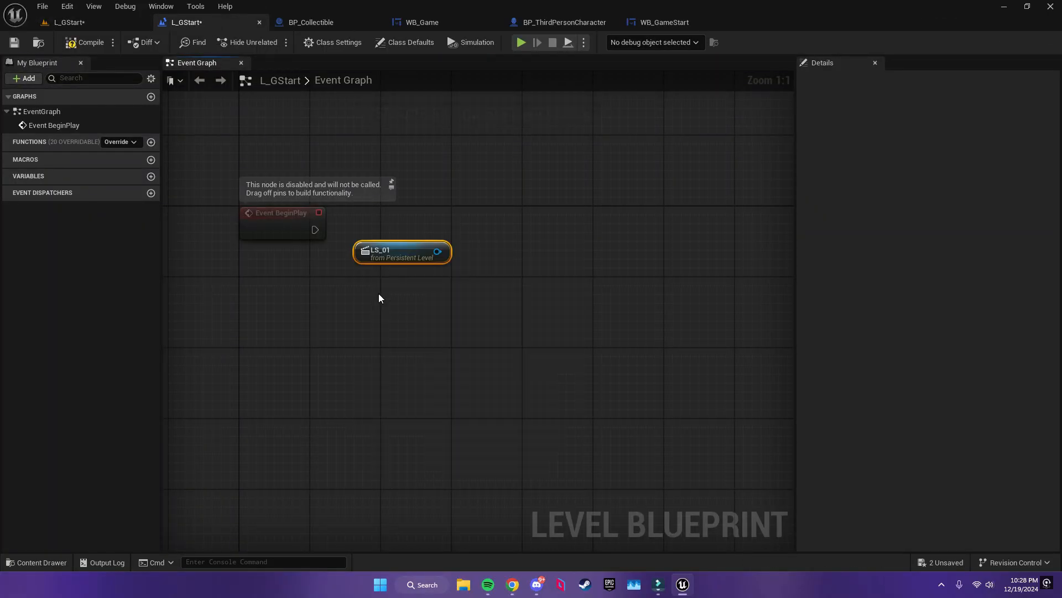
# - Add a Play (SequencePlayer) node from the LS_01 reference, run it from Event BeginPlay, and test the level
pyautogui.moveTo(406, 293); pyautogui.dragTo(412, 281)
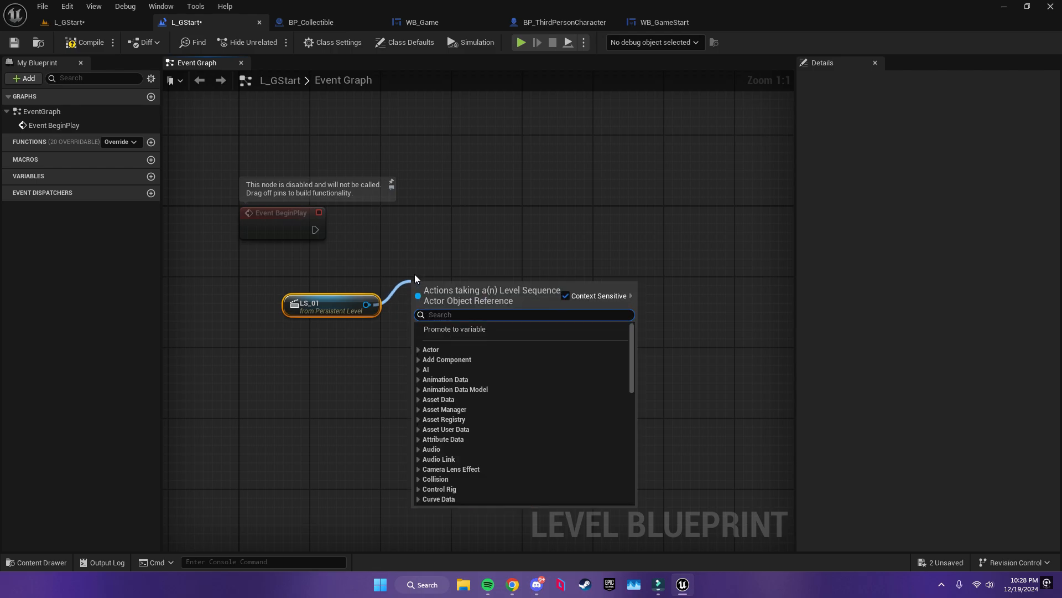
pyautogui.write('play')
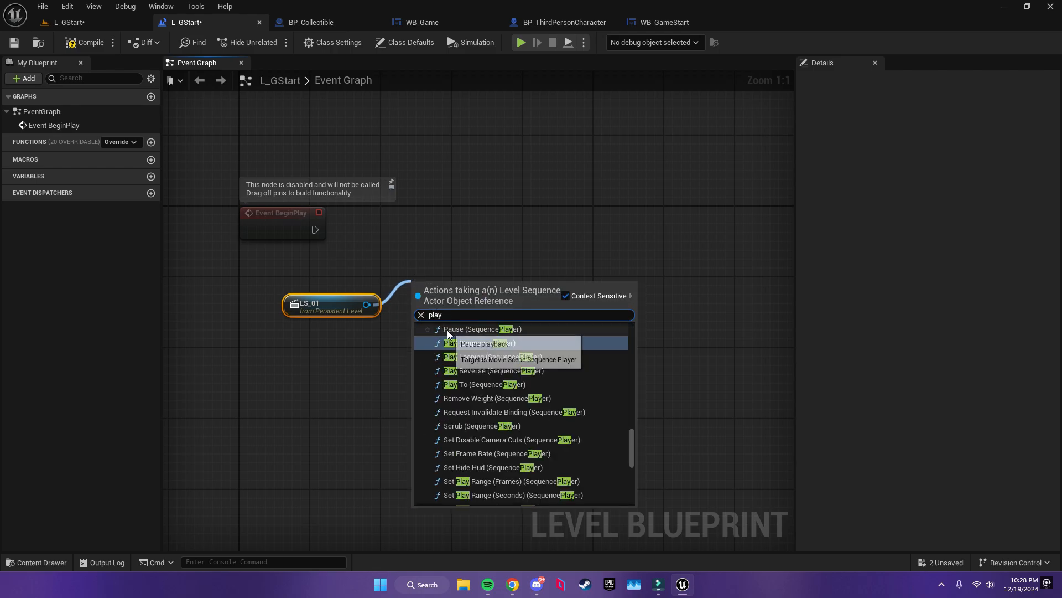
pyautogui.write(' seq')
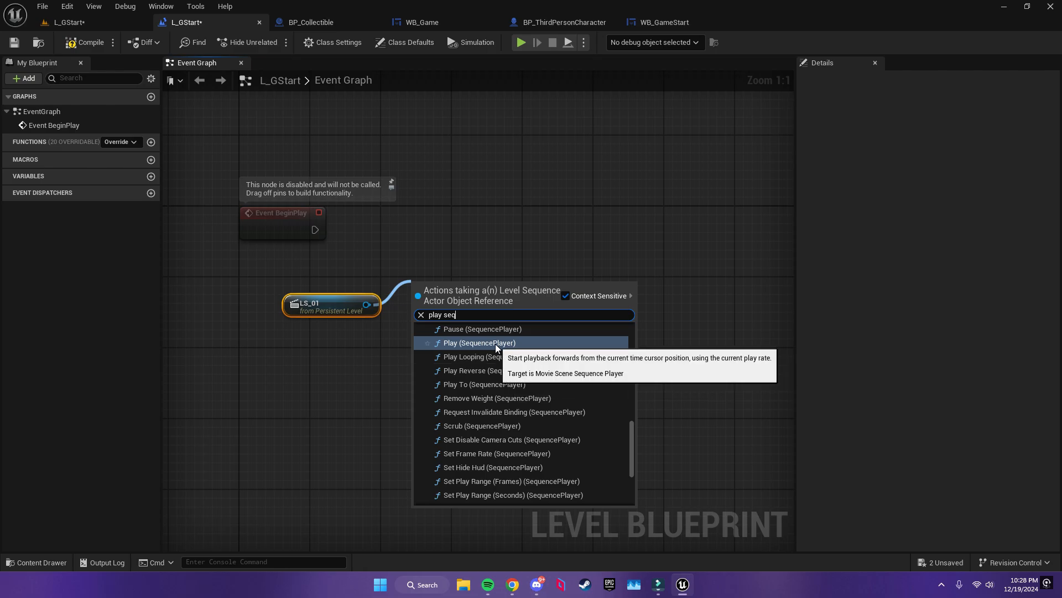
pyautogui.click(494, 344)
pyautogui.moveTo(493, 343); pyautogui.dragTo(627, 235)
pyautogui.click(596, 330)
pyautogui.click(481, 242)
pyautogui.moveTo(447, 305); pyautogui.dragTo(615, 297)
pyautogui.moveTo(659, 343); pyautogui.dragTo(631, 238)
pyautogui.moveTo(634, 238); pyautogui.dragTo(429, 237)
pyautogui.click(442, 343)
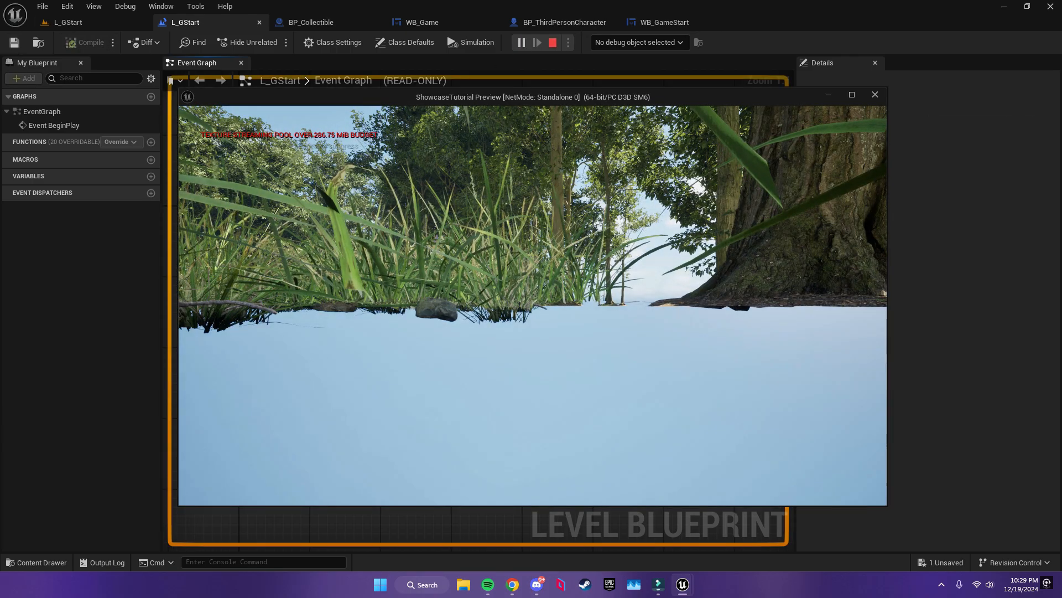
pyautogui.press('Escape')
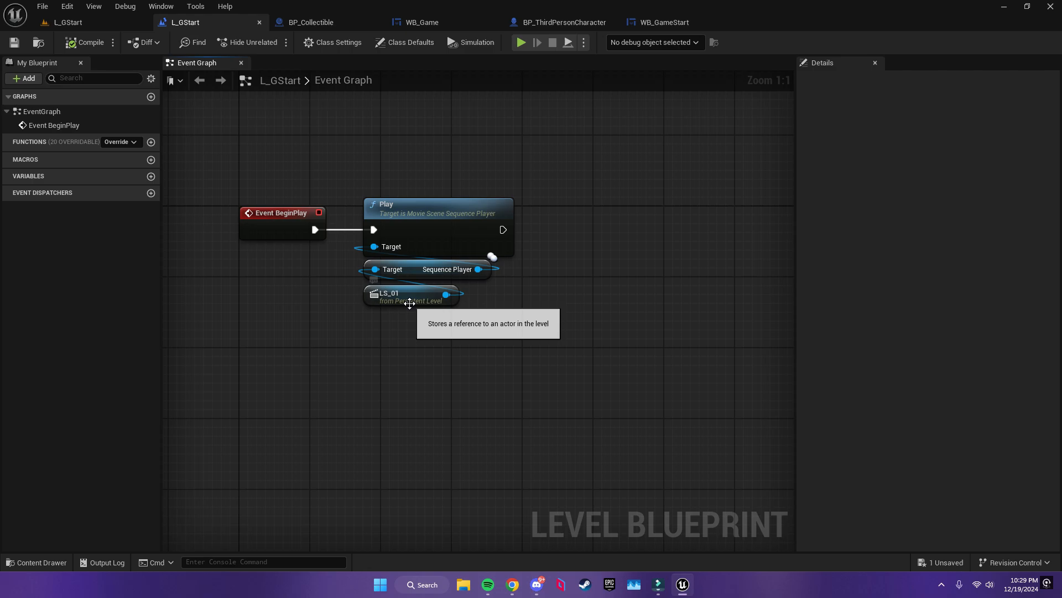
# - Replace the Play node with a Play Looping node on the LS_01 sequence player, run from Event BeginPlay, and test the level
pyautogui.moveTo(507, 239); pyautogui.dragTo(567, 230)
pyautogui.click(456, 296)
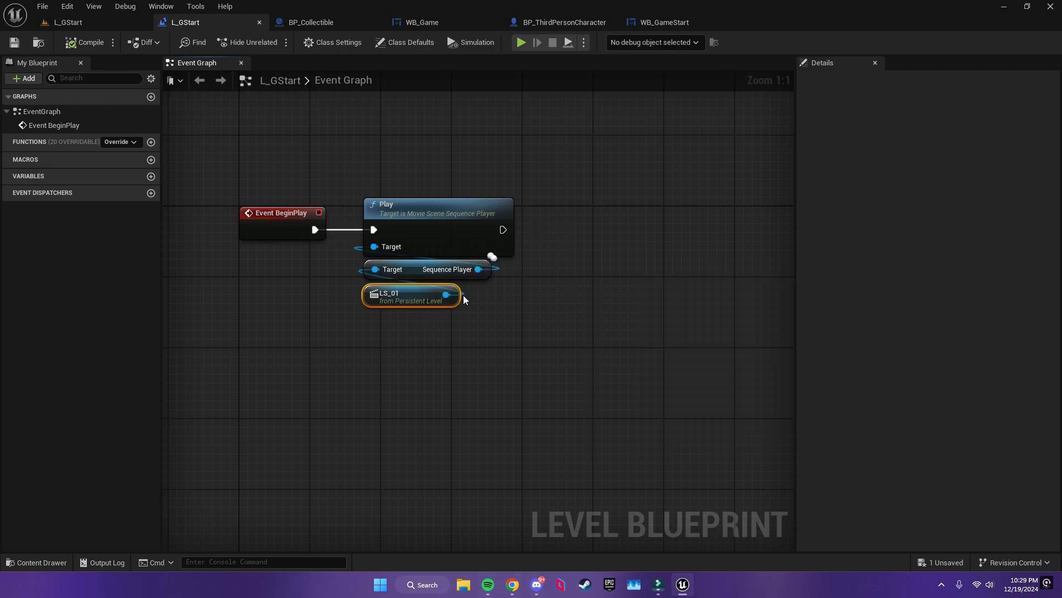
pyautogui.moveTo(478, 269); pyautogui.dragTo(536, 294)
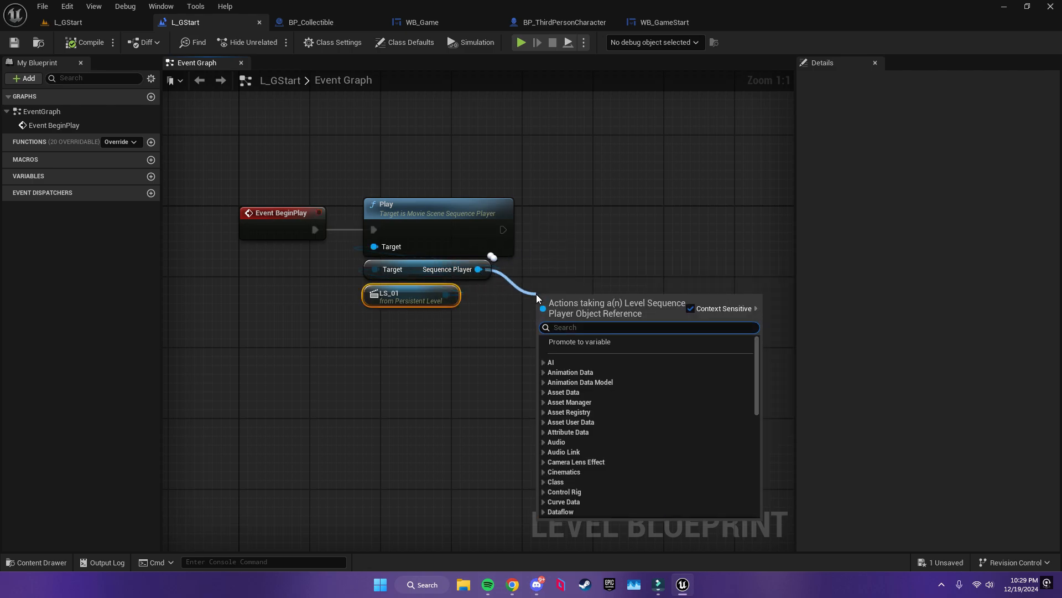
pyautogui.write('play')
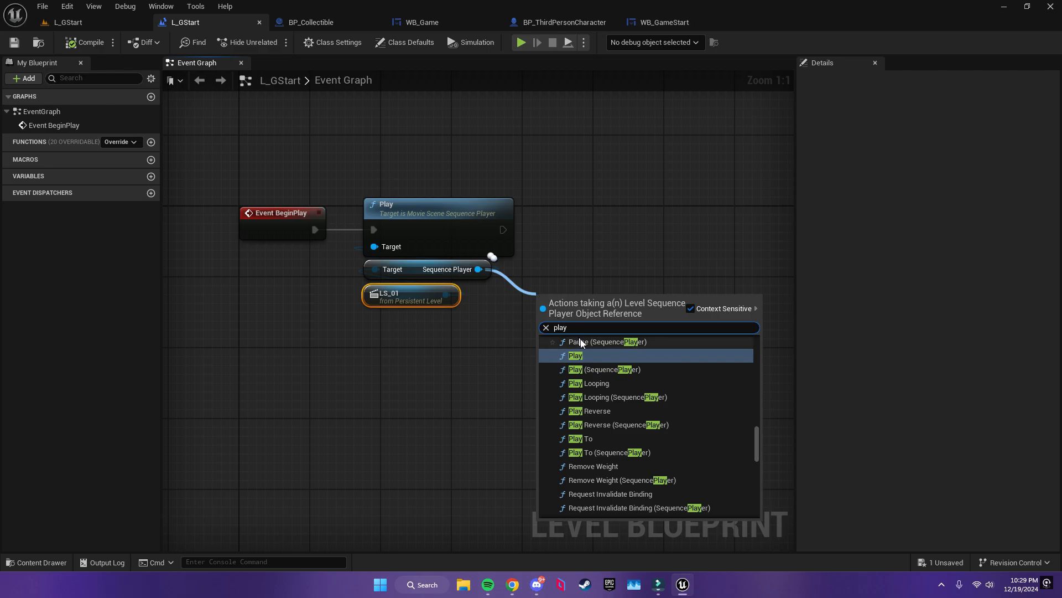
pyautogui.click(598, 383)
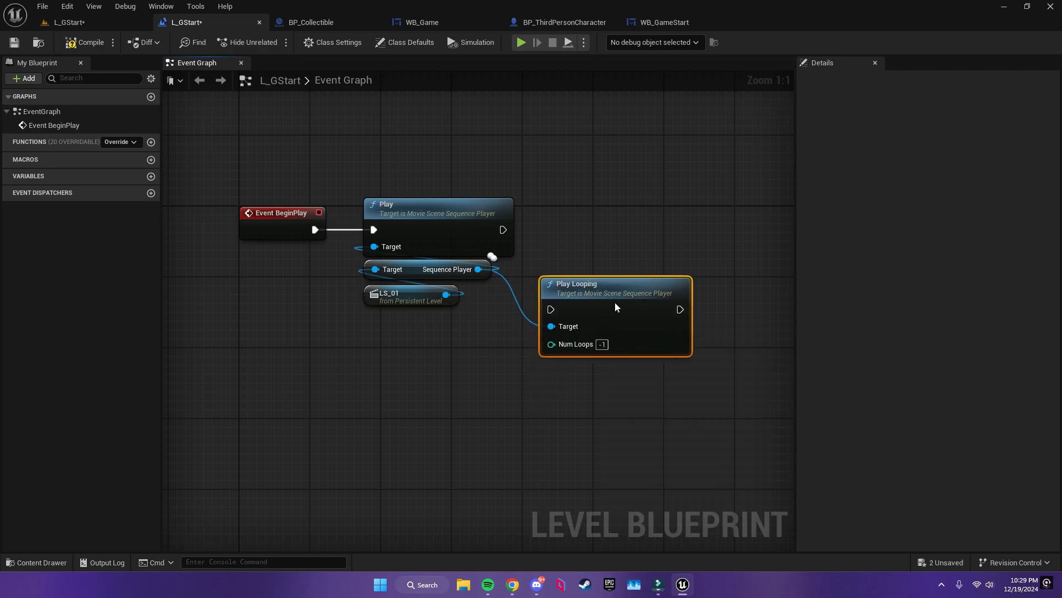
pyautogui.moveTo(616, 307); pyautogui.dragTo(599, 225)
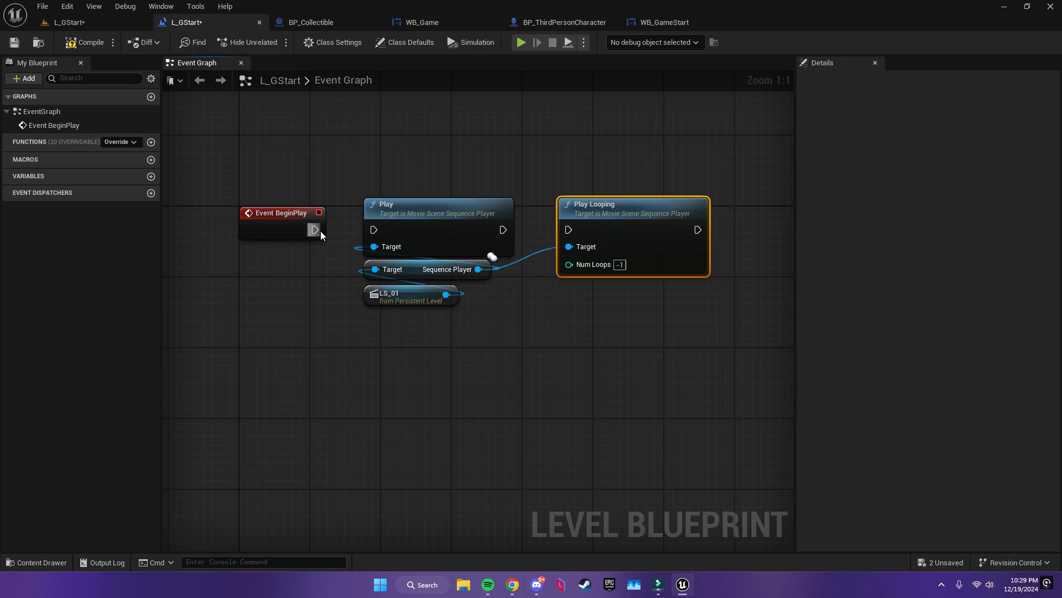
pyautogui.hotkey('alt', 'p')
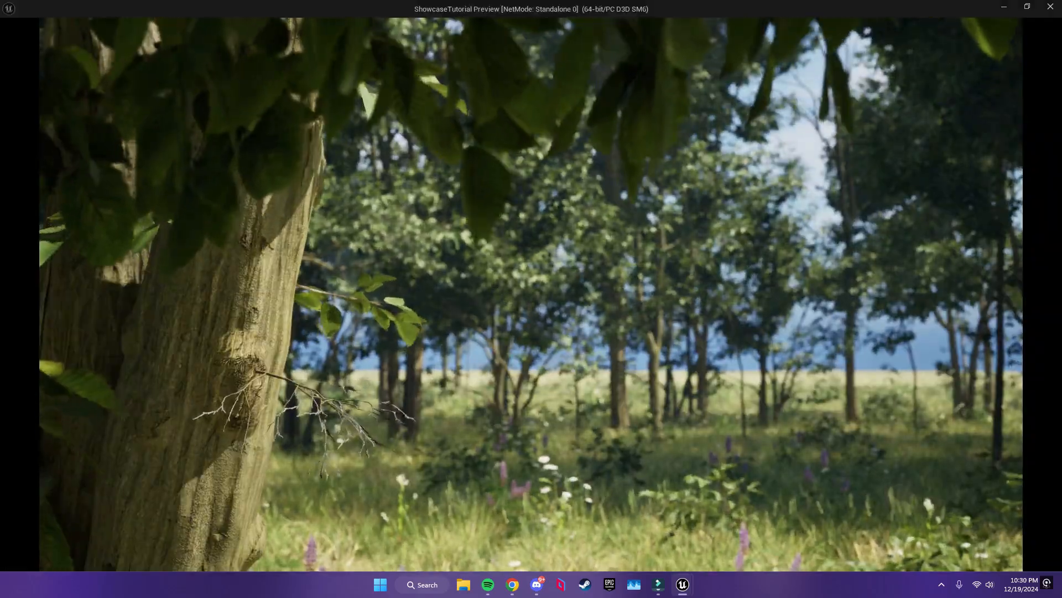
pyautogui.press('Escape')
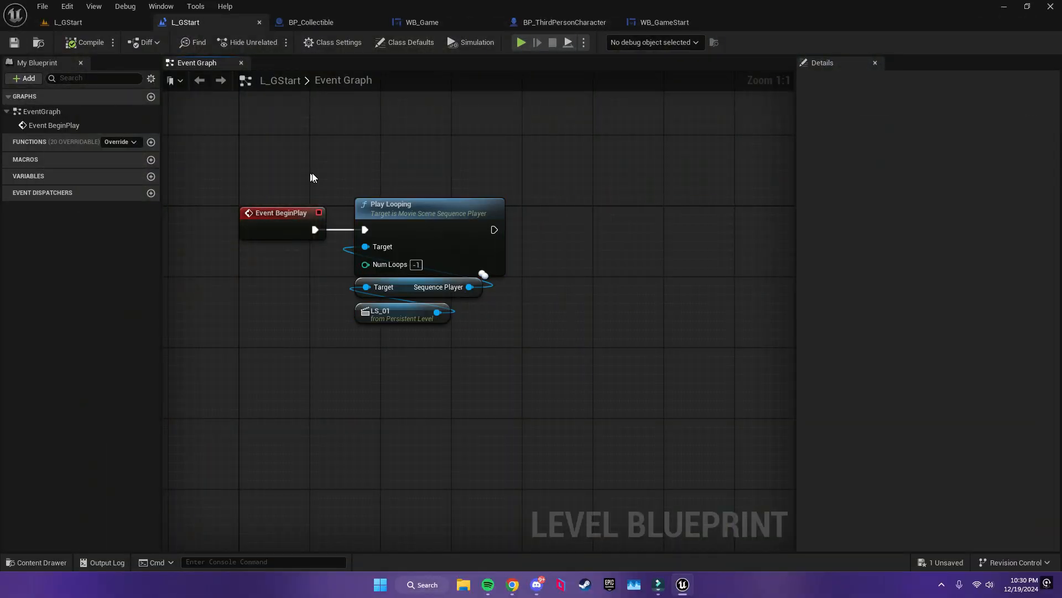
# - Add a Create Widget node after Play Looping and set its class to WB_GameStart
pyautogui.moveTo(457, 201); pyautogui.dragTo(337, 188, button='right')
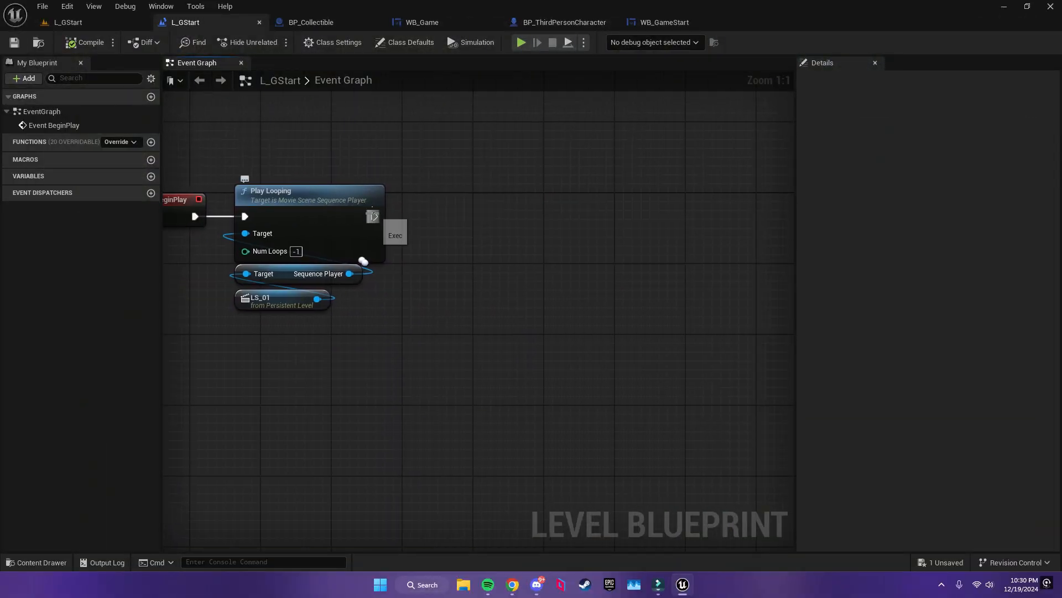
pyautogui.moveTo(458, 216); pyautogui.dragTo(458, 216)
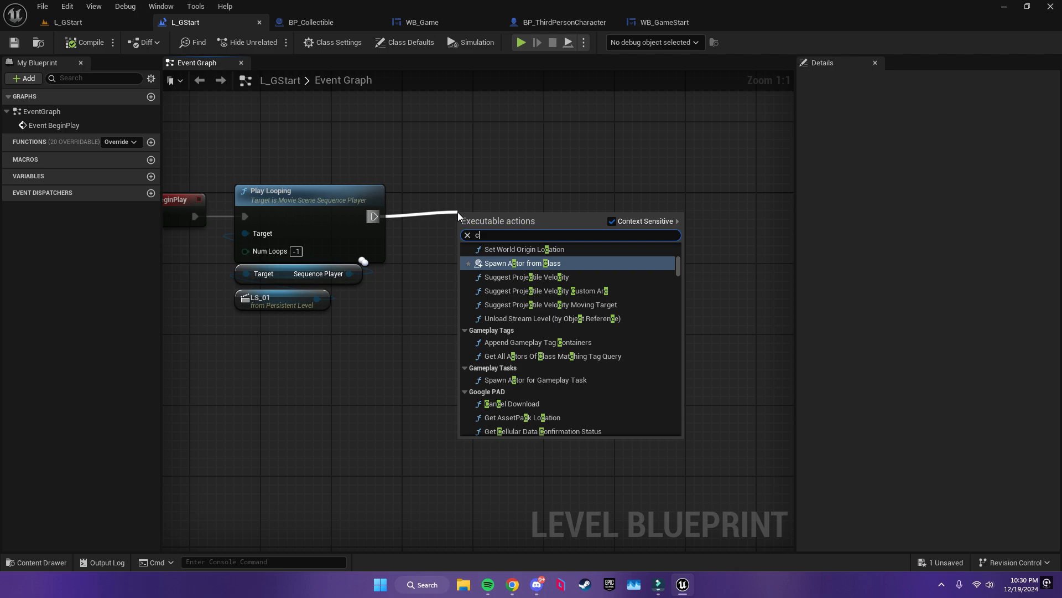
pyautogui.write('create')
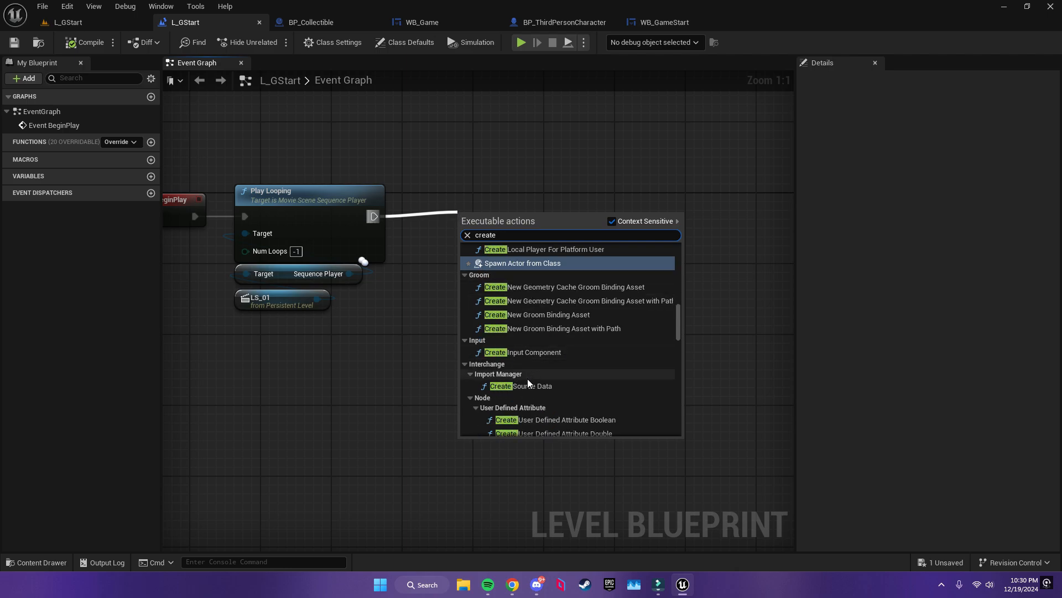
pyautogui.scroll(1, 533, 281)
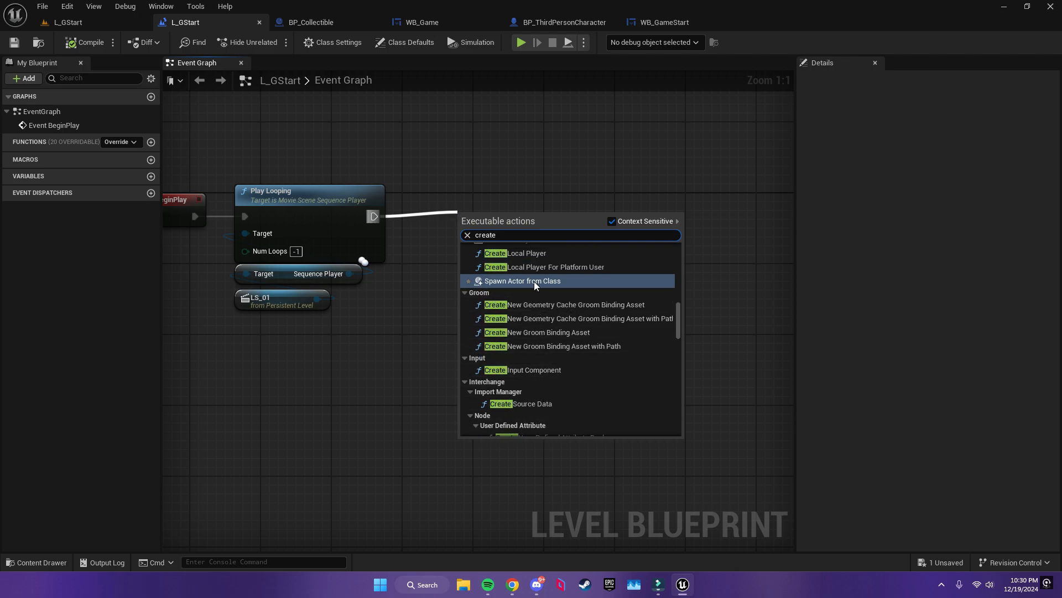
pyautogui.write('wid')
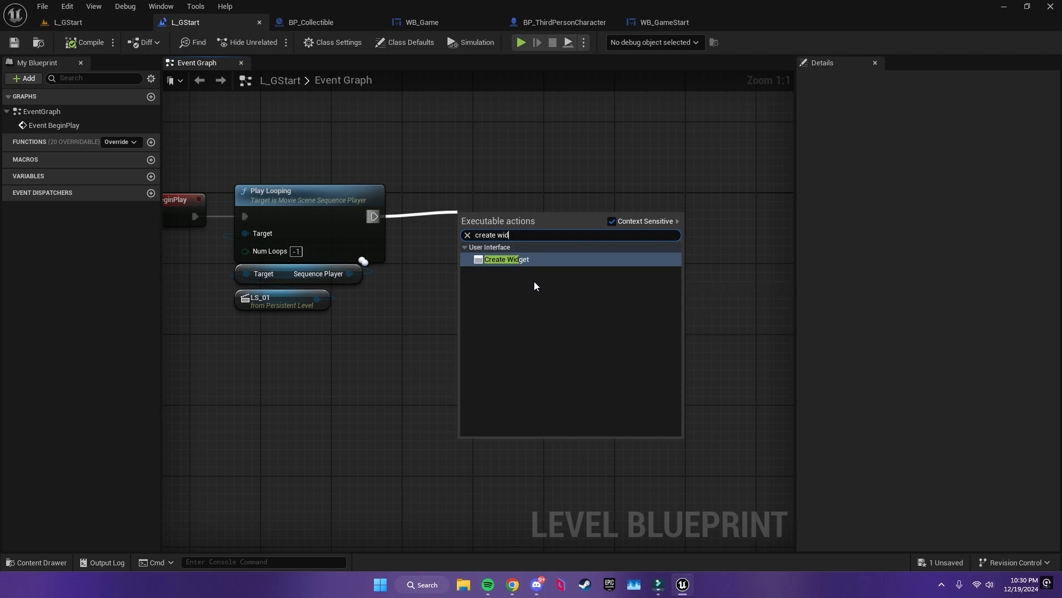
pyautogui.click(527, 260)
pyautogui.moveTo(525, 239); pyautogui.dragTo(513, 223)
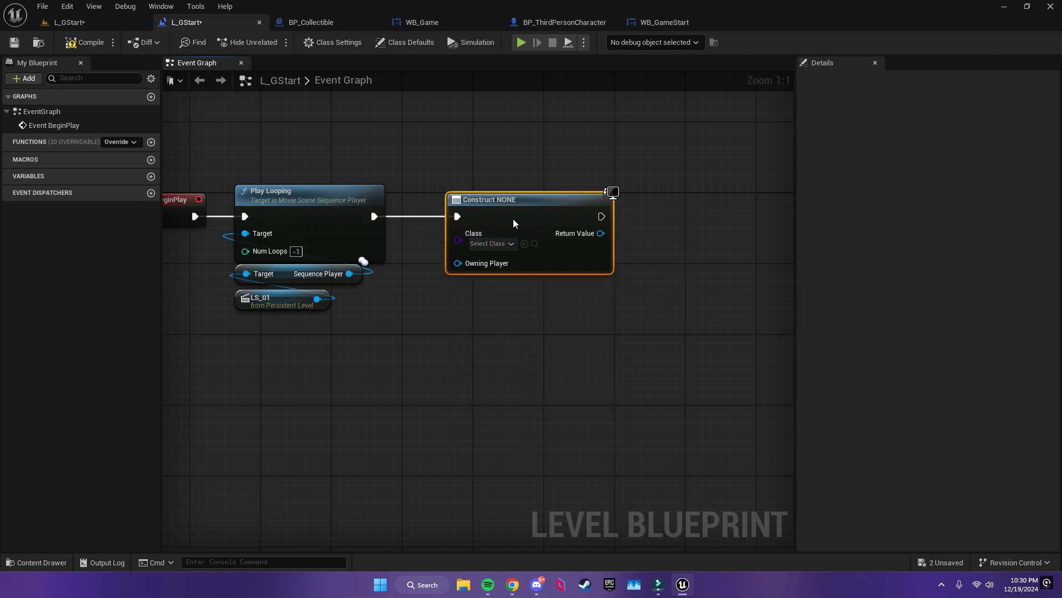
pyautogui.click(483, 245)
pyautogui.scroll(-2, 522, 396)
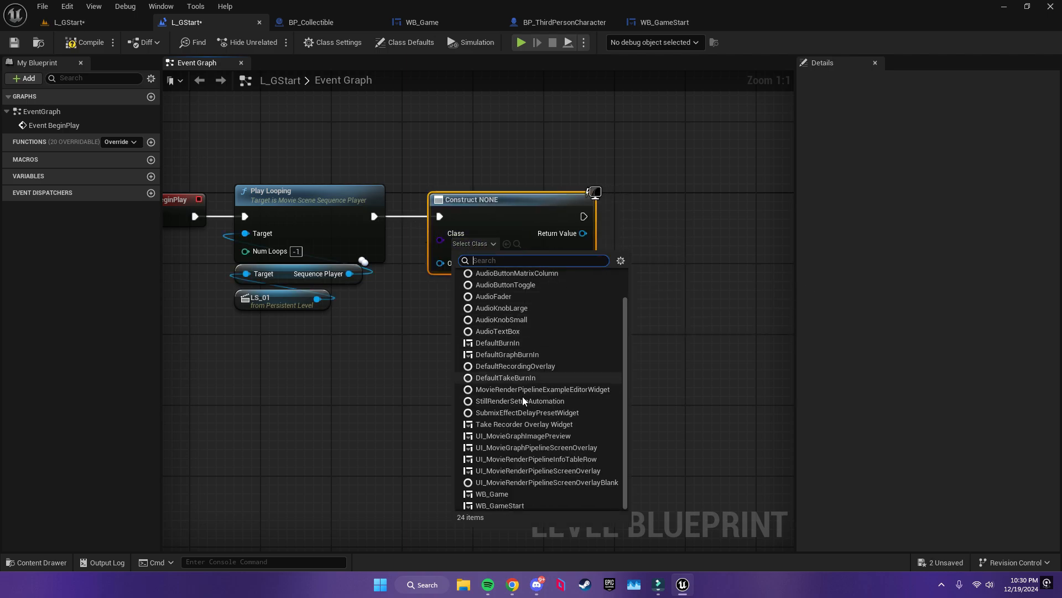
pyautogui.click(503, 505)
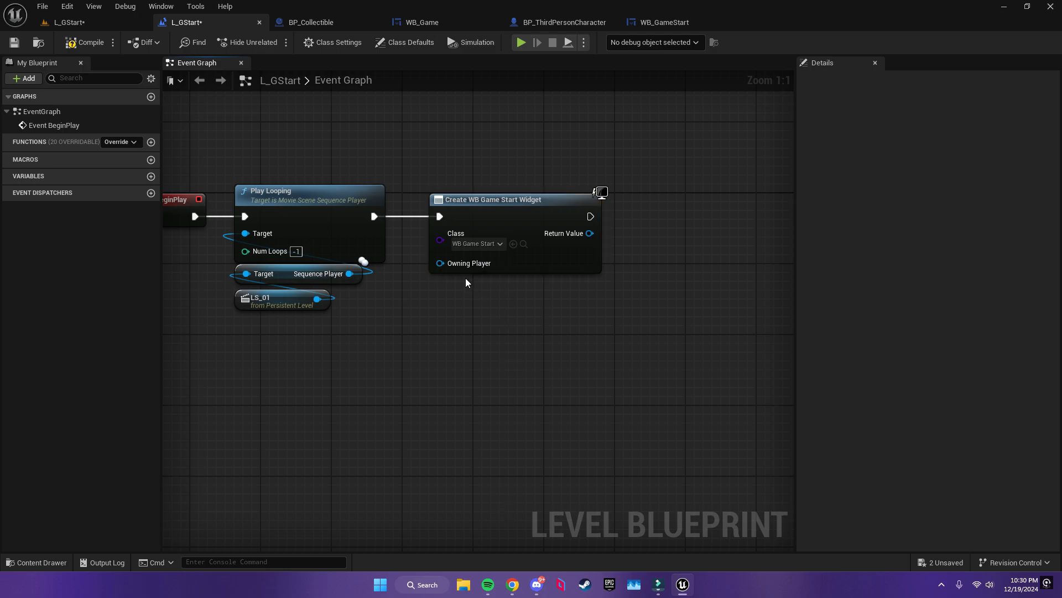
# - Feed the widget node's Owning Player from a Get Player Controller node
pyautogui.moveTo(465, 301); pyautogui.dragTo(465, 303)
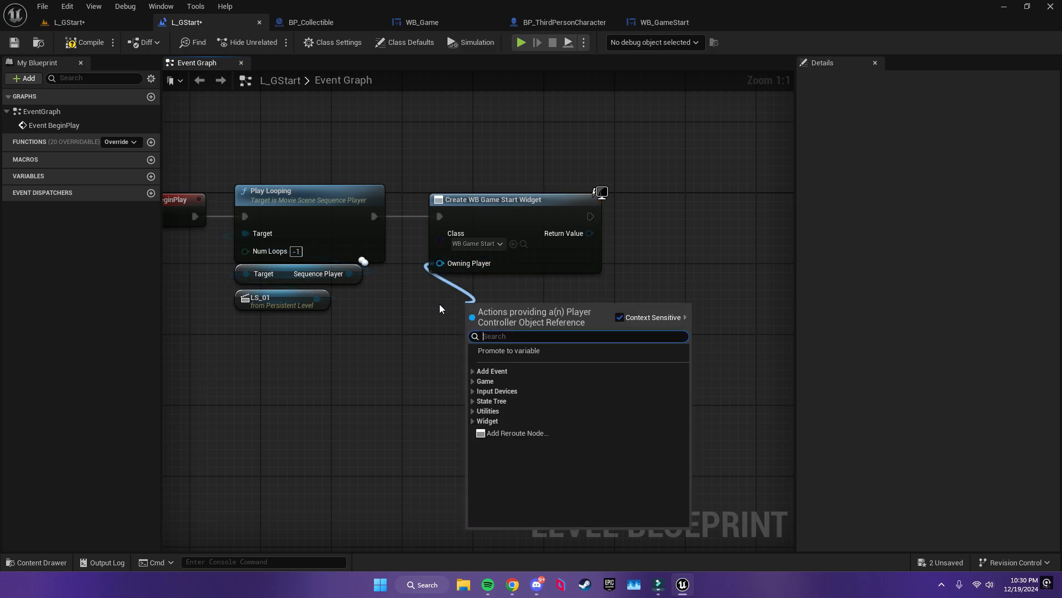
pyautogui.write('get pl')
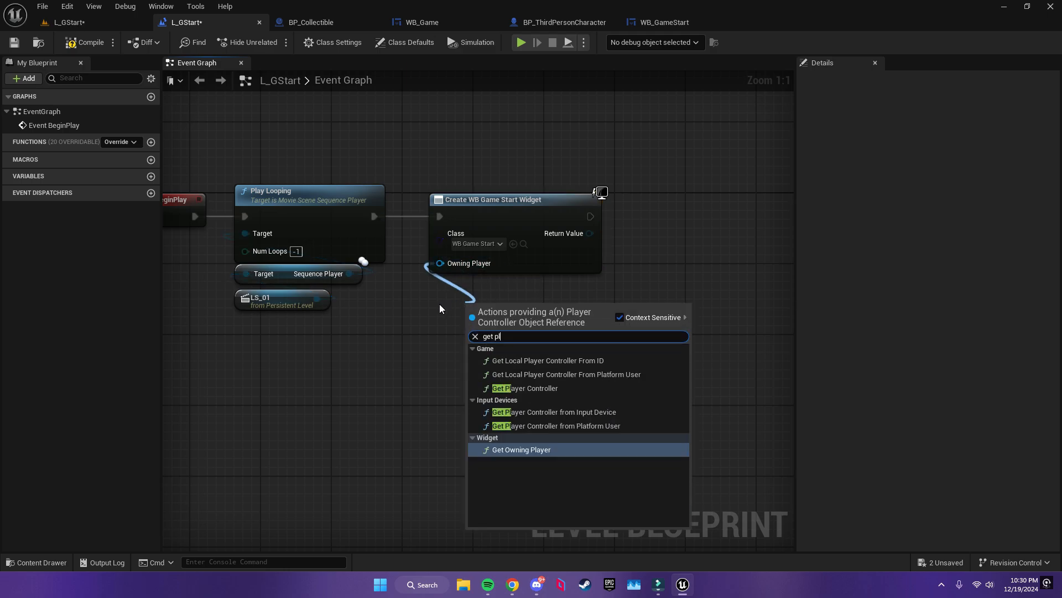
pyautogui.write('ayer')
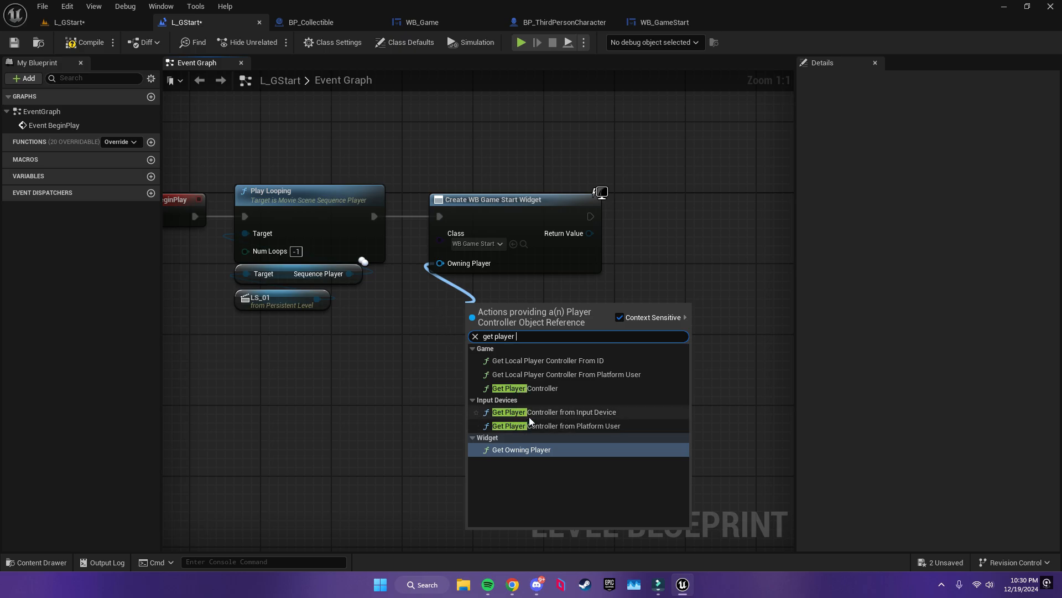
pyautogui.click(531, 388)
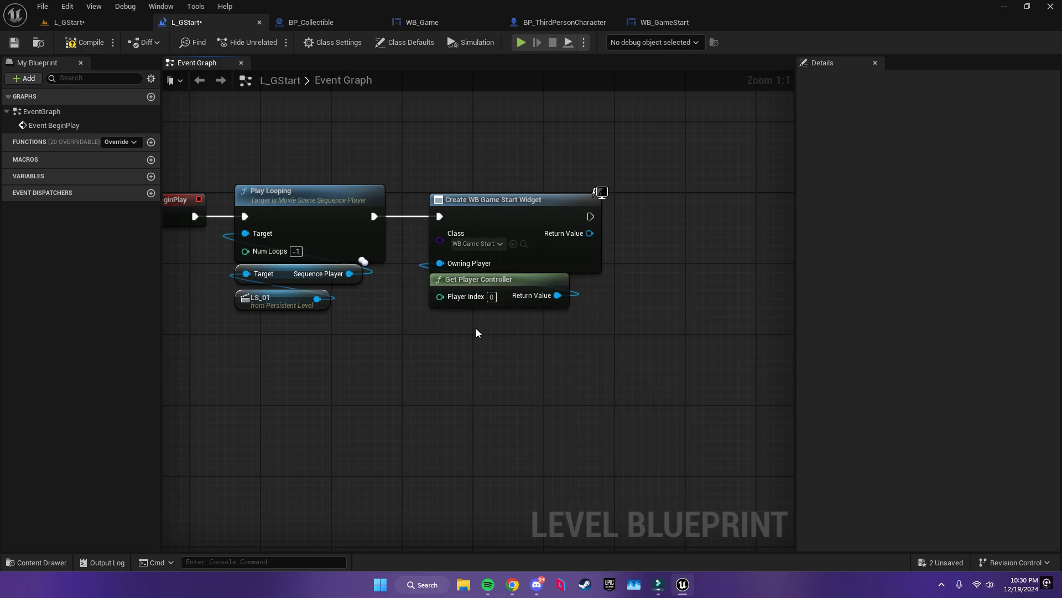
# - Add an Add to Viewport node from the return value of the Create WB Game Start Widget node
pyautogui.moveTo(627, 325); pyautogui.dragTo(535, 336, button='right')
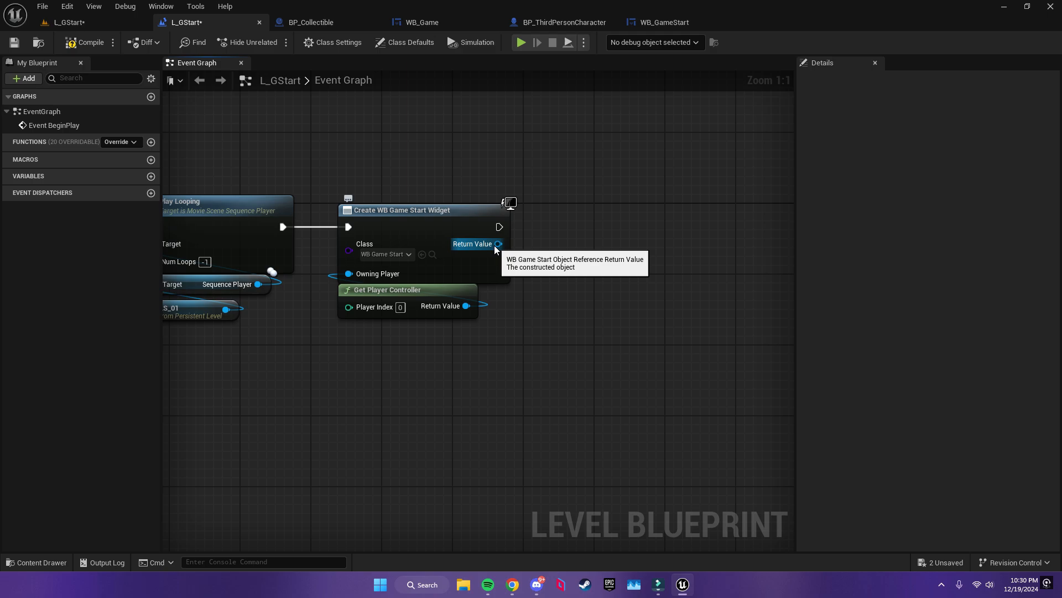
pyautogui.moveTo(569, 252); pyautogui.dragTo(569, 252)
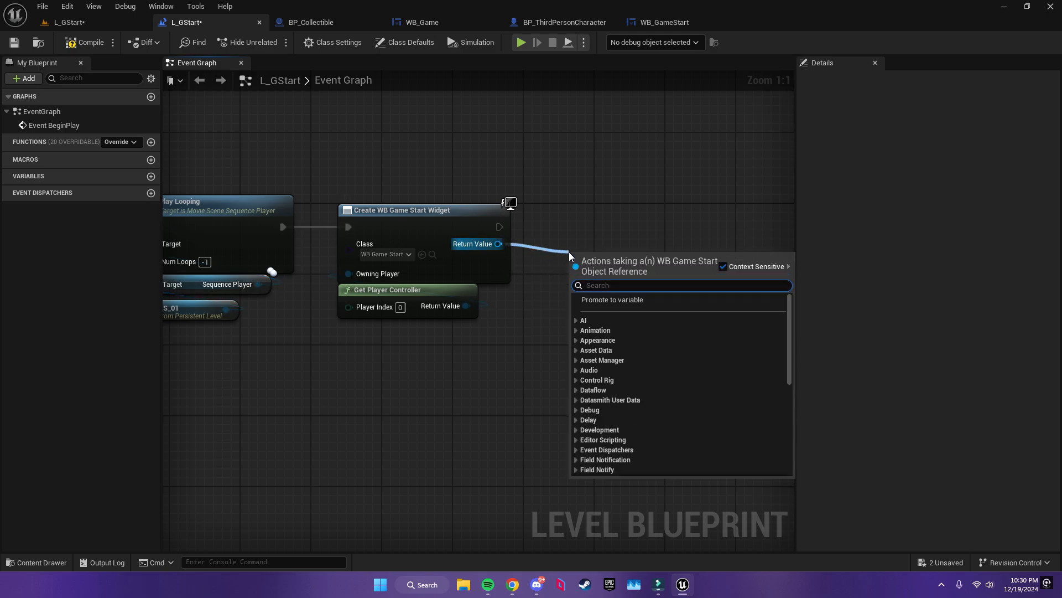
pyautogui.write('add to')
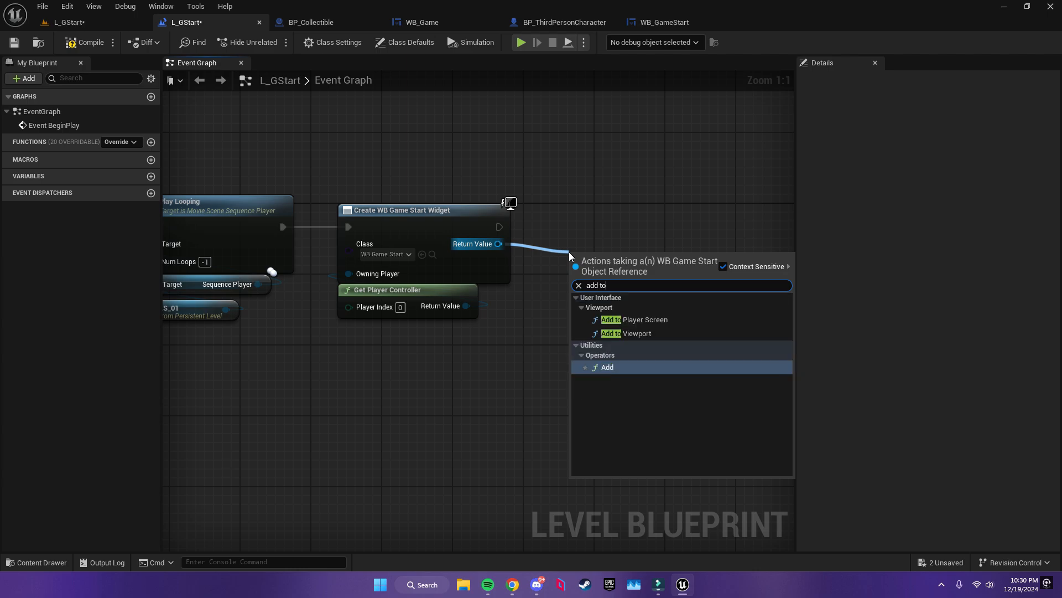
pyautogui.click(628, 332)
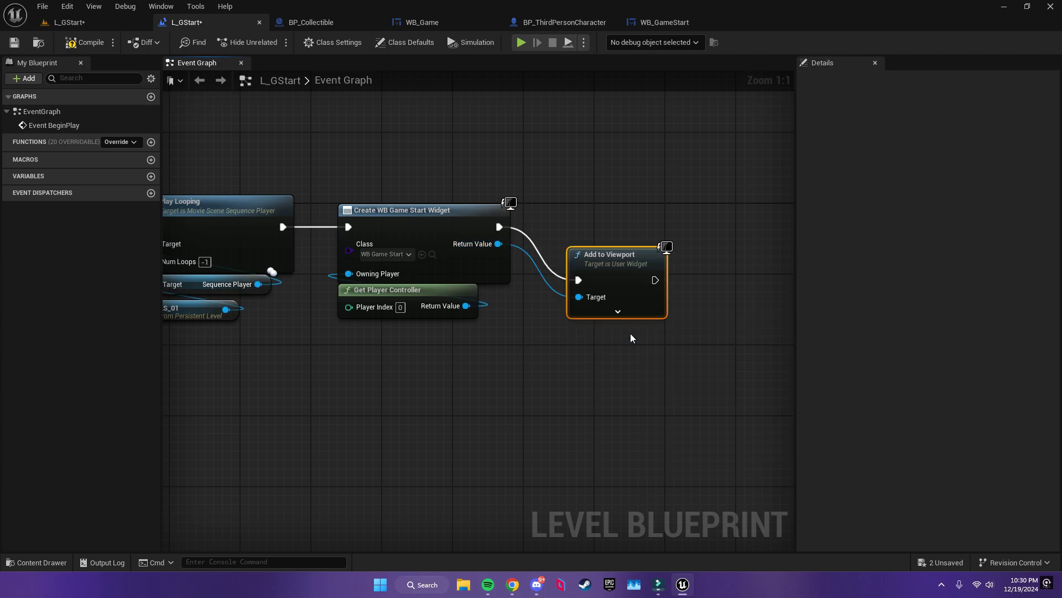
# - Line up the Add to Viewport node with the Create WB Game Start Widget node and return to the L_GStart level
pyautogui.moveTo(625, 260); pyautogui.dragTo(606, 223)
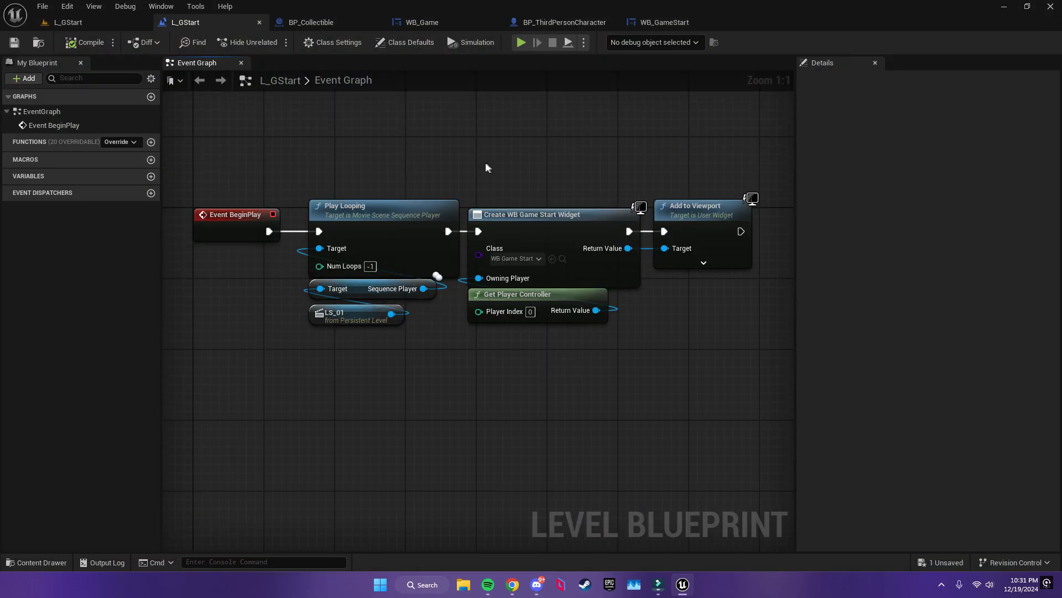
pyautogui.click(68, 22)
pyautogui.click(45, 400)
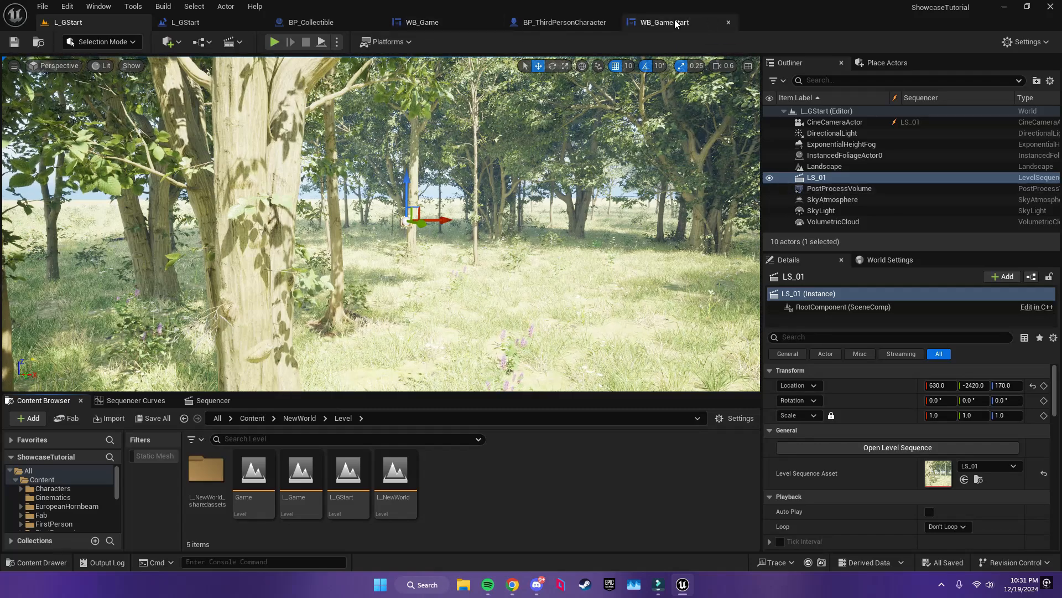
# - Open the WB_GameStart widget and scrub the Start animation's playhead near the beginning of the background blur's Blur Strength track
pyautogui.click(675, 23)
pyautogui.click(401, 173)
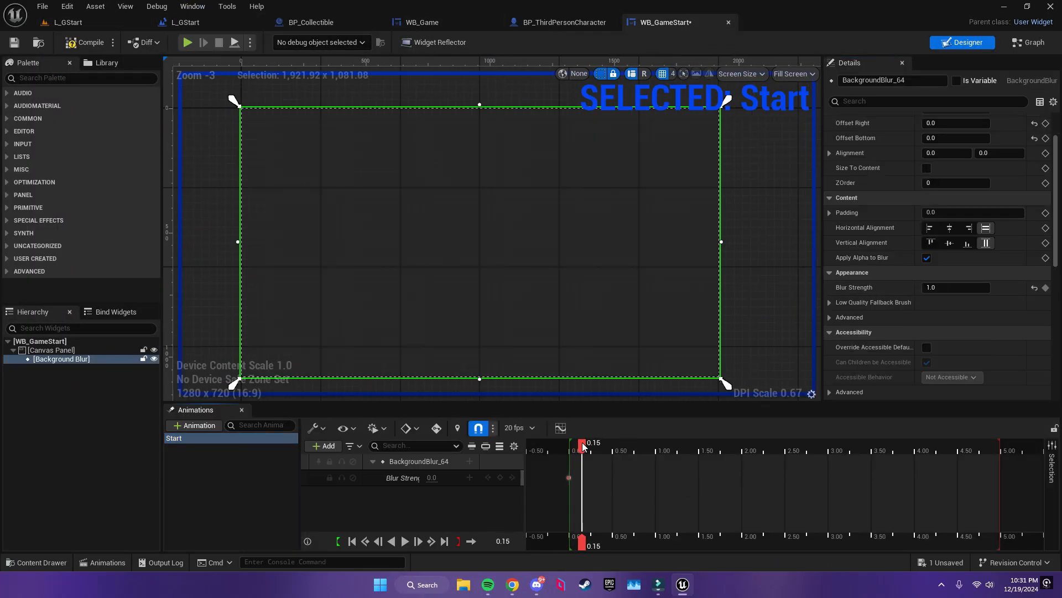
pyautogui.moveTo(583, 447); pyautogui.dragTo(579, 448)
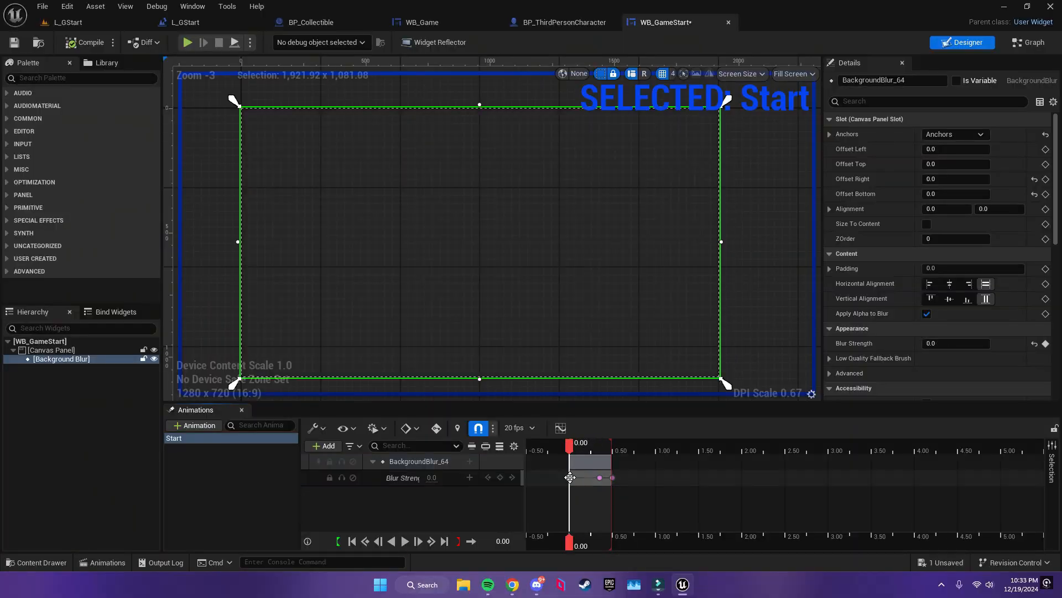
# - Add a Vertical Box to WB_GameStart and parent it directly to the Canvas Panel
pyautogui.click(72, 78)
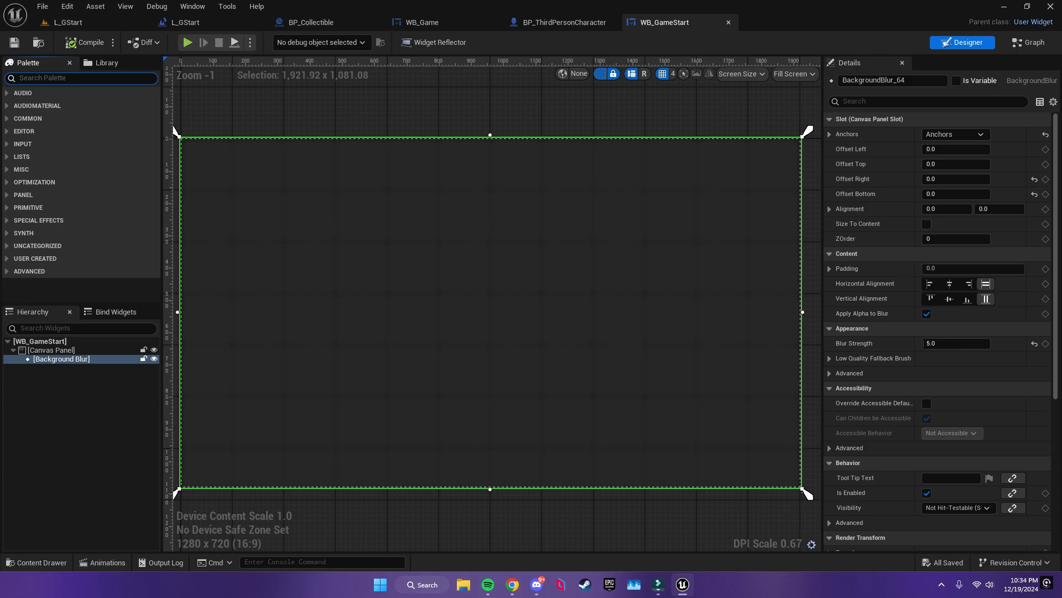
pyautogui.write('vertica')
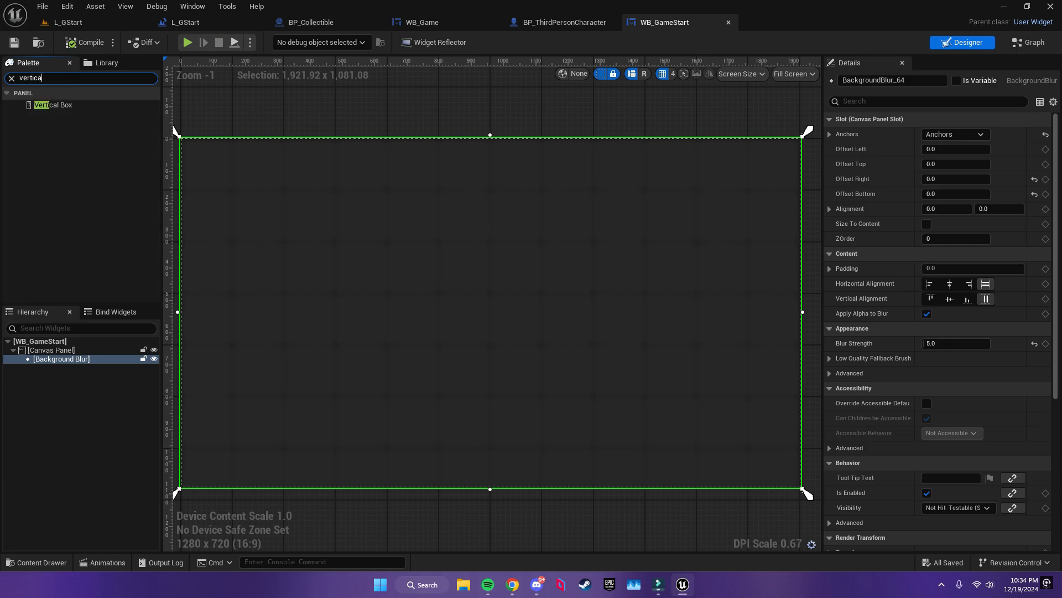
pyautogui.moveTo(53, 105); pyautogui.dragTo(479, 313)
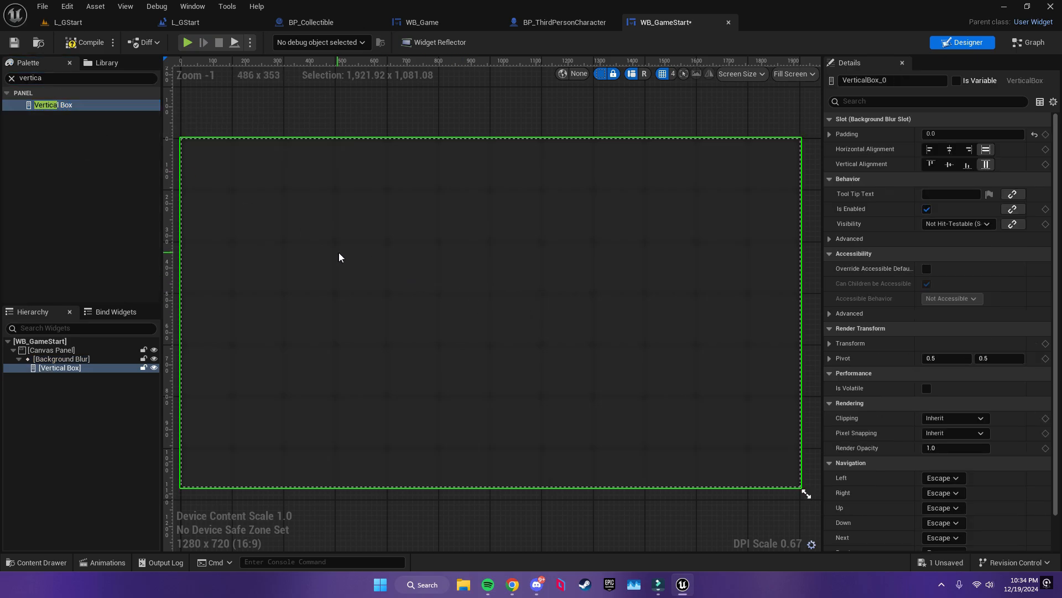
pyautogui.moveTo(339, 257); pyautogui.dragTo(375, 247, button='right')
pyautogui.click(67, 369)
pyautogui.scroll(-2, 478, 309)
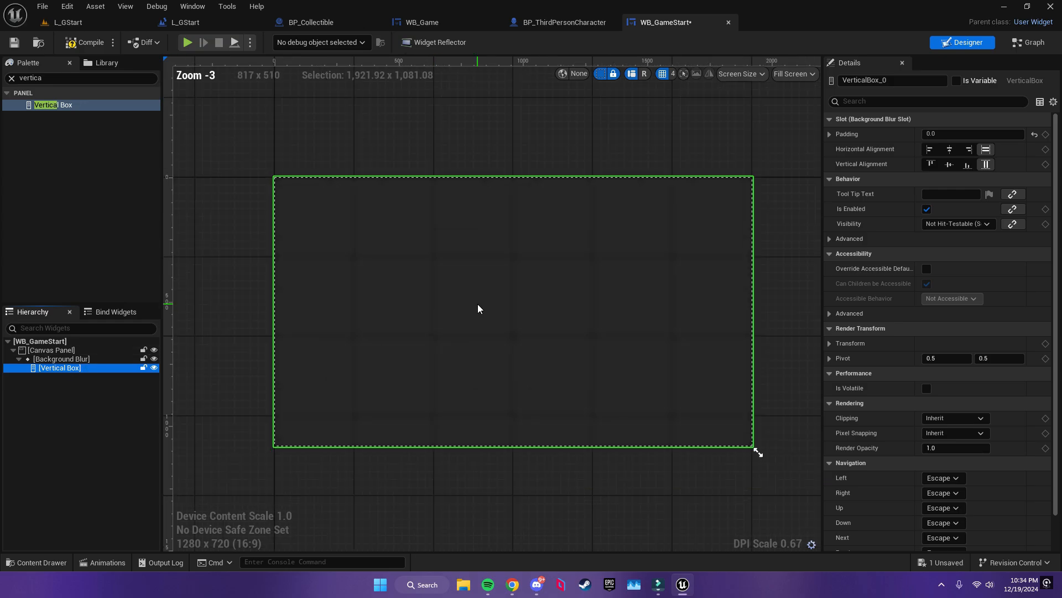
pyautogui.moveTo(59, 368); pyautogui.dragTo(51, 351)
# - Resize the Vertical Box, place it in the canvas's lower-right area, and anchor it to the canvas's bottom-right corner
pyautogui.click(956, 134)
pyautogui.click(961, 205)
pyautogui.scroll(7, 487, 299)
pyautogui.moveTo(386, 262); pyautogui.dragTo(372, 351)
pyautogui.moveTo(477, 300); pyautogui.dragTo(534, 300)
pyautogui.scroll(-5, 487, 299)
pyautogui.moveTo(445, 291); pyautogui.dragTo(633, 378)
pyautogui.click(956, 135)
pyautogui.click(1000, 237)
# - Add two Button widgets stacked inside the Vertical Box
pyautogui.click(44, 78)
pyautogui.write('butto')
pyautogui.moveTo(44, 128); pyautogui.dragTo(570, 349)
pyautogui.moveTo(45, 128); pyautogui.dragTo(548, 326)
# - Place a Text widget inside each button of the Vertical Box and play the level to test it
pyautogui.click(44, 78)
pyautogui.write('text')
pyautogui.moveTo(41, 116); pyautogui.dragTo(548, 335)
pyautogui.click(54, 368)
pyautogui.click(188, 42)
# - In the L_GStart Level Blueprint, add a Set Show Mouse Cursor node from the Get Player Controller return value
pyautogui.click(186, 23)
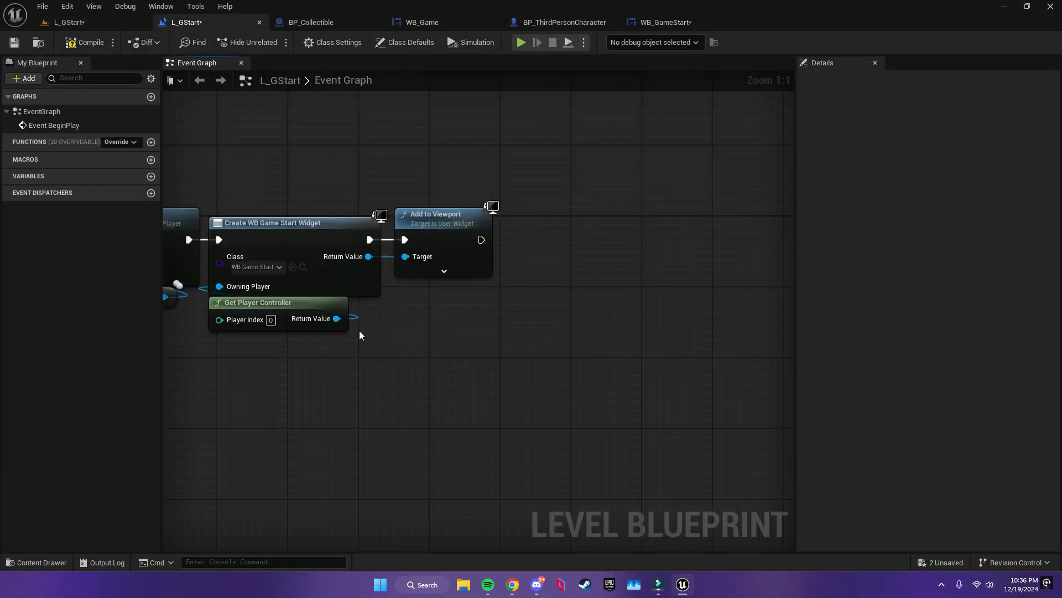
pyautogui.moveTo(336, 318); pyautogui.dragTo(482, 332)
pyautogui.write('set sho')
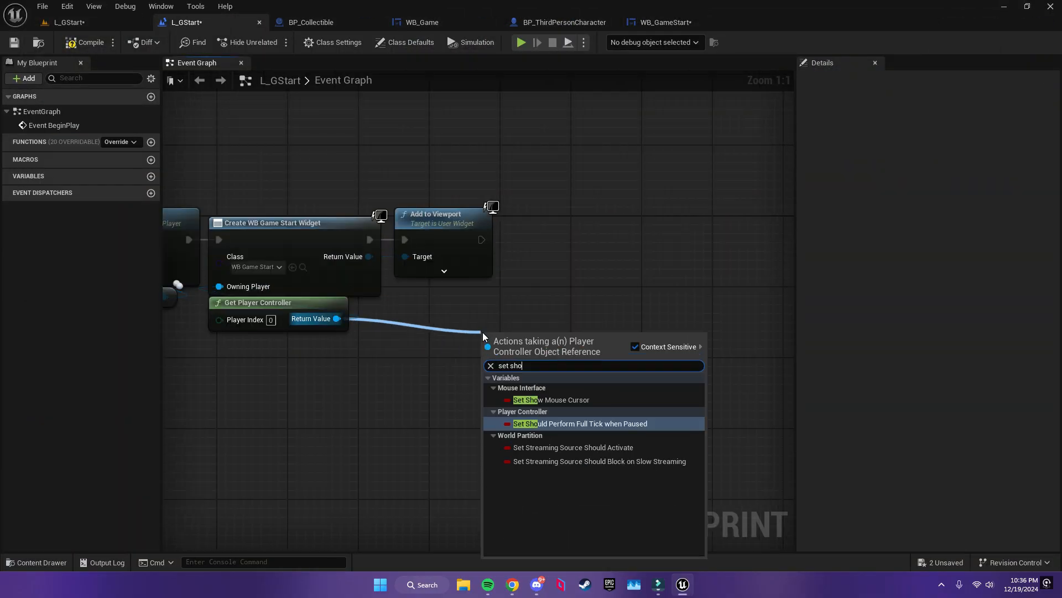
pyautogui.click(548, 400)
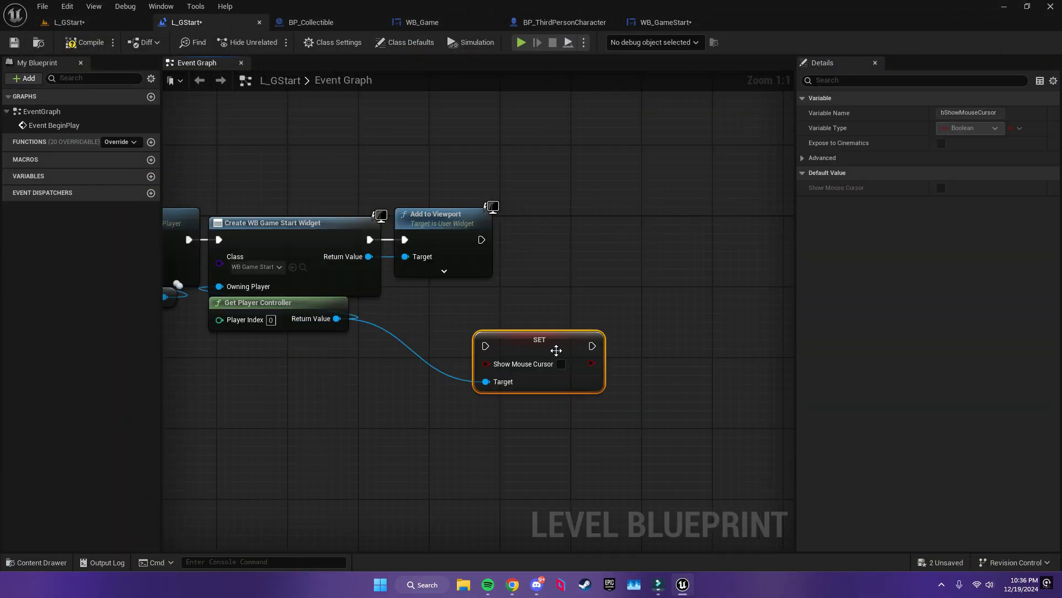
# - Enable Show Mouse Cursor and run its Set node after Add to Viewport, then compile and play-test the level
pyautogui.click(561, 364)
pyautogui.moveTo(486, 346); pyautogui.dragTo(482, 240)
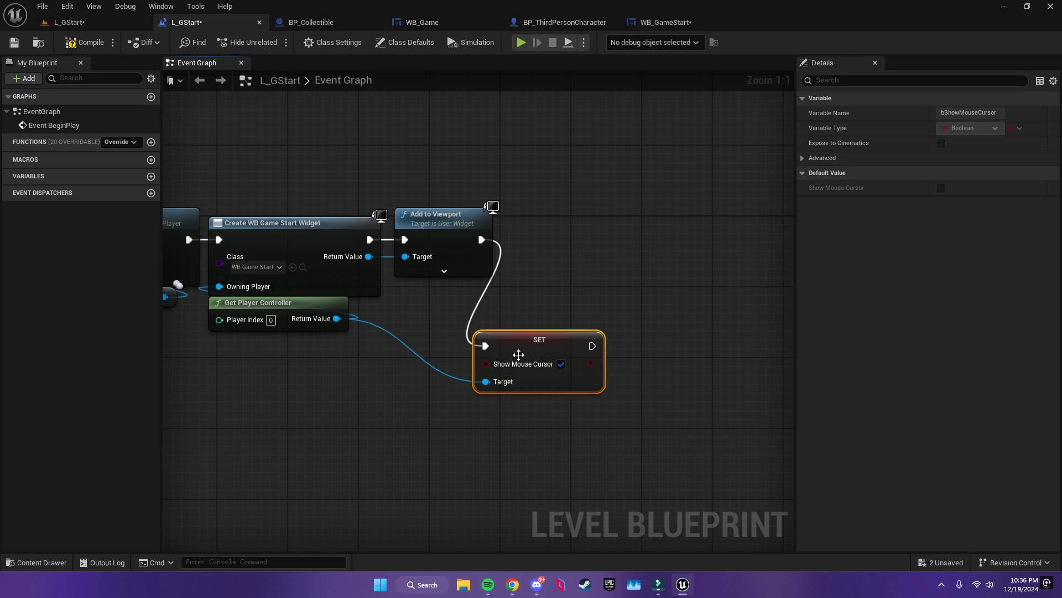
pyautogui.moveTo(518, 354); pyautogui.dragTo(555, 246)
pyautogui.click(84, 42)
pyautogui.click(521, 42)
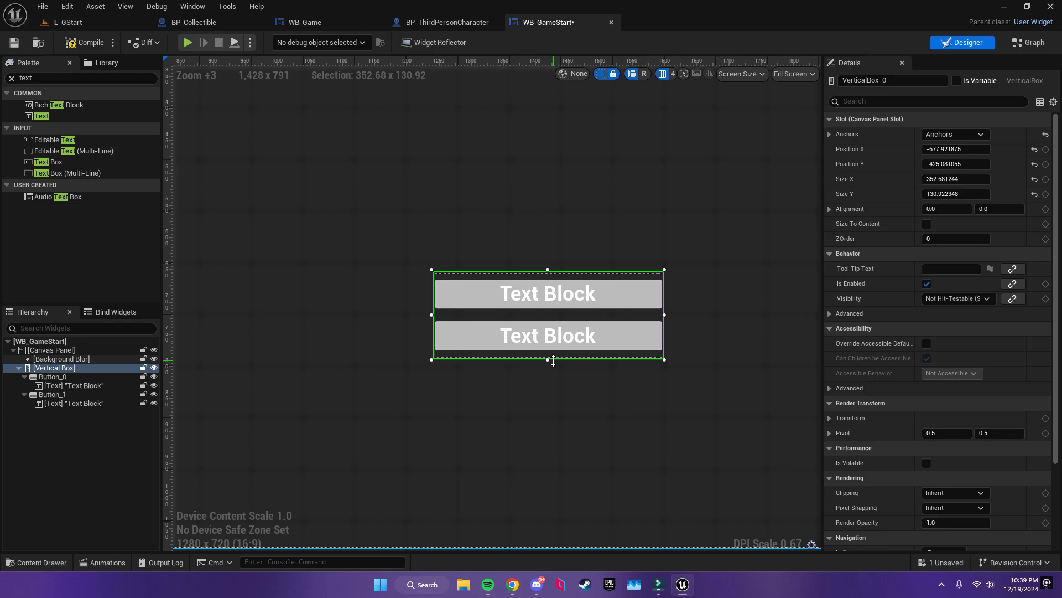
# - Trim the Vertical Box's height to about 129 and tint the upper button's Normal style a translucent teal
pyautogui.moveTo(553, 361); pyautogui.dragTo(553, 359)
pyautogui.scroll(-3, 542, 348)
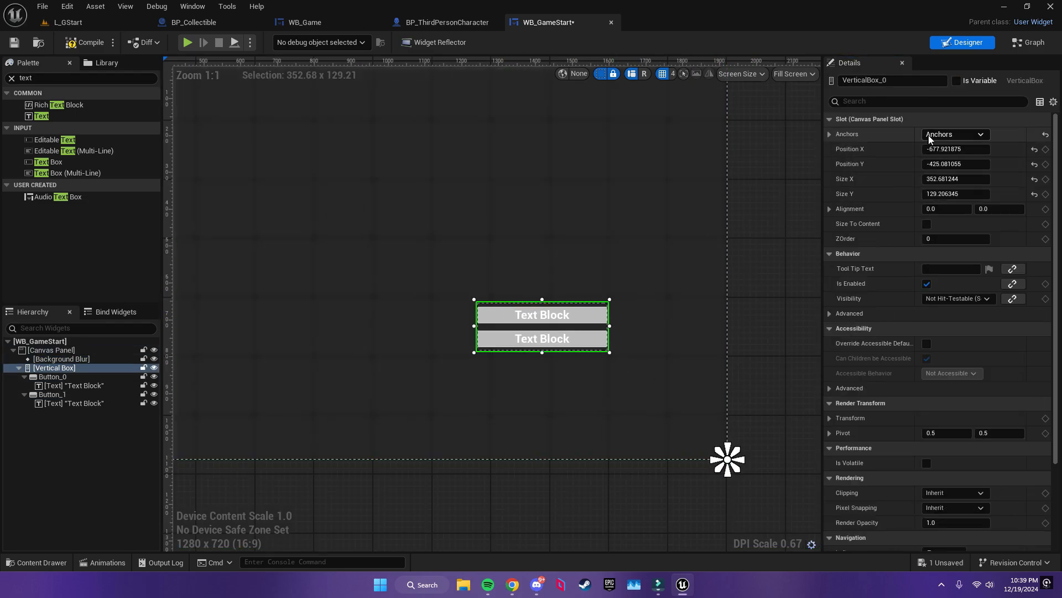
pyautogui.click(600, 315)
pyautogui.click(839, 283)
pyautogui.click(938, 344)
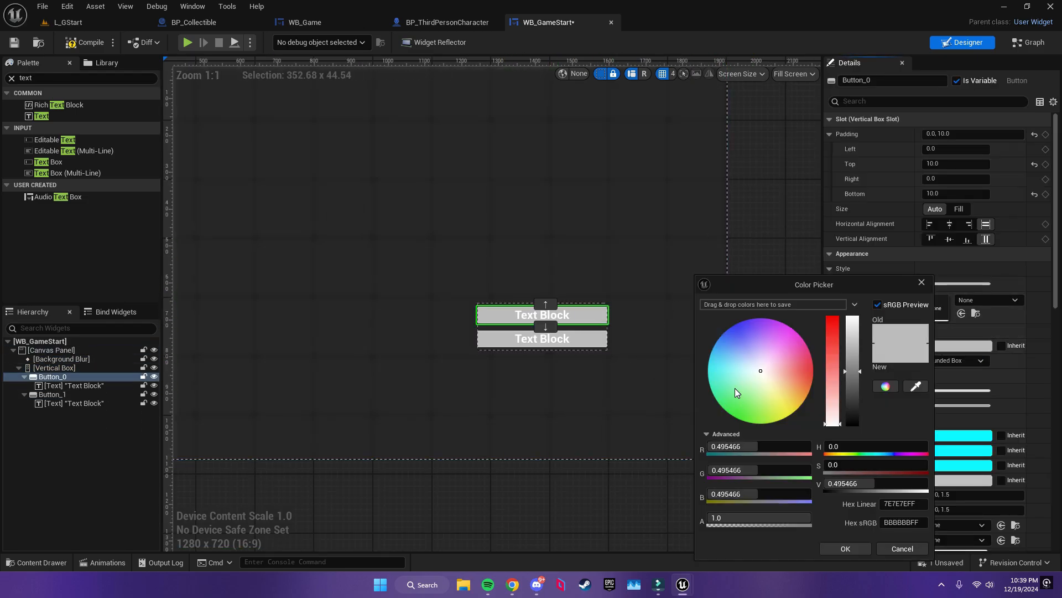
# - Tint the upper button's Hovered and Pressed styles teal to match its Normal style
pyautogui.click(838, 284)
pyautogui.click(838, 299)
pyautogui.click(958, 360)
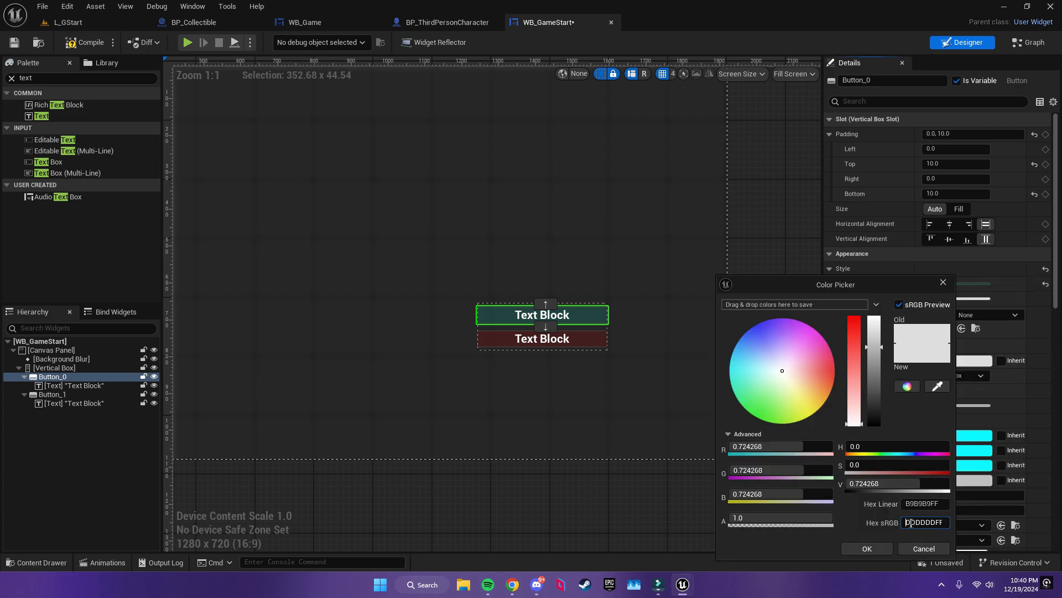
pyautogui.click(942, 375)
# - Tint the lower button's Hovered and Pressed styles red to match its Normal style
pyautogui.click(592, 339)
pyautogui.click(971, 360)
pyautogui.click(947, 376)
pyautogui.moveTo(934, 522); pyautogui.dragTo(858, 520)
# - Give the upper button's Normal style a black outline with a width of 3 and compile the widget
pyautogui.click(583, 318)
pyautogui.moveTo(583, 318); pyautogui.dragTo(705, 338, button='right')
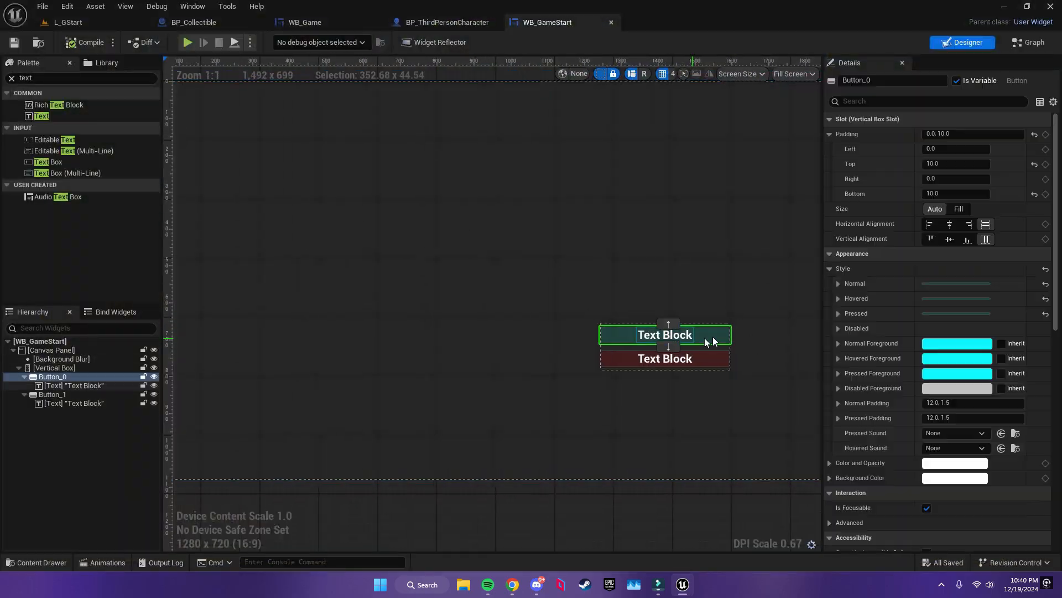
pyautogui.click(839, 283)
pyautogui.click(941, 271)
pyautogui.click(844, 548)
pyautogui.scroll(6, 738, 337)
pyautogui.moveTo(936, 285); pyautogui.dragTo(958, 286)
pyautogui.write('3')
pyautogui.click(653, 232)
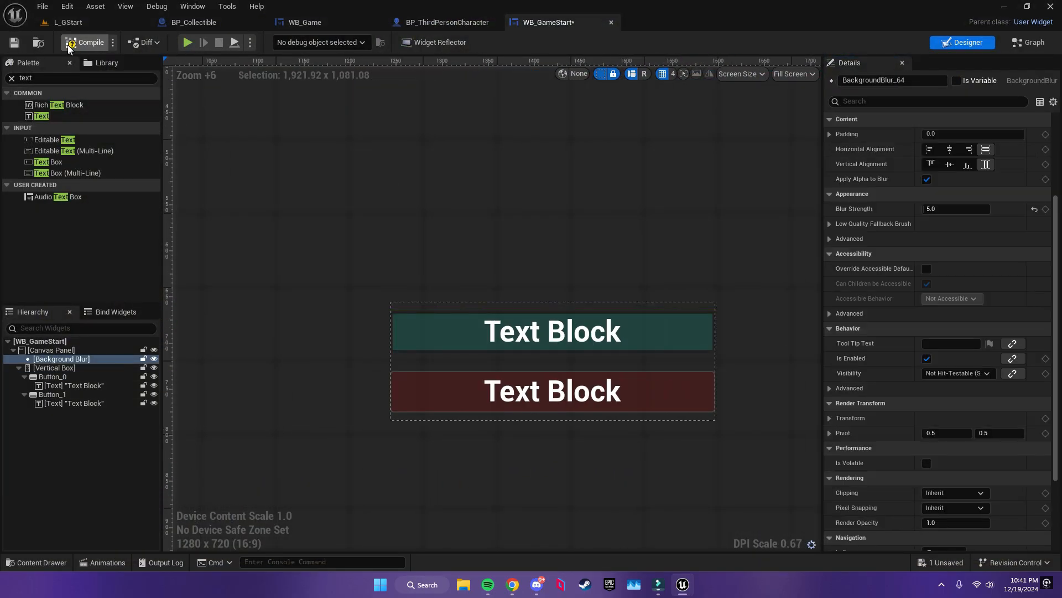
pyautogui.click(84, 43)
# - Set the upper button's outline width to 4, compile and save, and select the lower button for styling
pyautogui.click(637, 332)
pyautogui.click(954, 286)
pyautogui.write('4')
pyautogui.click(84, 42)
pyautogui.click(15, 43)
pyautogui.click(637, 391)
pyautogui.click(831, 149)
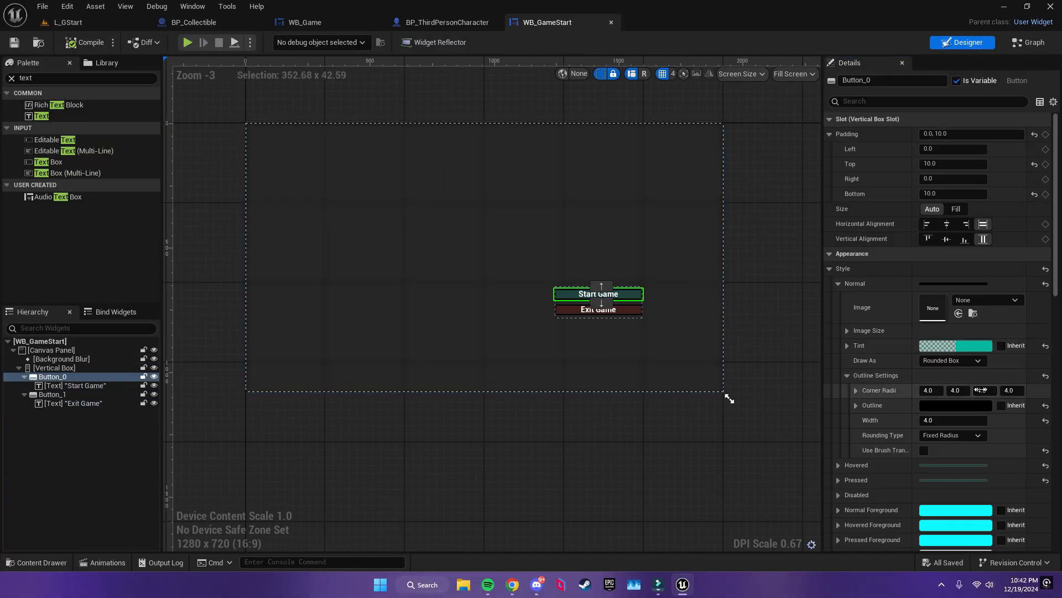
# - Add an On Clicked event for the Start Game button
pyautogui.scroll(-3, 895, 184)
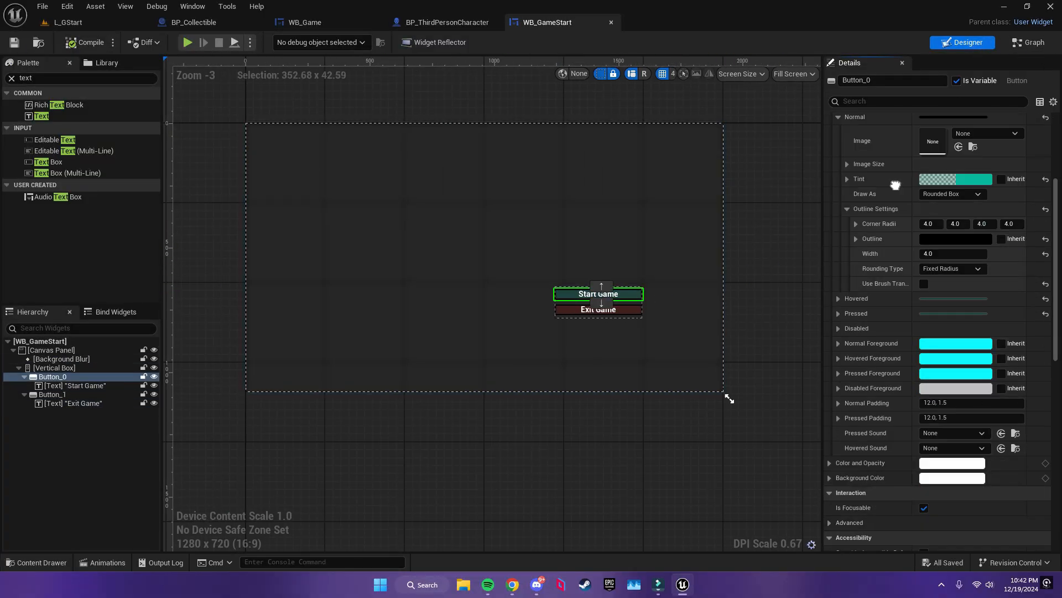
pyautogui.scroll(-8, 896, 184)
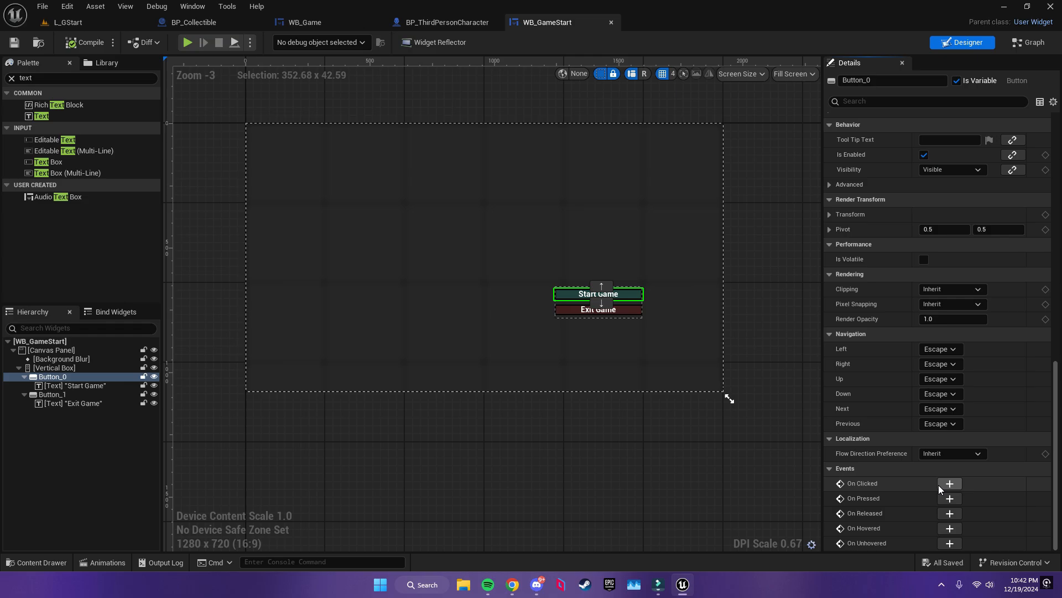
pyautogui.click(940, 484)
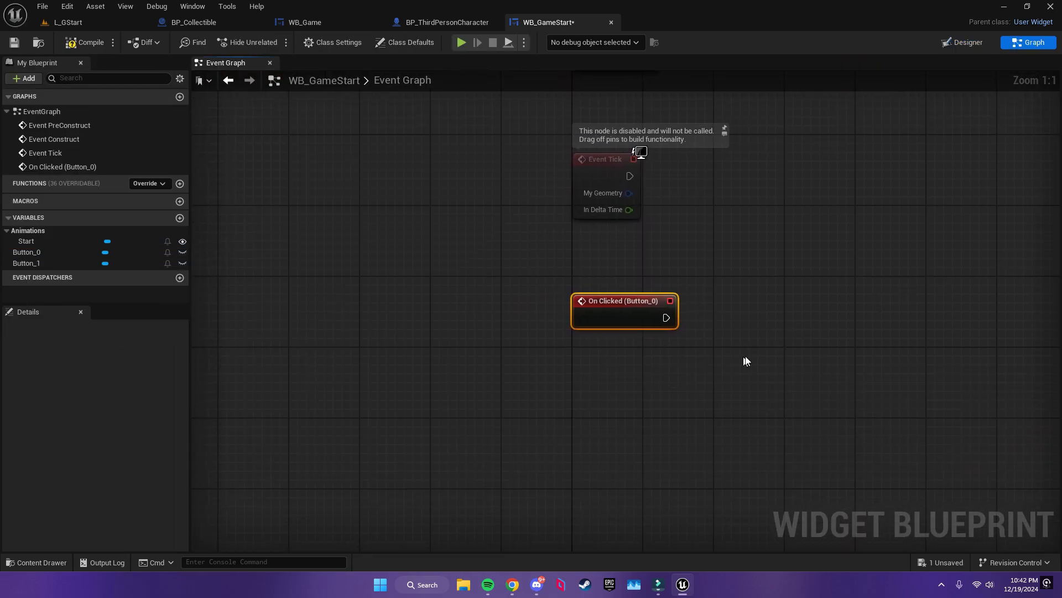
# - Delete the unused Event PreConstruct, Event Construct and Event Tick nodes and reposition the On Clicked event in the graph
pyautogui.moveTo(355, 183); pyautogui.dragTo(546, 462)
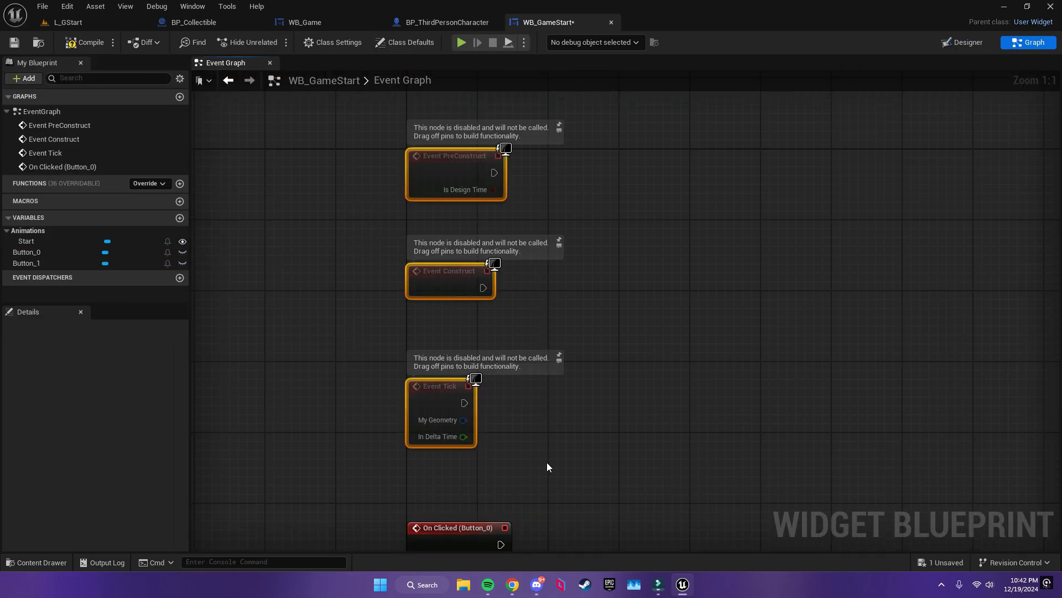
pyautogui.press('Delete')
pyautogui.moveTo(508, 287); pyautogui.dragTo(543, 302)
pyautogui.moveTo(473, 284); pyautogui.dragTo(469, 268)
pyautogui.click(423, 222)
pyautogui.moveTo(415, 213); pyautogui.dragTo(349, 198, button='right')
# - Return to the widget designer and rename Button_0 to StartGame
pyautogui.click(962, 42)
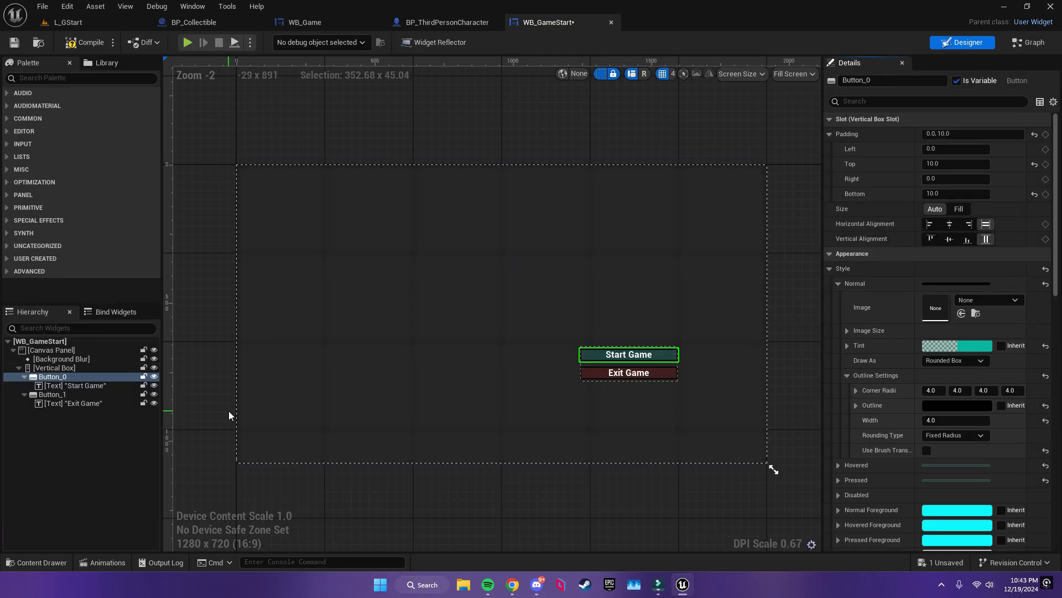
pyautogui.doubleClick(53, 377)
pyautogui.write('StartGame')
# - Rename Button_1 to B_ExitGame in the widget hierarchy
pyautogui.click(52, 398)
pyautogui.press('F2')
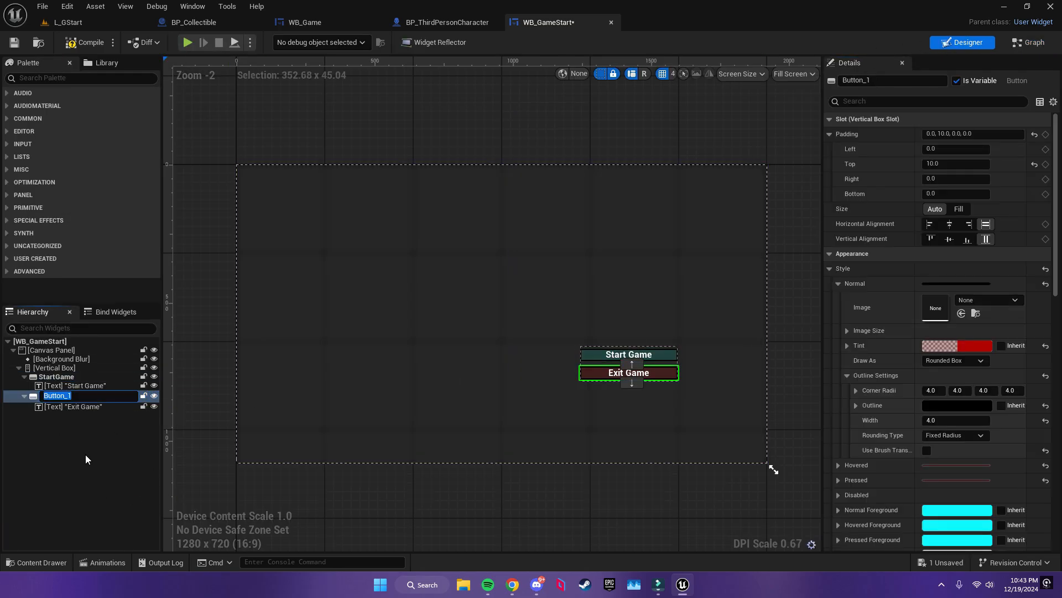
pyautogui.write('Exio')
pyautogui.write('Game')
pyautogui.press('Home')
pyautogui.write('B_')
pyautogui.press('Return')
# - Prefix the StartGame button's name so it reads B_StartGame, then compile and save the widget
pyautogui.click(50, 378)
pyautogui.press('F2')
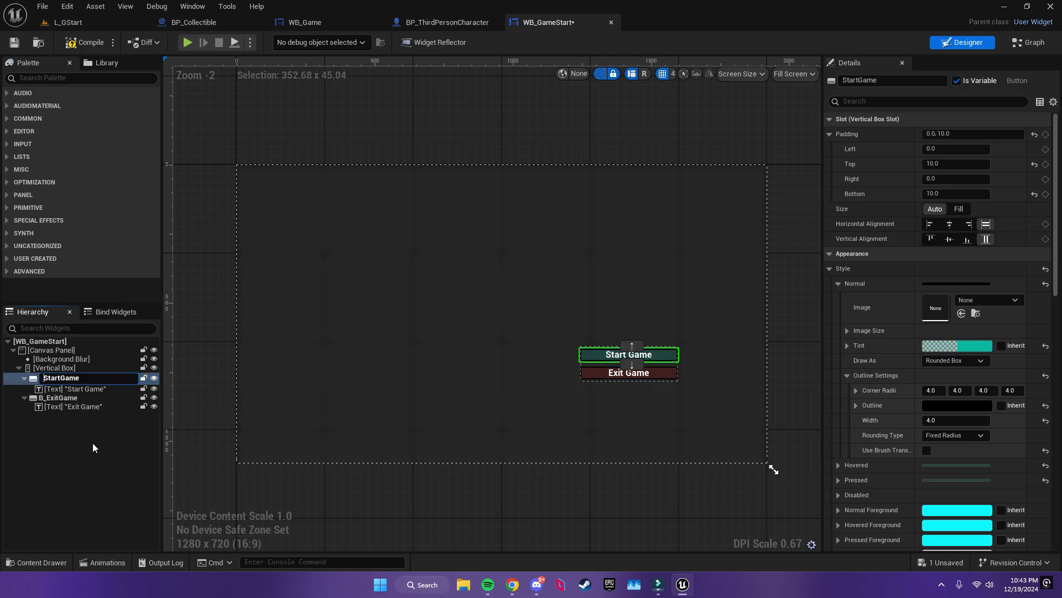
pyautogui.press('Home')
pyautogui.write('B_')
pyautogui.press('Return')
pyautogui.click(84, 43)
pyautogui.click(15, 43)
# - In the event graph, add an Open Level (by Object Reference) node after On Clicked (B_StartGame)
pyautogui.click(1029, 43)
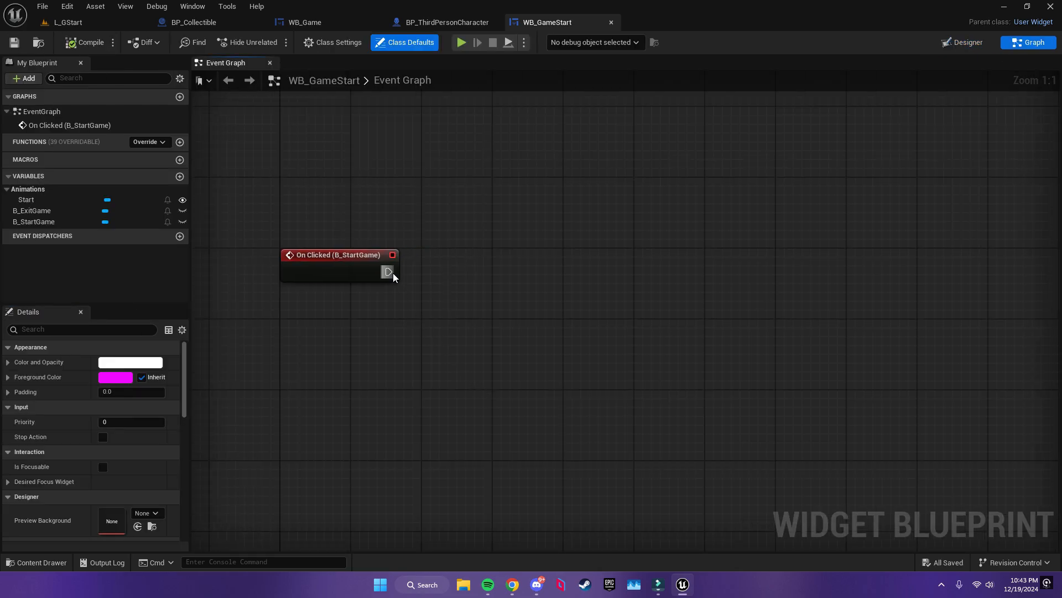
pyautogui.moveTo(388, 272); pyautogui.dragTo(473, 267)
pyautogui.write('o')
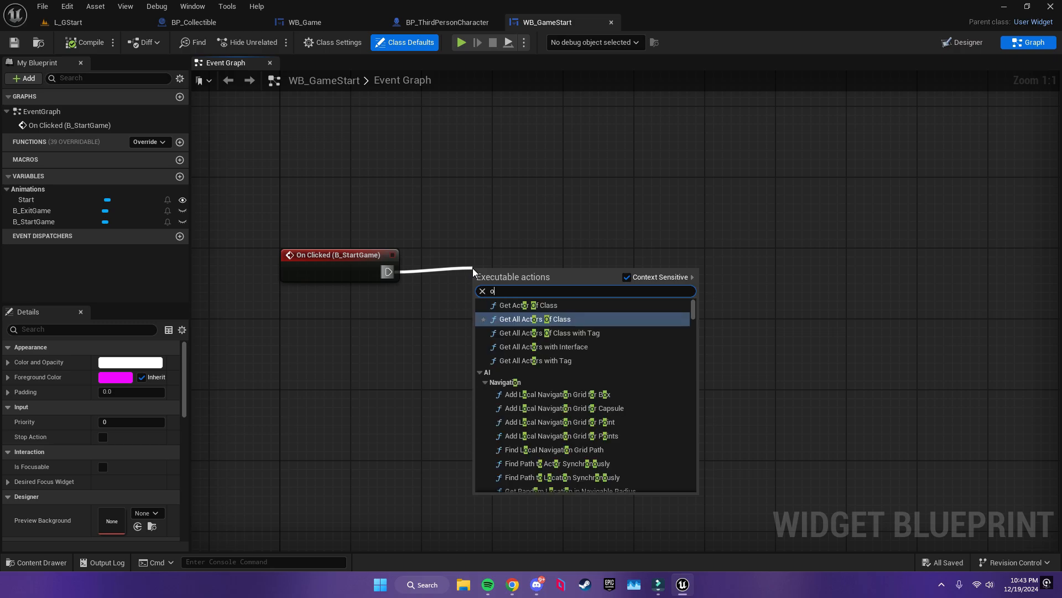
pyautogui.write('pen leve')
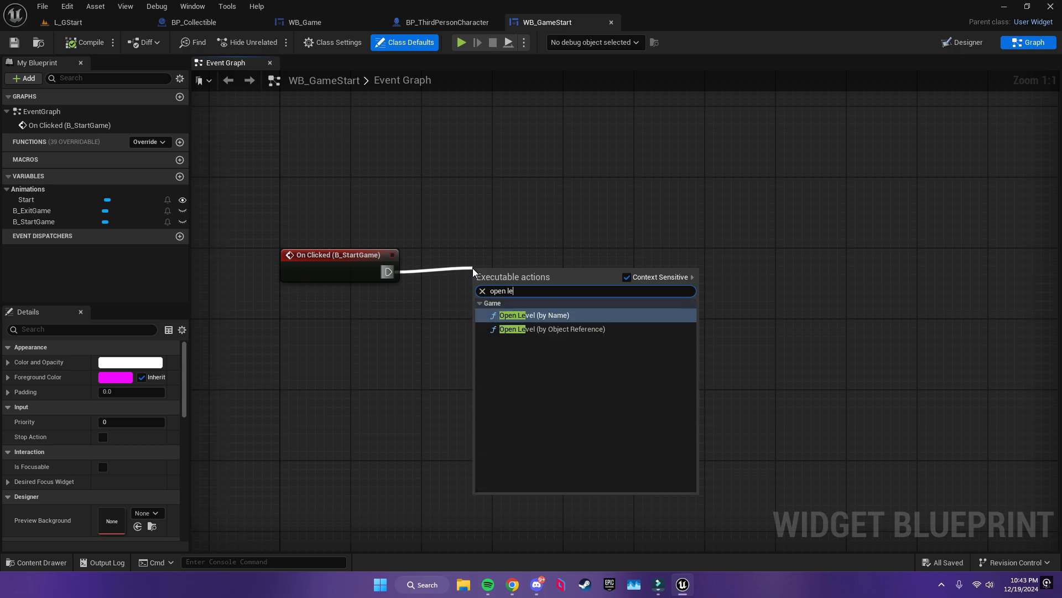
pyautogui.click(547, 330)
# - Set the Open Level node's level to L_Game and move the node closer to the click event
pyautogui.click(520, 302)
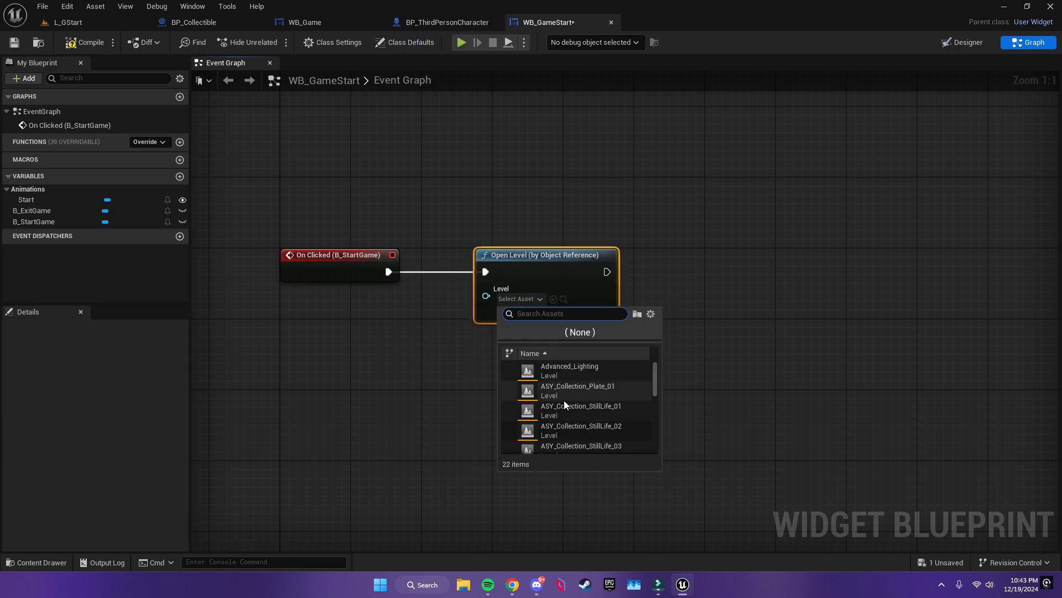
pyautogui.scroll(-5, 564, 400)
pyautogui.click(569, 383)
pyautogui.moveTo(547, 282); pyautogui.dragTo(521, 282)
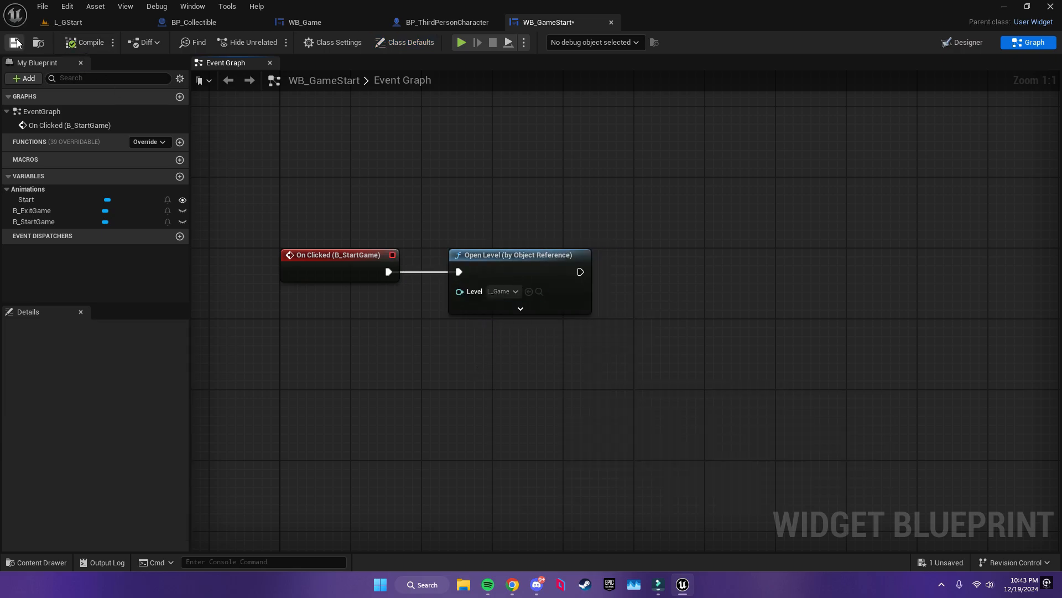
# - Add an On Clicked event for the B_ExitGame button and place it beneath the B_StartGame click event
pyautogui.click(941, 43)
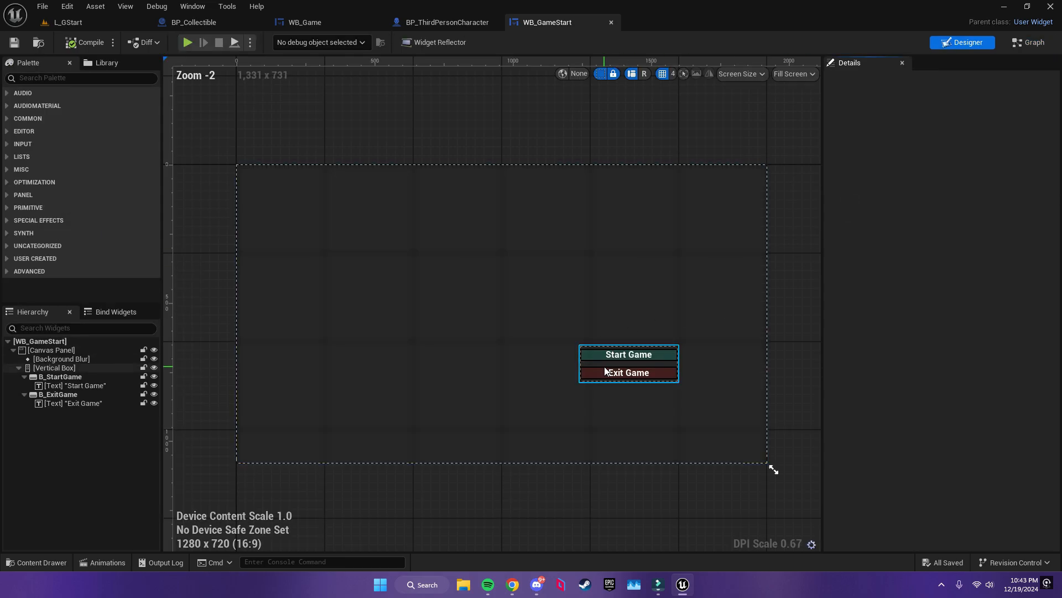
pyautogui.click(606, 372)
pyautogui.scroll(-10, 949, 128)
pyautogui.scroll(-10, 949, 129)
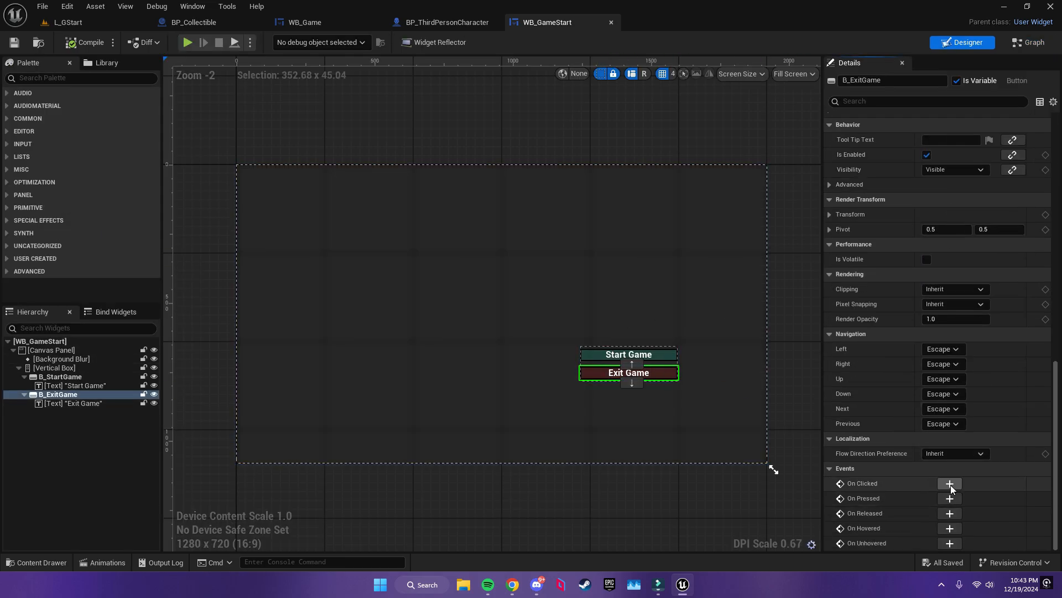
pyautogui.click(950, 484)
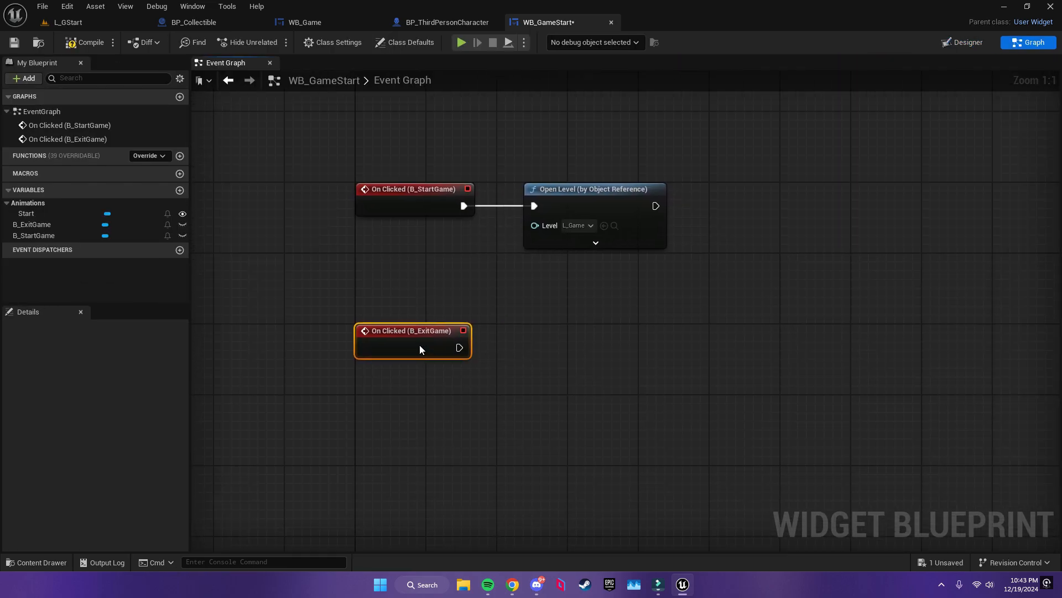
pyautogui.moveTo(420, 344); pyautogui.dragTo(420, 305)
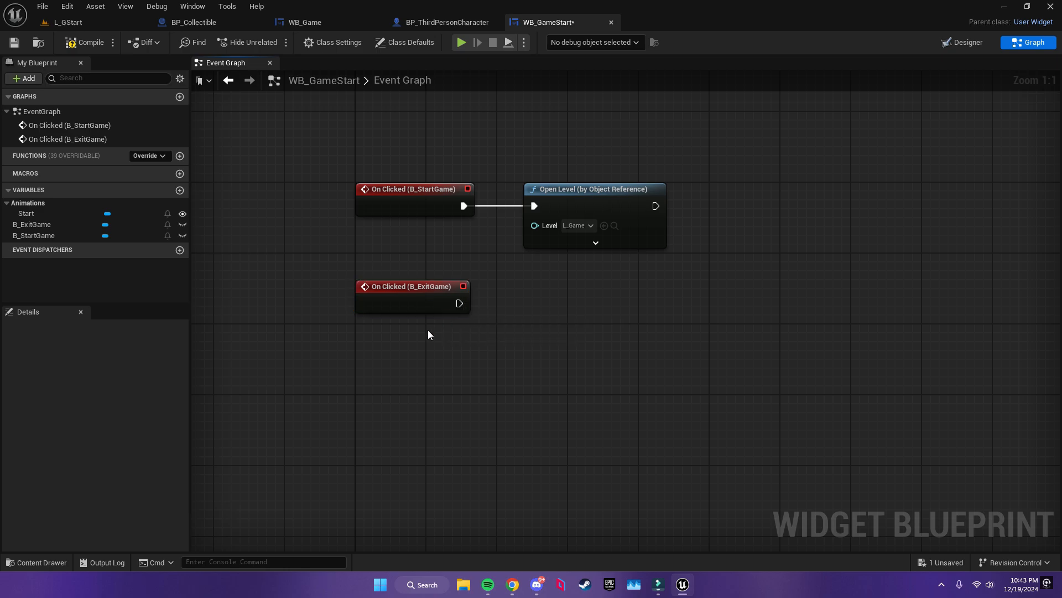
# - Add a Quit Game node after On Clicked (B_ExitGame), with its Quit Preference left at Quit
pyautogui.moveTo(409, 303); pyautogui.dragTo(528, 294)
pyautogui.write('qui')
pyautogui.click(523, 349)
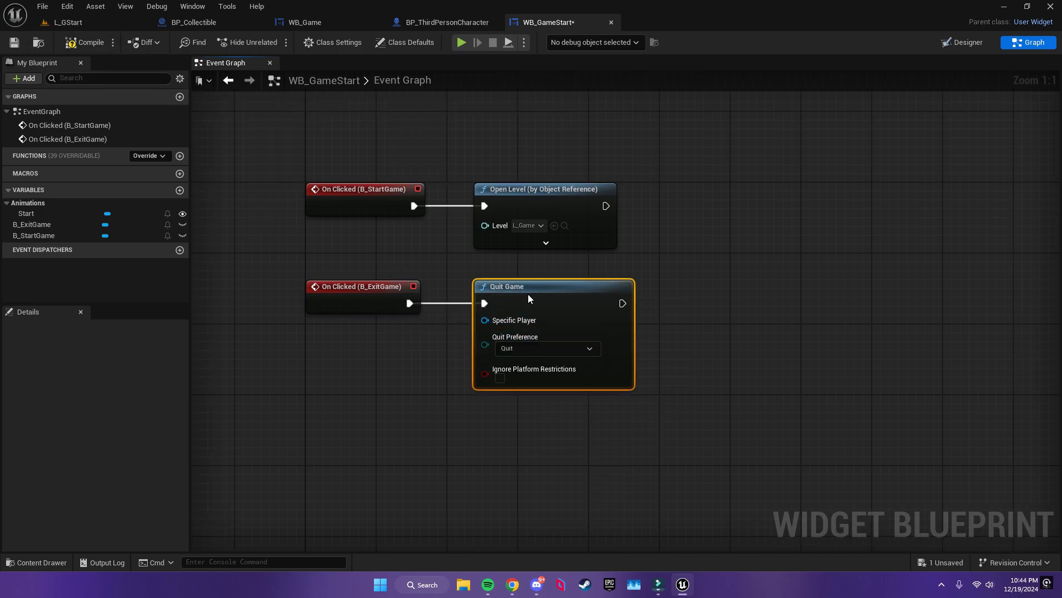
pyautogui.click(519, 267)
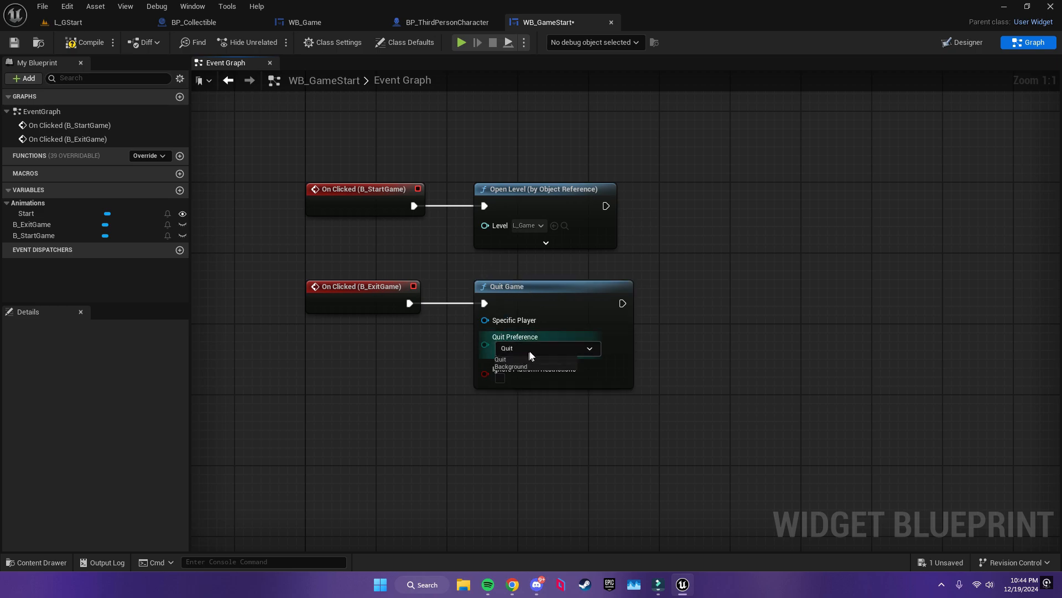
# - Compile the WB_GameStart widget and play-test the game, running through the level to collect the rocks
pyautogui.click(74, 43)
pyautogui.click(463, 43)
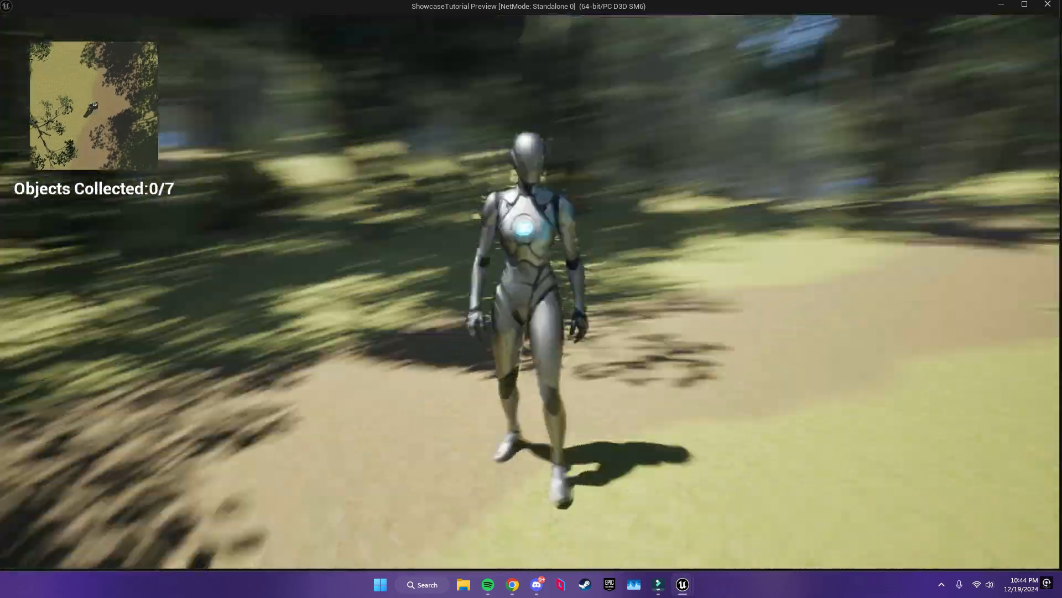
pyautogui.press('w')
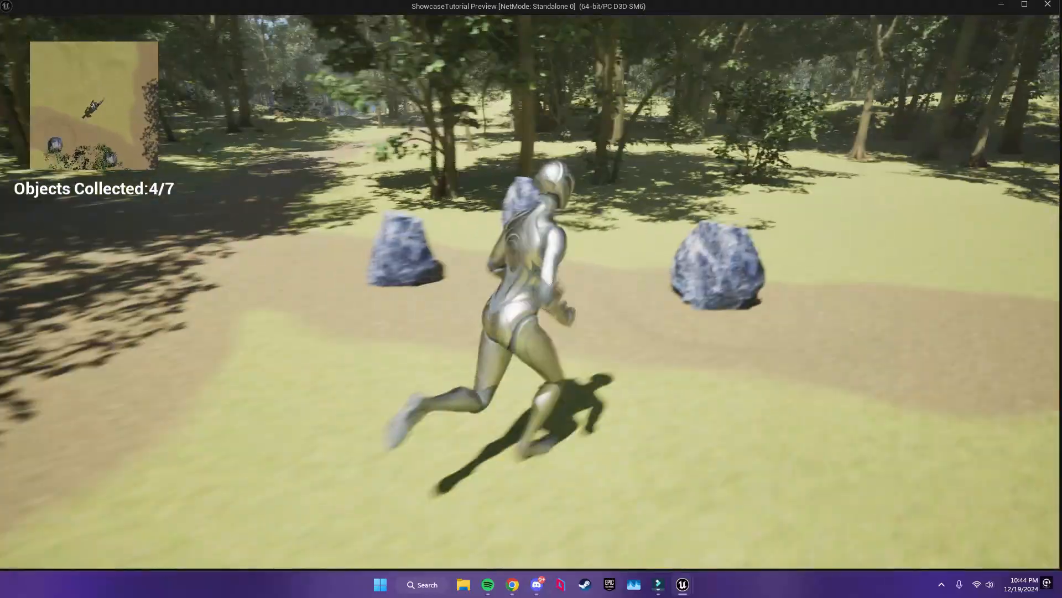
pyautogui.press('w')
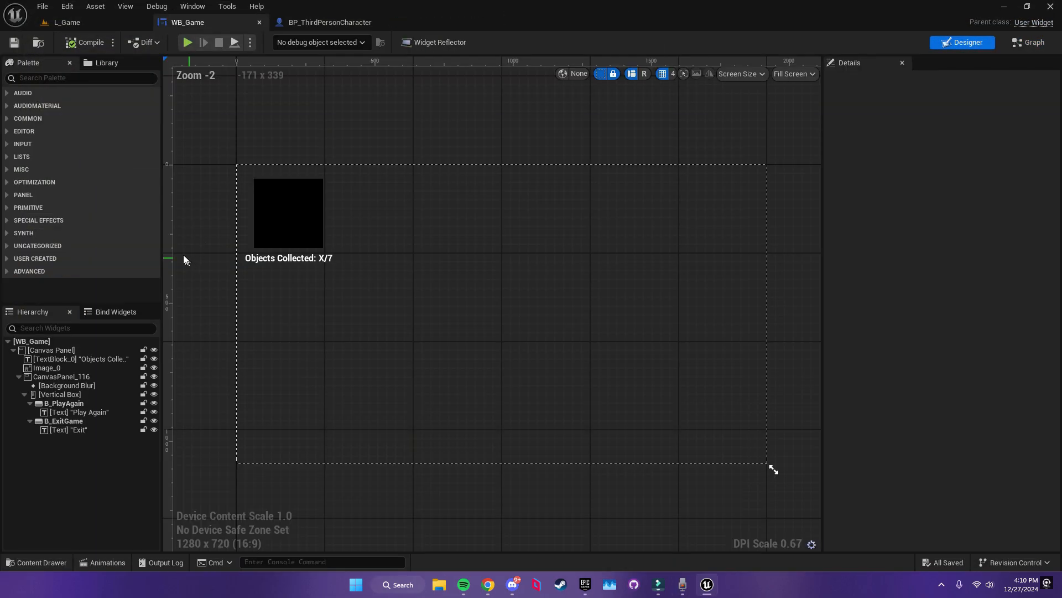
# - In WB_Game, select CanvasPanel_116 and open the BlurBackground animation with its playhead at 0.50
pyautogui.click(66, 22)
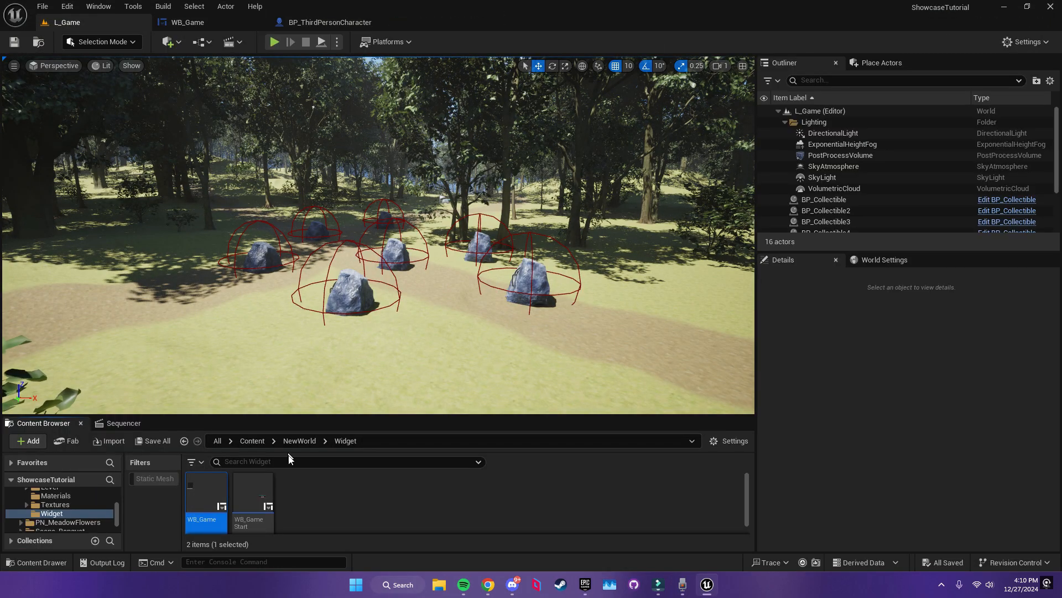
pyautogui.click(185, 21)
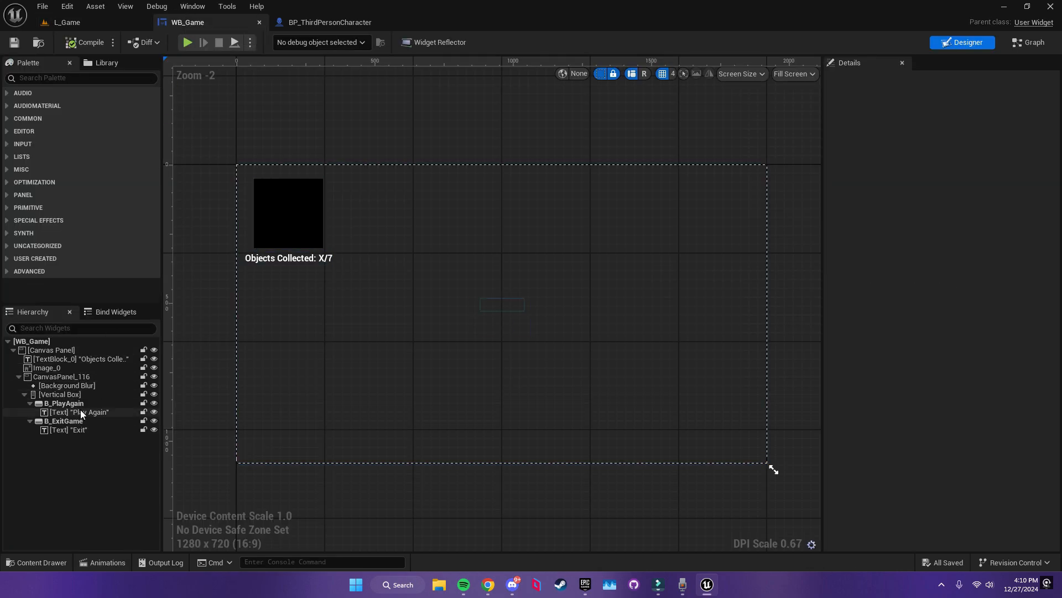
pyautogui.click(87, 375)
pyautogui.click(192, 6)
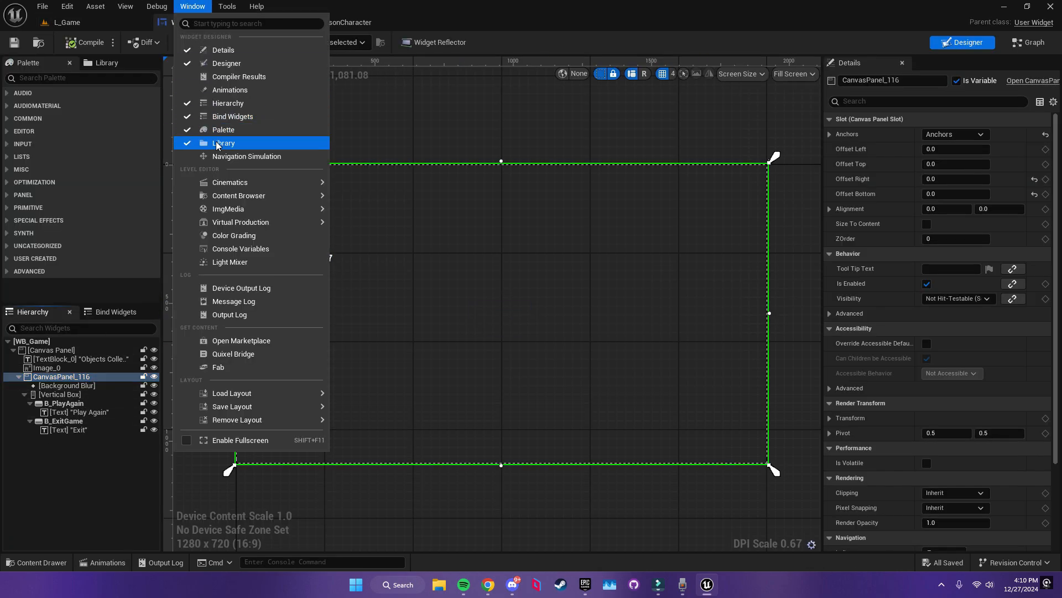
pyautogui.click(230, 90)
pyautogui.click(221, 438)
pyautogui.click(612, 446)
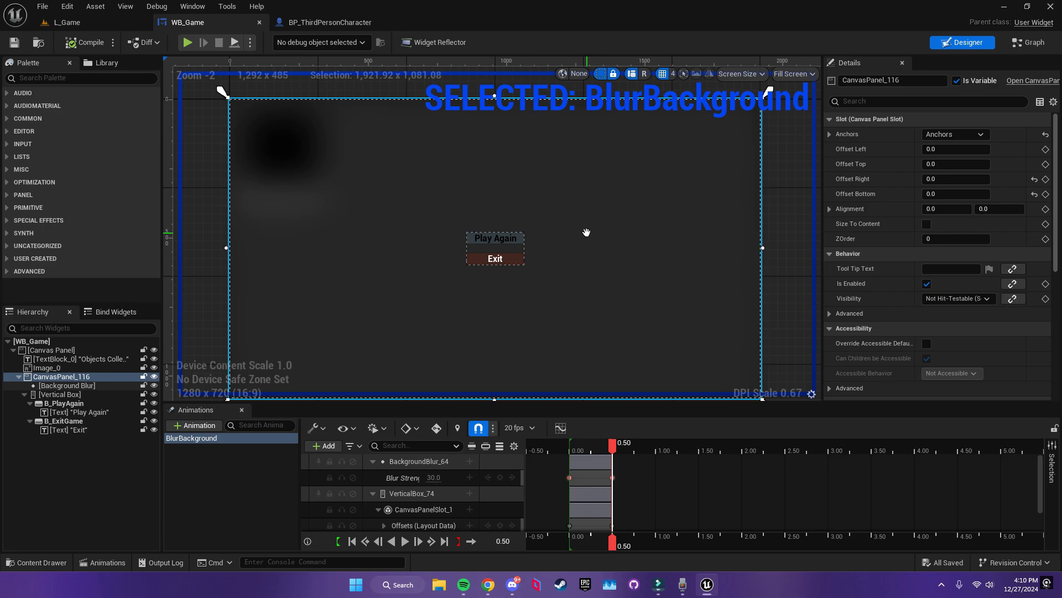
# - Add a Text widget inside CanvasPanel_116 of WB_Game
pyautogui.moveTo(587, 232); pyautogui.dragTo(587, 238, button='right')
pyautogui.write('text')
pyautogui.moveTo(42, 115); pyautogui.dragTo(465, 187)
pyautogui.moveTo(76, 387); pyautogui.dragTo(63, 377)
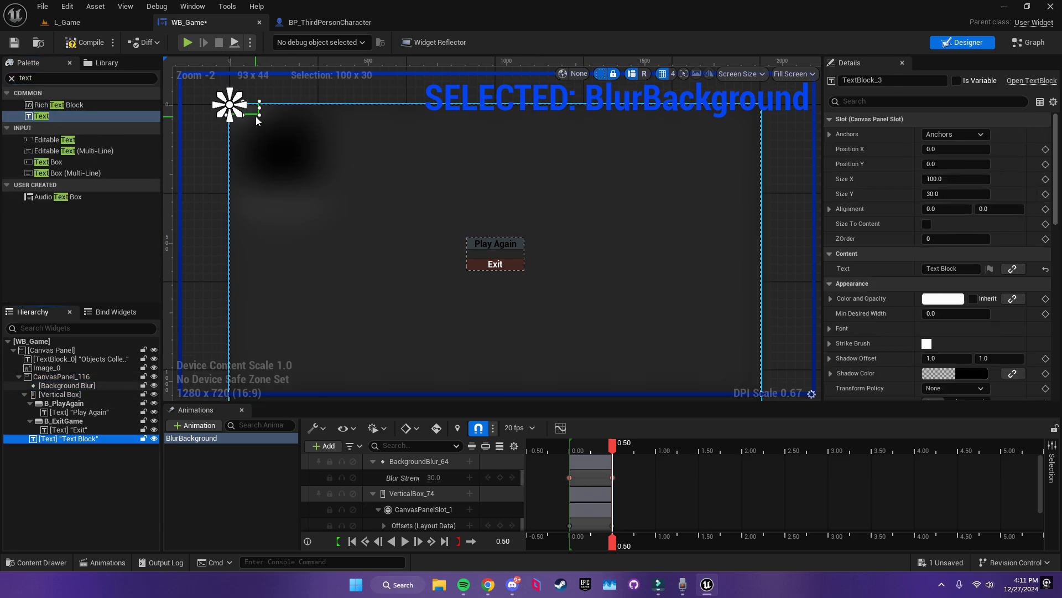
# - Place the text block at the canvas's top centre, about 749 × 158 with ZOrder 2, and set its text to CONGRATULATIONS
pyautogui.moveTo(256, 116); pyautogui.dragTo(515, 284)
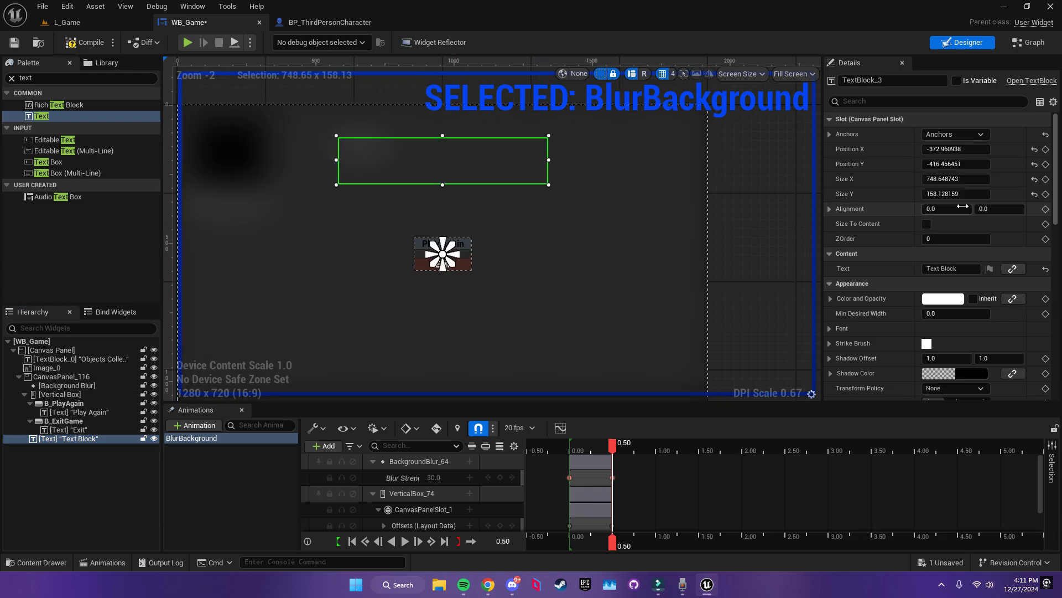
pyautogui.click(950, 269)
pyautogui.write('CONGRATULATIONS')
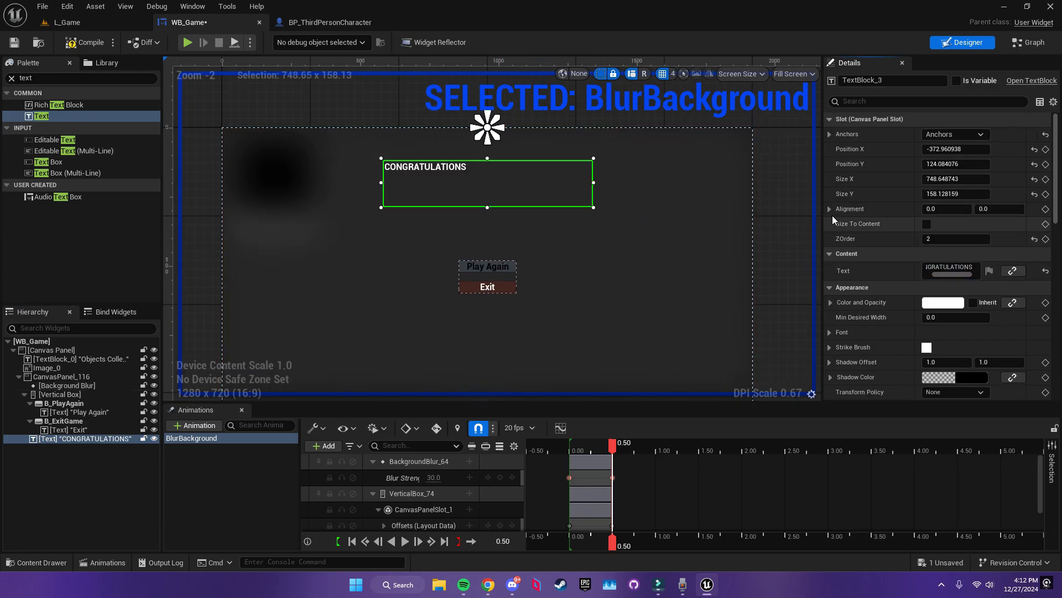
# - Set the CONGRATULATIONS text's font size to 88 and widen its box to fit the enlarged word
pyautogui.scroll(-3, 847, 267)
pyautogui.click(958, 370)
pyautogui.click(830, 295)
pyautogui.click(956, 252)
pyautogui.write('88')
pyautogui.moveTo(594, 213); pyautogui.dragTo(687, 215)
# - Play-test the level, running the character toward the remaining rocks to collect them
pyautogui.rightClick(589, 416)
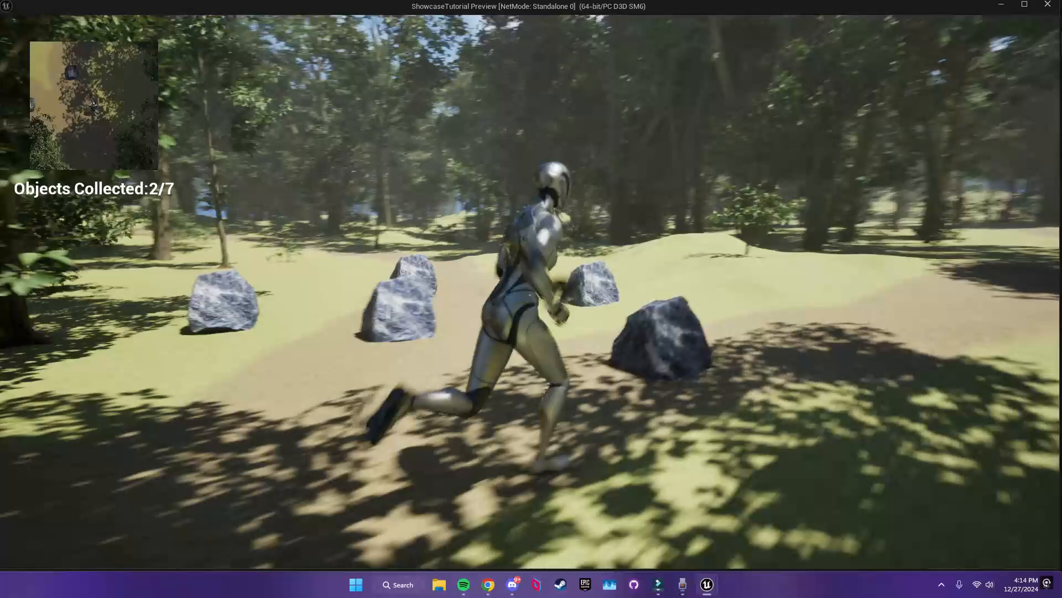
pyautogui.press('w')
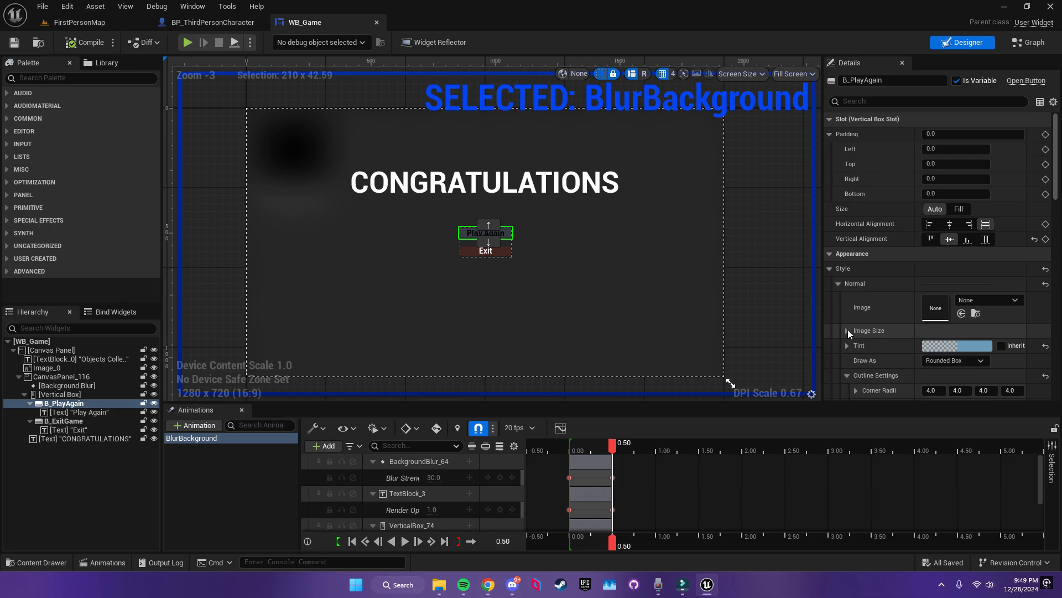
# - Add On Clicked events for WB_Game's B_PlayAgain and B_ExitGame buttons
pyautogui.scroll(-15, 847, 330)
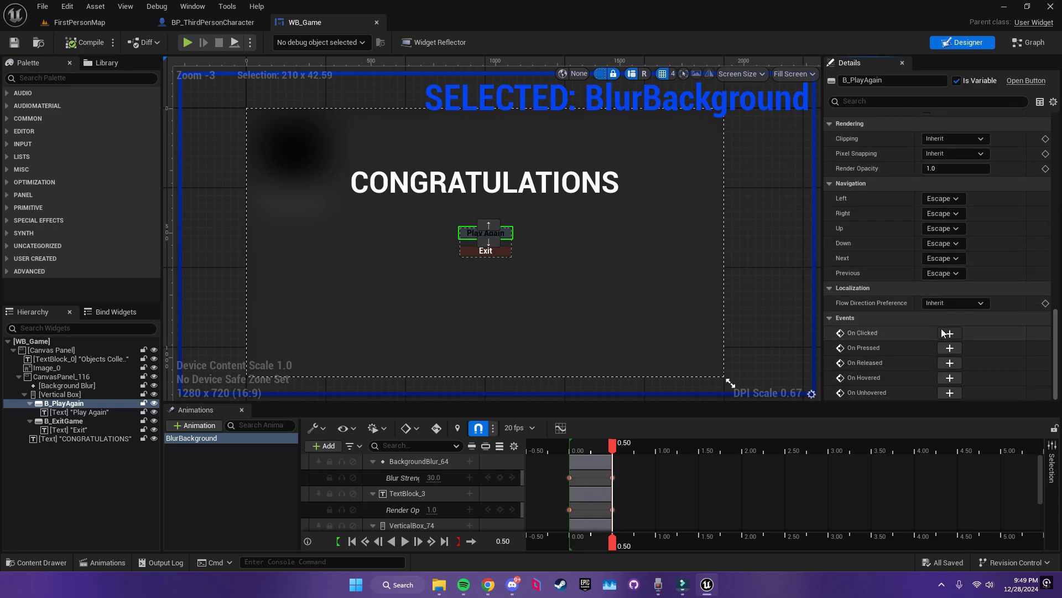
pyautogui.click(947, 332)
pyautogui.click(966, 43)
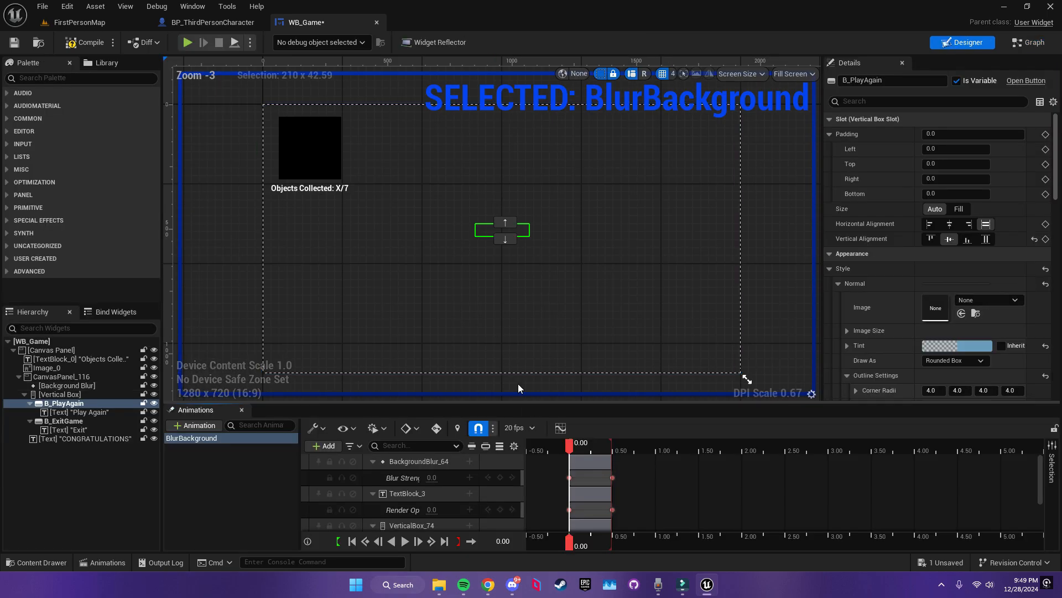
pyautogui.click(525, 252)
pyautogui.press('space')
pyautogui.scroll(-15, 956, 142)
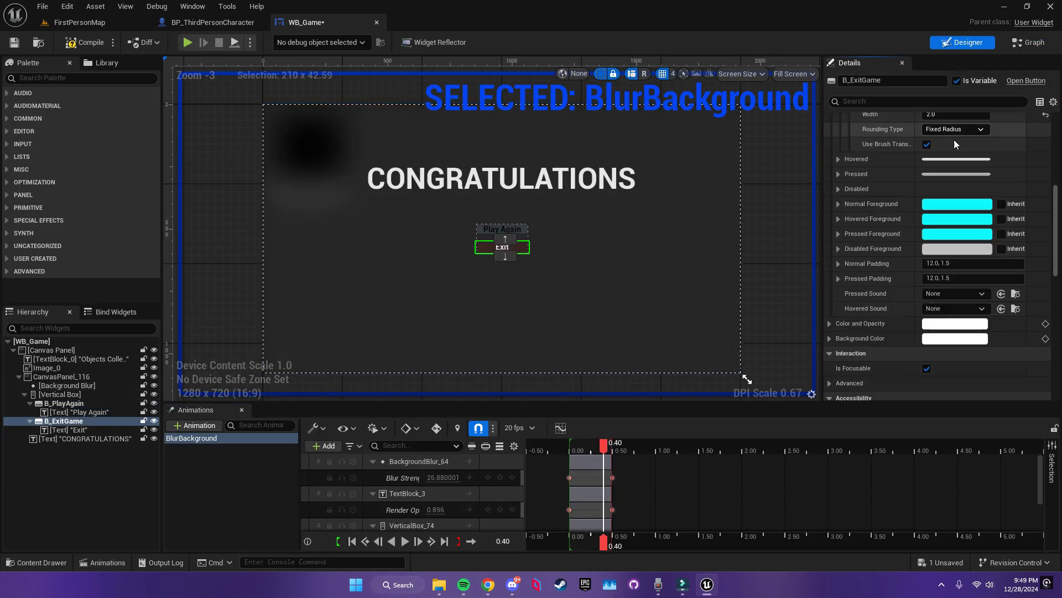
pyautogui.click(947, 333)
pyautogui.click(710, 315)
pyautogui.moveTo(711, 315); pyautogui.dragTo(583, 366, button='right')
# - Add an Open Level (by Object Reference) node after On Clicked (B_PlayAgain)
pyautogui.moveTo(541, 230); pyautogui.dragTo(629, 205)
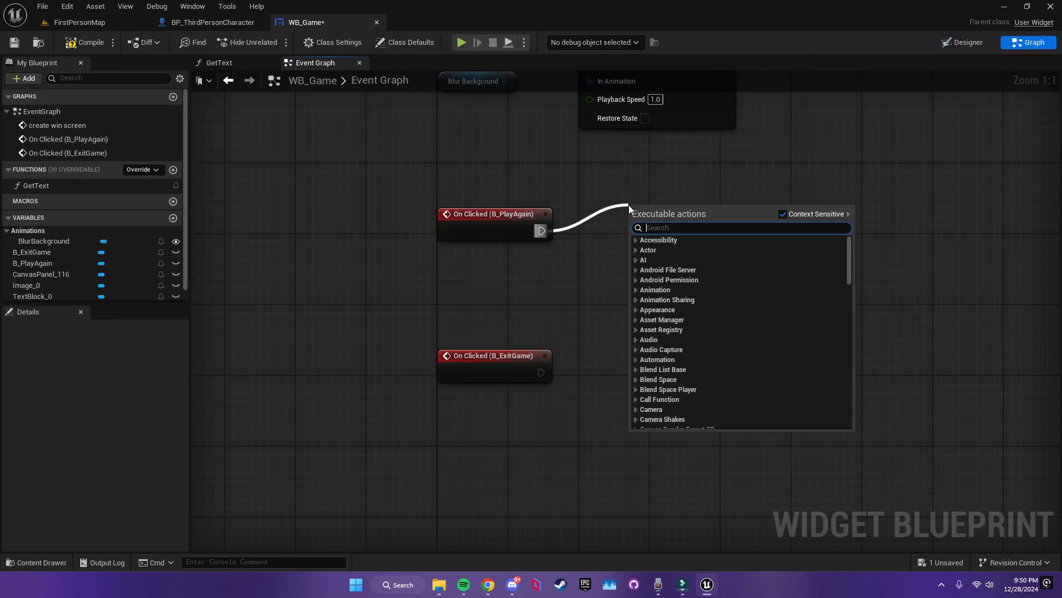
pyautogui.write('open level')
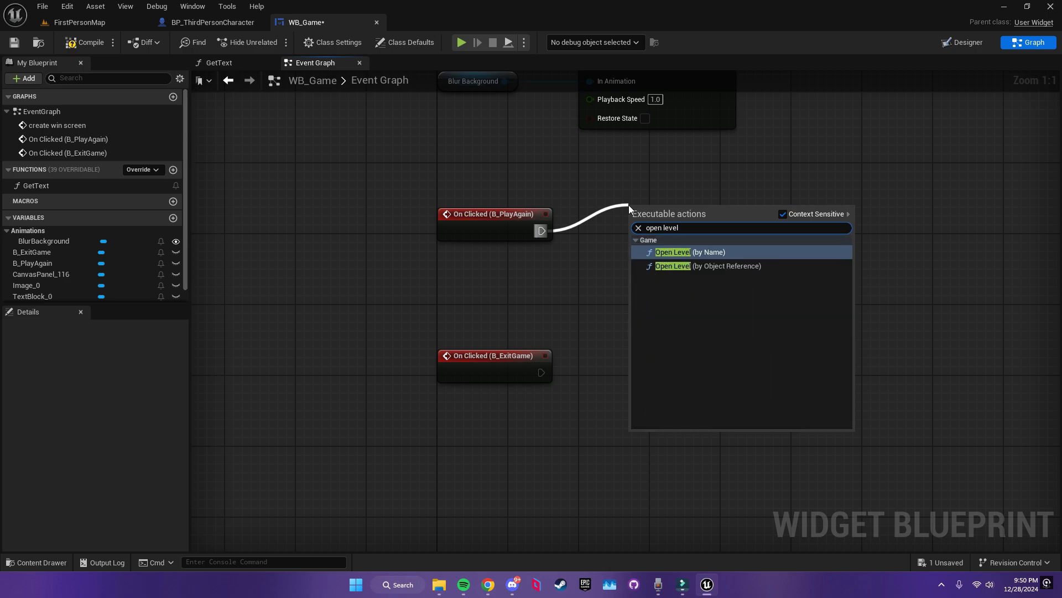
pyautogui.press('Down')
pyautogui.press('Return')
# - Set the Open Level node's level to L_GStart
pyautogui.click(629, 256)
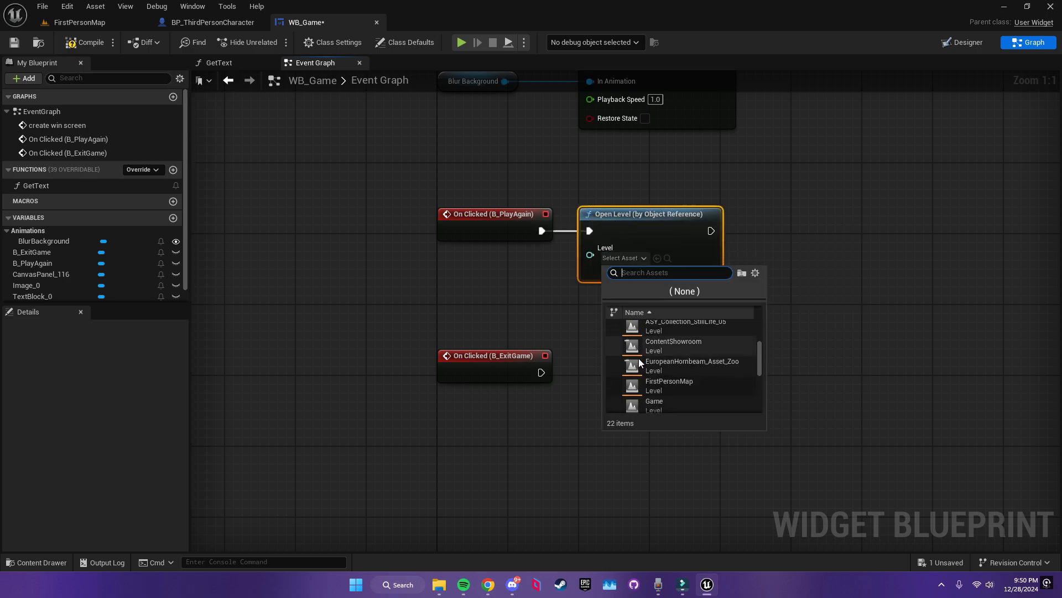
pyautogui.write('start')
pyautogui.click(678, 349)
pyautogui.click(610, 352)
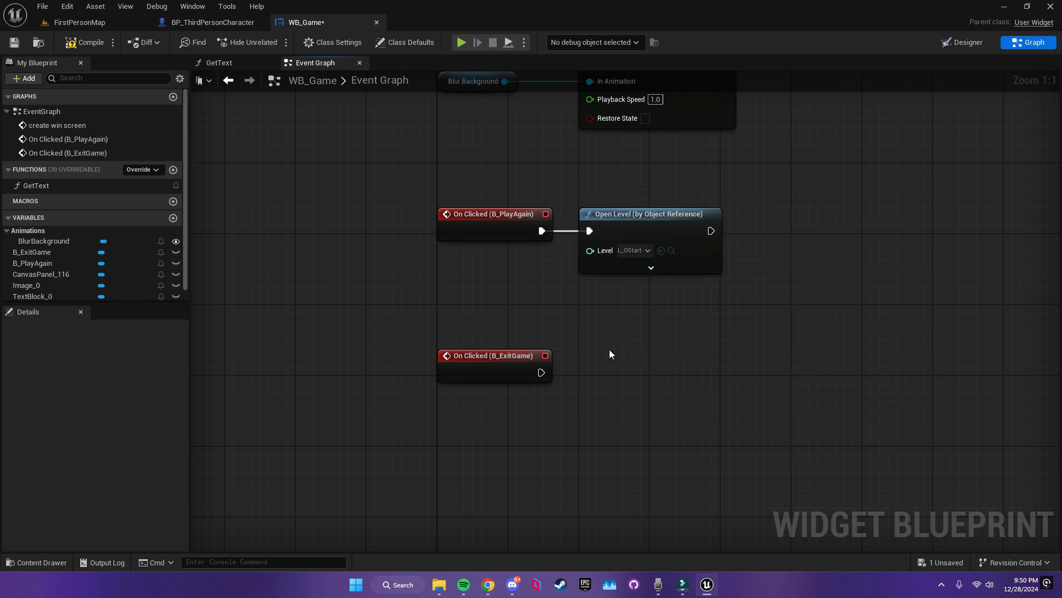
# - Add a Quit Game node after WB_Game's On Clicked (B_ExitGame) event
pyautogui.moveTo(563, 380); pyautogui.dragTo(540, 325, button='right')
pyautogui.moveTo(562, 314); pyautogui.dragTo(567, 310)
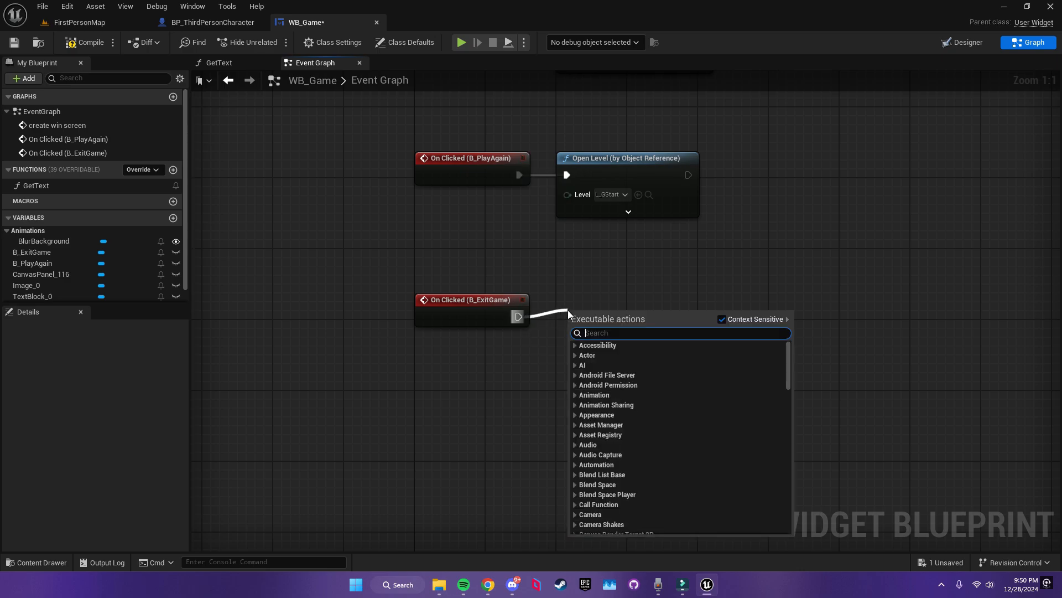
pyautogui.write('q')
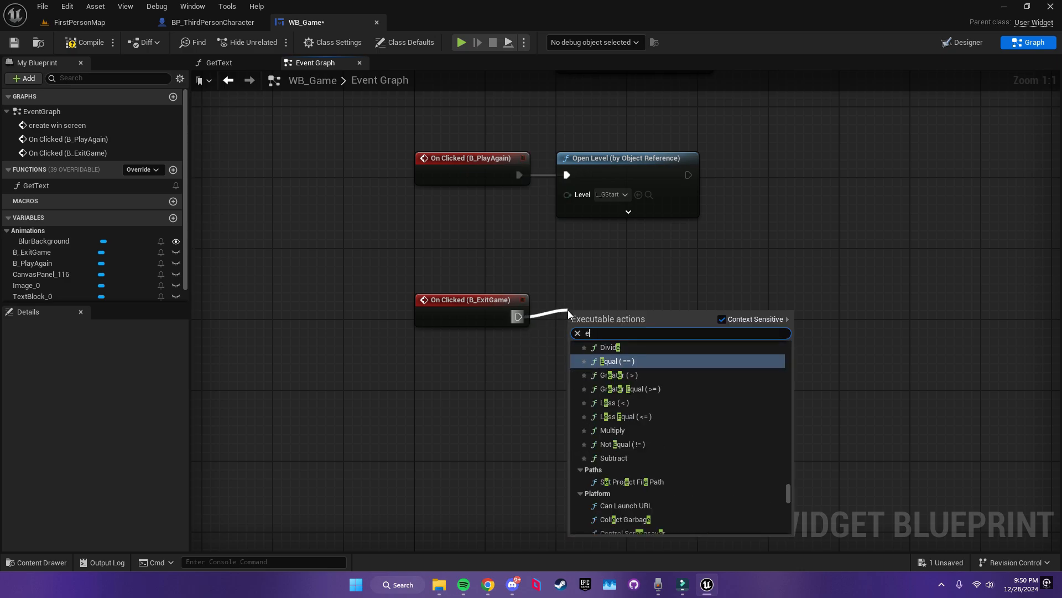
pyautogui.write('uit')
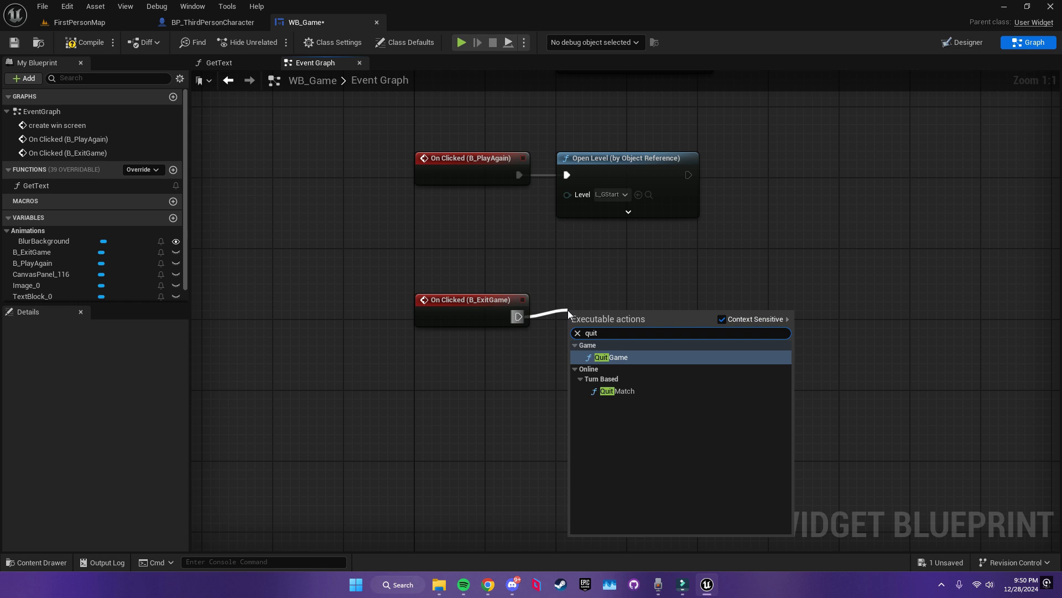
pyautogui.press('Return')
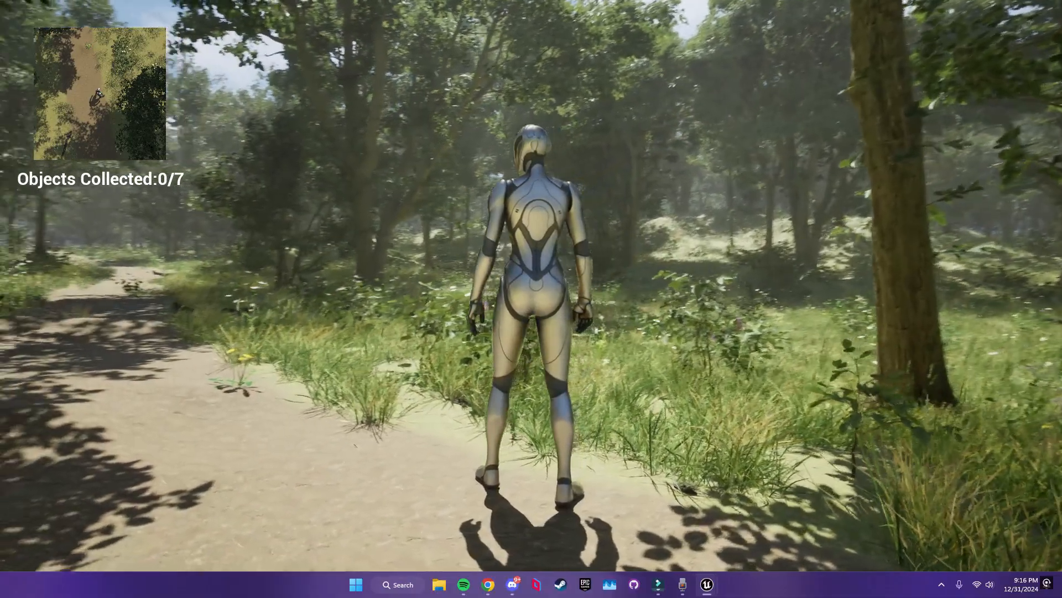
# - Play-test the finished game by walking the character along the forest path and looking around the level
pyautogui.press('w')
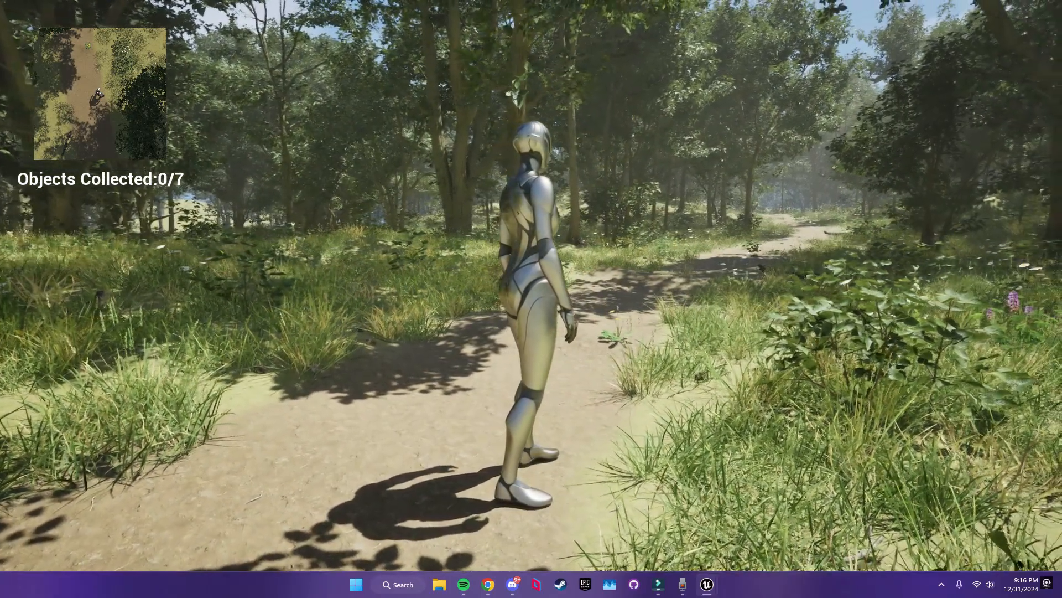
pyautogui.press('w')
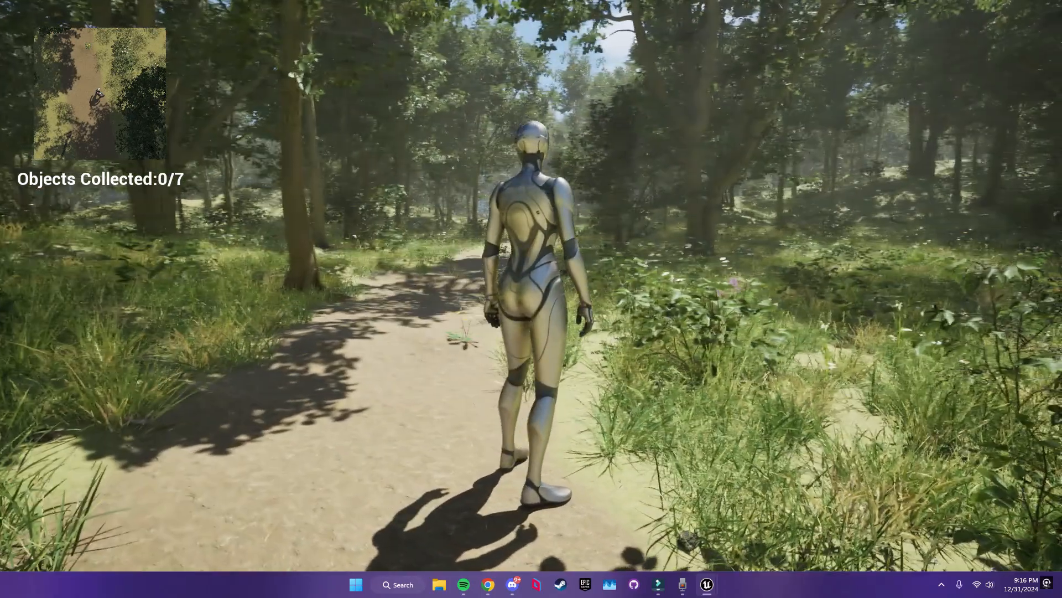
pyautogui.press('s')
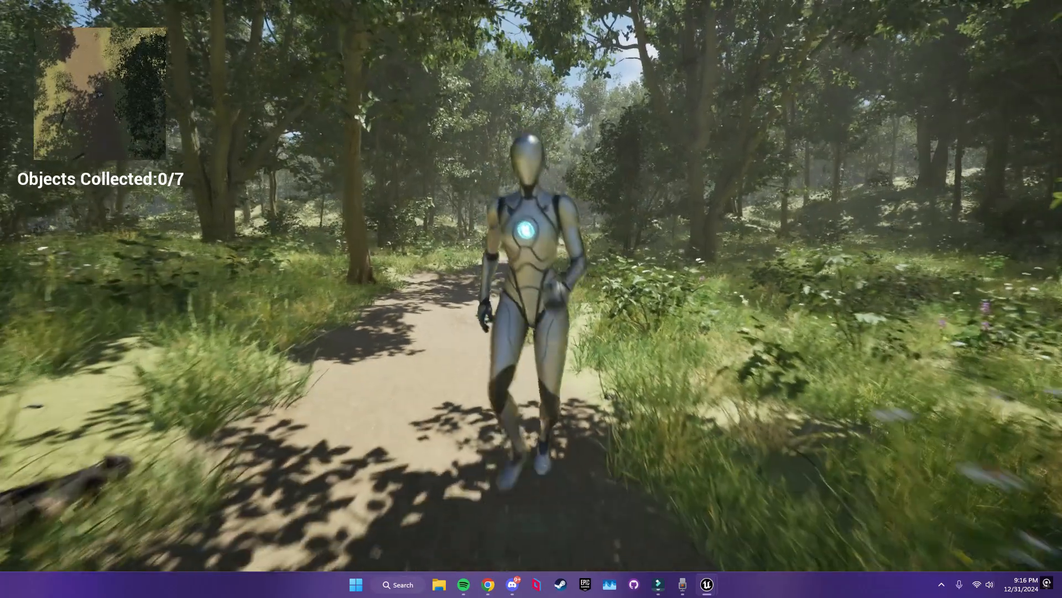